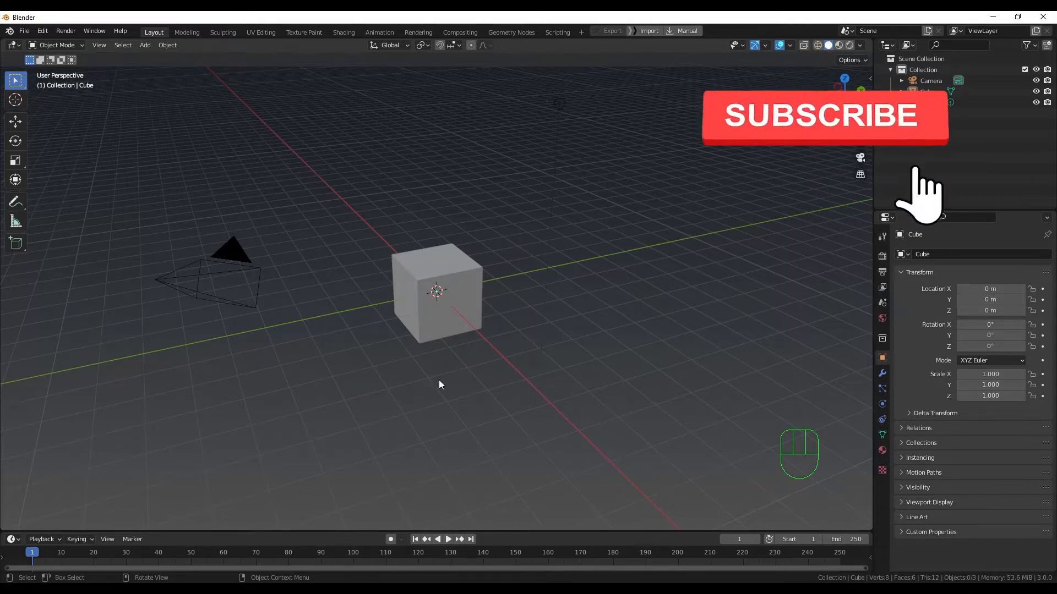
left_click(461, 298)
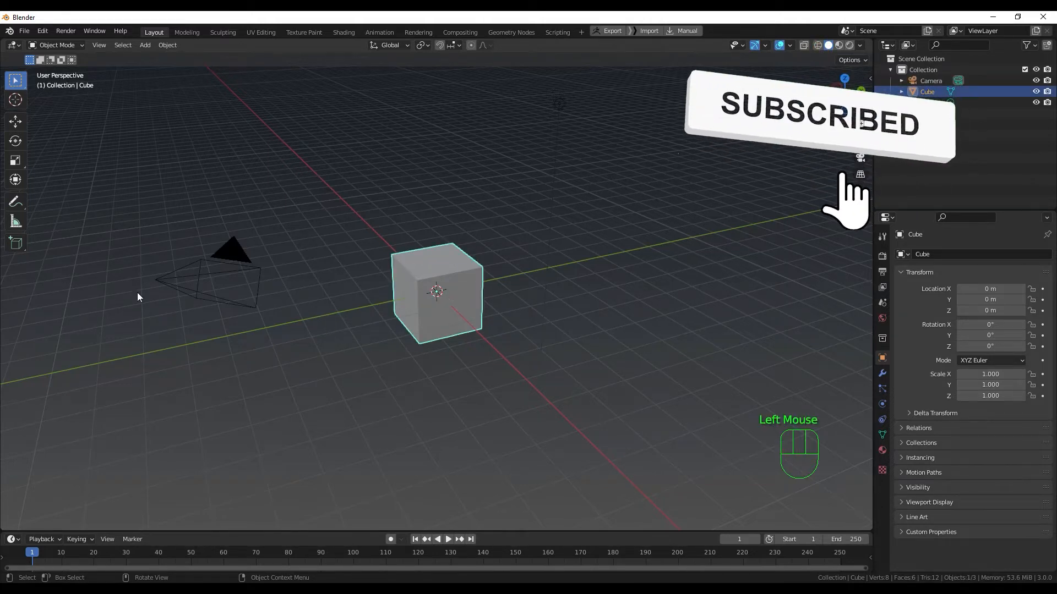
left_click(223, 284)
middle_click_drag(570, 304, 505, 311)
scroll(558, 305, "down", 2)
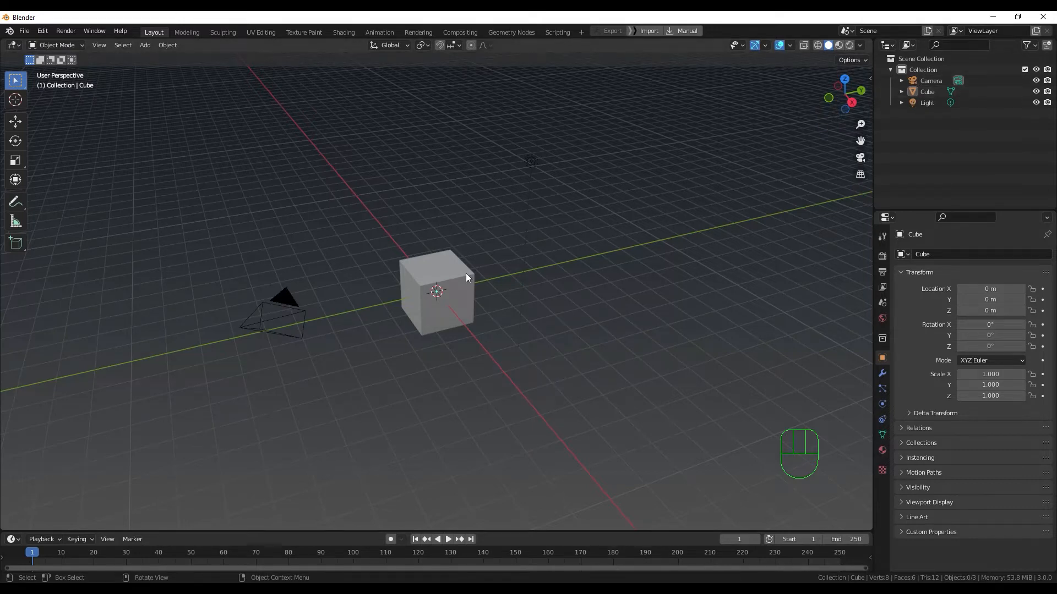
scroll(470, 296, "up", 2)
scroll(471, 303, "down", 1)
- Move the default cube into a new collection named CAT
left_click(471, 310)
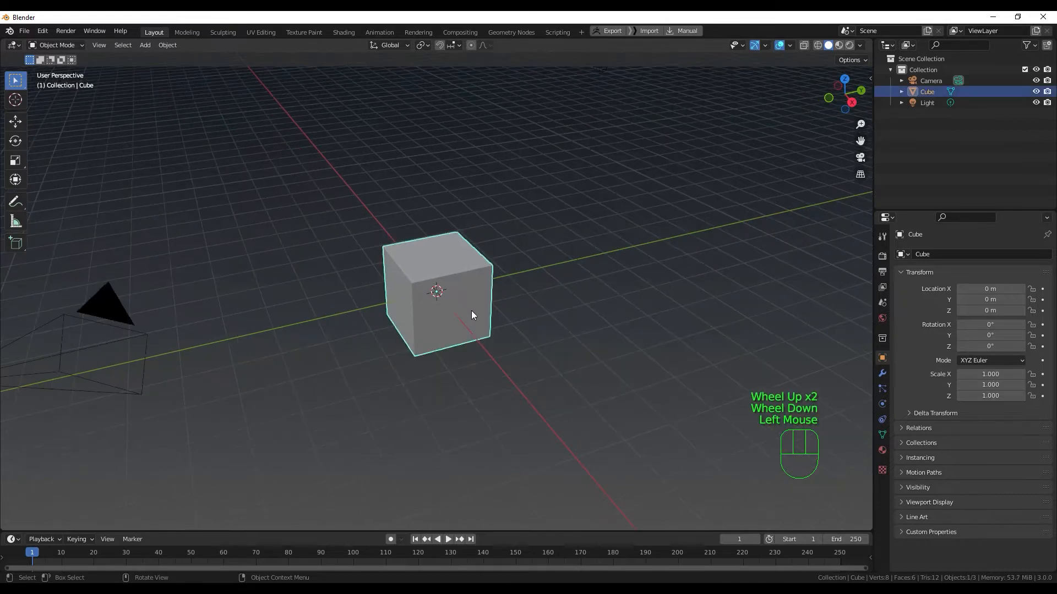
key("m")
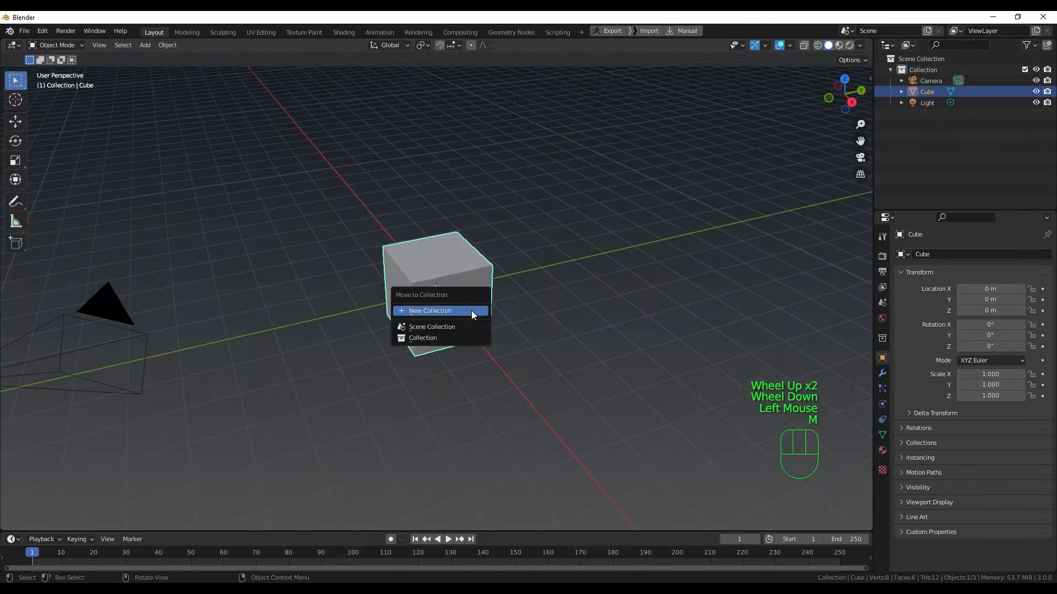
left_click(471, 311)
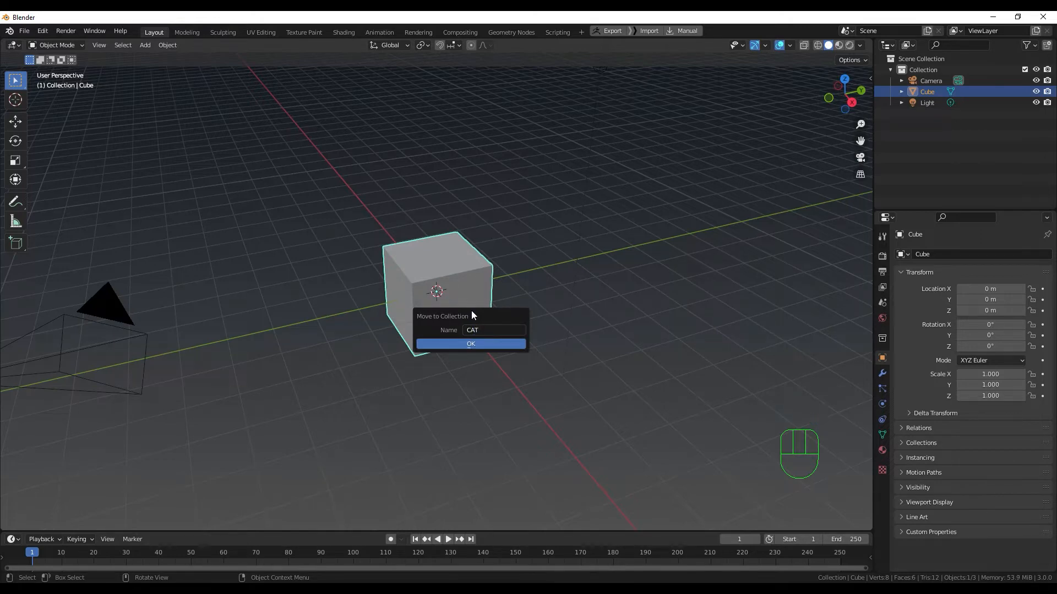
left_click(501, 342)
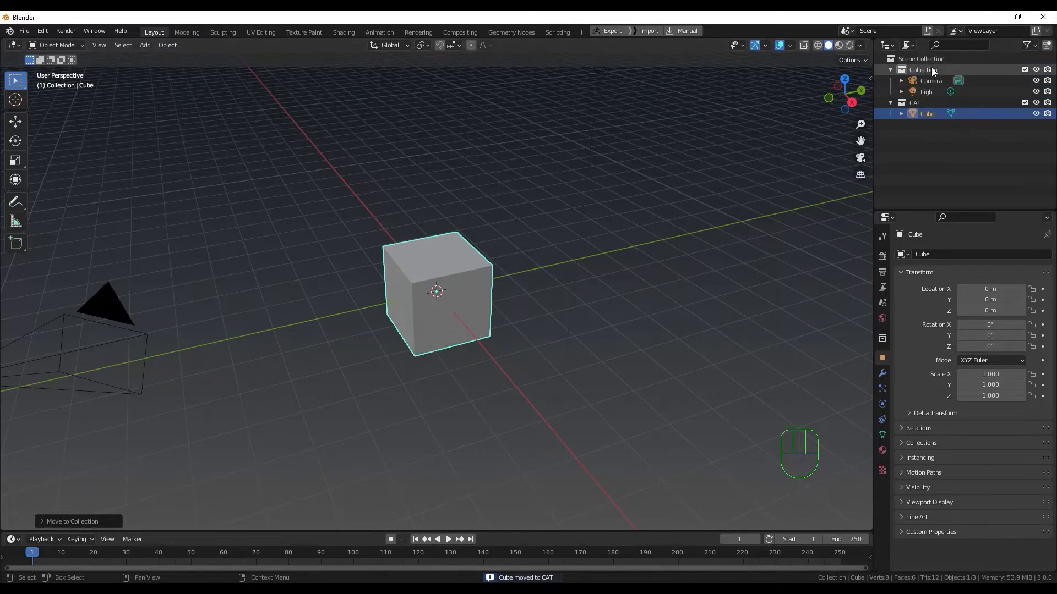
- Rename the cube object as CAT
double_click(926, 113)
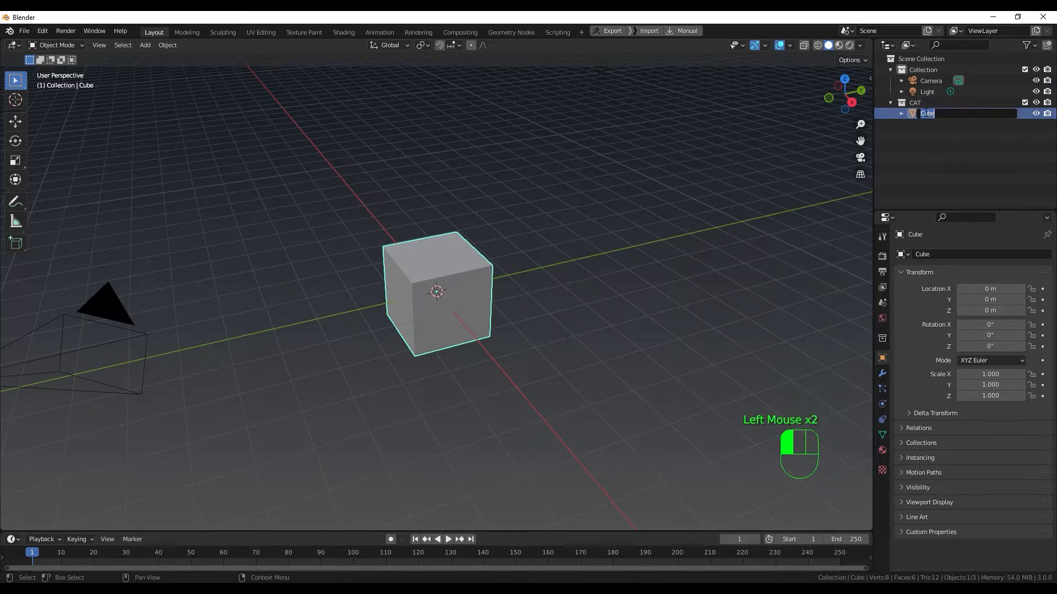
type("CAT")
key("Return")
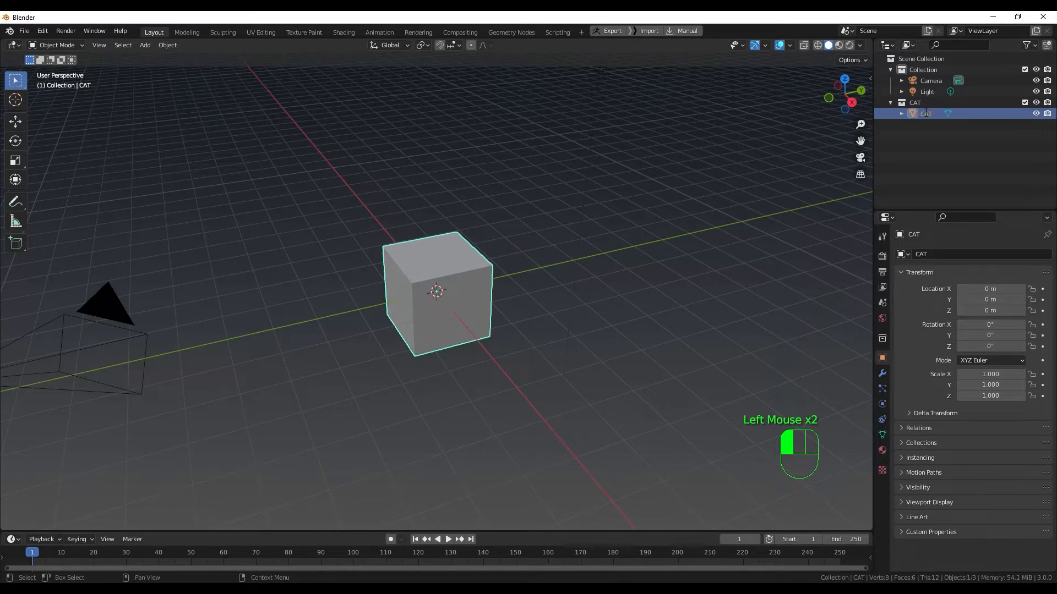
- Hide the collection holding the camera and light, and look at the cube in front orthographic view
left_click(1037, 69)
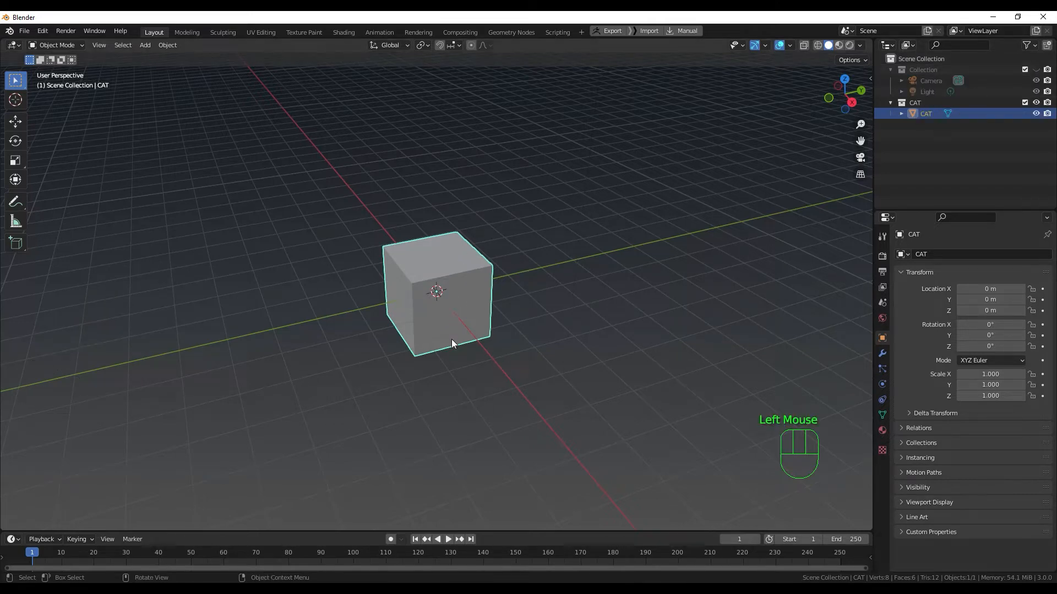
middle_click_drag(512, 363, 473, 304)
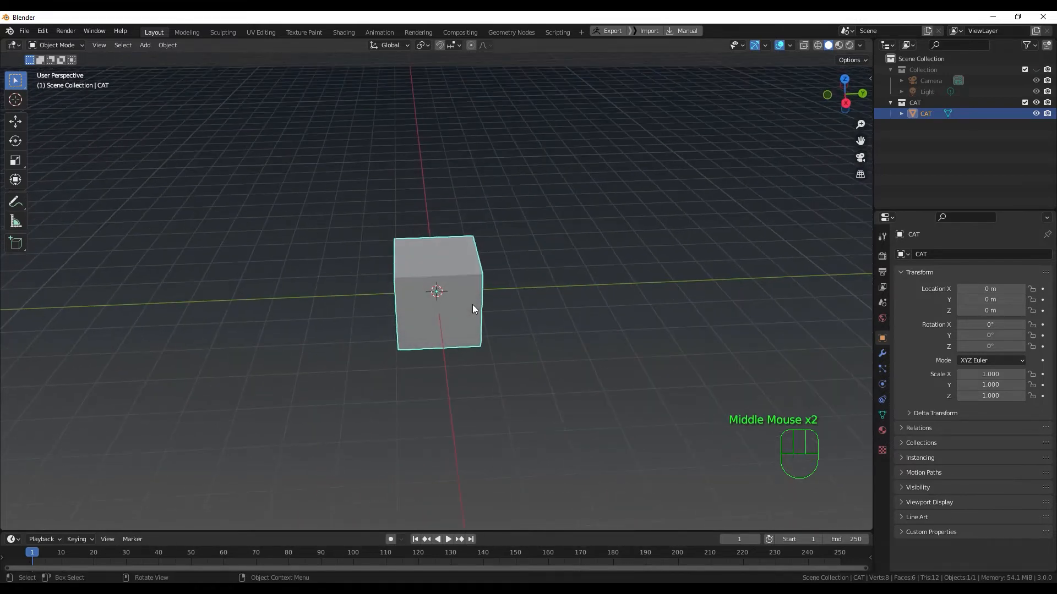
key("KP_1")
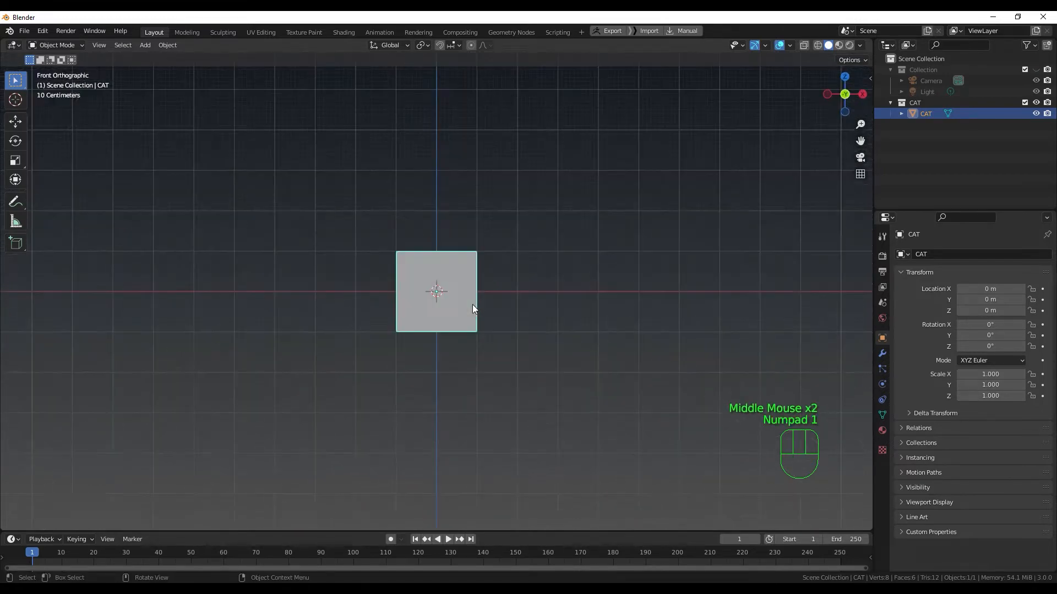
scroll(472, 309, "up", 1)
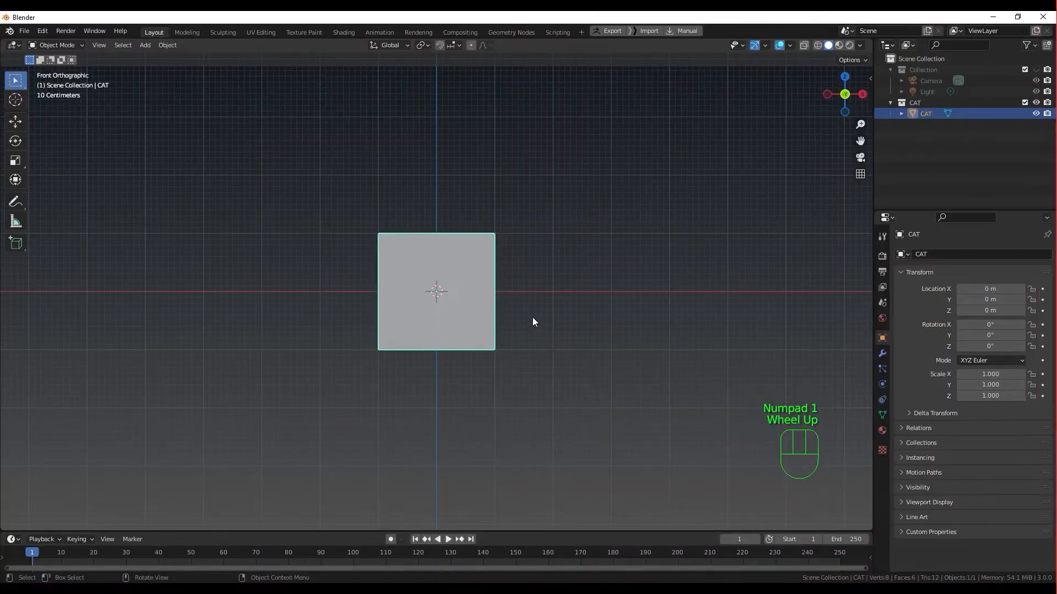
mouse_move(533, 317)
middle_mouse_down("shift")
mouse_move(570, 306)
mouse_move(575, 328)
mouse_move(521, 319)
middle_mouse_up("shift")
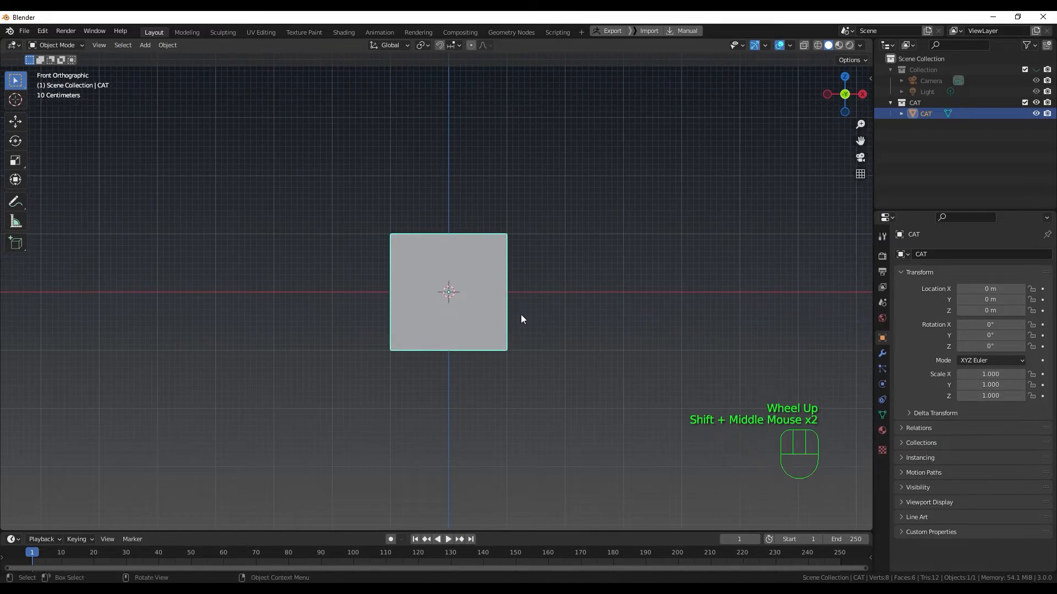
scroll(521, 314, "up", 1)
scroll(521, 315, "down", 1)
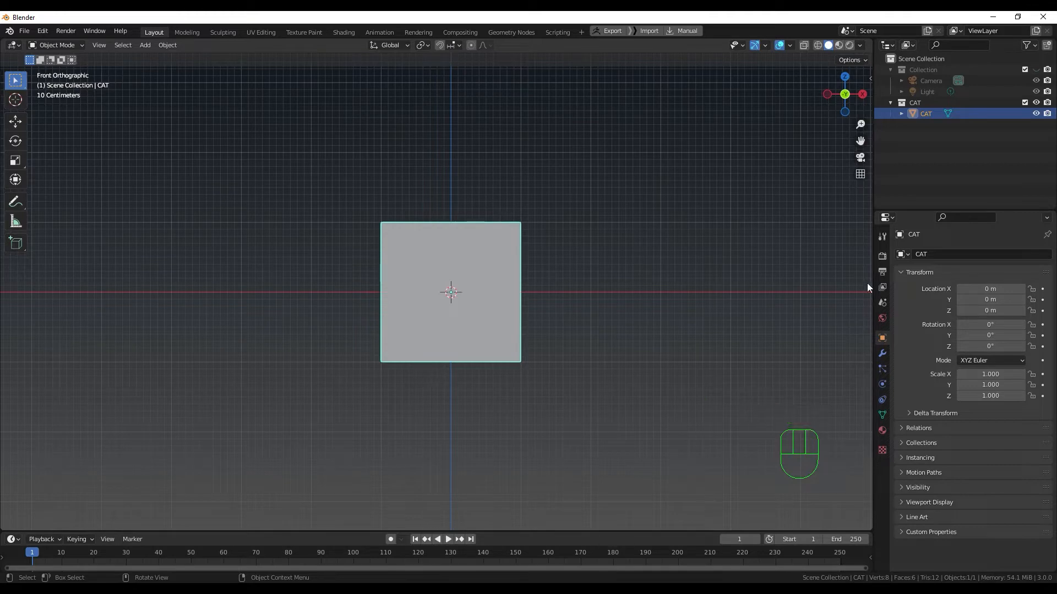
- Add a Subdivision Surface modifier to the cube with its viewport level set to 2
left_click(882, 353)
left_click(940, 255)
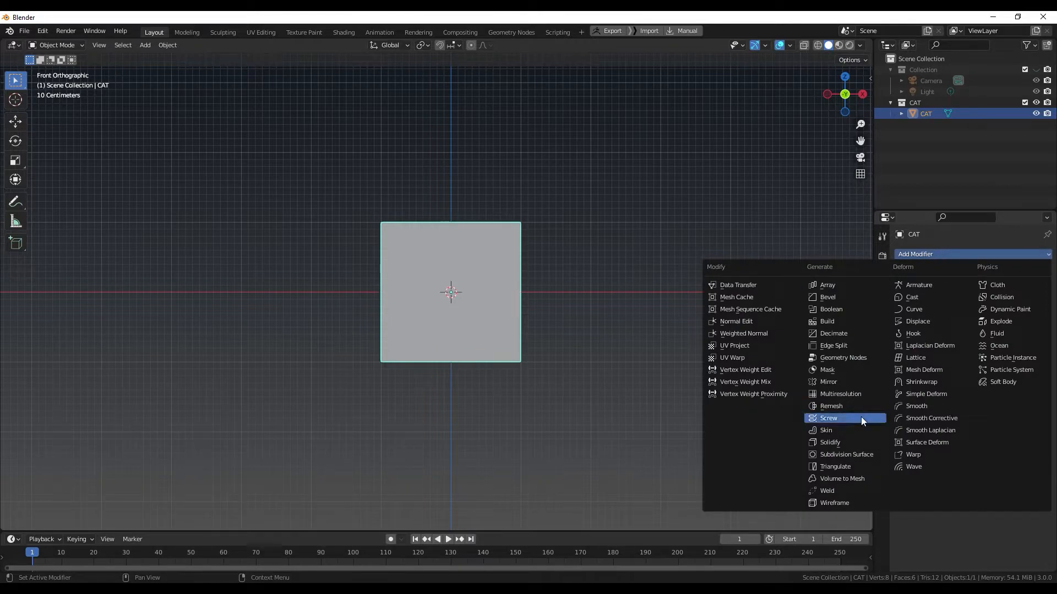
left_click(864, 455)
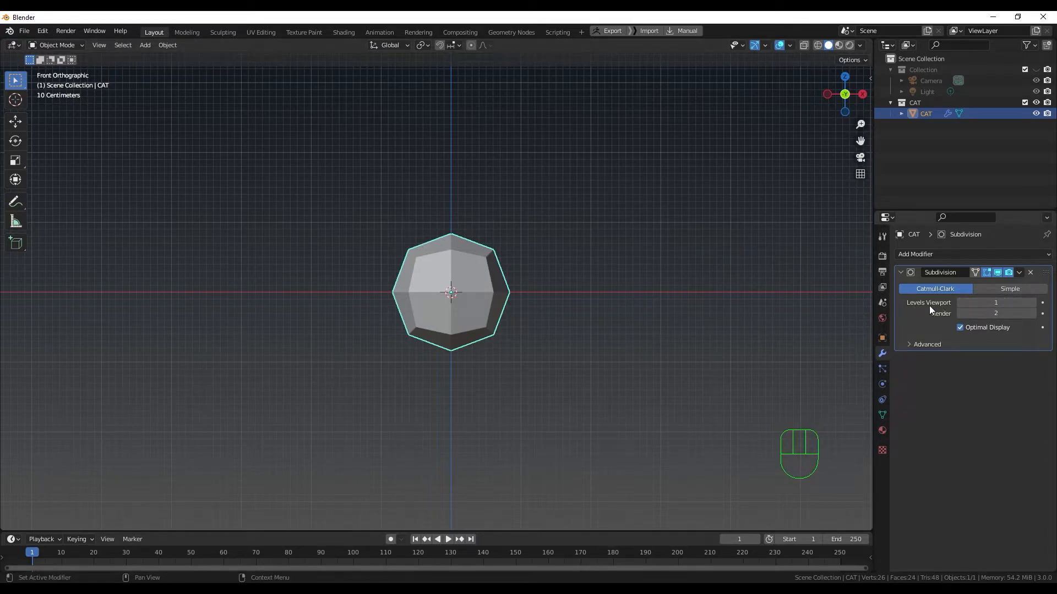
left_click(1033, 302)
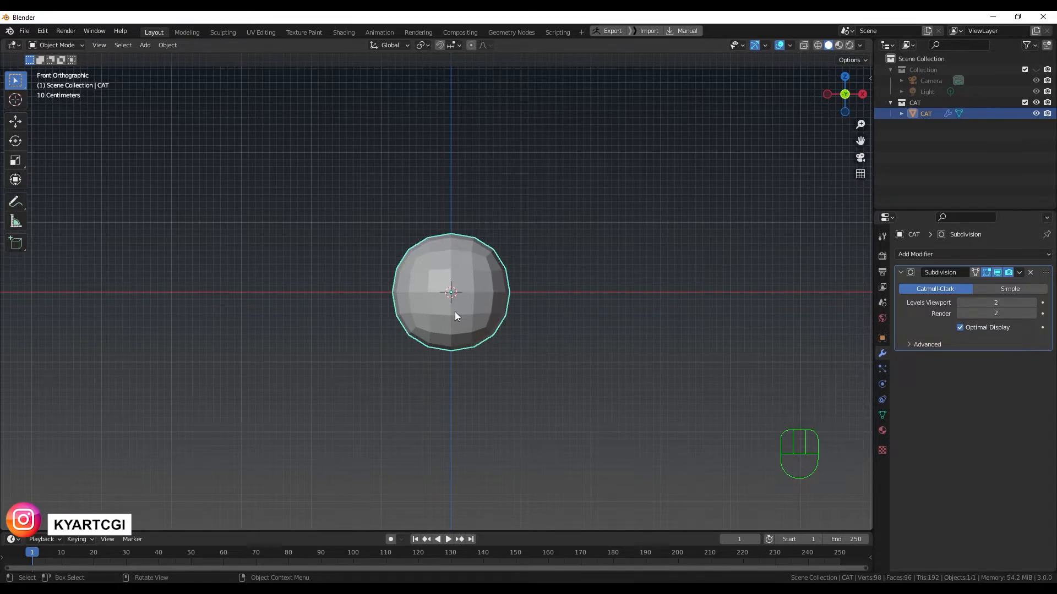
- Switch the CAT object from Object Mode to Edit Mode
key("Tab")
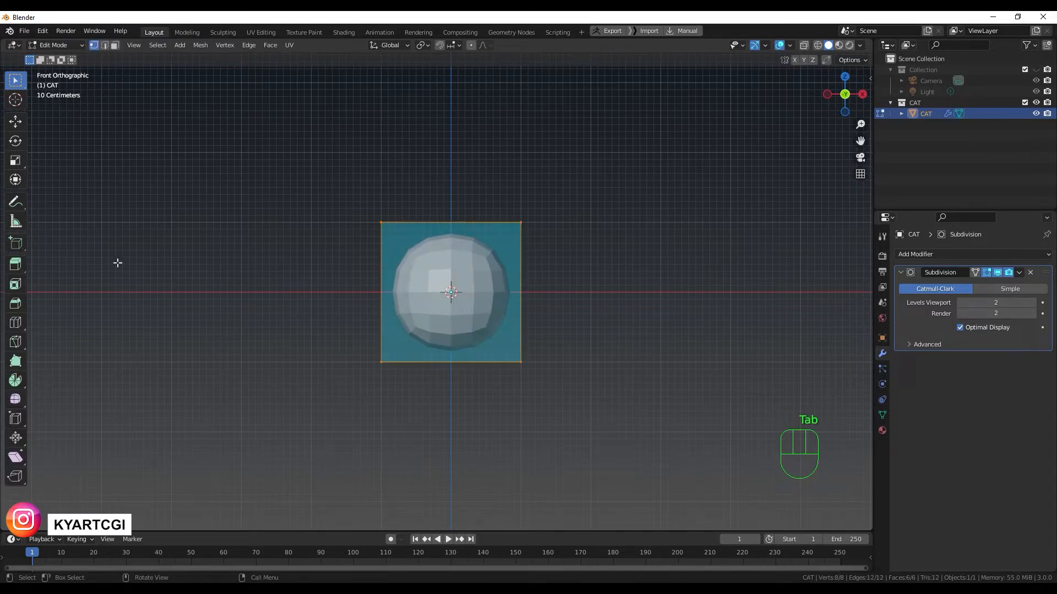
left_click(72, 46)
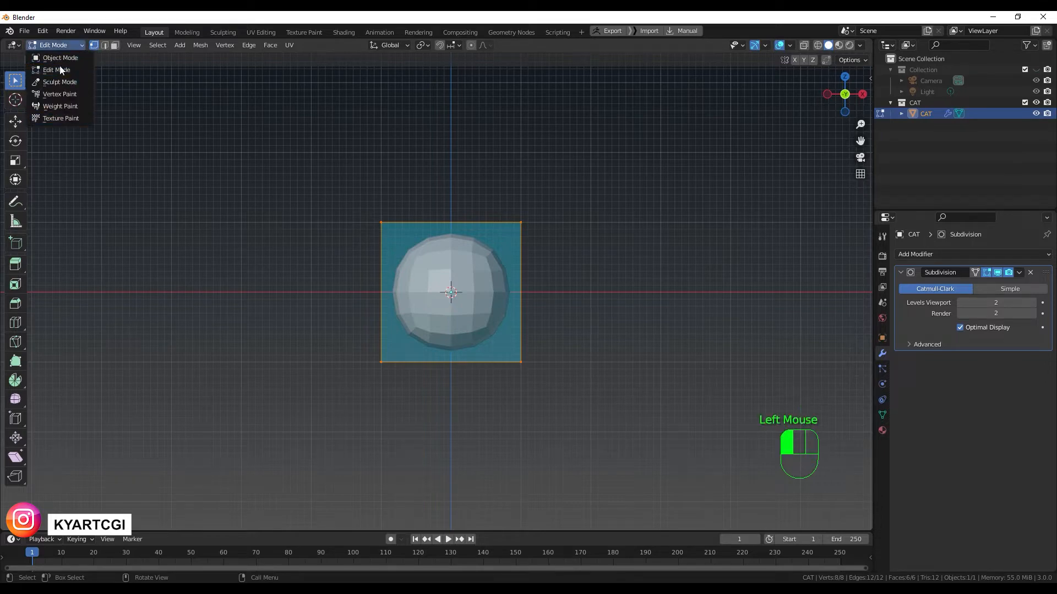
left_click(64, 57)
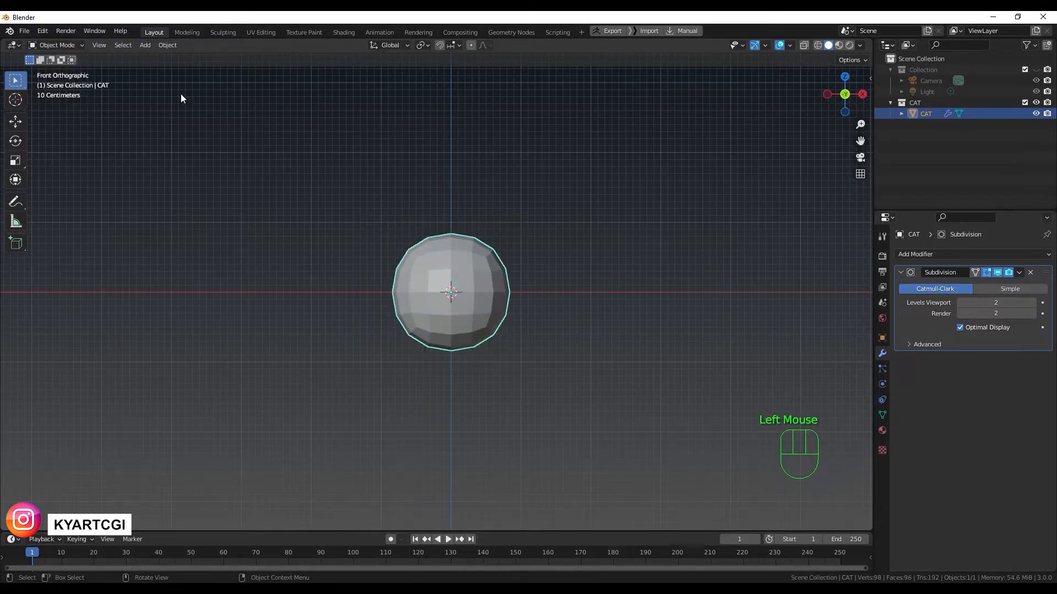
left_click(72, 45)
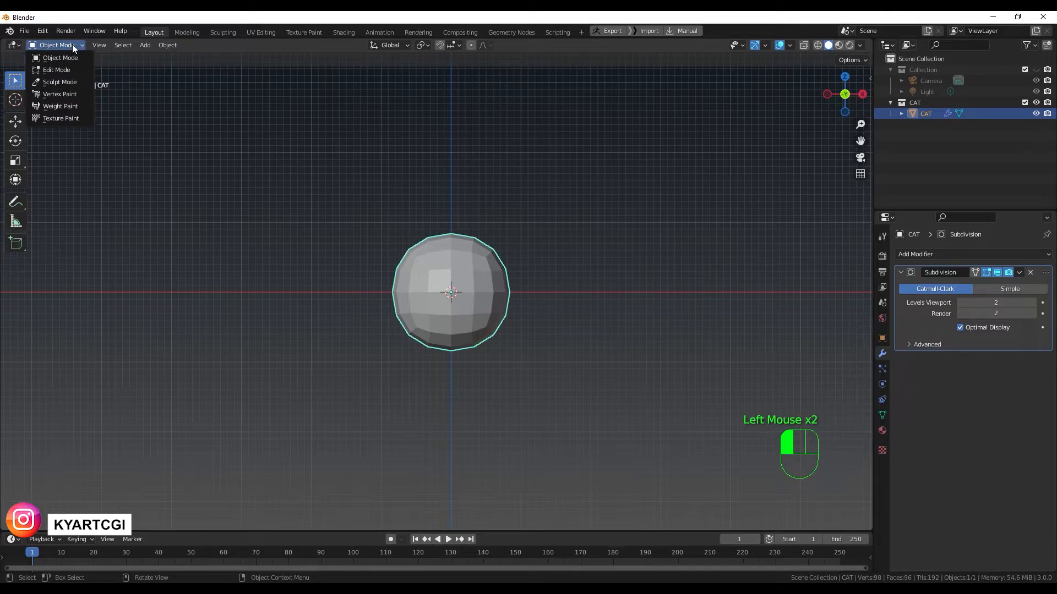
left_click(80, 73)
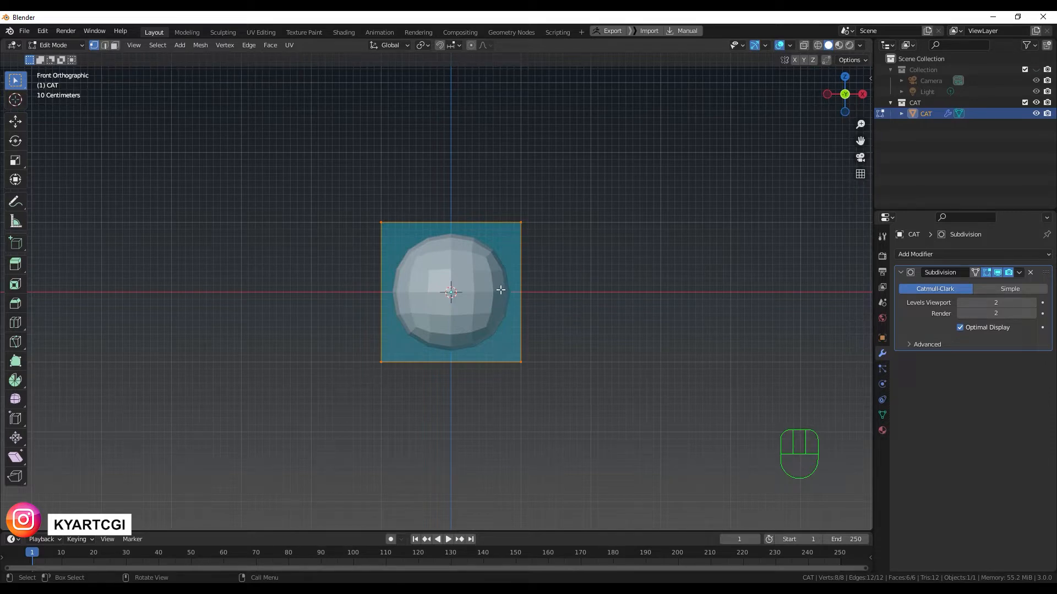
- Toggle the Subdivision modifier's viewport display off and on to compare the plain cube with its smoothed shape
left_click(997, 273)
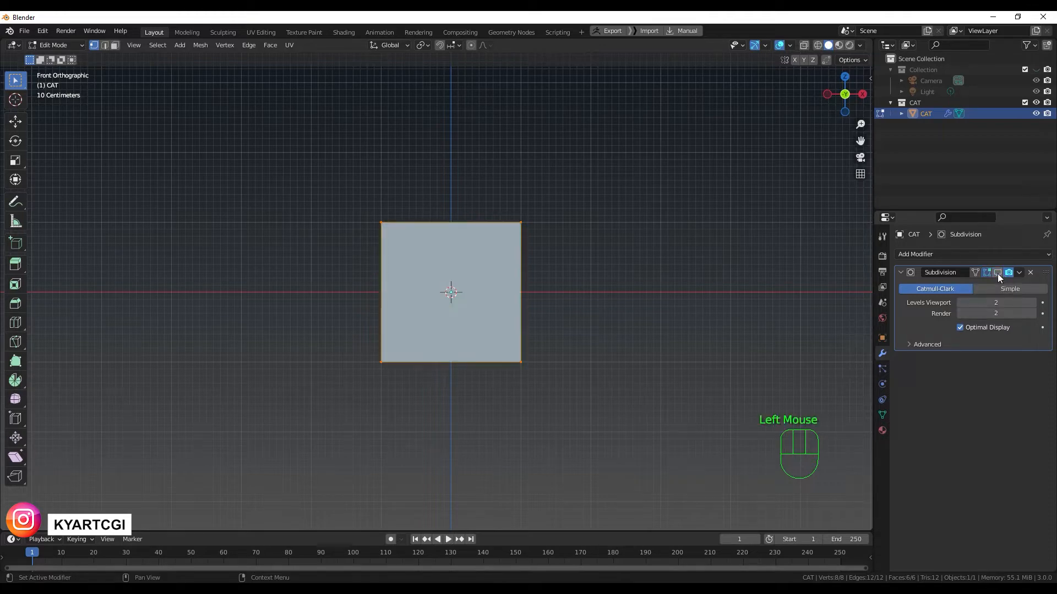
left_click(997, 273)
left_click(997, 273)
left_click(997, 273)
left_click(997, 273)
left_click(997, 273)
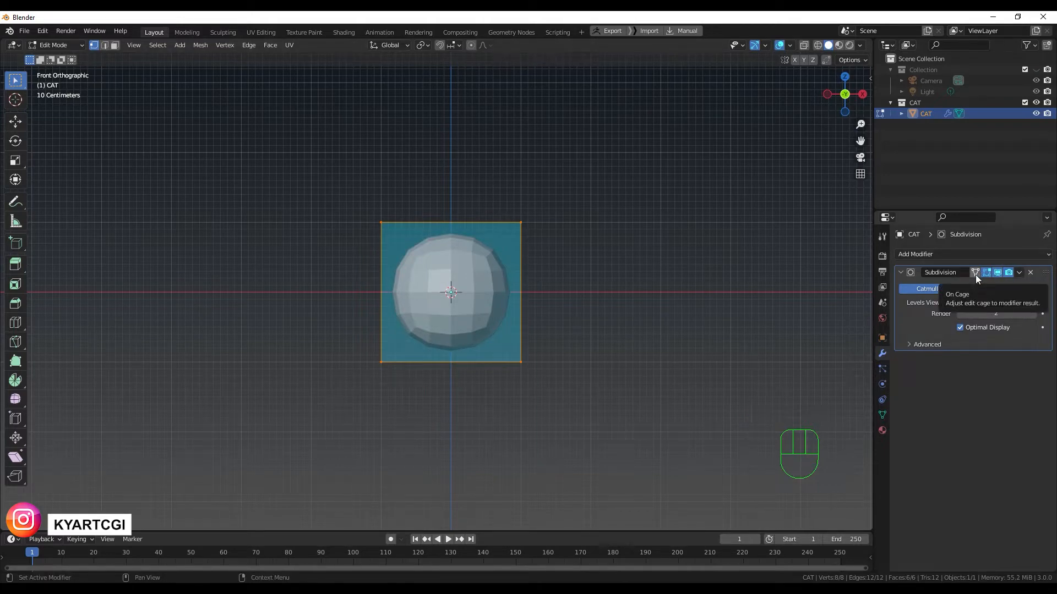
- Try the Subdivision modifier's On Cage option, examine the smoothed edit cage from several angles, and turn the option back off
left_click(976, 273)
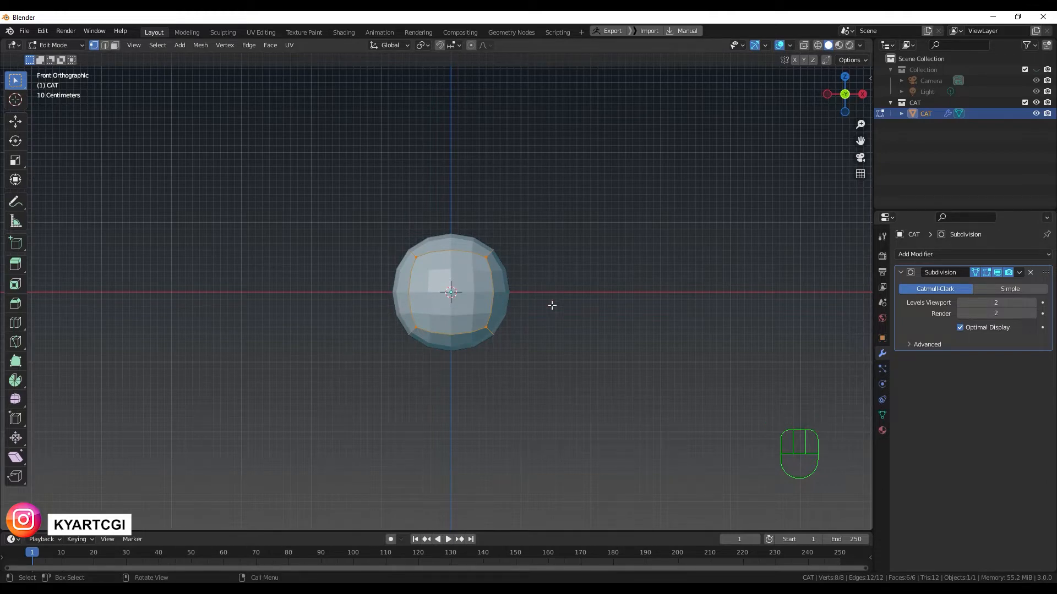
middle_click_drag(385, 287, 354, 360)
scroll(480, 285, "up", 2)
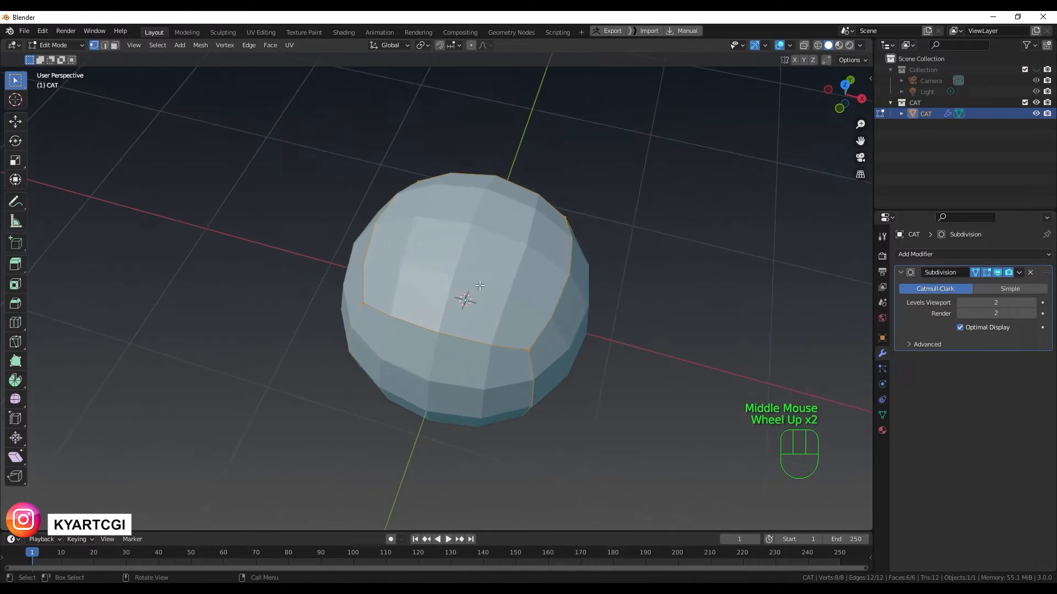
middle_click_drag(510, 302, 466, 320)
scroll(465, 297, "down", 1)
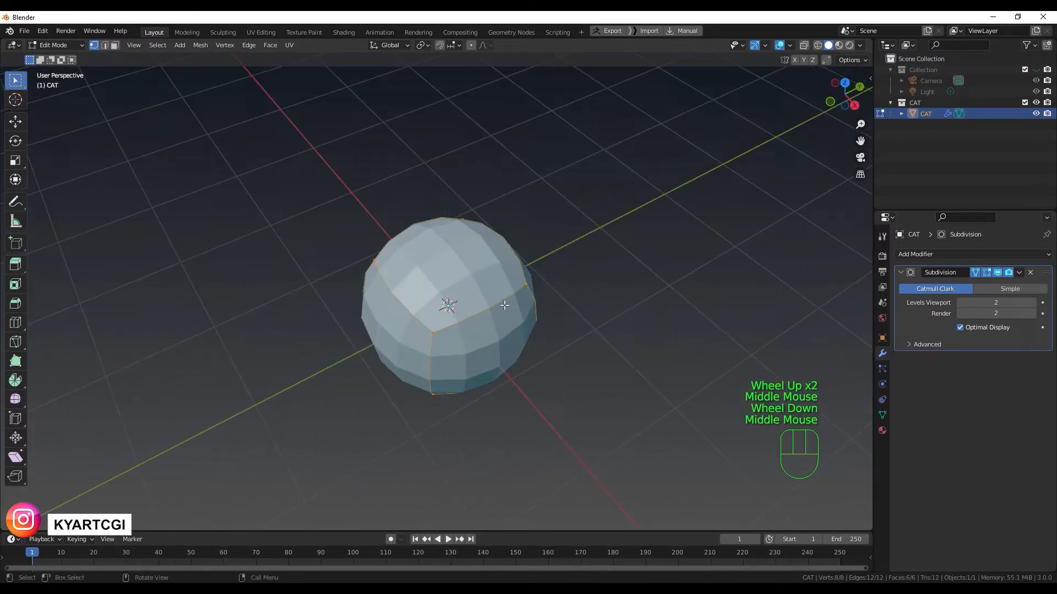
middle_click_drag(489, 262, 497, 291)
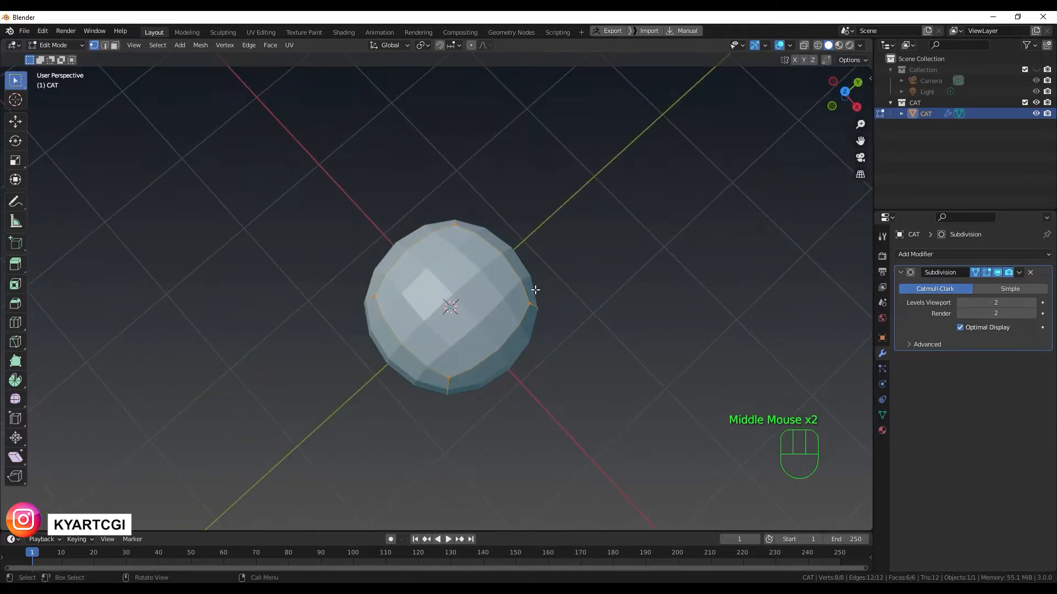
middle_click_drag(490, 336, 502, 256)
middle_click_drag(479, 308, 484, 299)
scroll(484, 299, "up", 2)
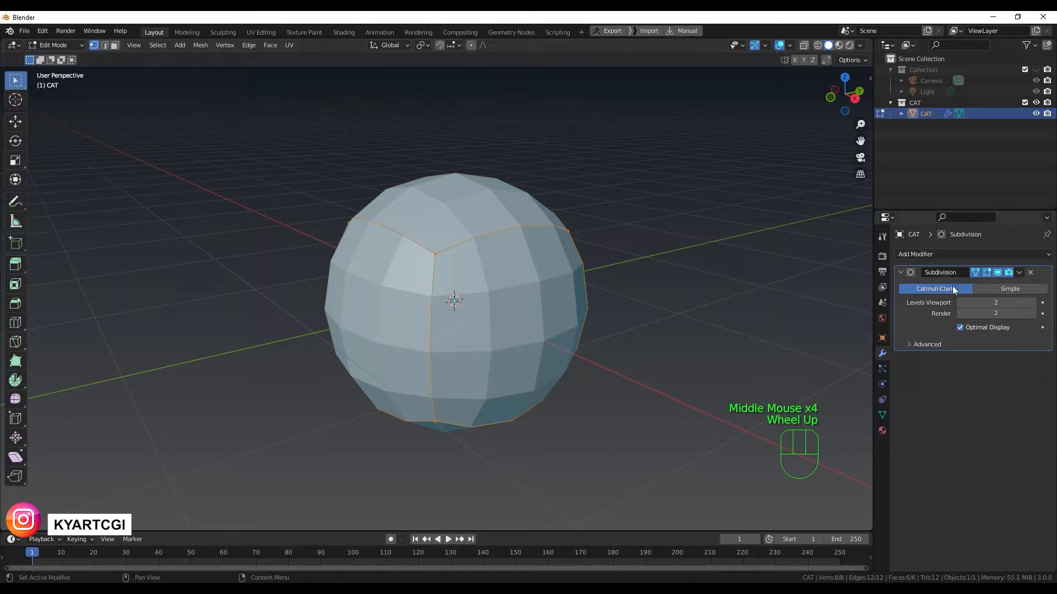
left_click(975, 272)
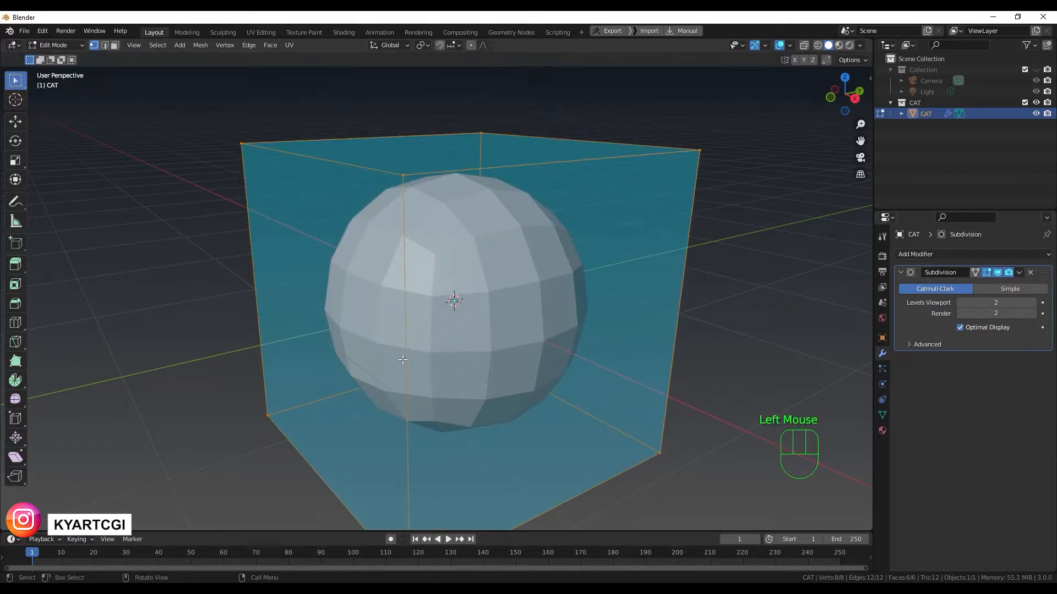
- Return to the front orthographic view and turn on X-ray display for the mesh
key("KP_1")
key("space")
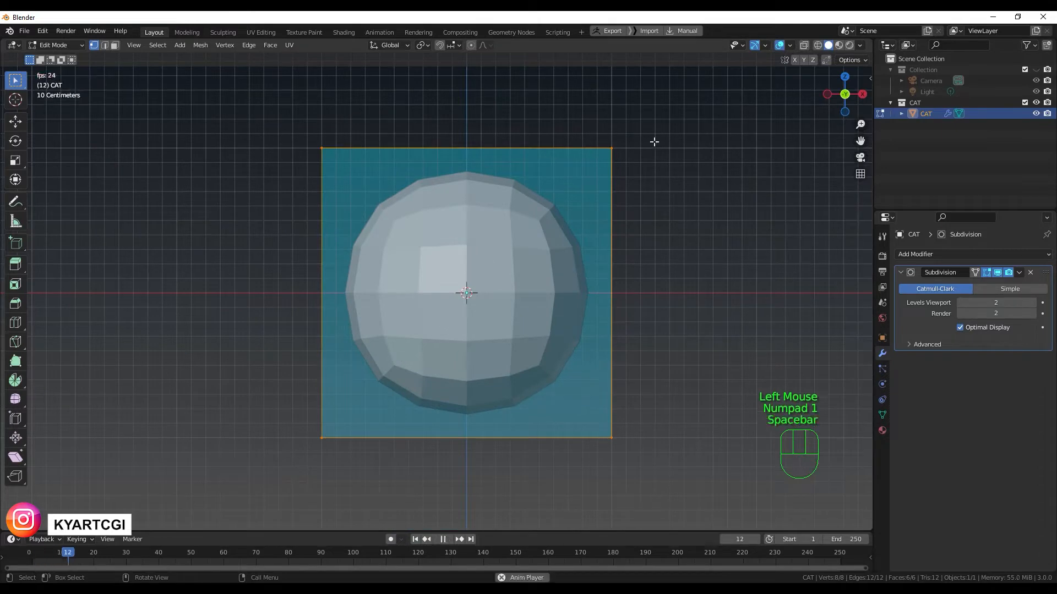
key("space")
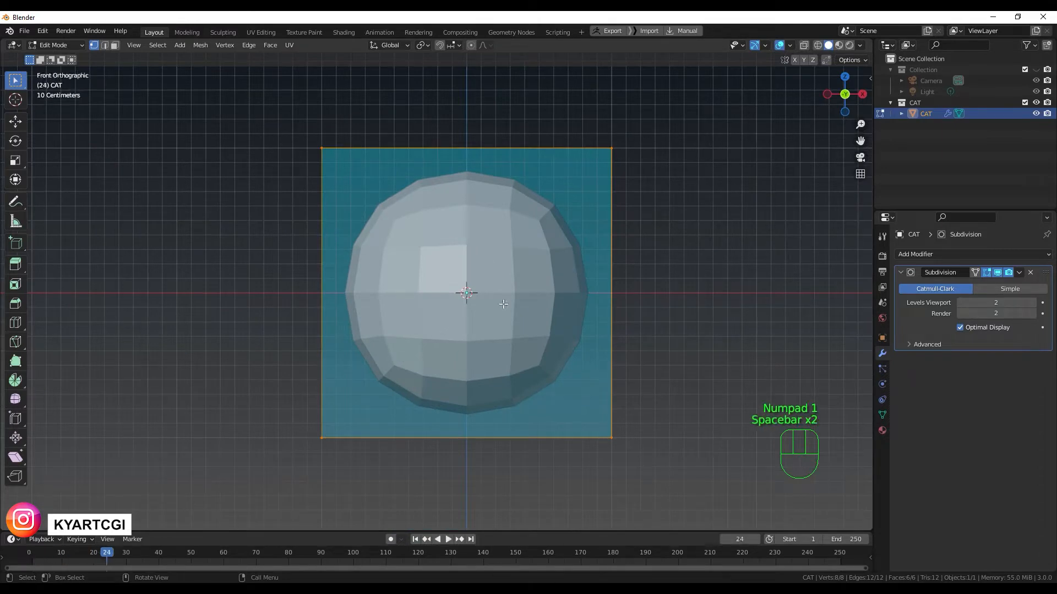
left_click(804, 46)
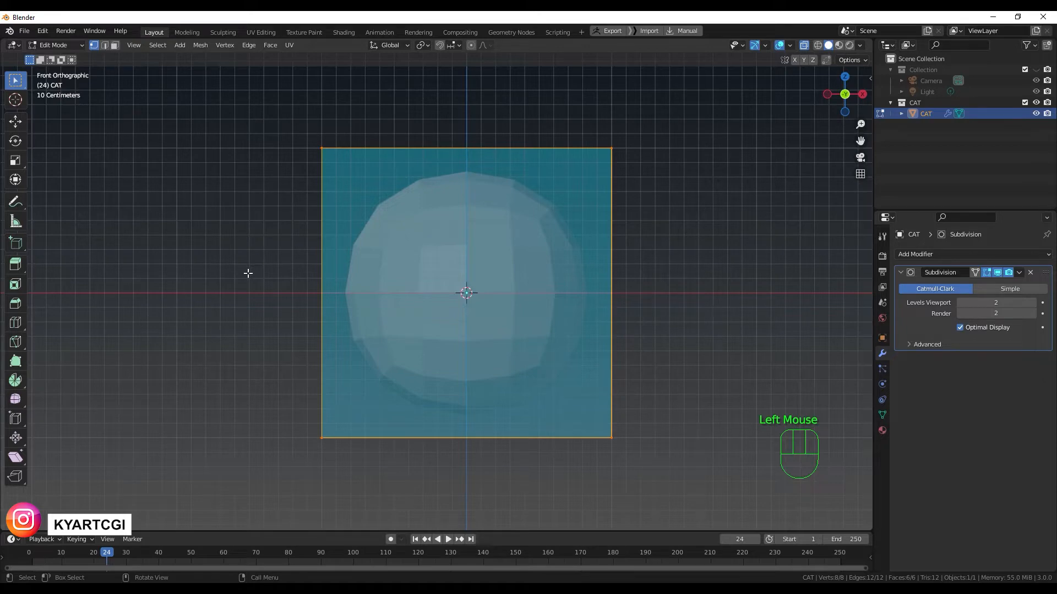
key("q")
key("q")
key("q")
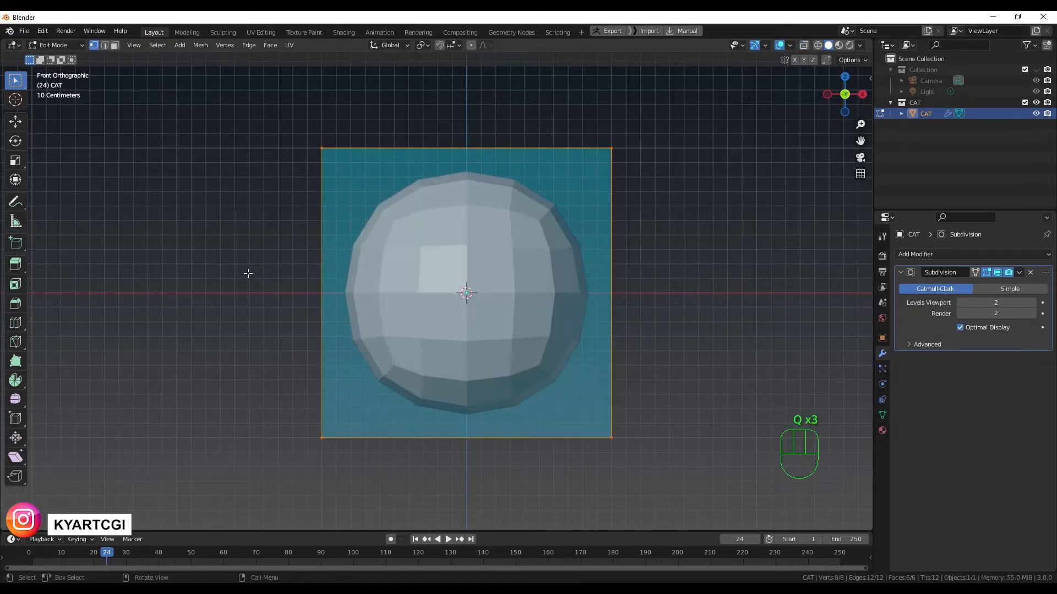
key("q")
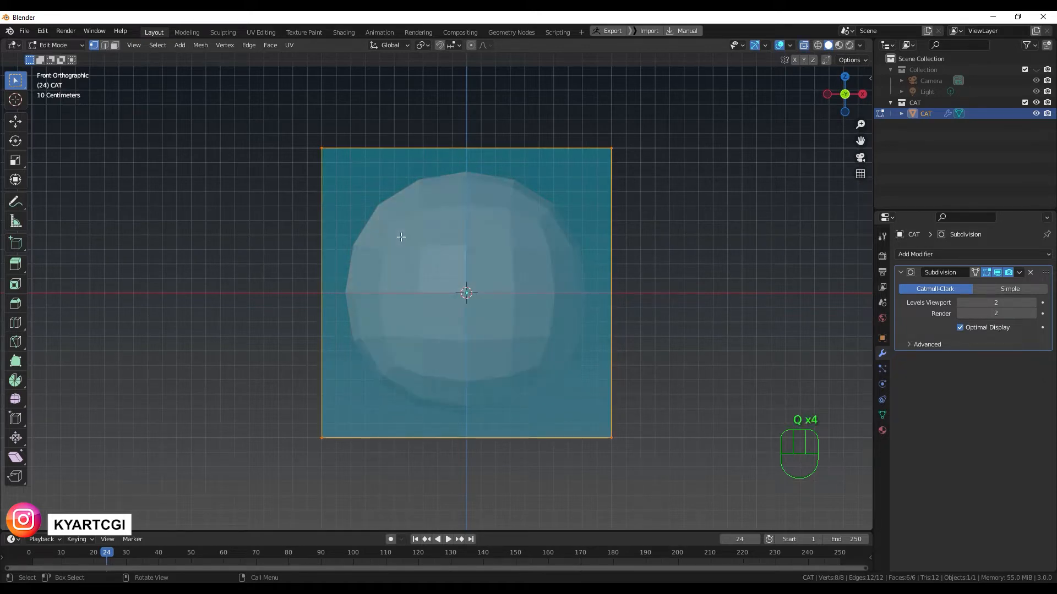
- Bring up the X-ray toggle's shortcut options and switch X-ray display off and on to compare the two mesh displays
right_click(804, 48)
key("q")
key("q")
key("q")
key("q")
key("q")
key("q")
- Select the cube's top vertices in the front view and move them up about 1.26 m along Z
left_click_drag(280, 120, 698, 207)
scroll(627, 225, "down", 2)
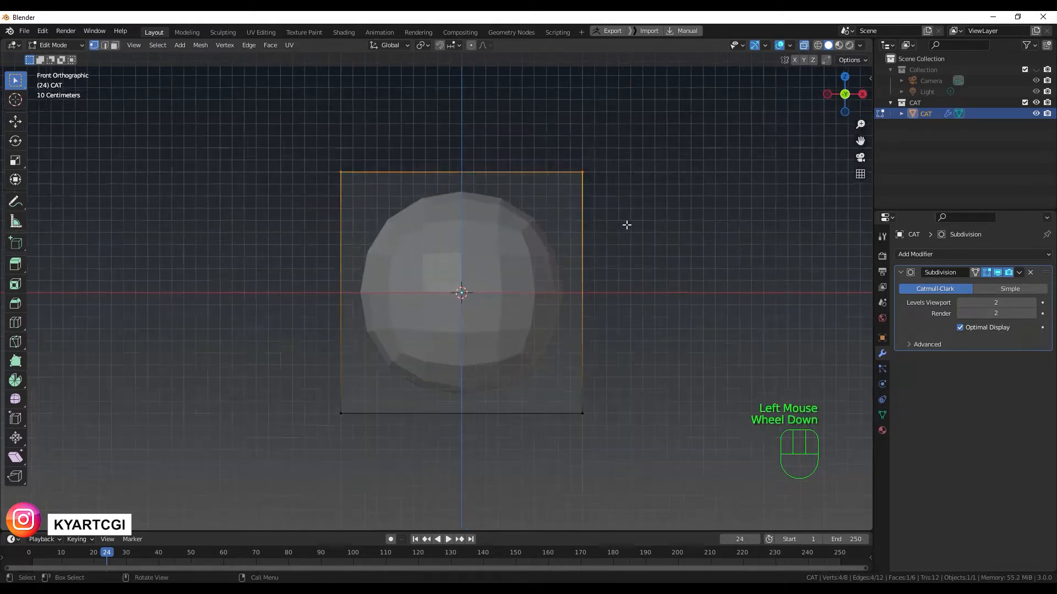
scroll(627, 224, "up", 1)
scroll(627, 225, "down", 1)
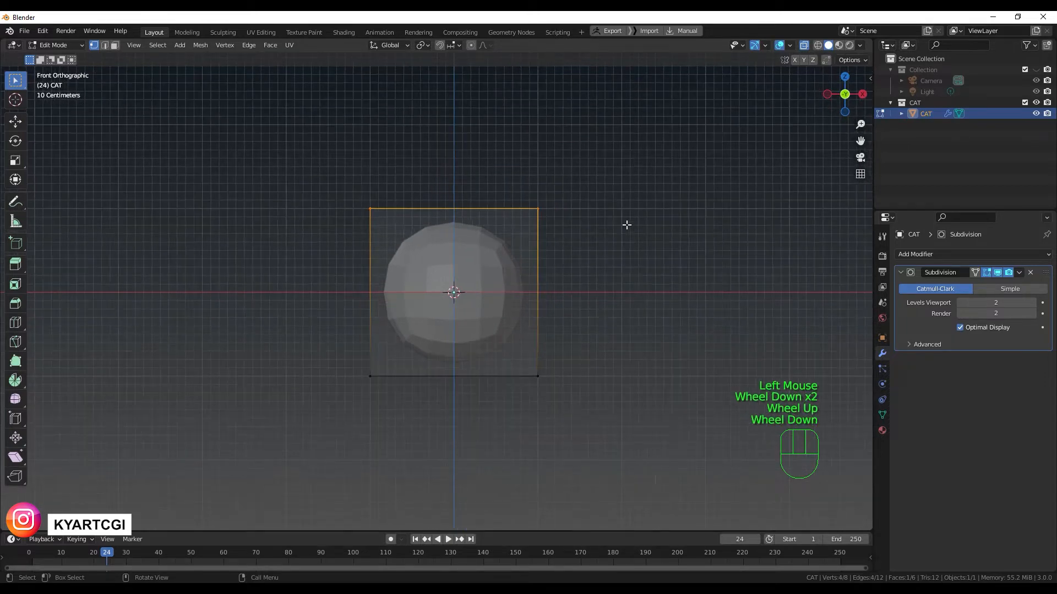
scroll(627, 224, "up", 1)
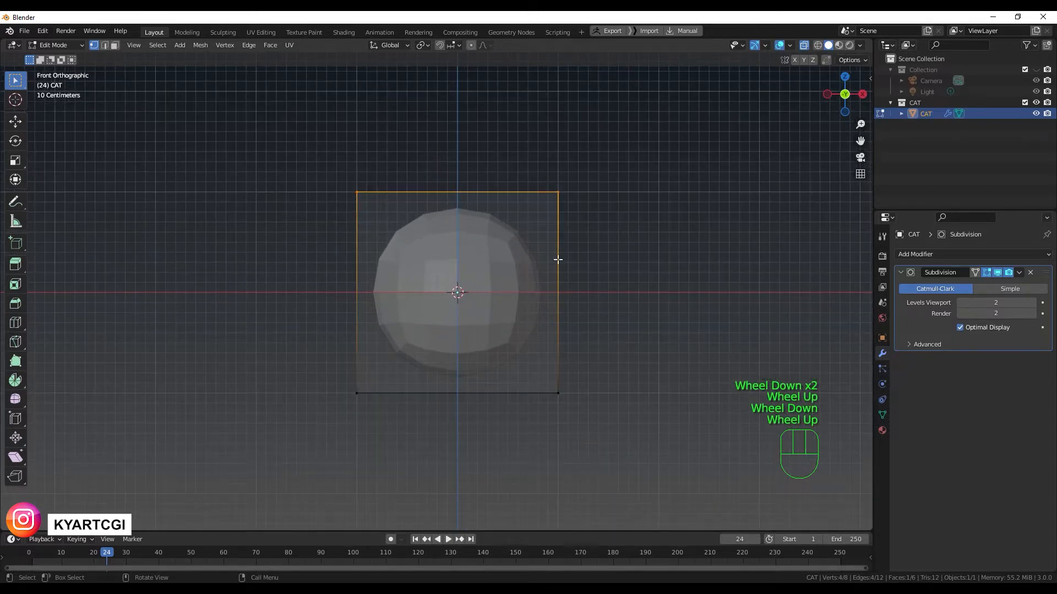
key("g")
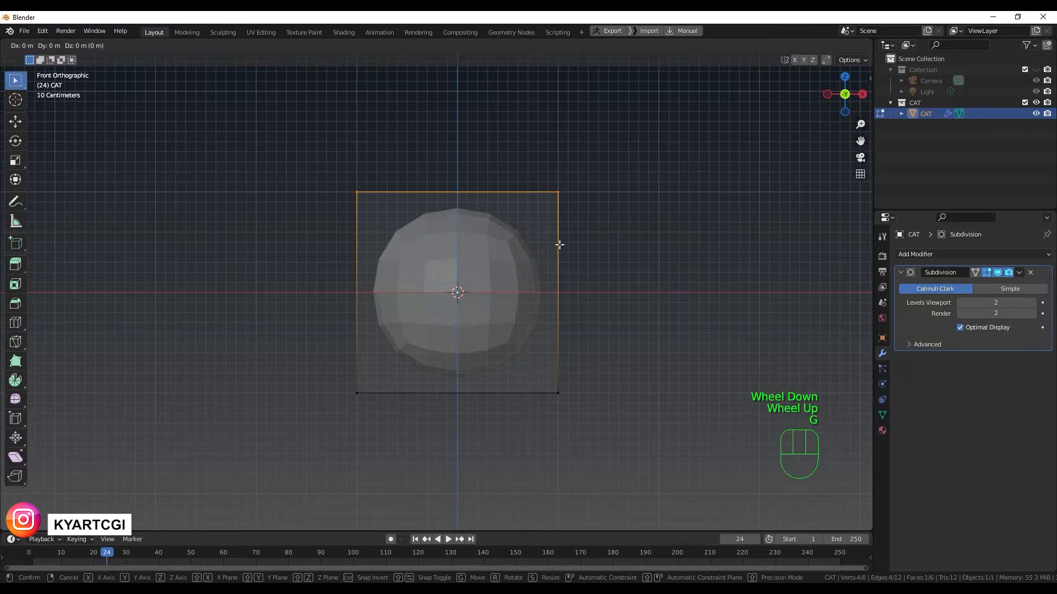
key("z")
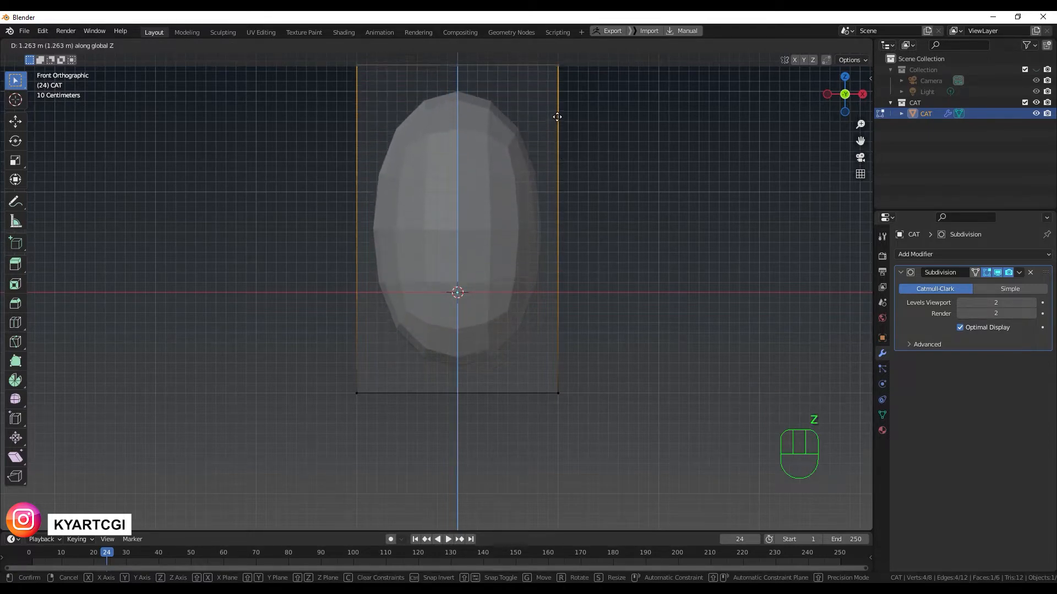
left_click(558, 139)
- Select the bottom vertices and scale them up until the base is nearly twice as wide as the top
left_click_drag(300, 435, 612, 371)
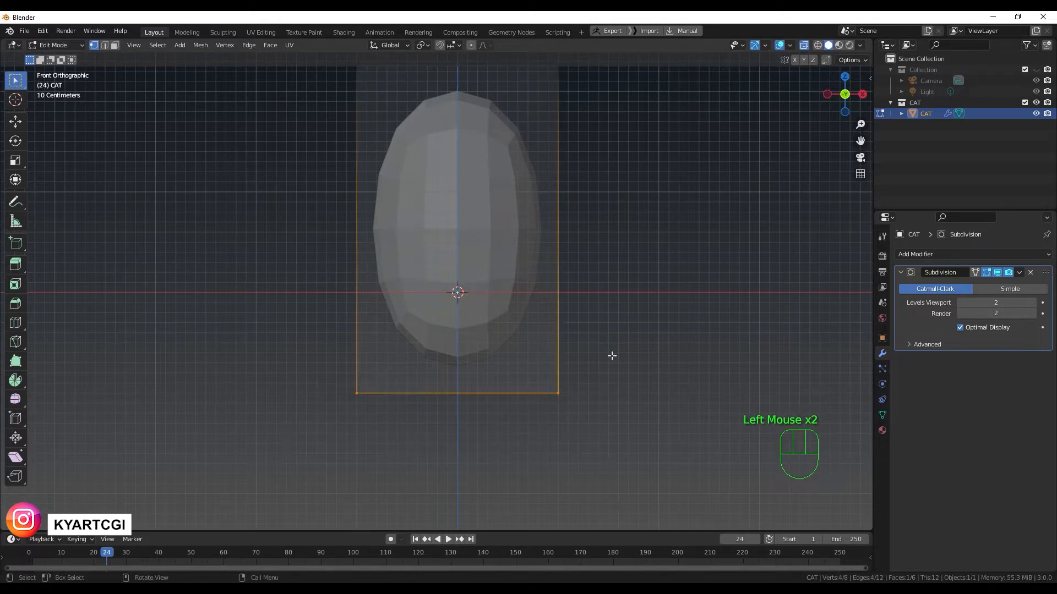
middle_click_drag(603, 299, 571, 306, "shift")
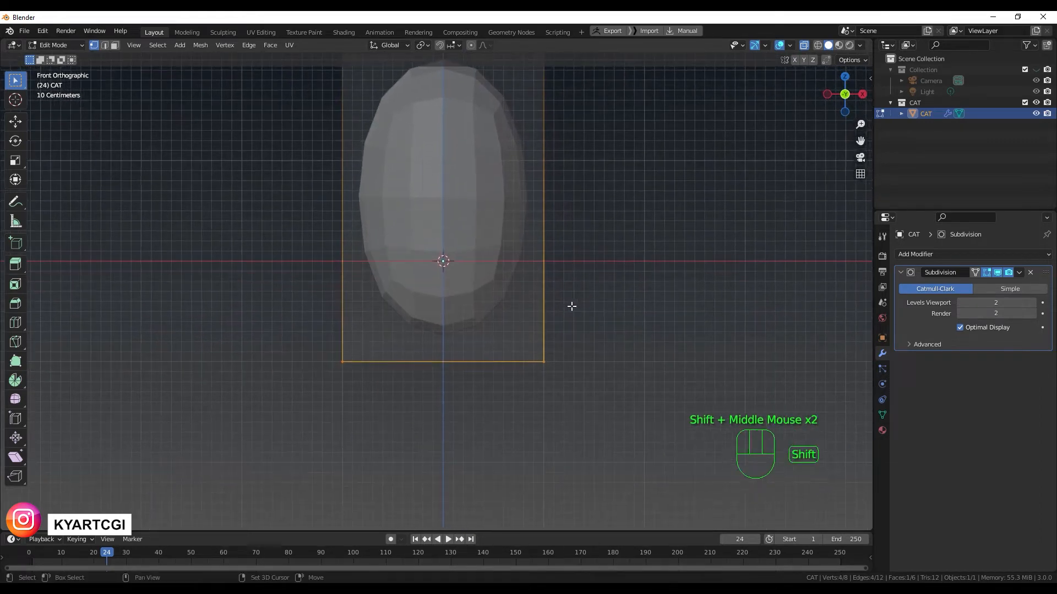
key("s")
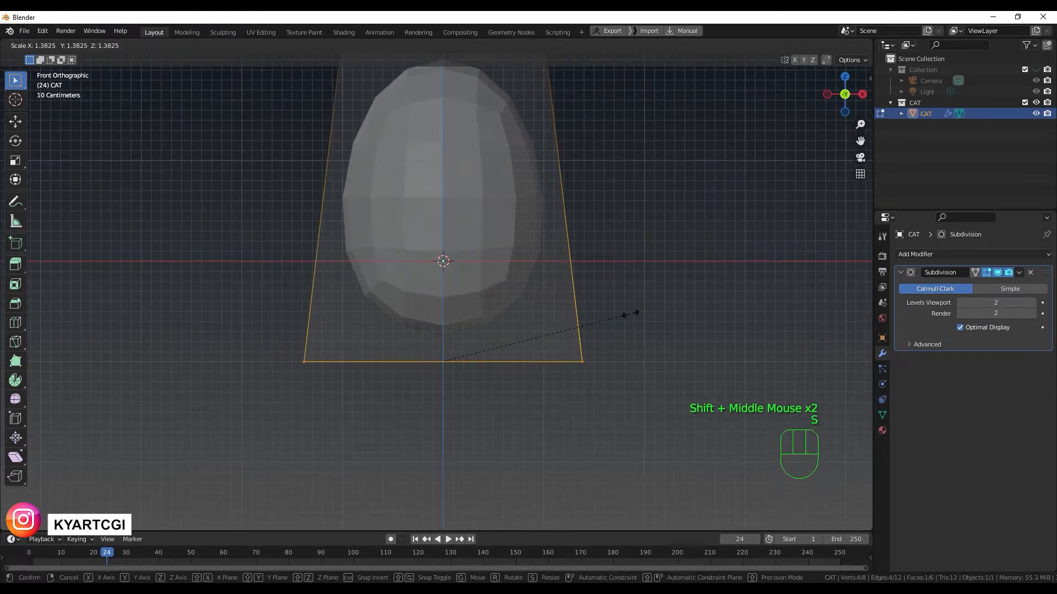
left_click(694, 308)
scroll(668, 285, "down", 2)
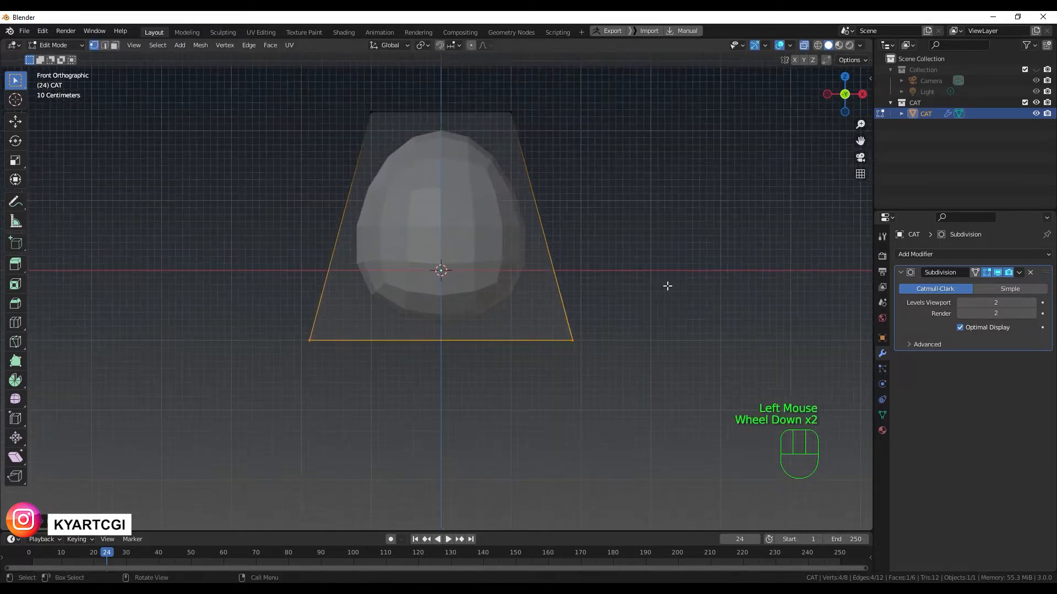
- Add a horizontal loop cut around the body and slide it down close to the base
middle_click_drag(626, 302, 622, 370, "shift")
scroll(548, 328, "up", 2)
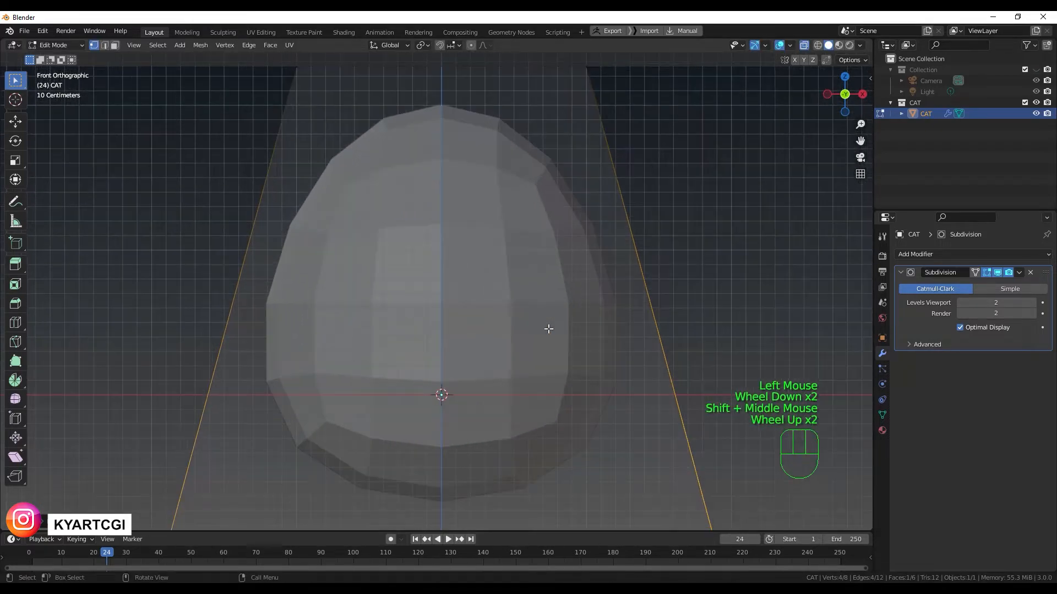
scroll(547, 325, "down", 1)
middle_click_drag(639, 257, 644, 312, "shift")
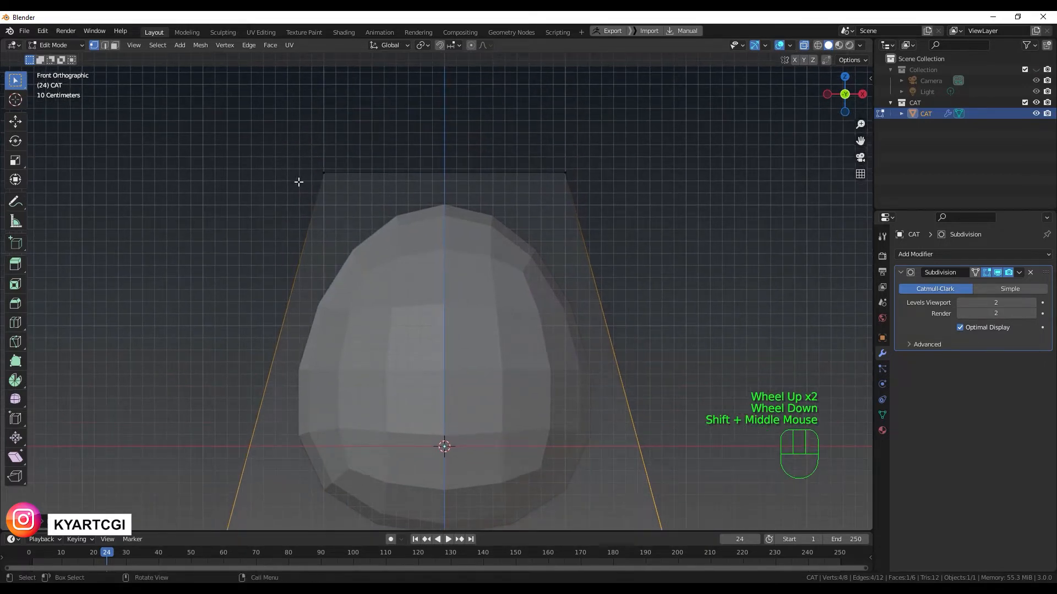
scroll(393, 317, "down", 1)
middle_click_drag(403, 337, 410, 303, "shift")
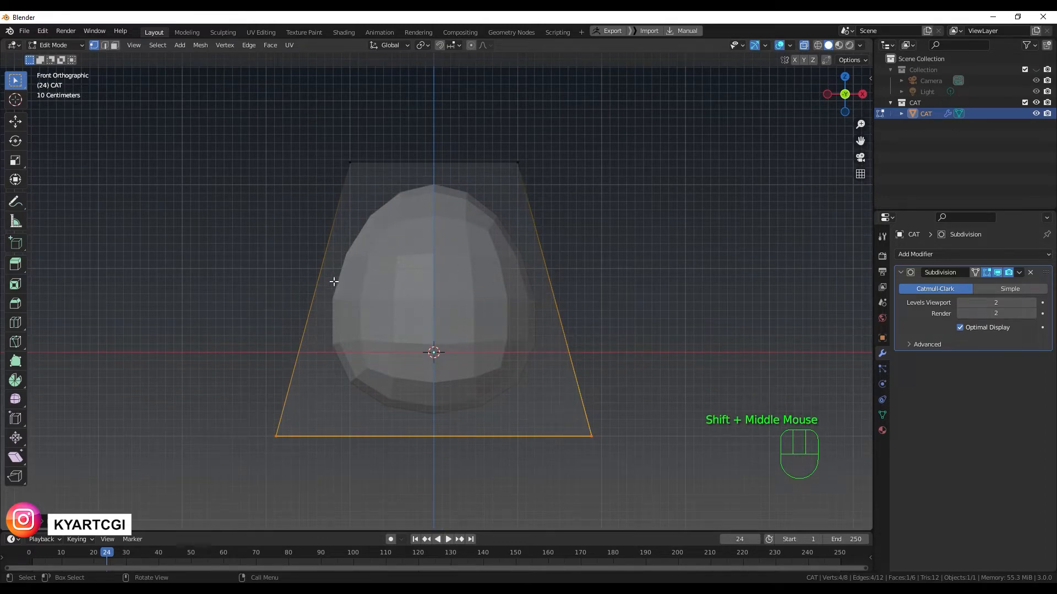
key("ctrl+r")
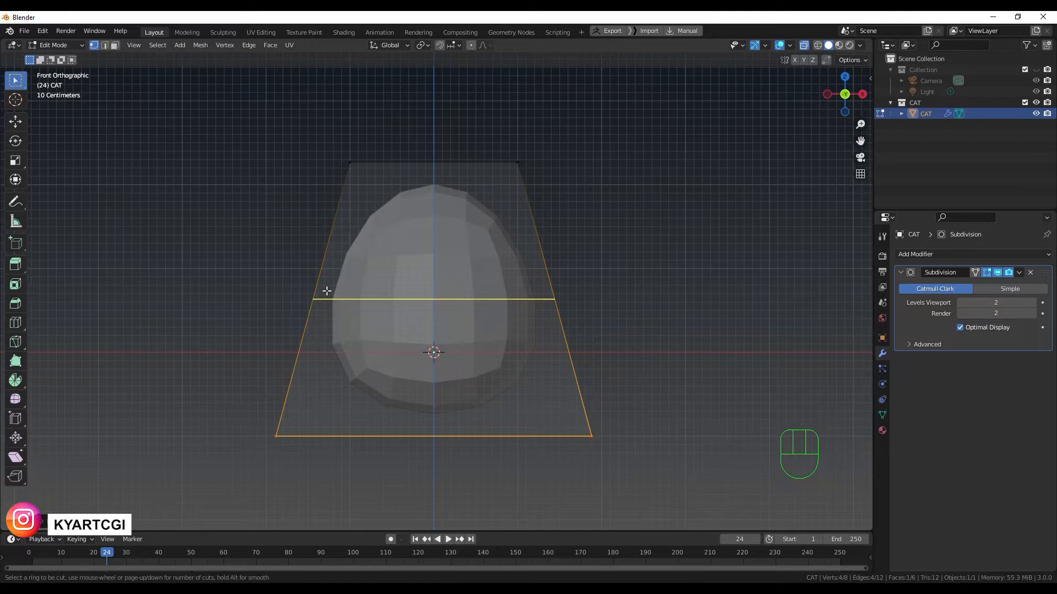
left_click(326, 290)
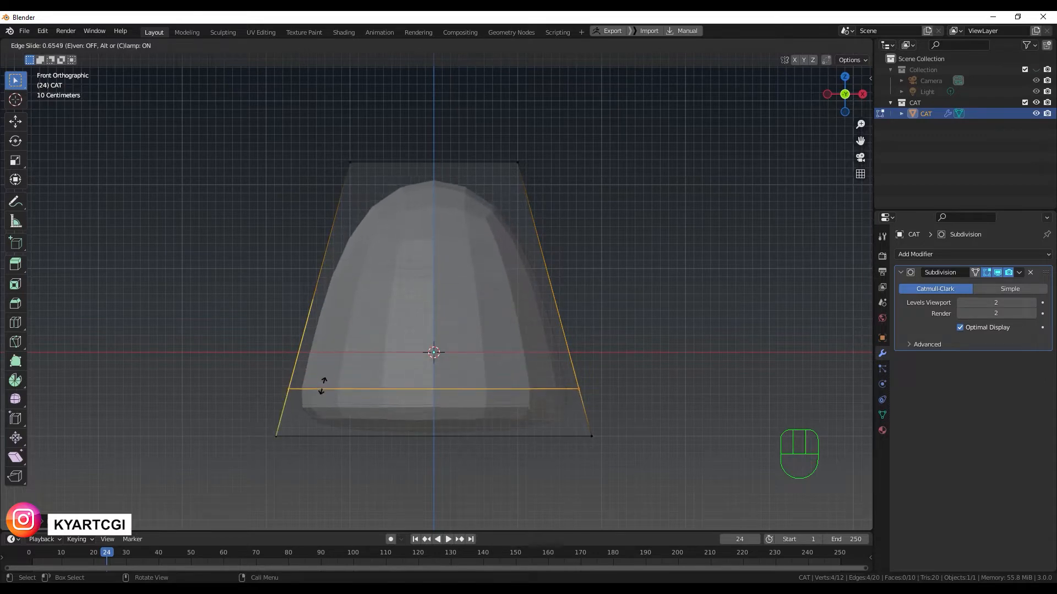
left_click(322, 392)
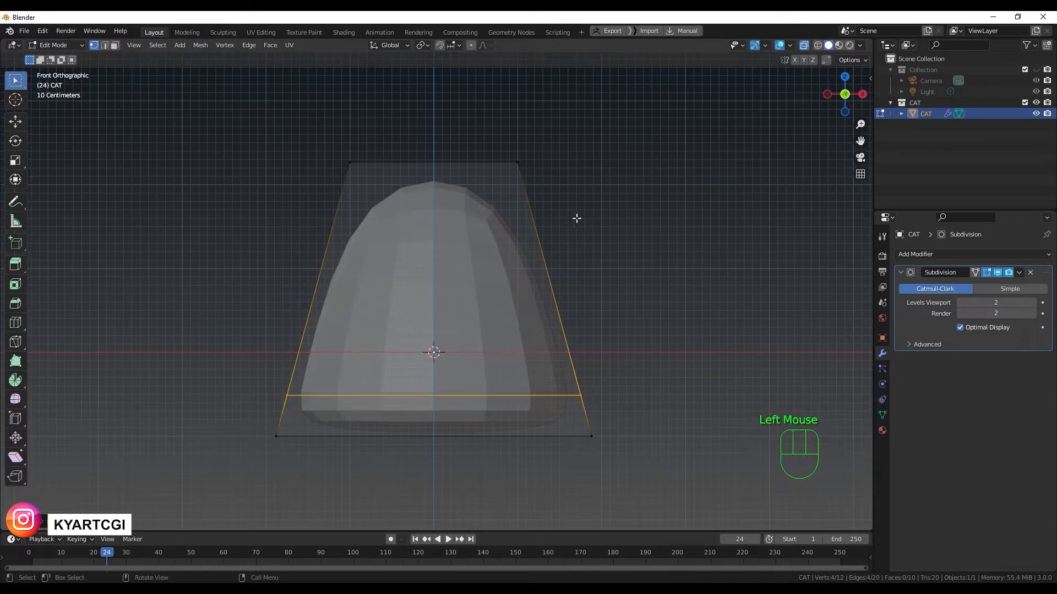
- Box-select the front-side vertices in the right orthographic view with X-ray on, and check the selection from an angle
middle_click_drag(577, 218, 529, 243)
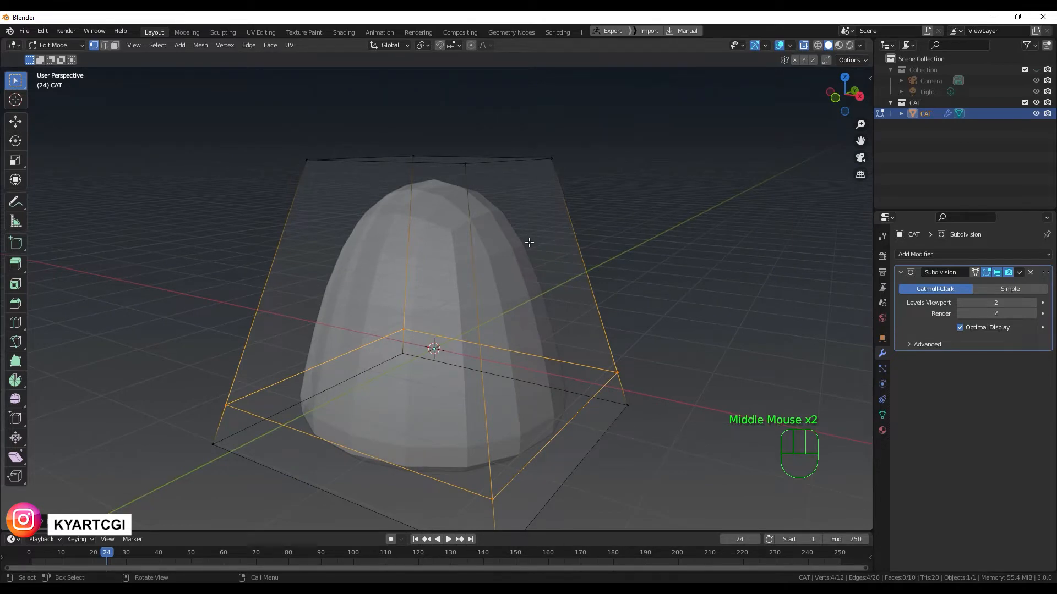
key("KP_3")
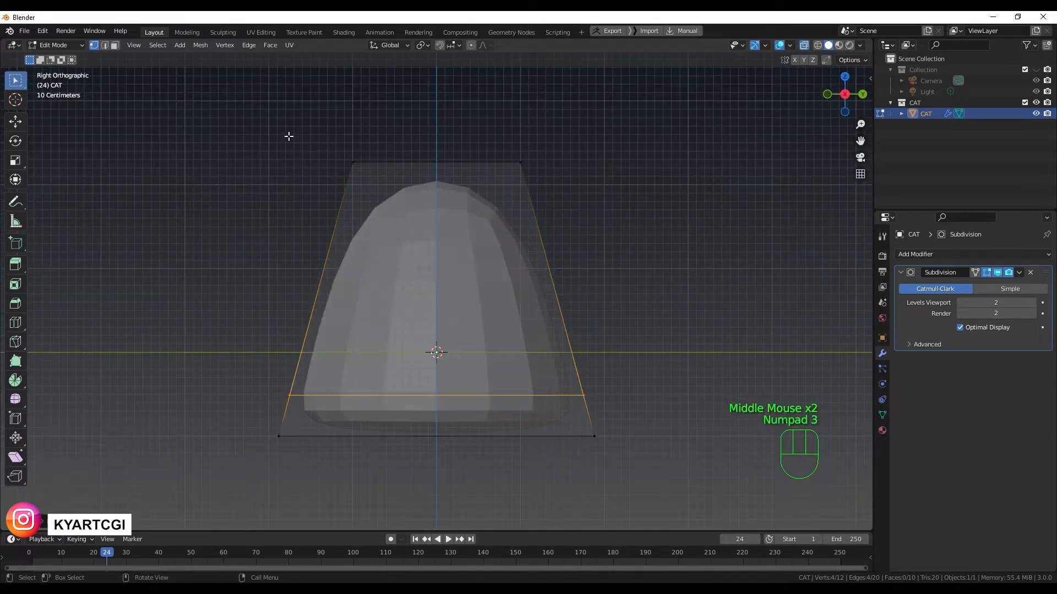
left_click_drag(138, 231, 362, 476)
left_click_drag(282, 96, 329, 393)
left_click_drag(159, 116, 395, 550)
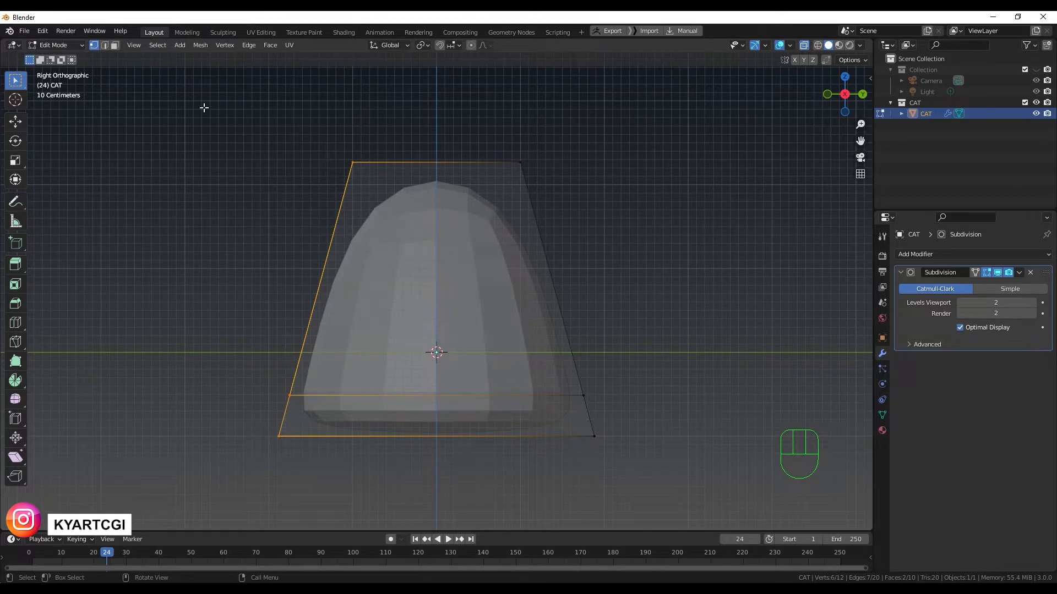
left_click_drag(183, 98, 401, 524)
middle_click_drag(367, 307, 434, 341)
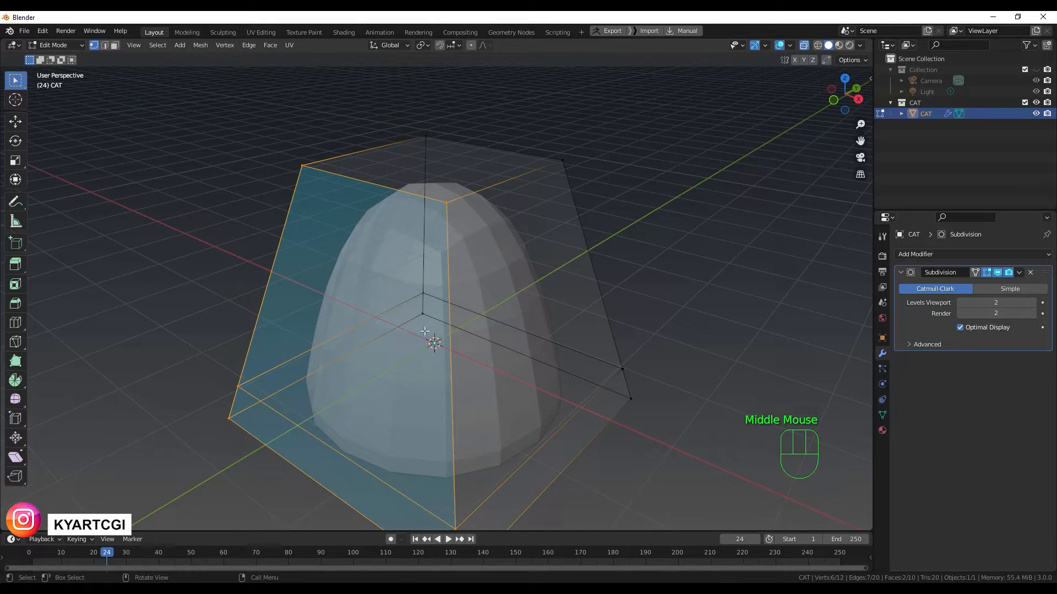
key("KP_3")
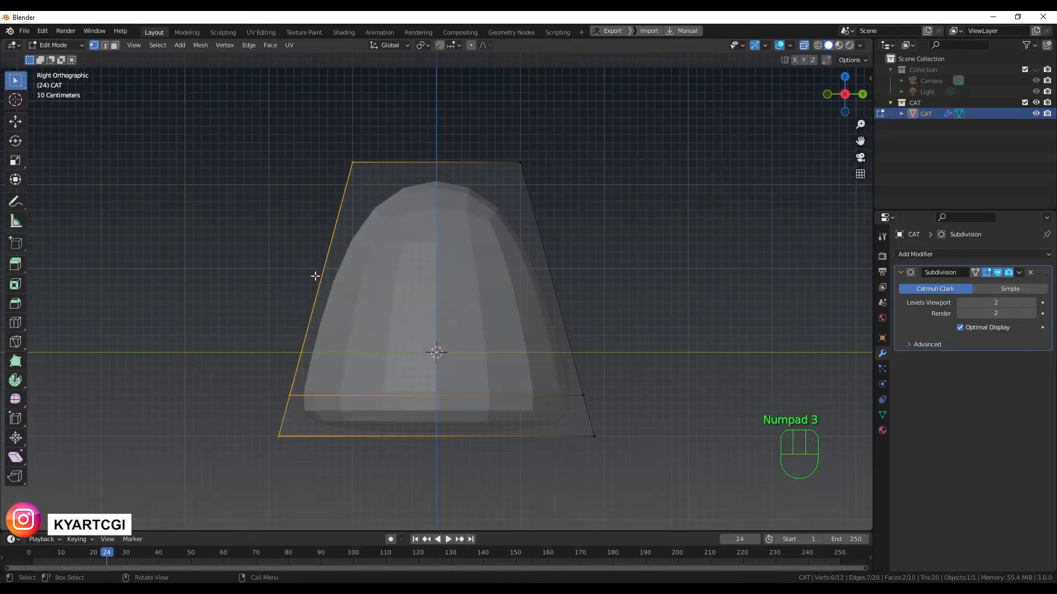
- Try box-selecting the front side with X-ray off, inspect the selection from an angle, and turn X-ray back on
key("q")
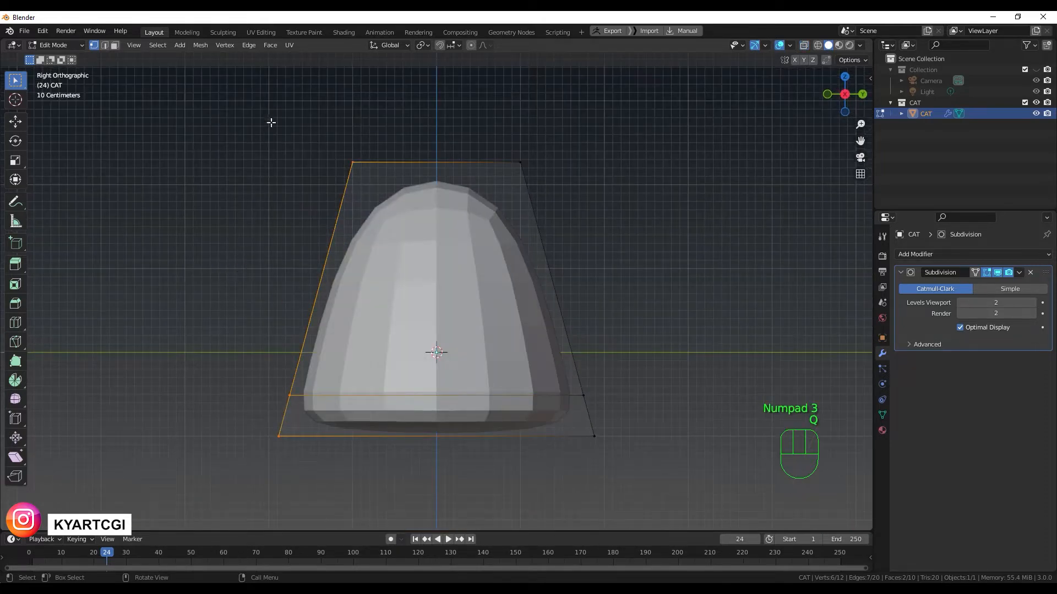
left_click_drag(200, 122, 363, 508)
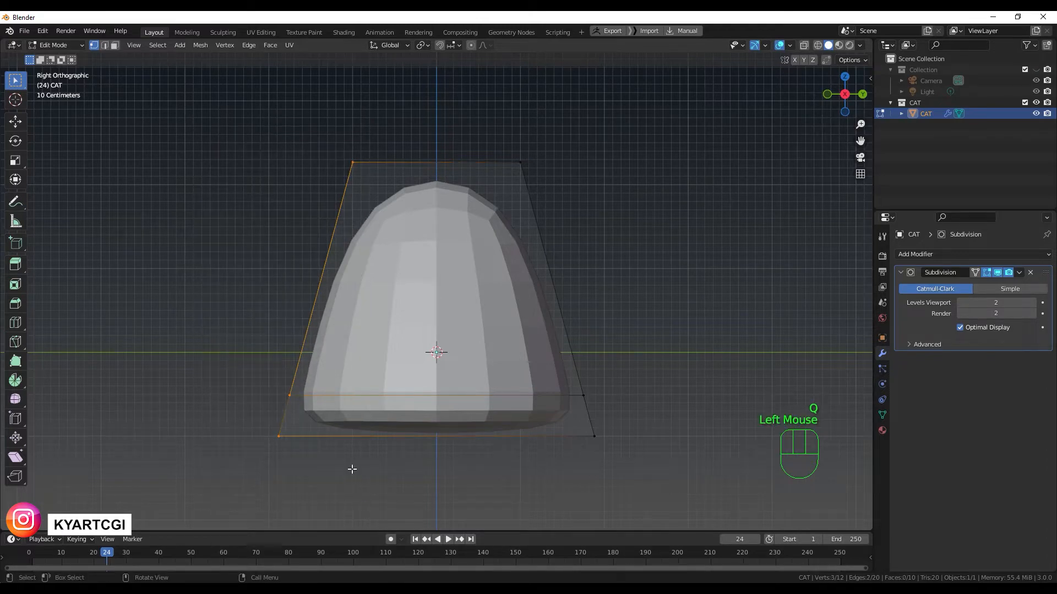
middle_click_drag(315, 366, 468, 340)
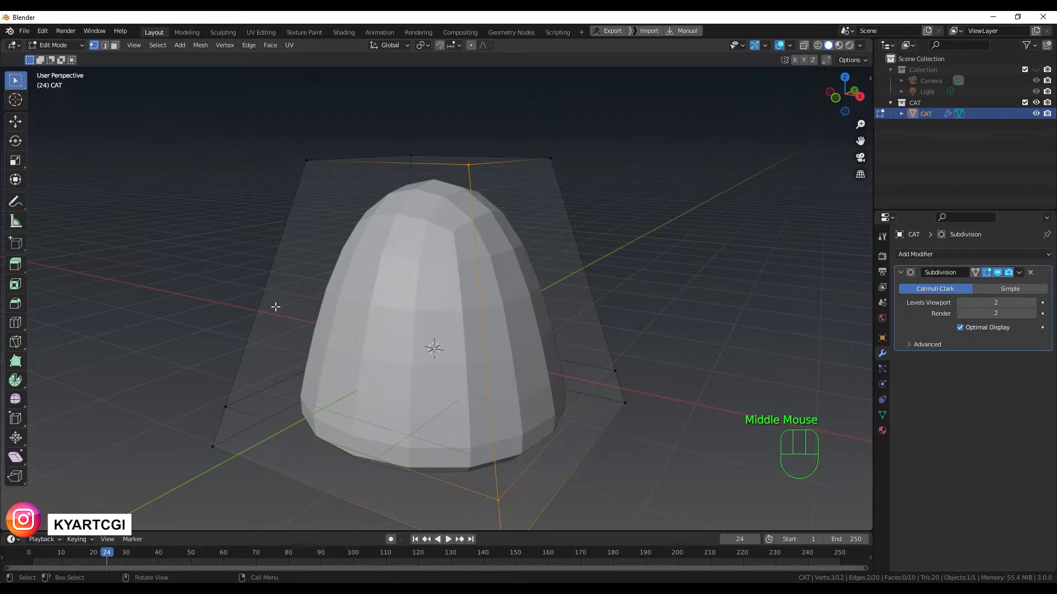
key("KP_3")
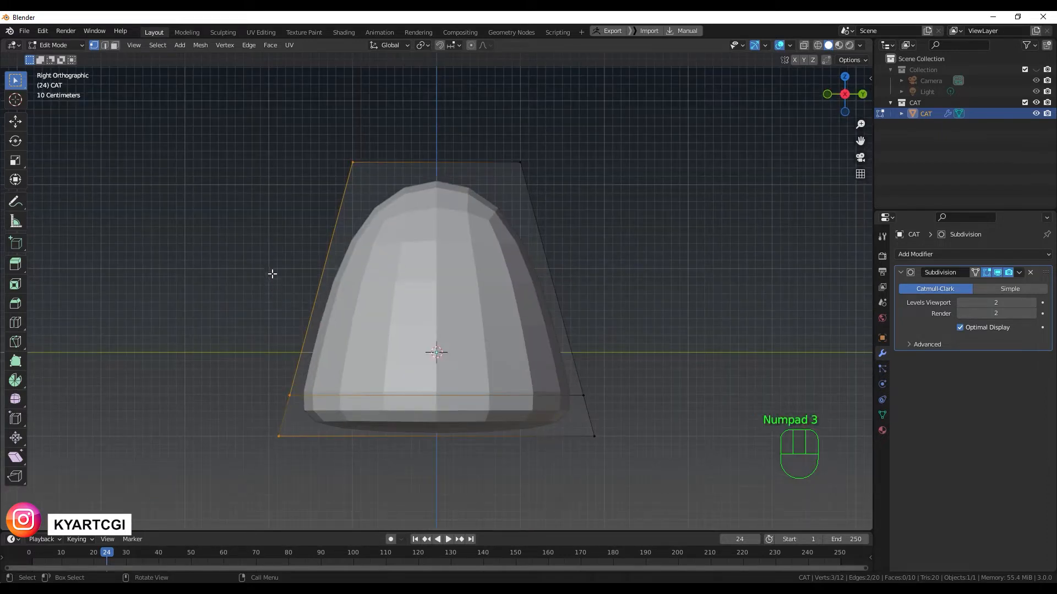
key("q")
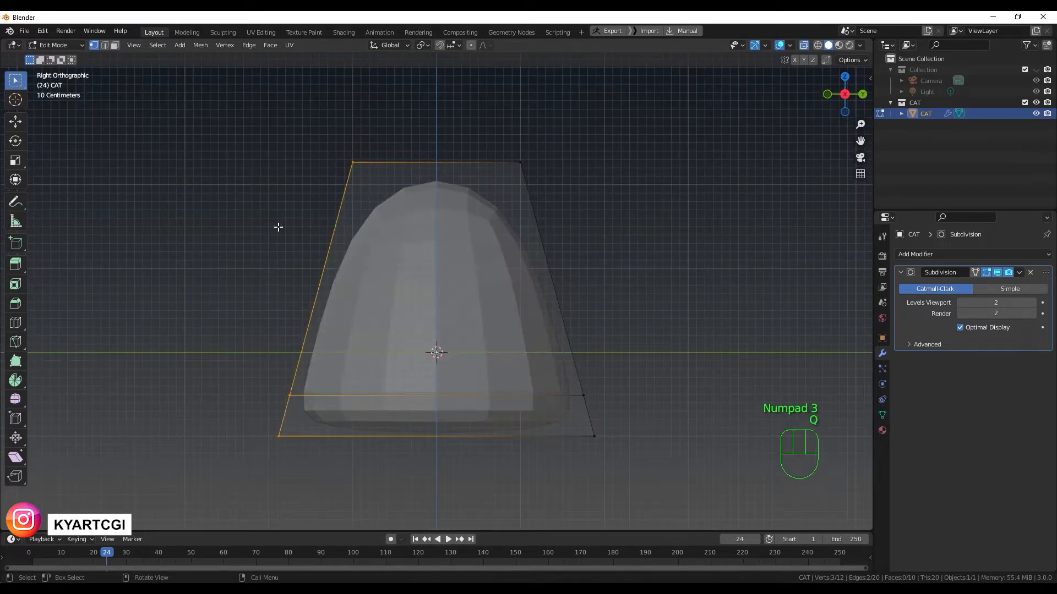
- Select all the front-side vertices and scale them down along Y with the Scale tool until the front is nearly vertical
left_click_drag(141, 81, 397, 483)
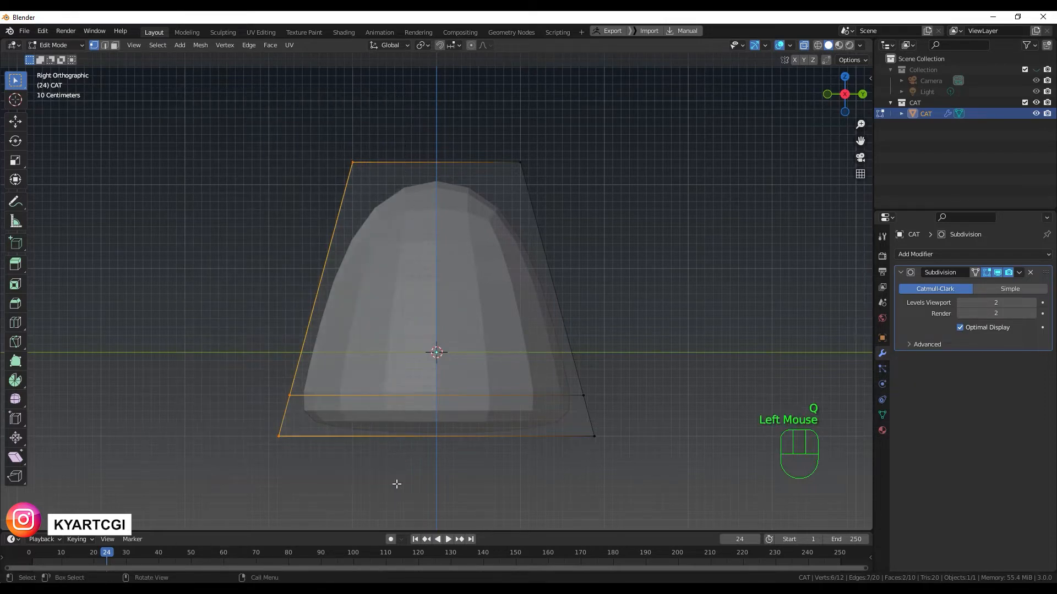
key("shift+space")
key("s")
right_click(377, 421)
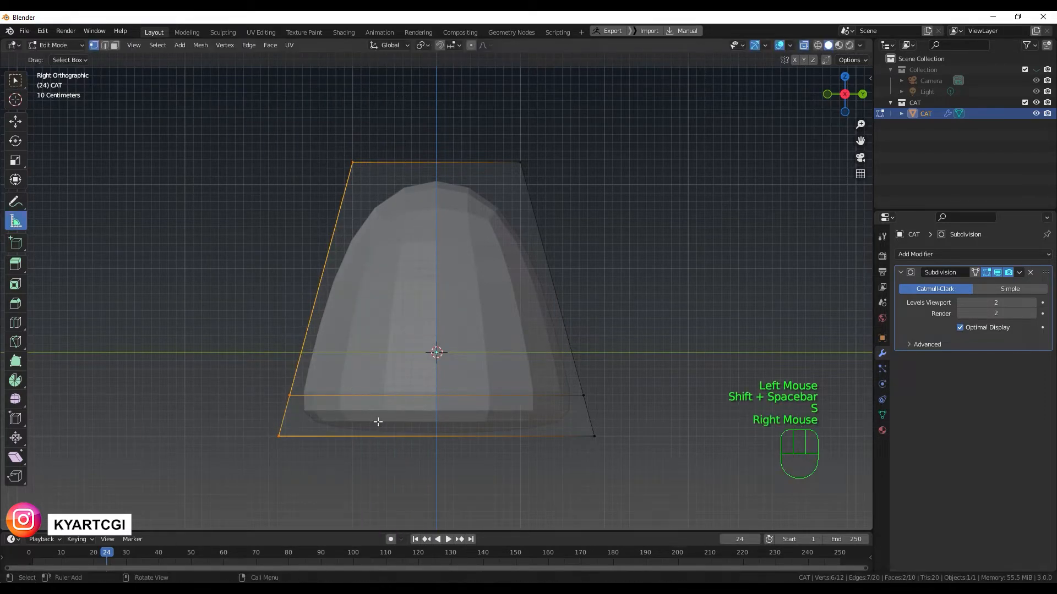
key("shift+space")
left_click(377, 419)
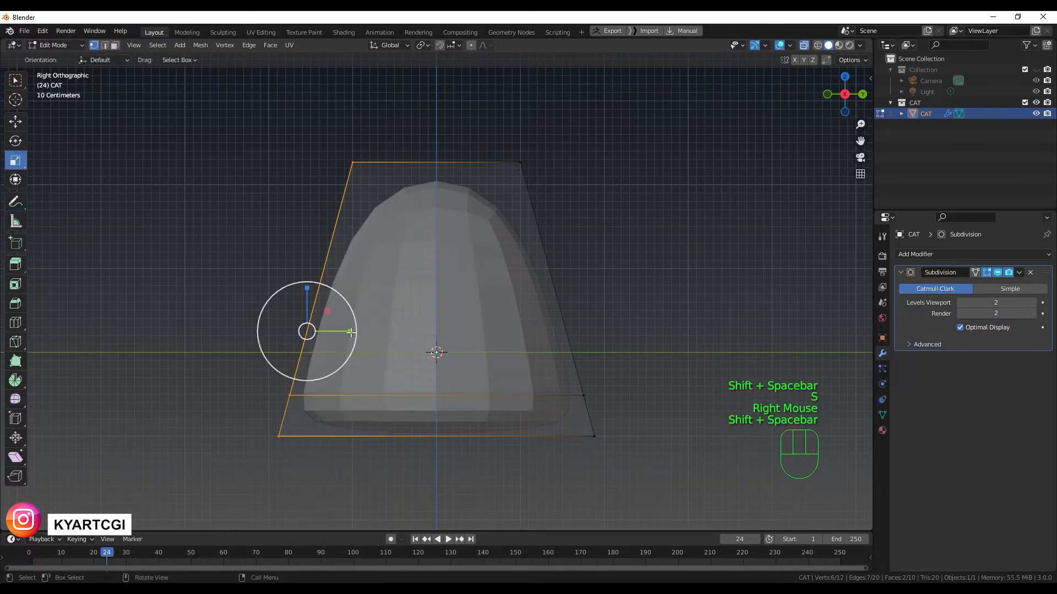
left_click_drag(350, 331, 314, 333)
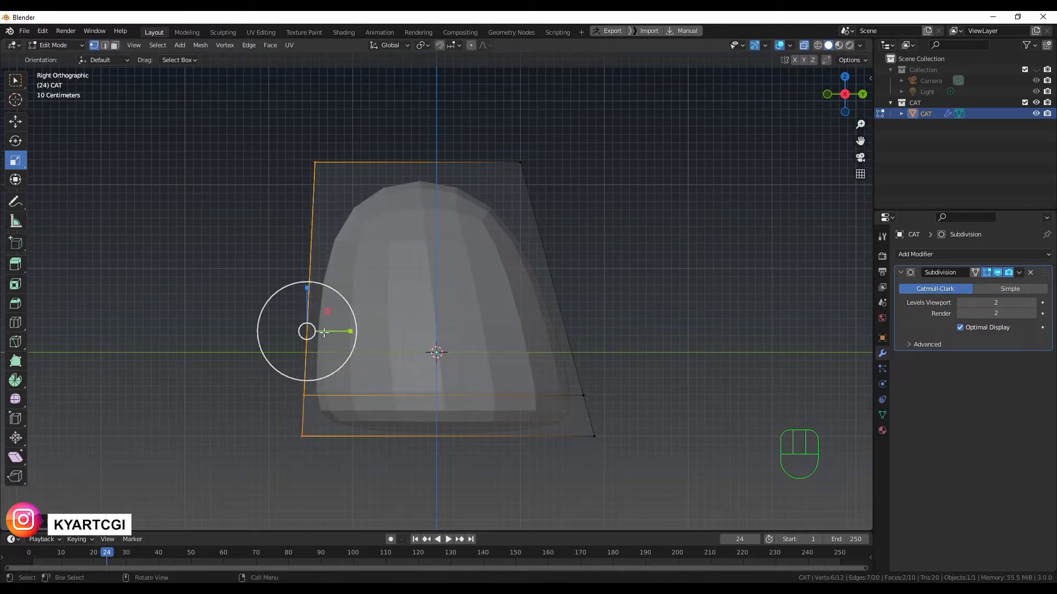
- Move the front-side vertices inward along Y and rotate them slightly so the front leans back at the top
key("g")
key("y")
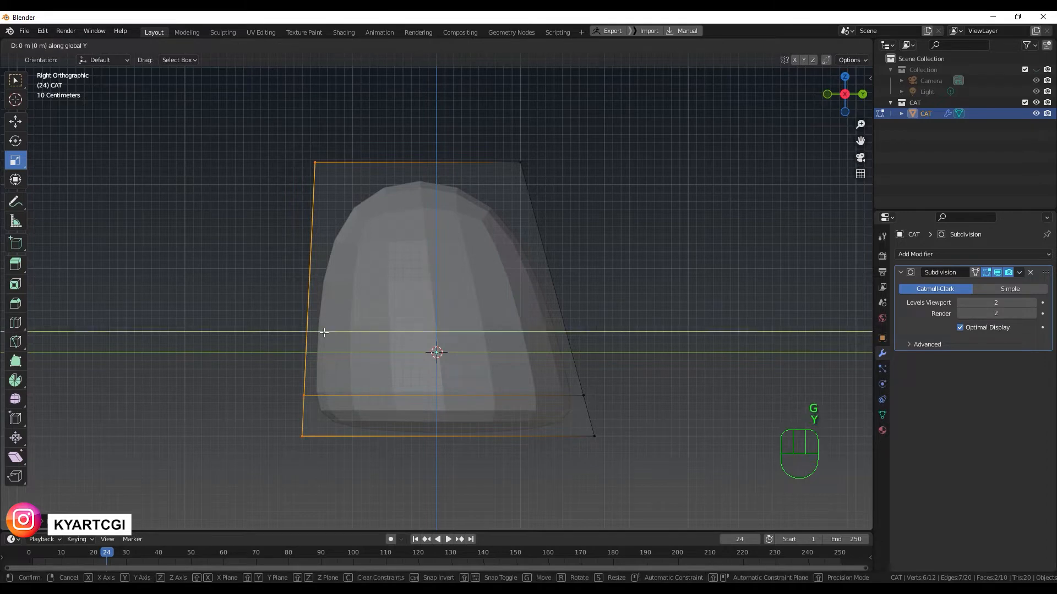
left_click(366, 335)
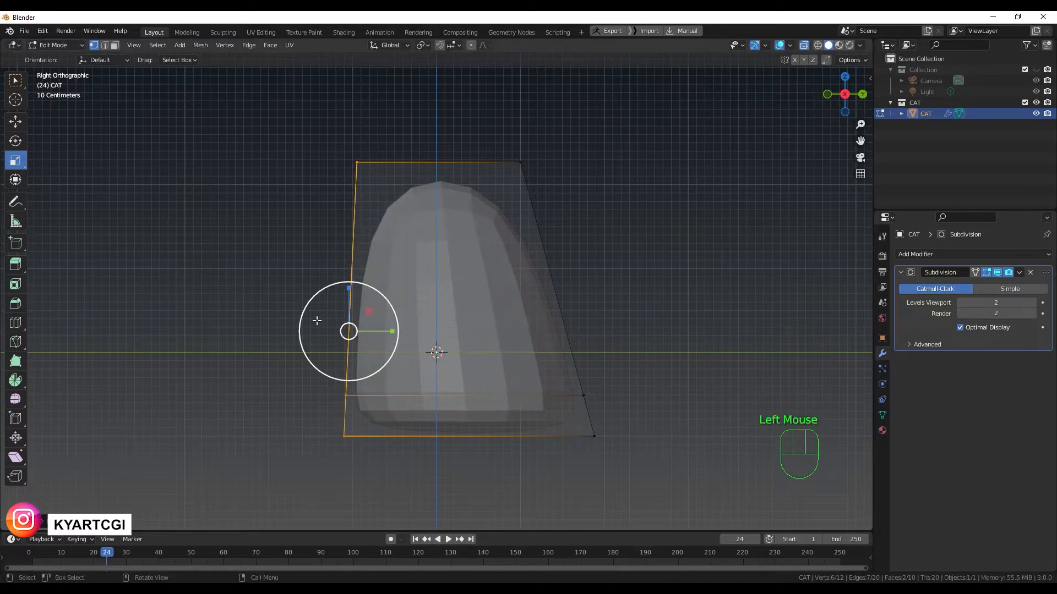
left_click(16, 141)
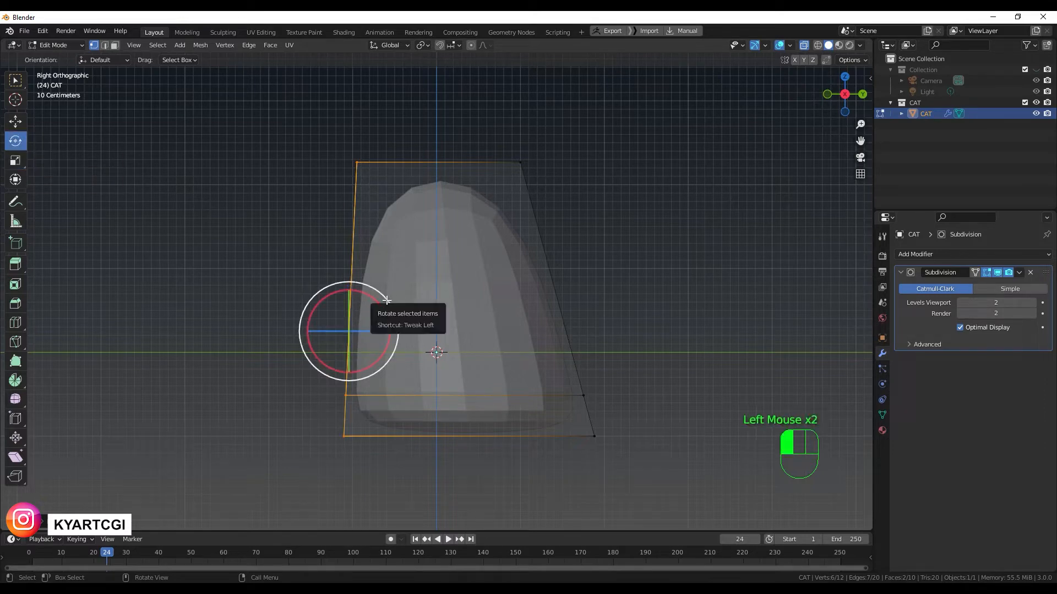
left_click_drag(389, 298, 386, 297)
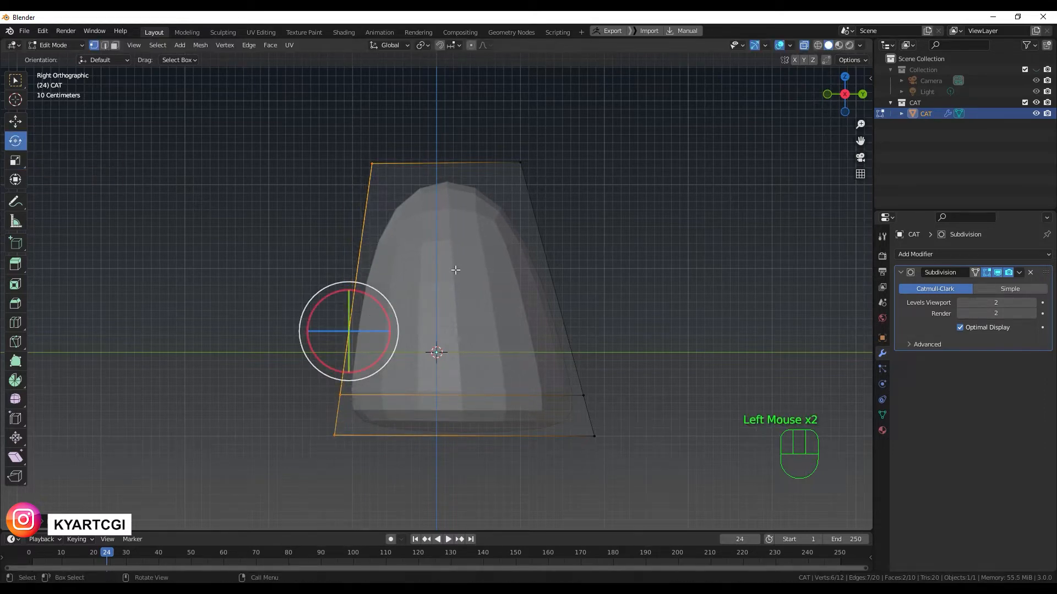
- In the front view, add a horizontal loop cut above the body's middle, slide it slightly upward, and scale it up to about 1.14
key("KP_1")
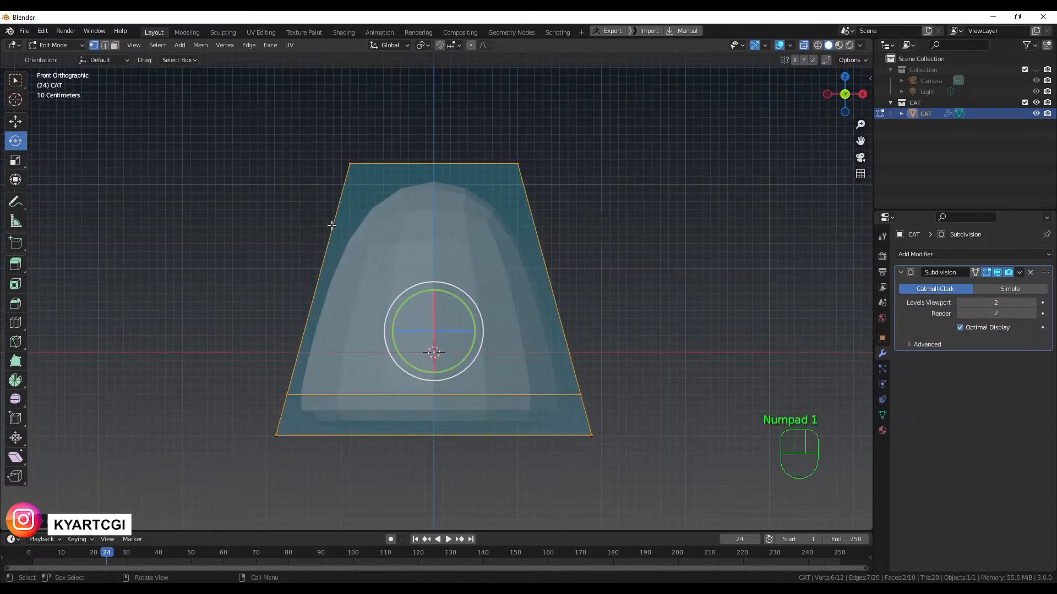
key("ctrl+r")
left_click(328, 268)
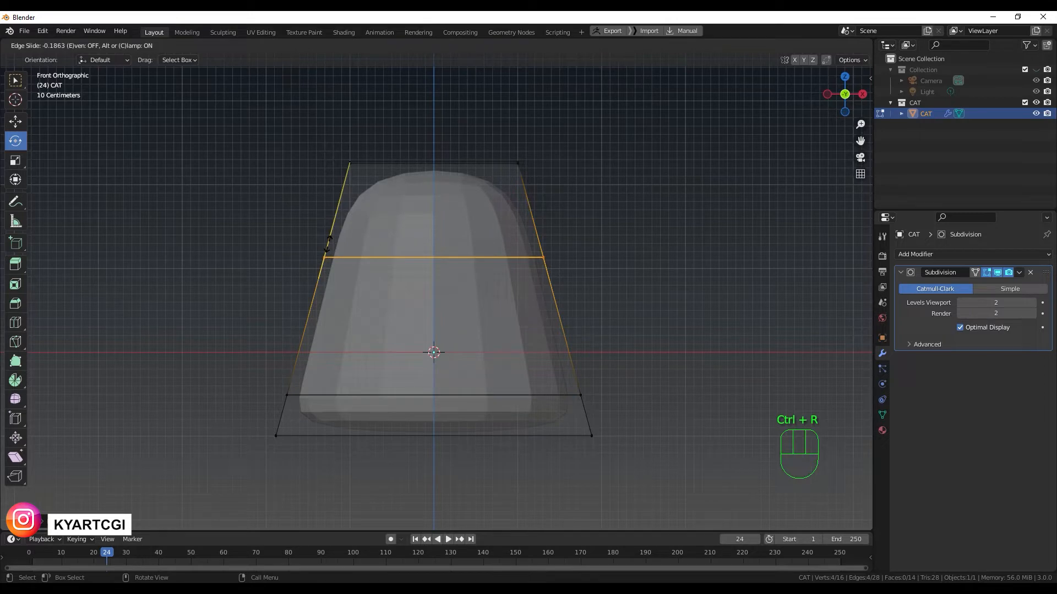
left_click(328, 244)
scroll(396, 319, "down", 1)
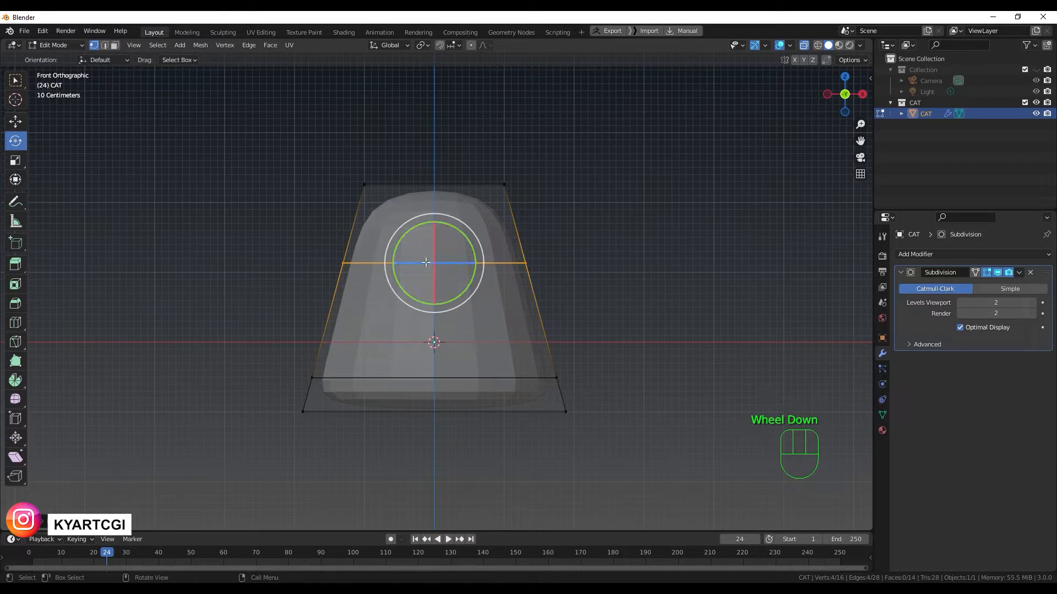
key("s")
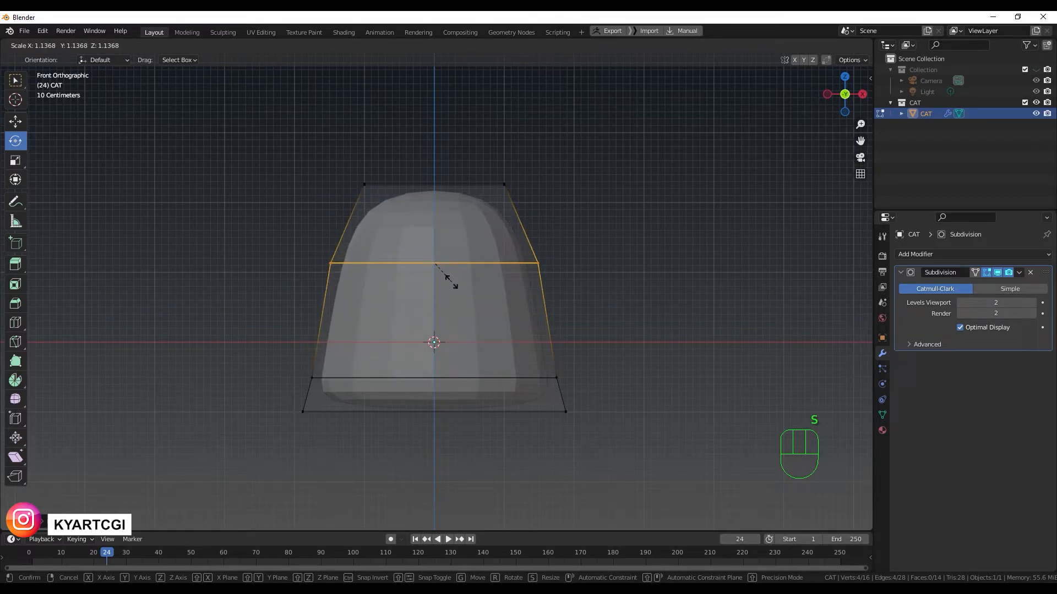
left_click(450, 281)
- Select the body's top vertices, raise them about 0.4 m along Z, and scale them down slightly to narrow the top
left_click_drag(328, 156, 547, 209)
key("g")
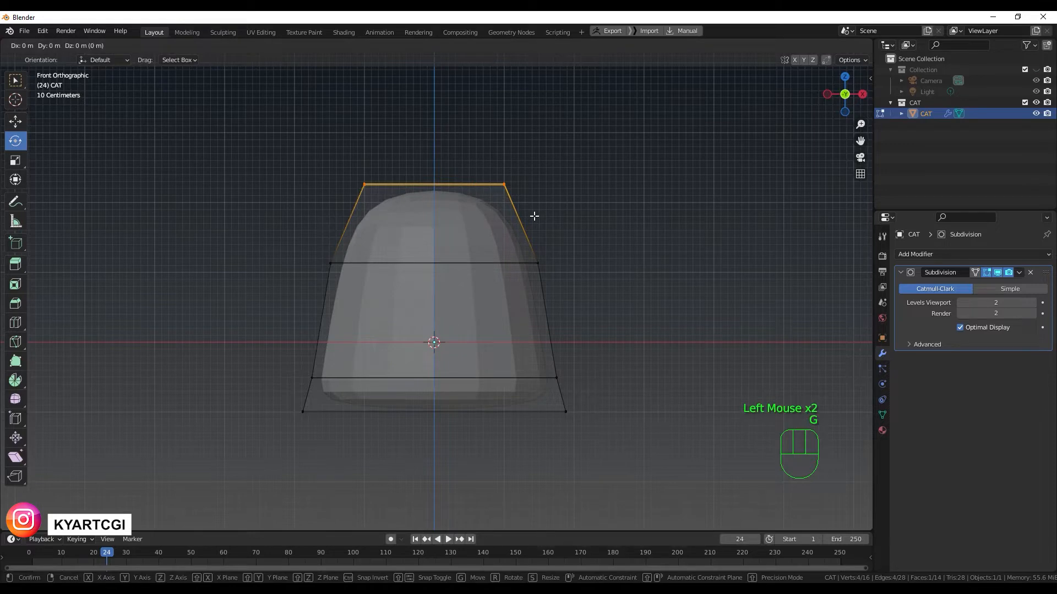
key("z")
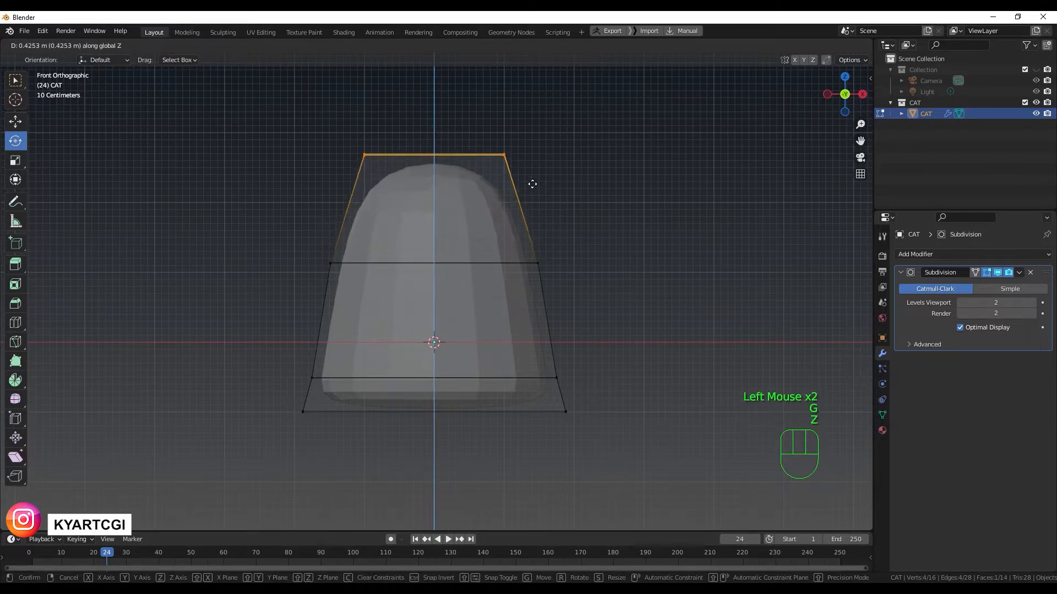
left_click(537, 186)
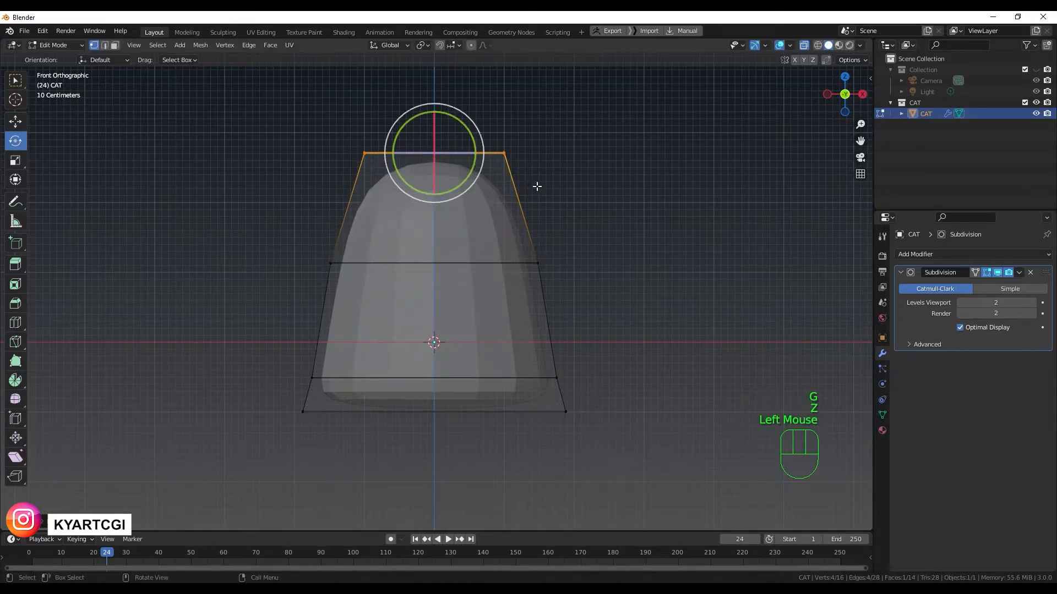
key("s")
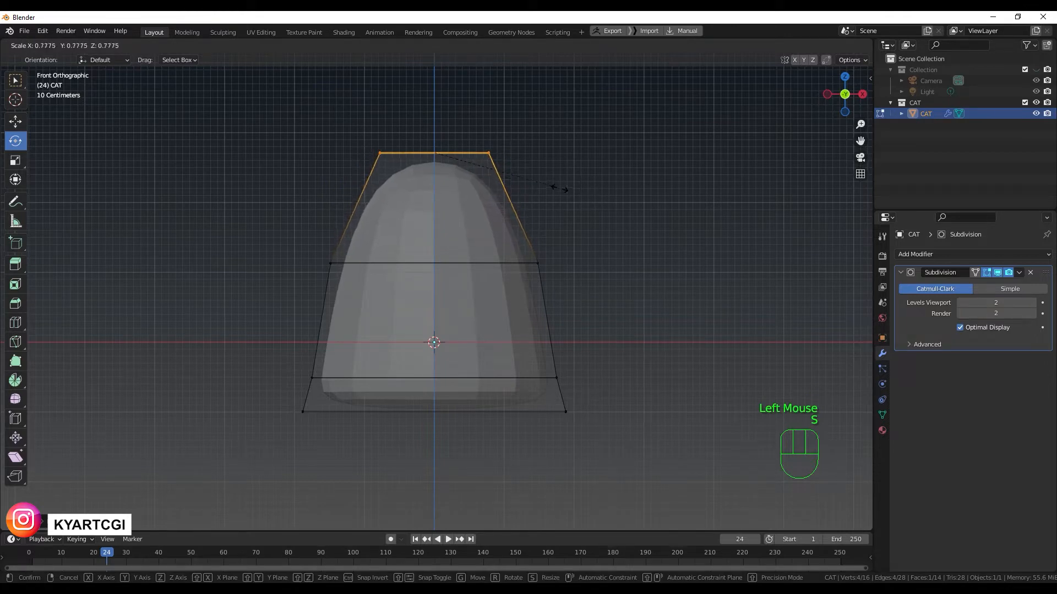
left_click(569, 190)
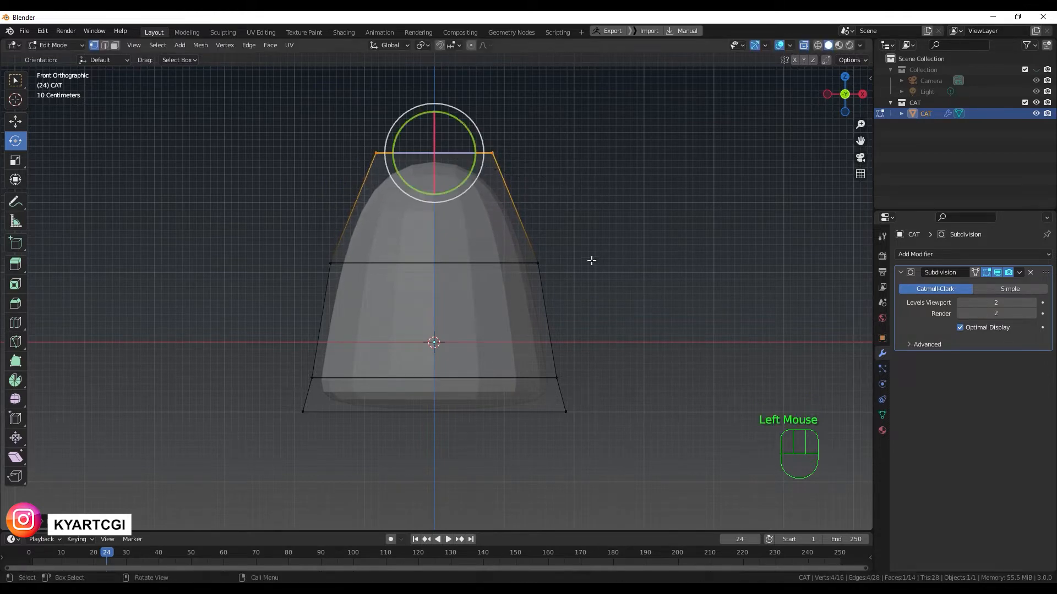
- Turn X-ray off and apply the Subdivision modifier to the CAT object in Object Mode
mouse_move(590, 259)
middle_mouse_down()
mouse_move(464, 289)
mouse_move(476, 332)
mouse_move(566, 266)
mouse_move(608, 264)
mouse_move(579, 322)
mouse_move(547, 349)
mouse_move(552, 299)
mouse_move(537, 294)
mouse_move(574, 271)
mouse_move(572, 285)
mouse_move(561, 284)
middle_mouse_up()
key("q")
key("KP_1")
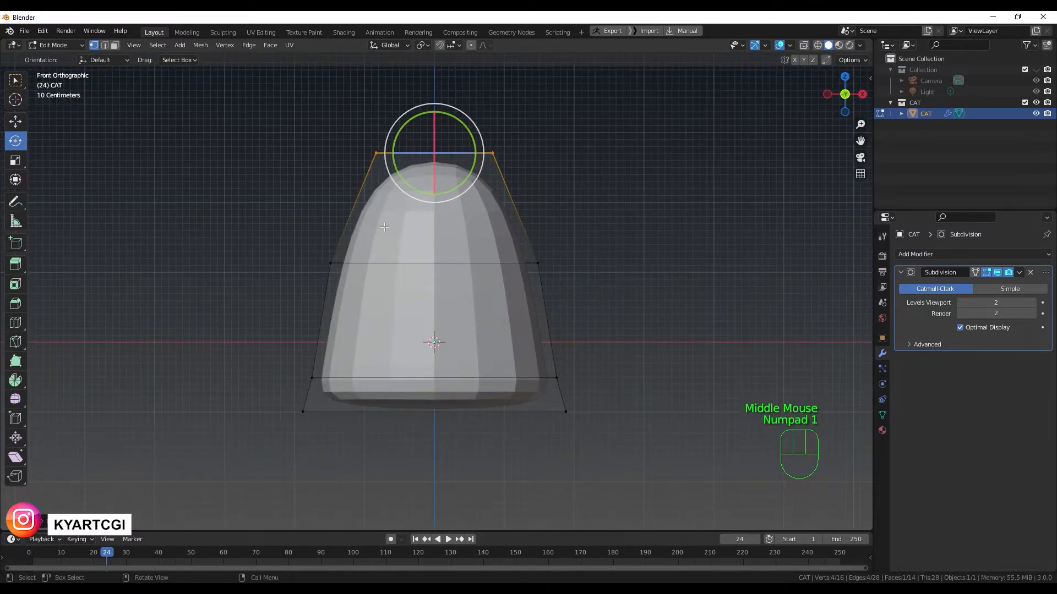
scroll(484, 247, "up", 2)
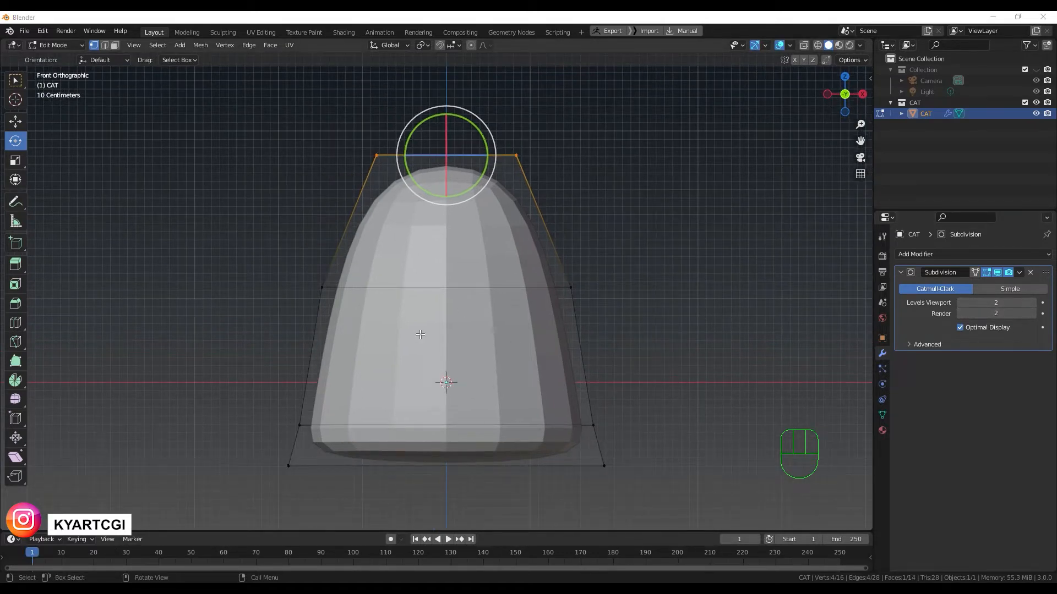
left_click(684, 341)
key("Tab")
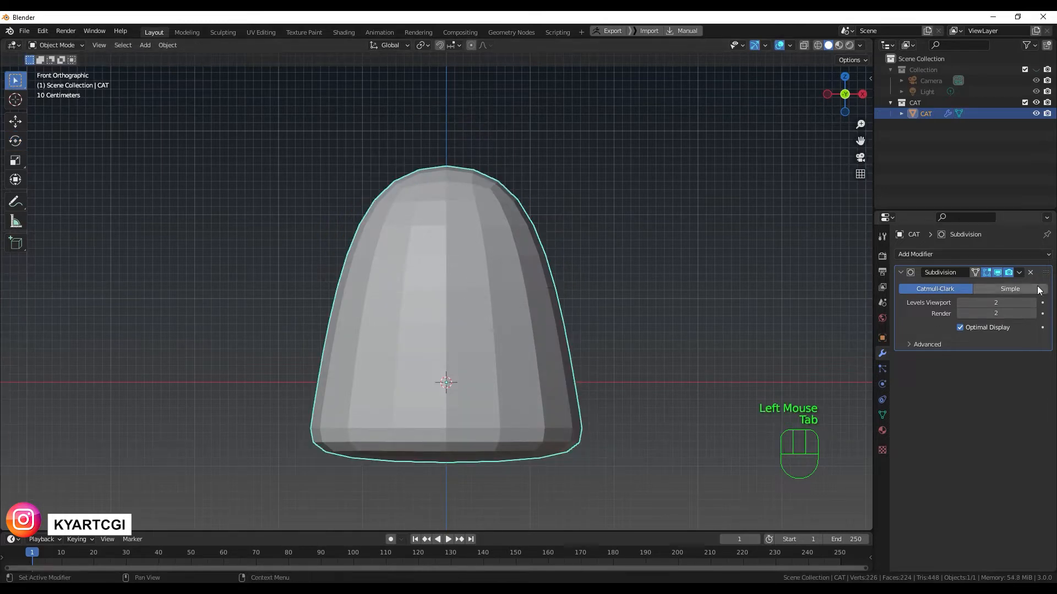
left_click(1020, 273)
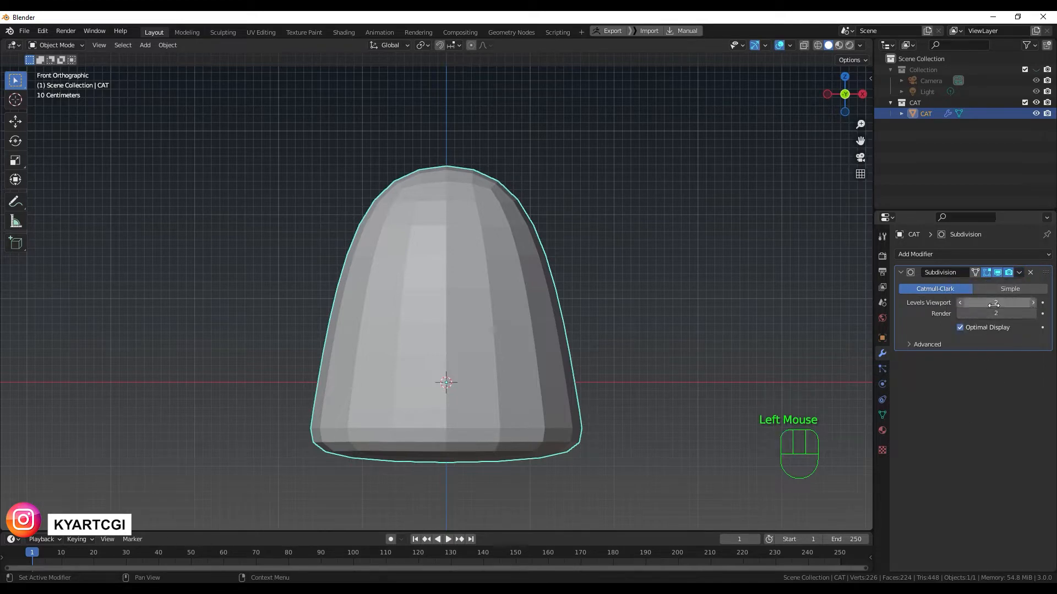
left_click(1018, 272)
left_click(996, 281)
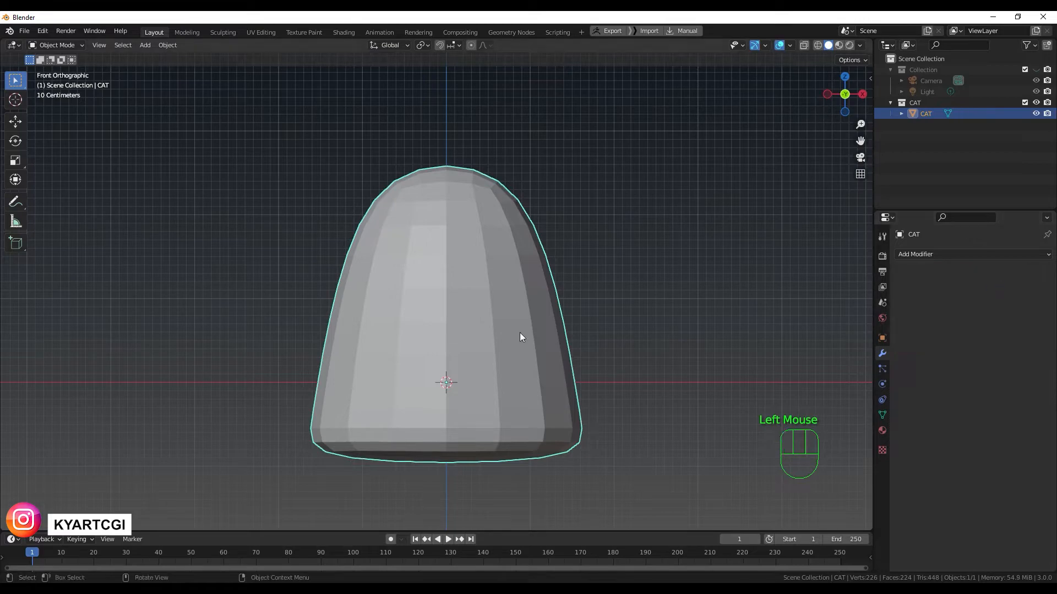
- Return to Edit Mode, inspect the applied mesh from several angles, and go back to the front orthographic view
key("Tab")
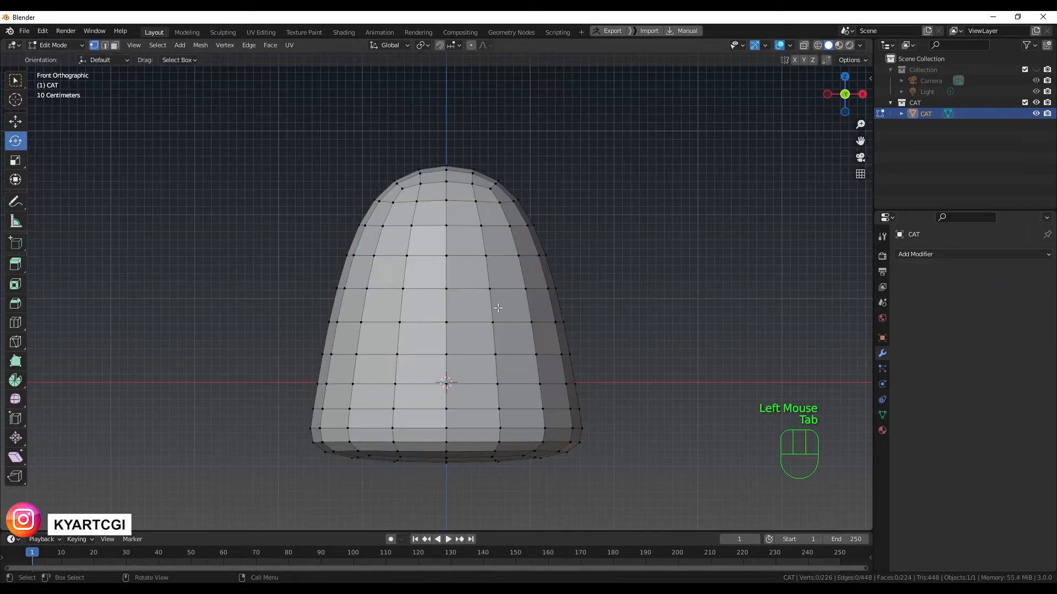
middle_click_drag(586, 238, 538, 280)
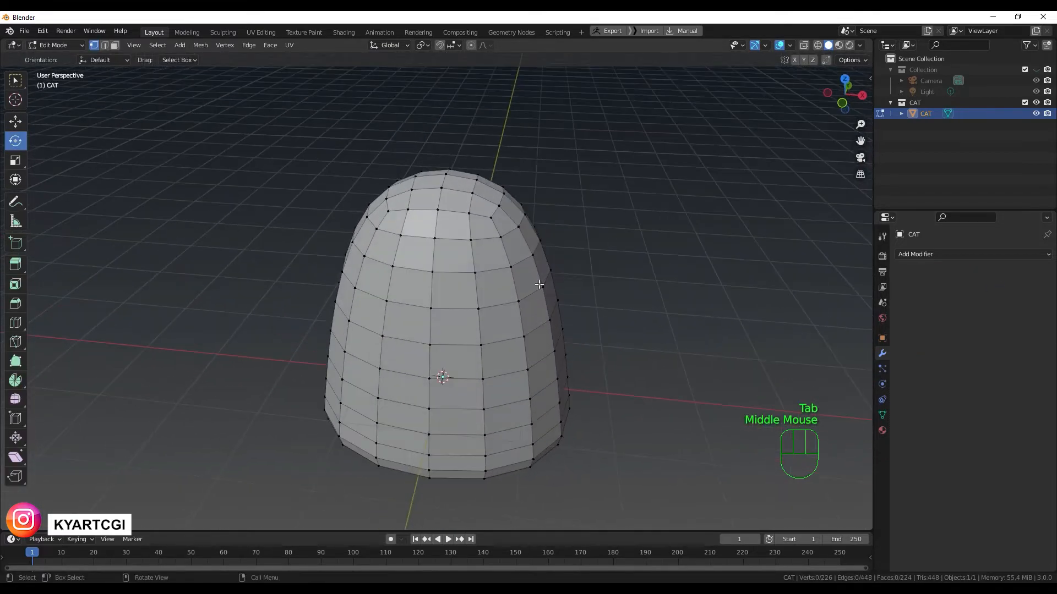
scroll(512, 284, "up", 3)
scroll(484, 288, "down", 2)
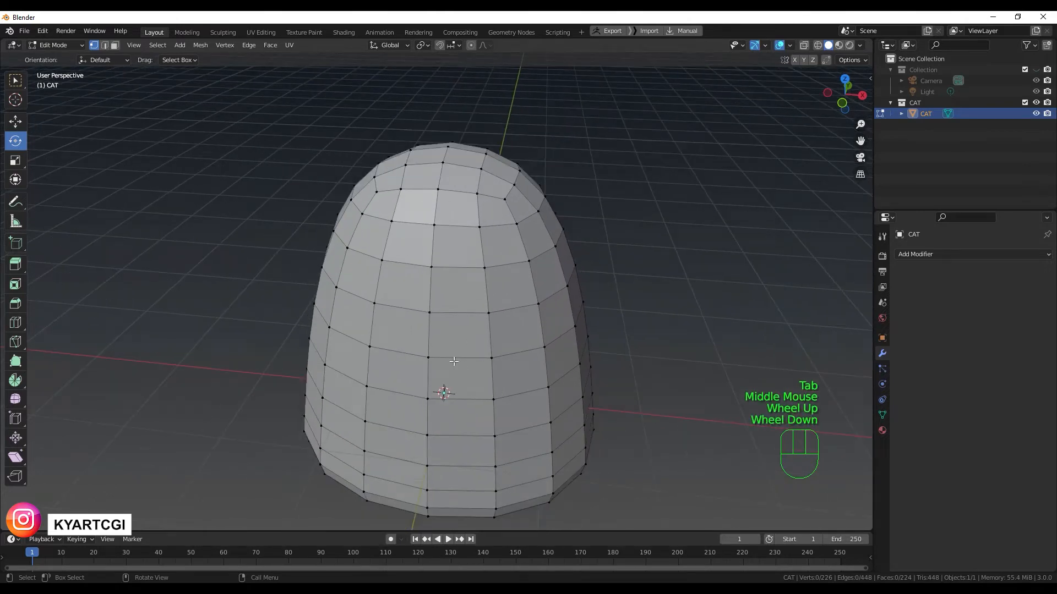
mouse_move(468, 361)
middle_mouse_down()
mouse_move(447, 379)
mouse_move(458, 382)
mouse_move(479, 352)
middle_mouse_up()
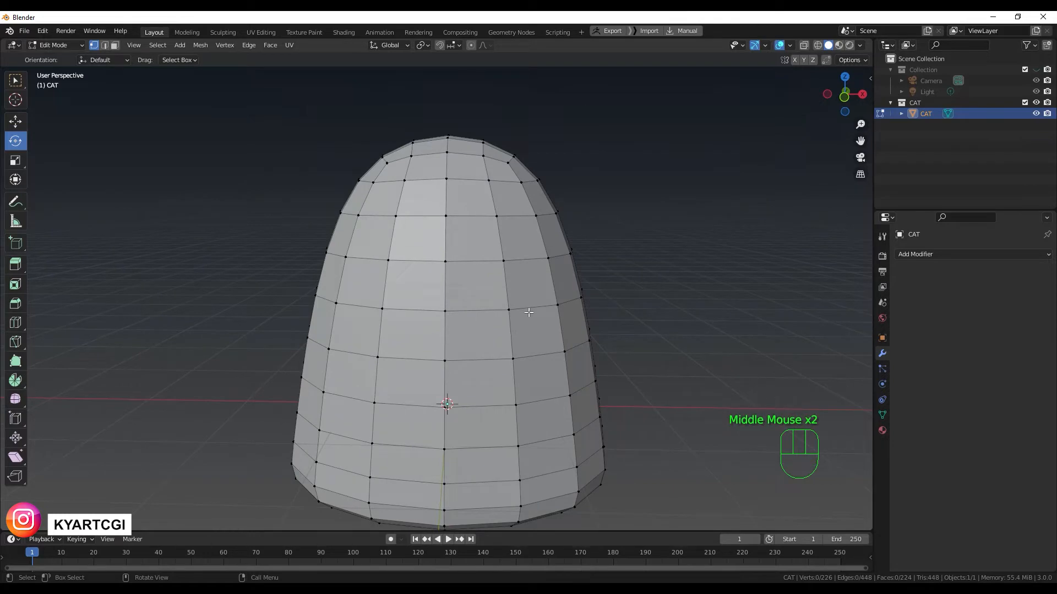
middle_click_drag(486, 303, 457, 330)
key("KP_1")
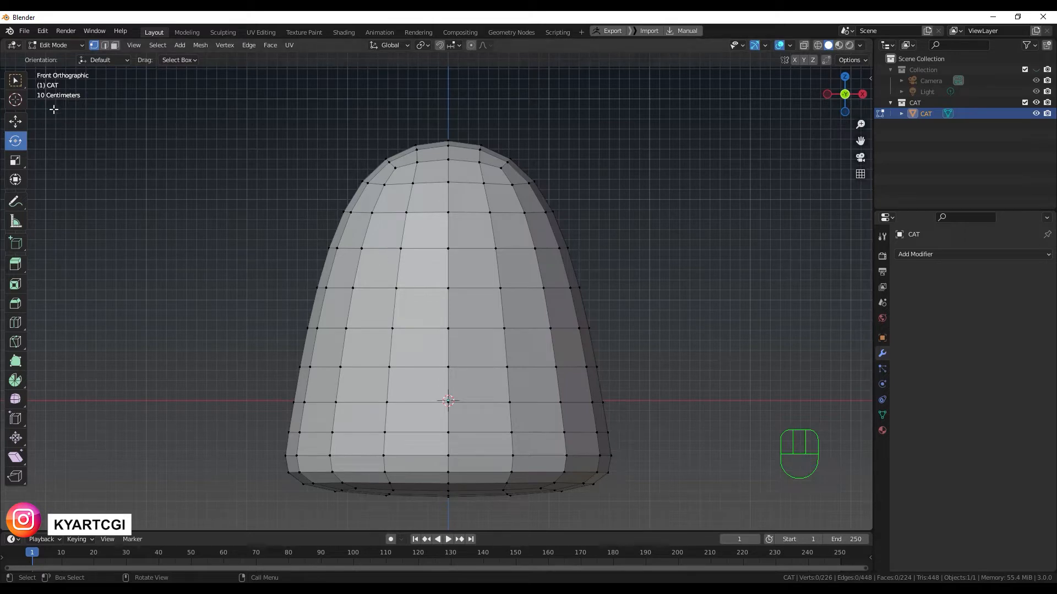
- Search the add-ons in Preferences for "AUTO" to check that Mesh: Auto Mirror is enabled, and close Preferences
left_click(44, 31)
left_click(68, 191)
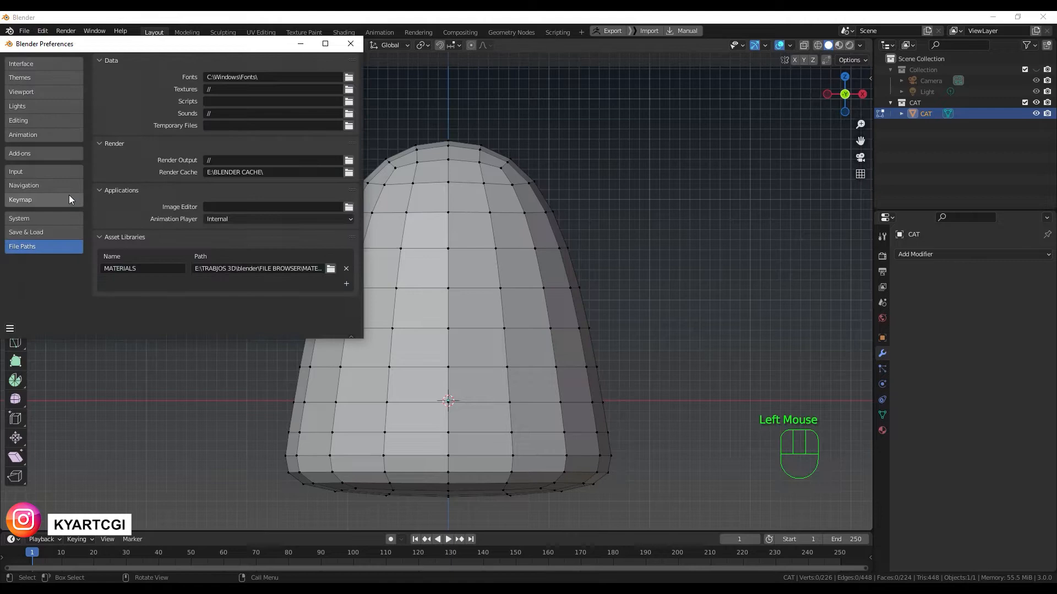
left_click(54, 153)
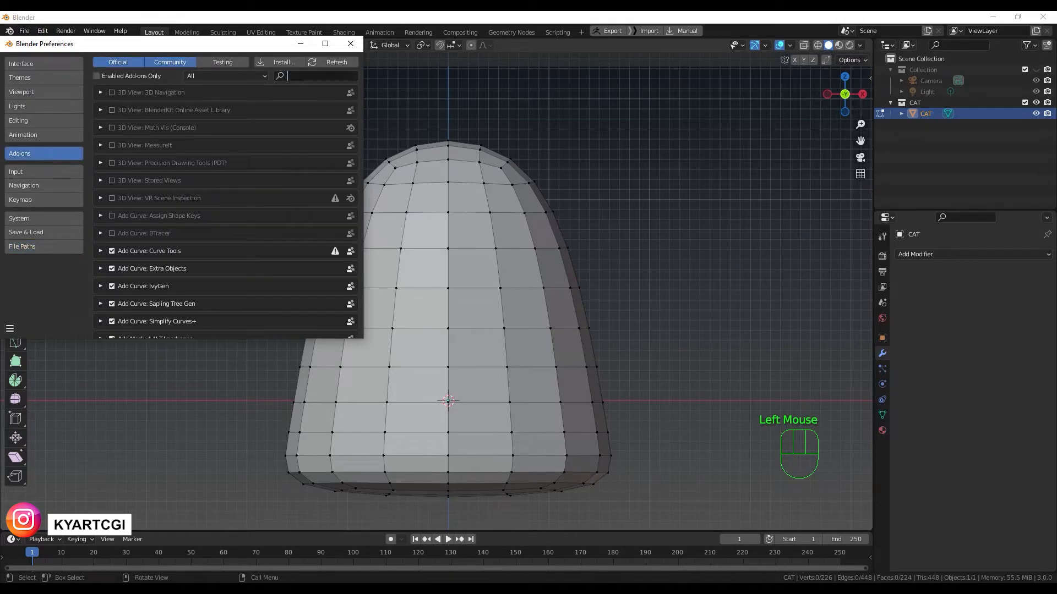
type("AUTO")
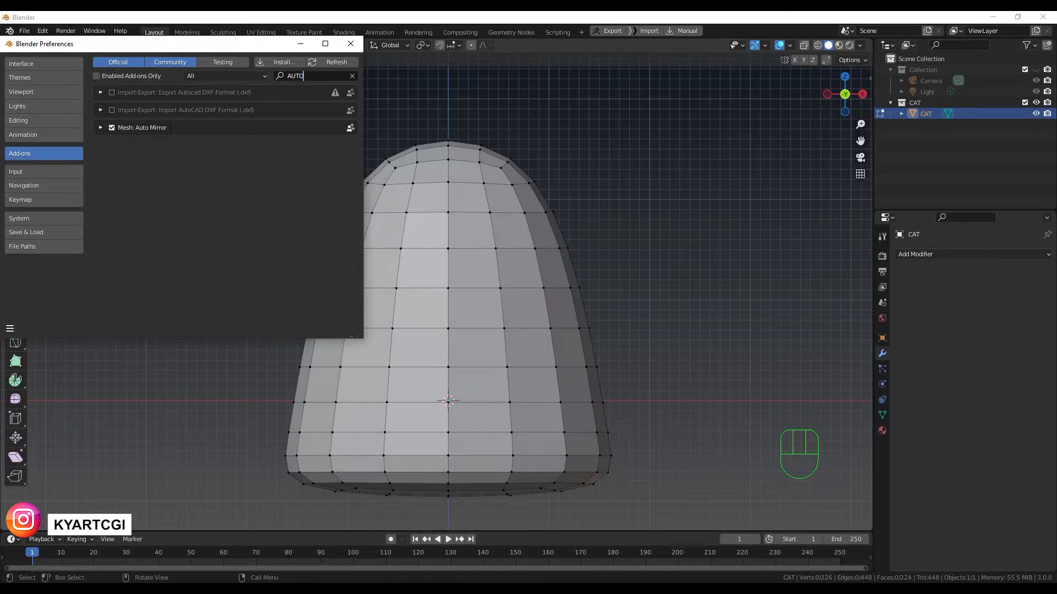
left_click(351, 43)
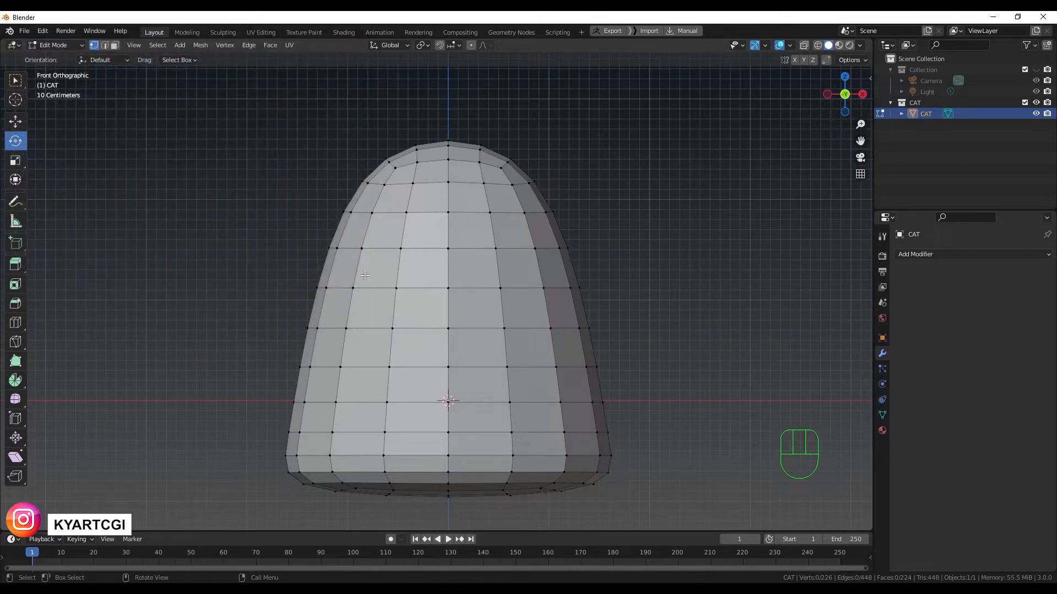
- Select the whole mesh and run AutoMirror on the X axis with Positive orientation, Cut and Mirror, and Use Clip
key("a")
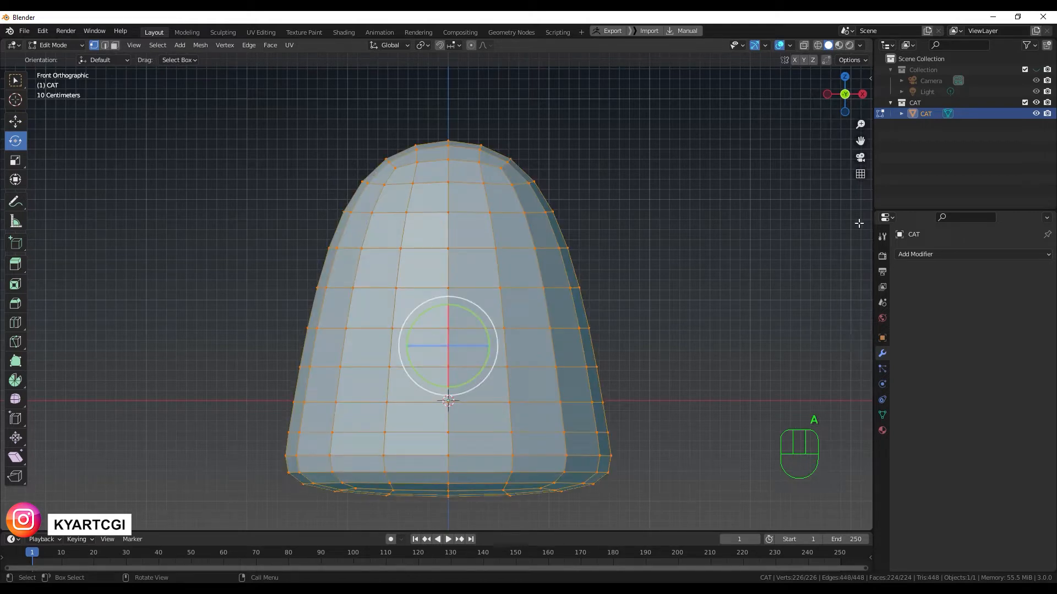
key("n")
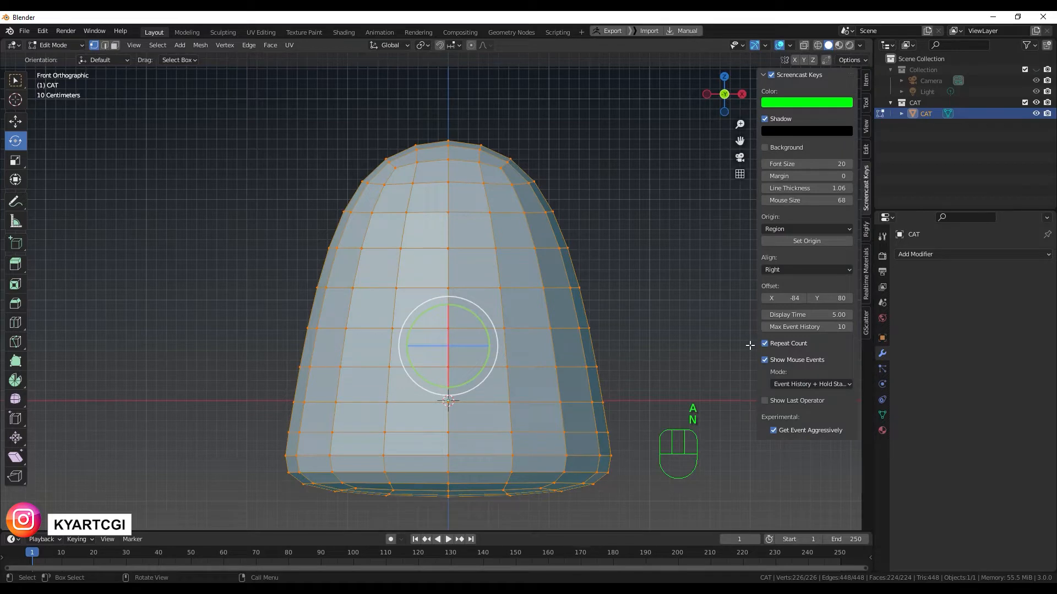
left_click(865, 127)
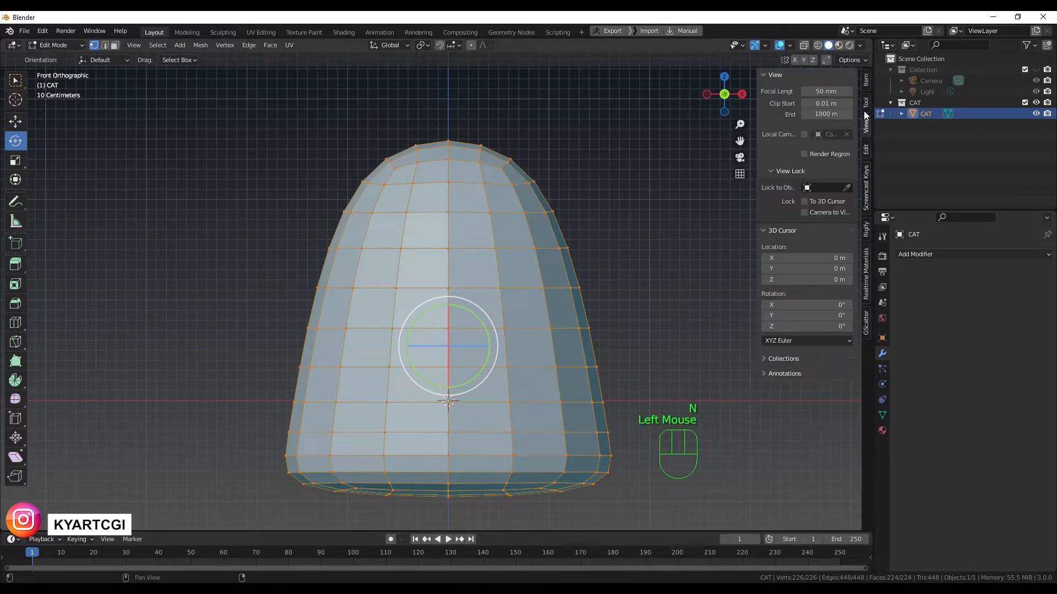
left_click(867, 103)
left_click(866, 82)
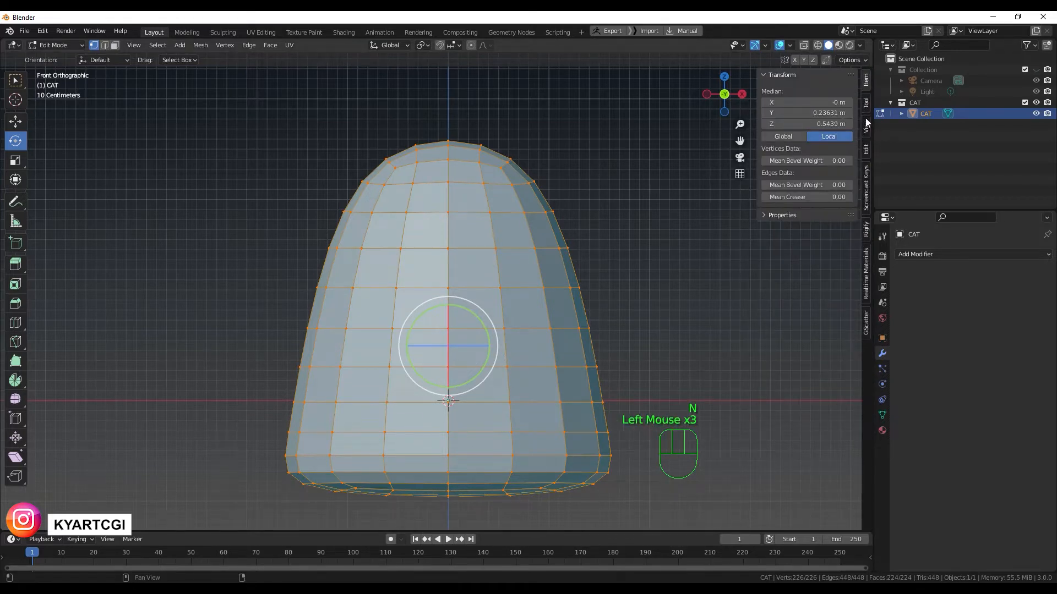
left_click(866, 155)
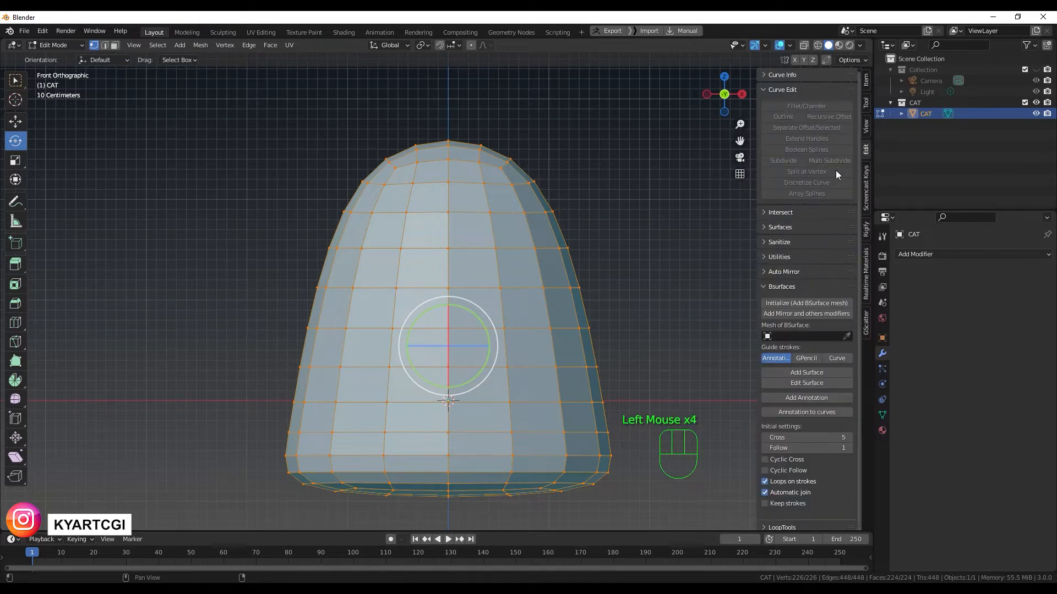
left_click(770, 274)
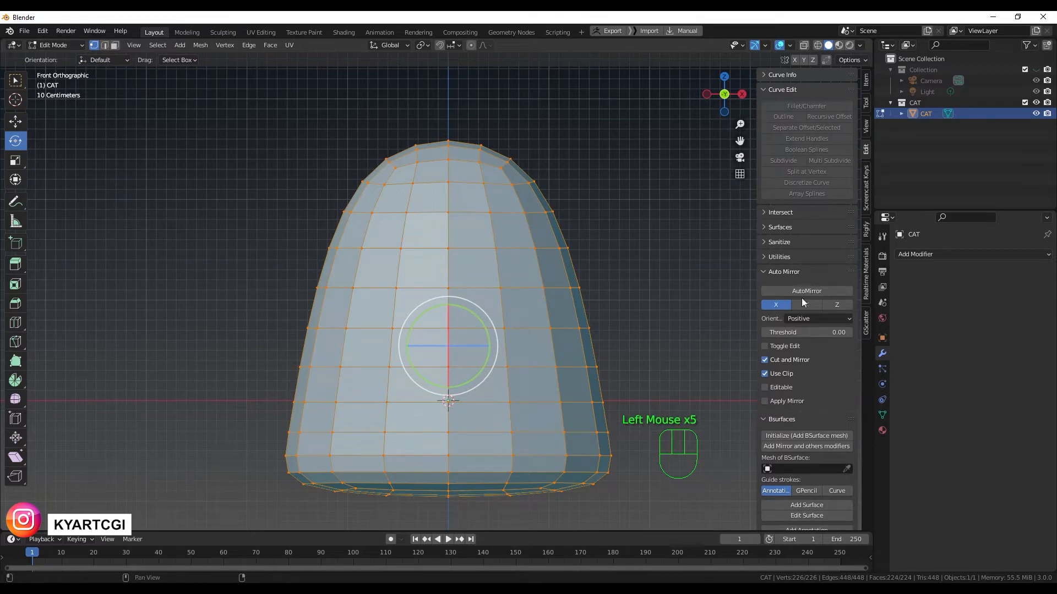
left_click(814, 291)
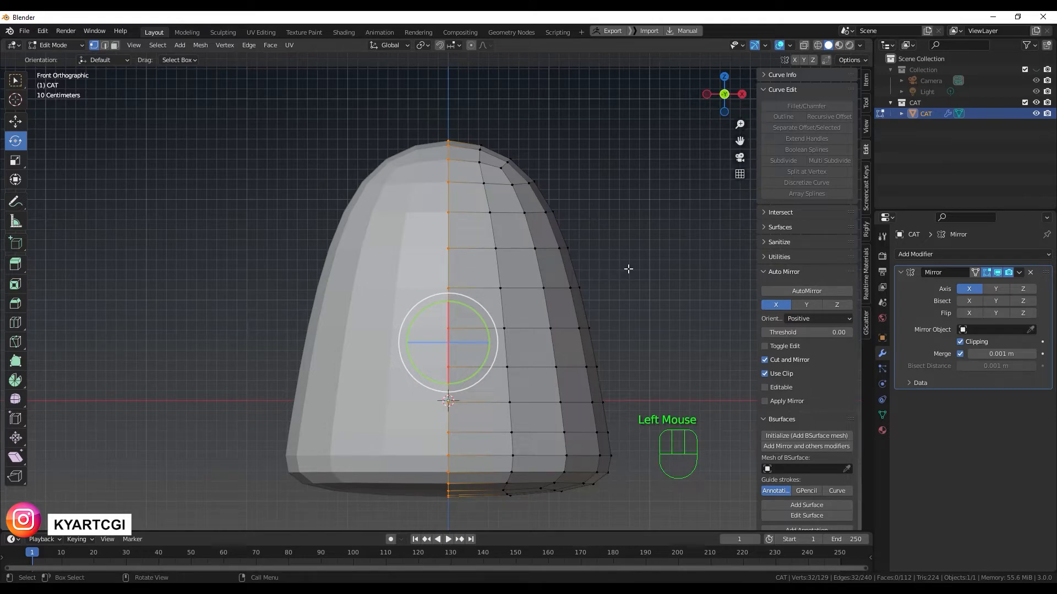
key("n")
- In face select mode, select a two-by-two block of faces on the unmirrored half of the cat's head, near the top
middle_click_drag(630, 230, 595, 263)
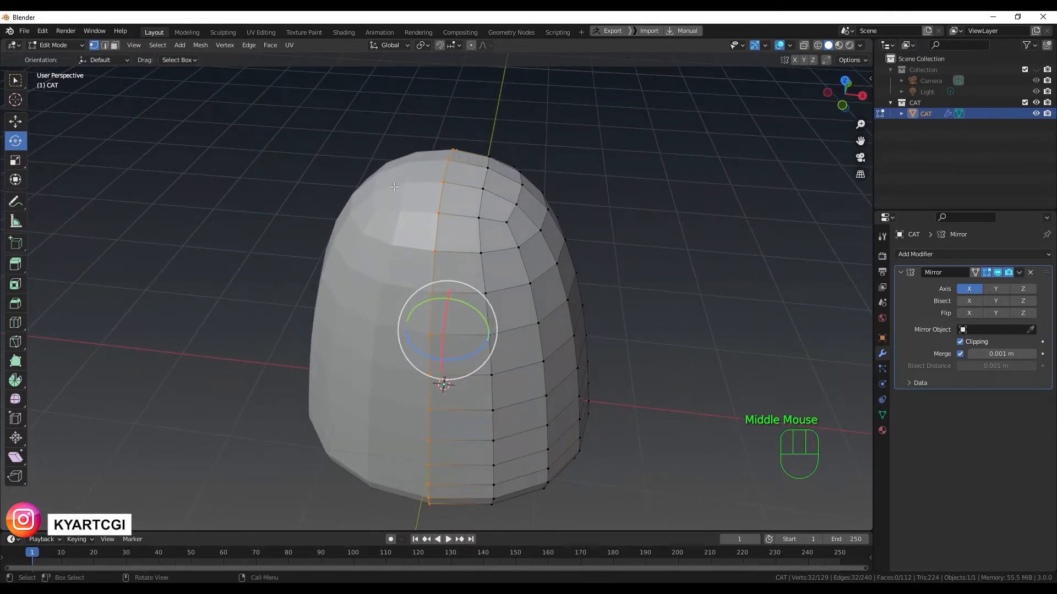
middle_click_drag(553, 234, 455, 242)
scroll(462, 223, "up", 3)
scroll(458, 225, "down", 1)
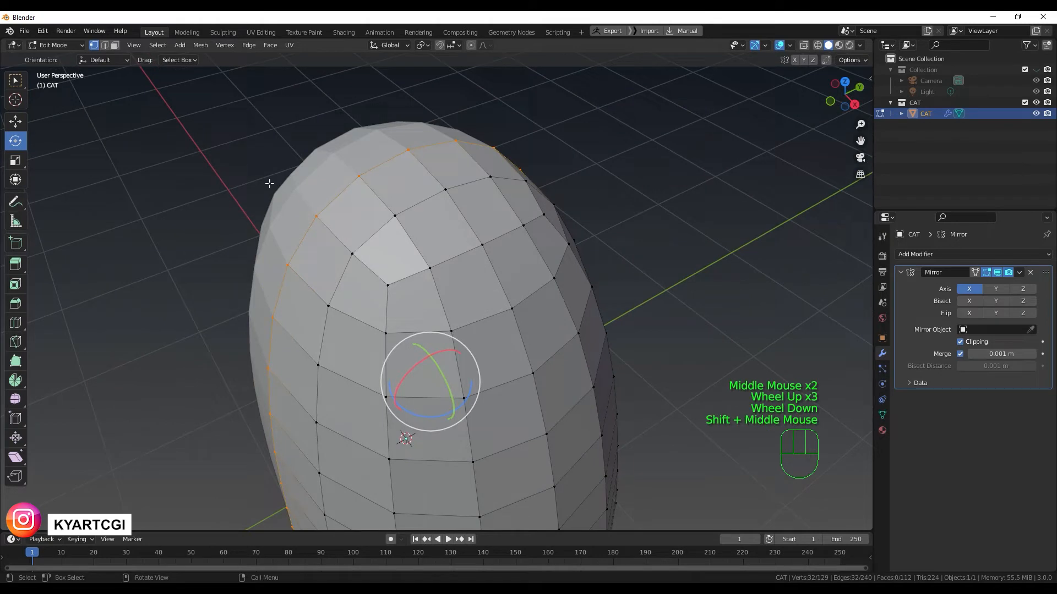
left_click(108, 47)
left_click(121, 45)
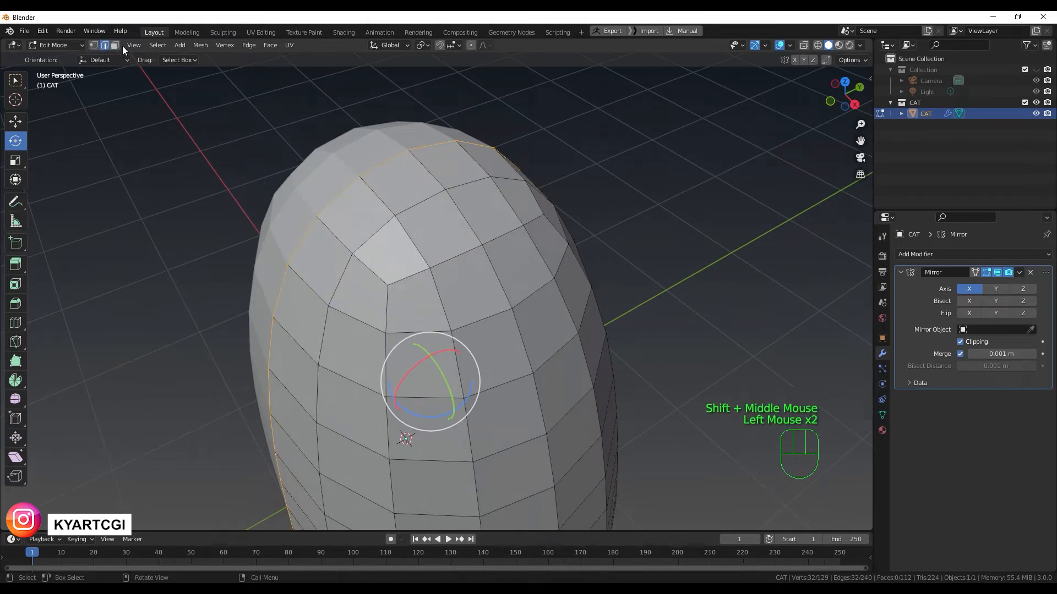
left_click(116, 44)
middle_click_drag(457, 253, 457, 221)
left_click(457, 218)
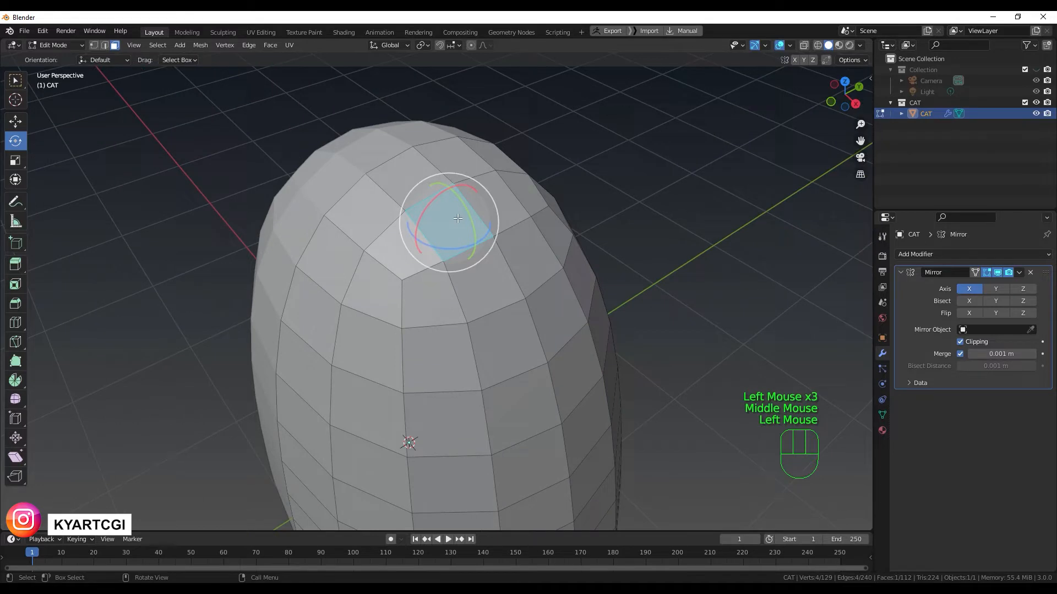
left_click(506, 205, "shift")
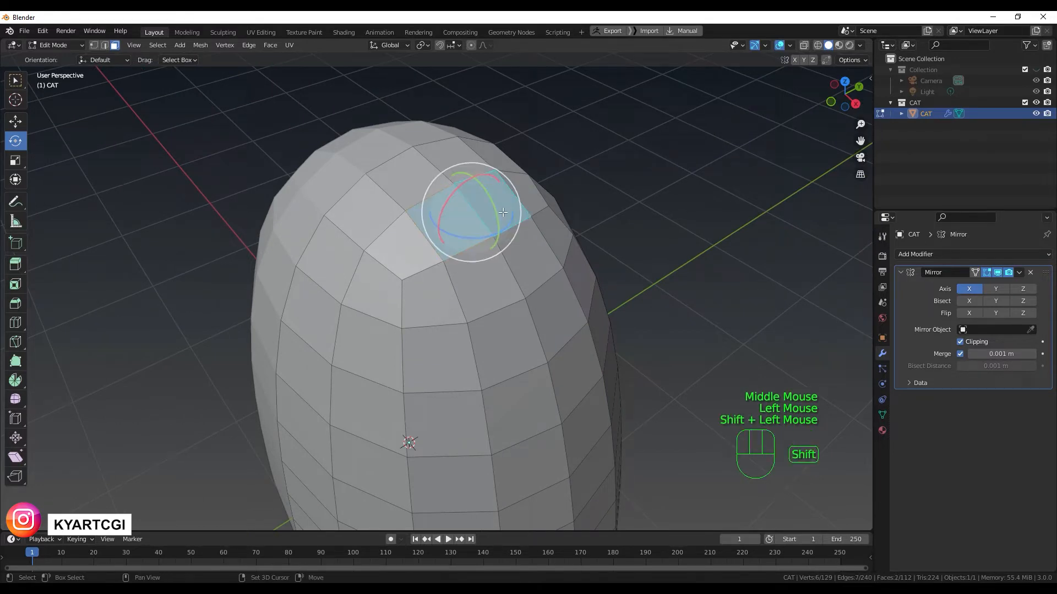
left_click(521, 264, "shift")
left_click(483, 266, "shift")
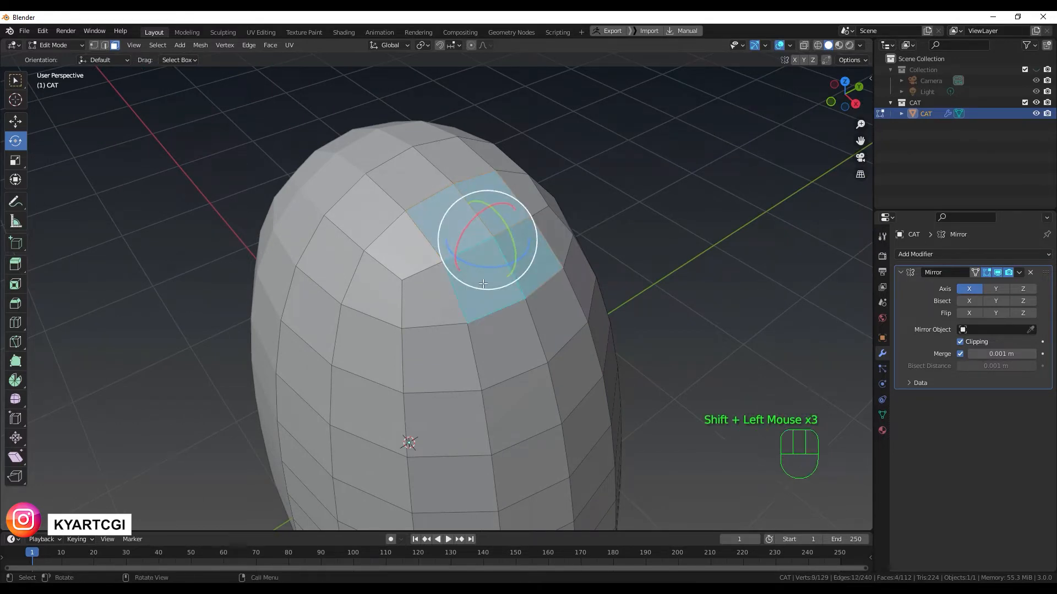
- Inset the four selected head faces together by about 0.06 m
middle_click_drag(483, 266, 465, 290)
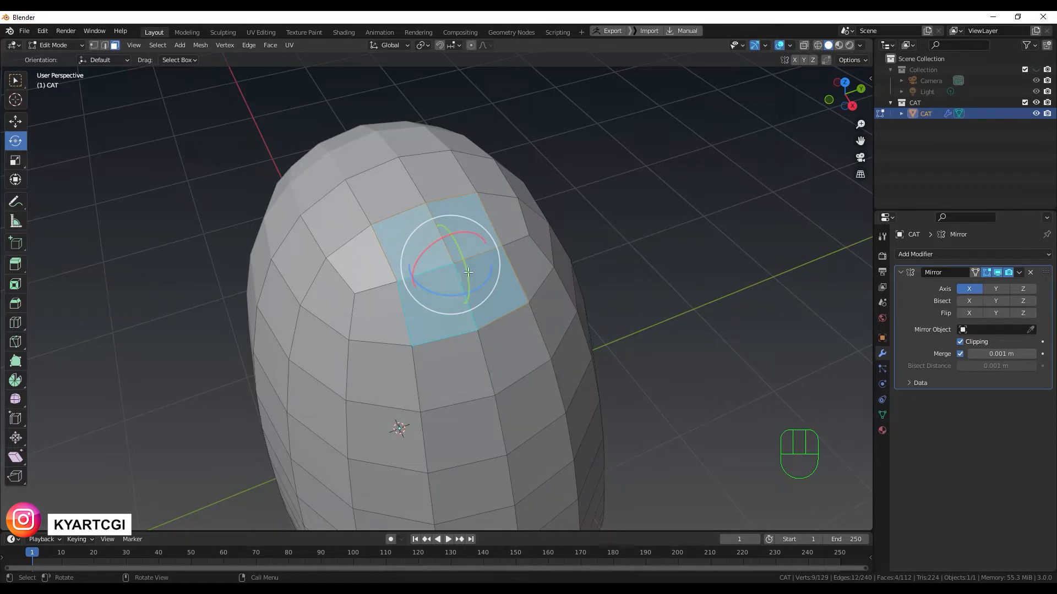
key("i")
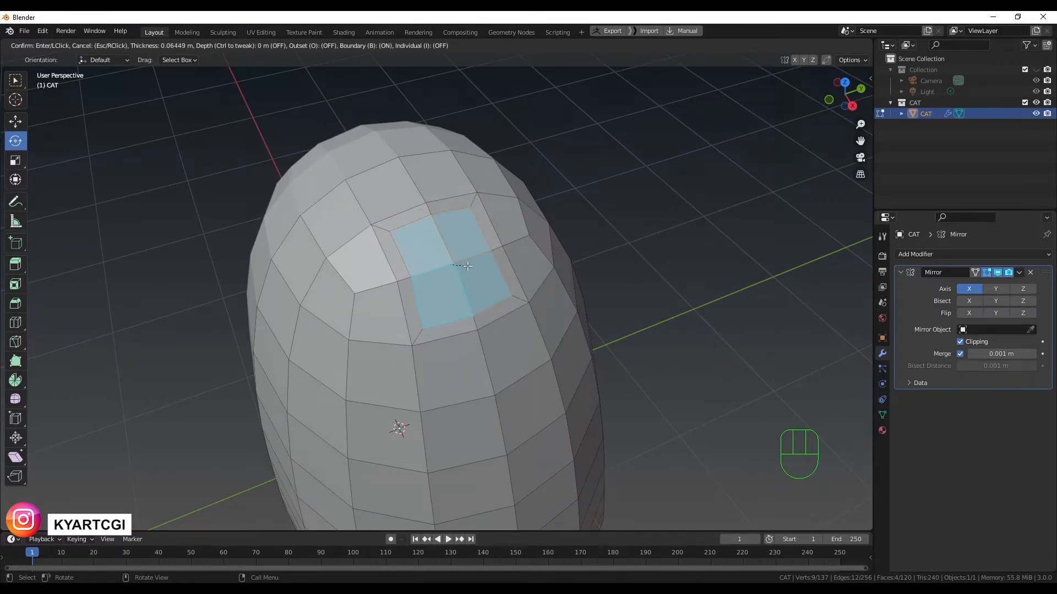
left_click(467, 266)
- From the front orthographic view, extrude the inset faces outward along their normal by about 0.54 m to form the ears
key("KP_1")
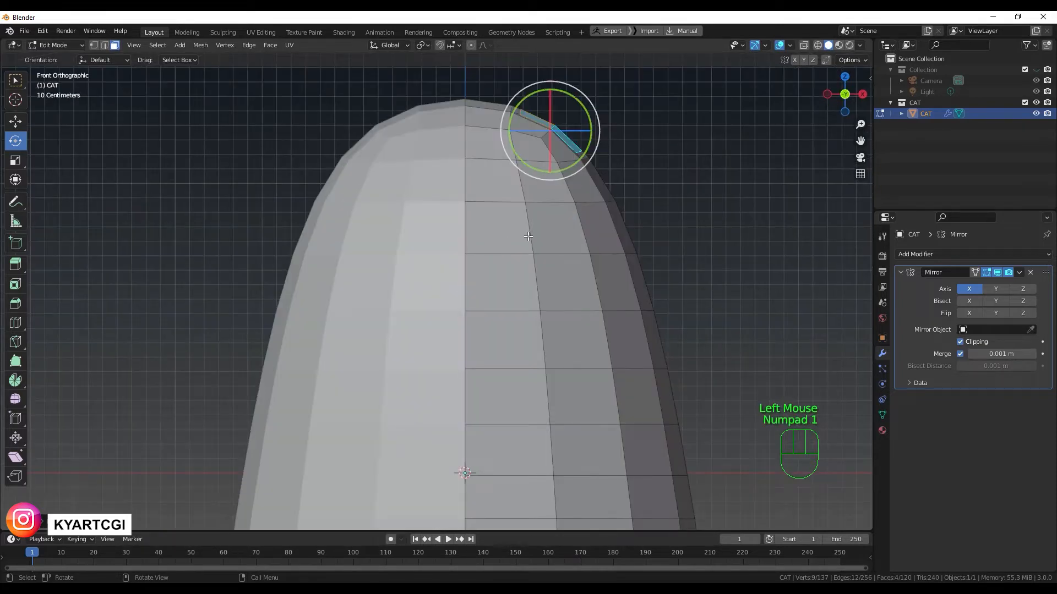
middle_click_drag(546, 233, 571, 361, "shift")
scroll(563, 323, "down", 1)
middle_click_drag(564, 323, 505, 281, "shift")
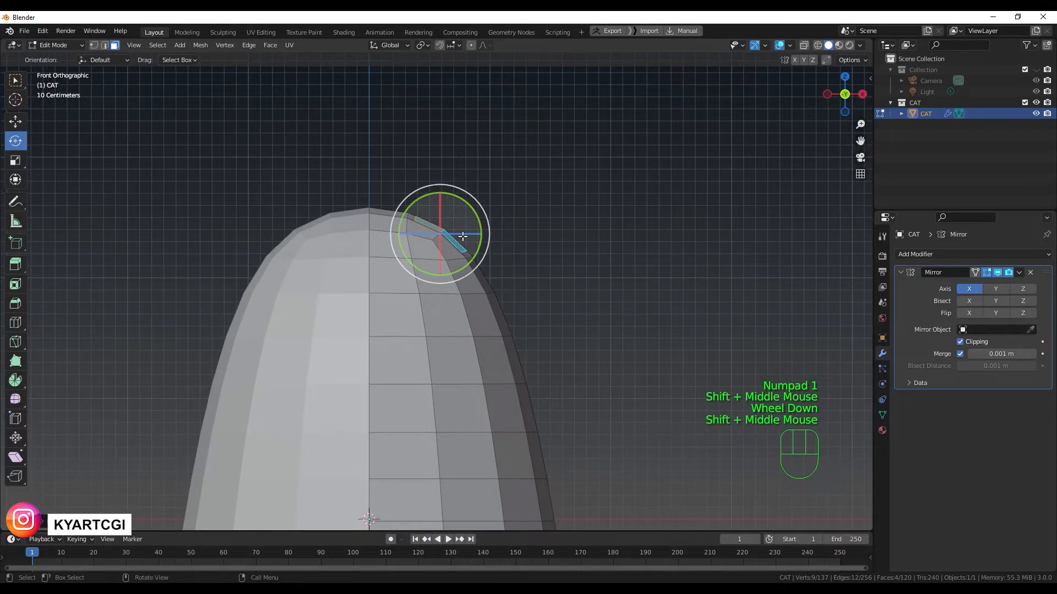
key("e")
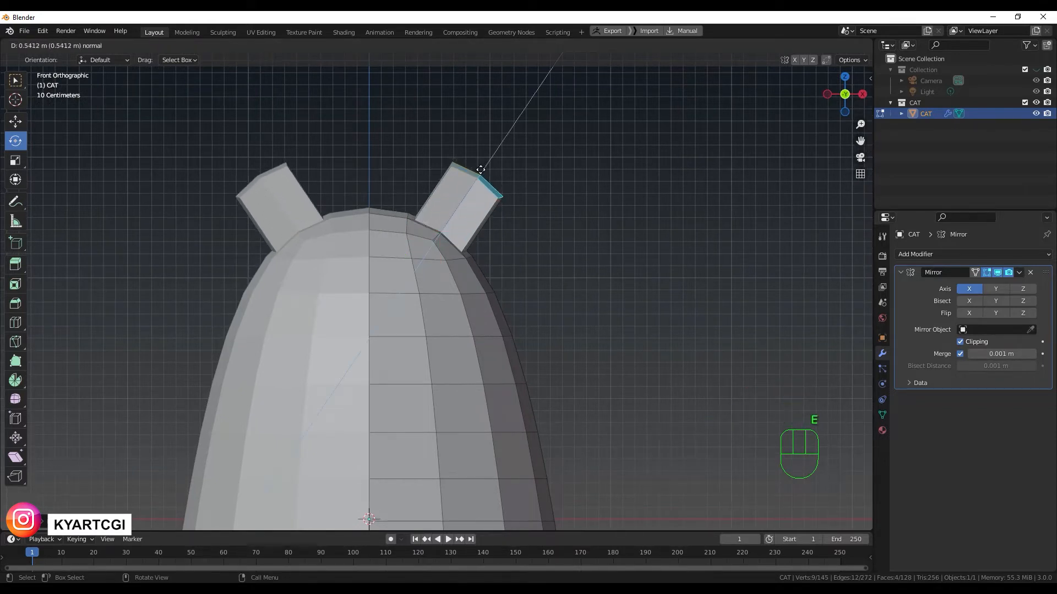
left_click(481, 164)
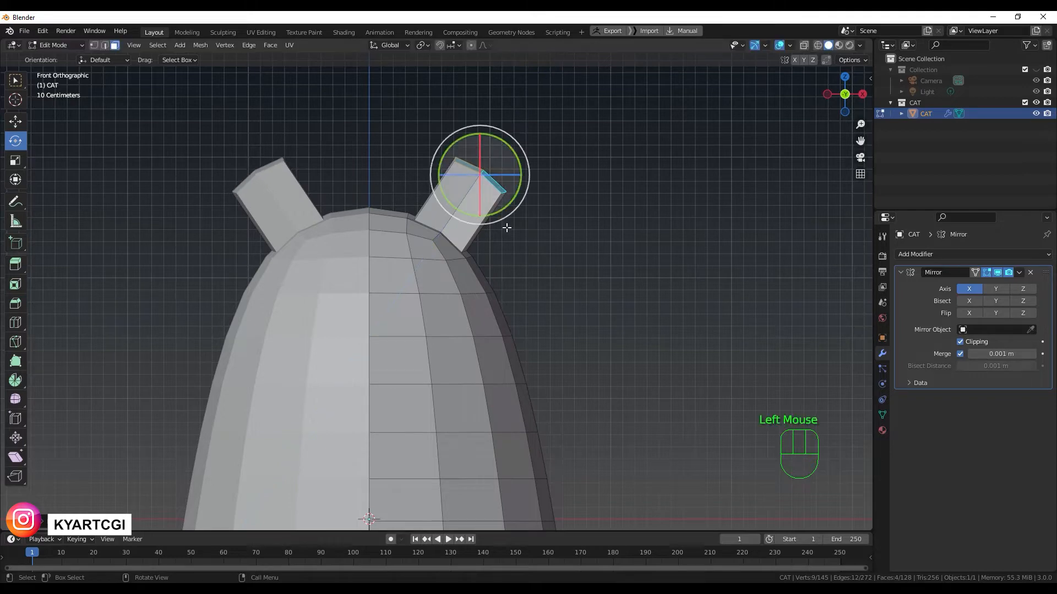
- Move the ear's end faces toward the head's centre by about 0.2 m and scale them down to a narrow tip
key("g")
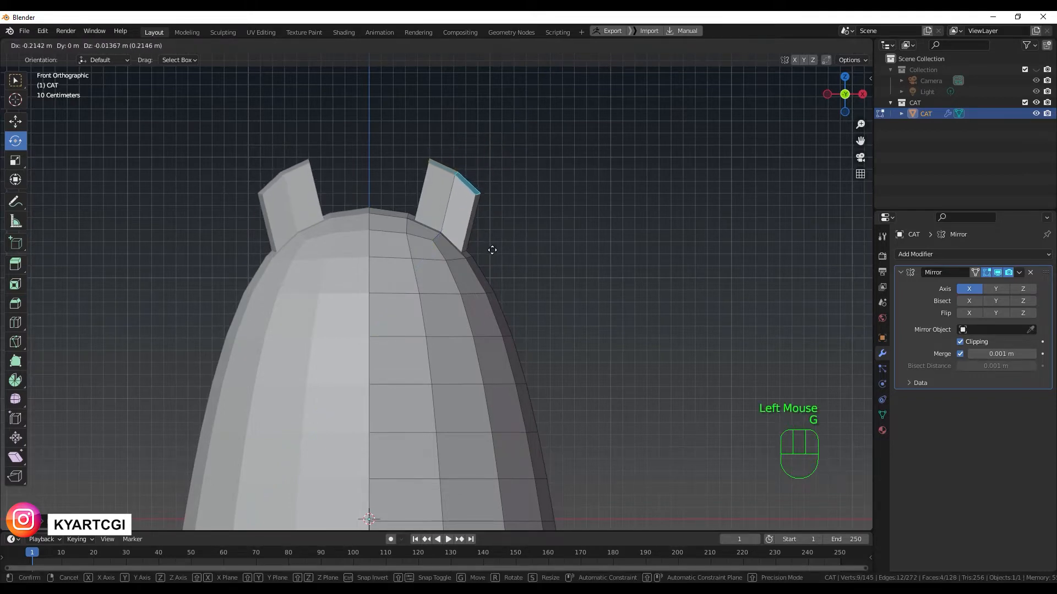
left_click(491, 249)
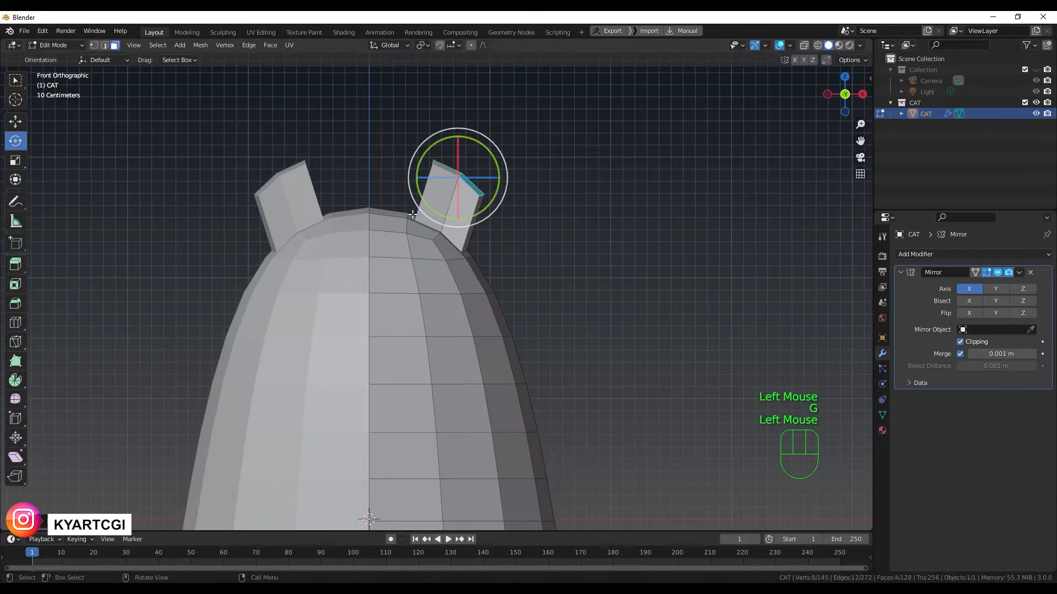
left_click(15, 161)
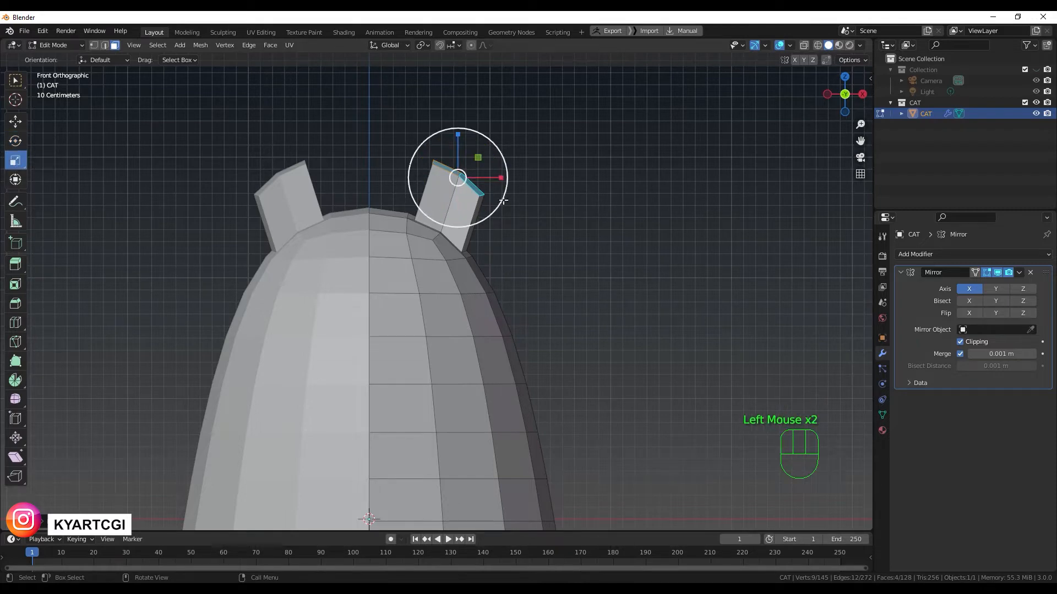
left_click_drag(500, 200, 461, 180)
scroll(517, 263, "down", 2)
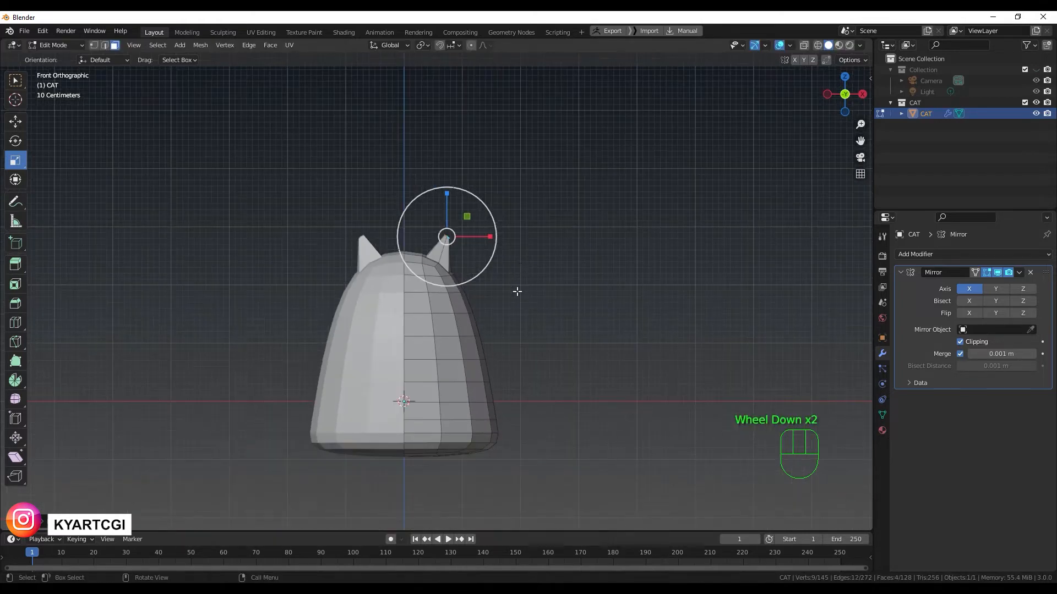
scroll(517, 293, "up", 2)
key("KP_3")
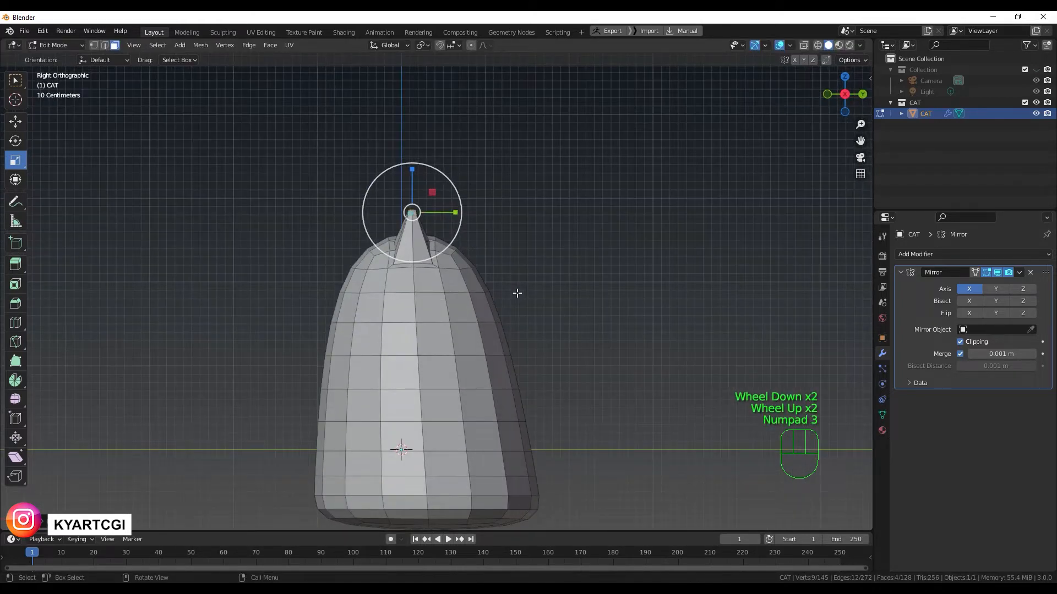
key("KP_1")
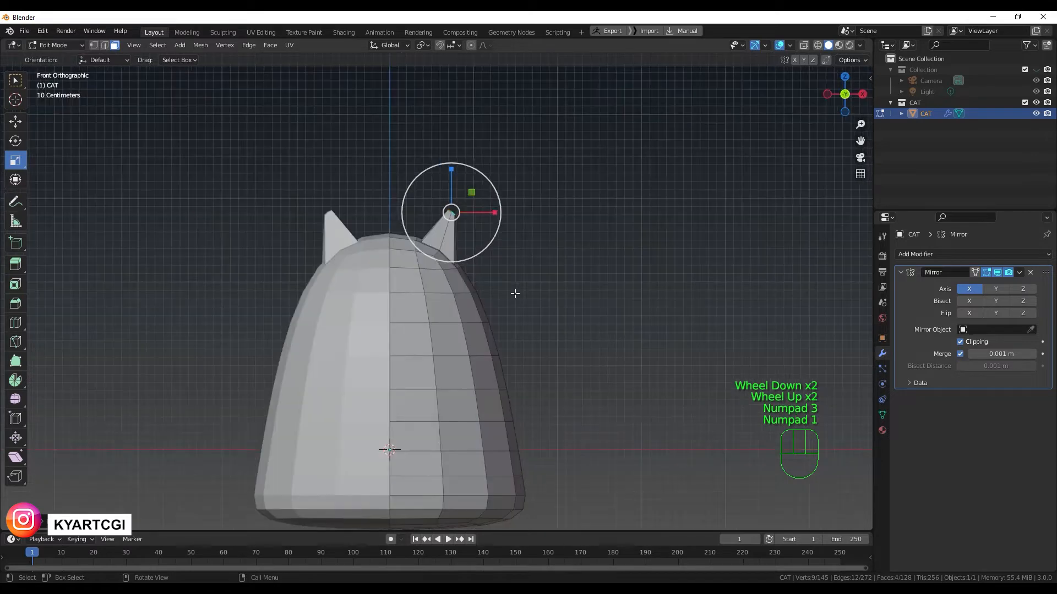
scroll(515, 294, "up", 3)
scroll(459, 231, "down", 2)
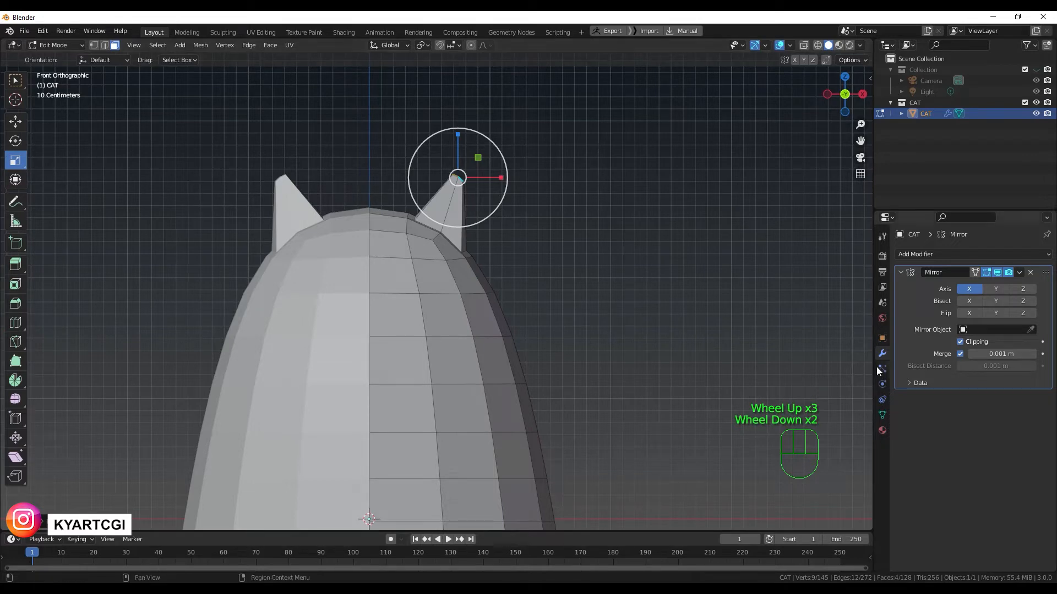
- Add a Subdivision Surface modifier to the CAT object beneath its Mirror modifier
left_click(948, 255)
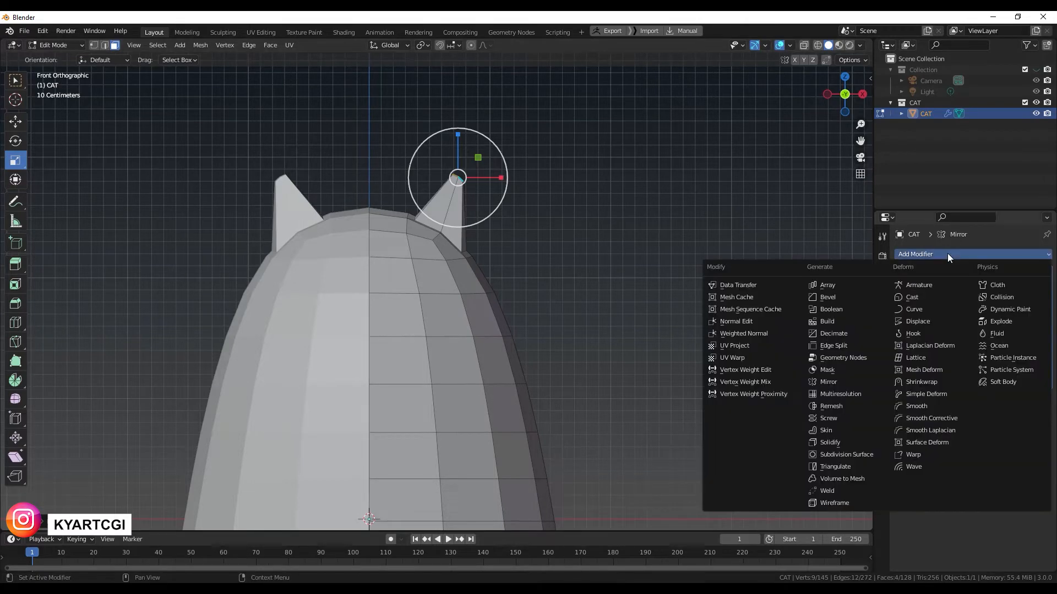
left_click(850, 454)
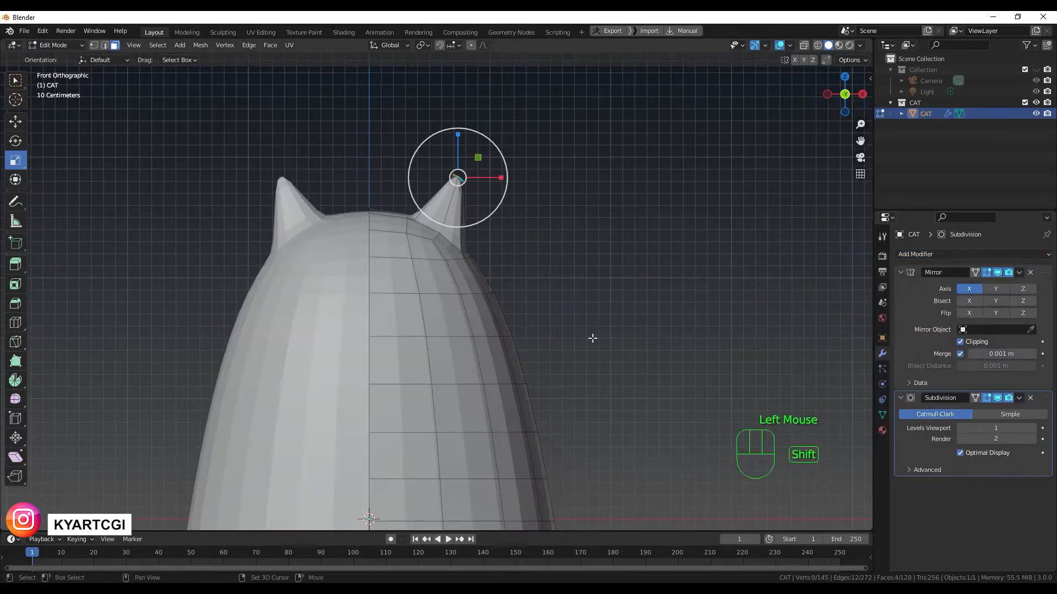
middle_click_drag(592, 338, 677, 233, "shift")
scroll(644, 280, "down", 2)
middle_click_drag(645, 279, 655, 311)
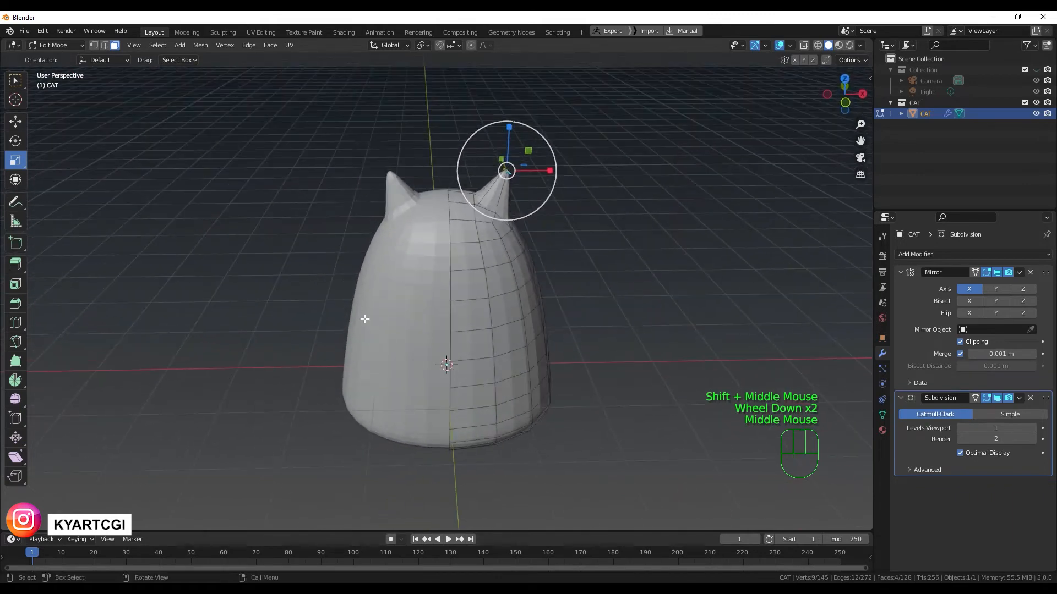
- Switch to Object Mode and apply Shade Smooth to the cat
key("Tab")
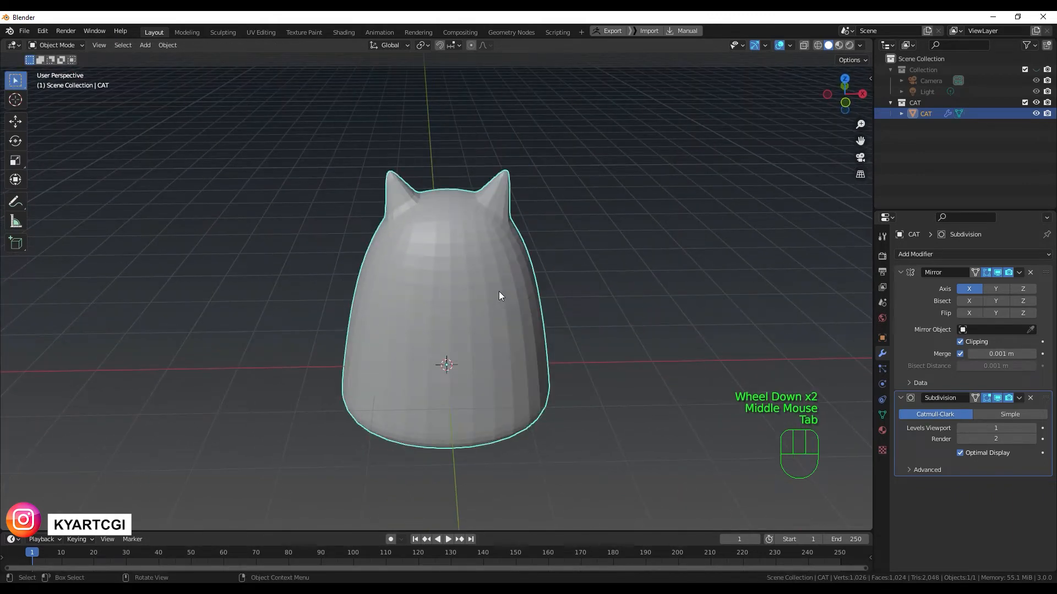
middle_click_drag(499, 295, 501, 265)
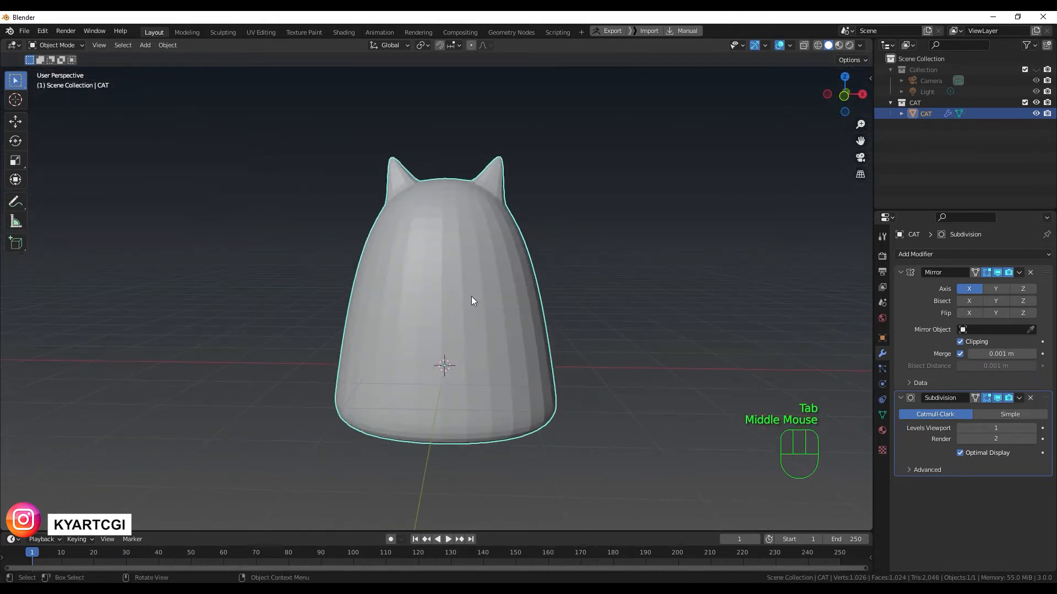
right_click(435, 251)
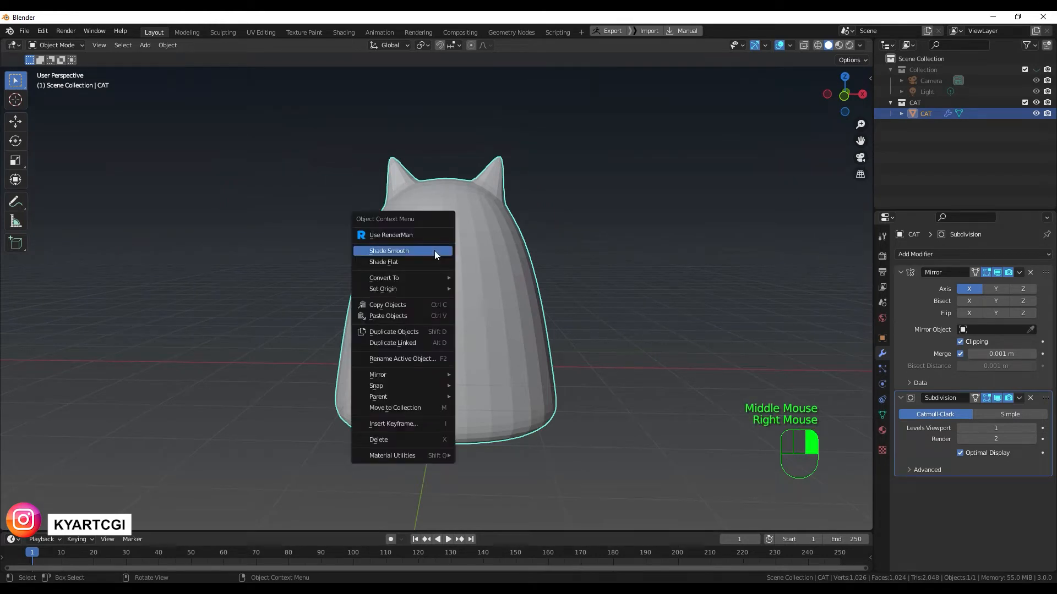
left_click(402, 255)
mouse_move(415, 263)
middle_mouse_down()
mouse_move(571, 250)
mouse_move(502, 251)
mouse_move(467, 309)
mouse_move(533, 316)
mouse_move(578, 264)
mouse_move(631, 250)
mouse_move(510, 263)
mouse_move(431, 326)
mouse_move(523, 295)
mouse_move(589, 255)
mouse_move(628, 275)
middle_mouse_up()
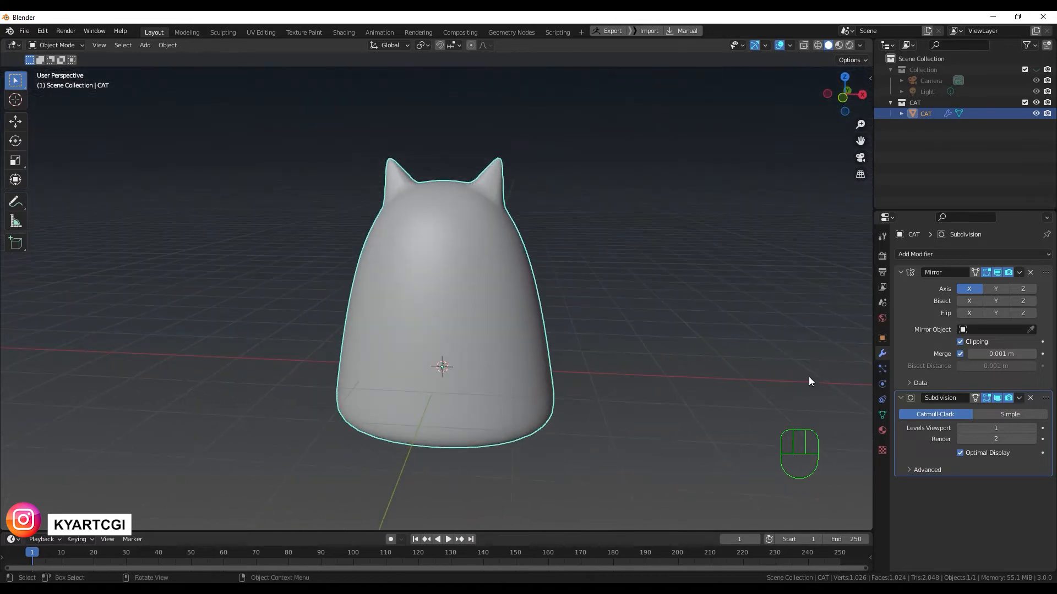
- Set the Subdivision modifier's viewport level to 2 and return to Edit Mode in the front orthographic view
left_click(1033, 428)
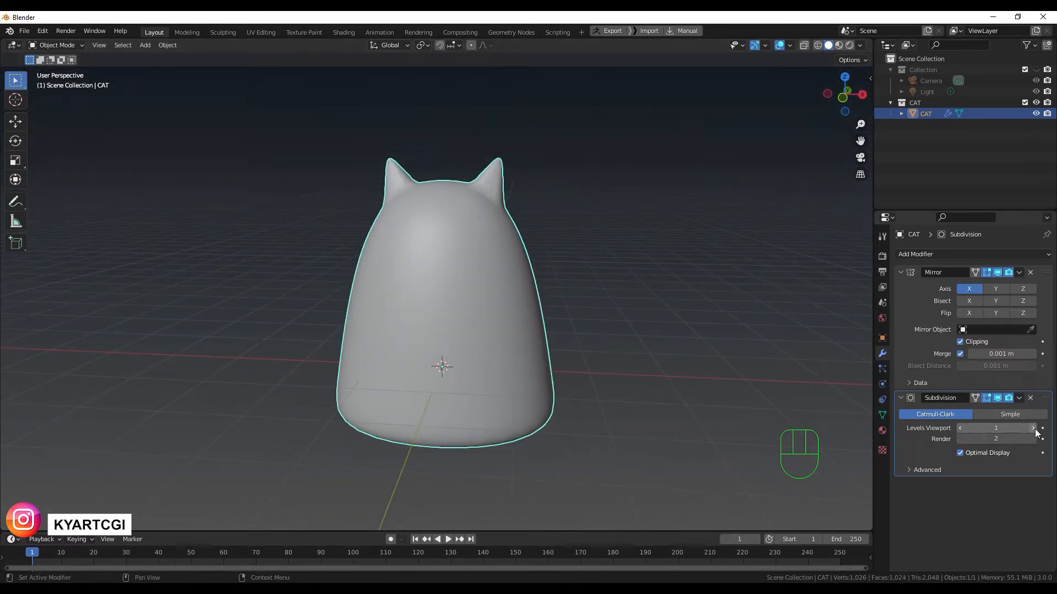
middle_click_drag(537, 292, 524, 371)
key("Tab")
scroll(493, 325, "up", 2)
key("KP_1")
scroll(525, 318, "up", 1)
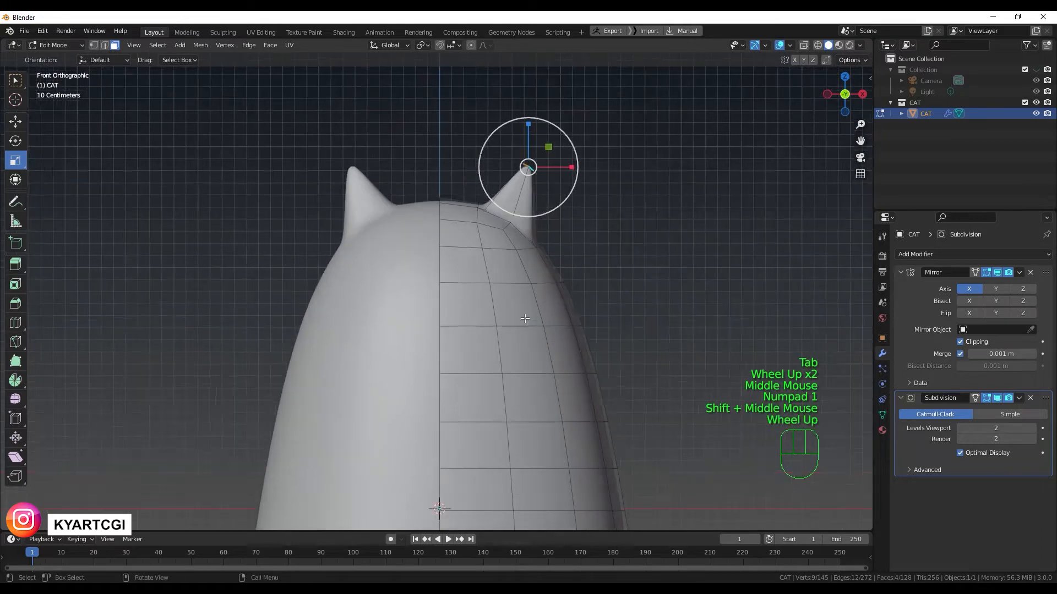
- Select the ear's two front faces, turn off the Subdivision modifier's viewport display, and inset the faces by about 0.05 m
scroll(525, 318, "up", 2)
middle_click_drag(524, 318, 441, 230, "shift")
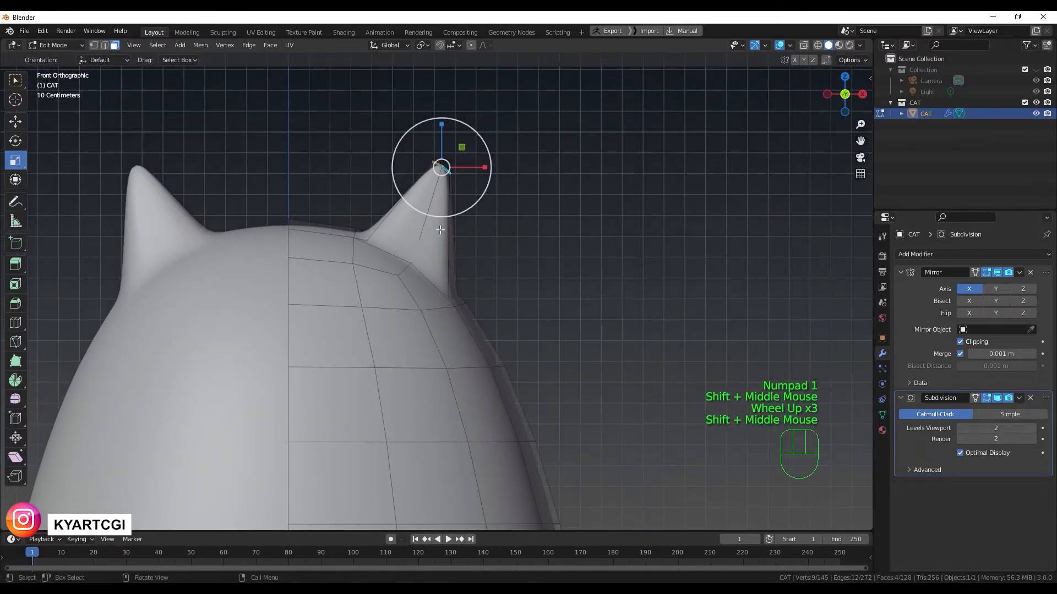
left_click(409, 221)
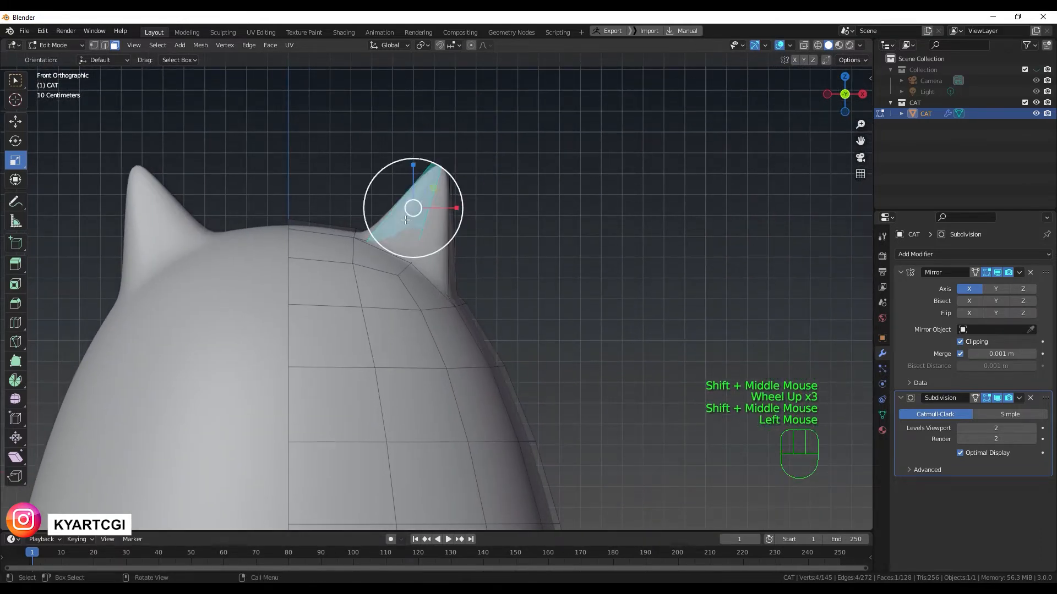
left_click(428, 243, "shift")
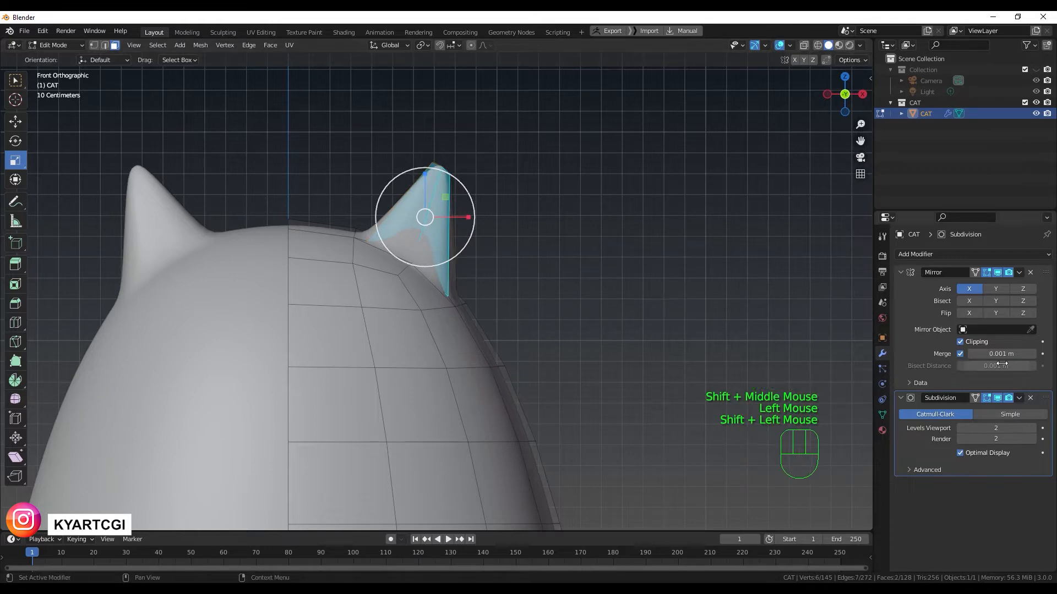
left_click(997, 397)
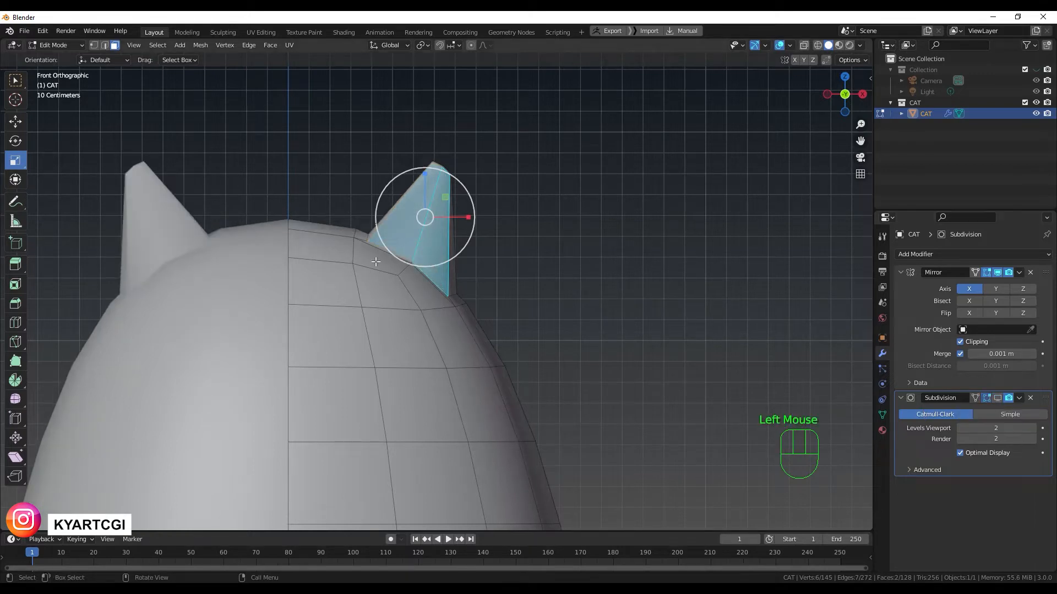
key("i")
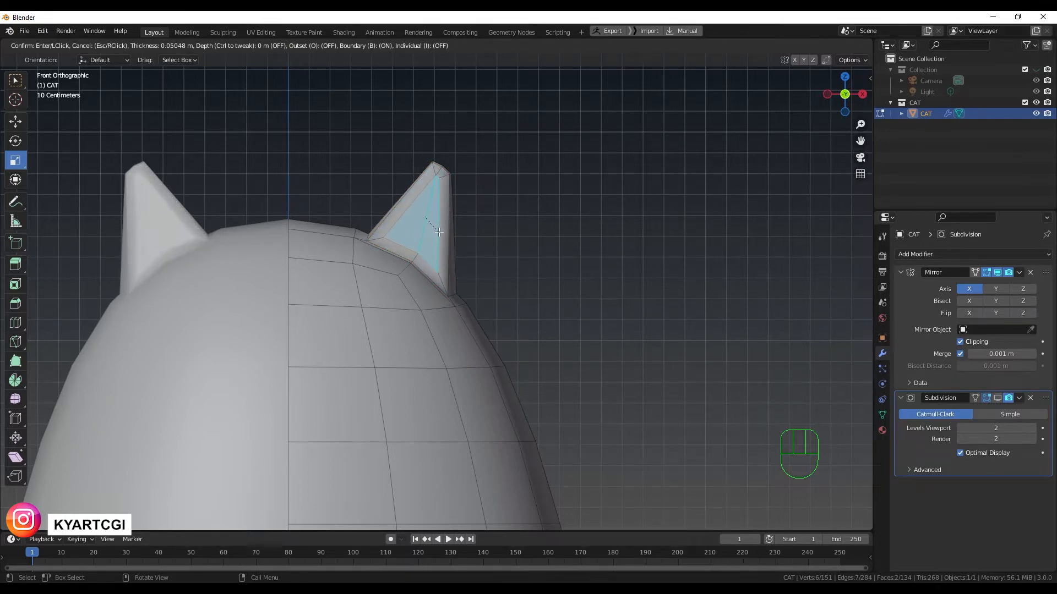
left_click(439, 232)
- Extrude the inset ear faces slightly inward and turn the Subdivision modifier's viewport display back on
middle_click_drag(507, 264, 418, 318)
scroll(450, 312, "down", 2)
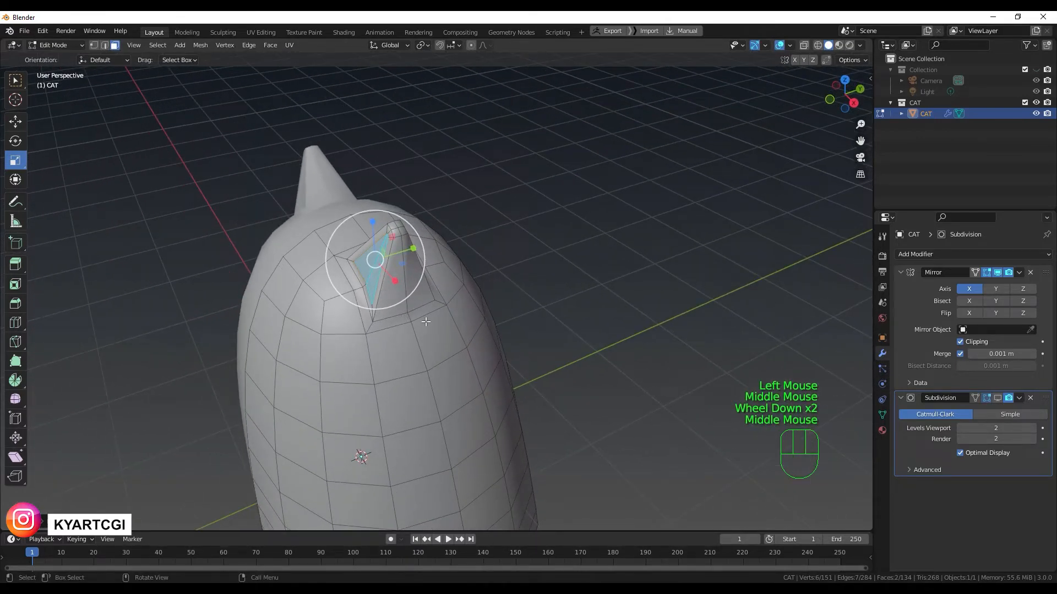
key("e")
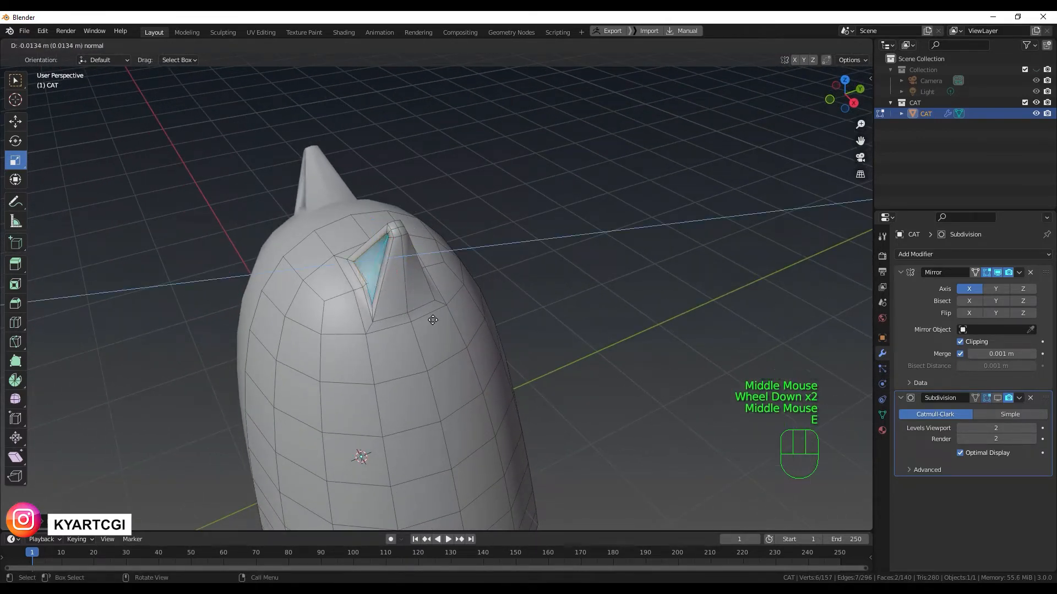
left_click(438, 319)
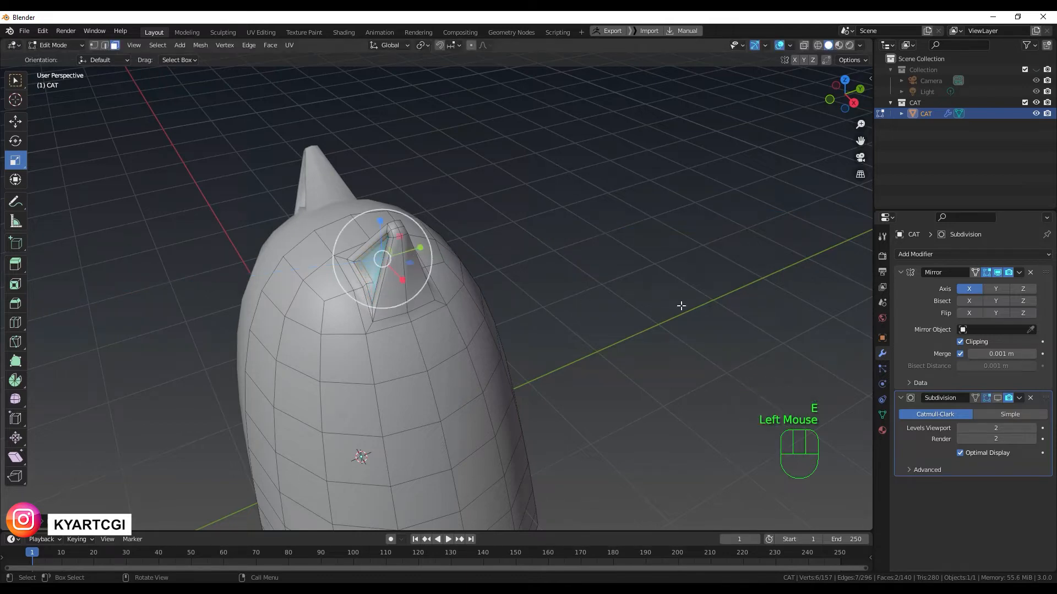
left_click(1000, 400)
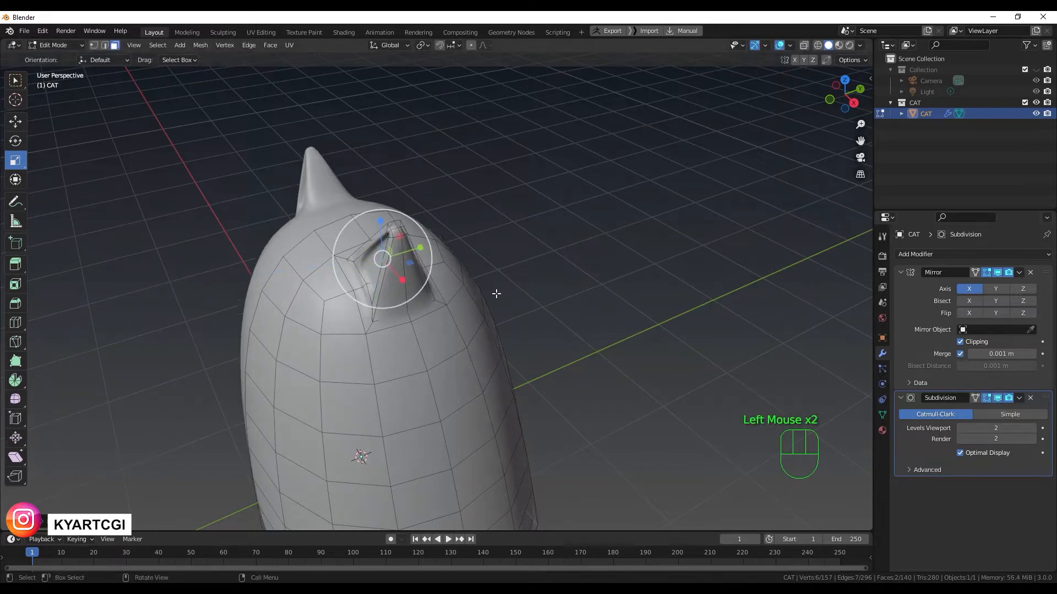
- Examine the hollowed ears in Object Mode from several angles and the whole body in the front orthographic view
middle_click_drag(495, 292, 588, 264)
scroll(588, 264, "down", 2)
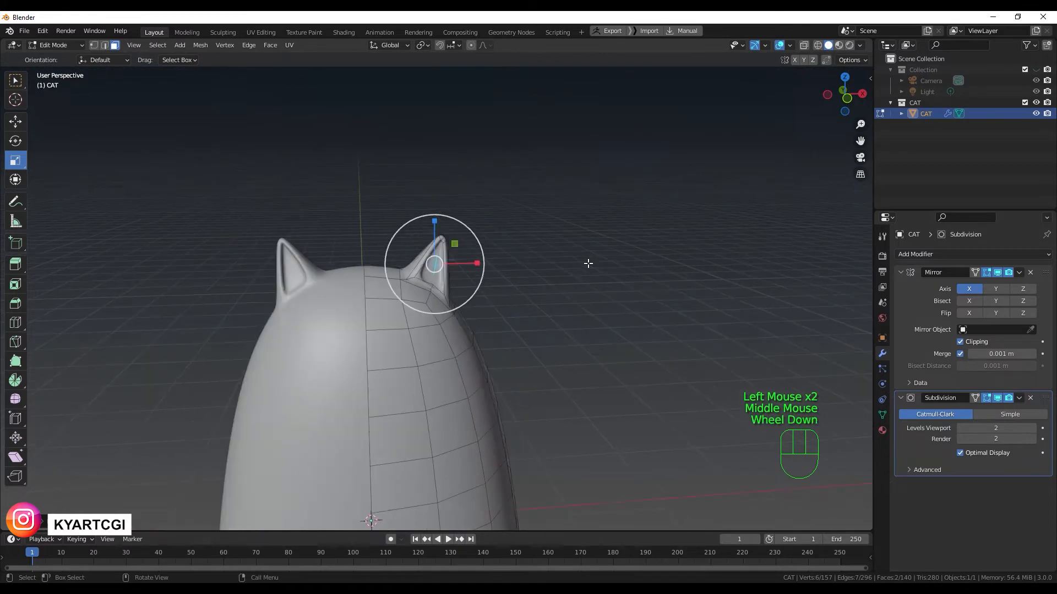
key("Tab")
middle_click_drag(521, 317, 527, 293)
scroll(517, 303, "up", 2)
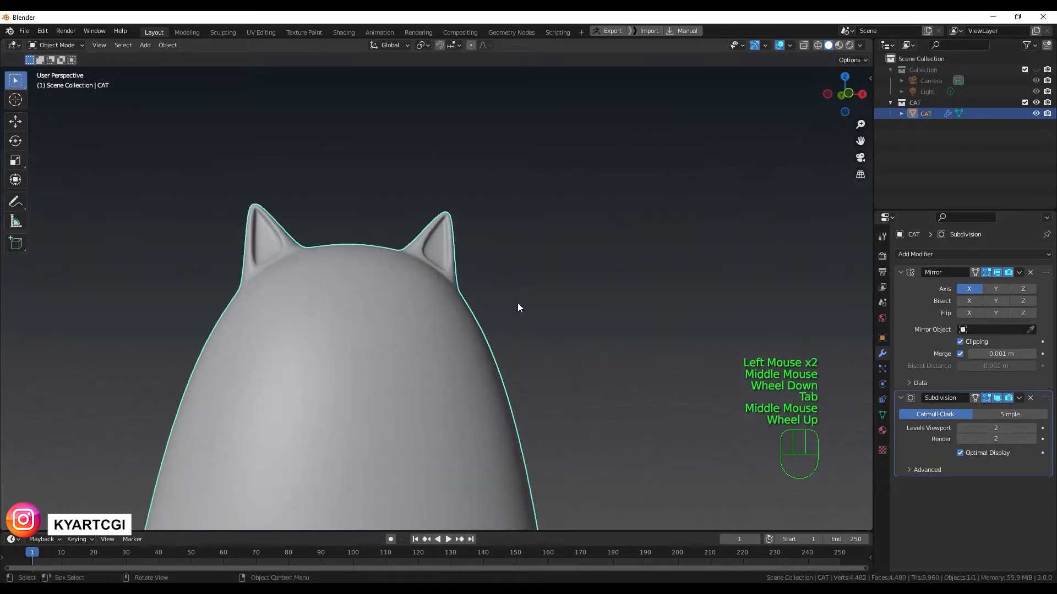
scroll(517, 303, "down", 2)
key("KP_1")
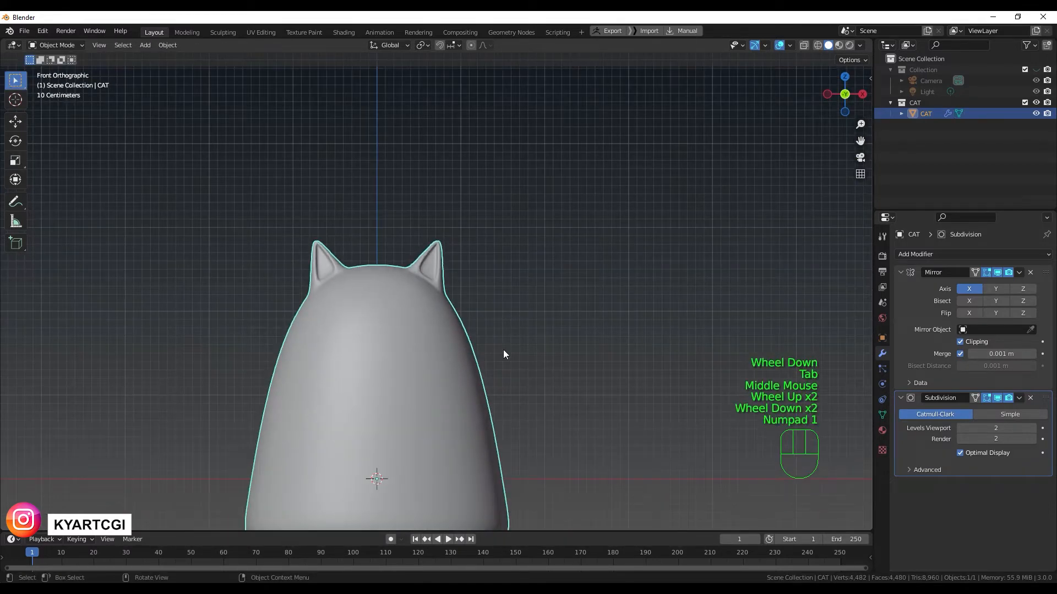
middle_click_drag(502, 349, 513, 291, "shift")
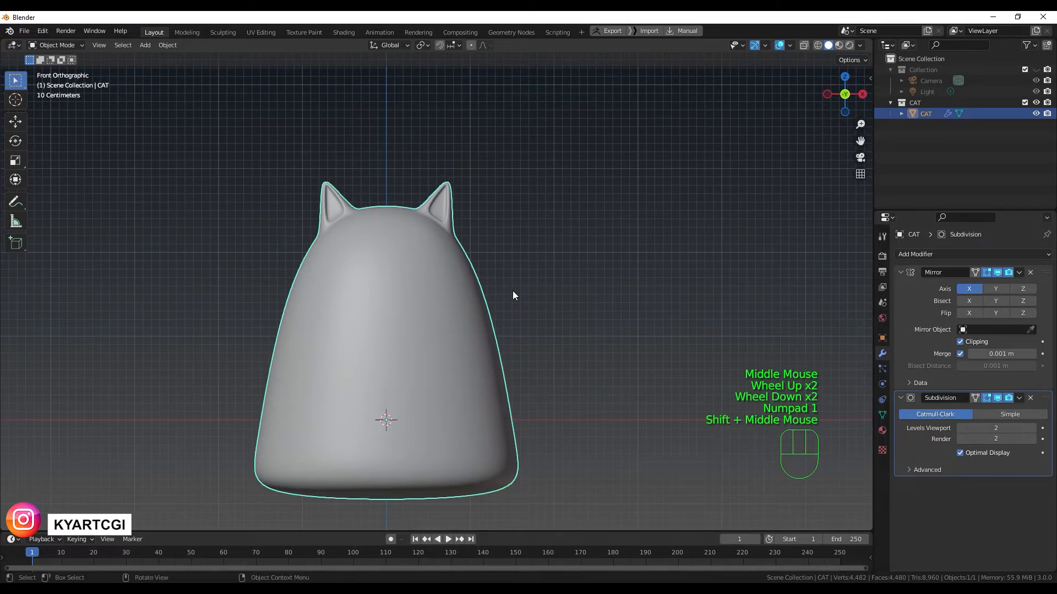
- Return to Edit Mode, turn on X-ray, activate the Move tool and switch to vertex selection
key("Tab")
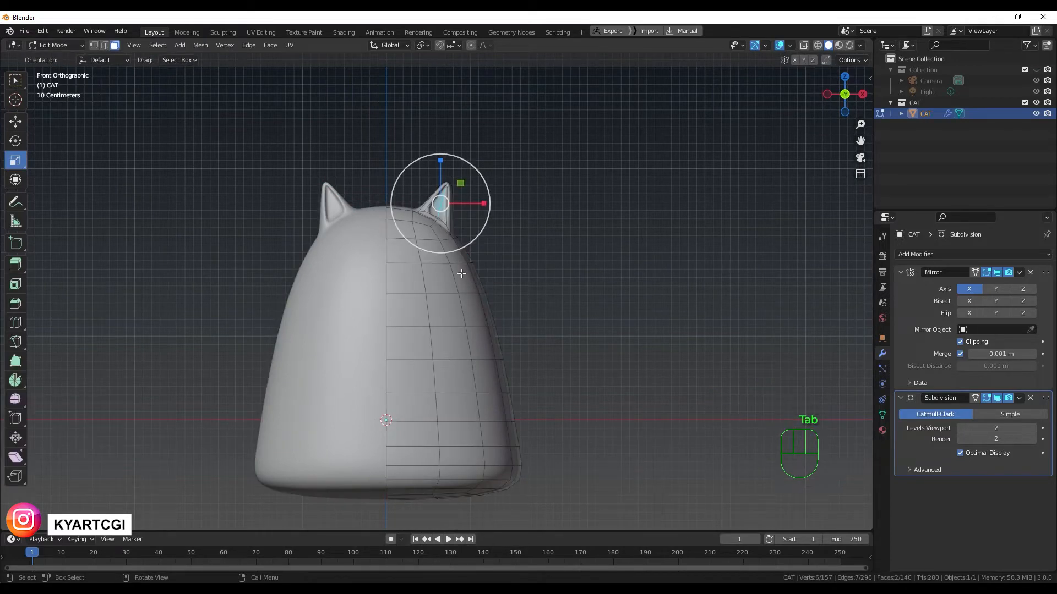
key("q")
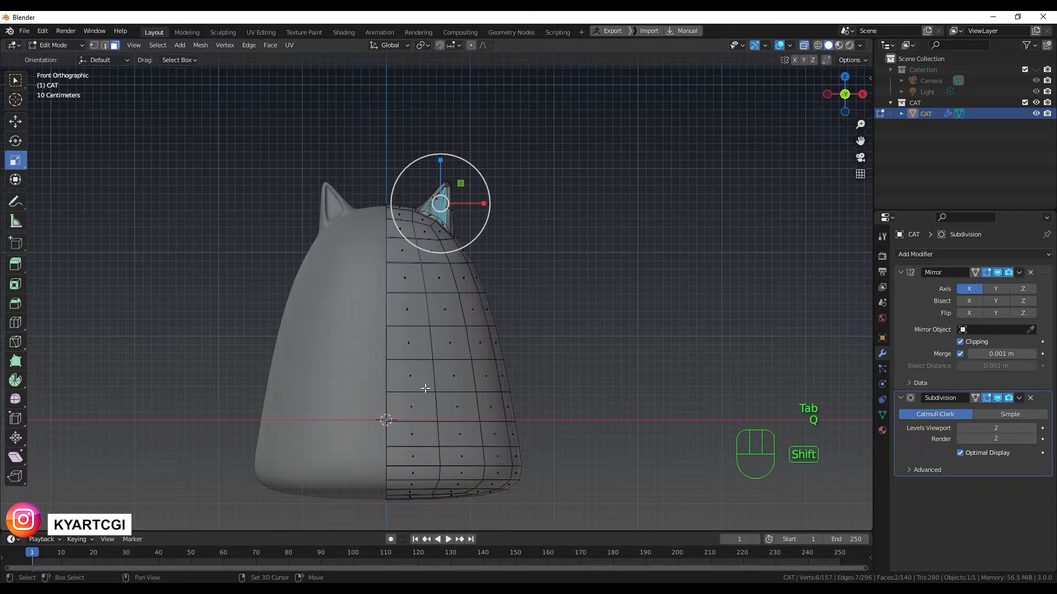
mouse_move(419, 350)
middle_mouse_down("shift")
mouse_move(446, 236)
mouse_move(427, 346)
middle_mouse_up("shift")
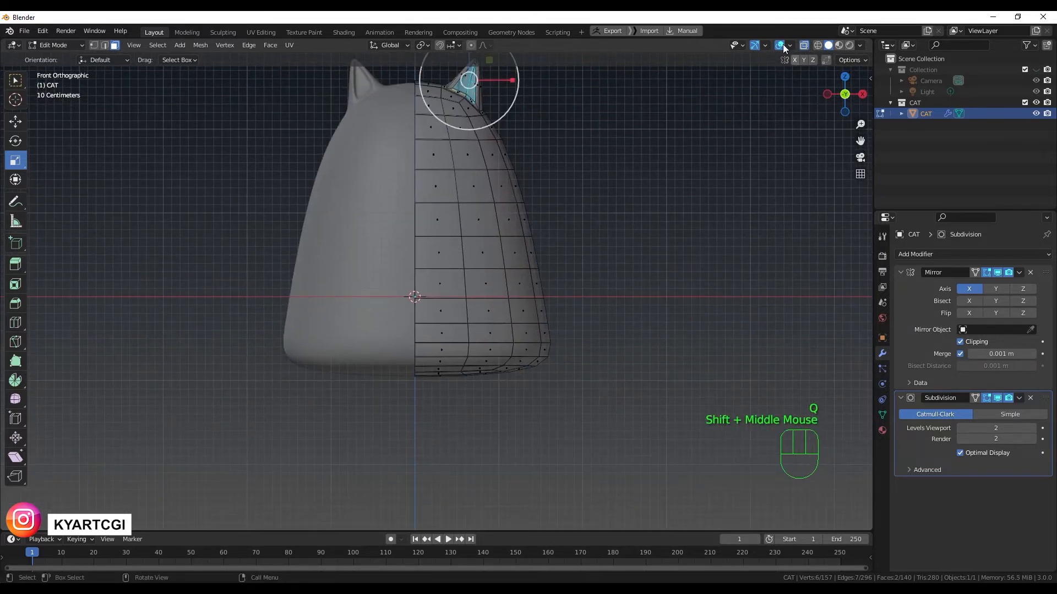
middle_click_drag(450, 408, 432, 412, "shift")
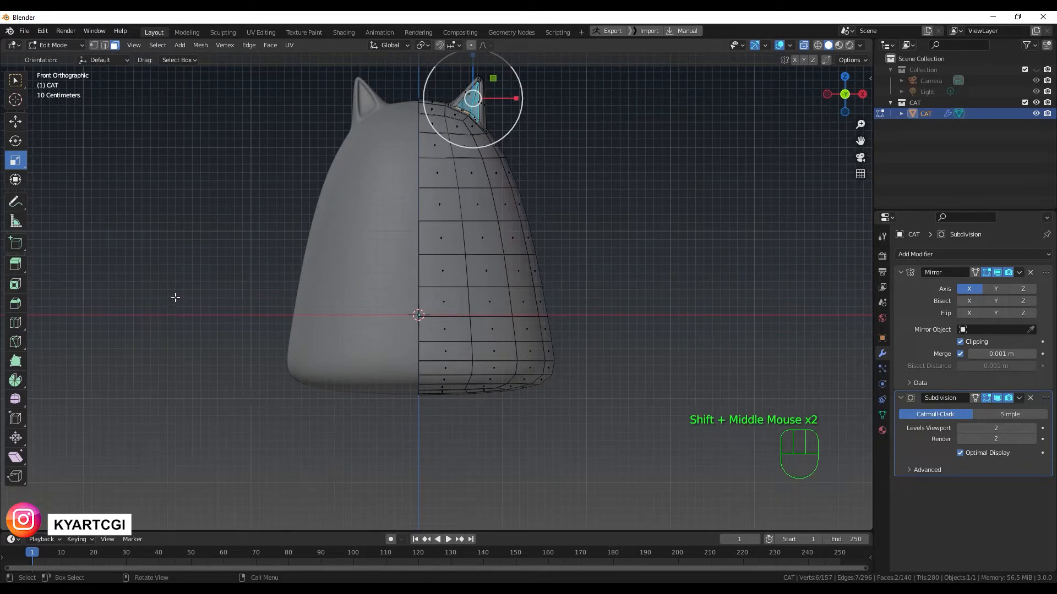
left_click(18, 121)
left_click(19, 121)
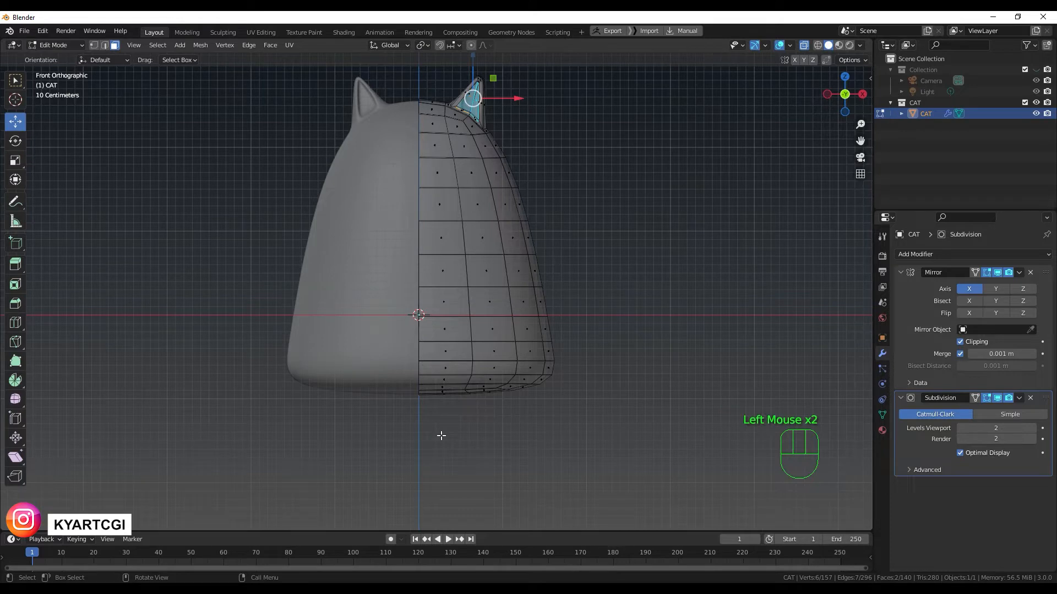
key("1")
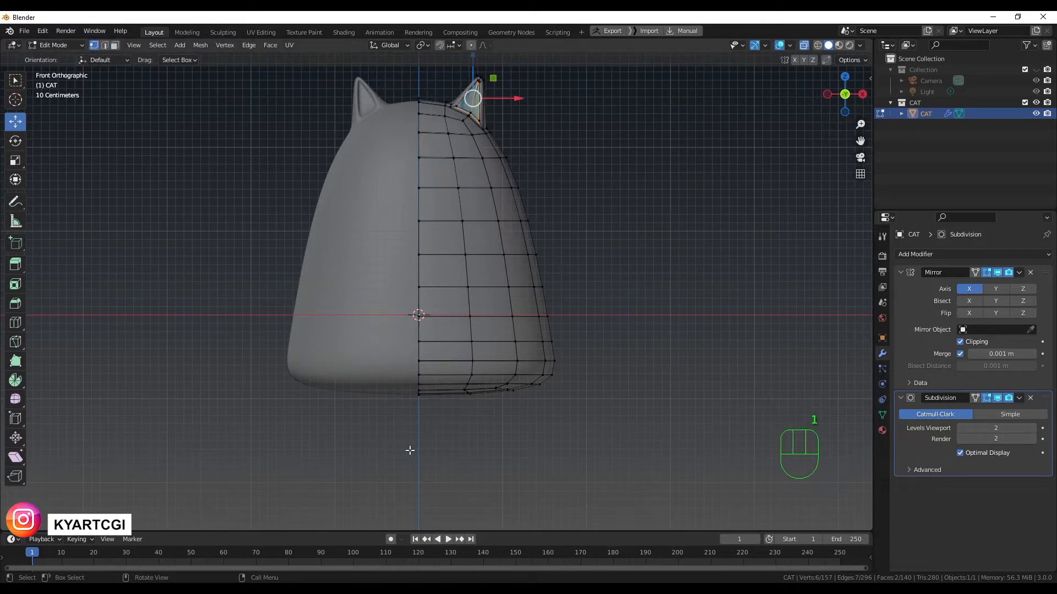
- Select the body's bottom vertex rows, move them down about 0.18 m along Z and scale them slightly smaller
left_click_drag(242, 438, 613, 358)
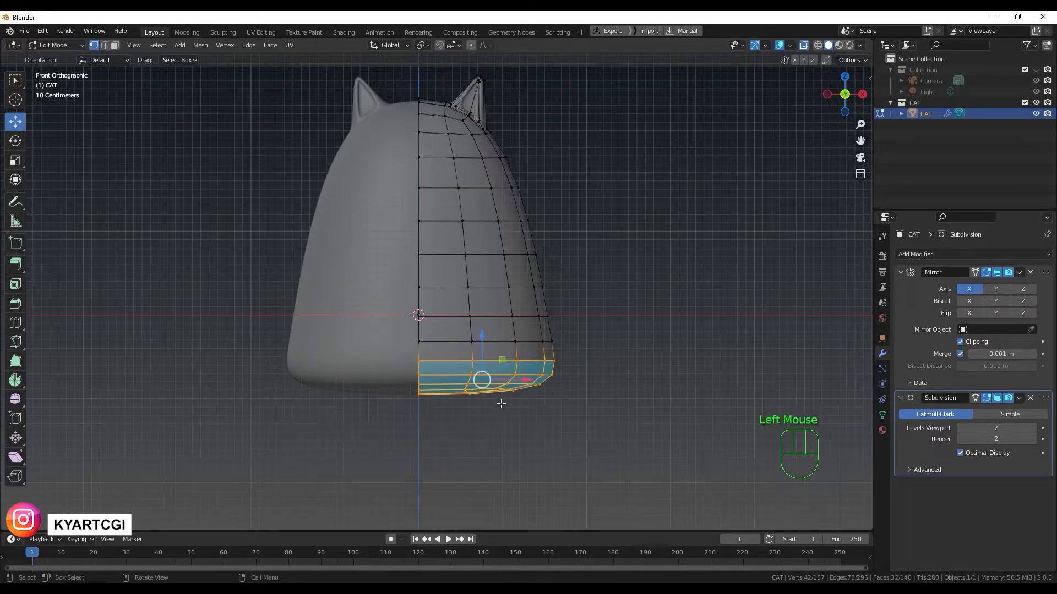
key("g")
key("z")
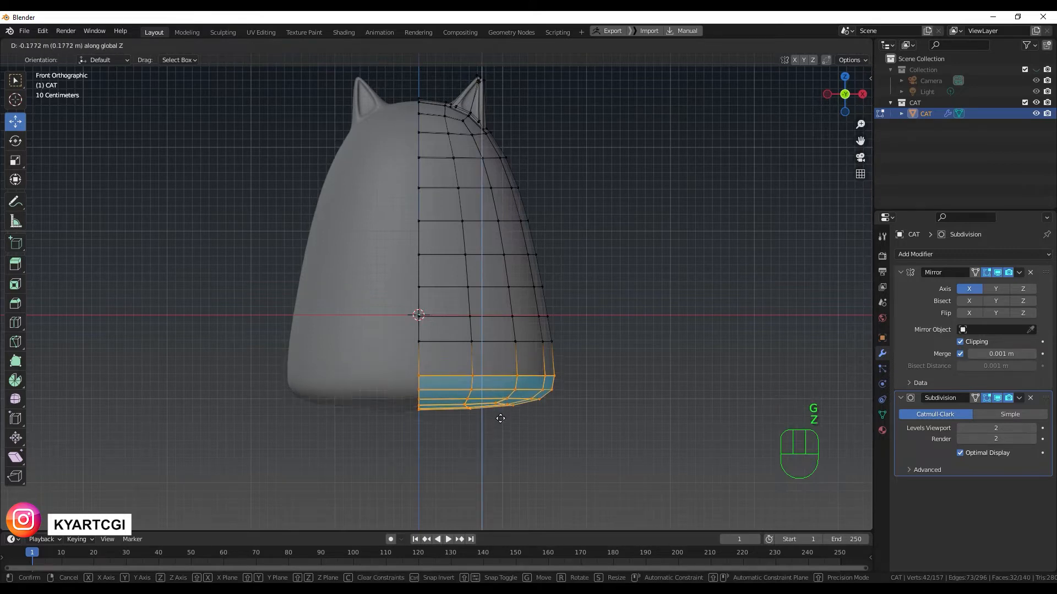
left_click(500, 418)
key("s")
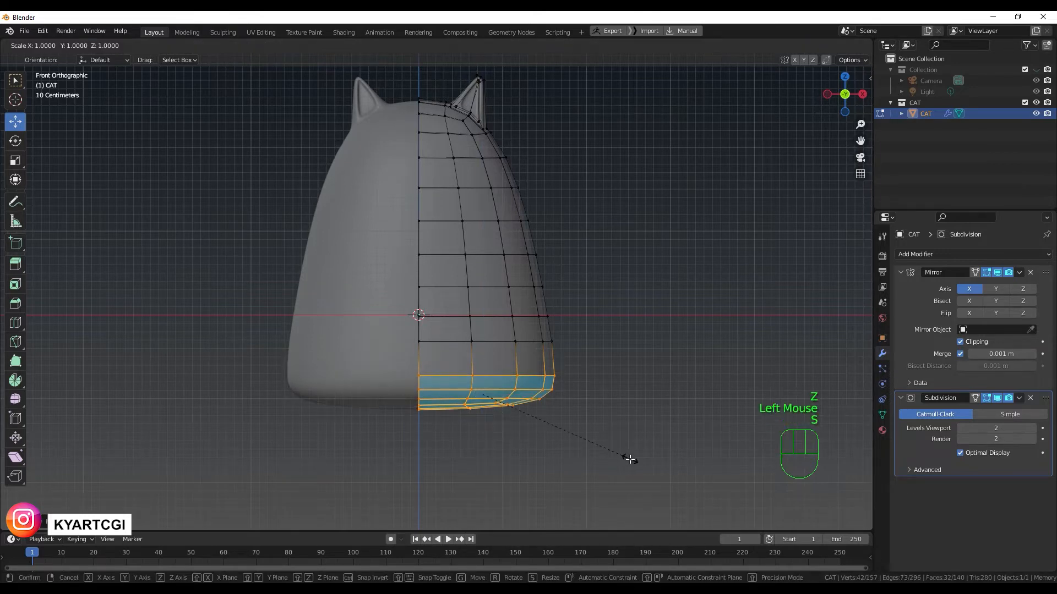
left_click(620, 459)
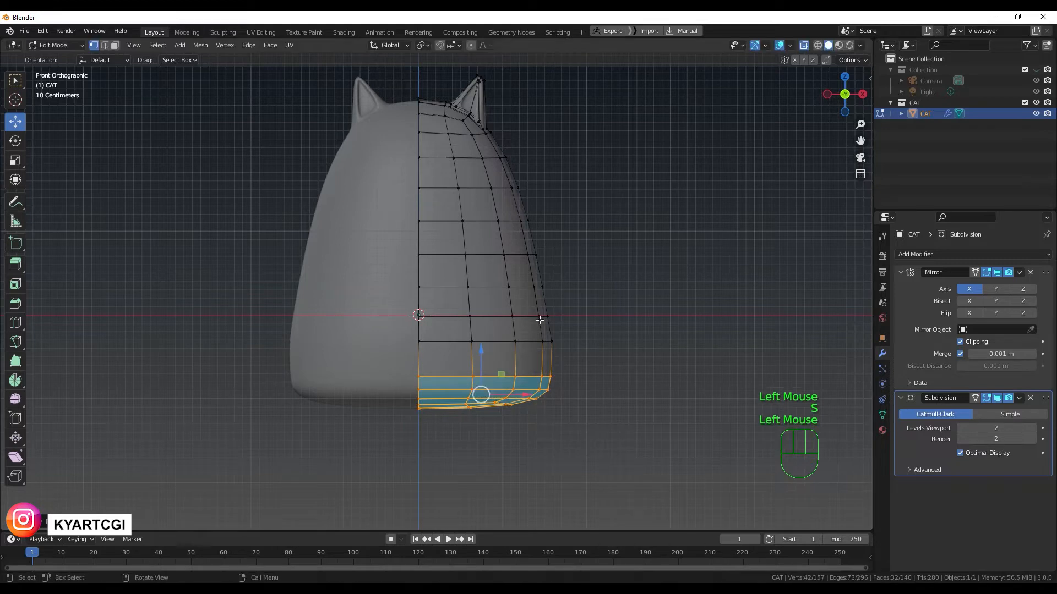
- Deselect the vertices, return to Object Mode without X-ray and check the body from the front
left_click(580, 258)
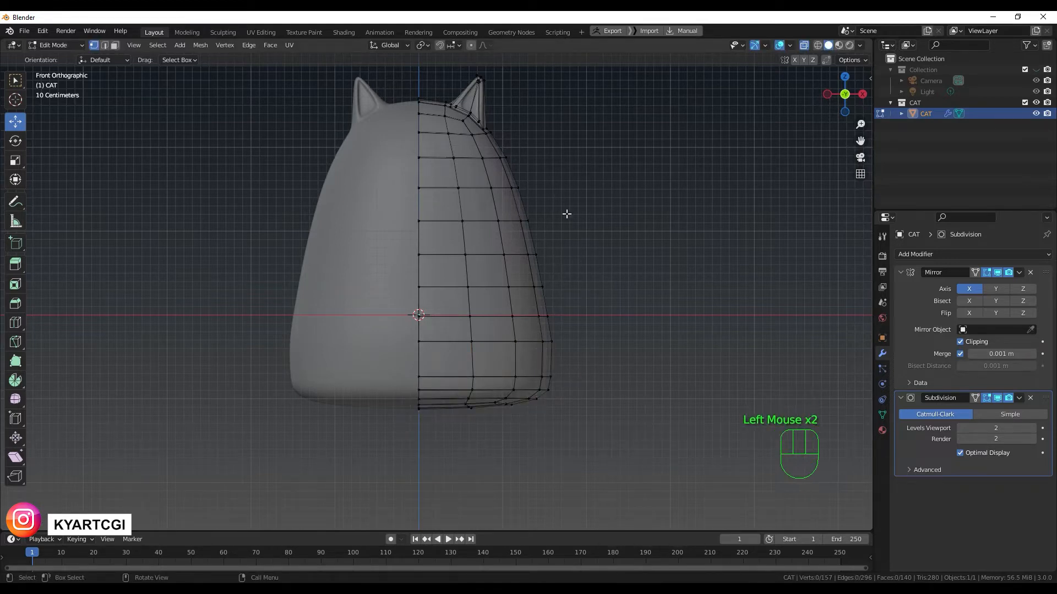
key("Tab")
middle_click_drag(560, 256, 559, 283)
key("q")
key("KP_1")
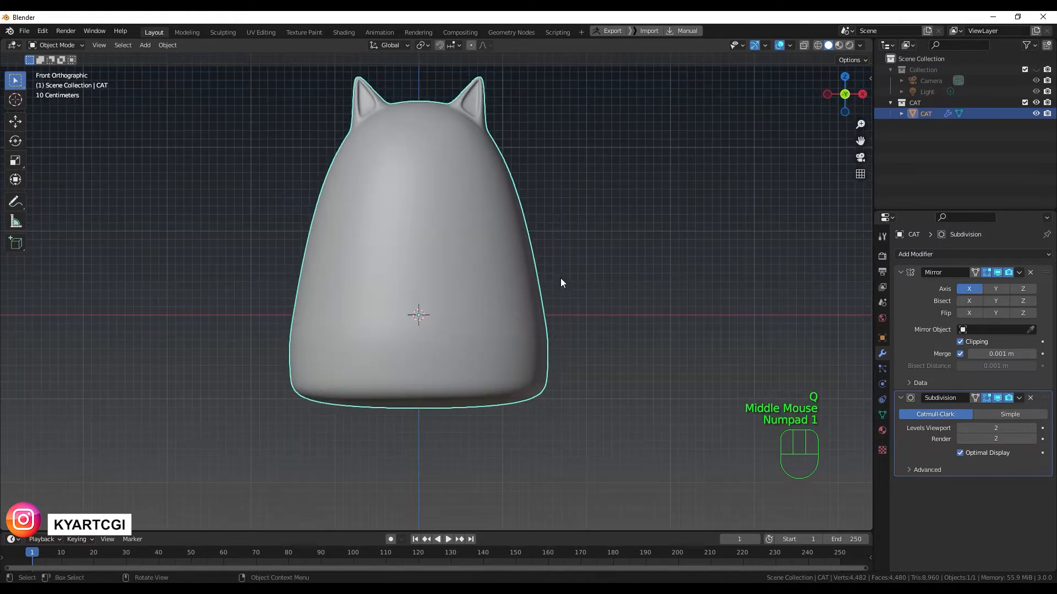
left_click(515, 350)
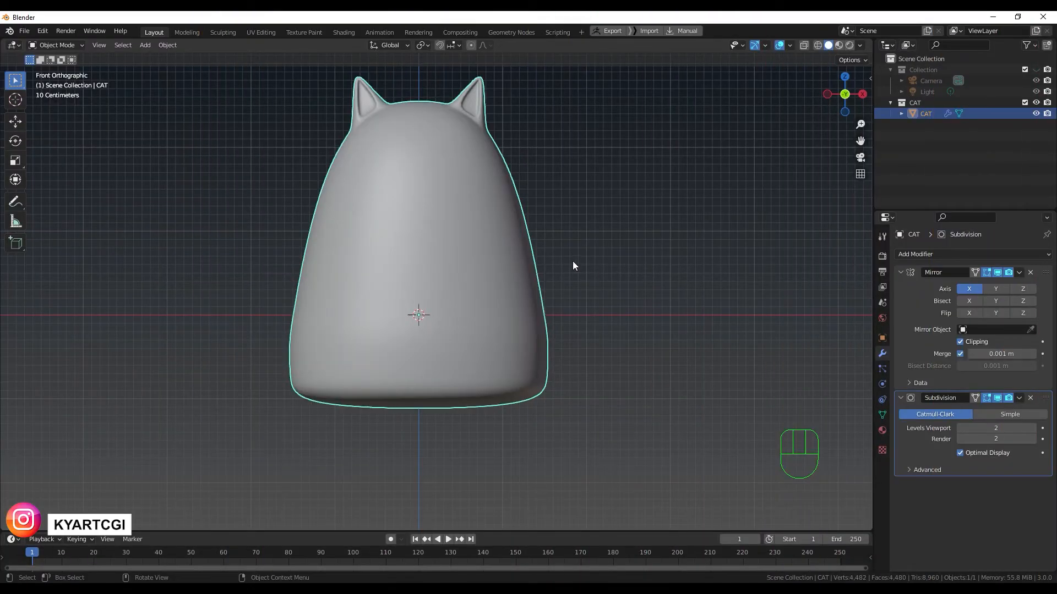
middle_click_drag(572, 266, 587, 289, "shift")
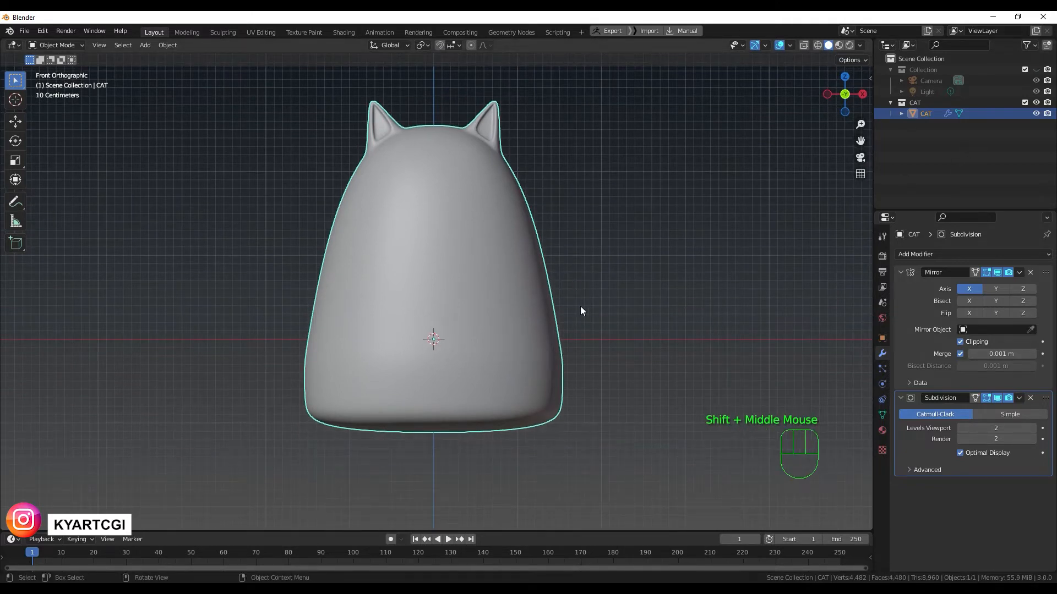
- Hide the CAT object and add a new cube mesh at the 3D cursor
left_click(477, 246)
key("h")
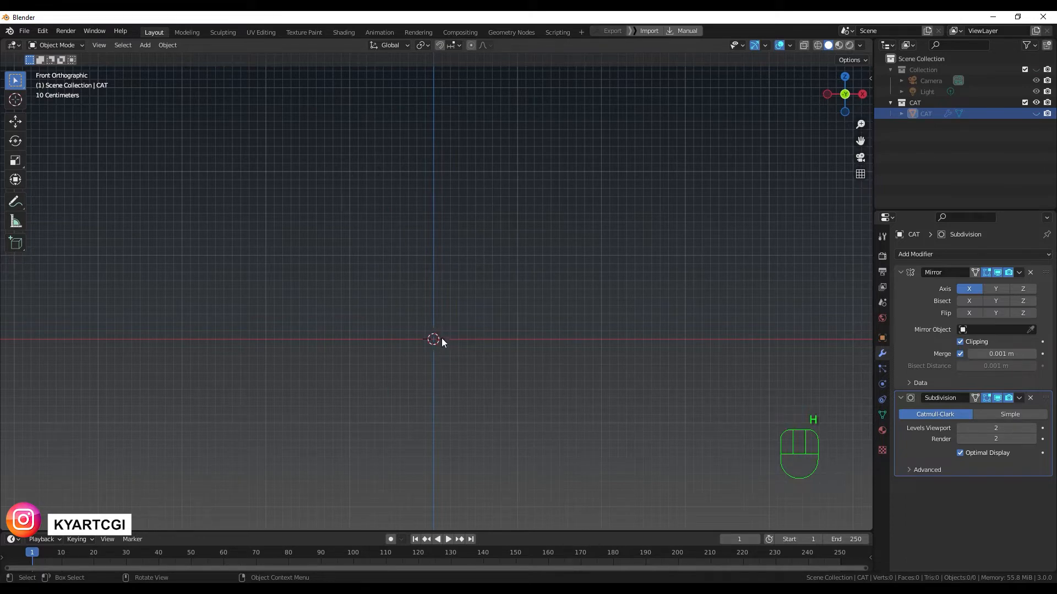
key("shift")
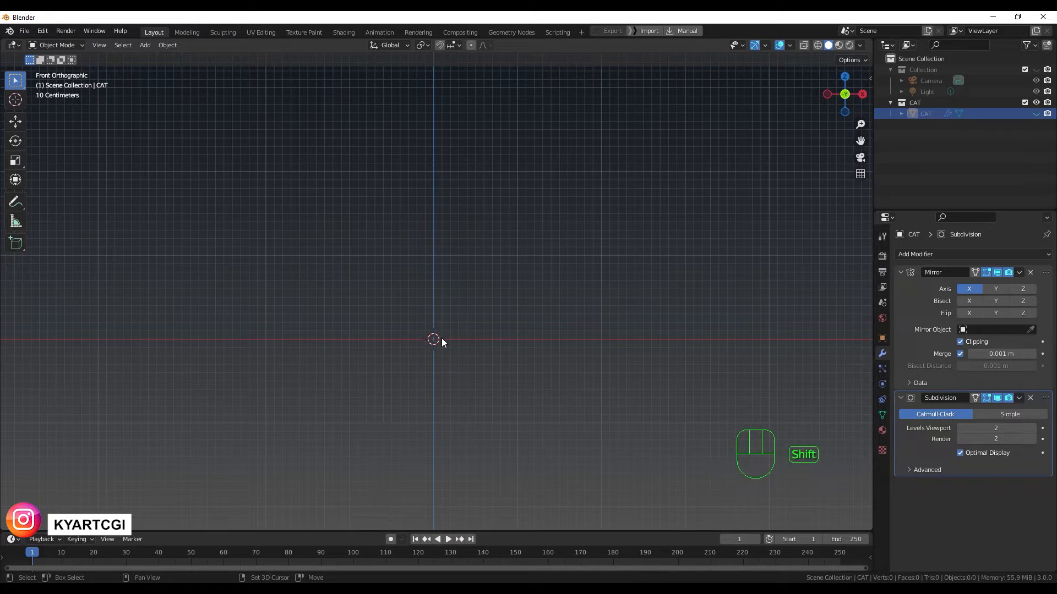
key("shift+a")
mouse_move(442, 338)
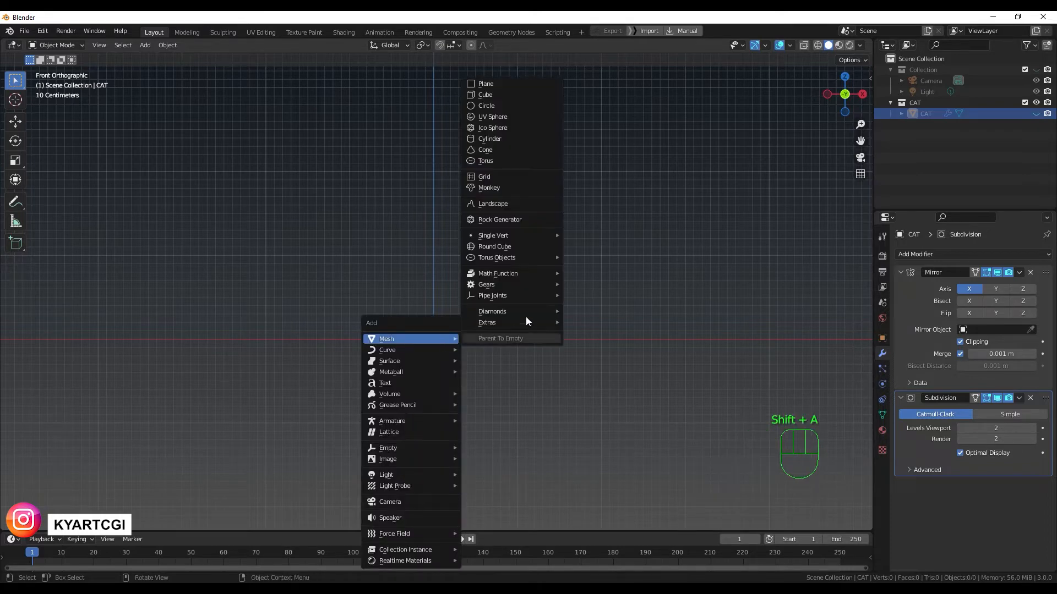
left_click(513, 94)
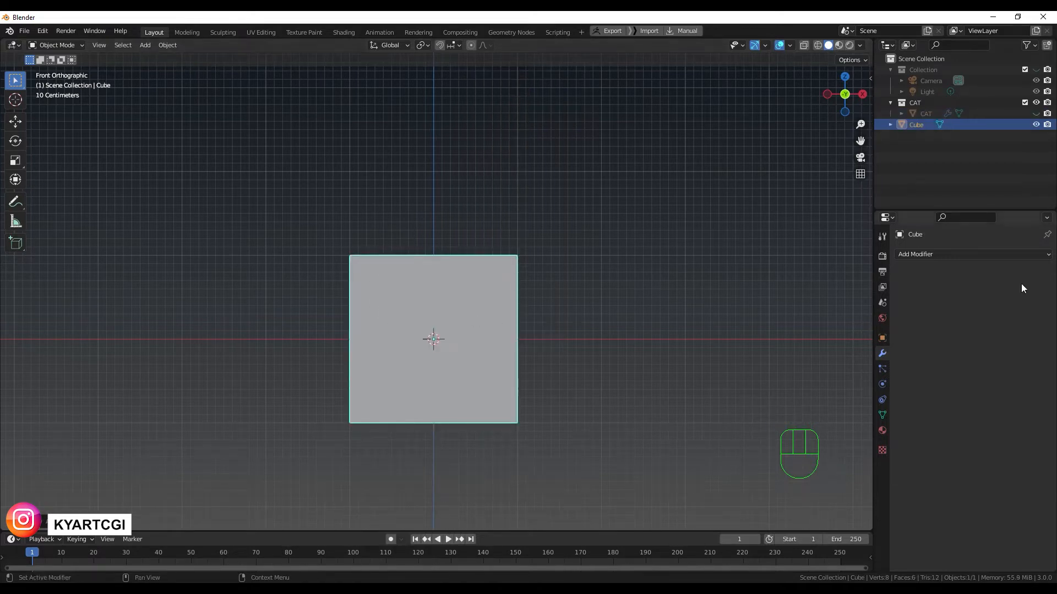
- Add a Subdivision Surface modifier to the cube and enter Edit Mode with X-ray on
left_click(969, 255)
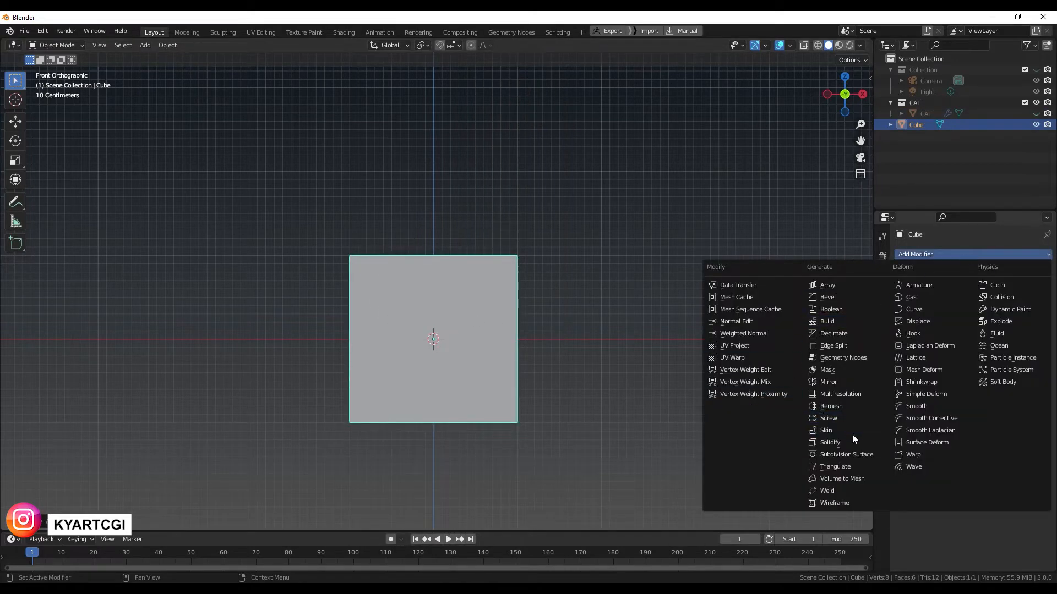
left_click(831, 454)
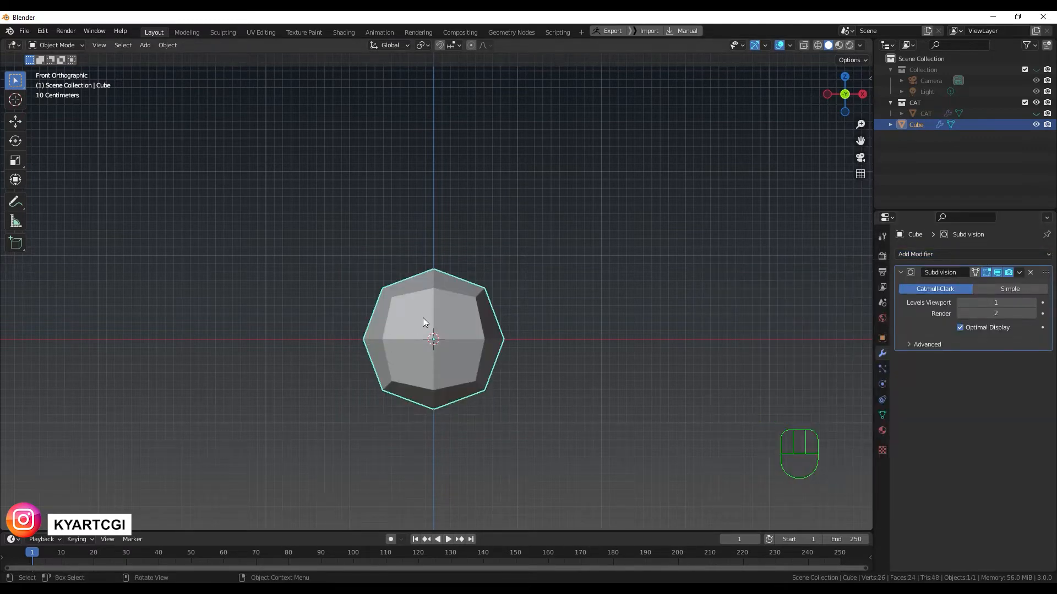
key("Tab")
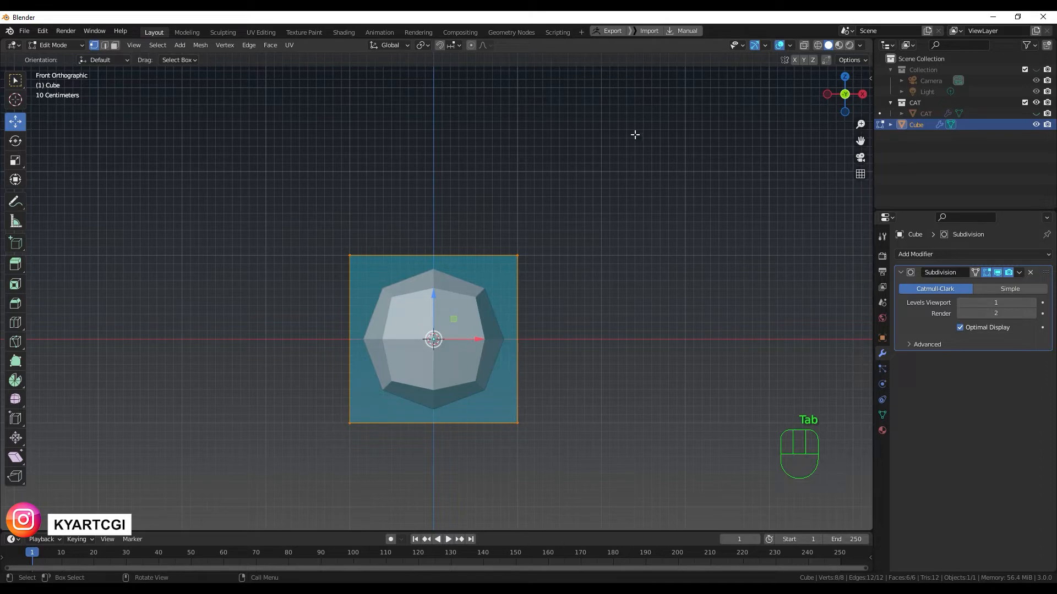
key("q")
- Raise the cube's top vertices about 2 m and lower its bottom vertices about 0.64 m along Z
left_click_drag(292, 214, 594, 294)
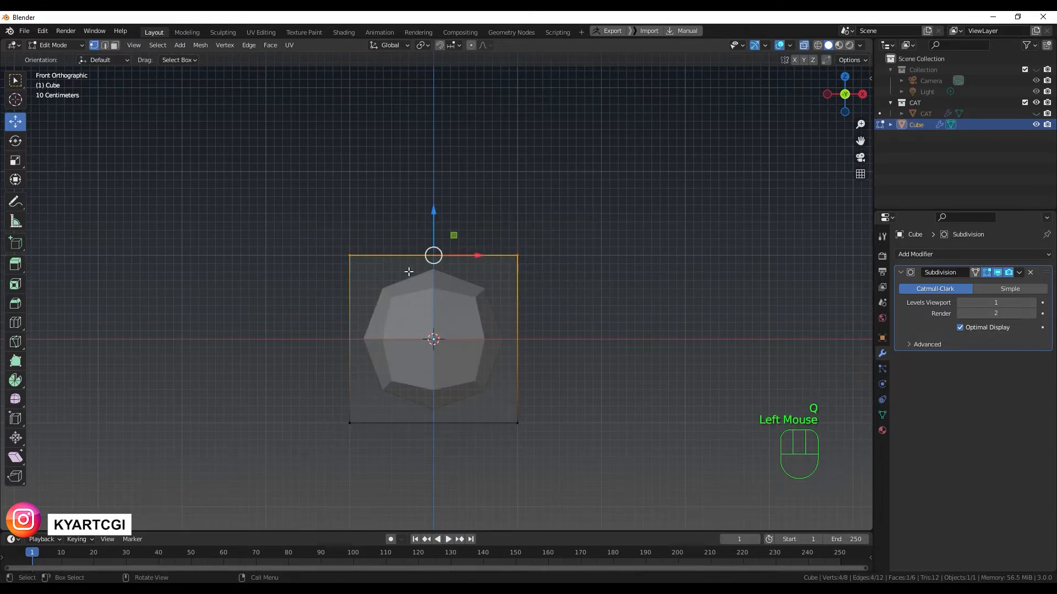
key("g")
key("z")
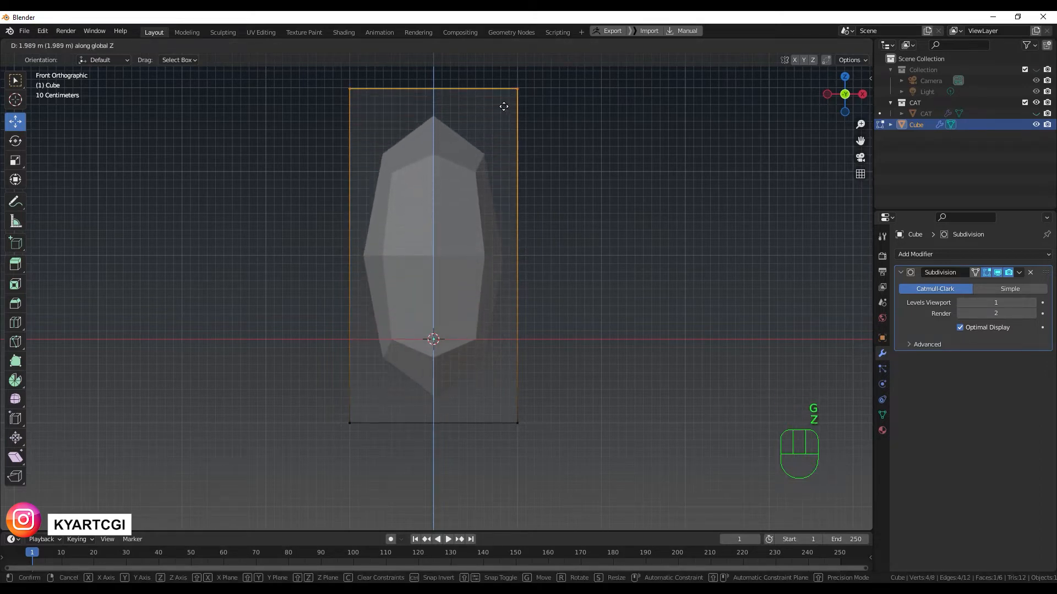
left_click(503, 107)
left_click_drag(276, 394, 580, 472)
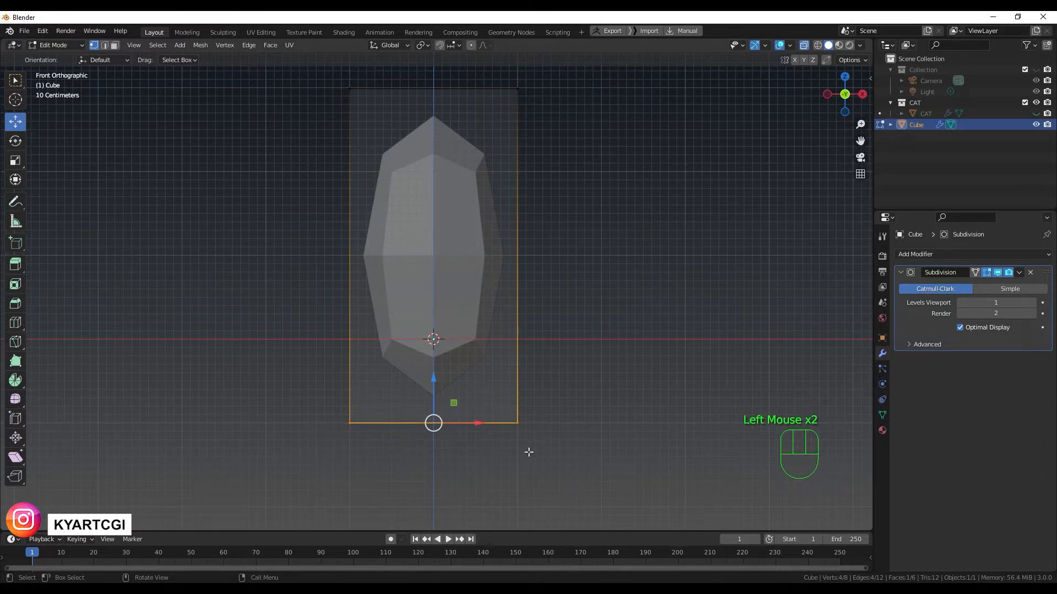
key("g")
key("z")
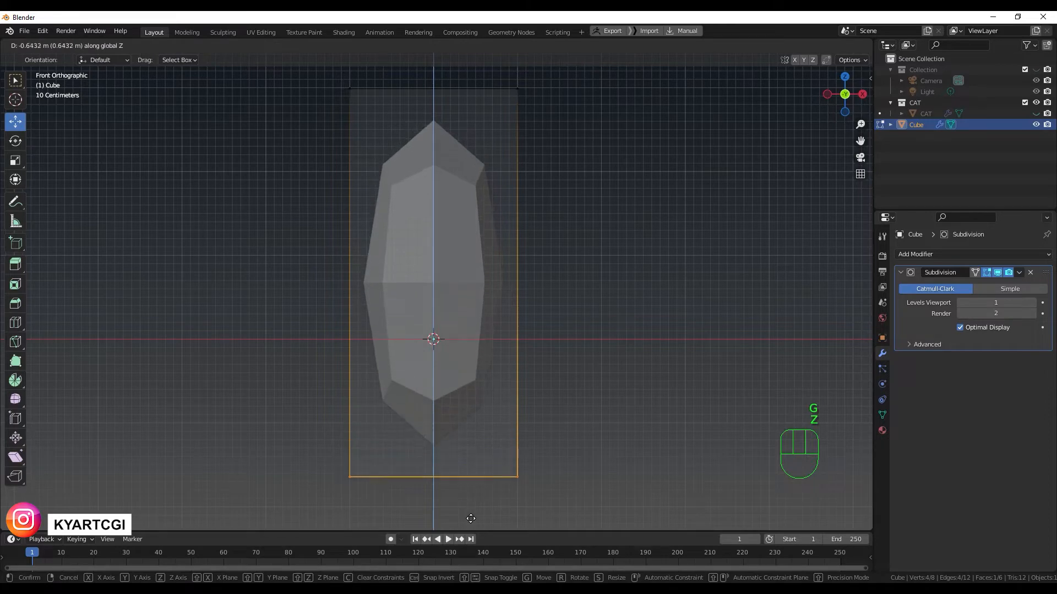
left_click(467, 517)
- Scale the elongated cube's bottom vertices down to about 0.8 so the shape tapers toward the lower end
scroll(497, 394, "down", 1)
scroll(497, 395, "down", 1)
scroll(497, 394, "up", 1)
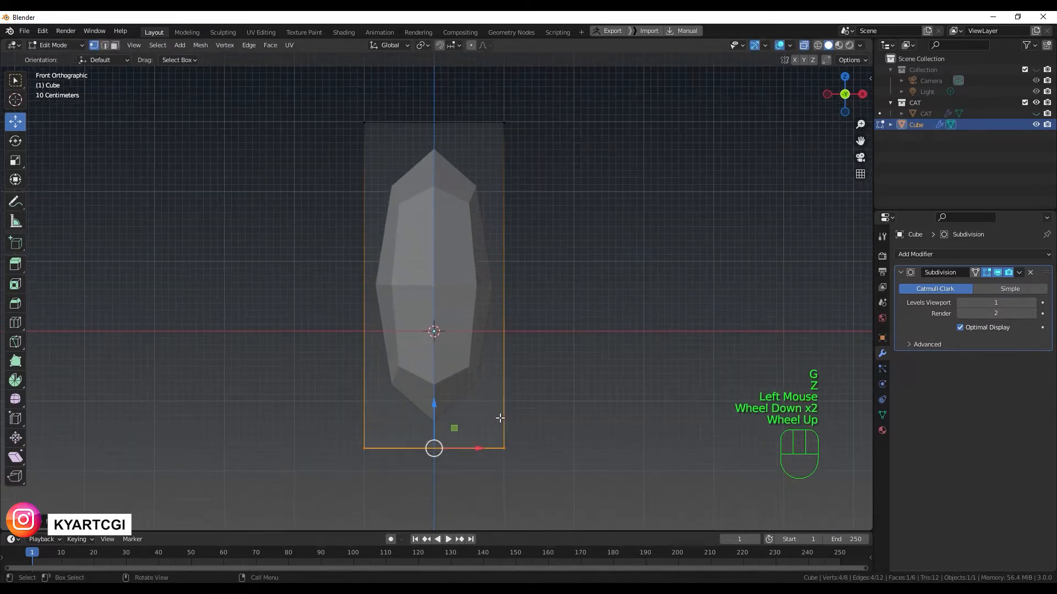
key("s")
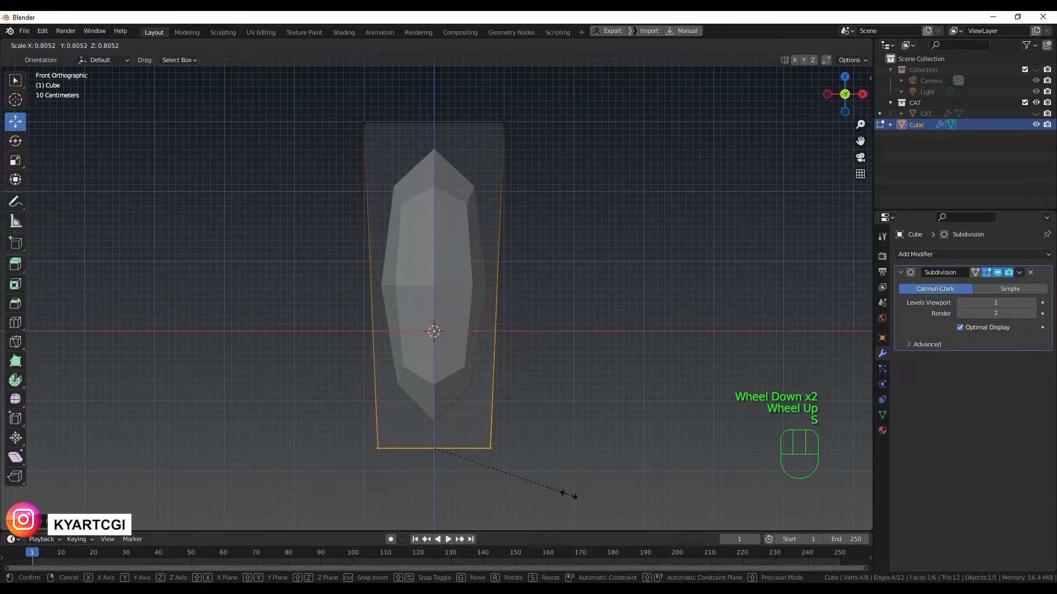
left_click(566, 494)
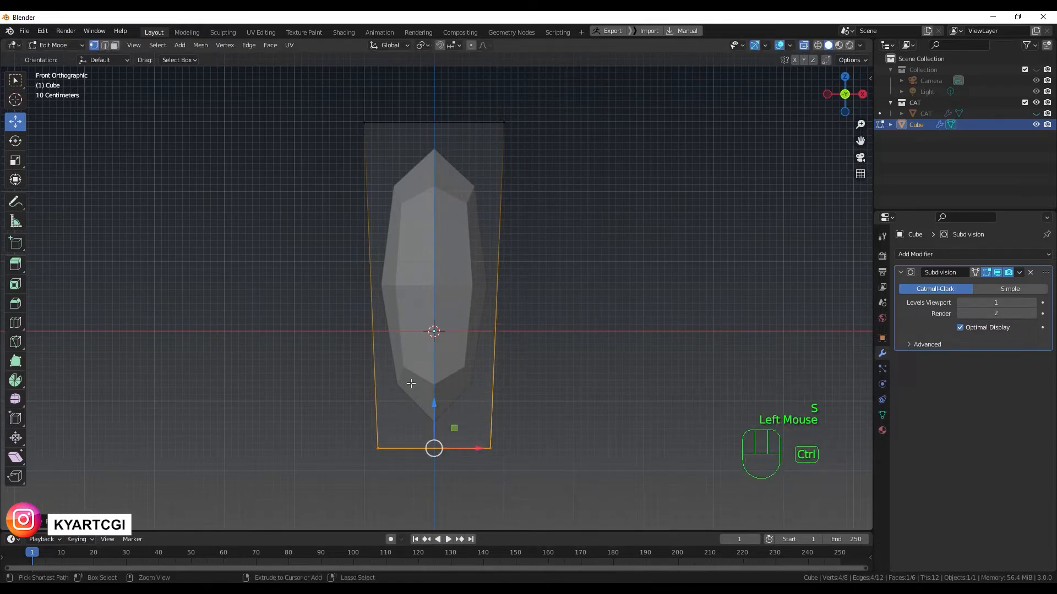
- Add a horizontal edge loop near the lower end of the shape and scale the short bottom section down slightly
key("ctrl+r")
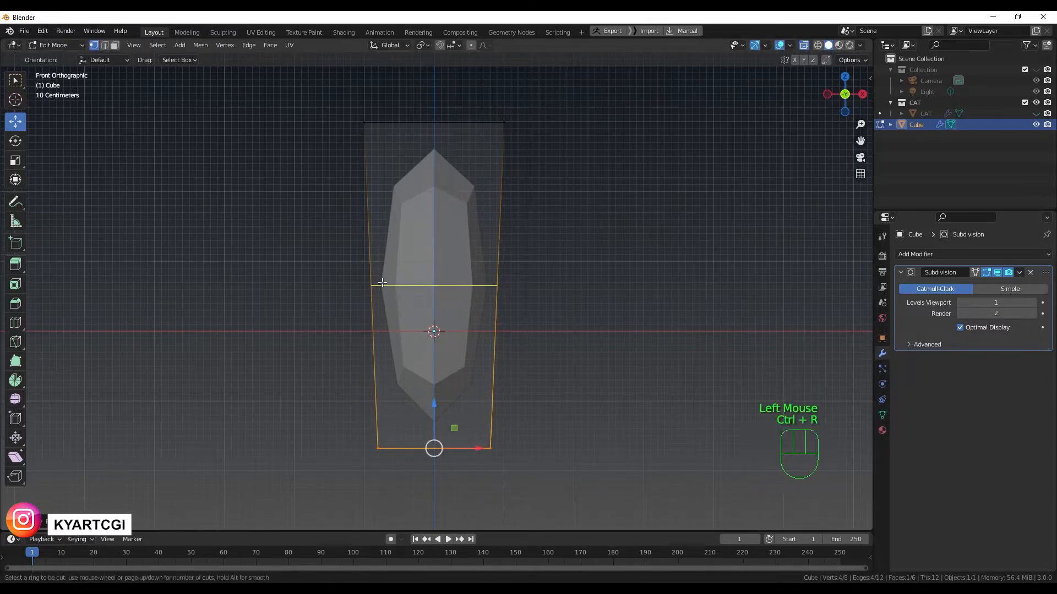
left_click(382, 283)
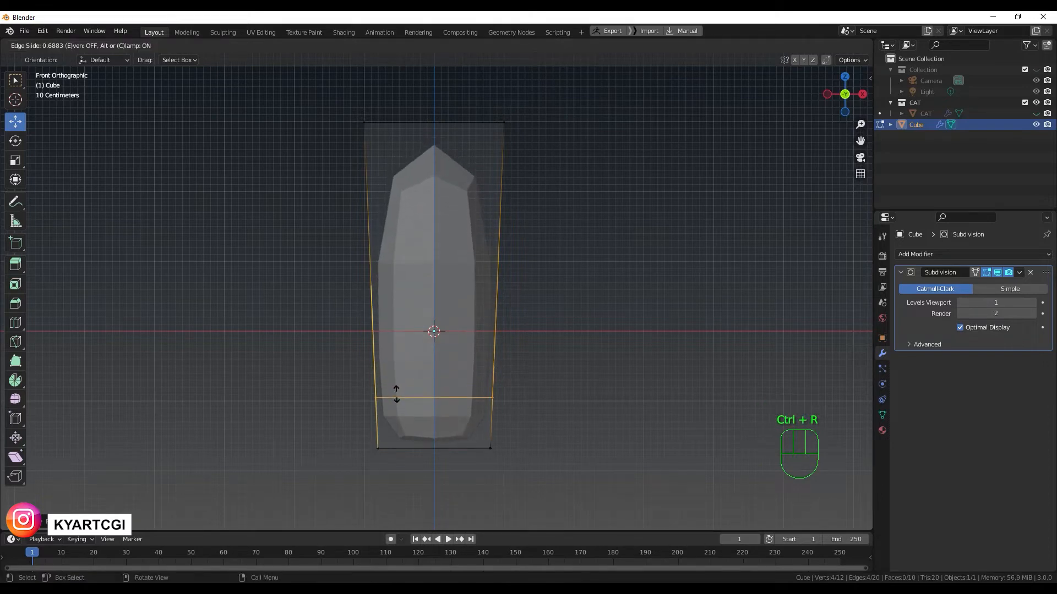
left_click(397, 407)
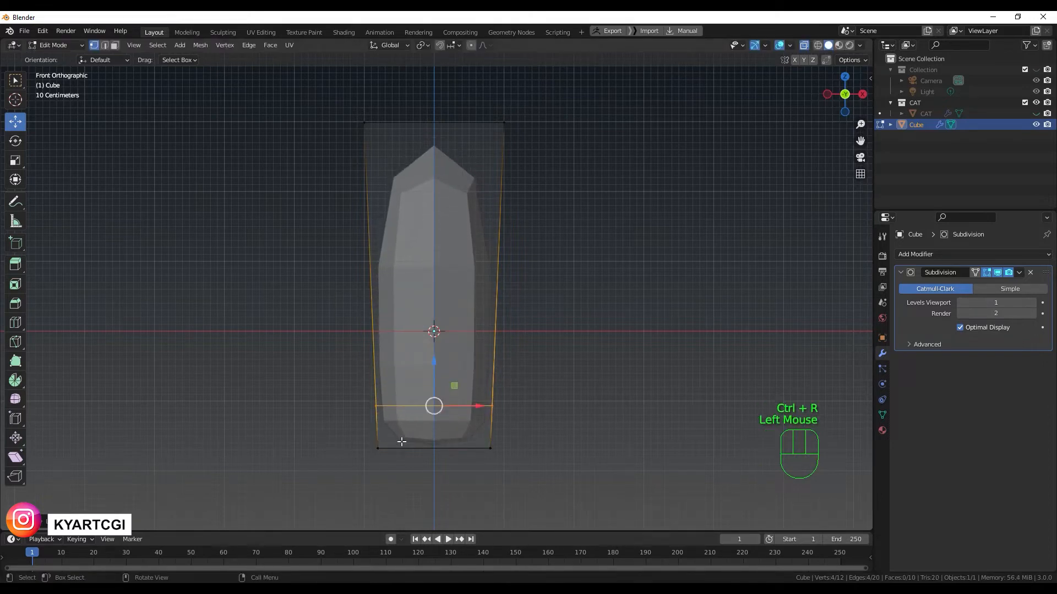
left_click(360, 485)
left_click_drag(360, 484, 557, 360)
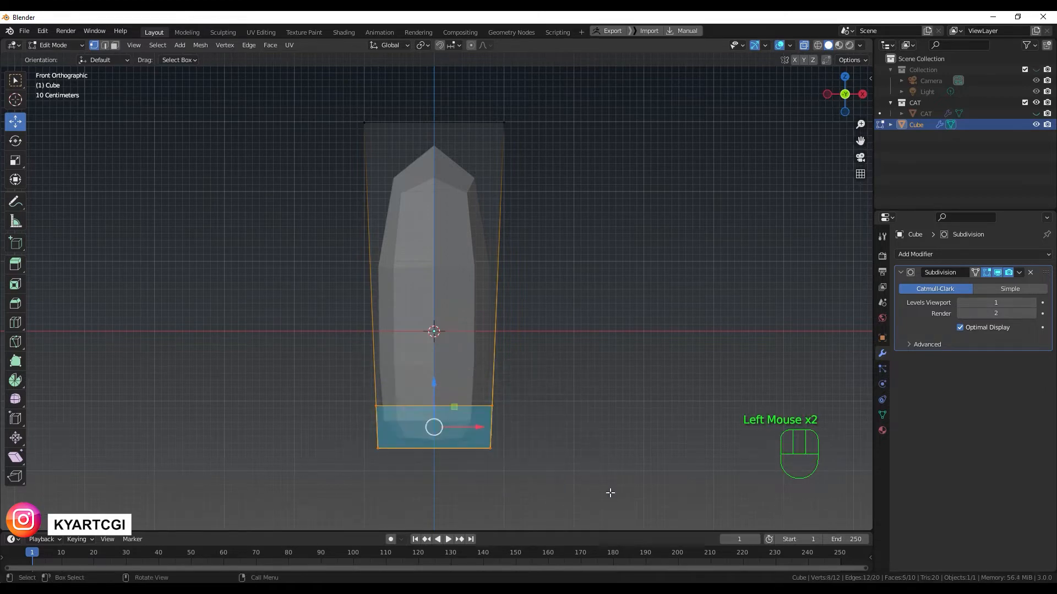
key("s")
left_click(583, 484)
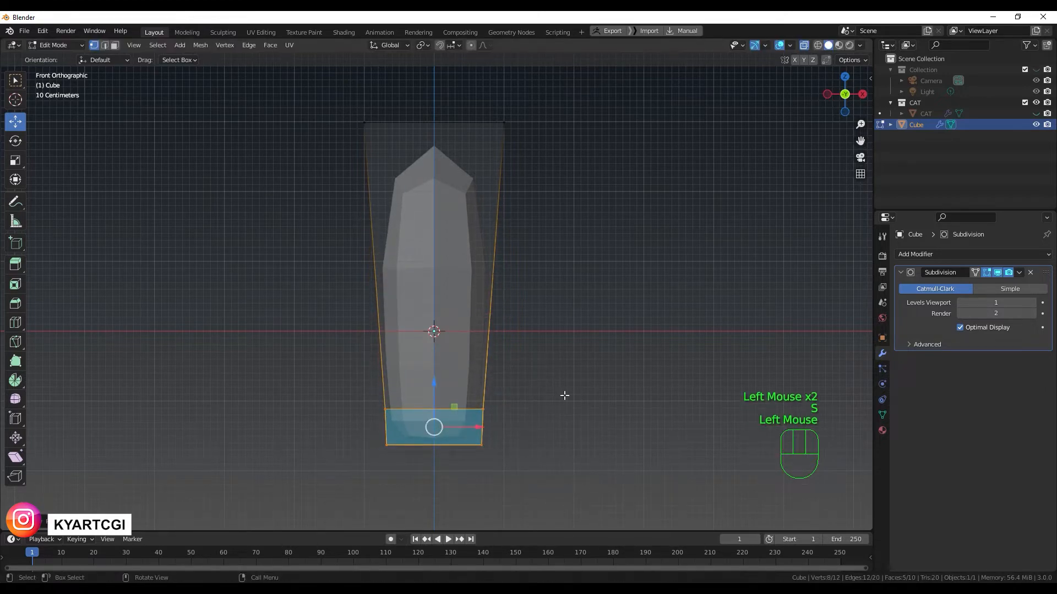
- Scale up the shape's top vertices to flare the upper end, and raise them along Z
left_click_drag(301, 100, 618, 220)
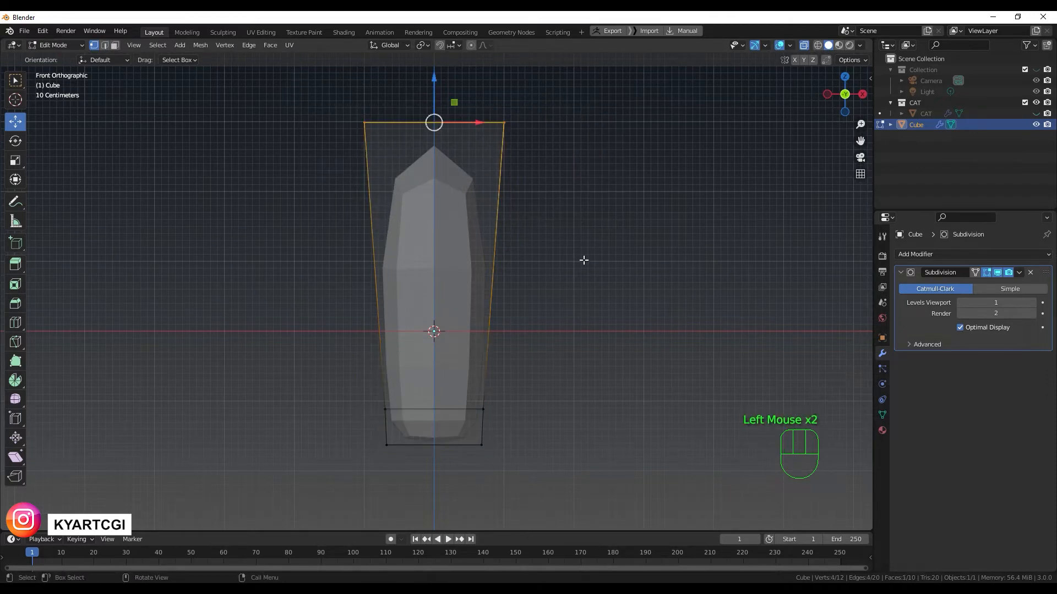
key("s")
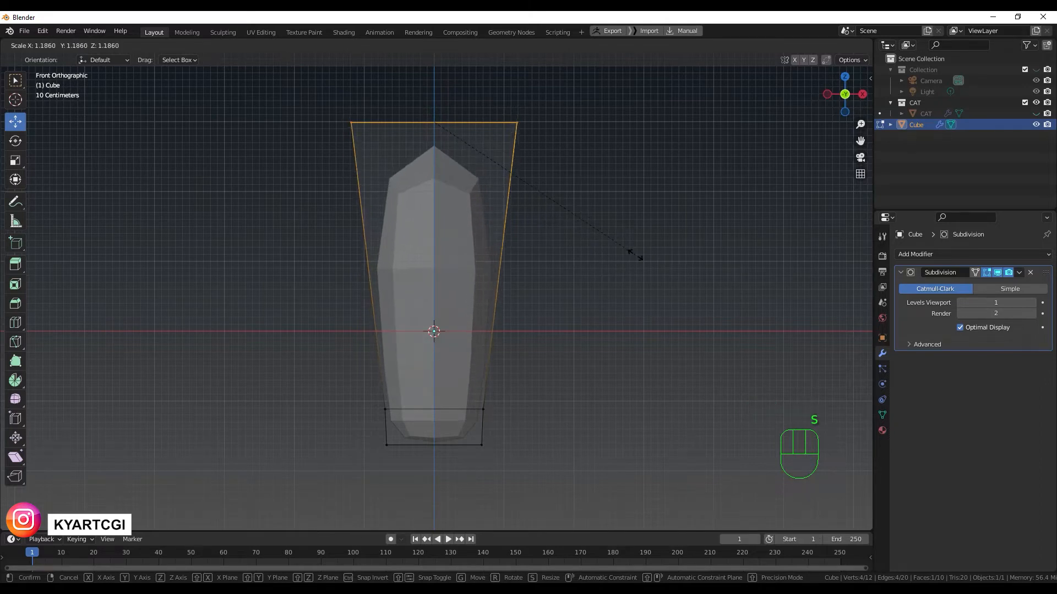
left_click(649, 262)
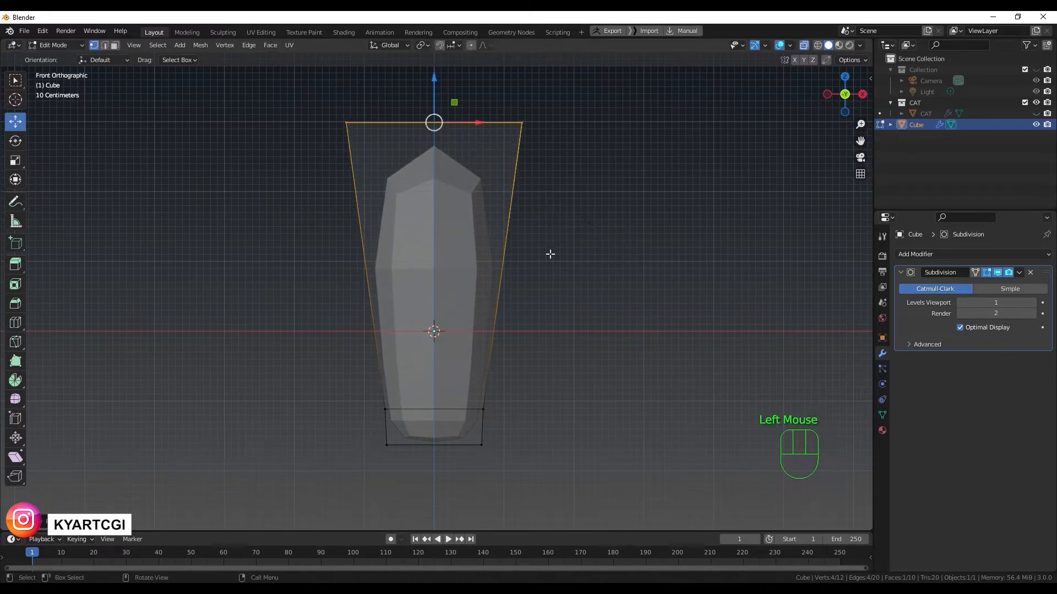
scroll(549, 252, "down", 2)
middle_click_drag(549, 252, 543, 290, "shift")
scroll(544, 290, "up", 2)
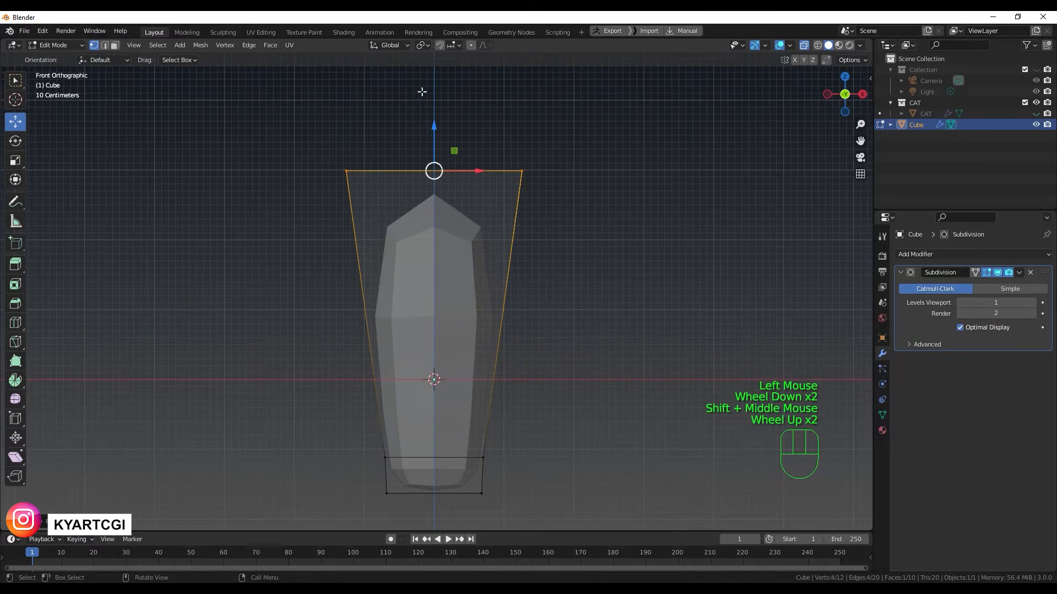
left_click_drag(432, 144, 432, 94)
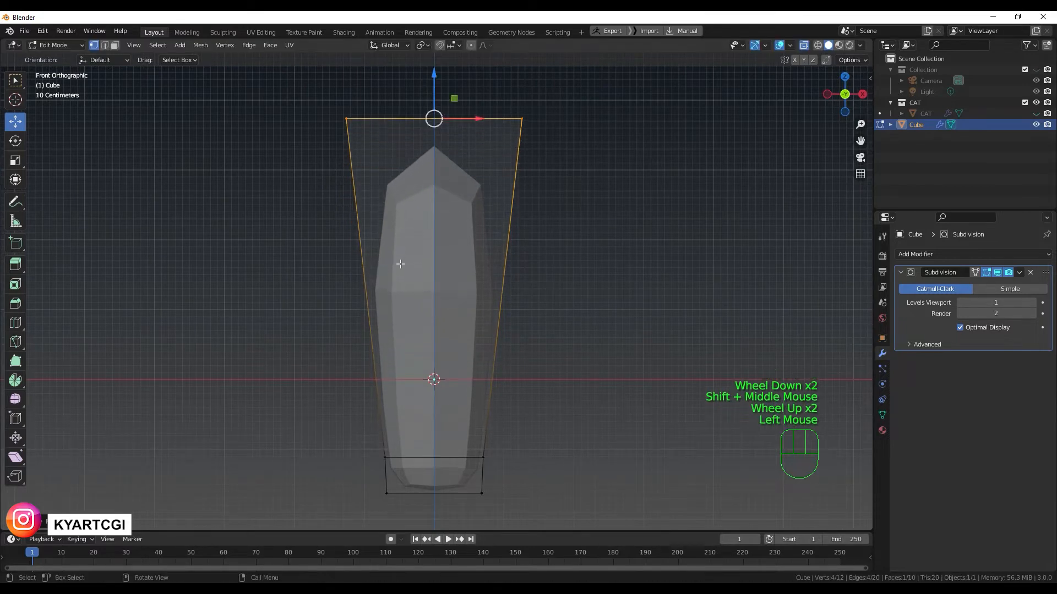
- Add a horizontal edge loop in the upper third of the shape and scale it down to about 0.79
key("ctrl+r")
left_click(400, 264)
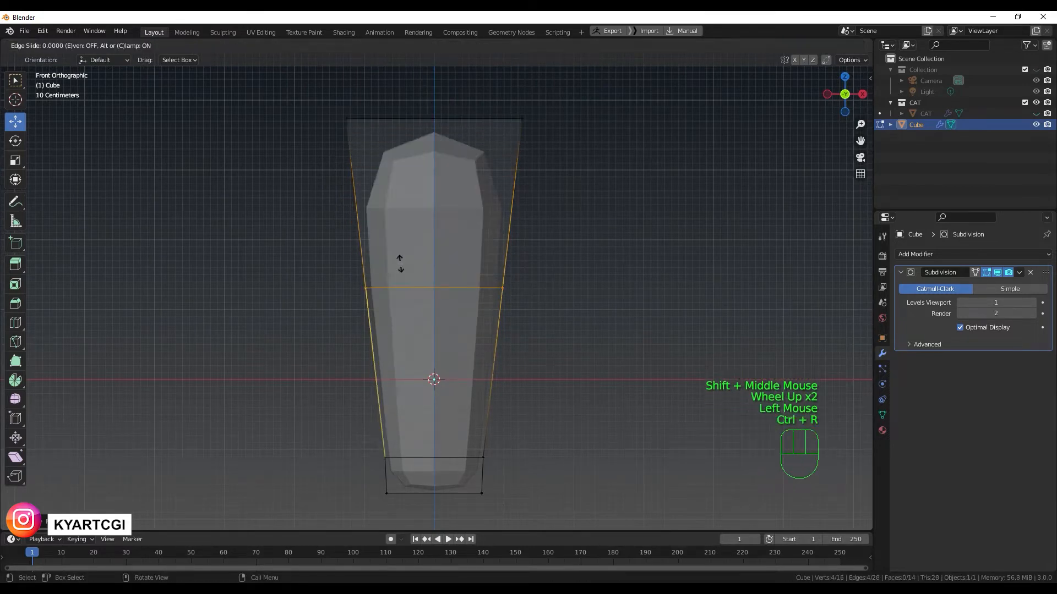
left_click(398, 207)
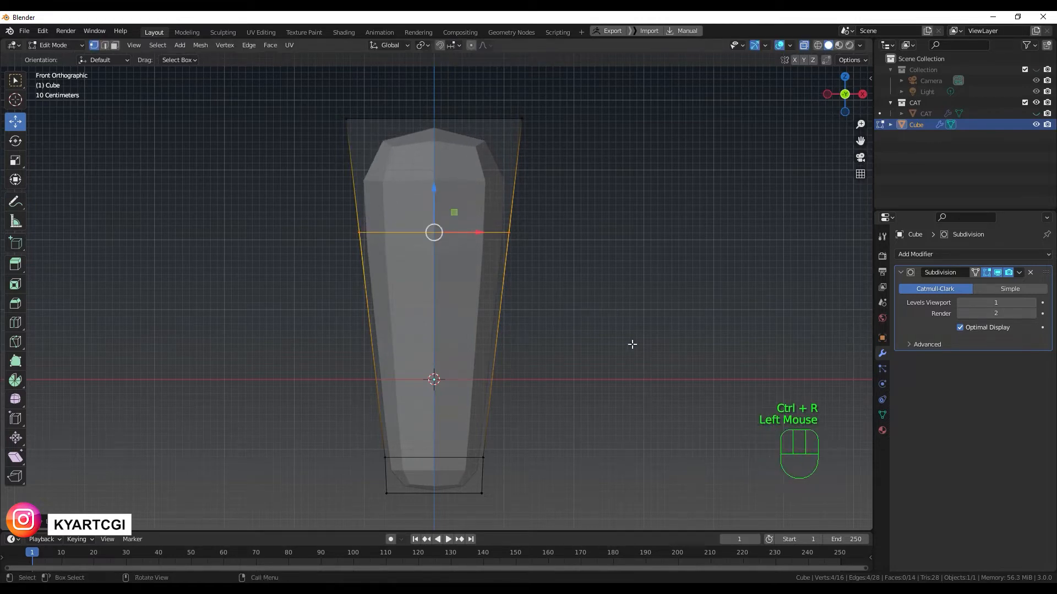
key("s")
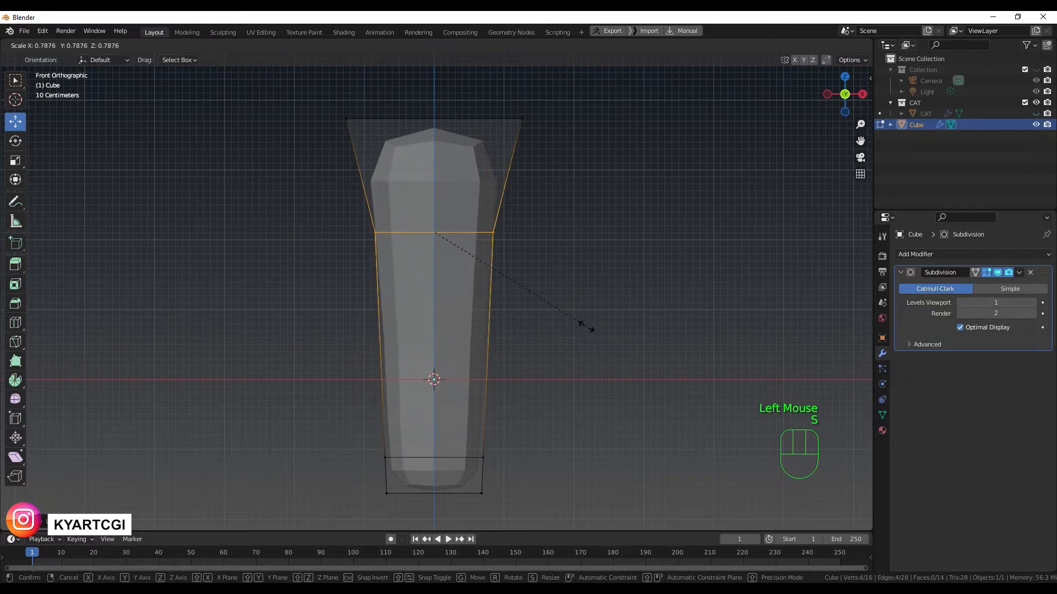
left_click(588, 324)
mouse_move(588, 260)
middle_mouse_down()
mouse_move(507, 283)
mouse_move(449, 282)
mouse_move(559, 283)
mouse_move(577, 263)
middle_mouse_up()
scroll(577, 264, "down", 2)
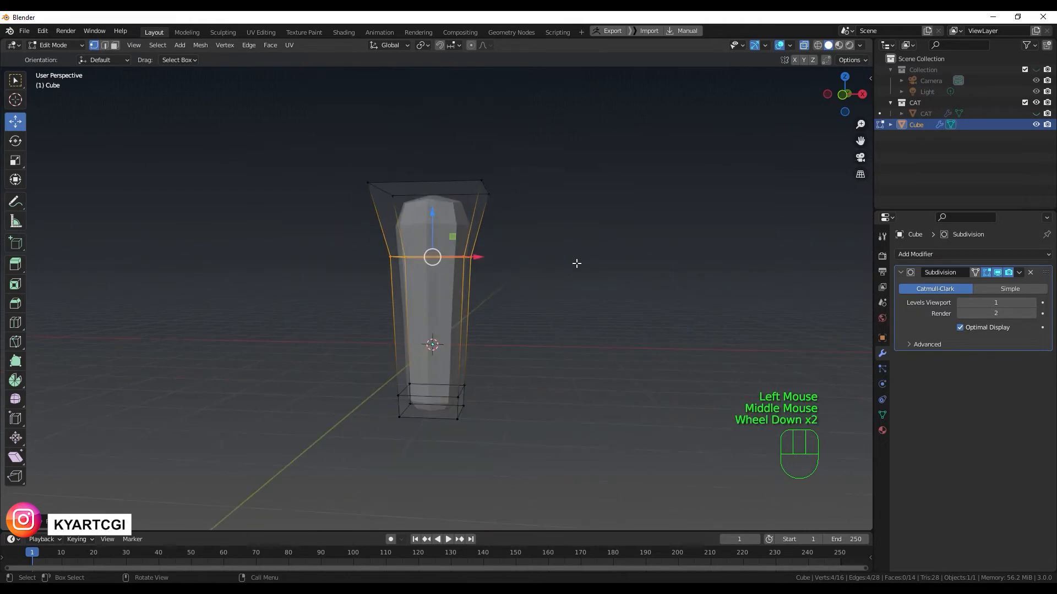
- Narrow the edge loop below the flared top a little further in the front view
middle_click_drag(546, 319, 526, 370)
key("KP_1")
scroll(537, 326, "up", 2)
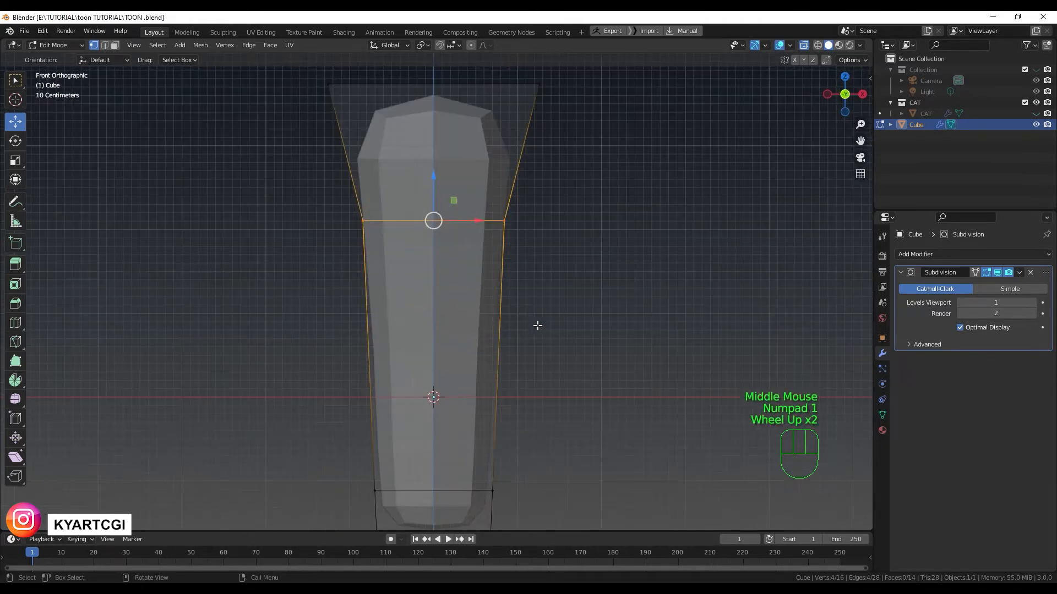
middle_click_drag(537, 325, 564, 415, "shift")
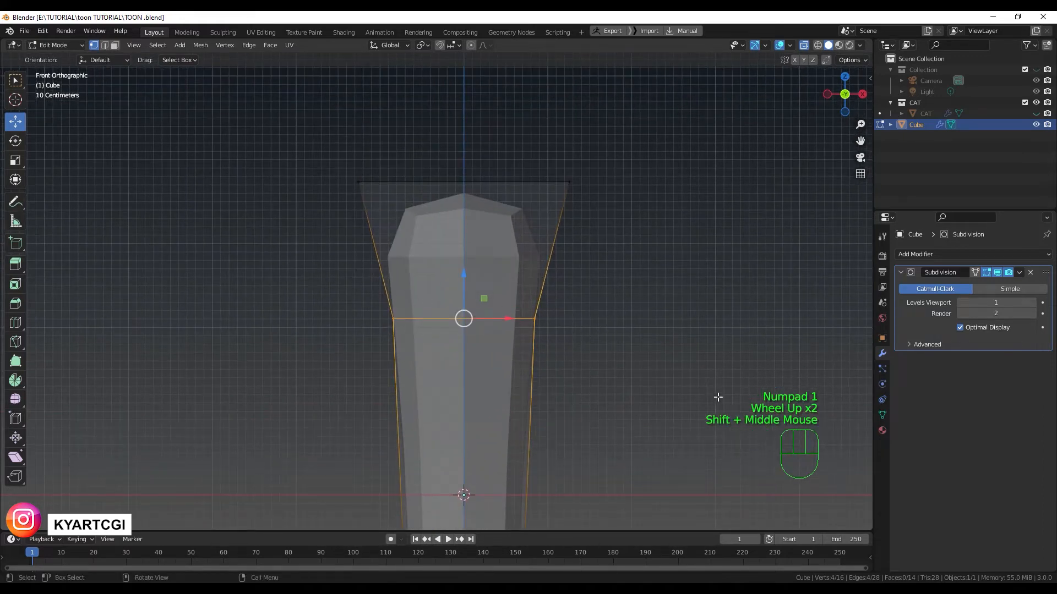
key("s")
left_click(655, 380)
- Select both bottom vertex rows and scale the lower end section down further
scroll(547, 371, "down", 2)
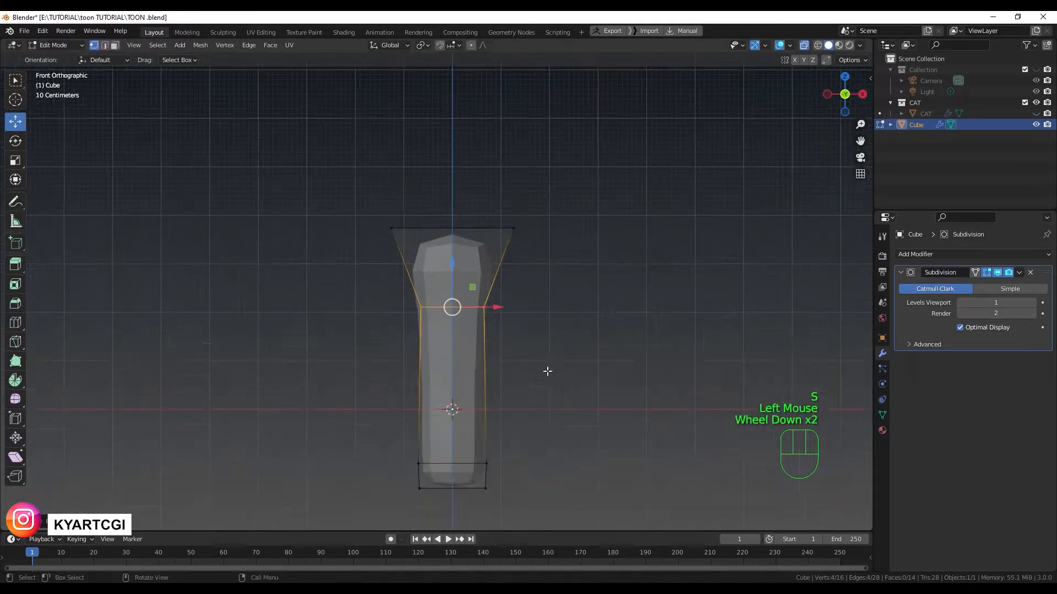
scroll(512, 420, "up", 2)
middle_click_drag(530, 385, 553, 230, "shift")
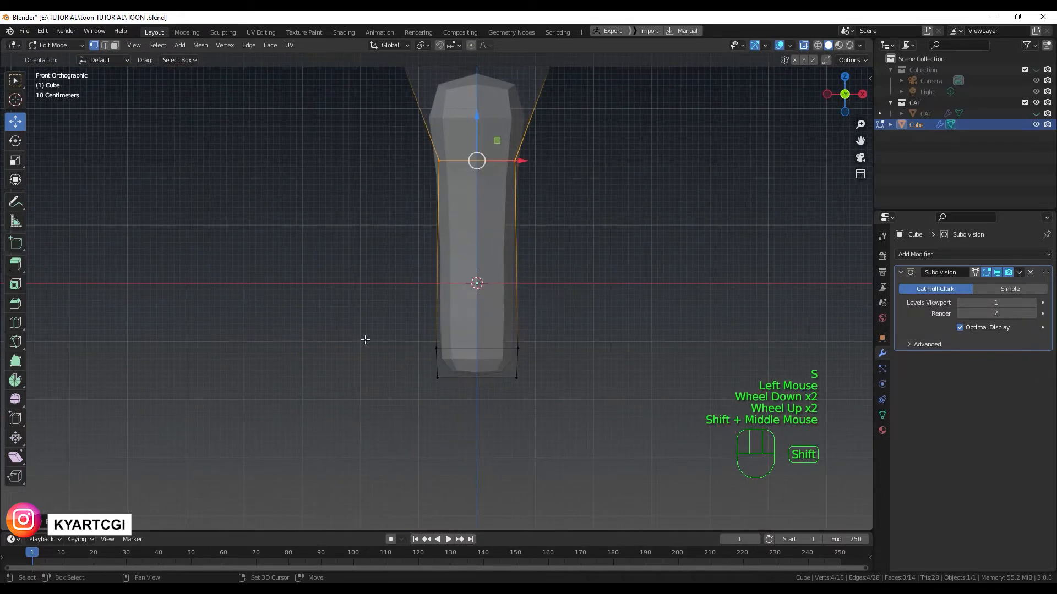
left_click_drag(360, 340, 685, 446)
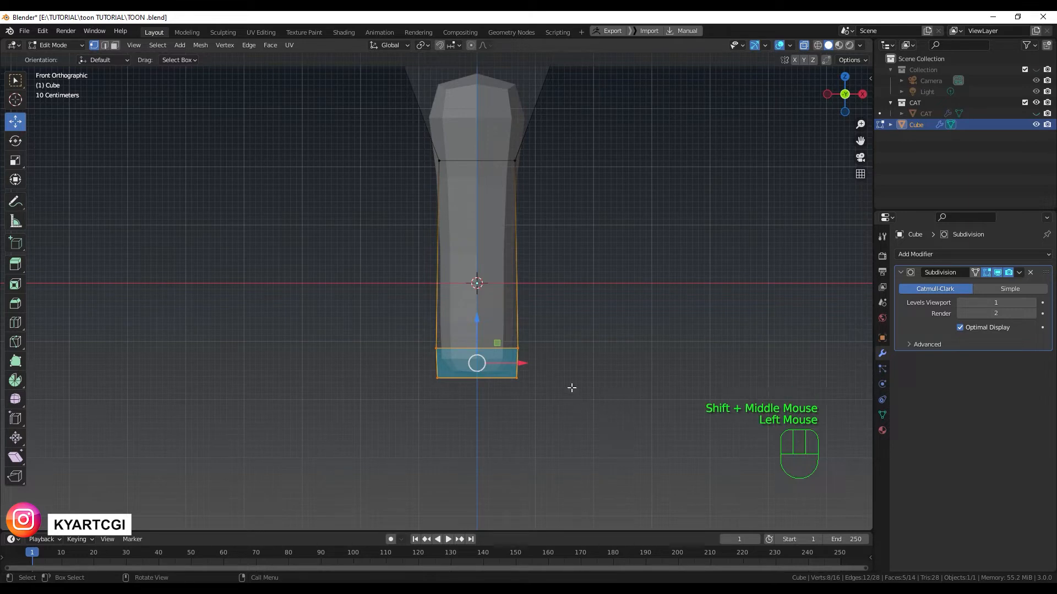
key("s")
left_click(614, 420)
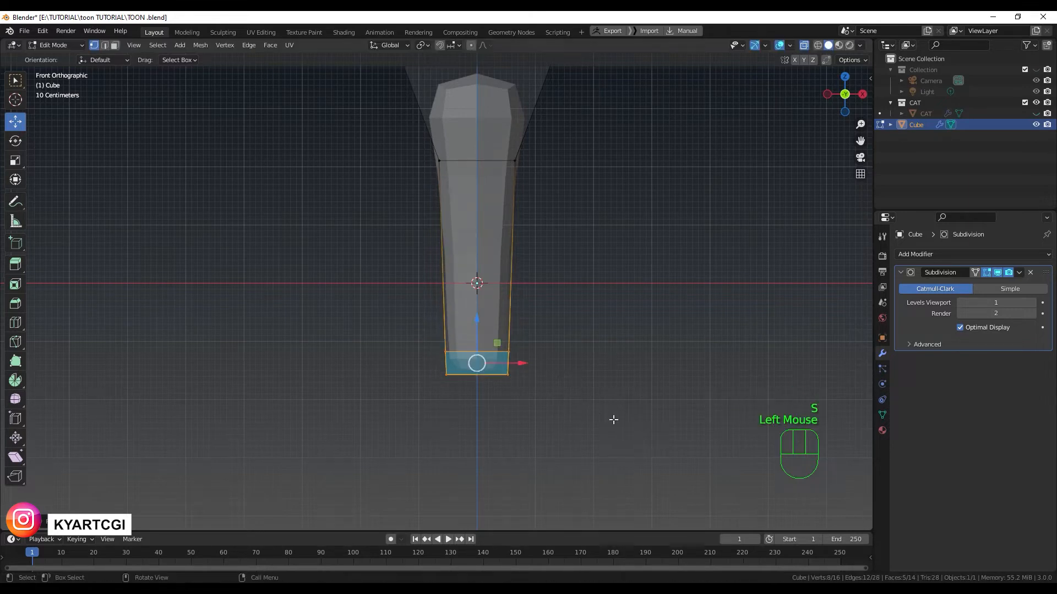
- Add a centred edge loop in the long middle section and scale it down slightly along Y
middle_click_drag(614, 255, 507, 364, "shift")
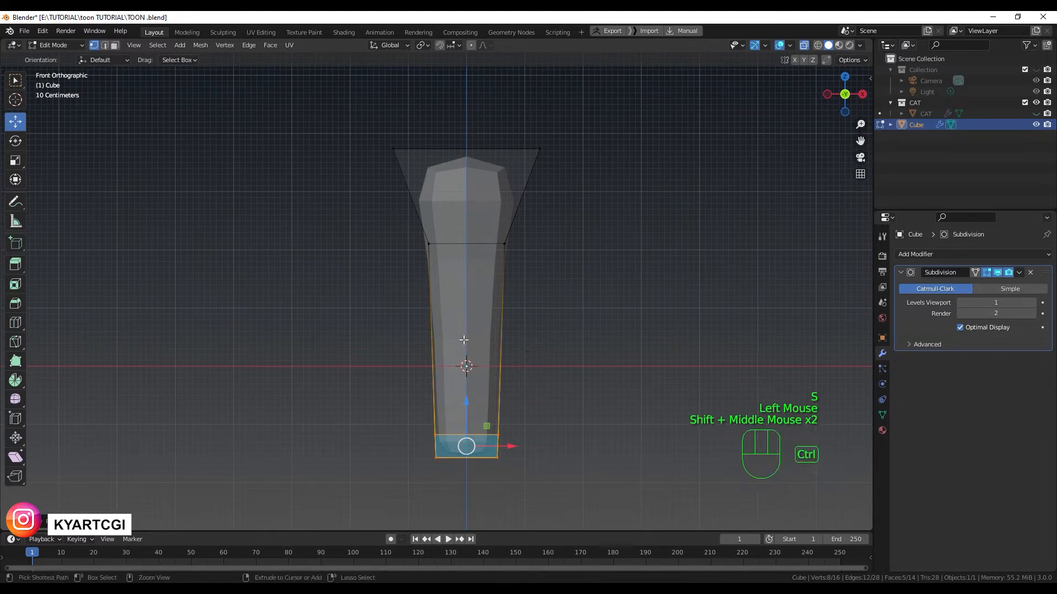
key("ctrl+r")
left_click(464, 340)
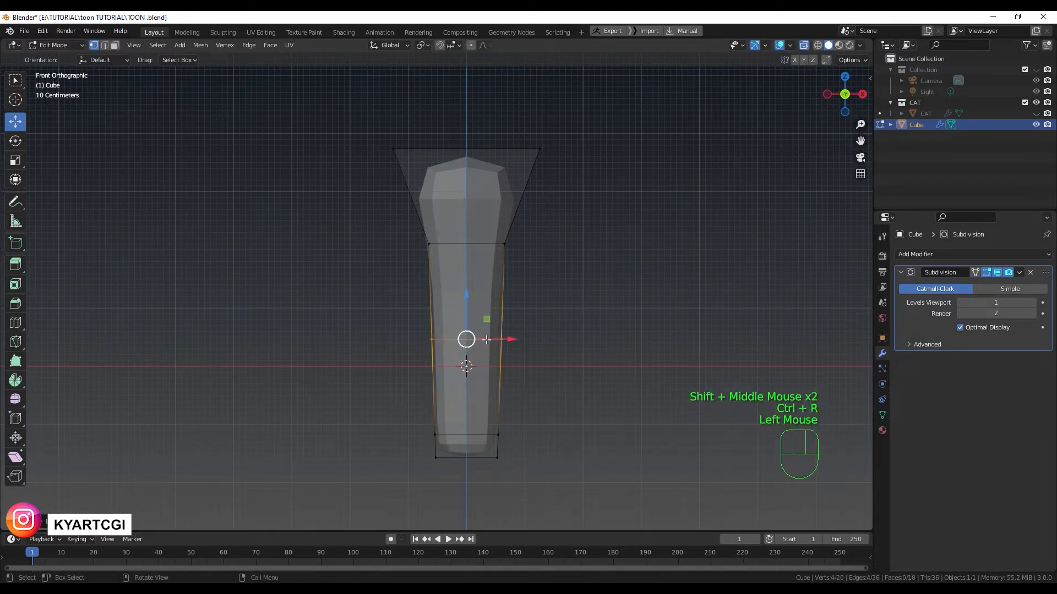
middle_click_drag(567, 262, 566, 339, "shift")
key("KP_3")
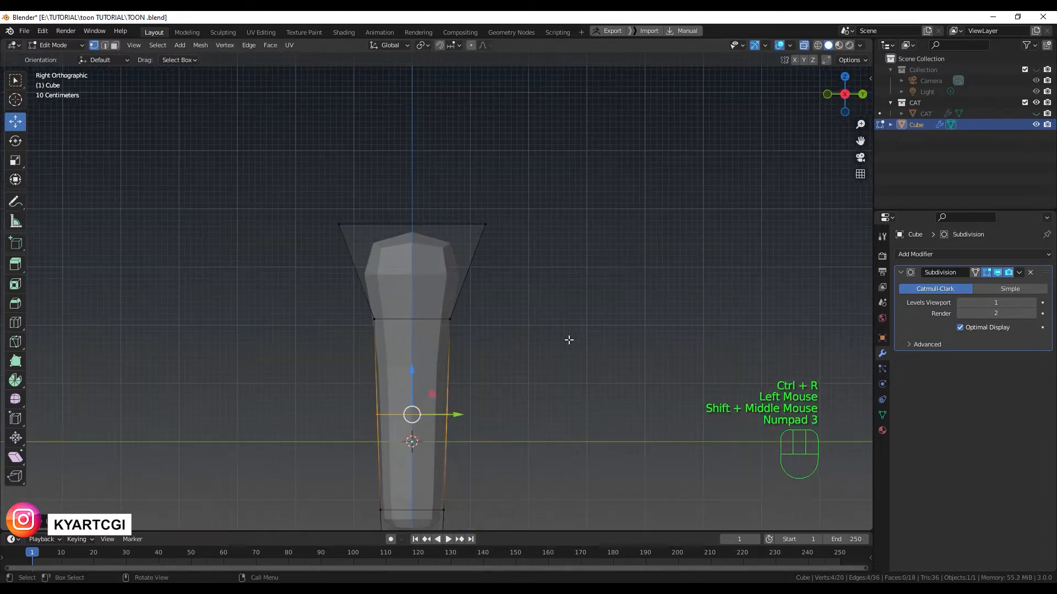
scroll(515, 364, "down", 2)
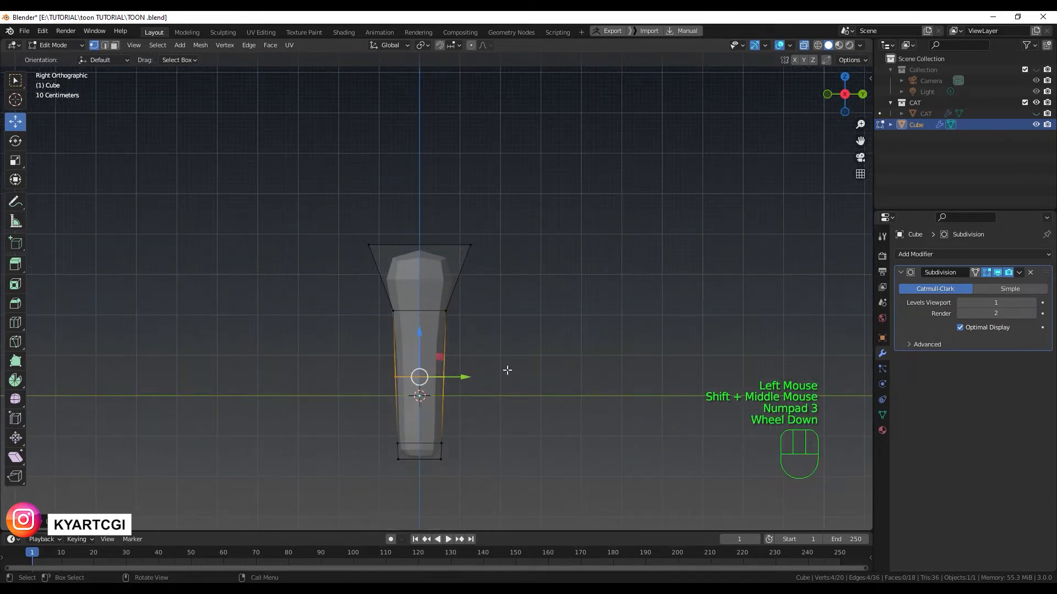
left_click(15, 161)
left_click(461, 378)
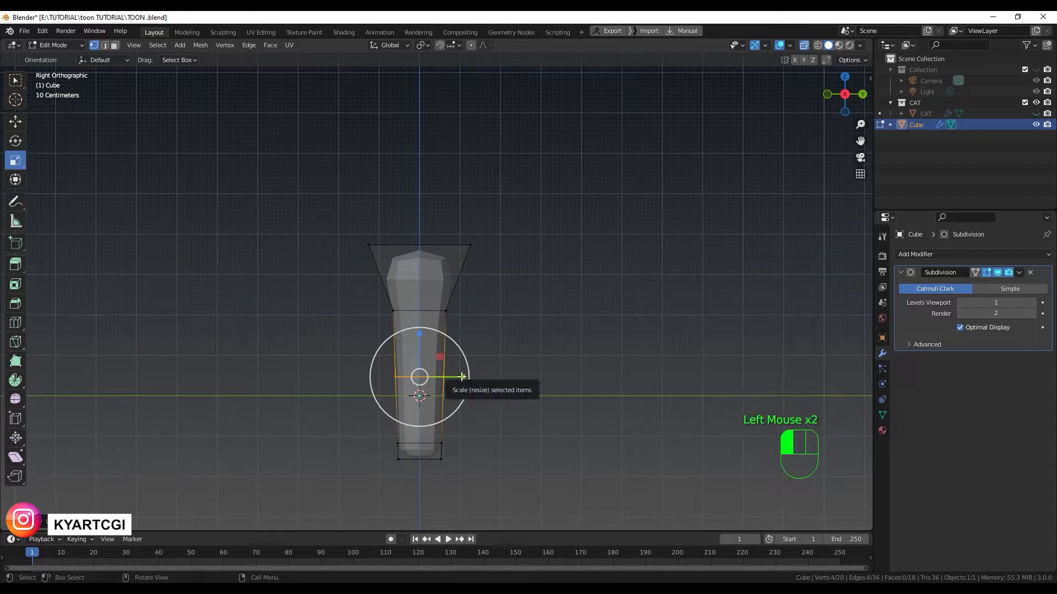
left_click_drag(461, 378, 456, 377)
- Select the whole mesh and flatten it slightly along Y
key("a")
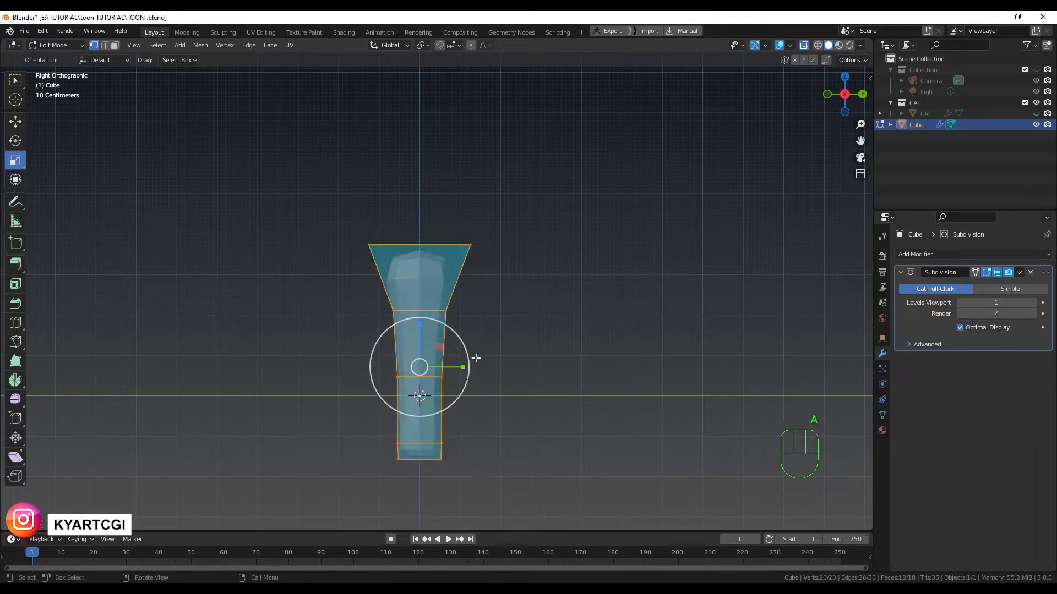
left_click_drag(461, 368, 456, 368)
middle_click_drag(503, 302, 596, 321)
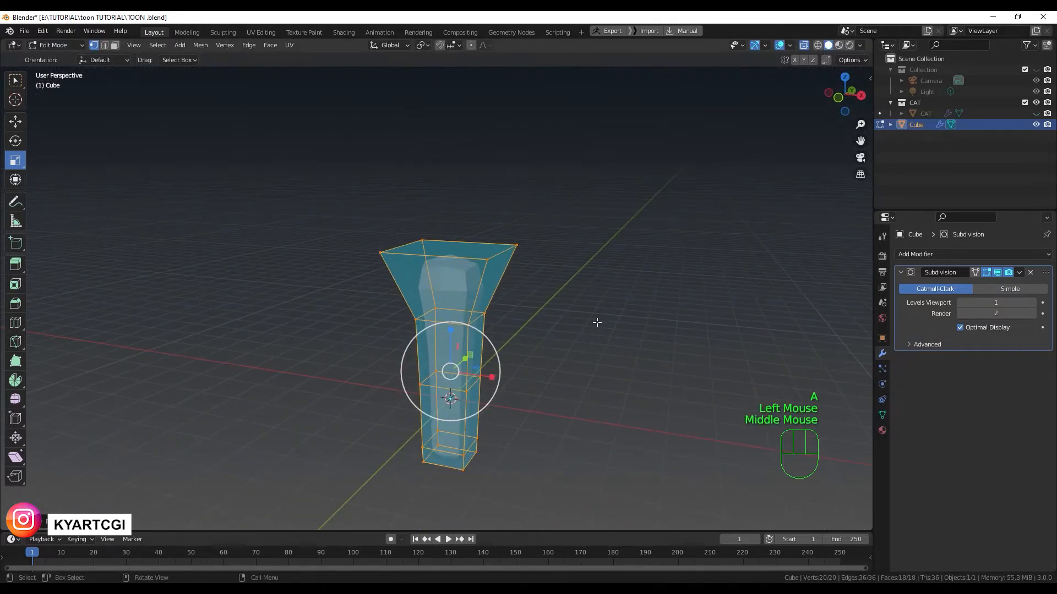
- Deselect the mesh and, in the front view, add a vertical edge loop slid partway toward the +X side
key("KP_1")
scroll(480, 299, "up", 2)
left_click(479, 300)
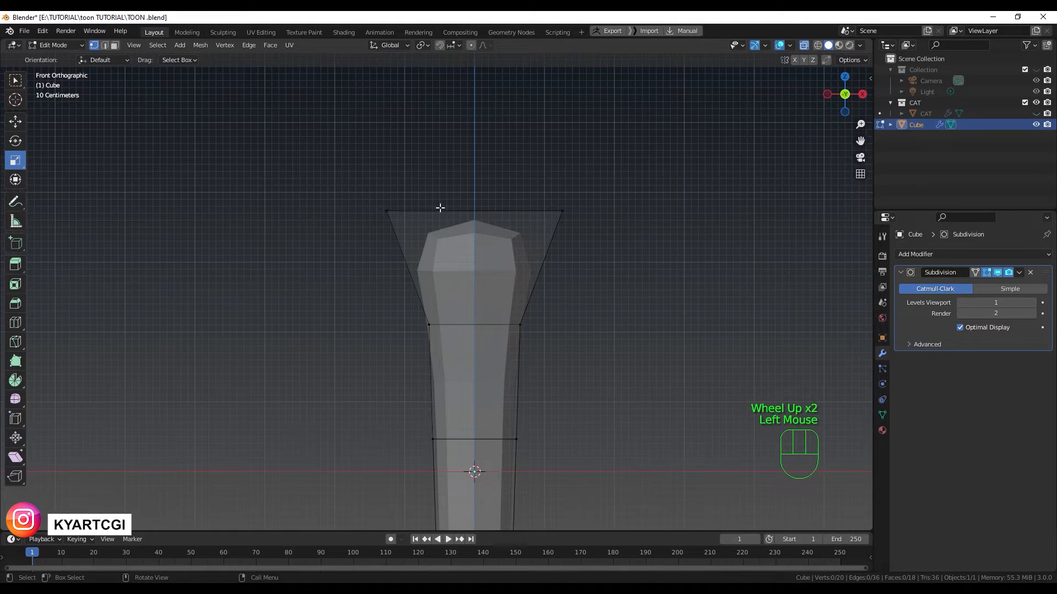
key("ctrl")
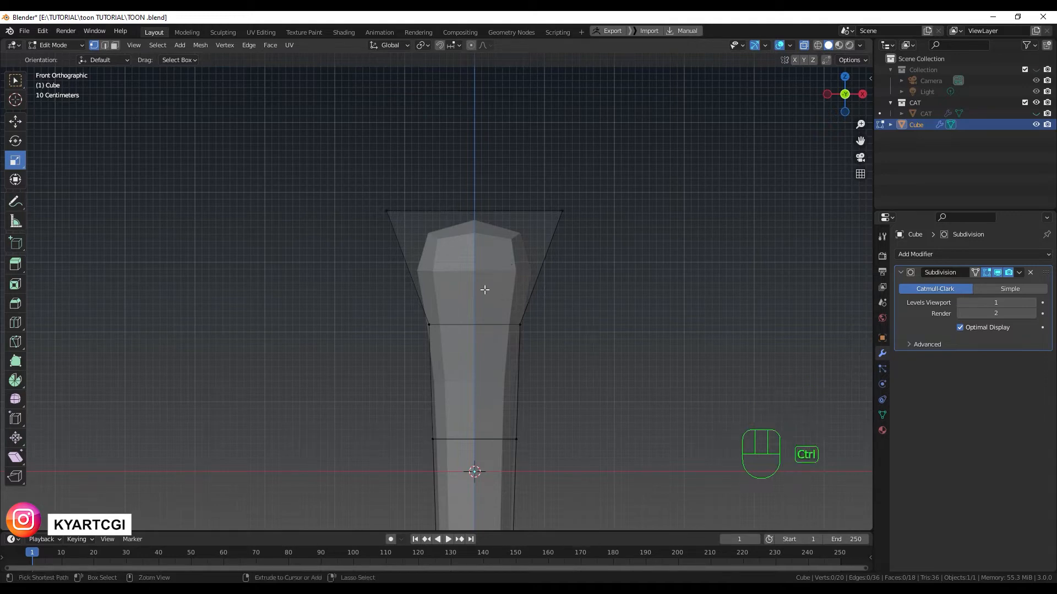
key("ctrl+r")
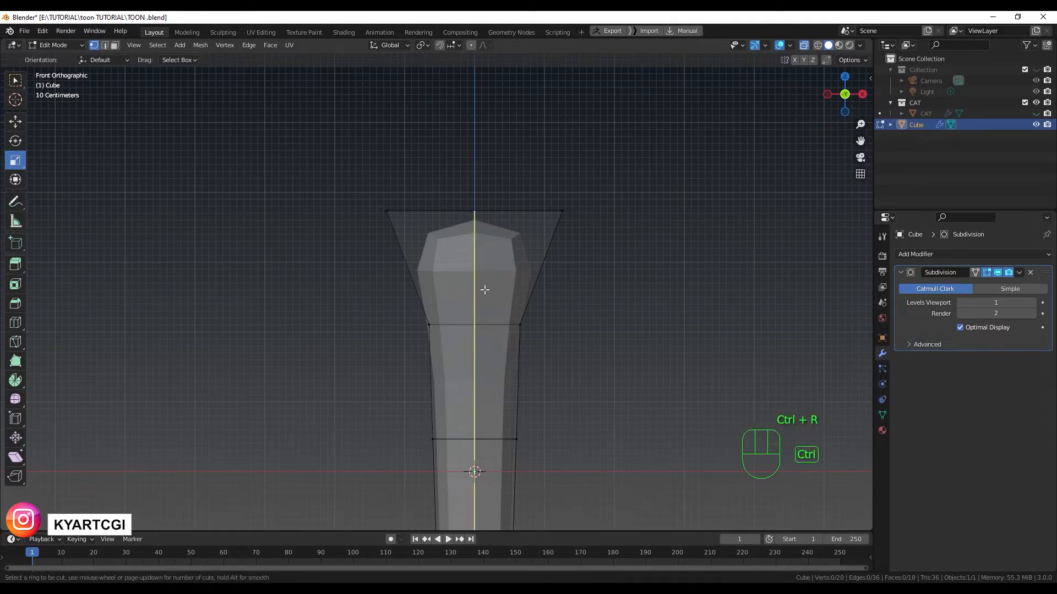
left_click(484, 289)
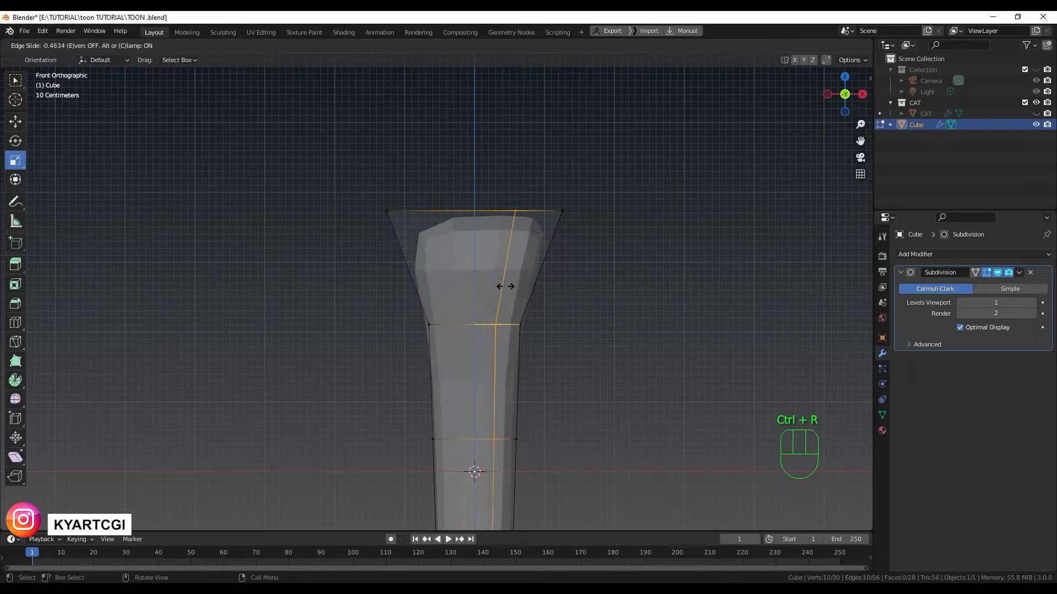
left_click(499, 287)
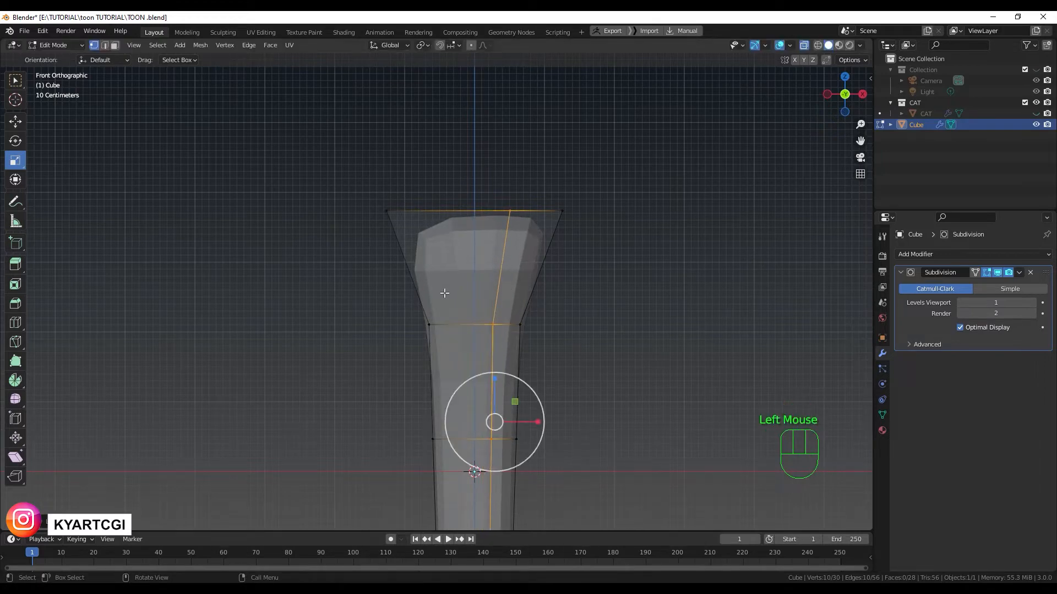
- Add a second vertical edge loop to the limb, slid slightly toward the -X side
key("ctrl+r")
left_click(445, 293)
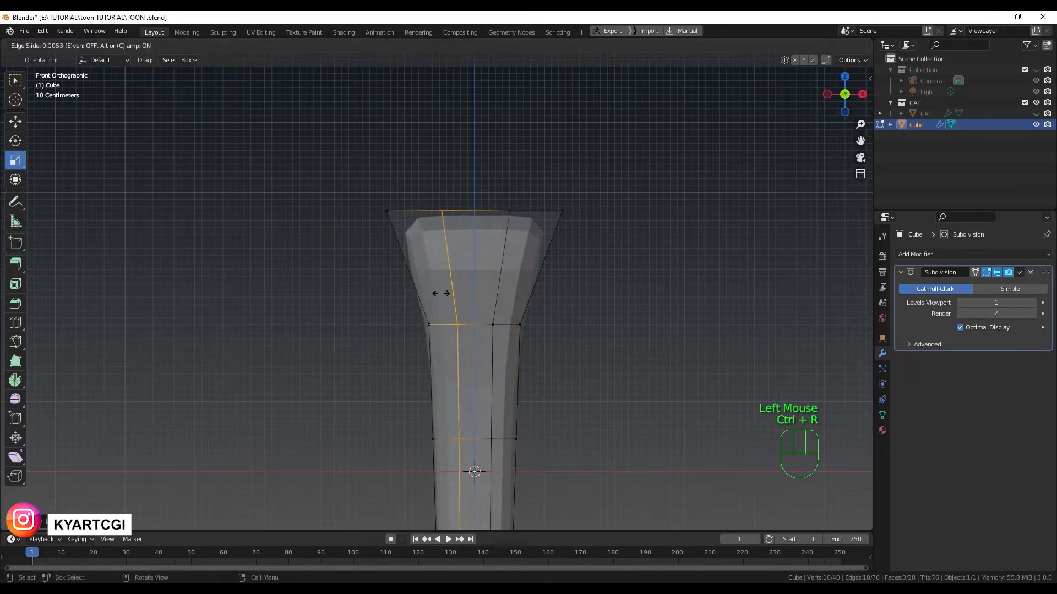
left_click(470, 294)
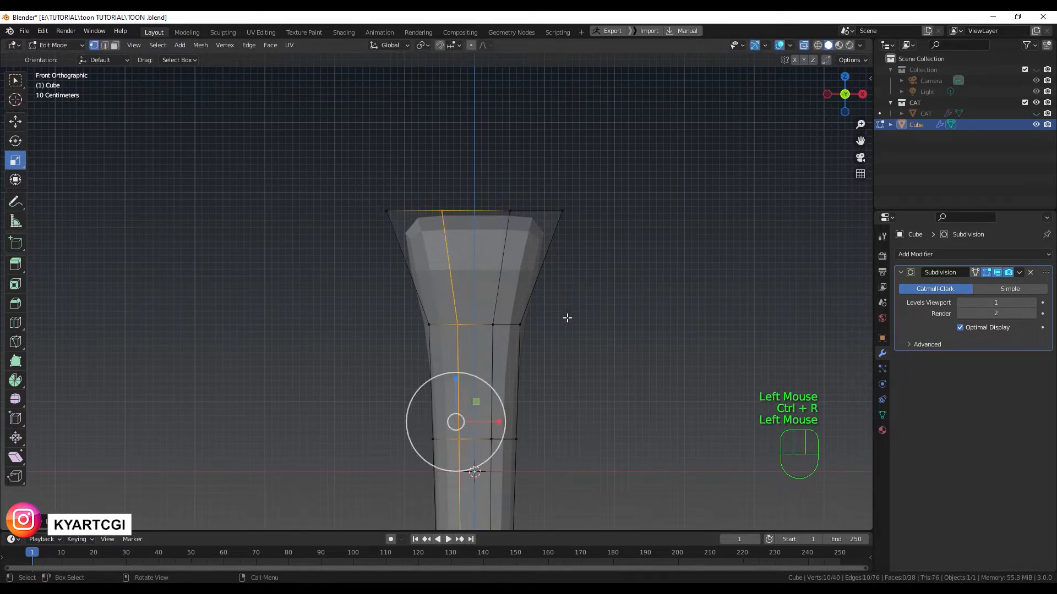
- In the right side view, add a centred vertical edge loop running through the limb
key("KP_3")
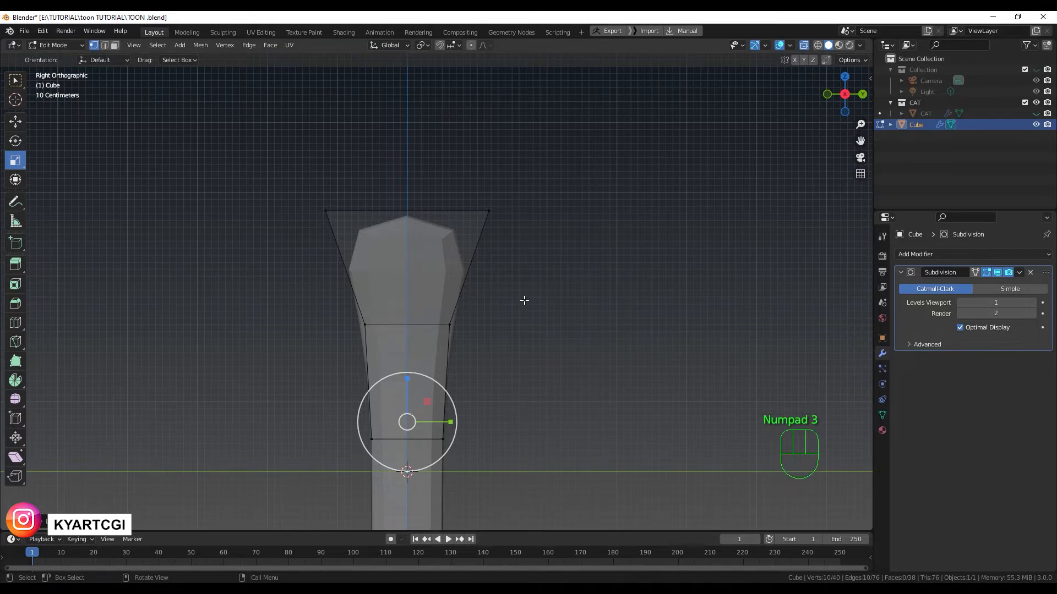
mouse_move(524, 300)
middle_mouse_down()
mouse_move(564, 337)
mouse_move(561, 368)
mouse_move(537, 311)
middle_mouse_up()
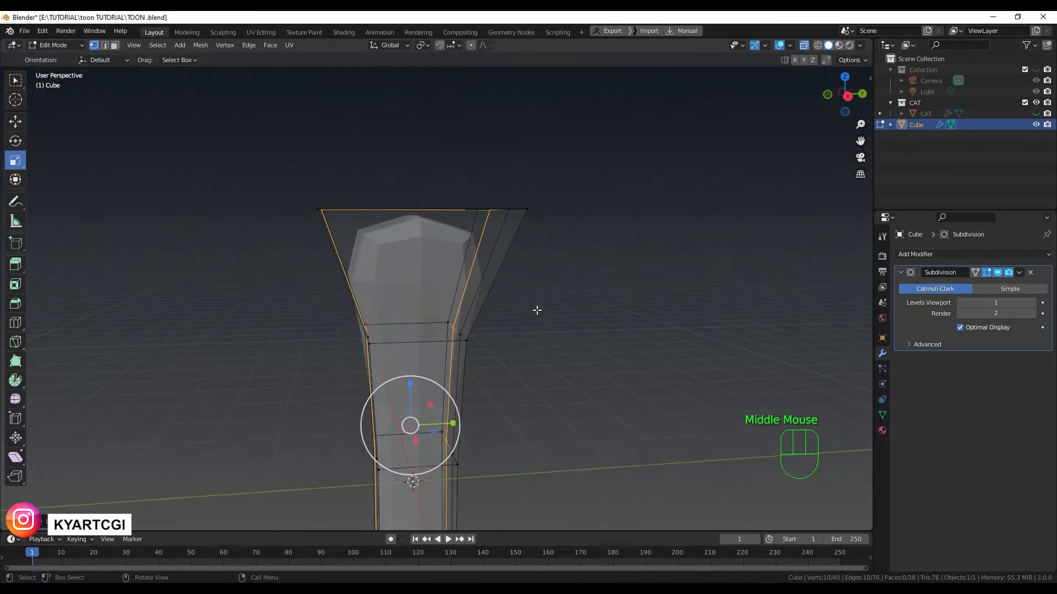
key("KP_3")
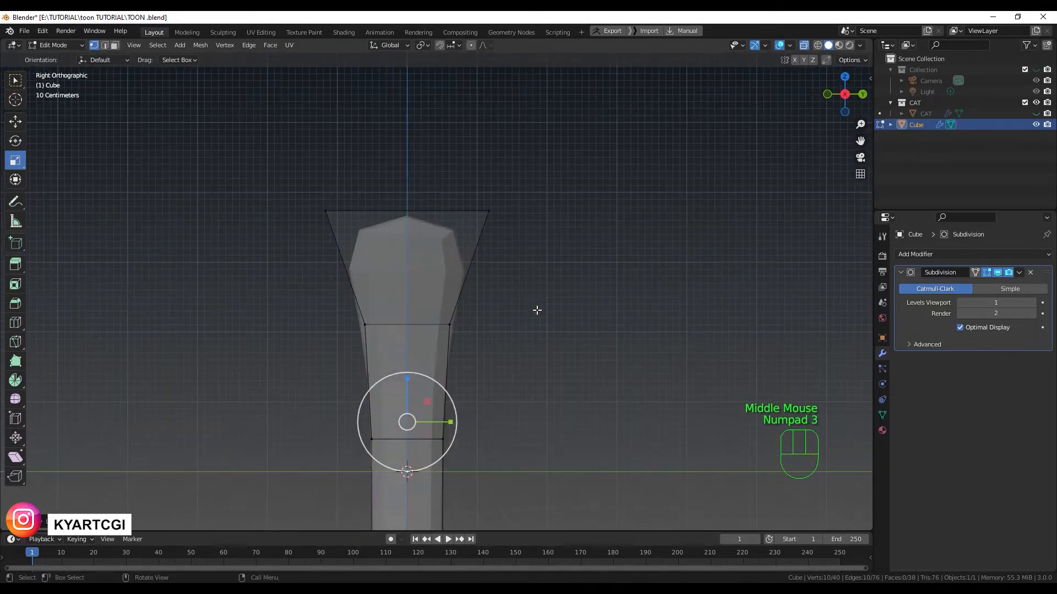
key("ctrl+r")
left_click(421, 346)
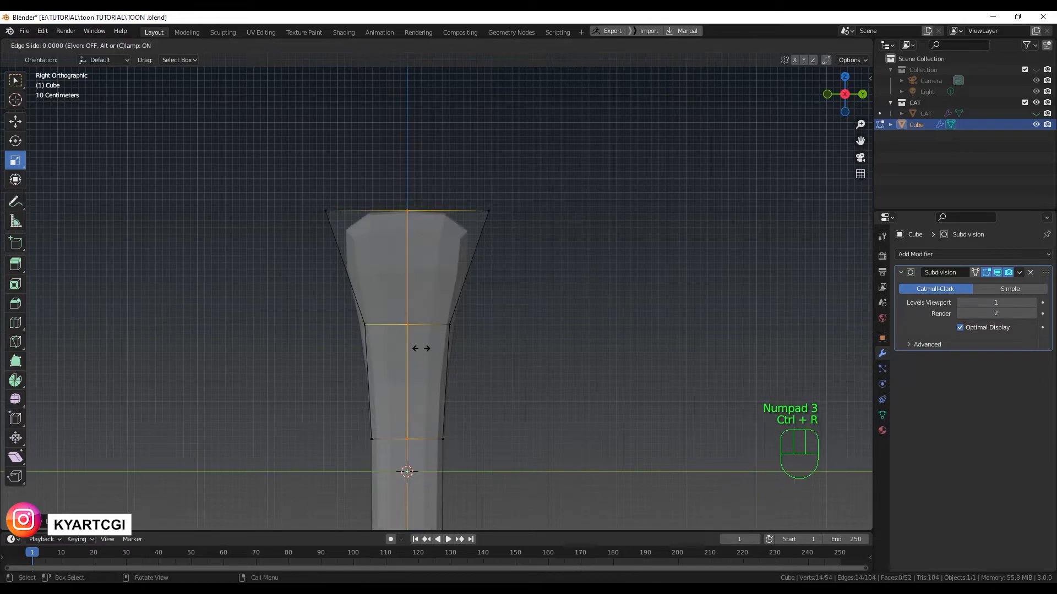
left_click(421, 348)
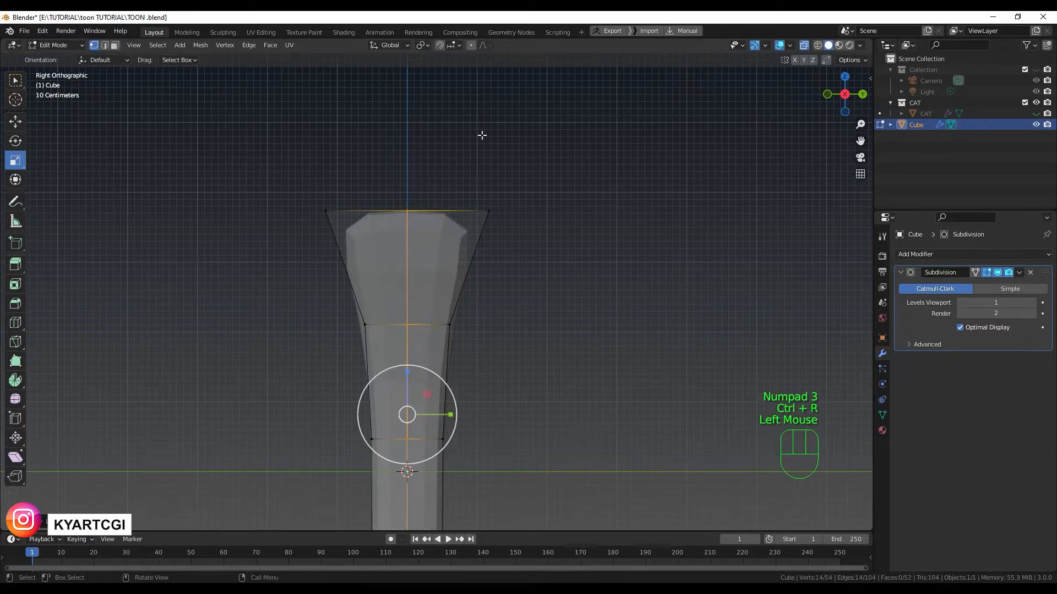
- Enable proportional editing, select the middle vertex row of the upper end, and raise it along Z with a small influence radius to form a peak
left_click(471, 45)
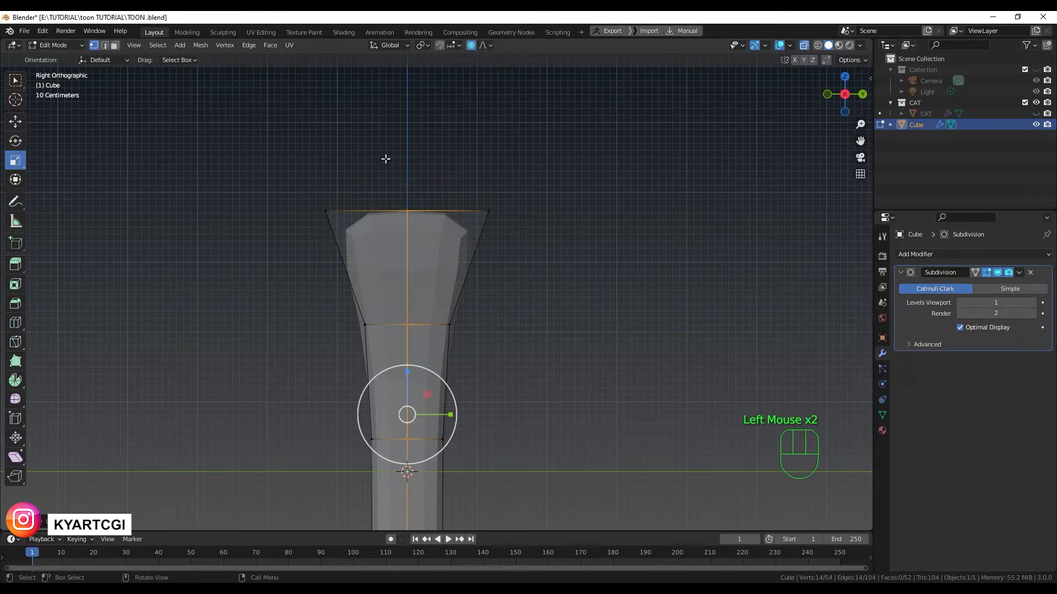
left_click_drag(385, 158, 433, 240)
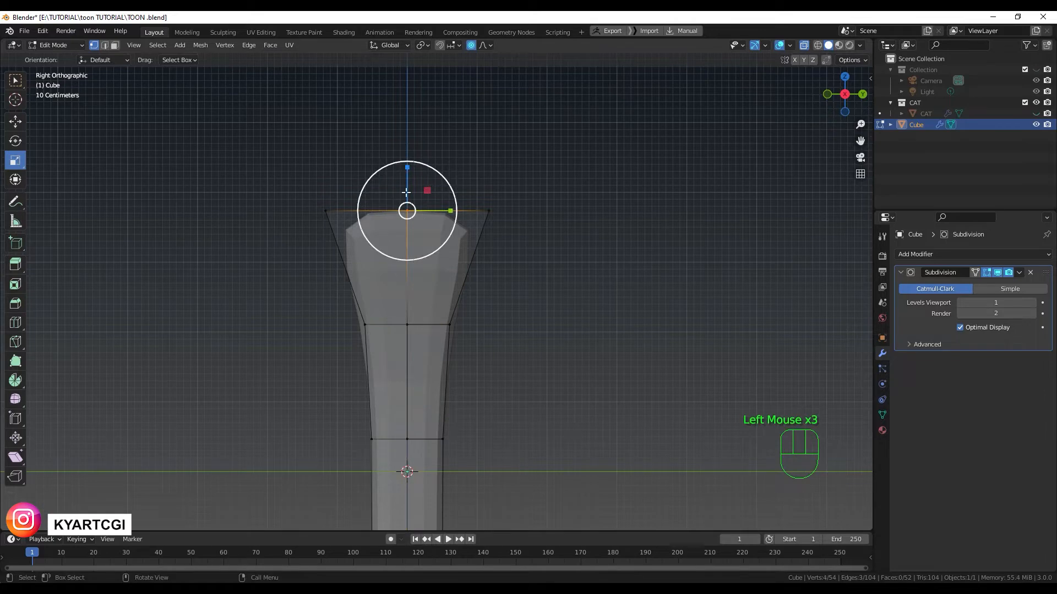
left_click(16, 122)
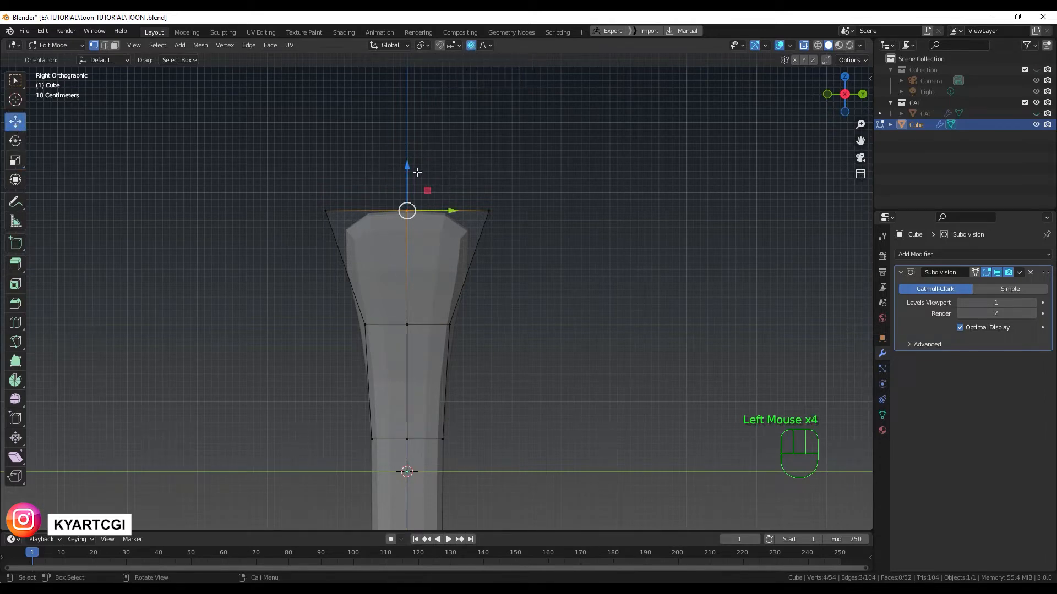
left_click_drag(408, 168, 404, 142)
scroll(407, 147, "down", 3)
scroll(407, 145, "up", 3)
scroll(408, 146, "down", 1)
scroll(407, 148, "down", 4)
scroll(407, 126, "up", 4)
scroll(405, 139, "down", 5)
scroll(405, 142, "up", 3)
scroll(404, 142, "down", 2)
scroll(404, 142, "up", 3)
scroll(404, 142, "down", 4)
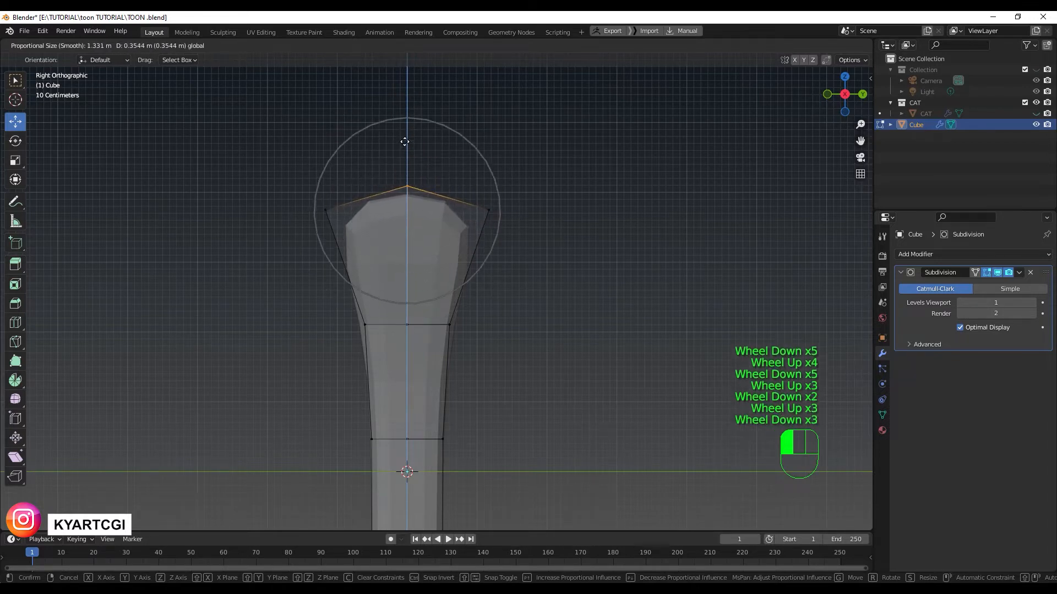
scroll(404, 142, "up", 3)
scroll(404, 142, "down", 2)
scroll(404, 142, "up", 3)
scroll(405, 142, "down", 3)
scroll(405, 142, "up", 3)
scroll(404, 142, "down", 3)
scroll(404, 142, "up", 2)
scroll(404, 142, "down", 2)
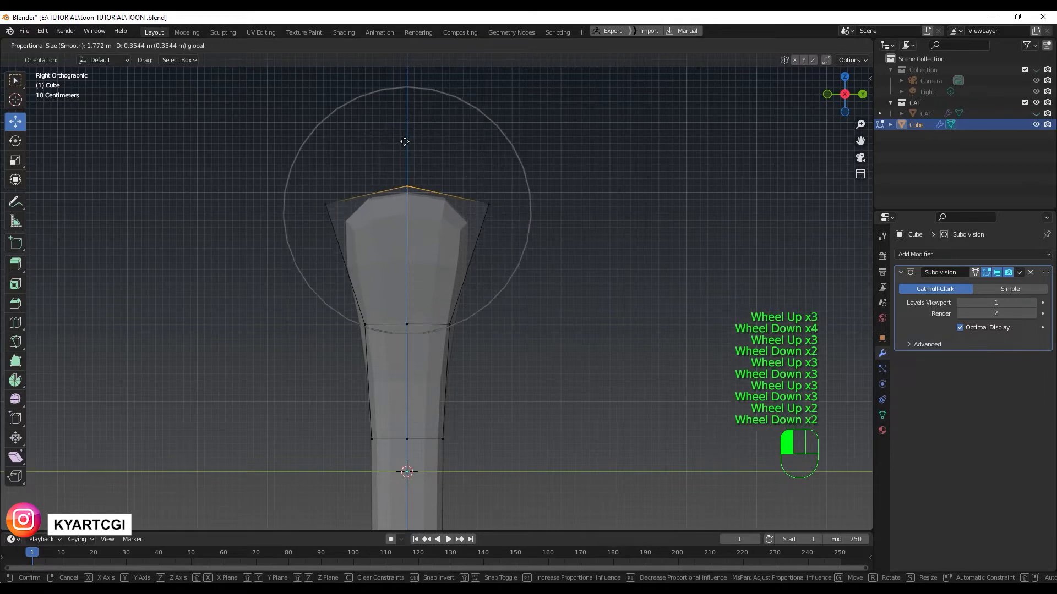
scroll(405, 142, "up", 3)
scroll(405, 142, "down", 2)
scroll(404, 142, "up", 2)
scroll(404, 142, "down", 2)
scroll(404, 142, "up", 2)
scroll(405, 142, "down", 2)
left_click_drag(404, 142, 402, 101)
scroll(402, 102, "down", 2)
scroll(401, 102, "up", 1)
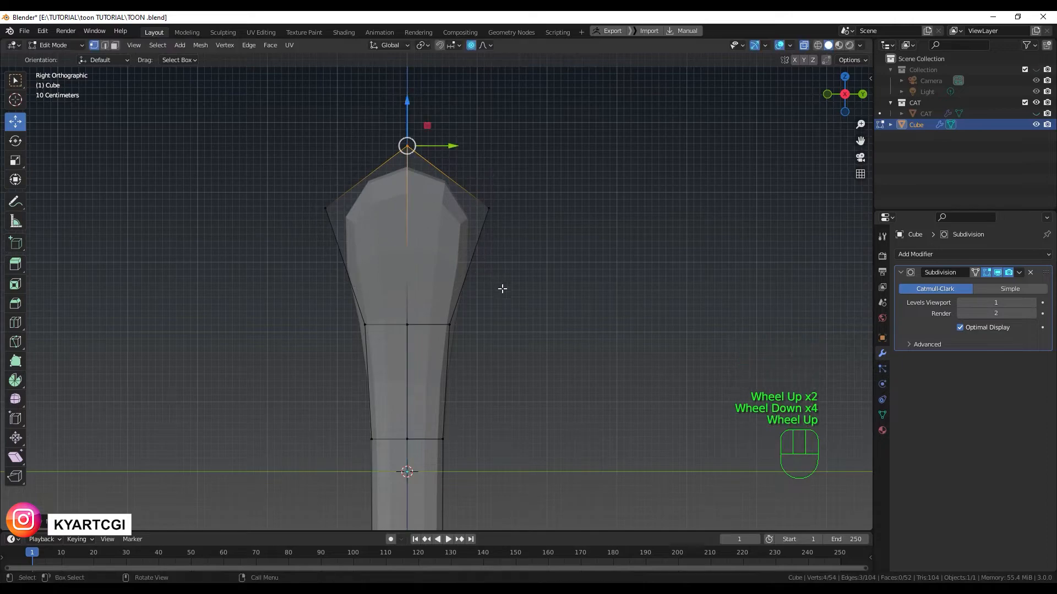
- In the front view, select the two inner vertices of the peak row and raise them further along Z
middle_click_drag(502, 289, 630, 331)
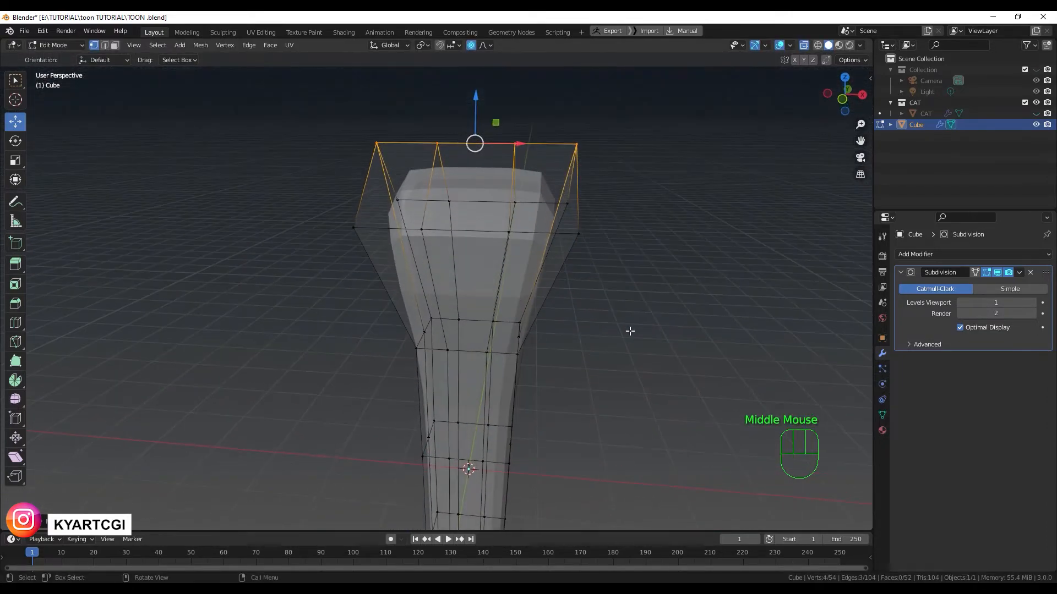
key("KP_1")
left_click(523, 157)
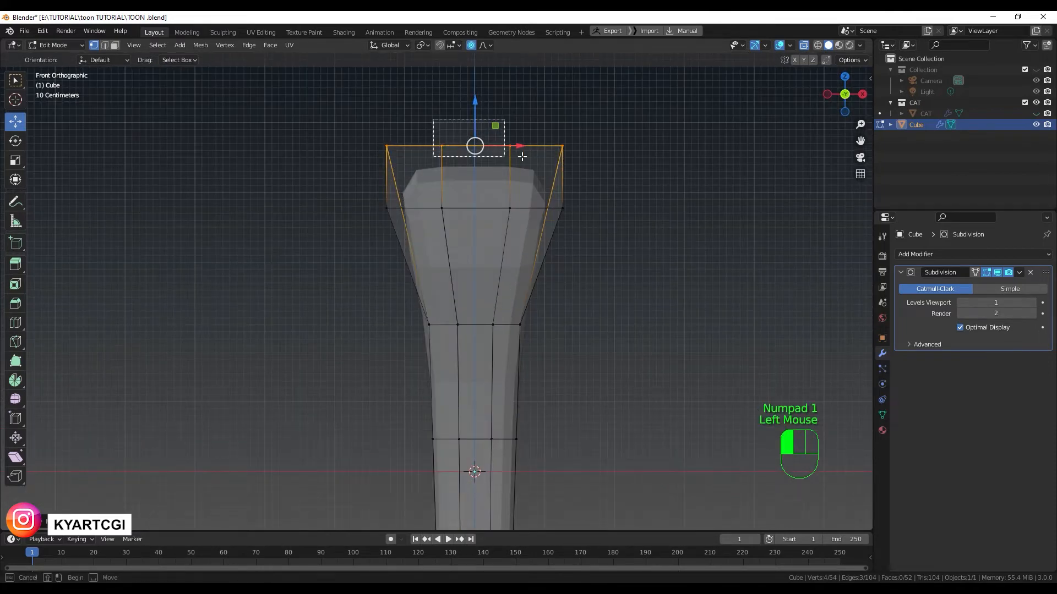
left_click_drag(476, 116, 464, 83)
scroll(474, 101, "down", 3)
scroll(472, 99, "up", 6)
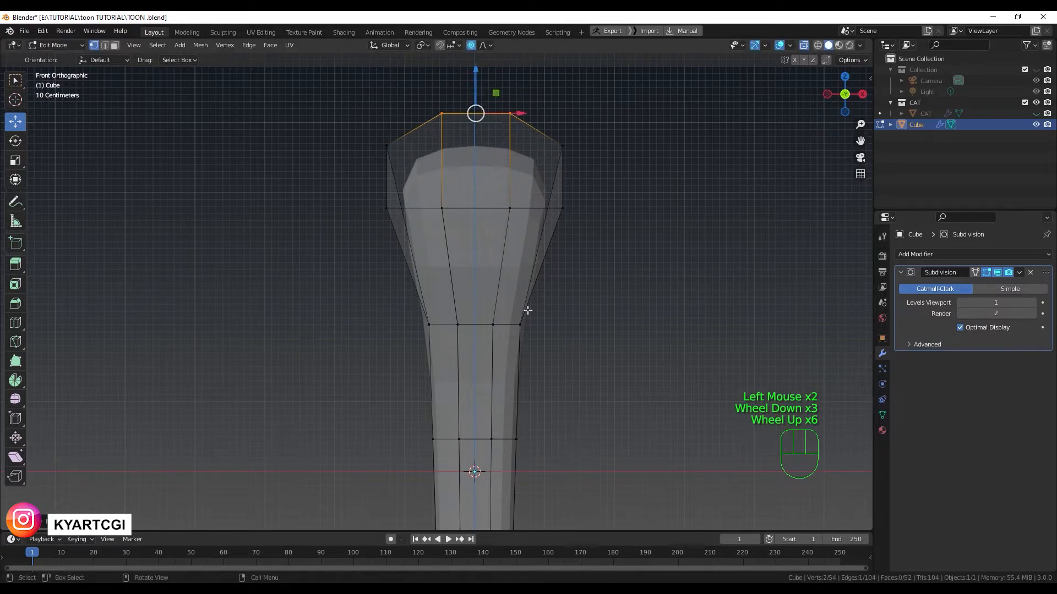
- Turn off proportional editing and move the -Y vertex row at the neck below the head slightly inward along Y
middle_click_drag(658, 301, 594, 294)
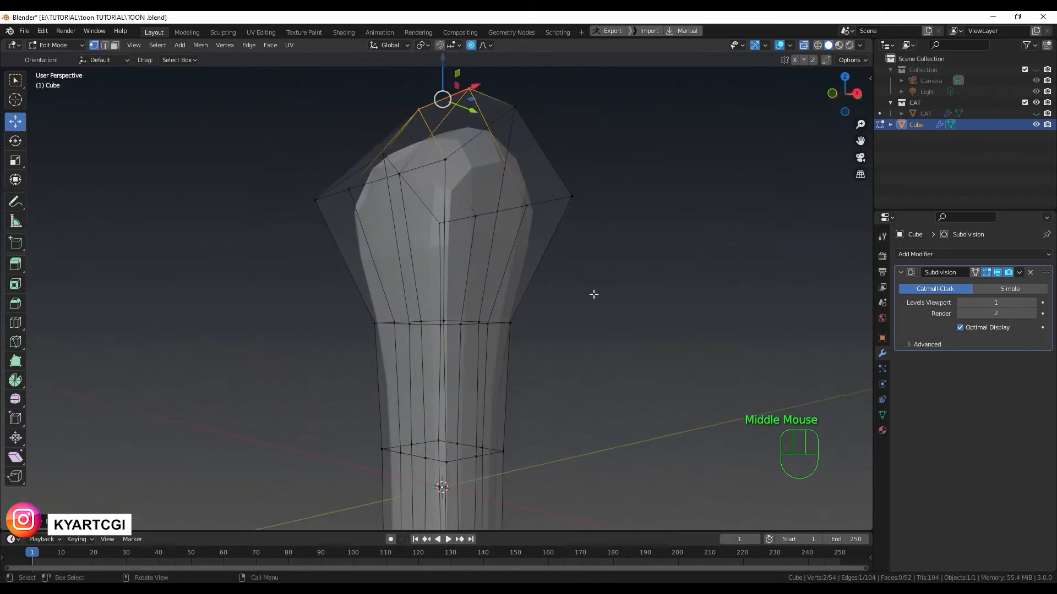
key("KP_3")
left_click_drag(323, 306, 378, 353)
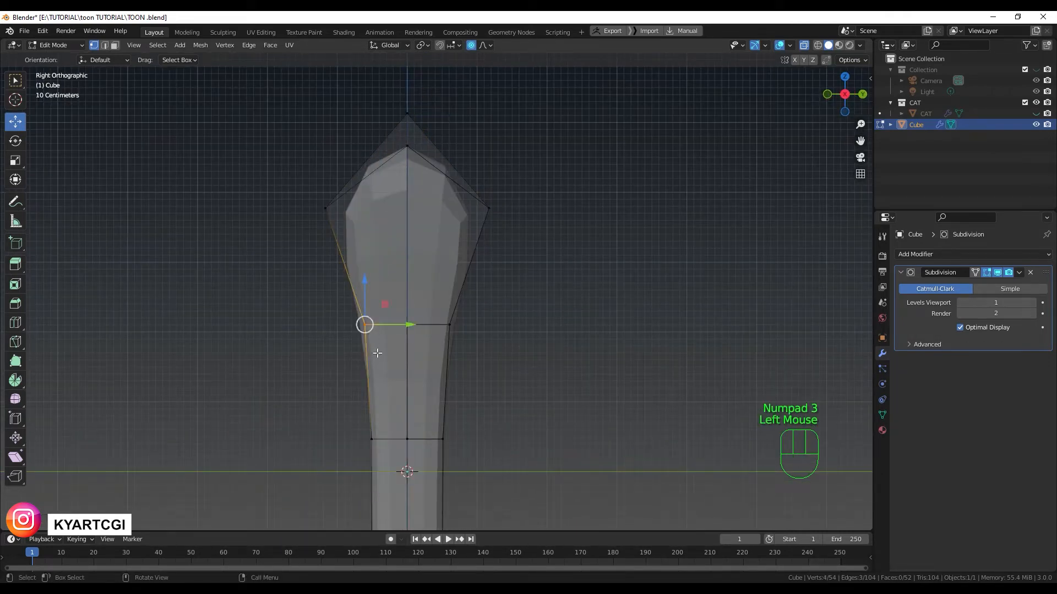
left_click(471, 46)
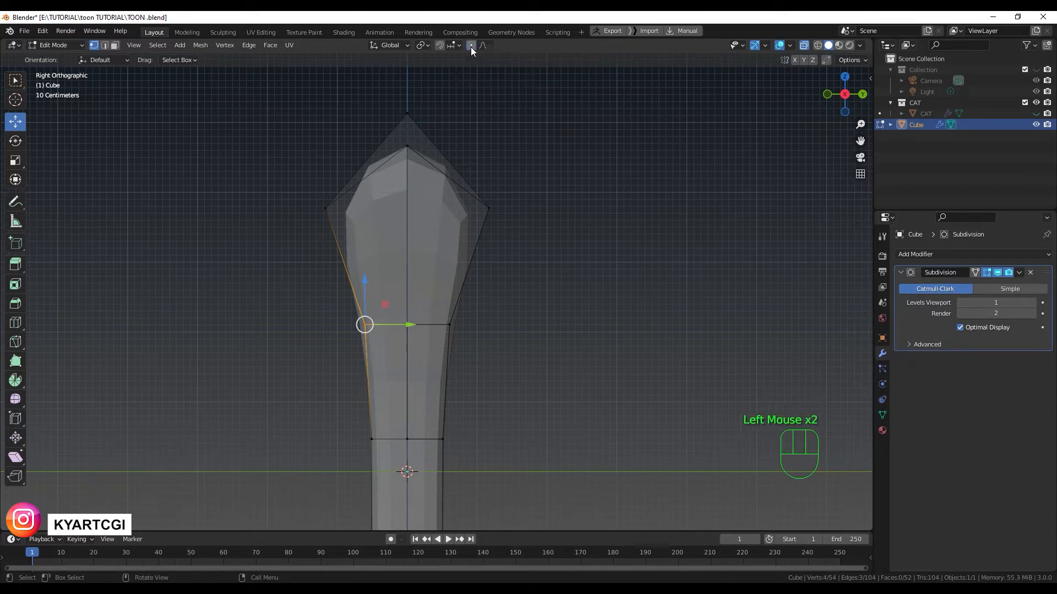
left_click_drag(410, 326, 425, 328)
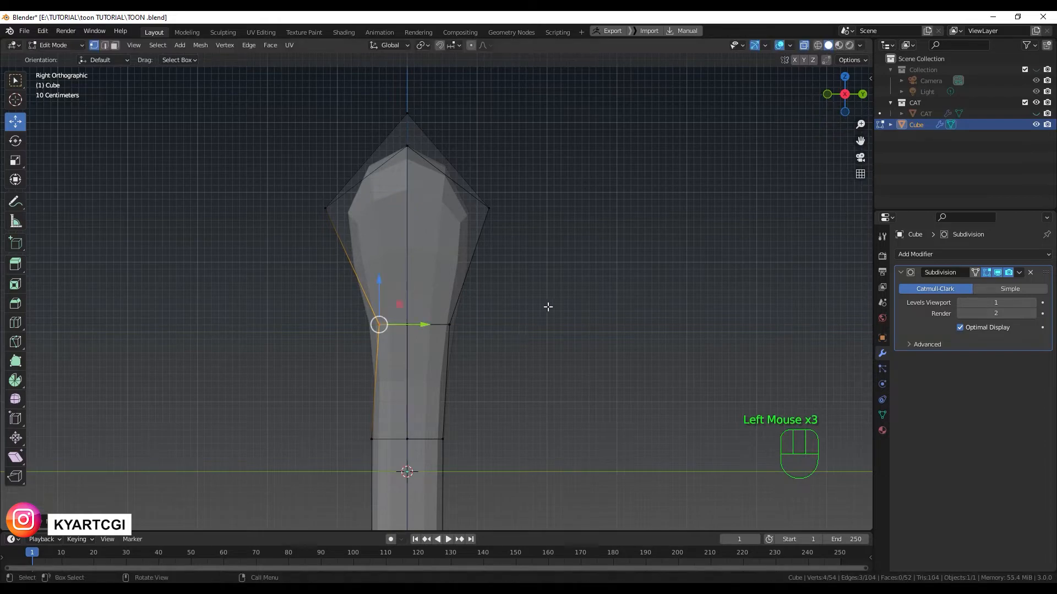
- Turn off X-ray display and view the rounded head from the front and above
mouse_move(549, 307)
middle_mouse_down()
mouse_move(663, 363)
mouse_move(644, 356)
middle_mouse_up()
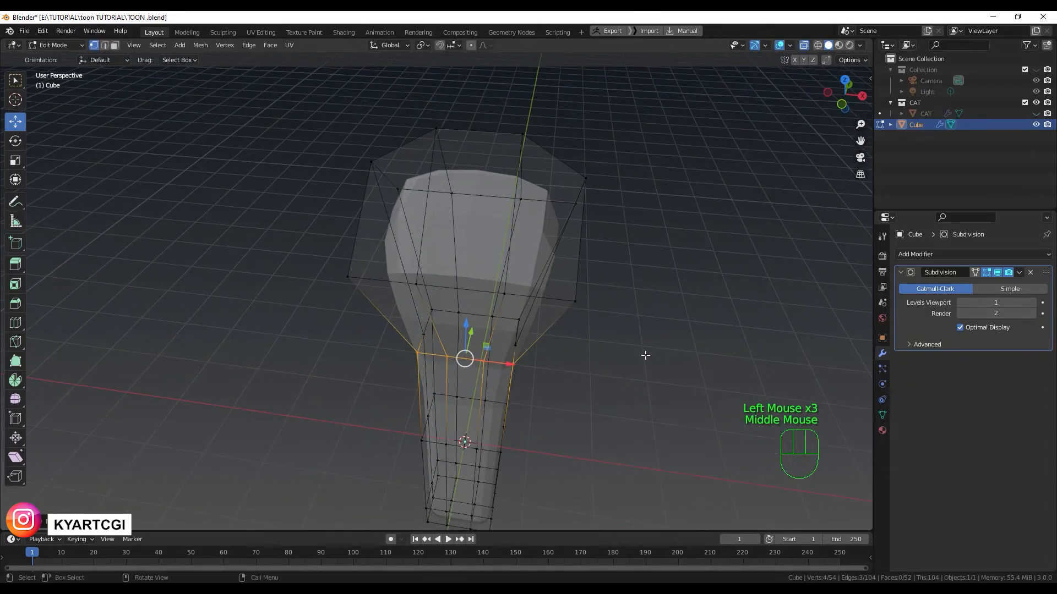
key("q")
mouse_move(562, 363)
middle_mouse_down()
mouse_move(484, 396)
mouse_move(427, 440)
mouse_move(550, 347)
middle_mouse_up()
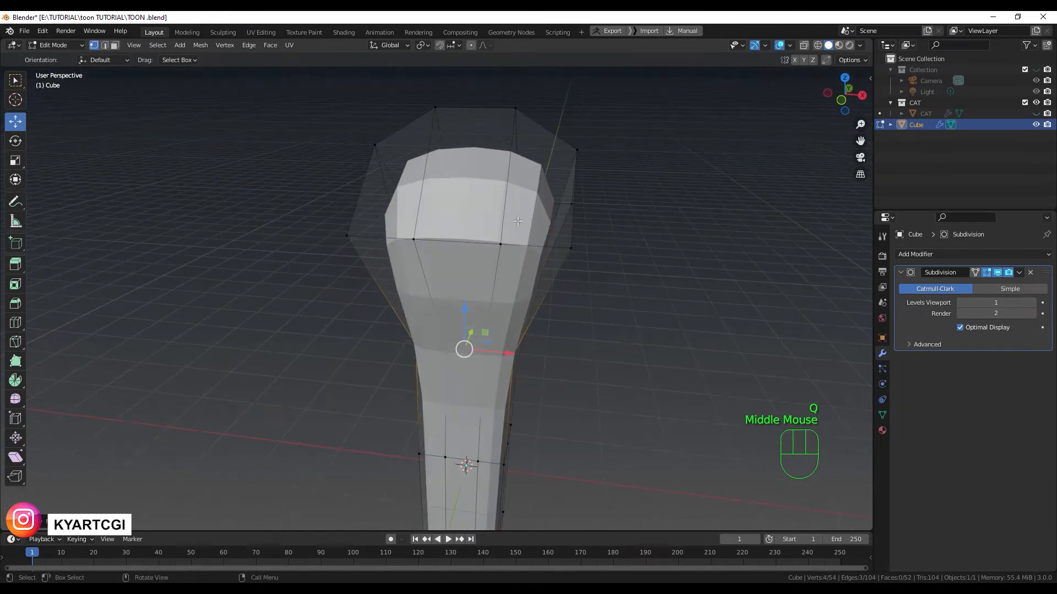
middle_click_drag(510, 260, 482, 292)
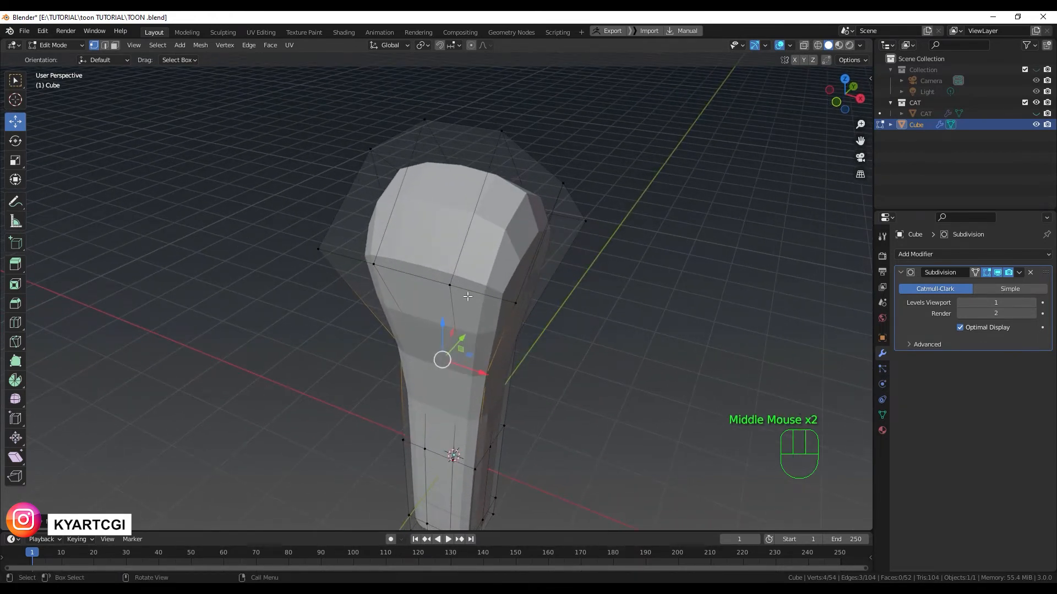
- Select the two inner vertical edge lines over the head, front and back, and bevel them about 0.087 m wide with two segments
key("2")
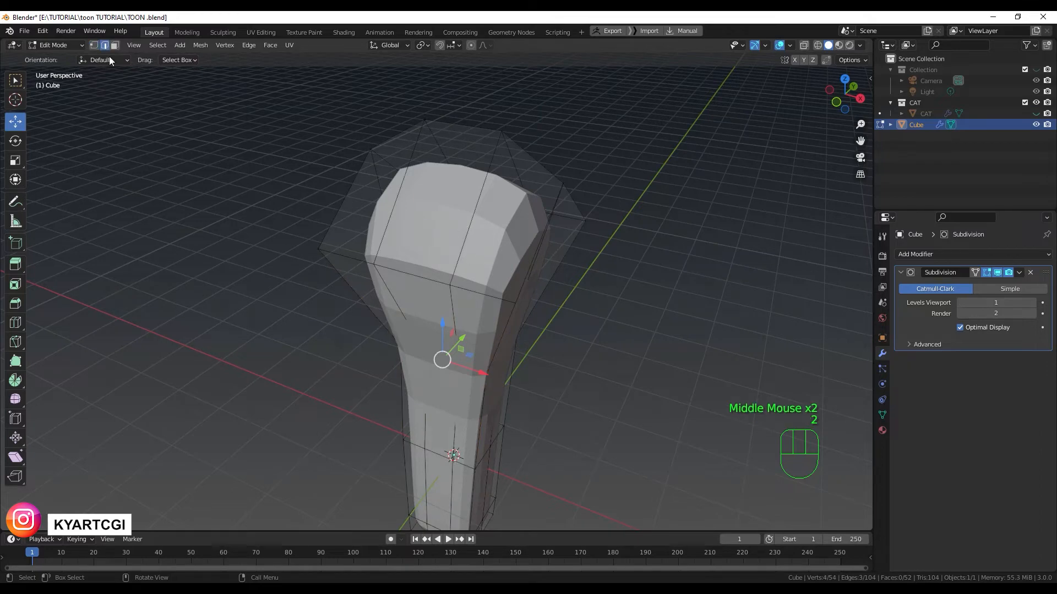
left_click(462, 249)
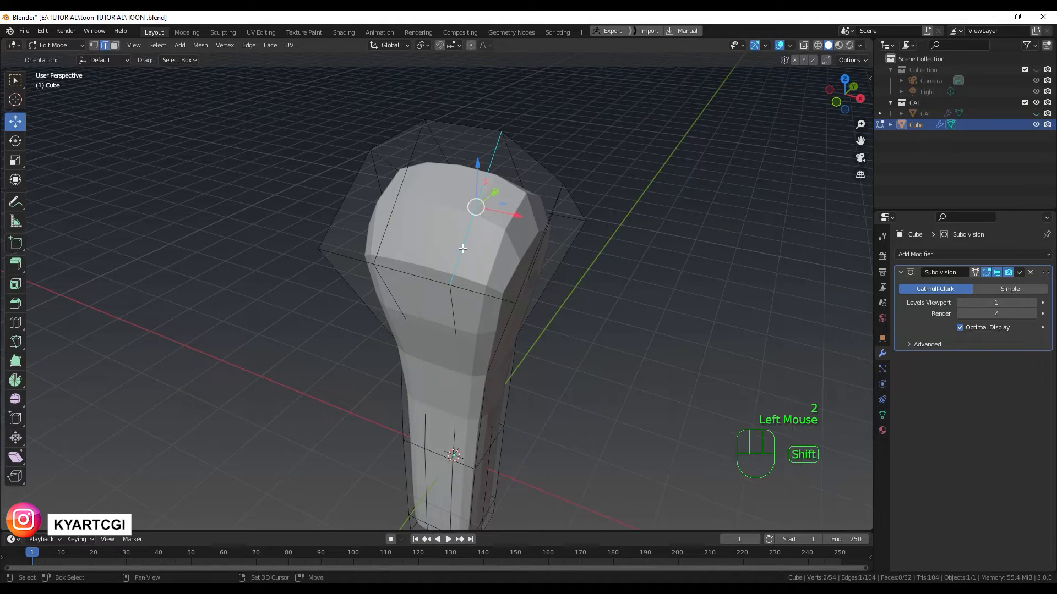
left_click(456, 317, "shift")
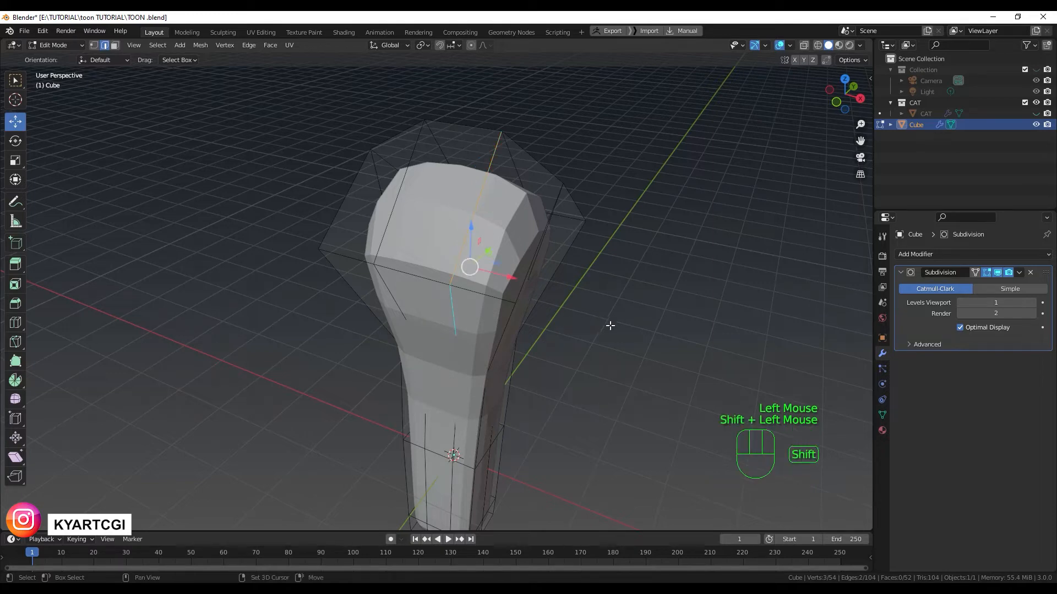
middle_click_drag(610, 326, 380, 283)
left_click(435, 295, "shift")
left_click(430, 302, "shift")
left_click(380, 284, "shift")
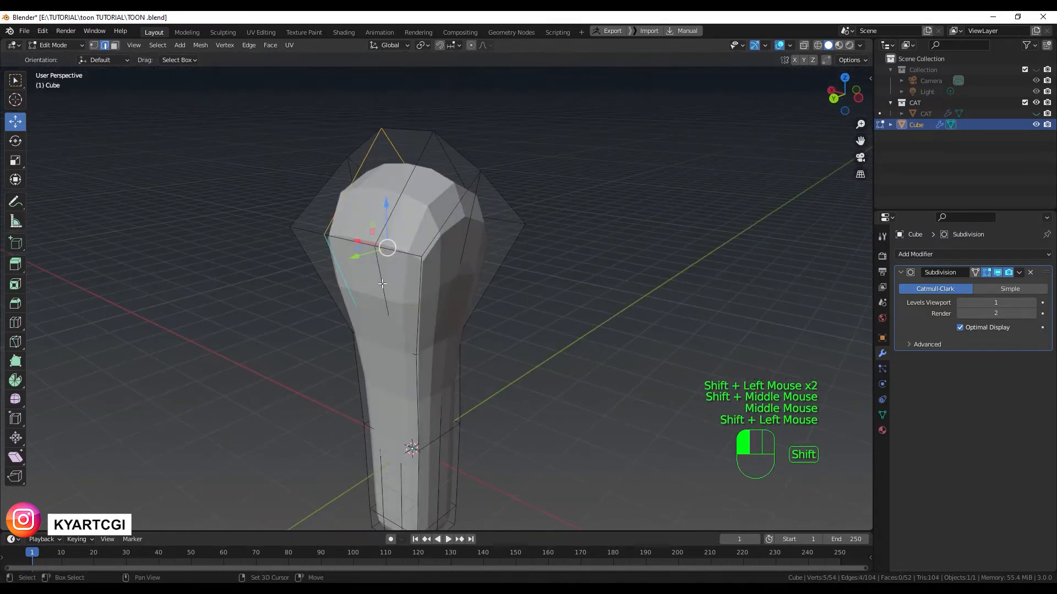
left_click(403, 199, "shift")
middle_click_drag(596, 324, 439, 282)
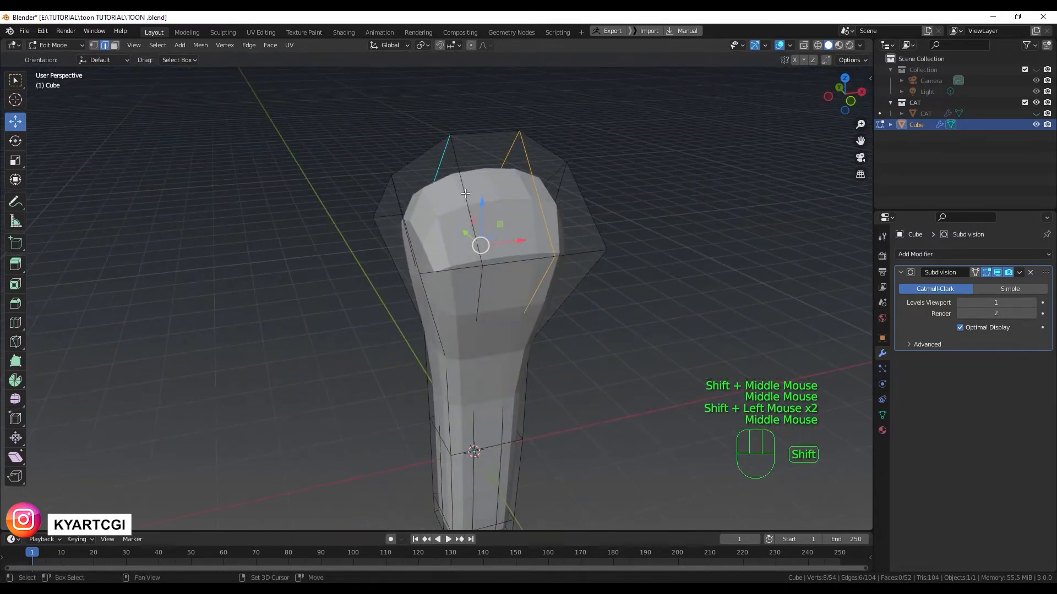
left_click(466, 201, "shift")
left_click(479, 297, "shift")
middle_click_drag(582, 380, 548, 313)
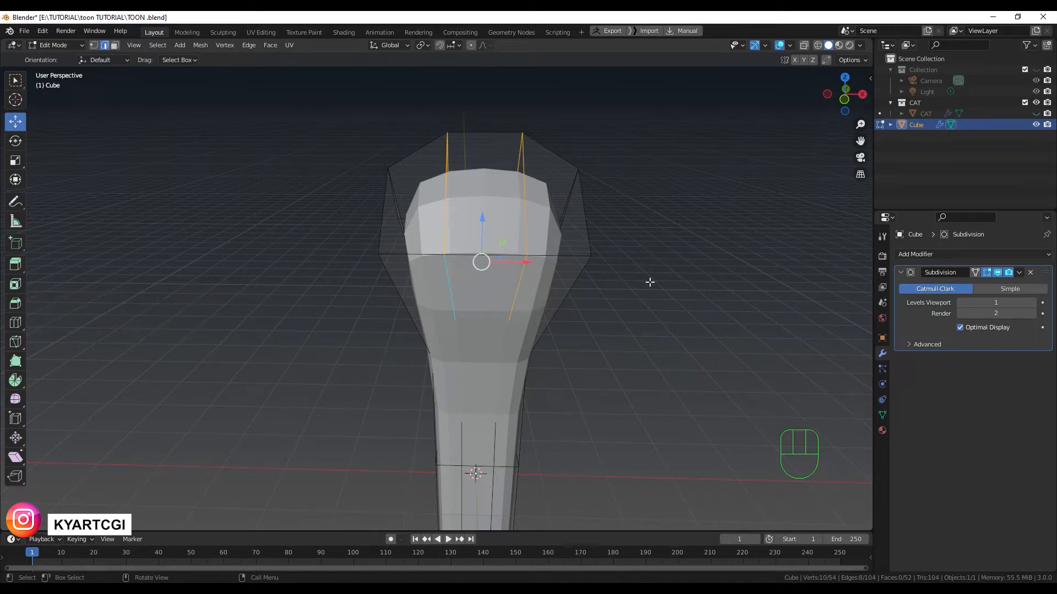
key("ctrl+b")
key("ctrl+b")
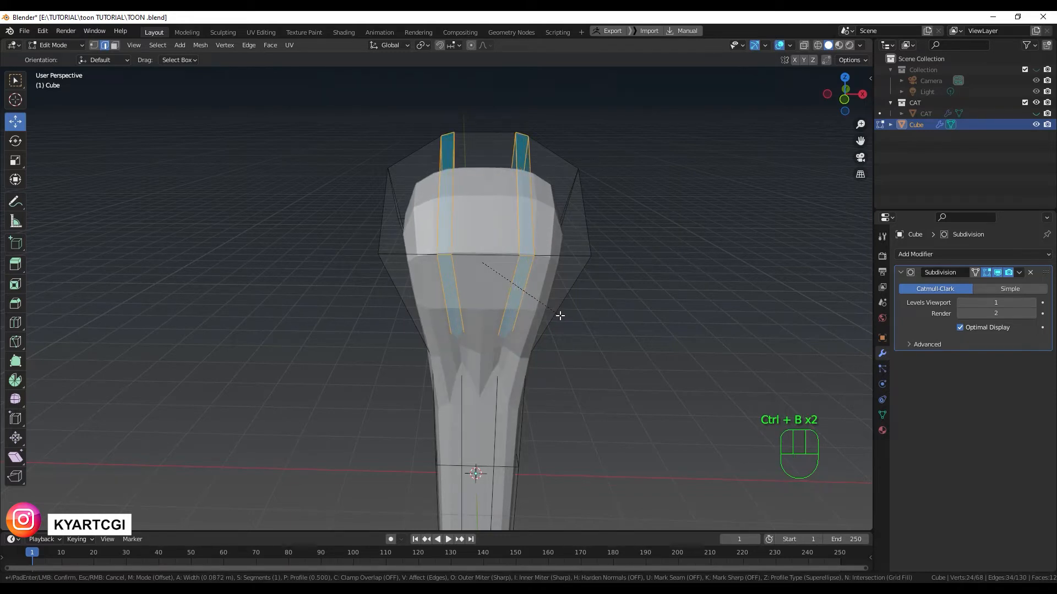
scroll(561, 315, "up", 1)
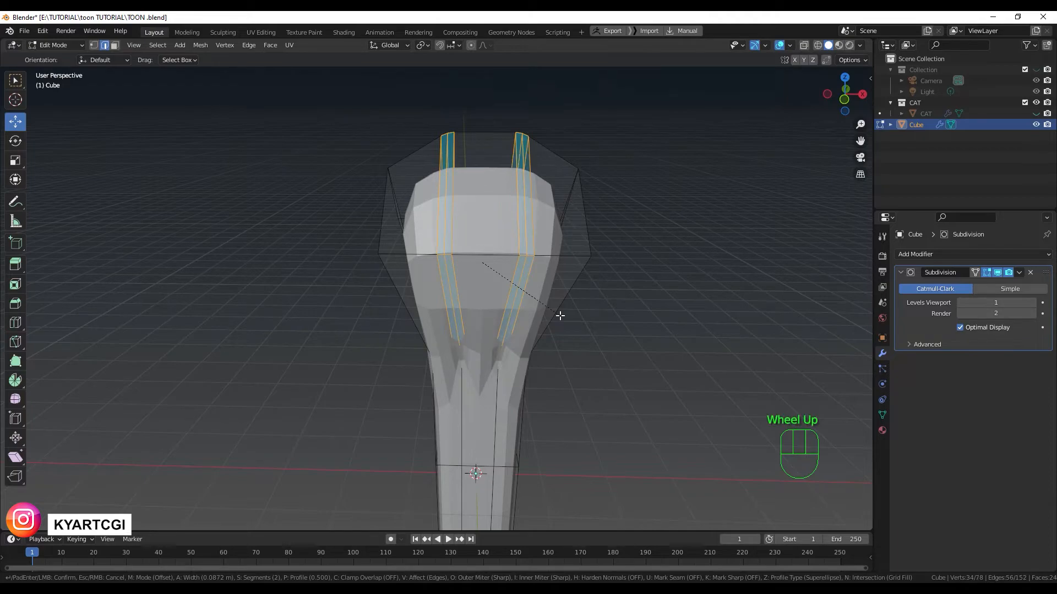
left_click(560, 316)
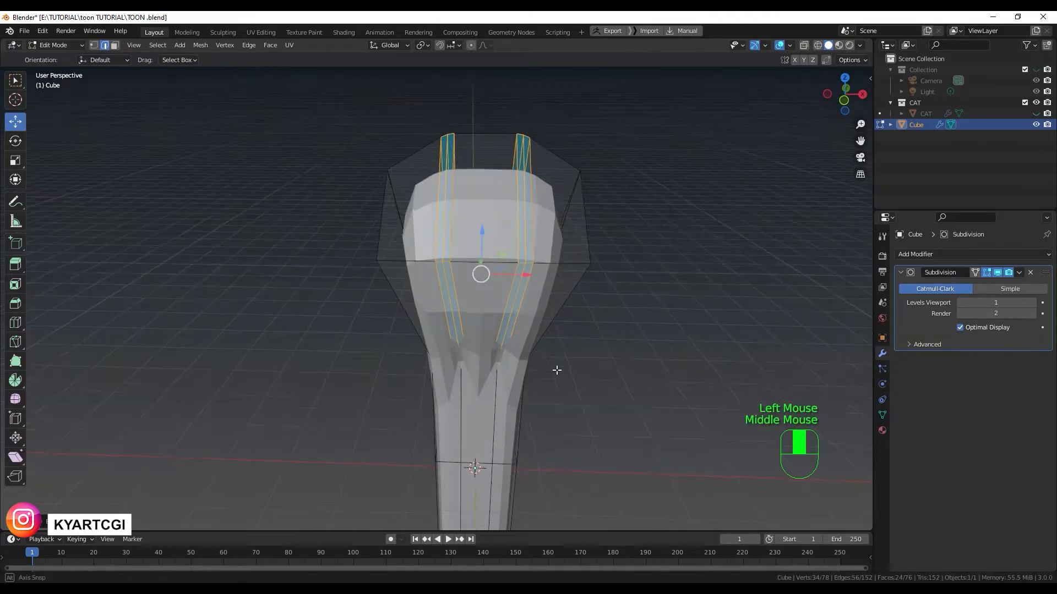
- Select the four centre edges of the two bevelled strips over the paw's upper part and scale them inward to about 0.74 as toe grooves
middle_click_drag(556, 371, 533, 338)
scroll(529, 333, "up", 1)
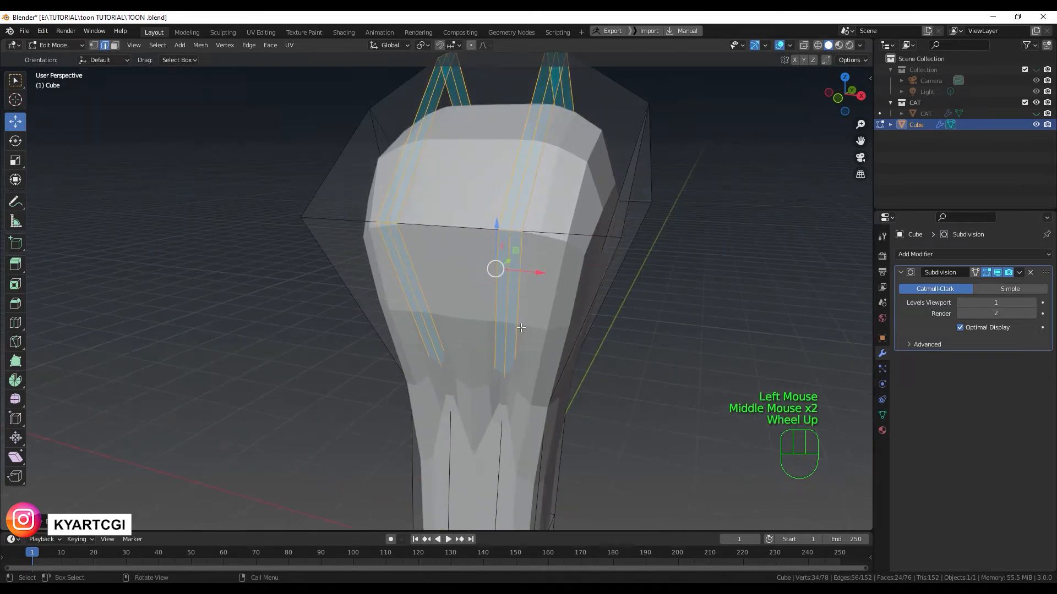
scroll(520, 328, "down", 1)
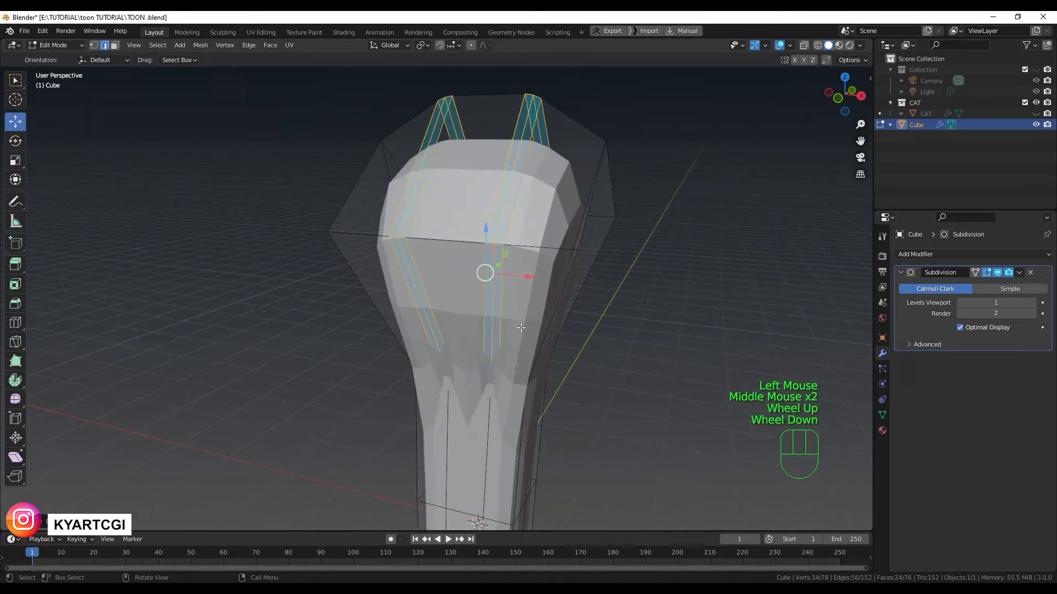
left_click(496, 225)
middle_click_drag(521, 255, 414, 322)
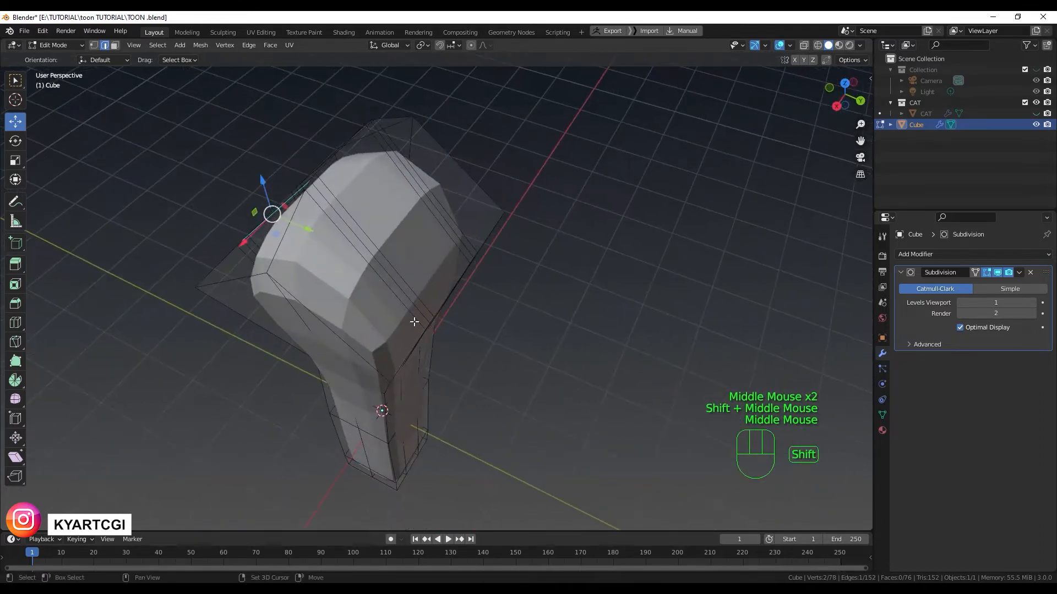
left_click(360, 241, "shift")
middle_click_drag(488, 416, 489, 210)
left_click(440, 210, "shift")
middle_click_drag(568, 294, 477, 310)
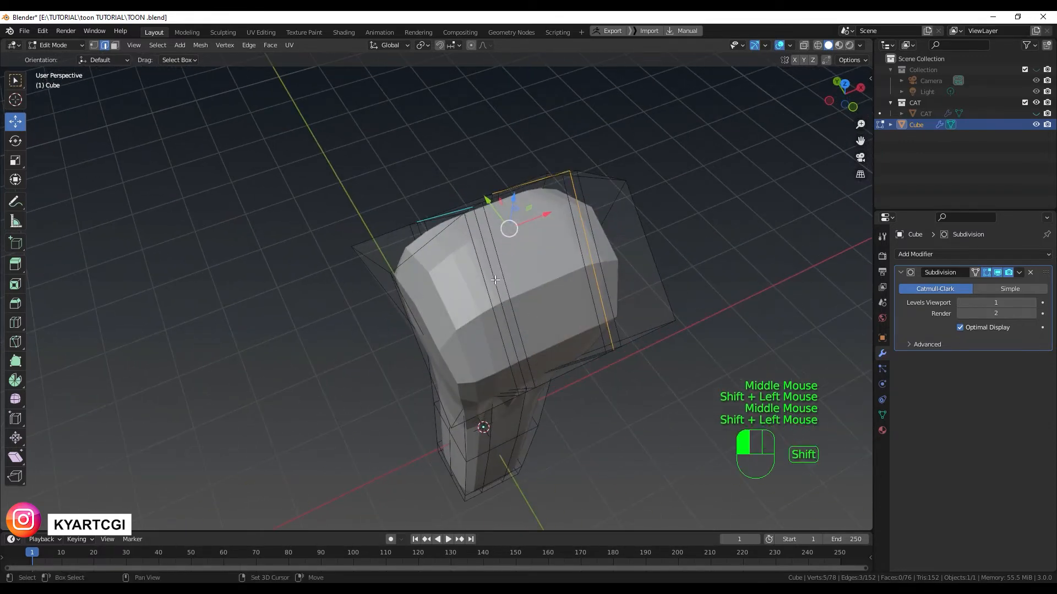
left_click(507, 305, "shift")
middle_click_drag(578, 400, 547, 363)
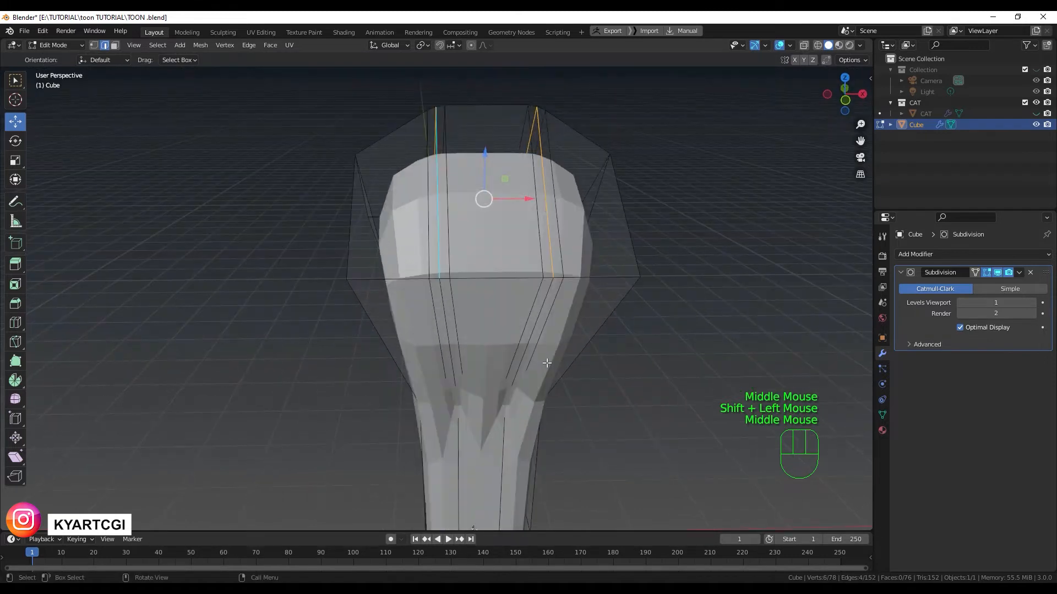
key("s")
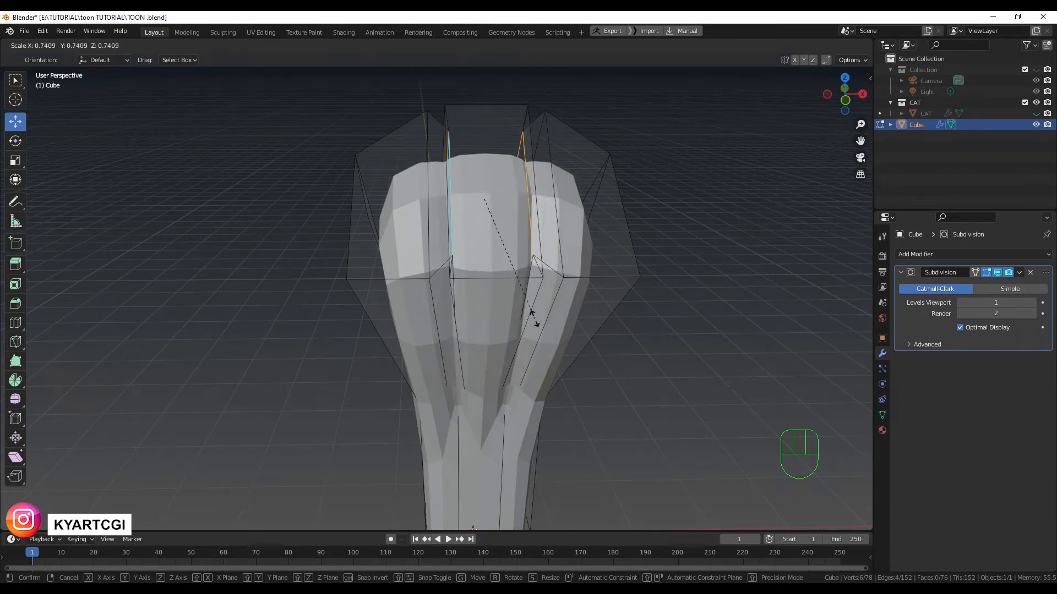
left_click(531, 315)
- Set the Subdivision modifier's viewport level to 2
middle_click_drag(750, 402, 941, 324)
left_click(1032, 302)
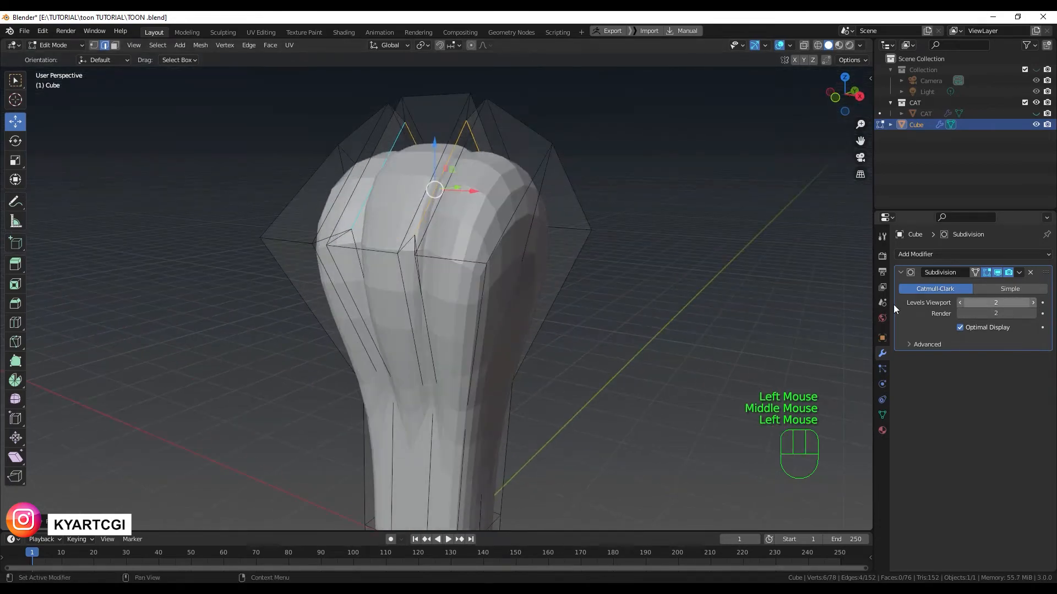
middle_click_drag(716, 363, 630, 347)
- Leave Edit Mode and shade the limb smooth
key("Tab")
scroll(616, 380, "down", 3)
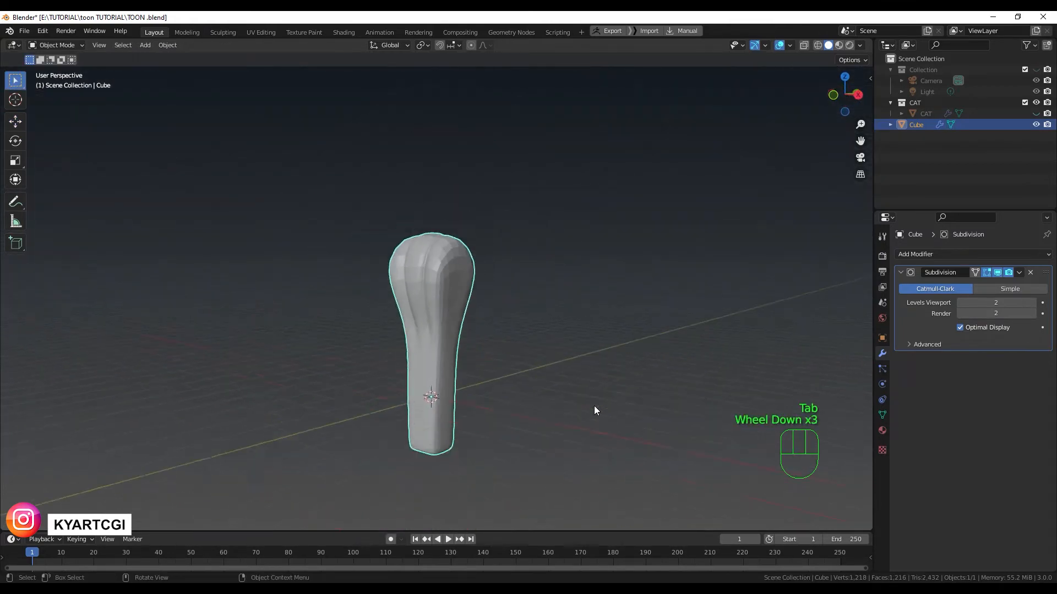
scroll(595, 410, "down", 1)
scroll(595, 410, "up", 2)
right_click(436, 297)
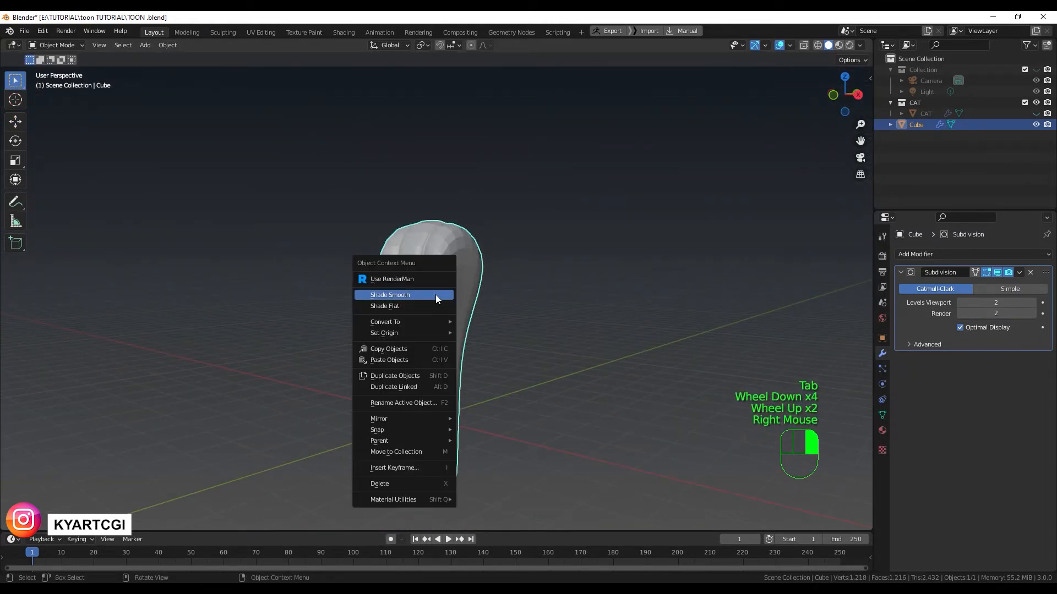
left_click(435, 295)
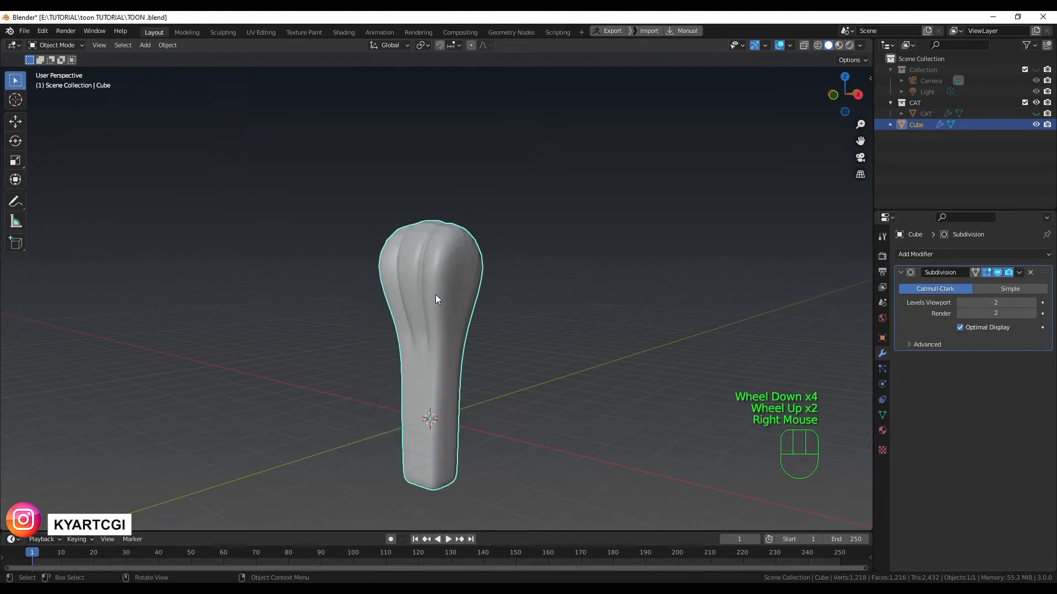
middle_click_drag(435, 294, 483, 368)
- In the front view with X-ray on, select the vertices at the limb's lower end and move them further down along Z to lengthen it
key("Tab")
key("KP_1")
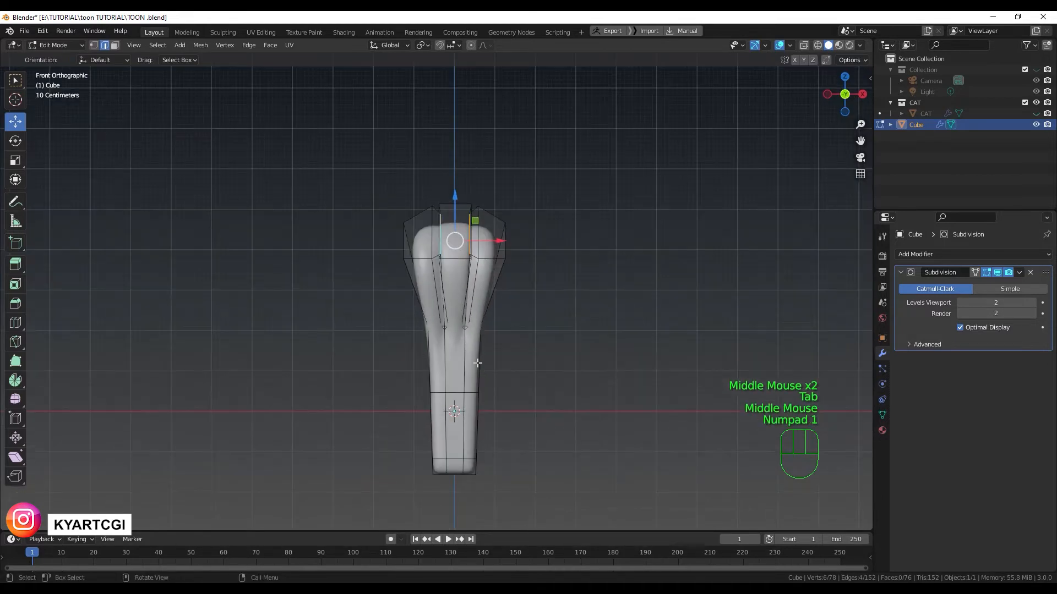
scroll(76, 341, "up", 2)
middle_click_drag(446, 275, 367, 197, "shift")
key("q")
middle_click_drag(438, 416, 488, 382, "shift")
key("1")
left_click_drag(341, 456, 528, 380)
left_click_drag(415, 375, 414, 432)
scroll(497, 274, "down", 1)
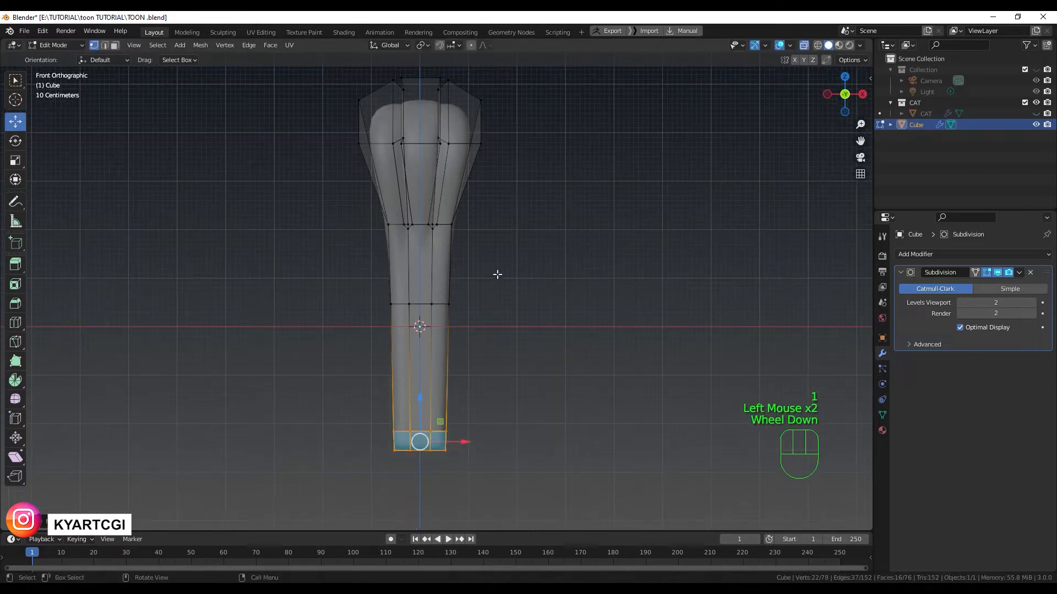
- Select all paw vertices from the neck upward, scale them down slightly, and turn off X-ray display
middle_click_drag(479, 297, 477, 370, "shift")
left_click_drag(283, 138, 595, 332)
key("s")
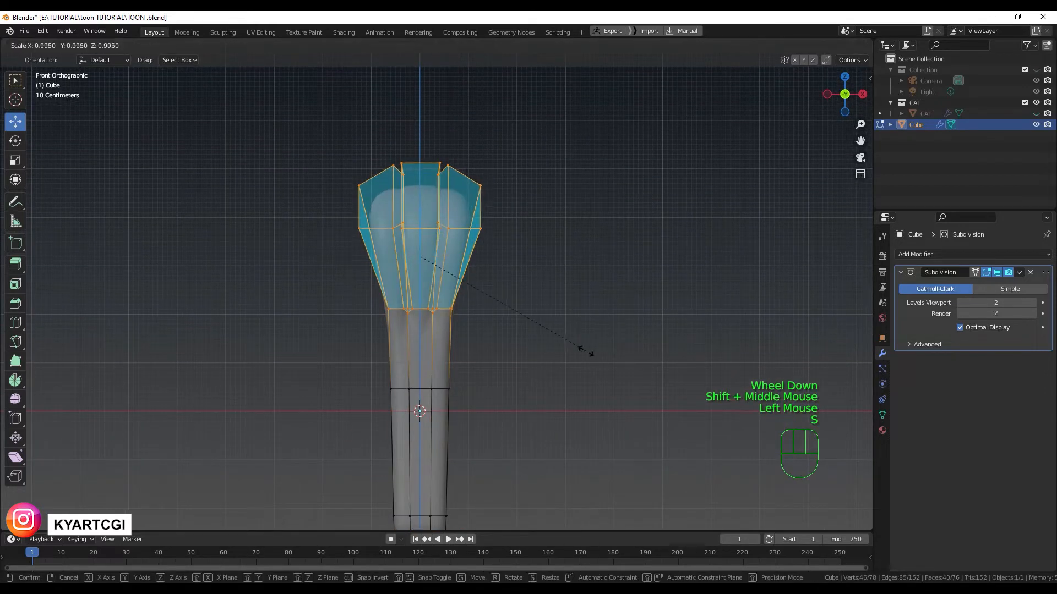
left_click(575, 348)
middle_click_drag(588, 382, 444, 390)
key("Tab")
key("q")
- Select the edge loop running along the limb's sides and over the paw's peak, and widen it to about 1.13 along X
key("Tab")
key("2")
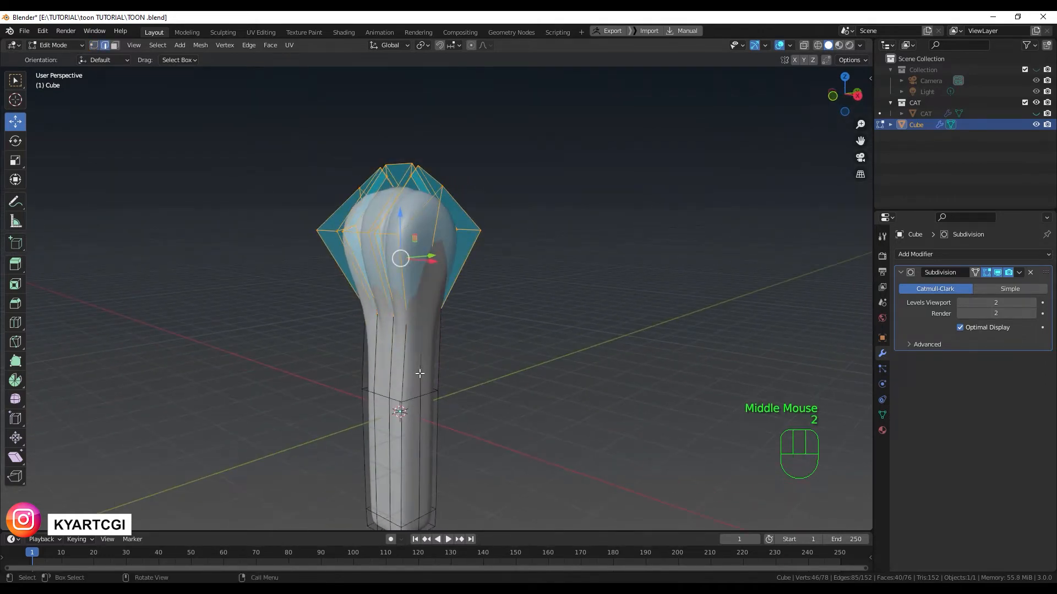
left_click(419, 373, "alt")
mouse_move(448, 396)
middle_mouse_down()
mouse_move(545, 396)
mouse_move(495, 407)
mouse_move(445, 378)
middle_mouse_up()
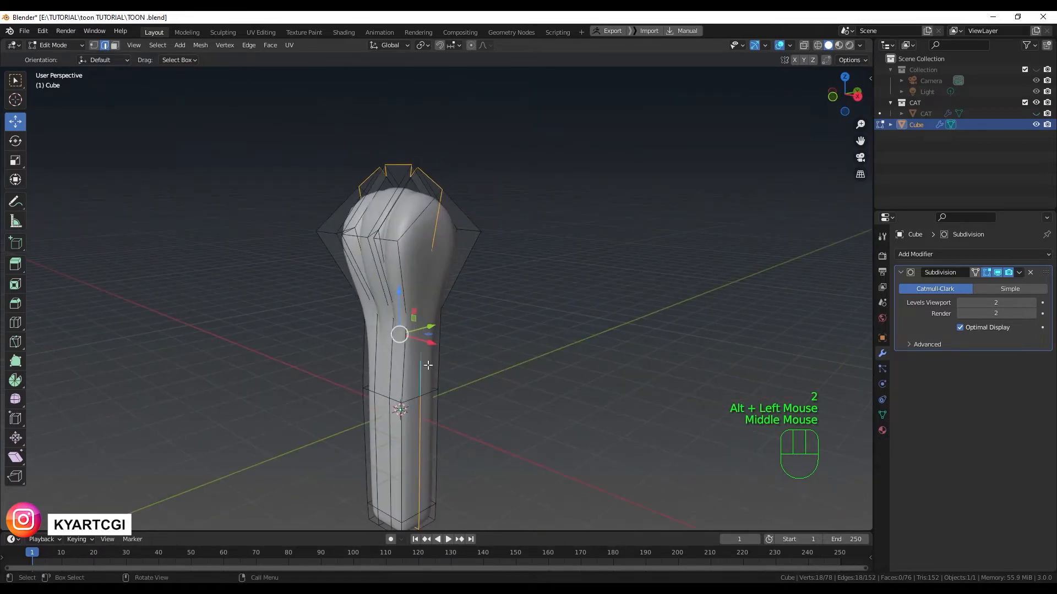
middle_click_drag(469, 389, 494, 201)
middle_click_drag(524, 438, 467, 399)
key("s")
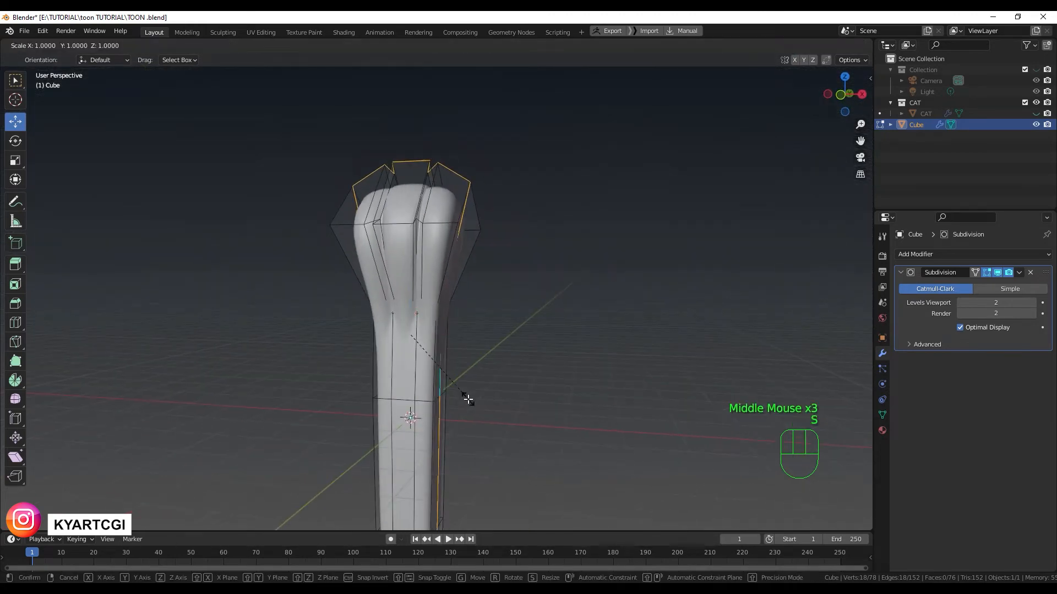
key("x")
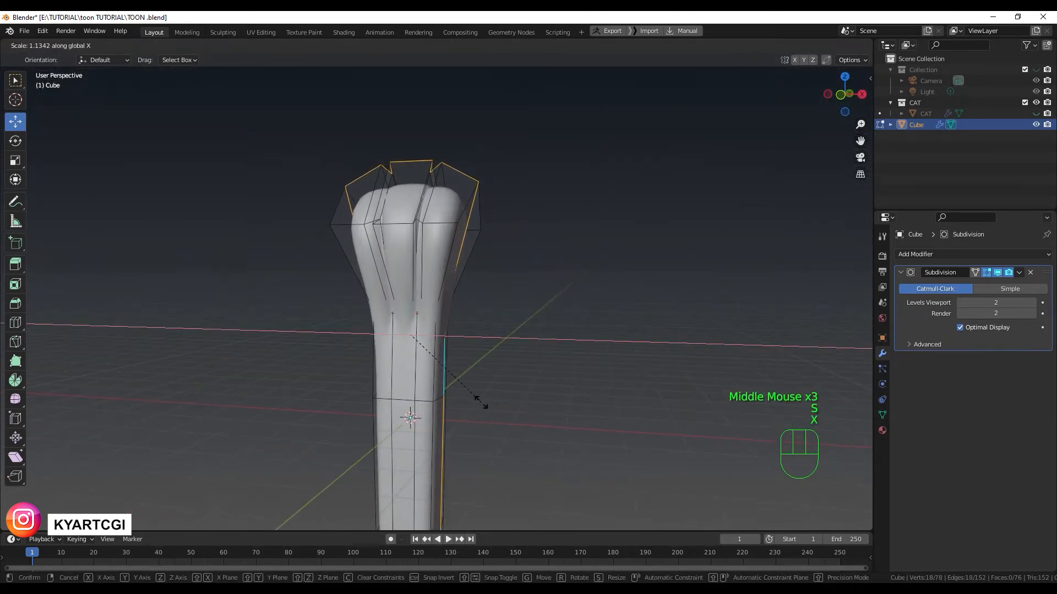
left_click(476, 404)
middle_click_drag(503, 423, 399, 332)
- Return to Object Mode in the front view and unhide the CAT body
key("Tab")
key("KP_1")
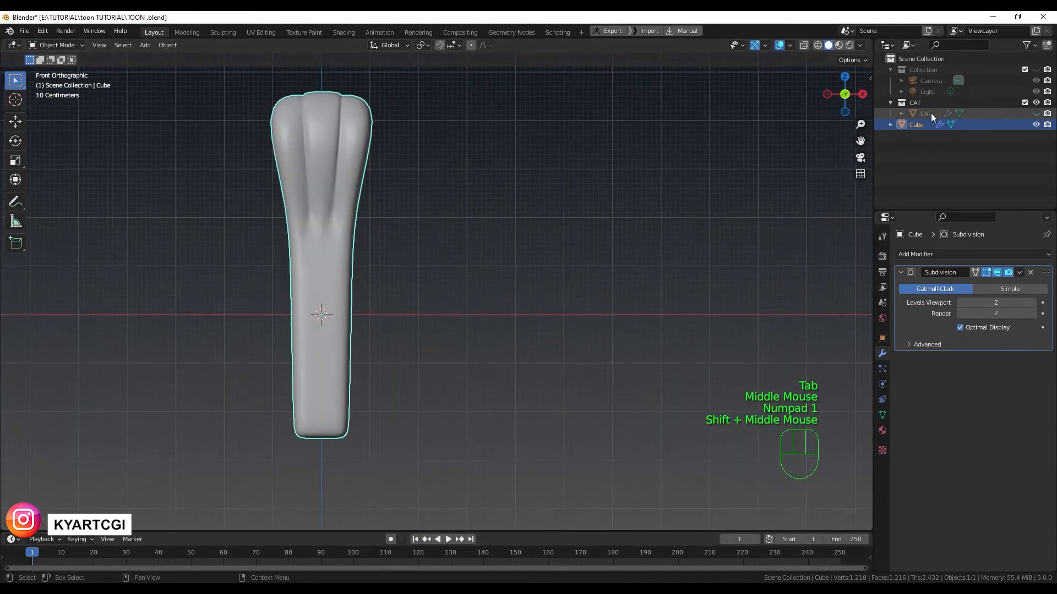
left_click(1036, 113)
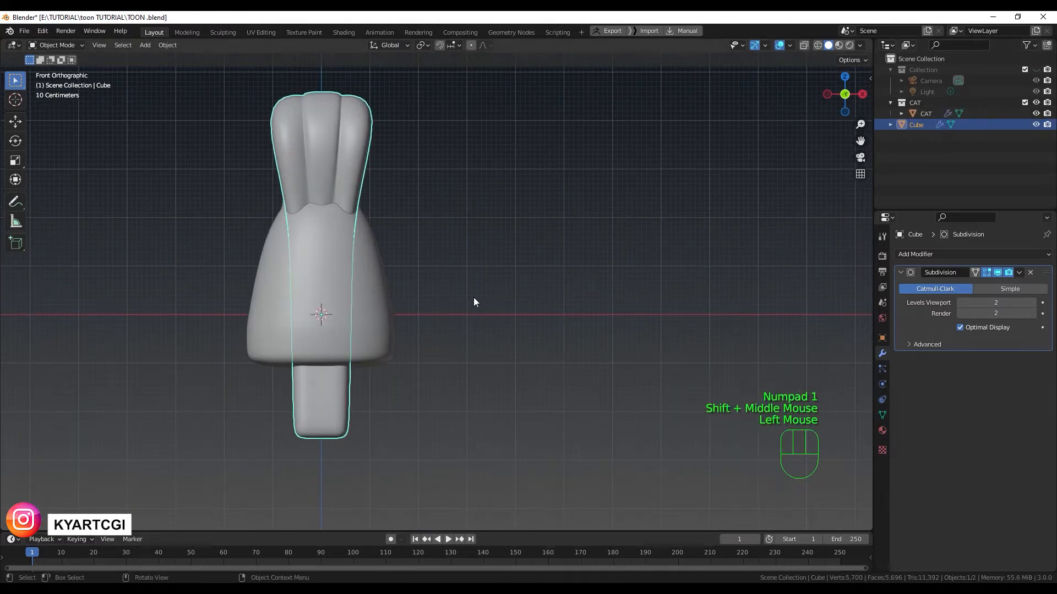
scroll(465, 297, "down", 1)
left_click(356, 386)
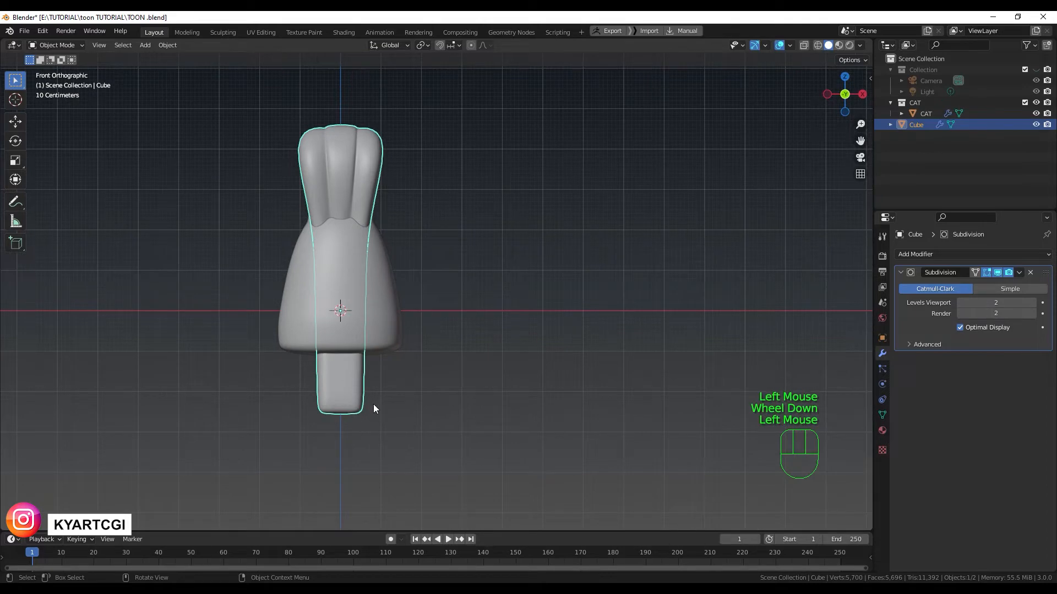
- Scale the limb down to roughly a quarter of its size and place it beside the cat body on the -X side
middle_click_drag(381, 403, 484, 434, "shift")
key("s")
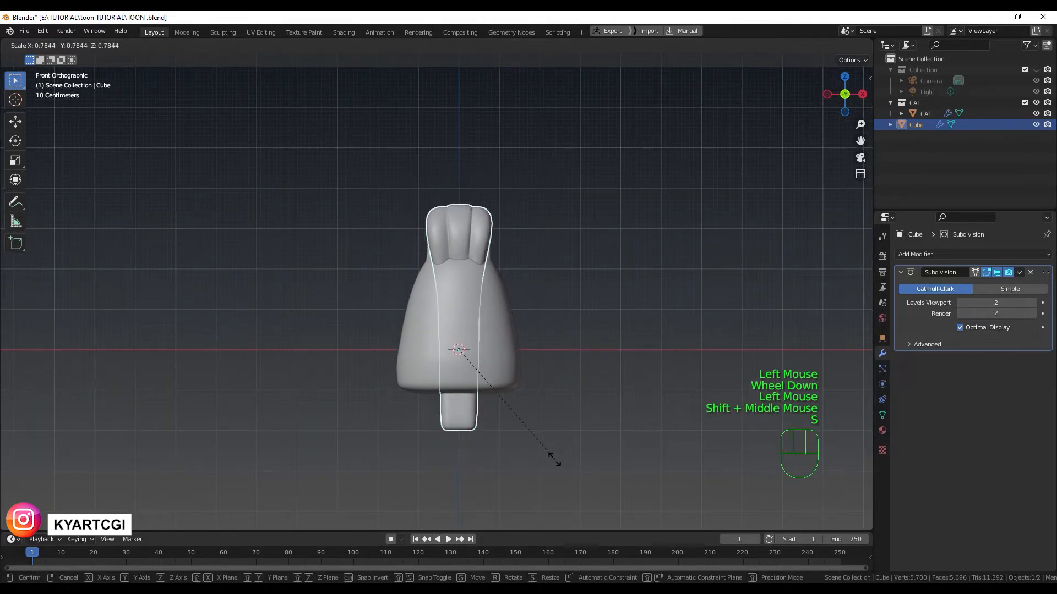
left_click(471, 394)
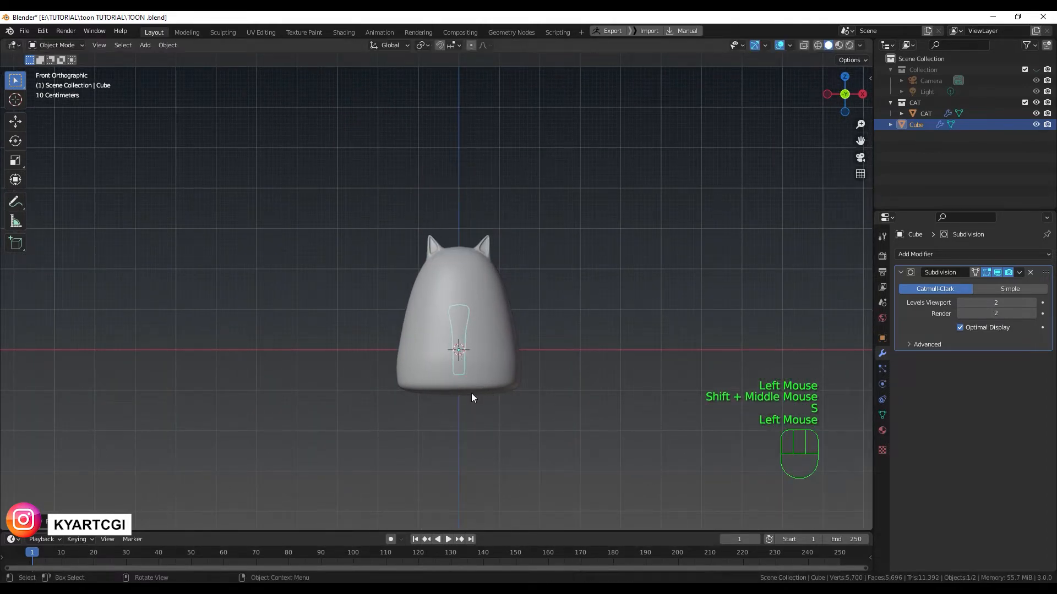
key("g")
key("x")
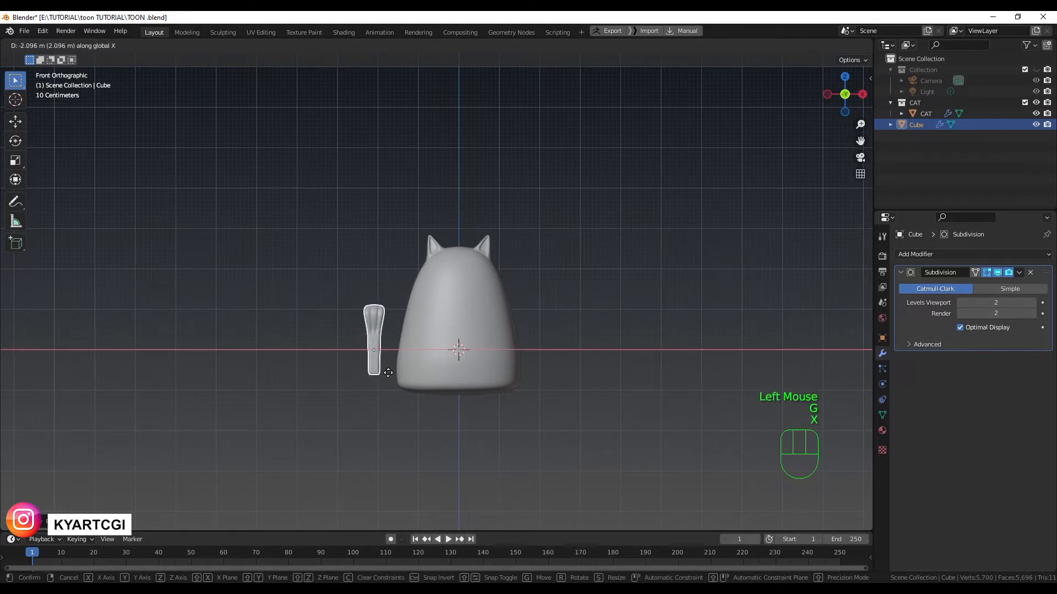
left_click(388, 372)
key("g")
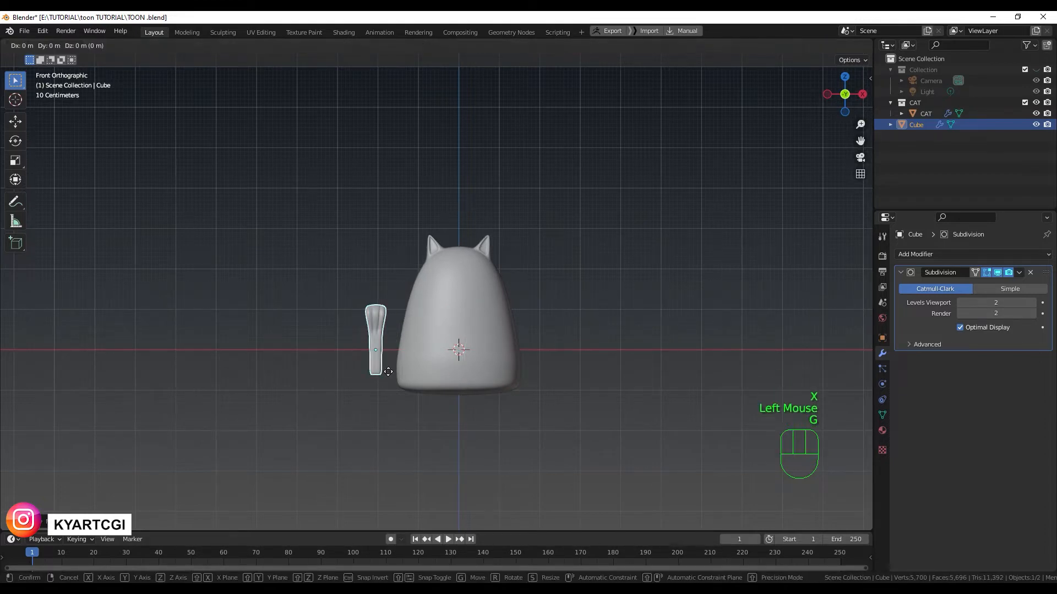
left_click(405, 345)
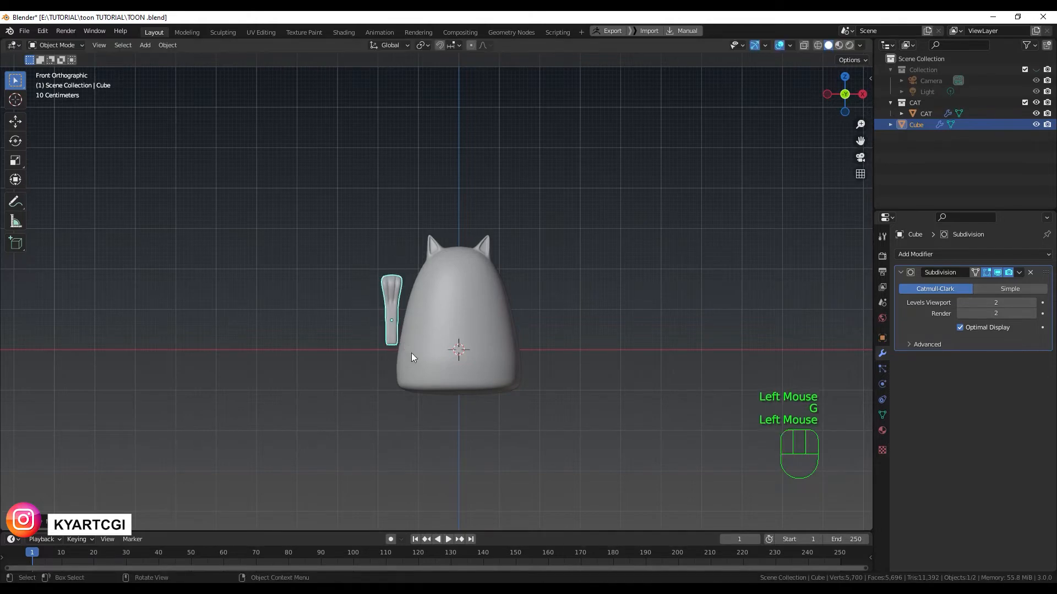
- Enlarge the limb about 1.4 times and nudge it slightly upward beside the body
key("s")
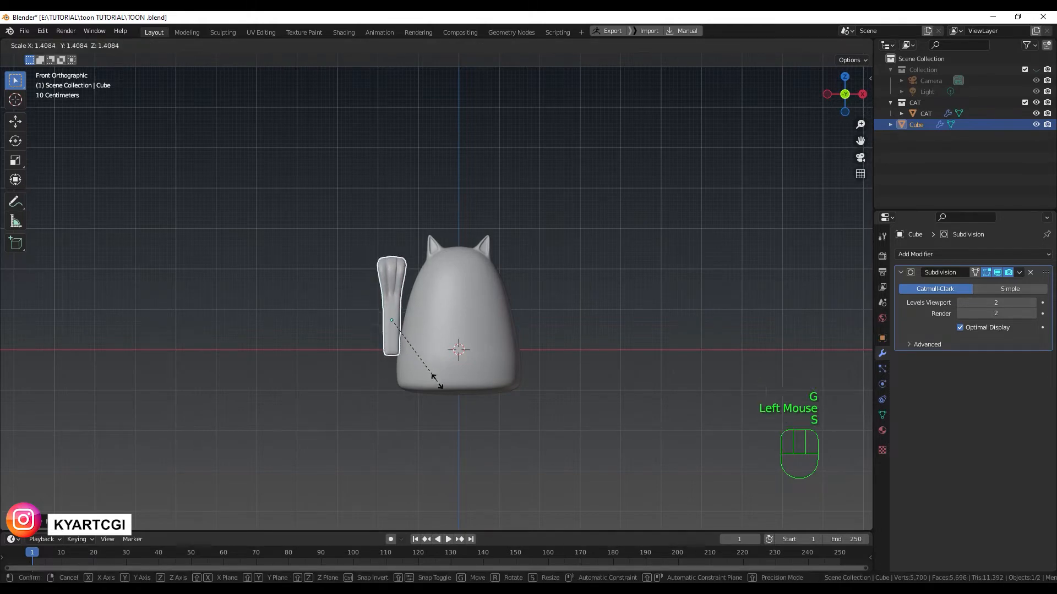
left_click(423, 367)
key("g")
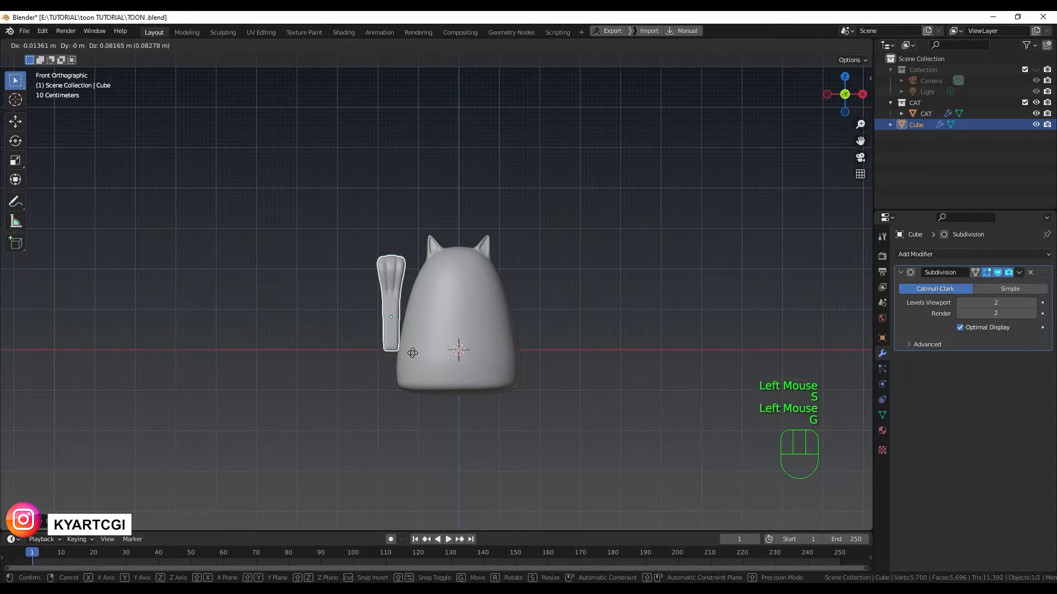
left_click(413, 345)
- Apply all transforms to the limb
scroll(414, 345, "up", 3)
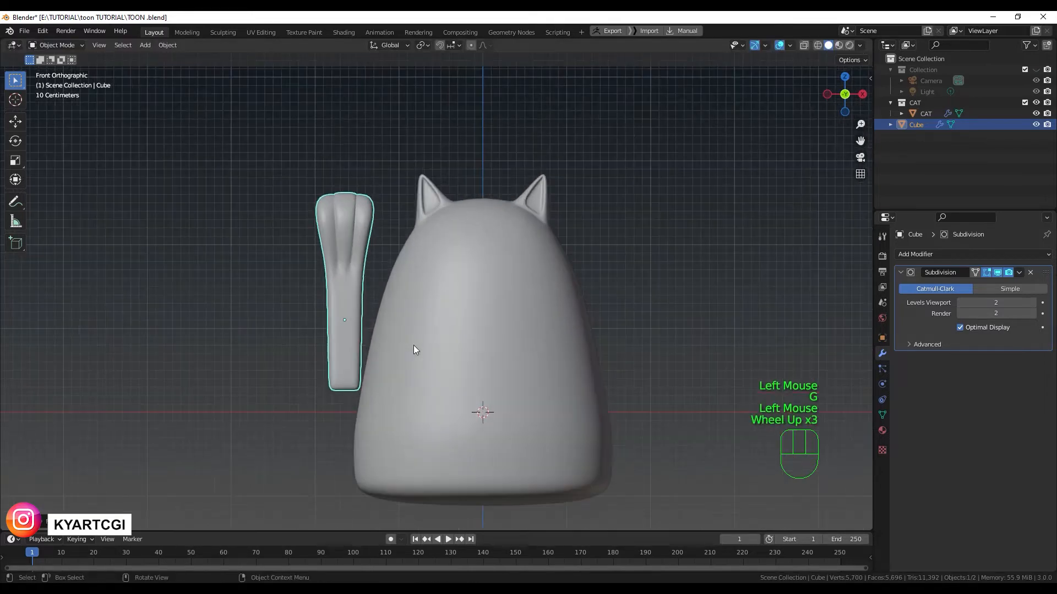
scroll(414, 347, "down", 2)
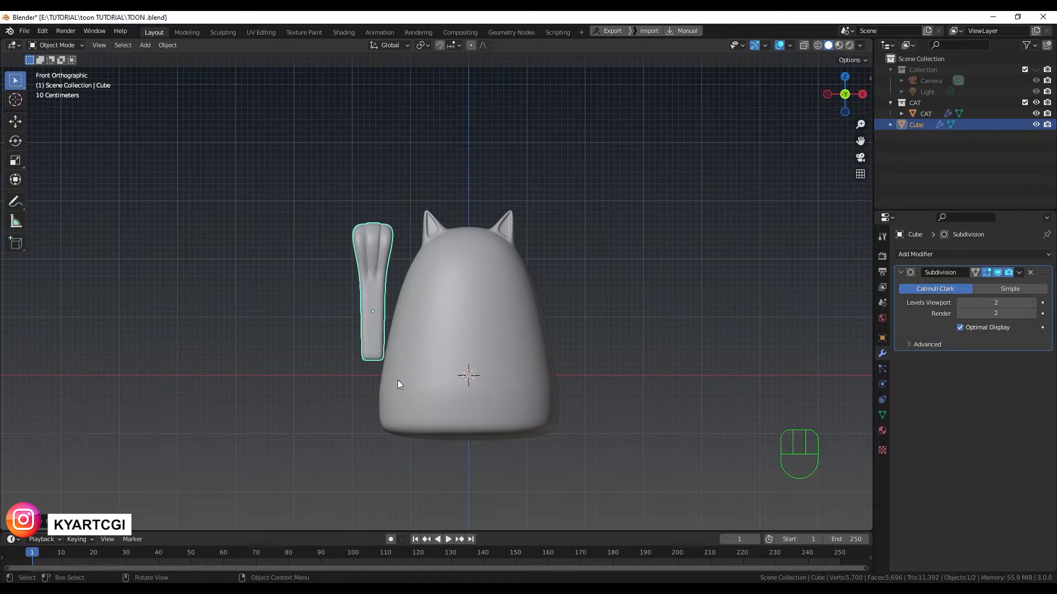
key("ctrl+a")
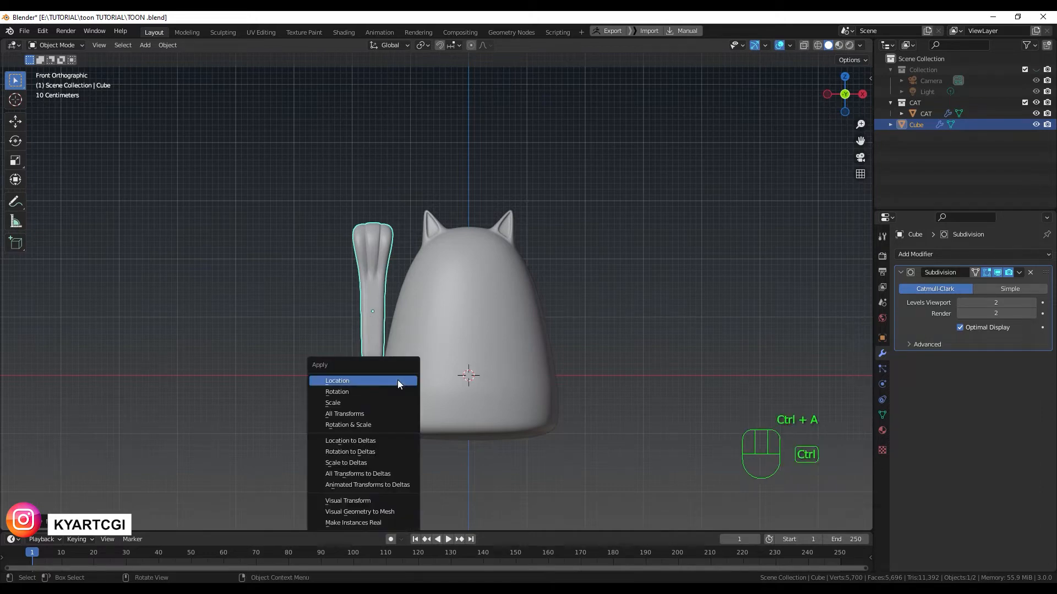
left_click(364, 422)
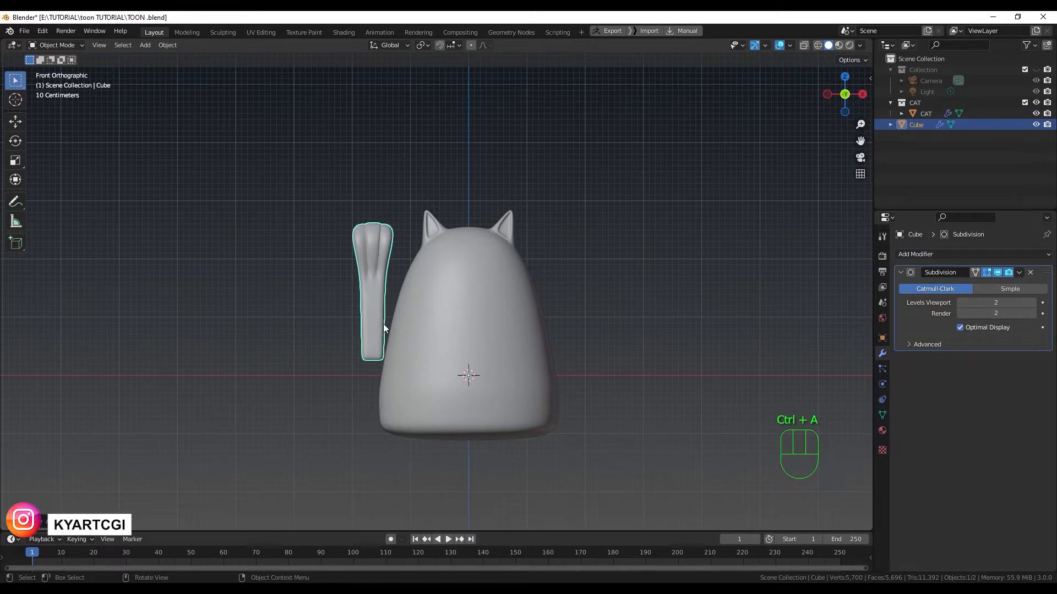
- Set the limb's origin to its geometry and activate the Move tool
right_click(372, 279)
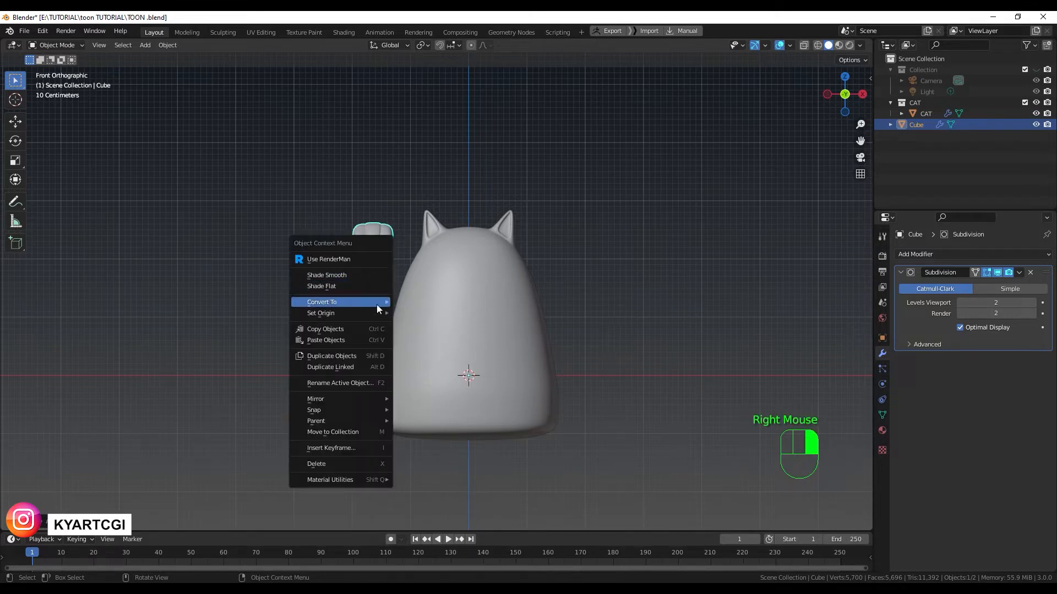
mouse_move(376, 305)
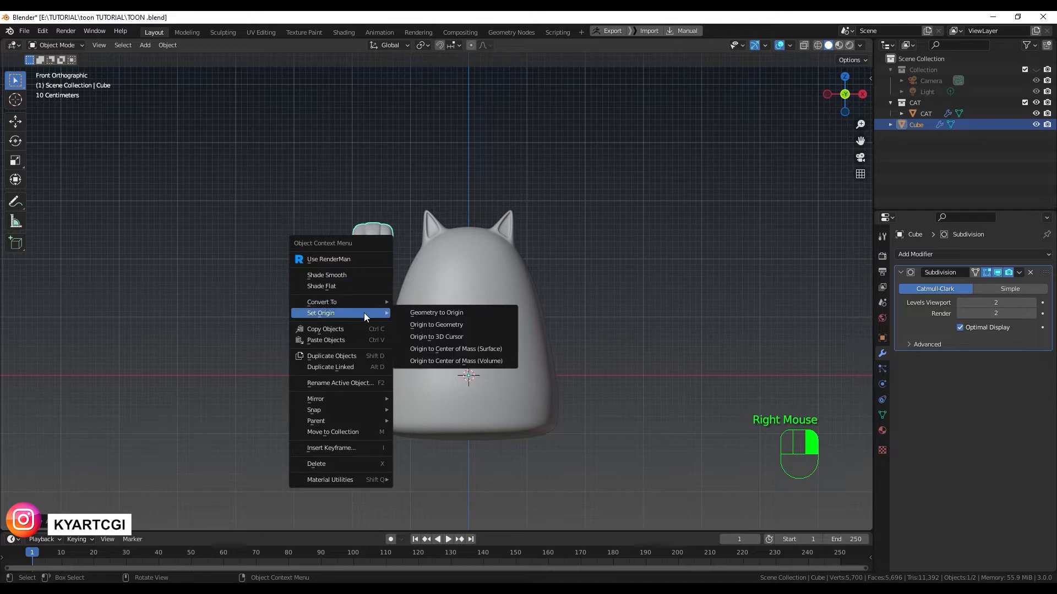
left_click(471, 325)
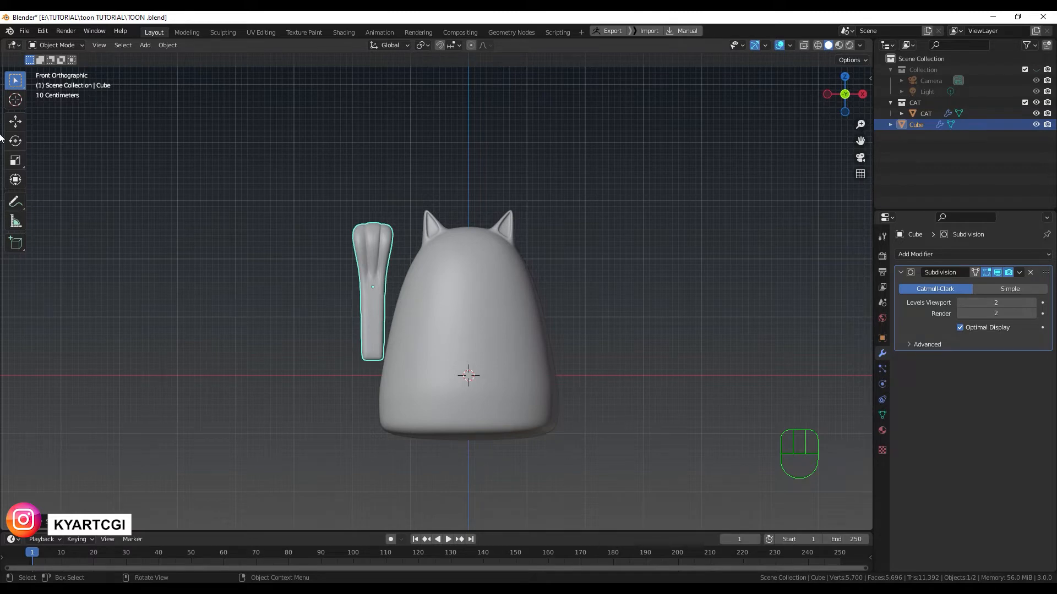
left_click(16, 121)
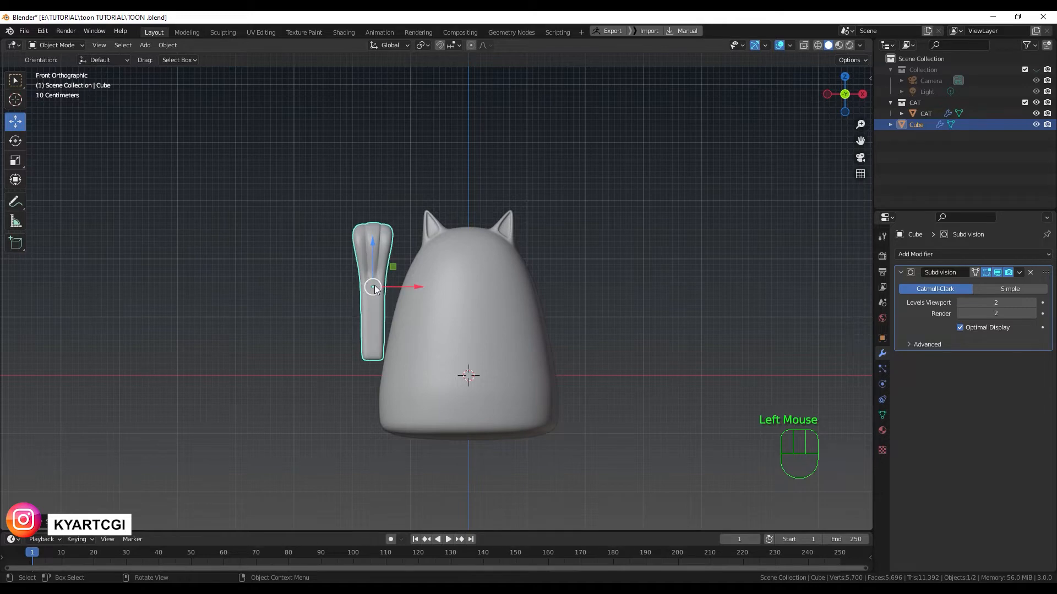
- Apply all transforms to the limb and set its origin back to its geometry
key("ctrl+a")
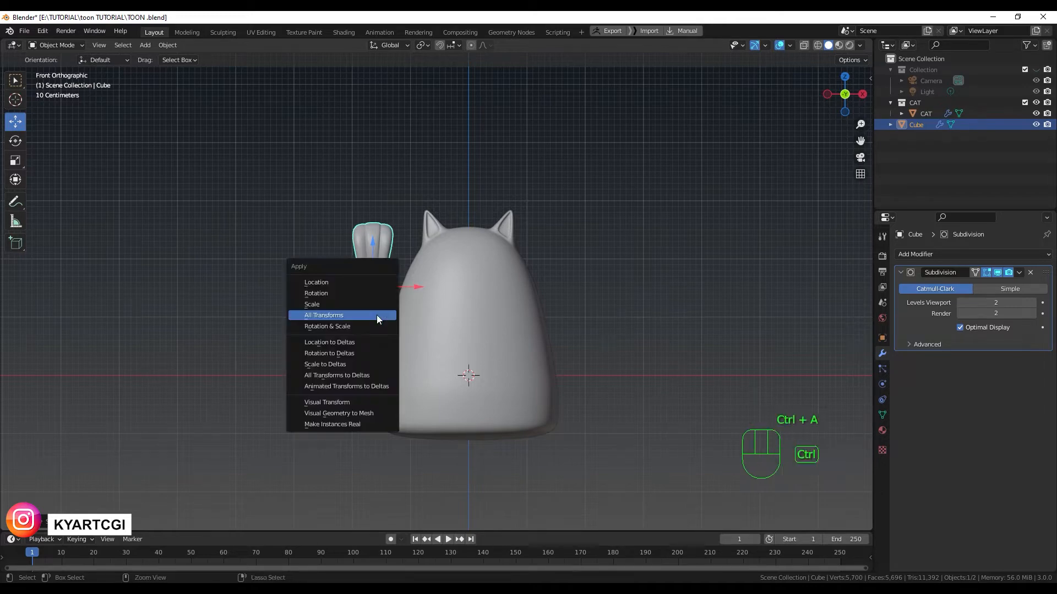
left_click(377, 315)
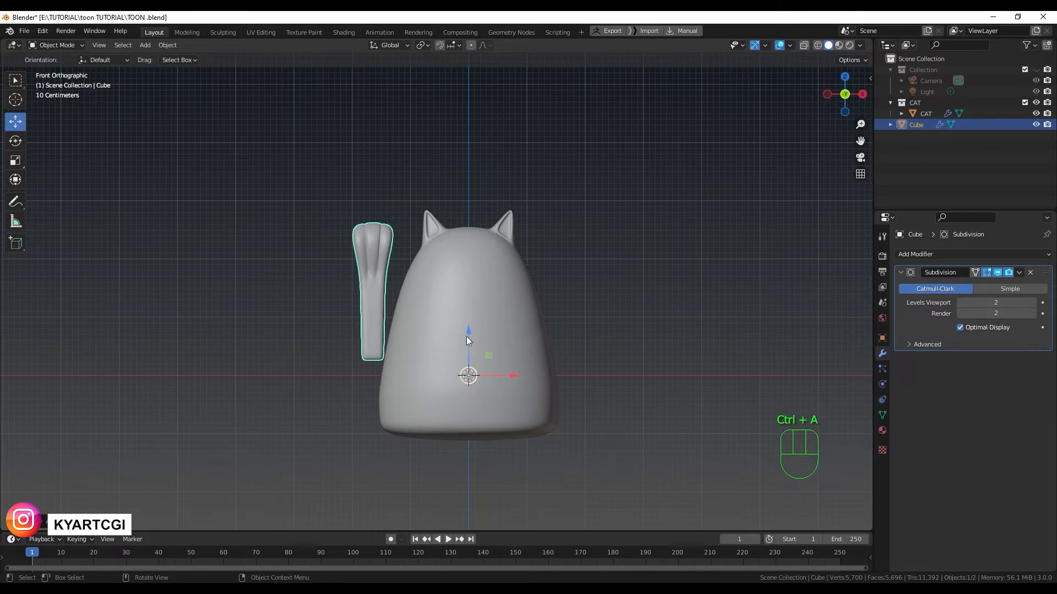
left_click(374, 294)
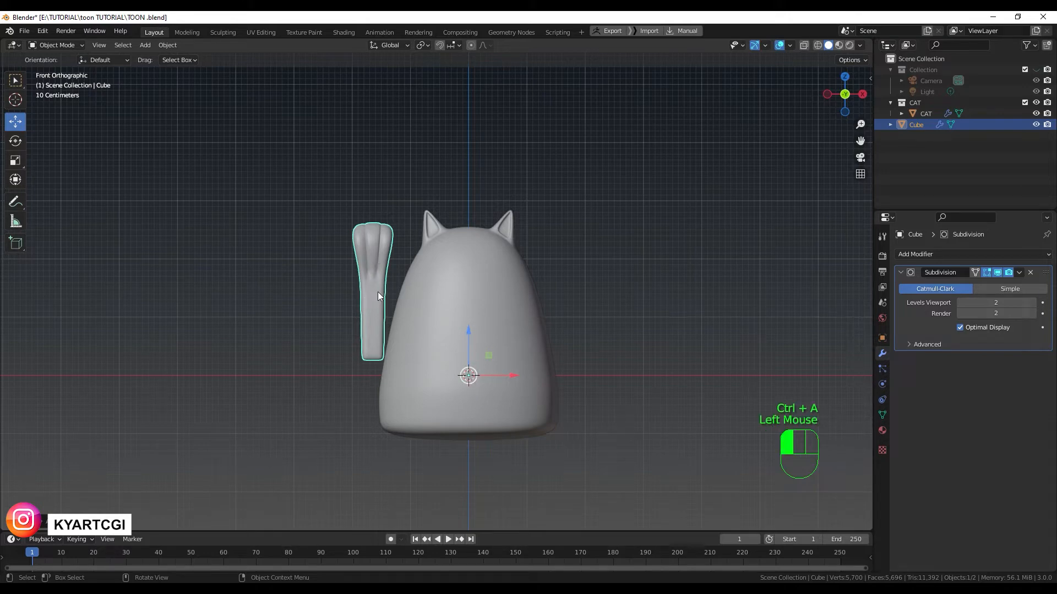
right_click(378, 261)
mouse_move(378, 262)
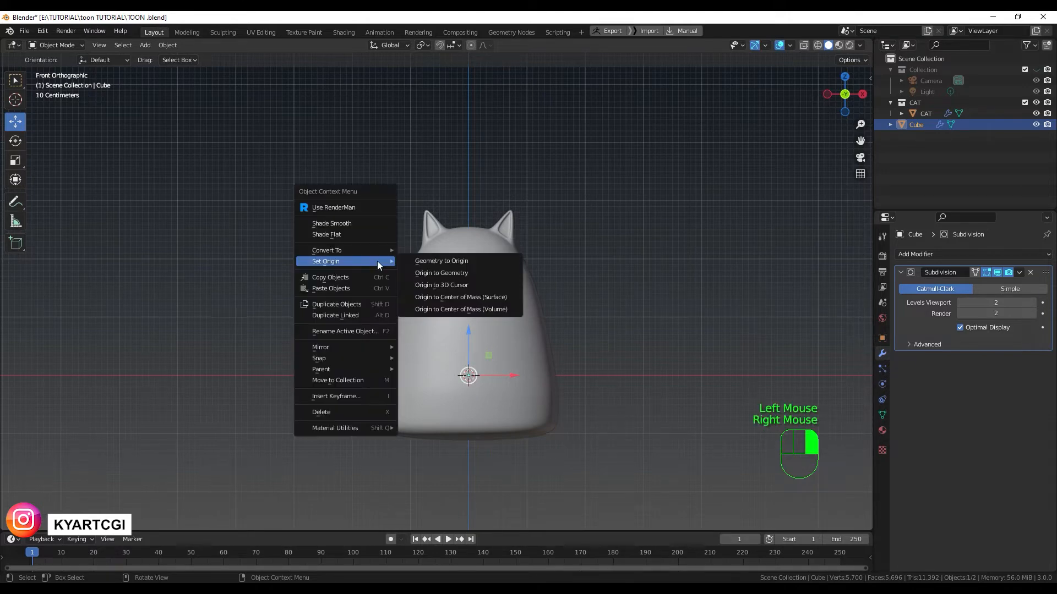
left_click(482, 275)
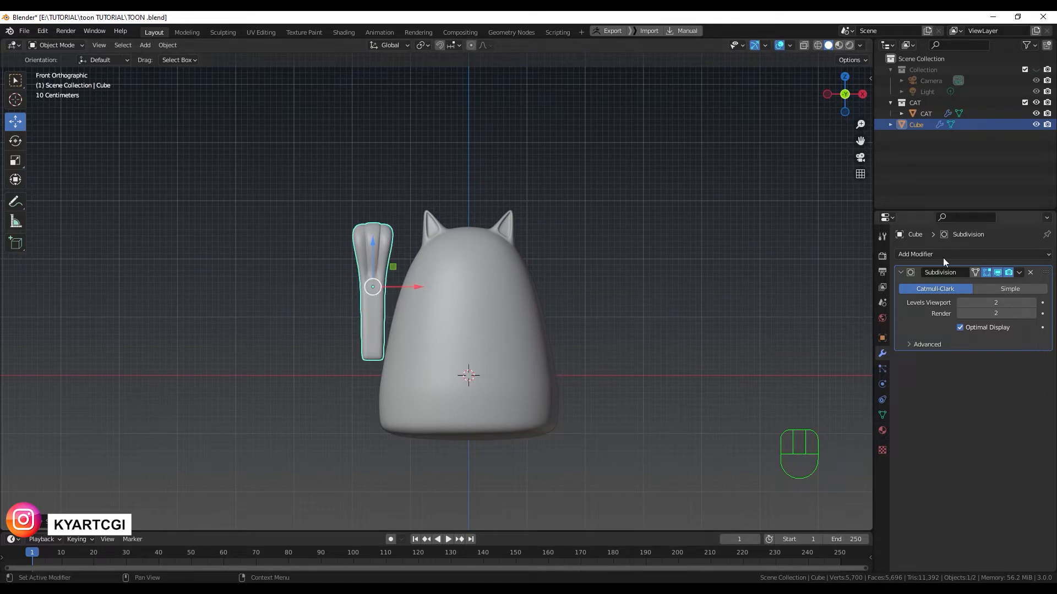
- Add a Mirror modifier to the limb on the X axis, using the CAT body as the mirror object
left_click(980, 255)
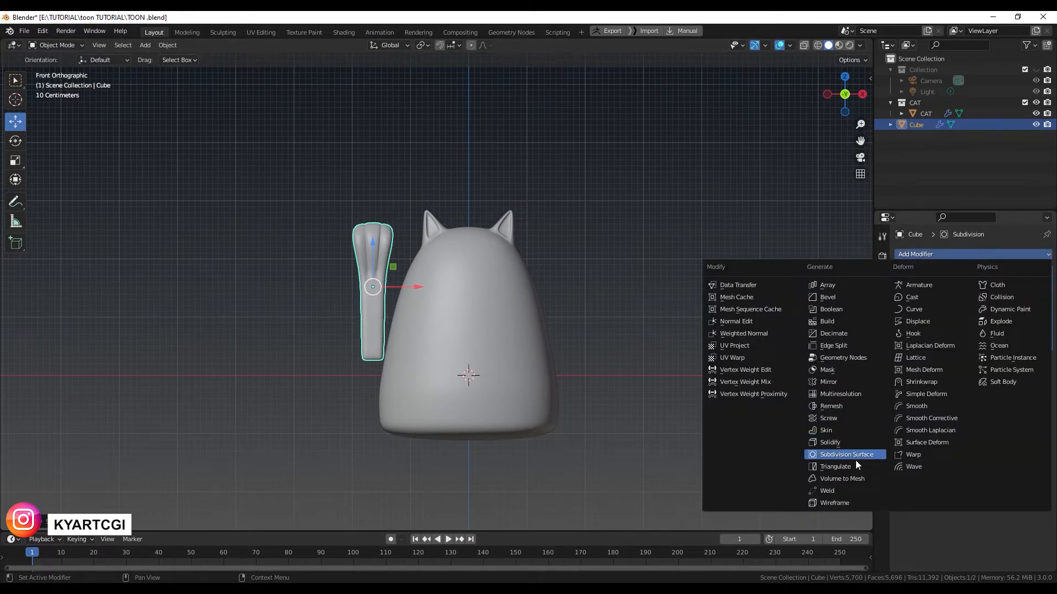
left_click(842, 381)
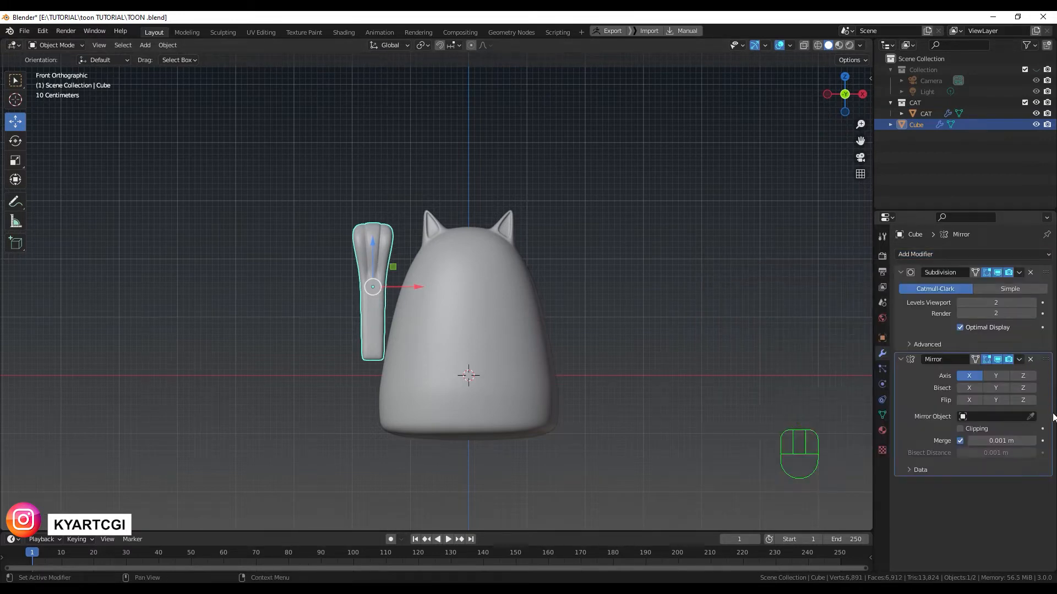
left_click(1032, 417)
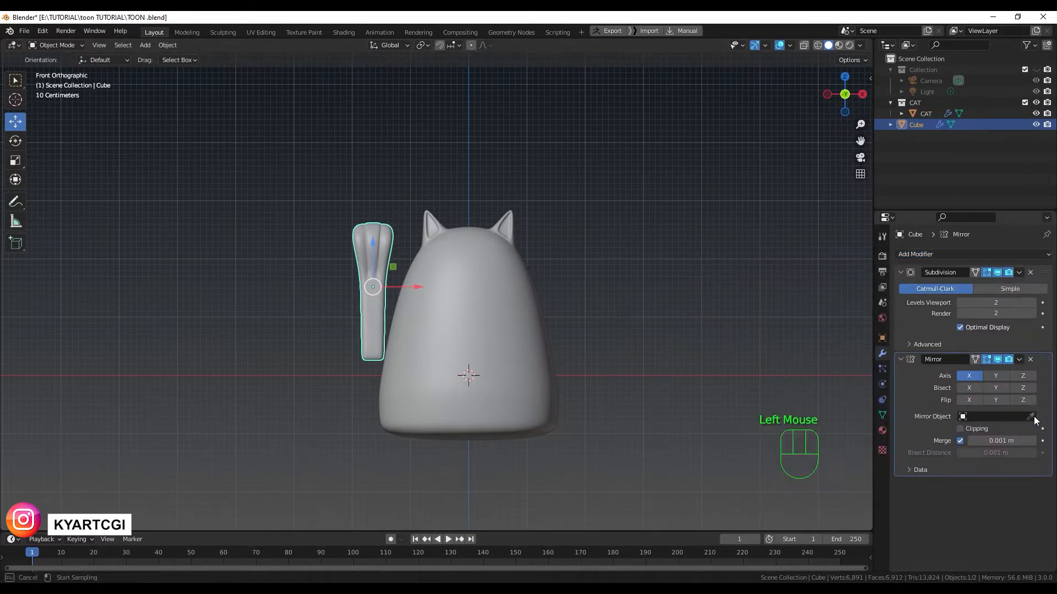
left_click(485, 317)
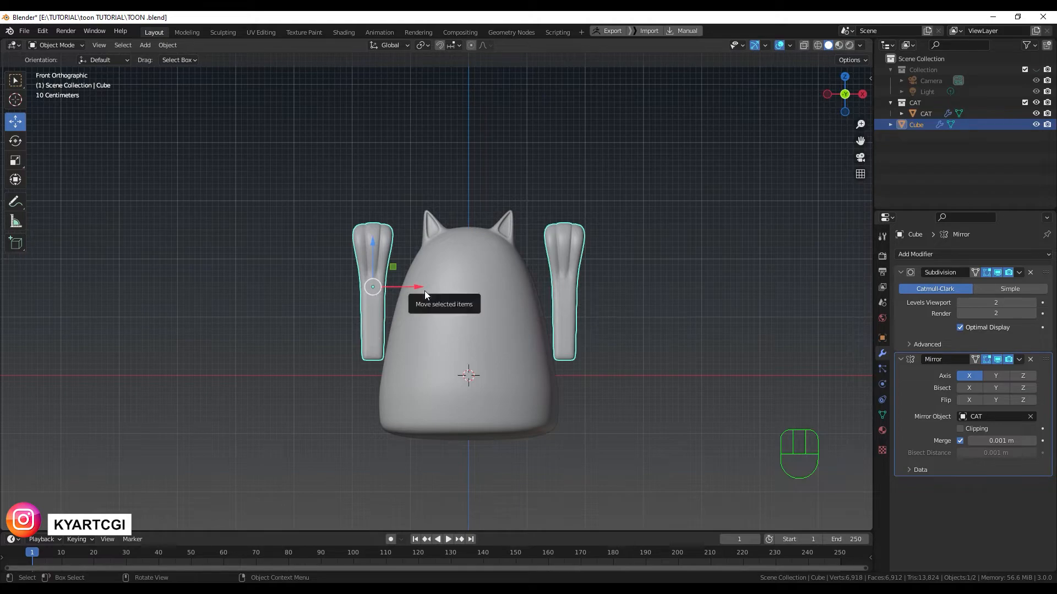
- Add three vertex groups to the cat body
middle_click_drag(630, 325, 479, 378)
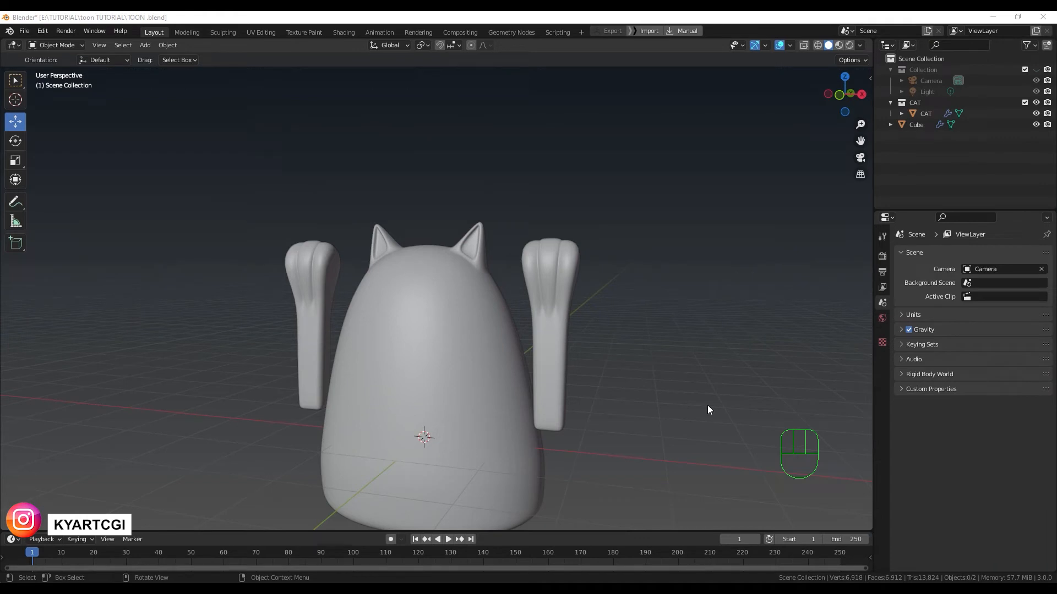
middle_click_drag(644, 394, 648, 334)
key("KP_1")
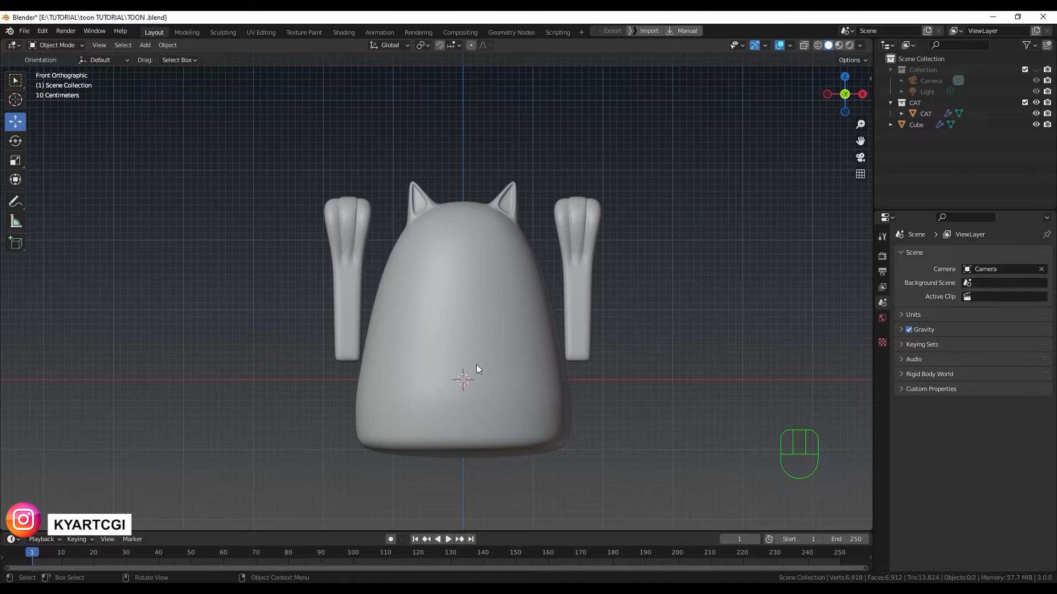
left_click(485, 284)
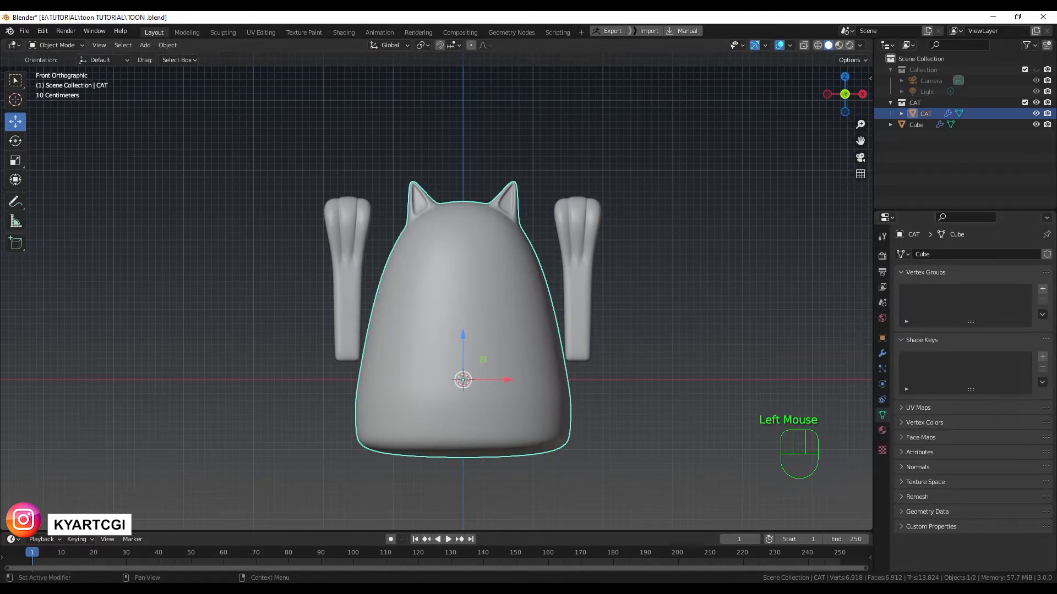
left_click(1043, 289)
left_click(1042, 289)
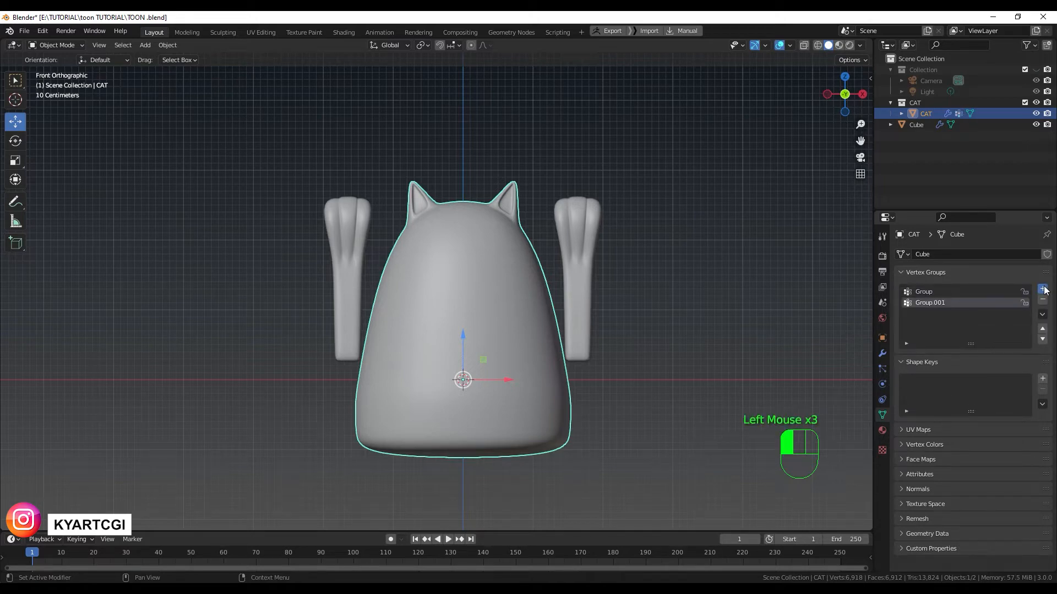
left_click(1043, 289)
- Rename the cat body's three vertex groups STRETCH, EAR.R and EAR.L, in that order
double_click(935, 291)
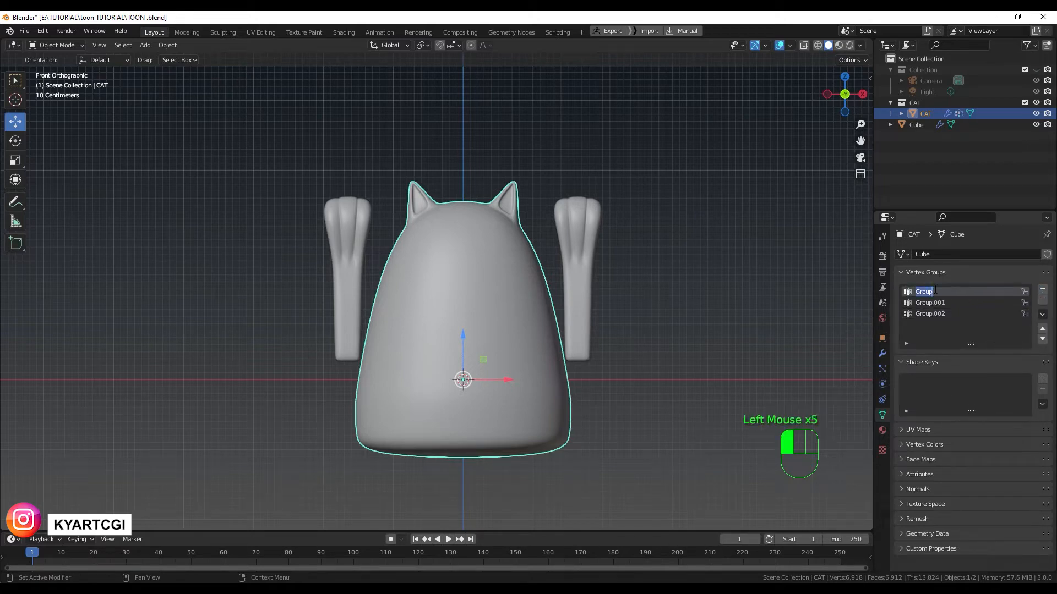
key("BackSpace")
type("STR")
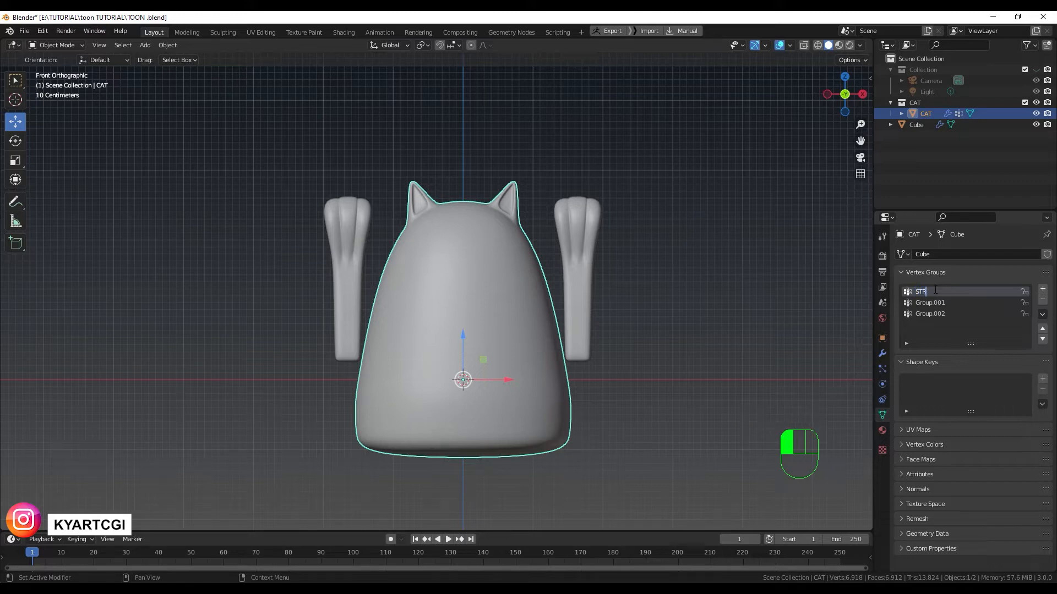
type("ETCH")
double_click(930, 302)
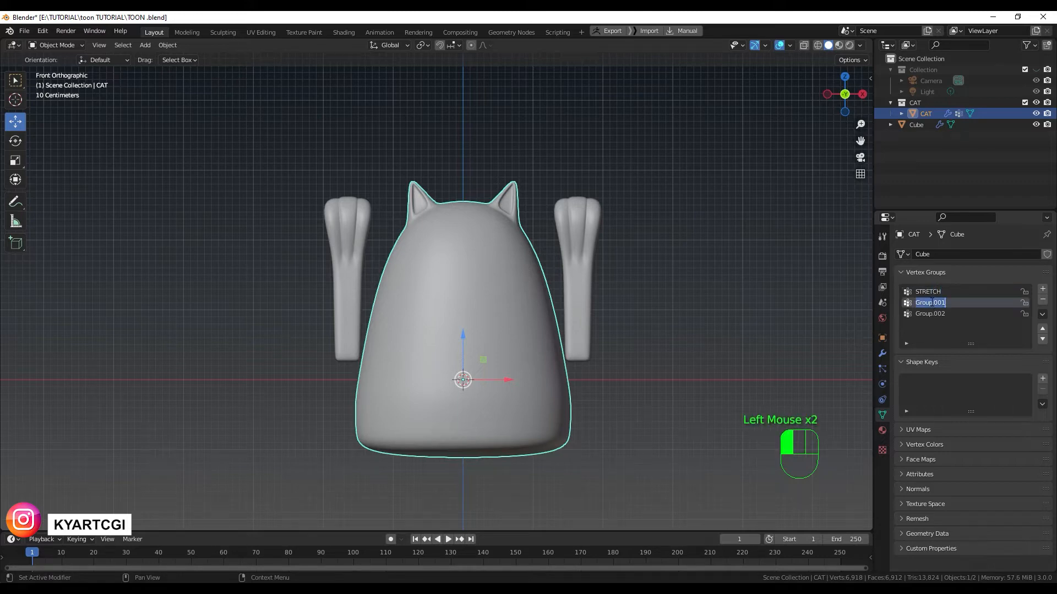
type("EAR.R")
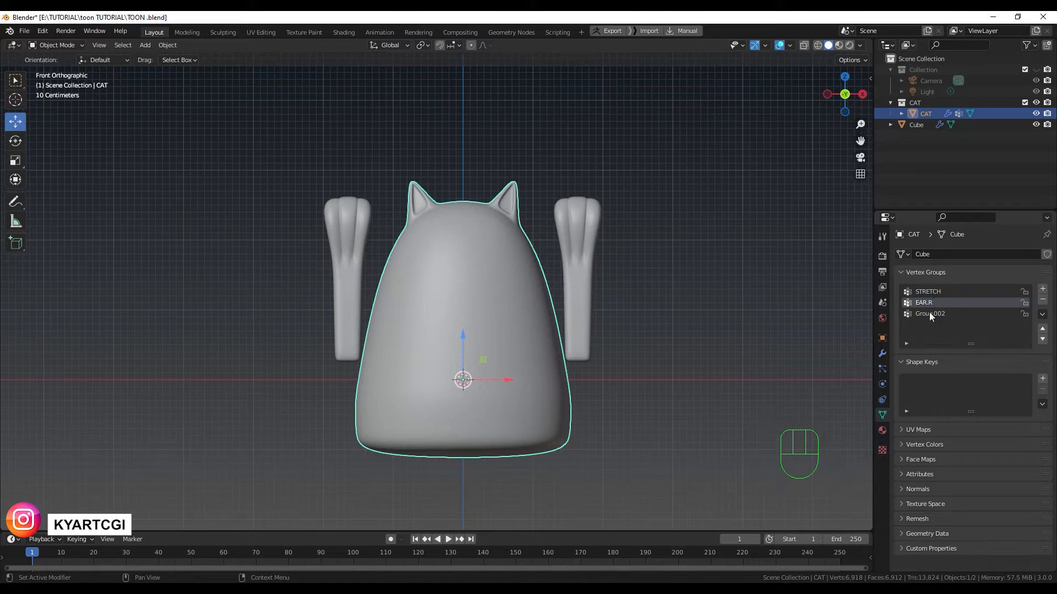
double_click(929, 313)
type("EAR")
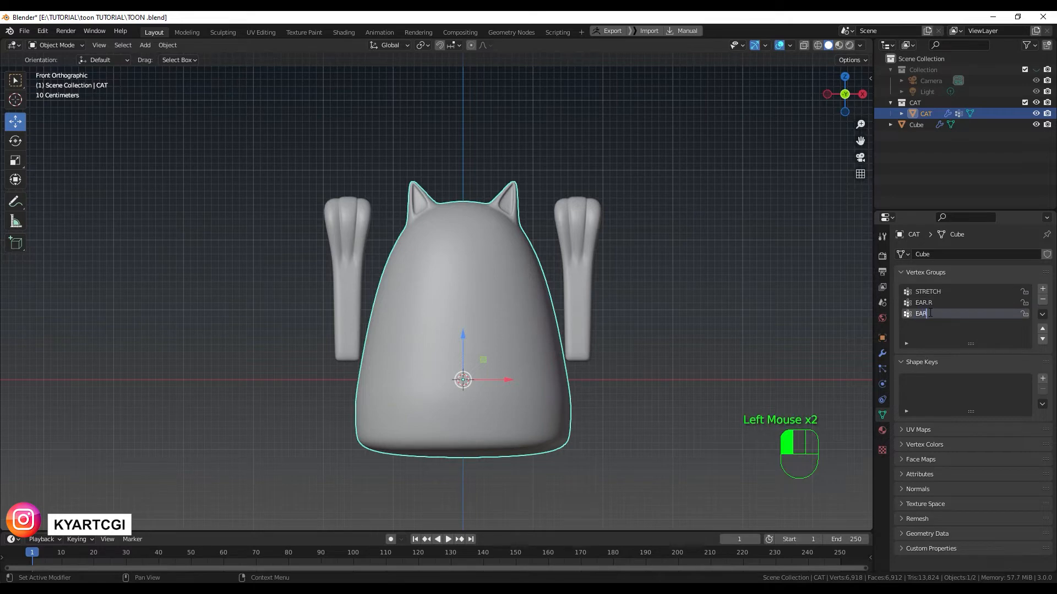
type(".L")
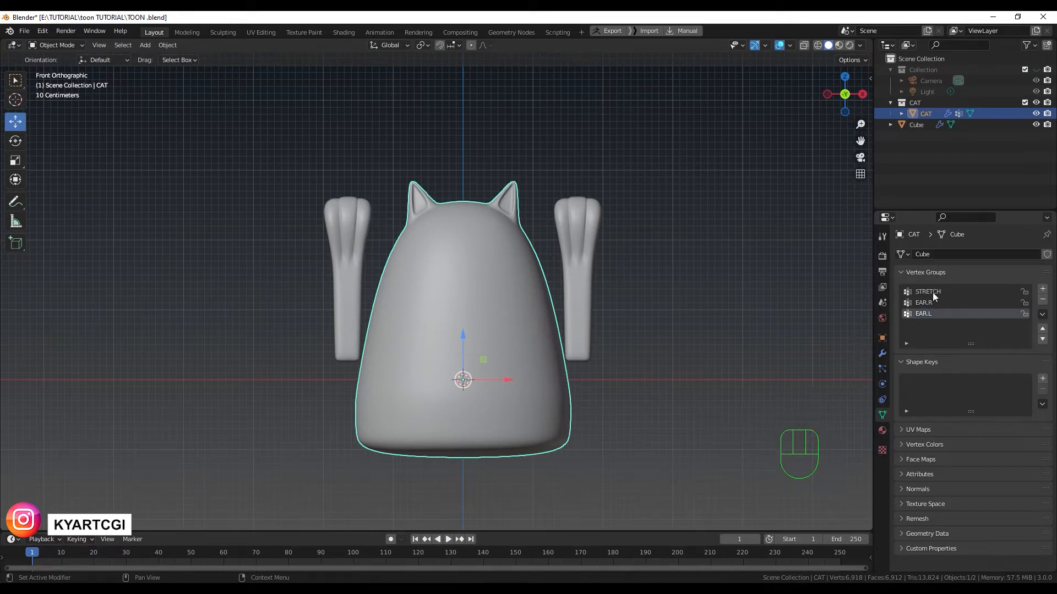
- Weight-paint the STRETCH group with a vertical linear gradient, full at the ears and fading to zero at the body's base, and return to Object Mode
left_click(938, 293)
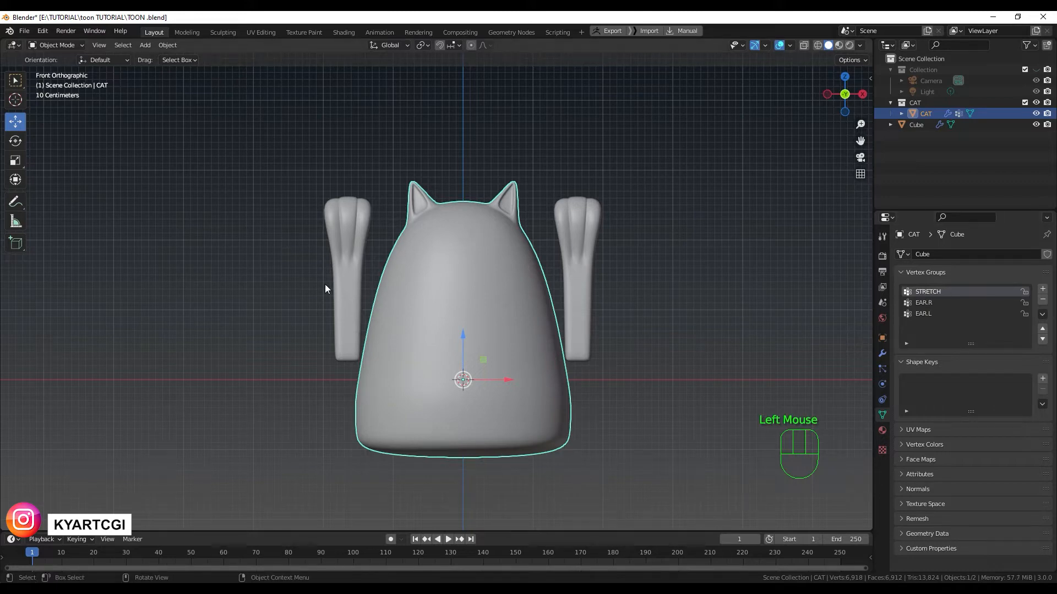
left_click(71, 47)
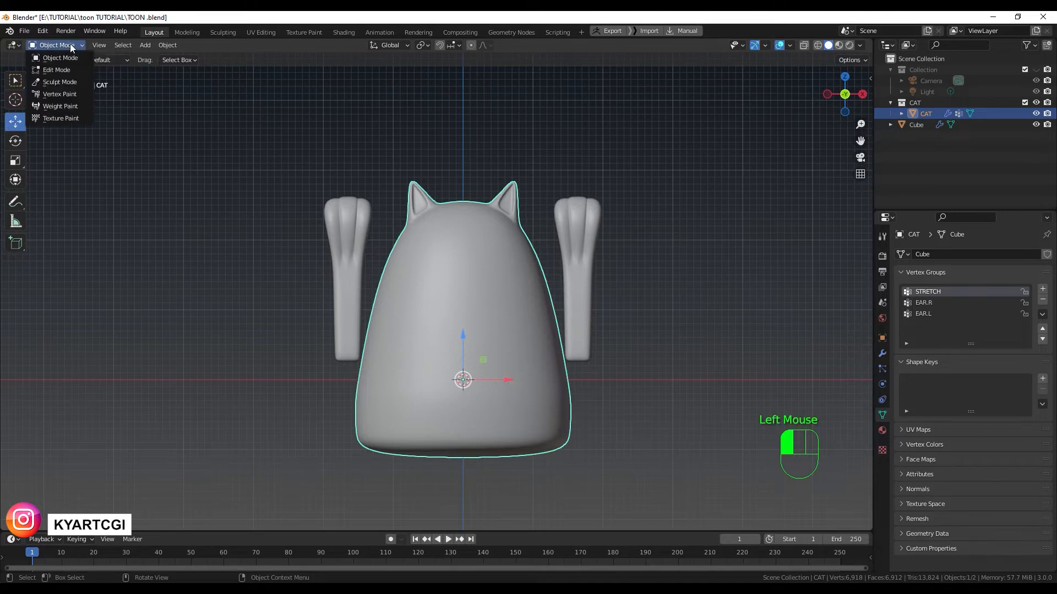
left_click(74, 107)
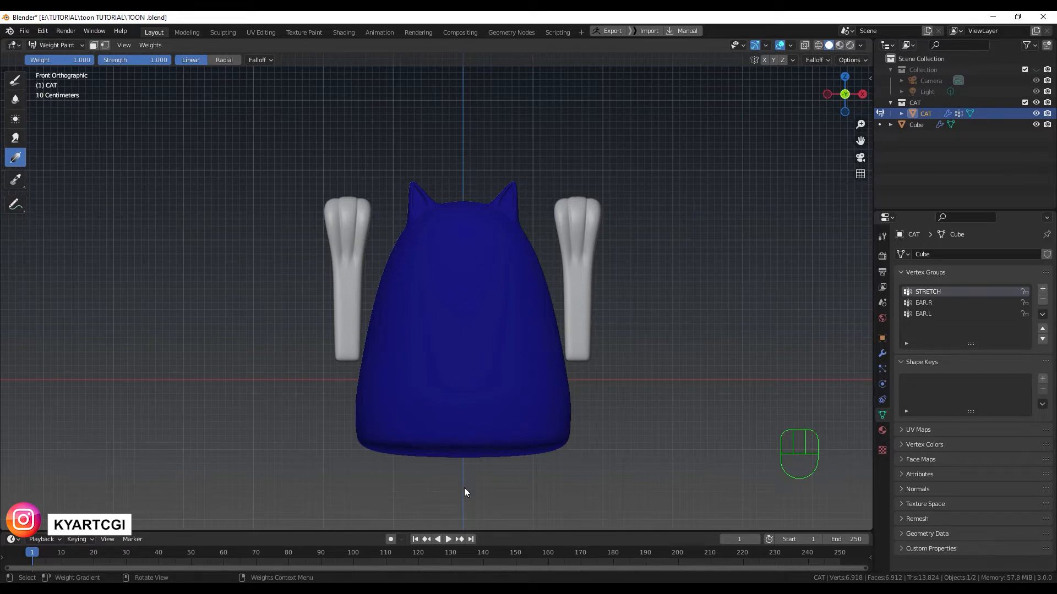
left_click_drag(464, 154, 458, 530)
left_click_drag(461, 573, 465, 508)
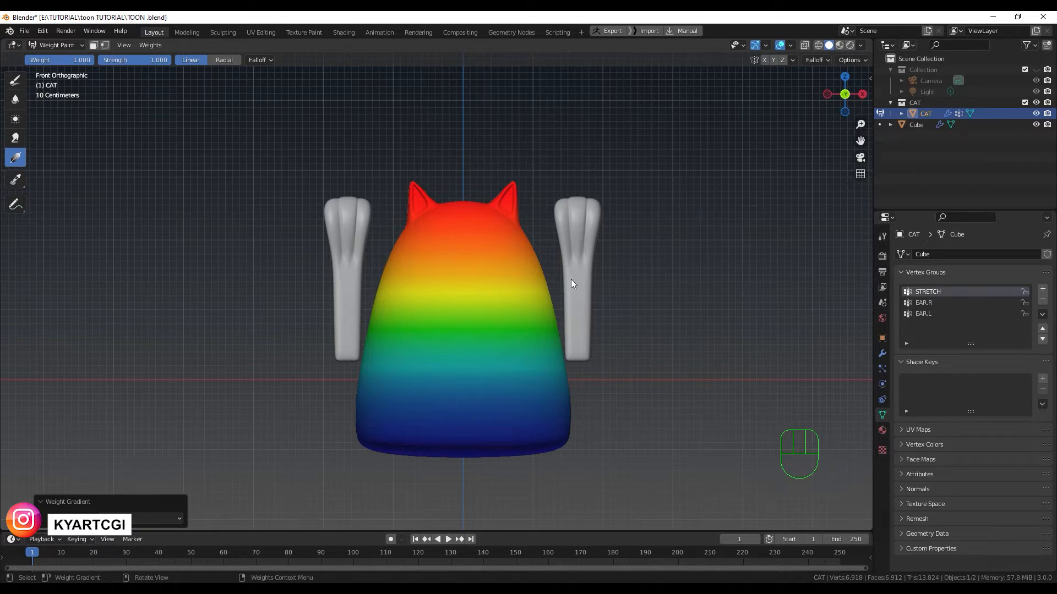
left_click(79, 47)
left_click(58, 55)
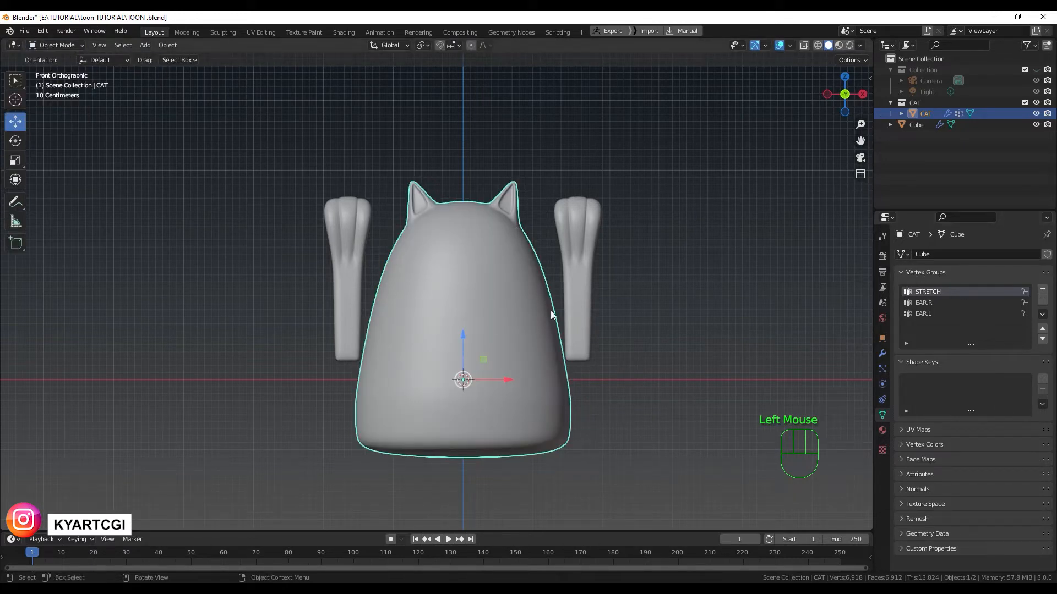
- Add a mesh circle, raise it about 3.6 m along Z above the cat's head, and scale it to about 0.88
left_click(882, 354)
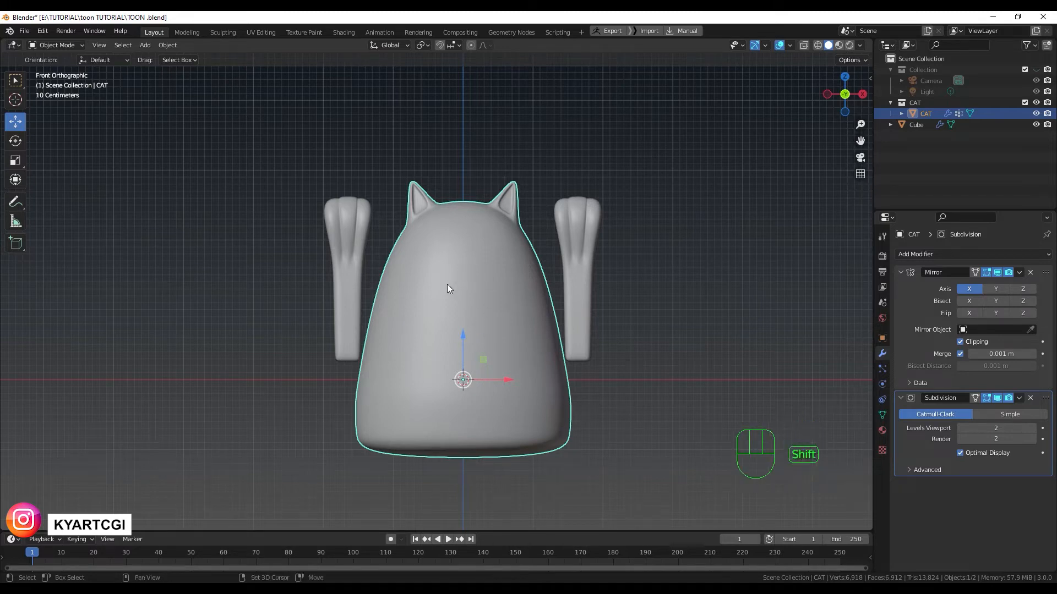
key("shift+a")
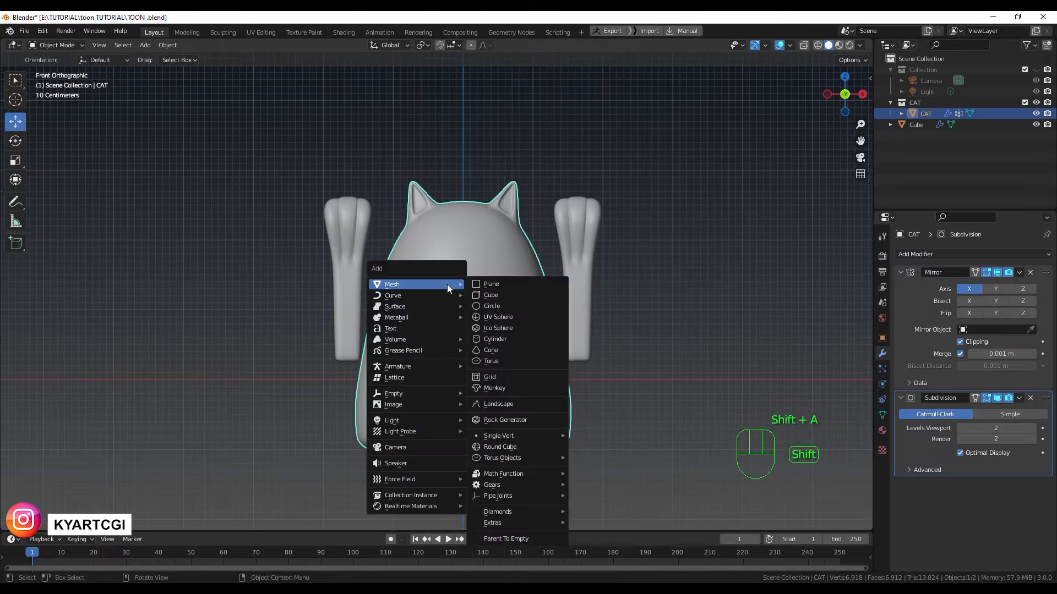
left_click(517, 306)
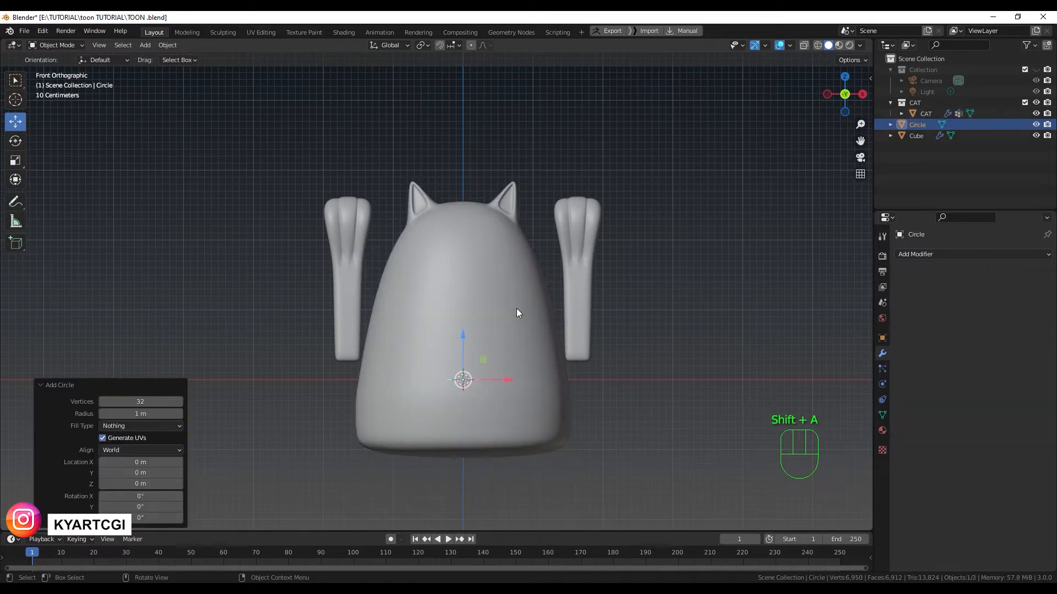
left_click_drag(464, 336, 445, 76)
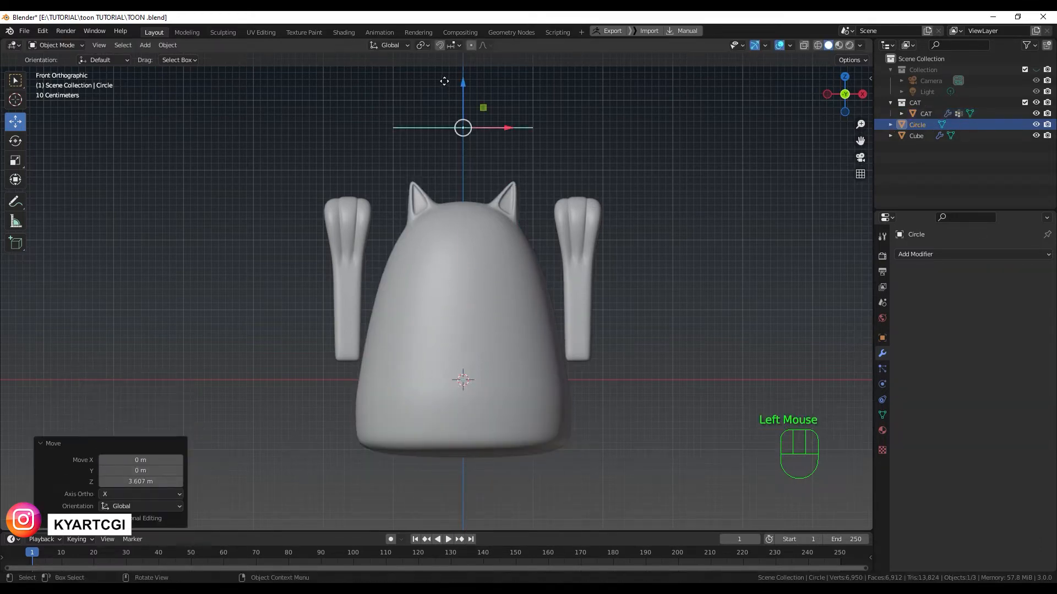
key("s")
left_click(537, 154)
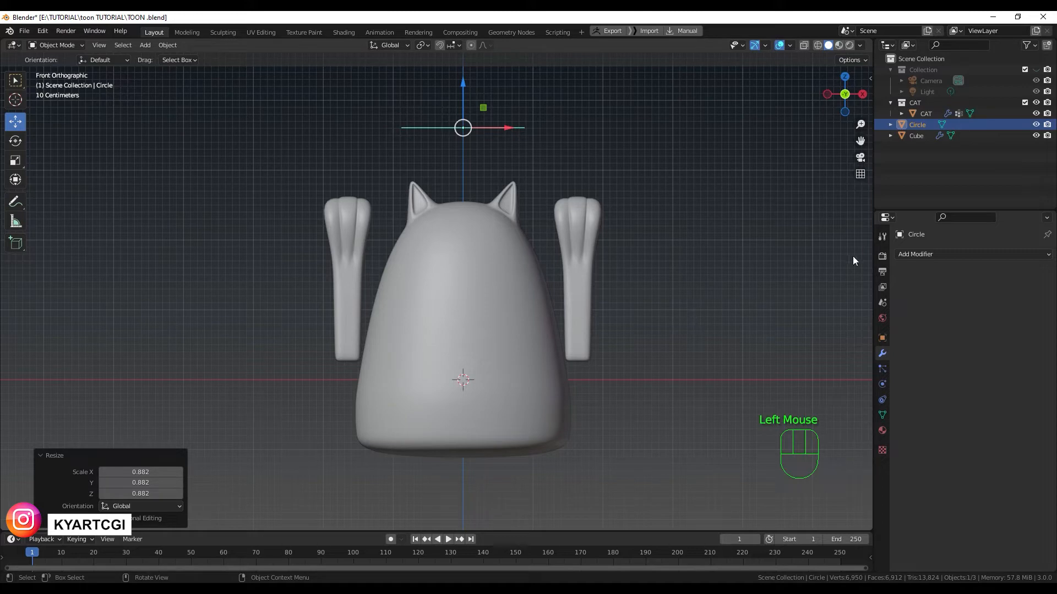
- Add a Hook modifier to the cat body, with the circle as its object and STRETCH as its vertex group
left_click(947, 256)
left_click(518, 332)
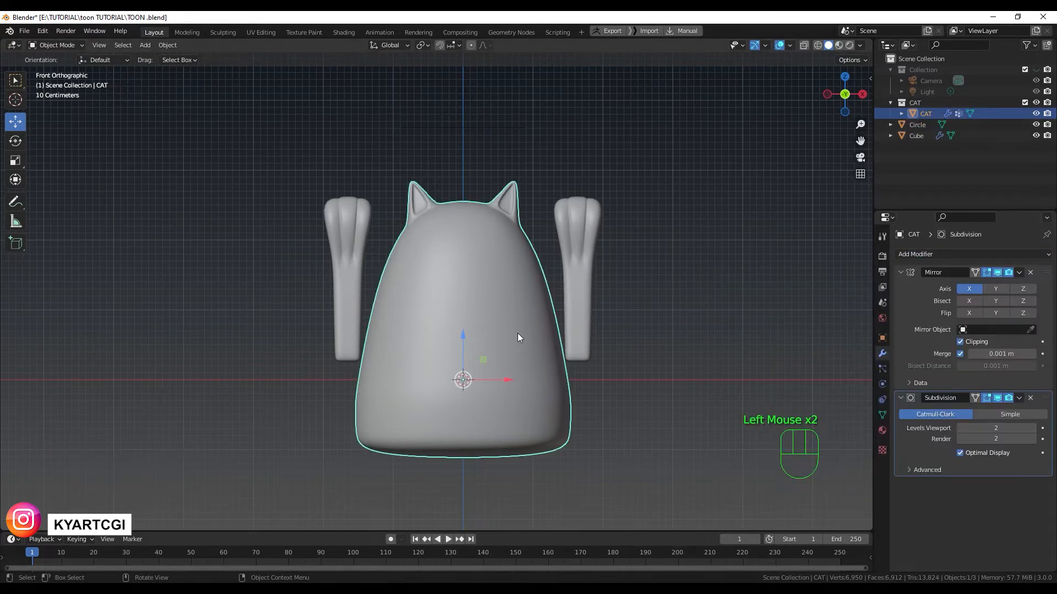
left_click(969, 254)
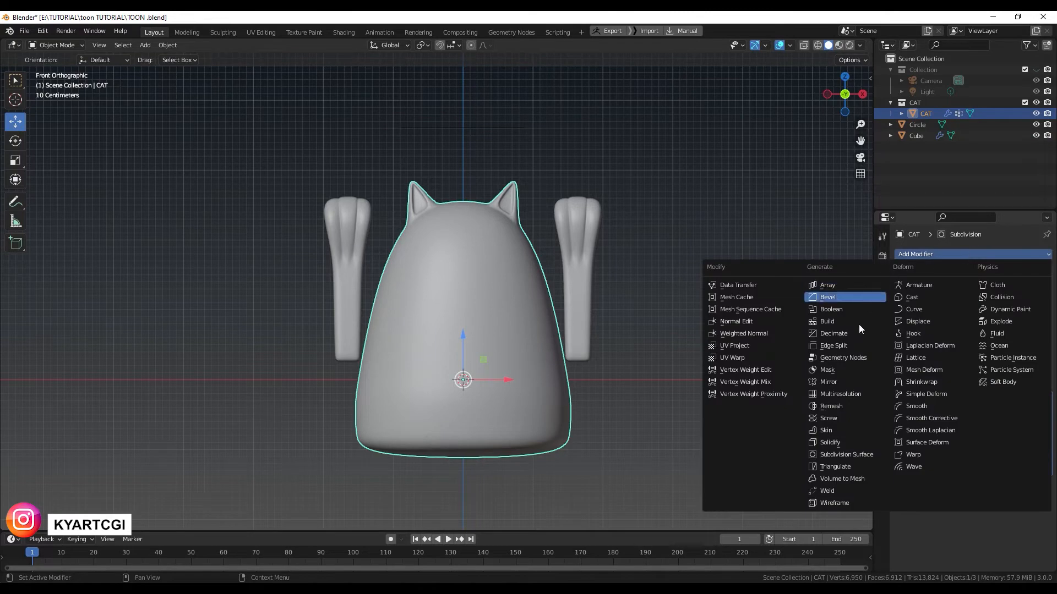
left_click(953, 333)
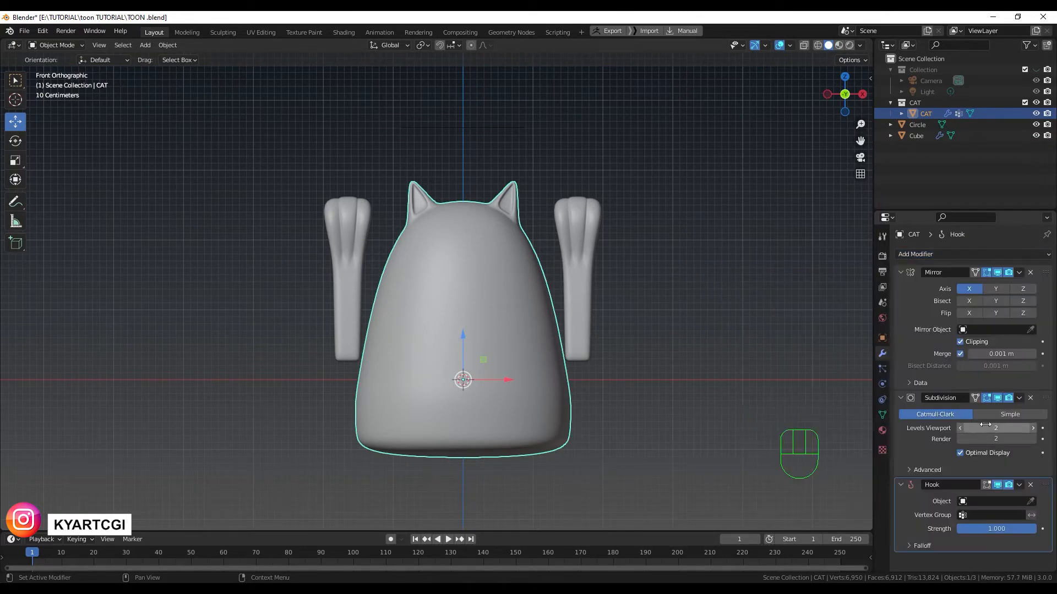
left_click(1030, 501)
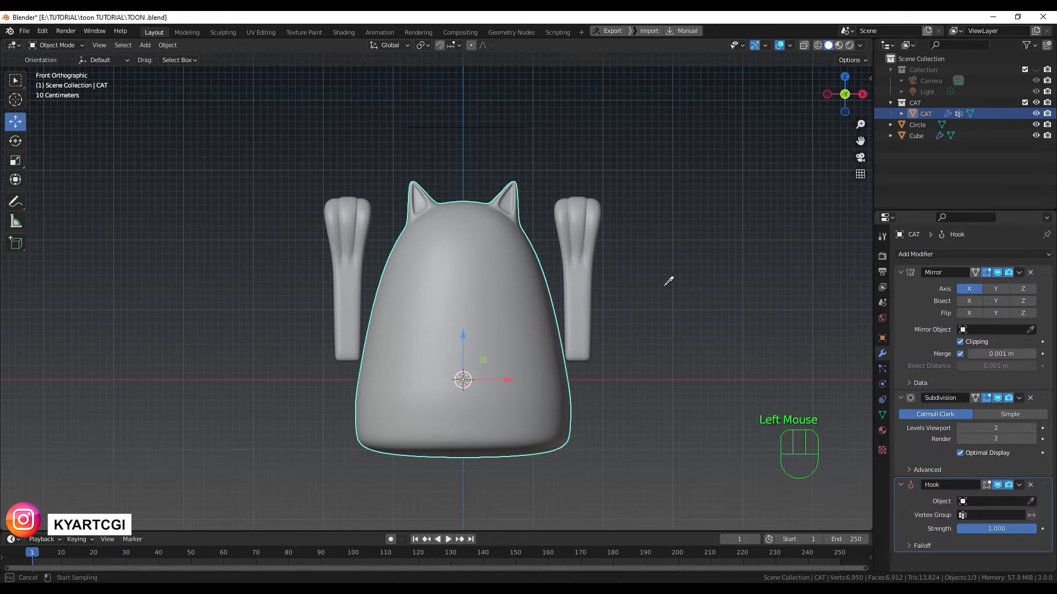
left_click(485, 123)
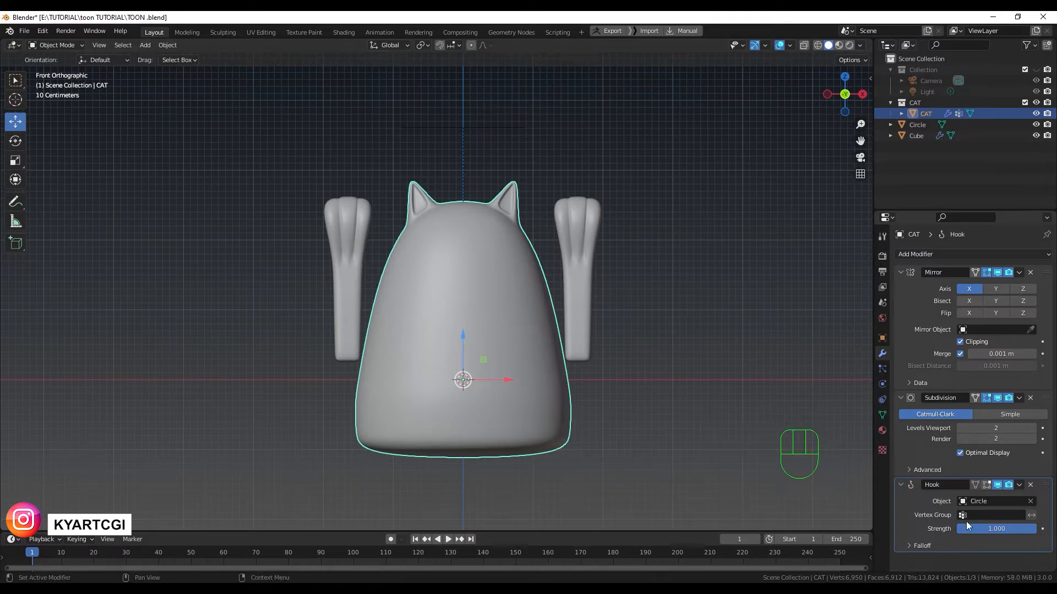
left_click(979, 515)
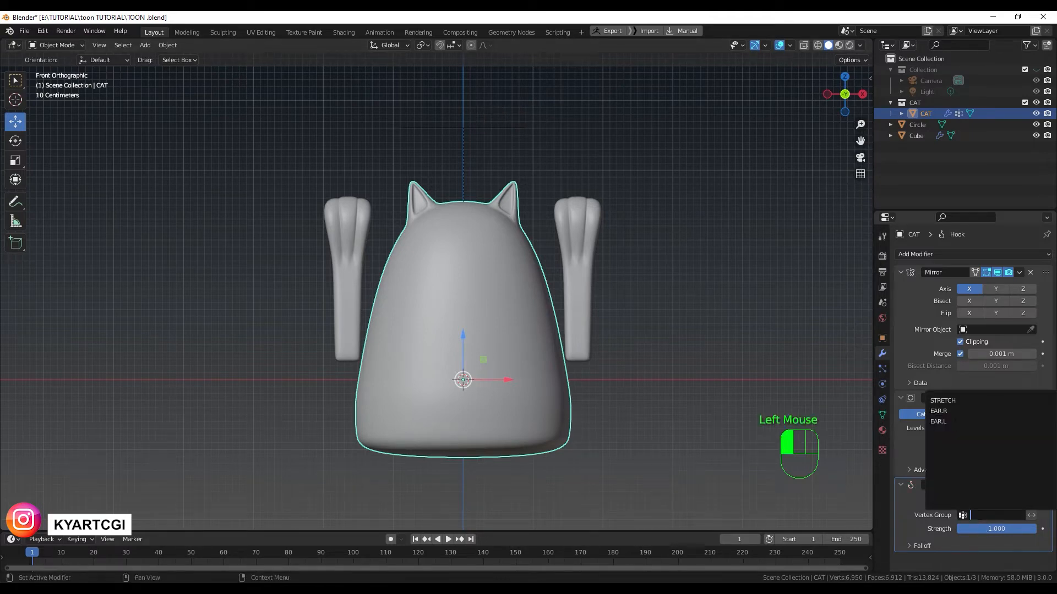
left_click(955, 401)
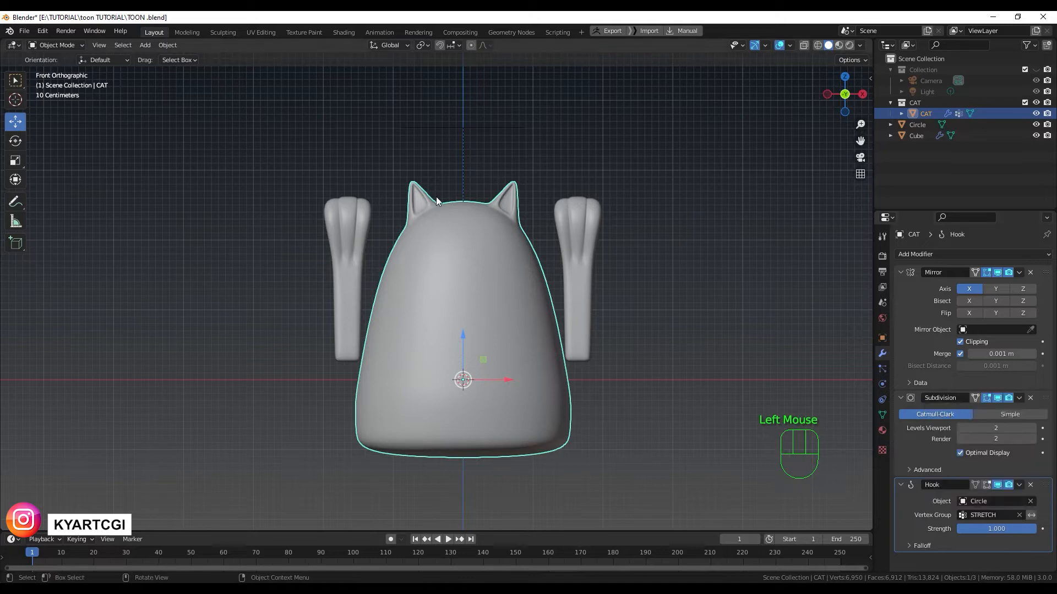
- Test the body's stretch by moving the circle control freely, and cancel the move
left_click(438, 130)
middle_click_drag(604, 220, 610, 266, "shift")
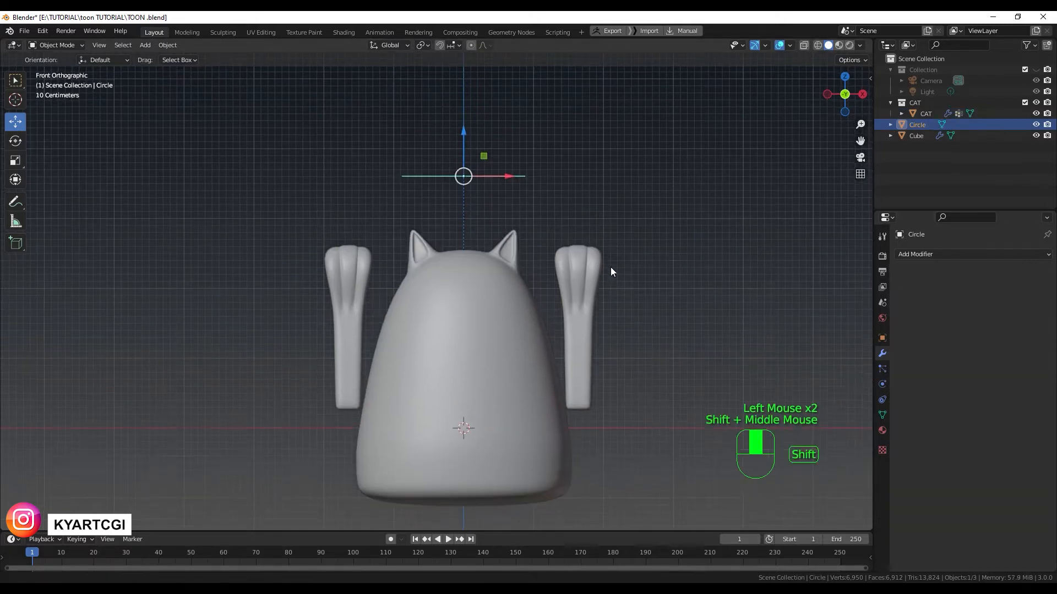
key("g")
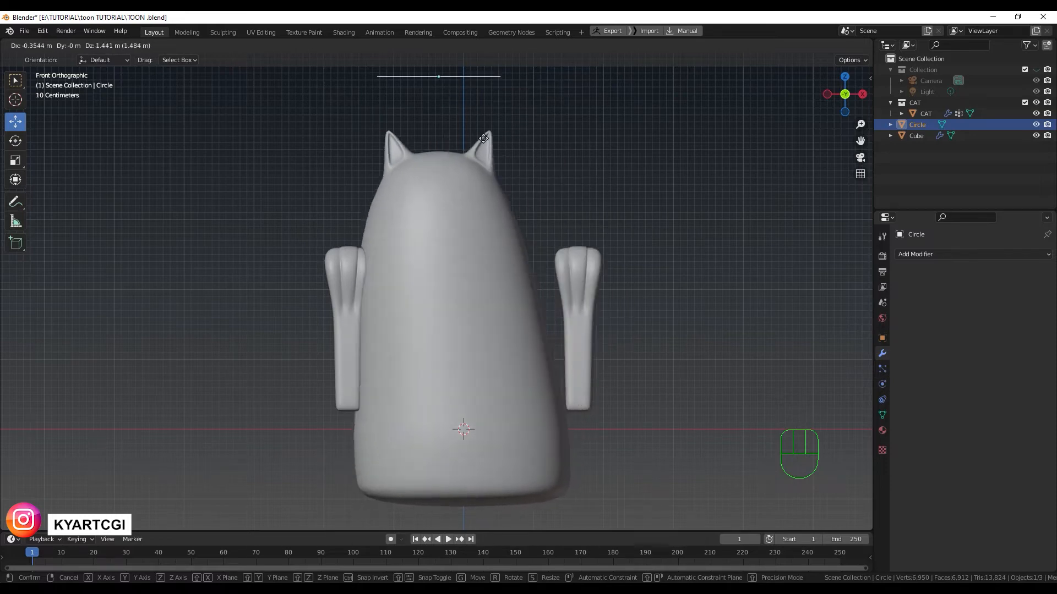
right_click(628, 149)
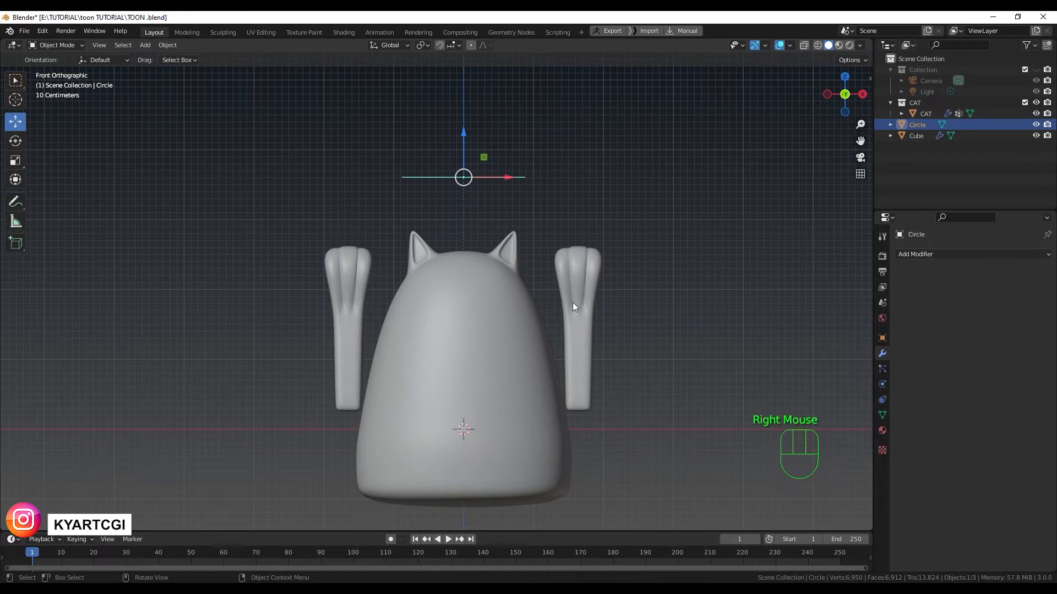
scroll(572, 306, "down", 1)
scroll(573, 306, "up", 1)
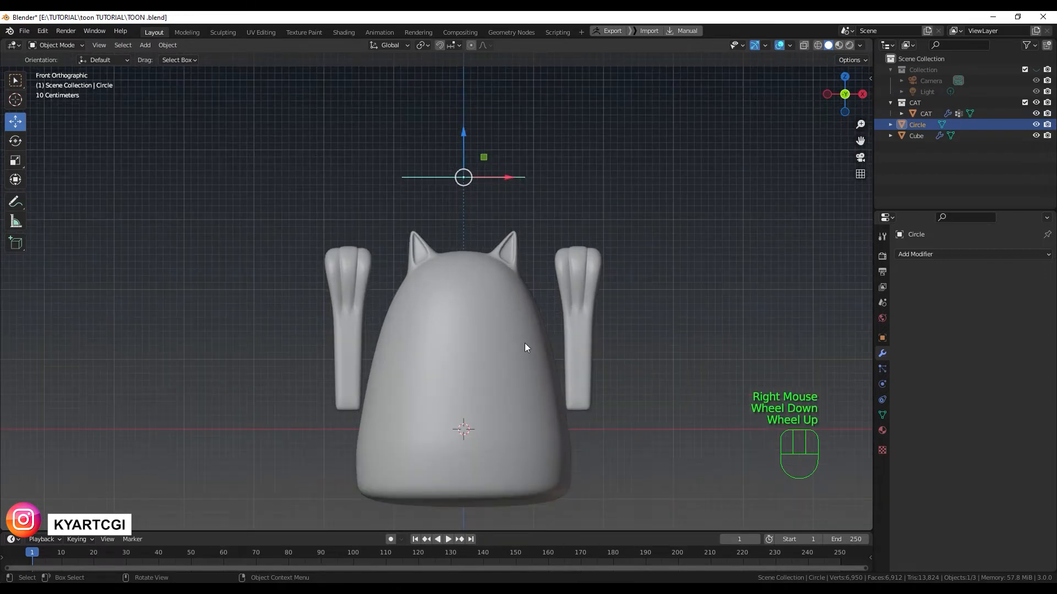
middle_click_drag(527, 359, 562, 280, "shift")
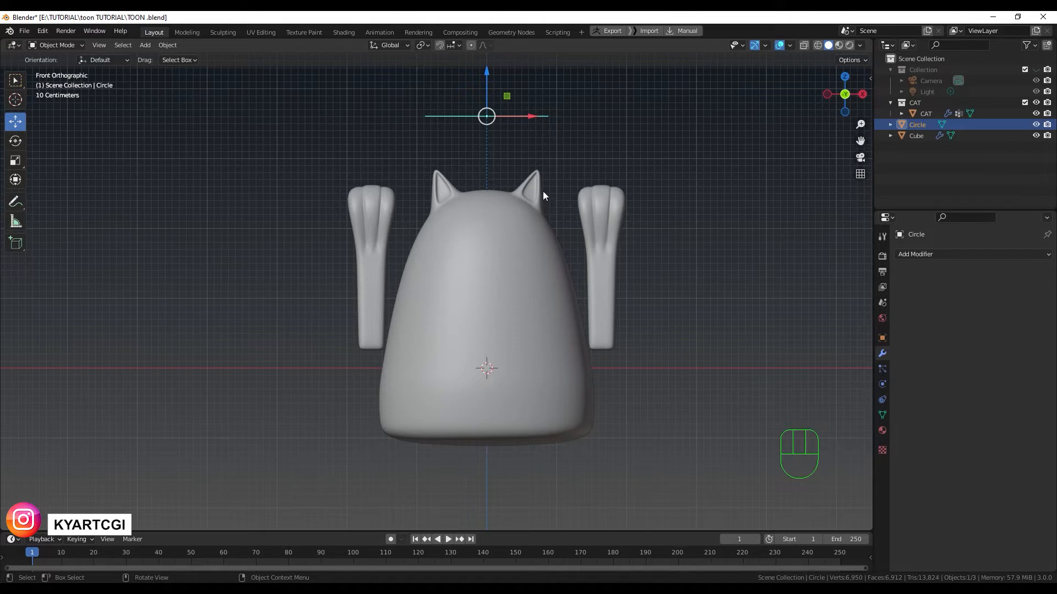
- Weight-paint the cat body's EAR.L group with a slanted linear gradient, strongest at that ear's tip and fading into the head, and return to Object Mode
left_click(529, 278)
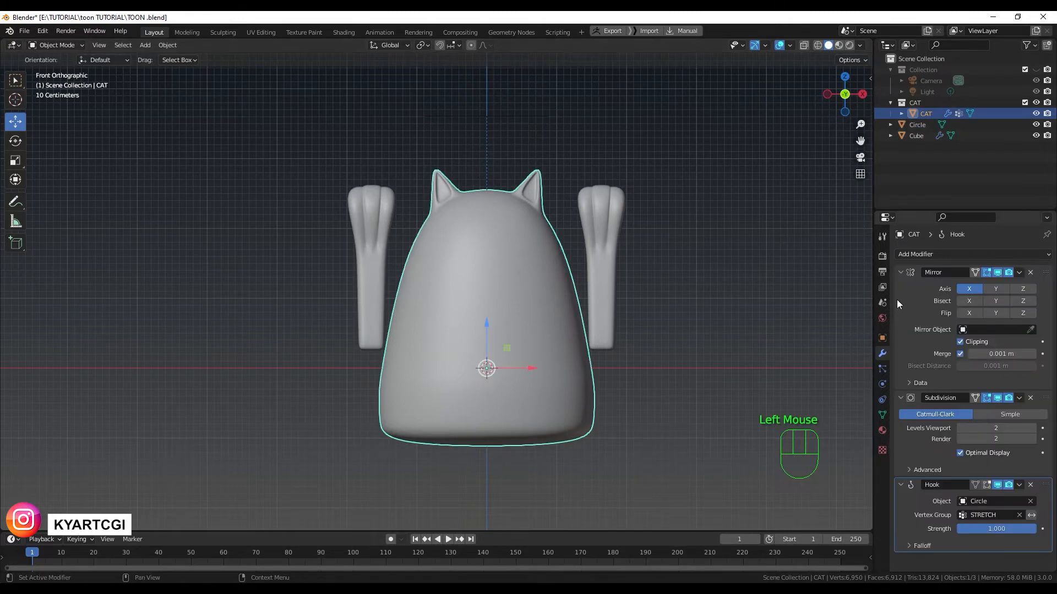
left_click(884, 371)
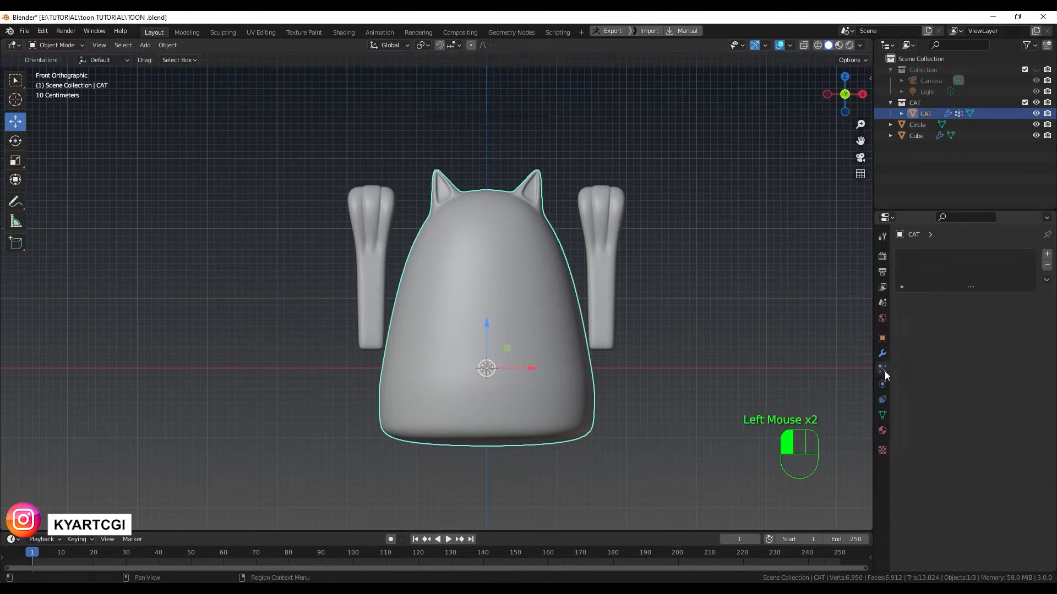
left_click(884, 414)
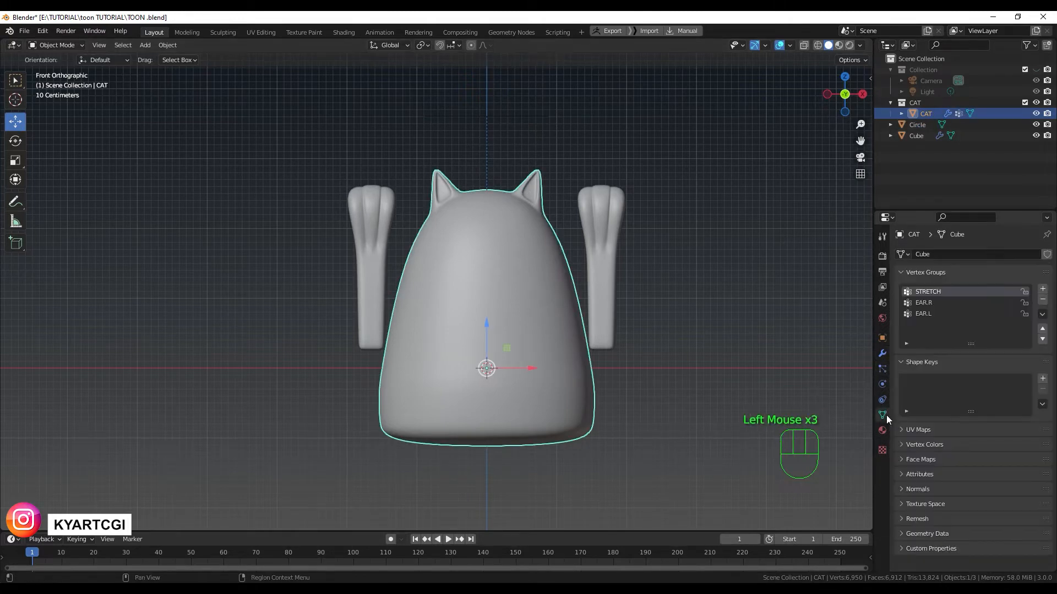
left_click(919, 301)
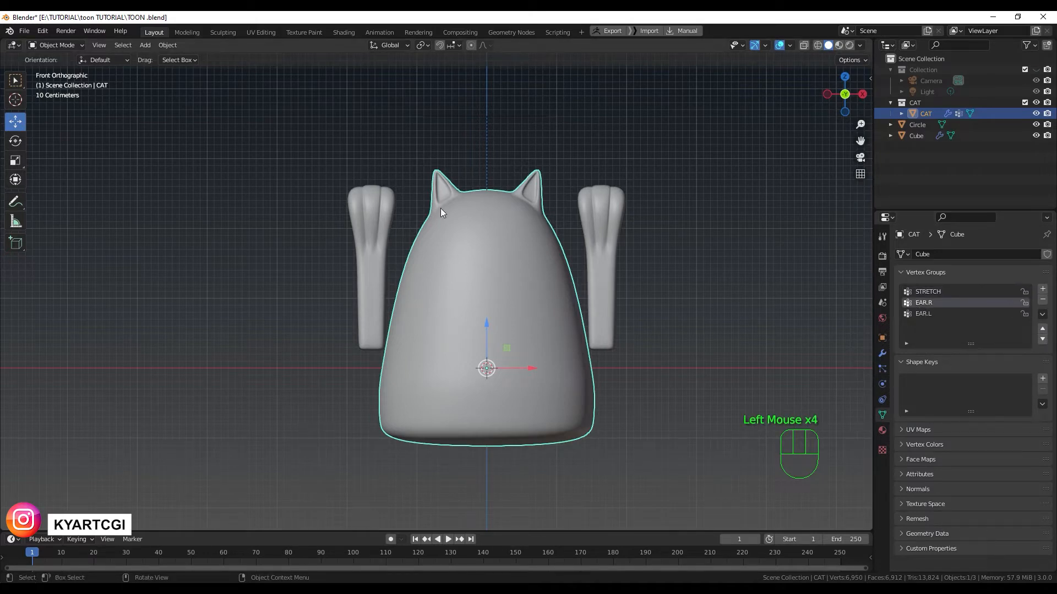
left_click(923, 319)
left_click(924, 314)
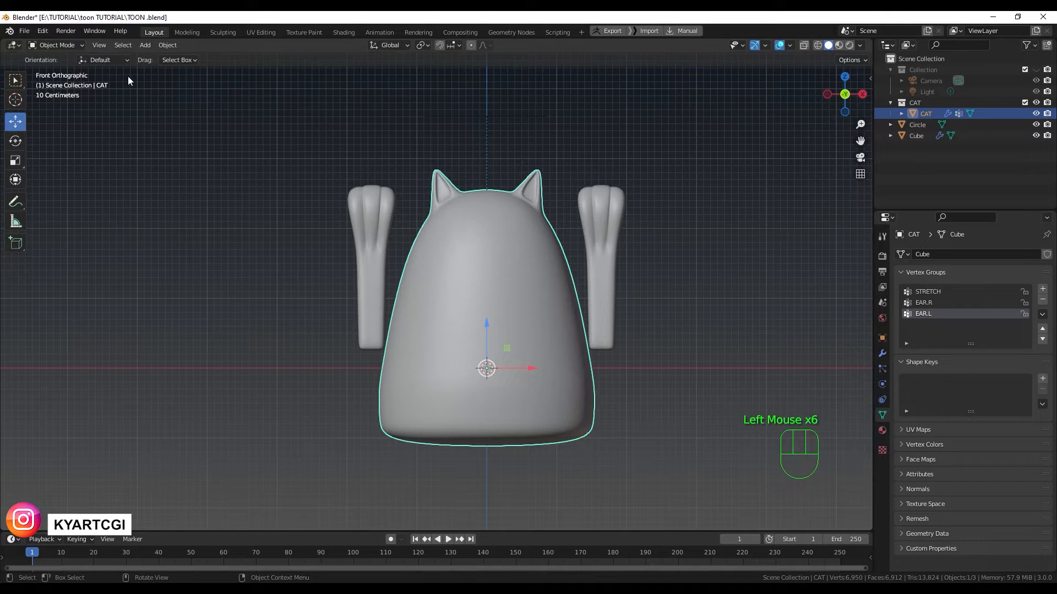
left_click(74, 45)
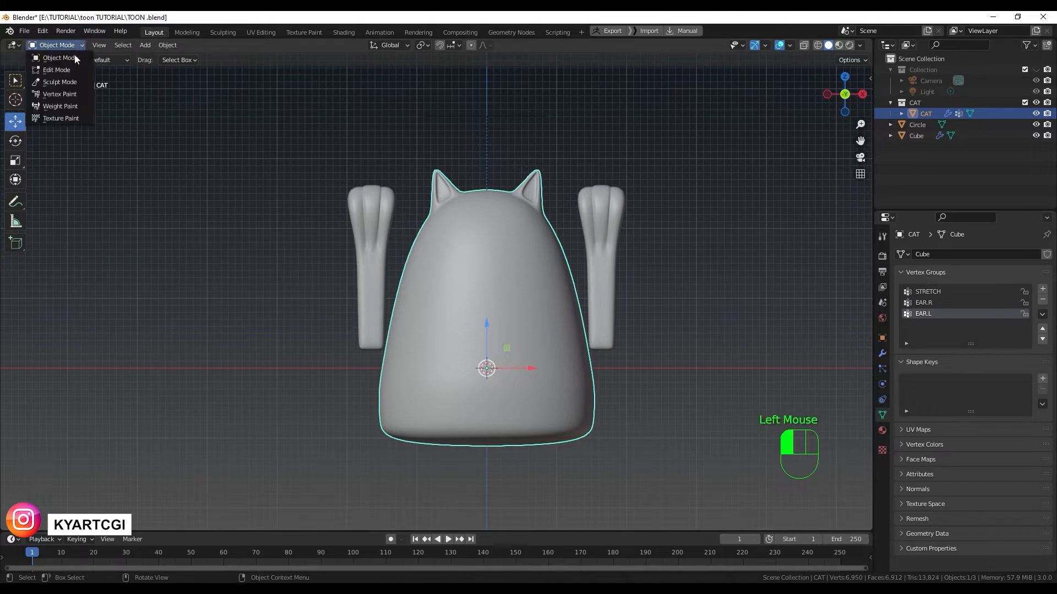
left_click(81, 106)
scroll(549, 193, "up", 3)
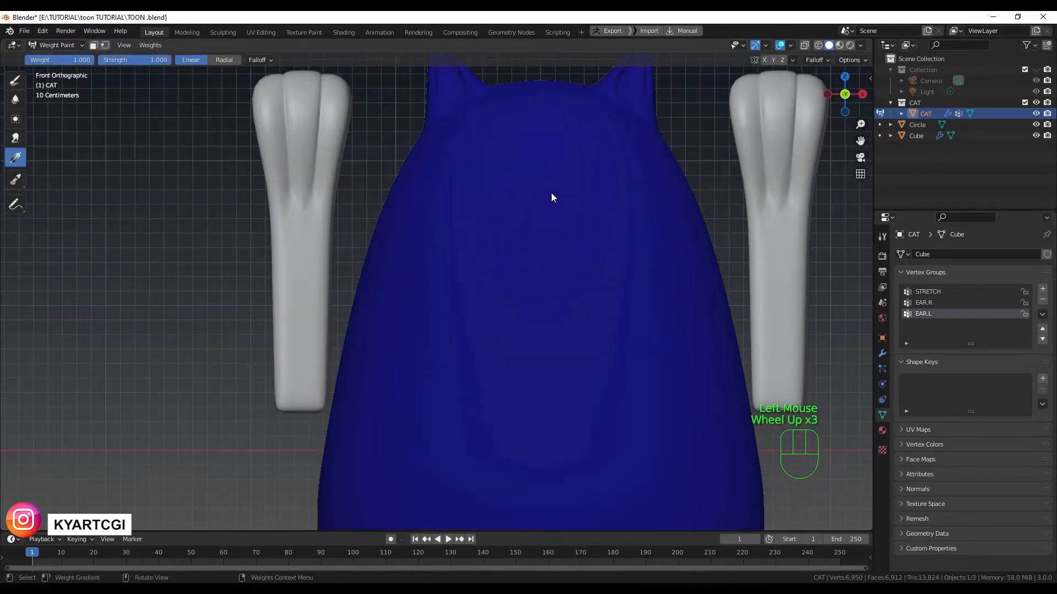
middle_click_drag(552, 197, 436, 356, "shift")
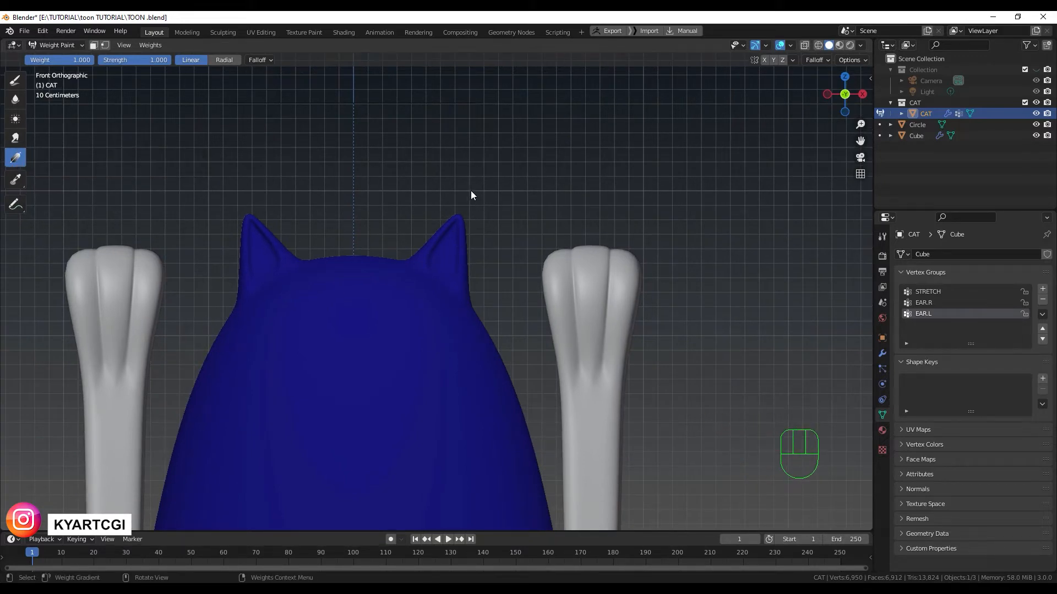
left_click_drag(470, 191, 410, 331)
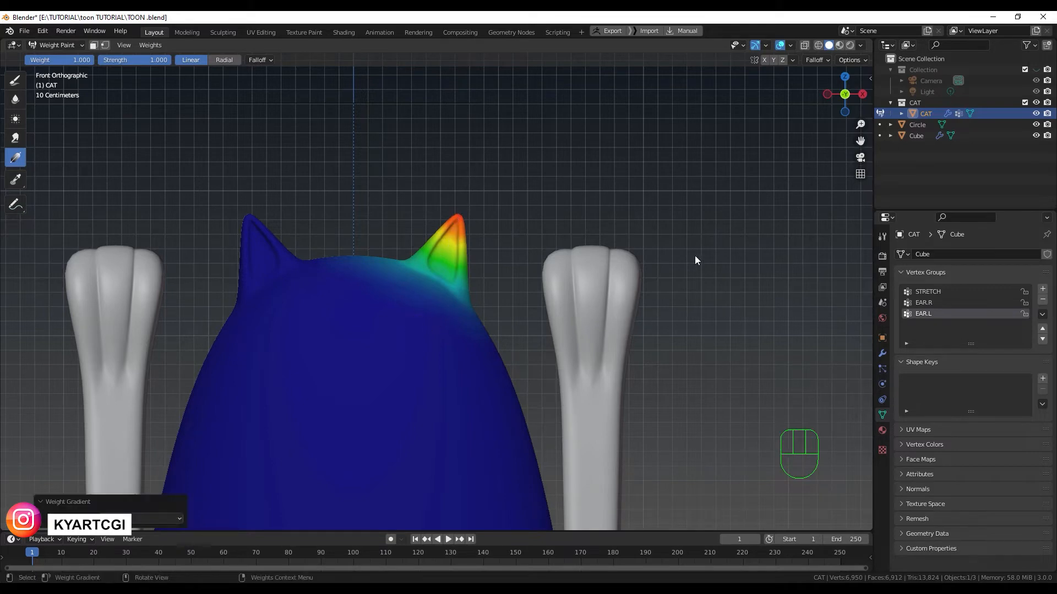
left_click(883, 353)
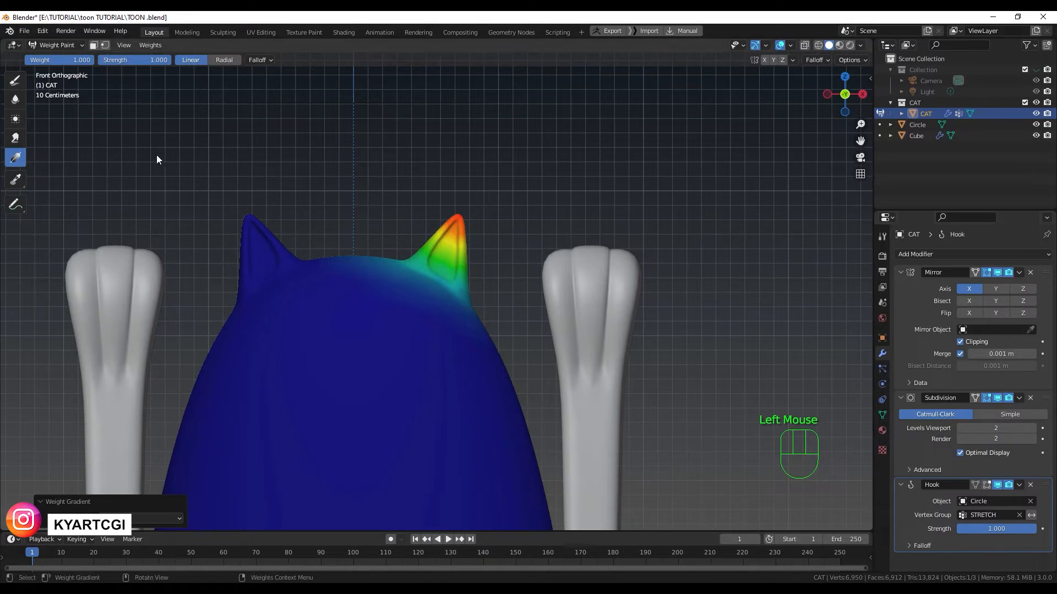
left_click(70, 43)
left_click(71, 58)
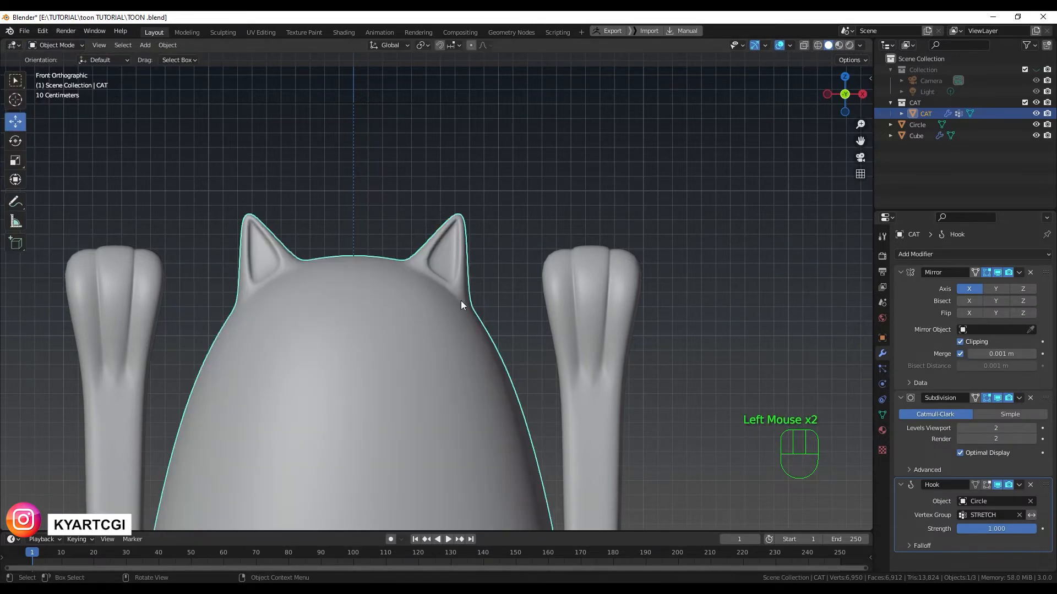
- Select the circle control above the cat's head
scroll(457, 297, "down", 2)
scroll(455, 293, "down", 1)
scroll(455, 293, "up", 1)
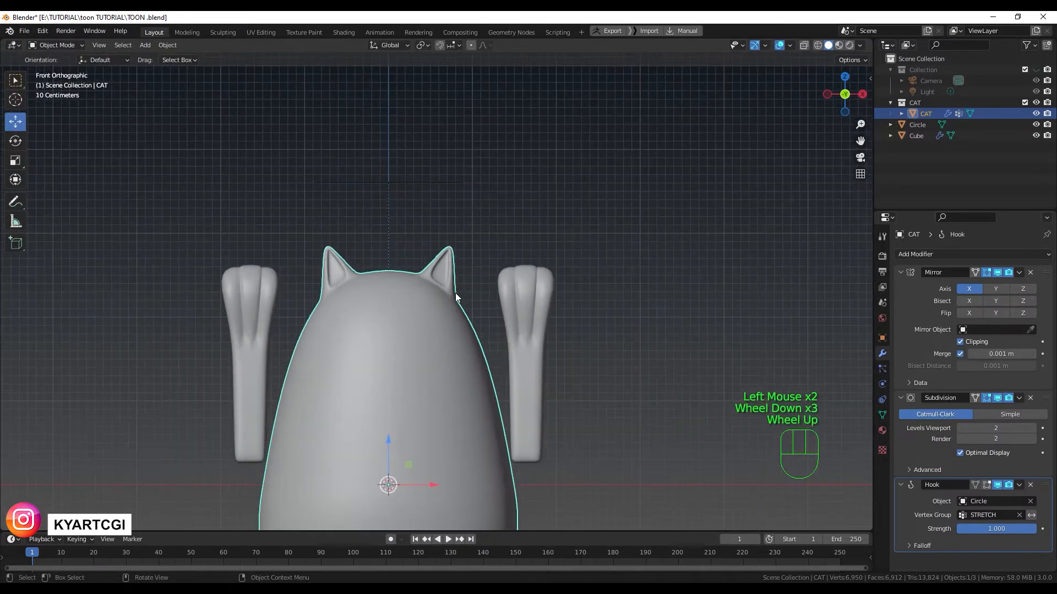
middle_click_drag(454, 293, 486, 264, "shift")
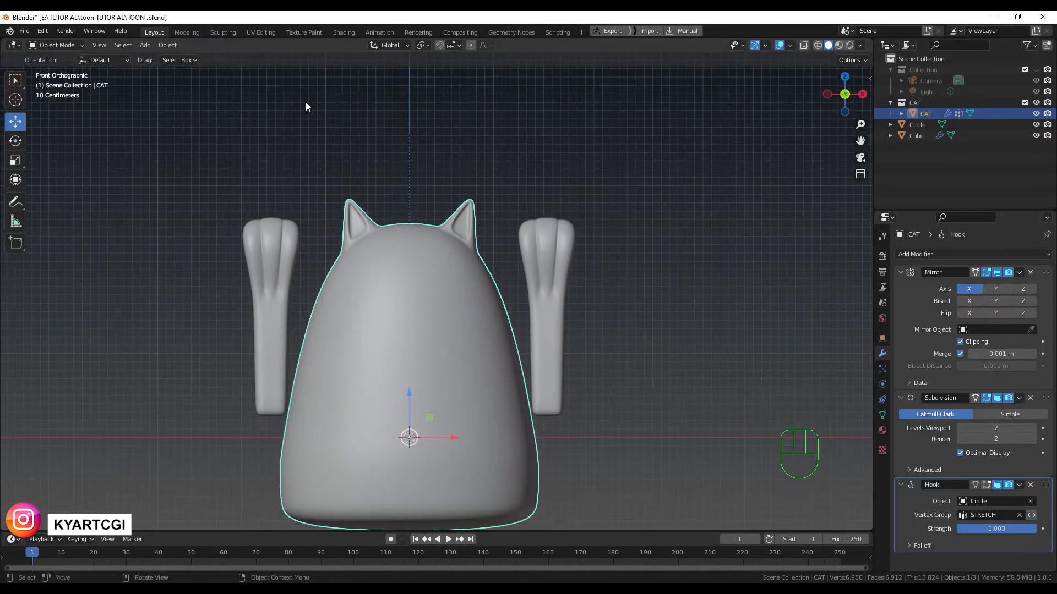
left_click(450, 137)
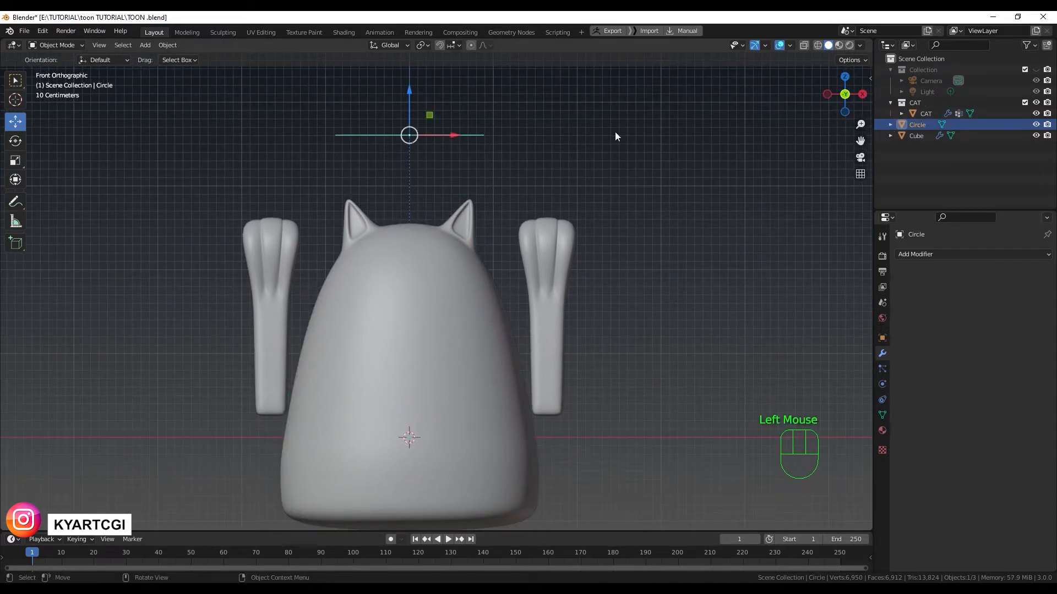
- Rename the circle object above the cat's head as HEAD CONTROL
double_click(923, 126)
left_click(923, 126)
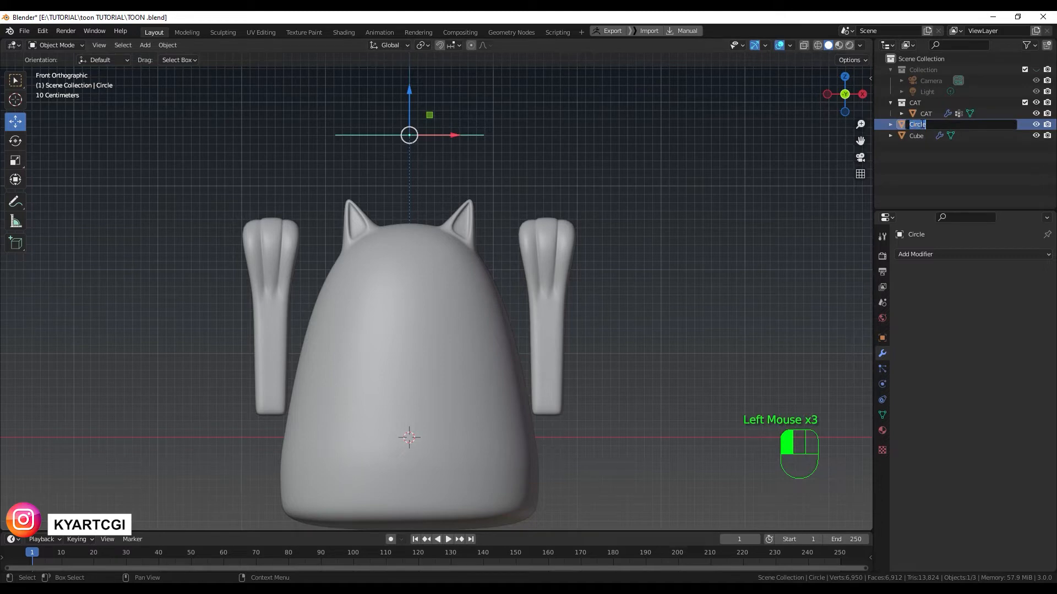
type("HEAD CONTROL")
key("Return")
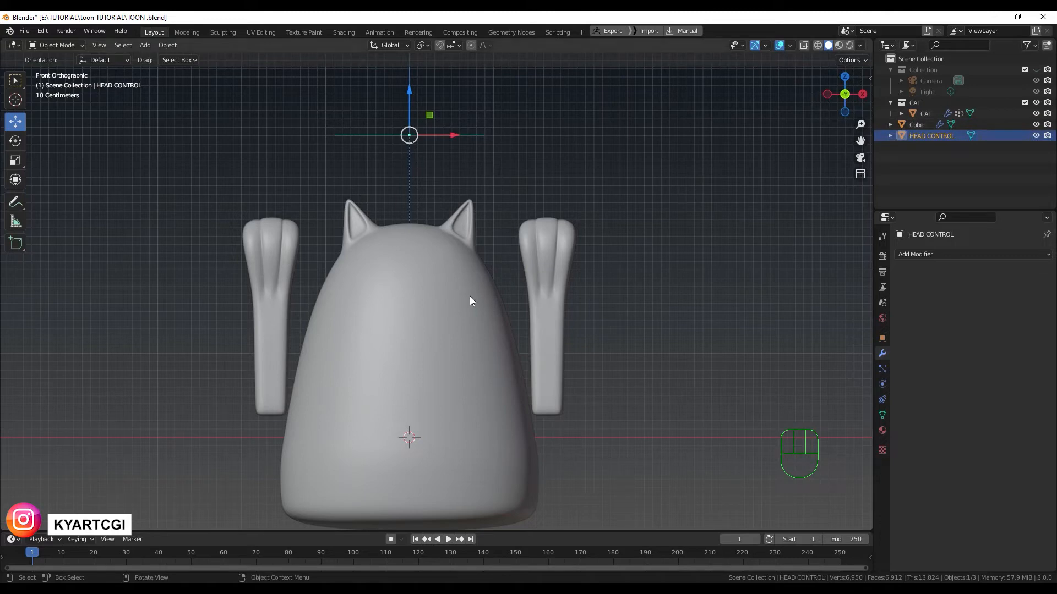
- Add a mesh circle, raise it about 3.2 m along Z above the cat's head, and scale it down smaller than the head control
left_click(491, 262)
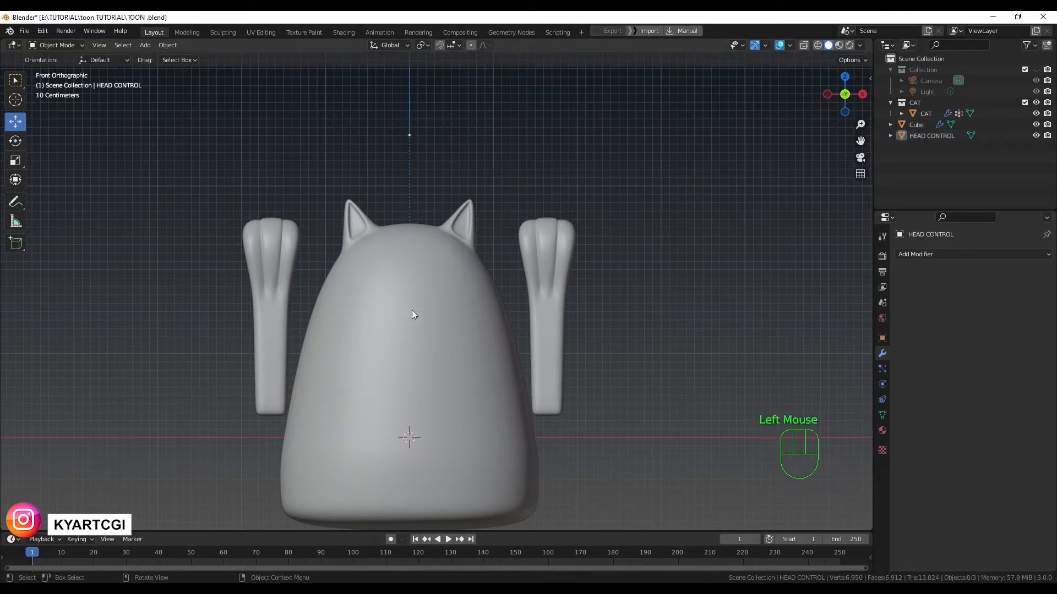
key("shift+a")
mouse_move(421, 312)
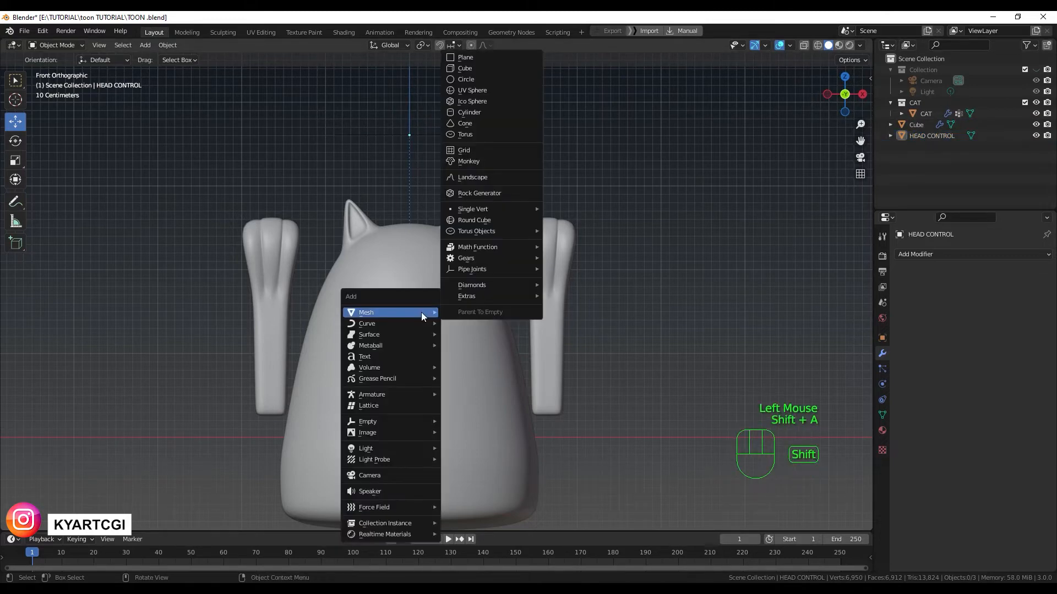
left_click(480, 79)
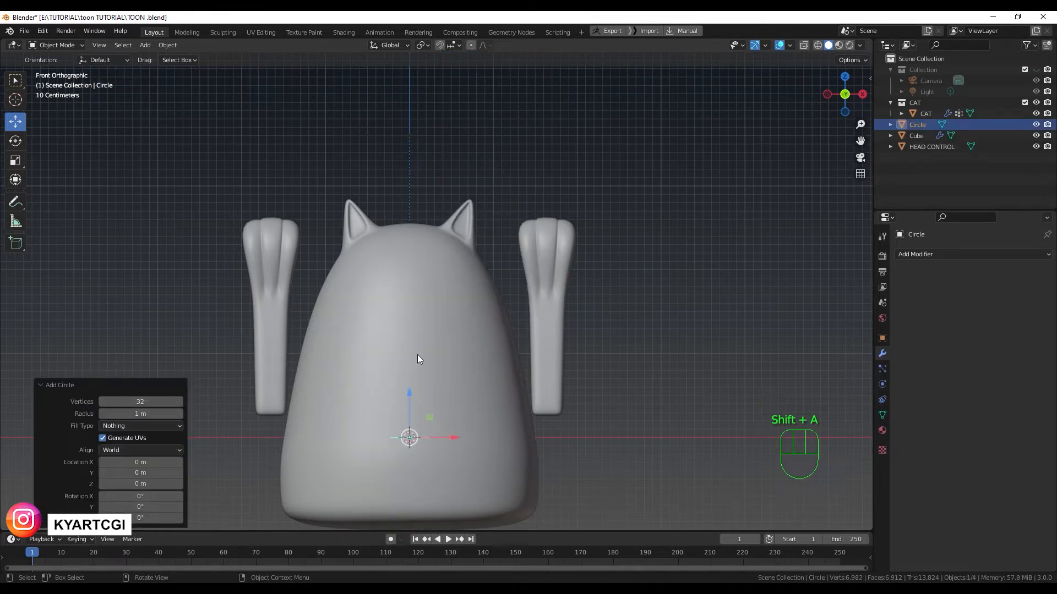
left_click_drag(415, 399, 417, 130)
key("s")
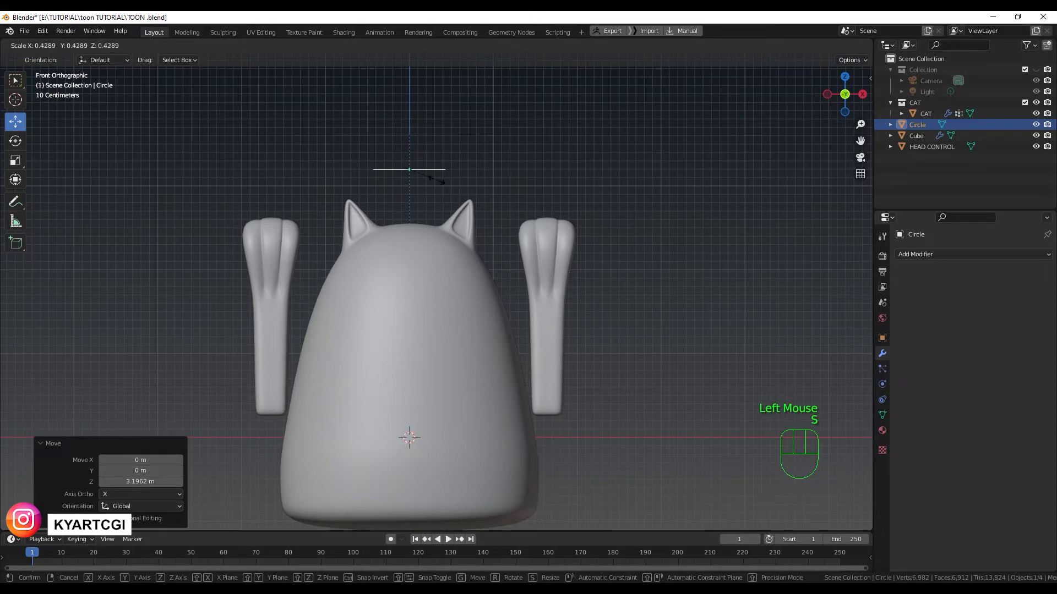
left_click(432, 179)
- Position the small circle just above the tip of the cat's left ear, on the positive X side
left_click_drag(455, 169, 516, 179)
left_click_drag(471, 135, 473, 149)
scroll(483, 182, "up", 3)
middle_click_drag(491, 187, 488, 317, "shift")
left_click_drag(469, 257, 470, 240)
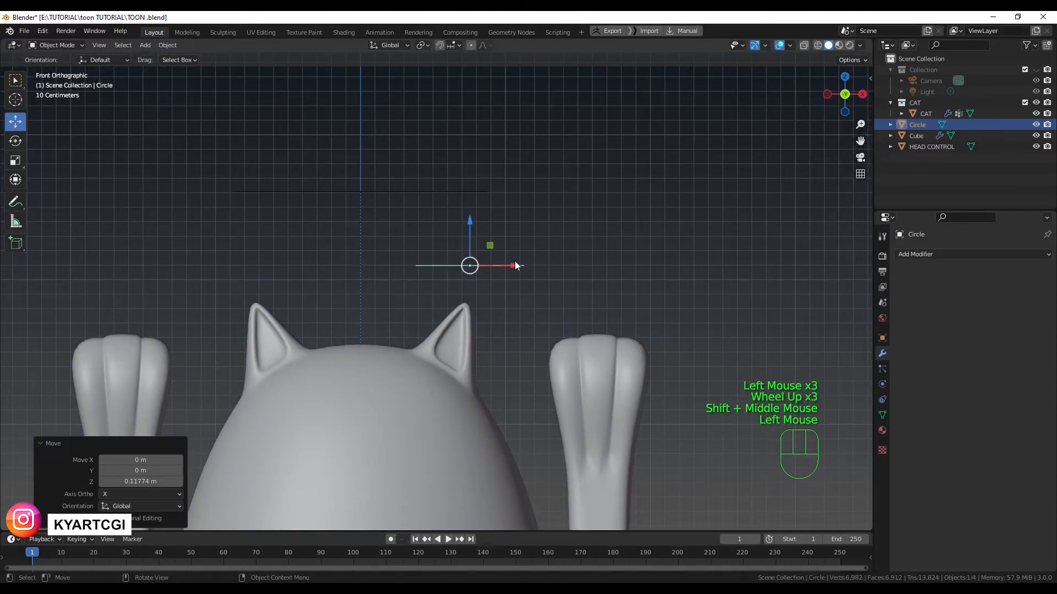
left_click_drag(514, 267, 526, 268)
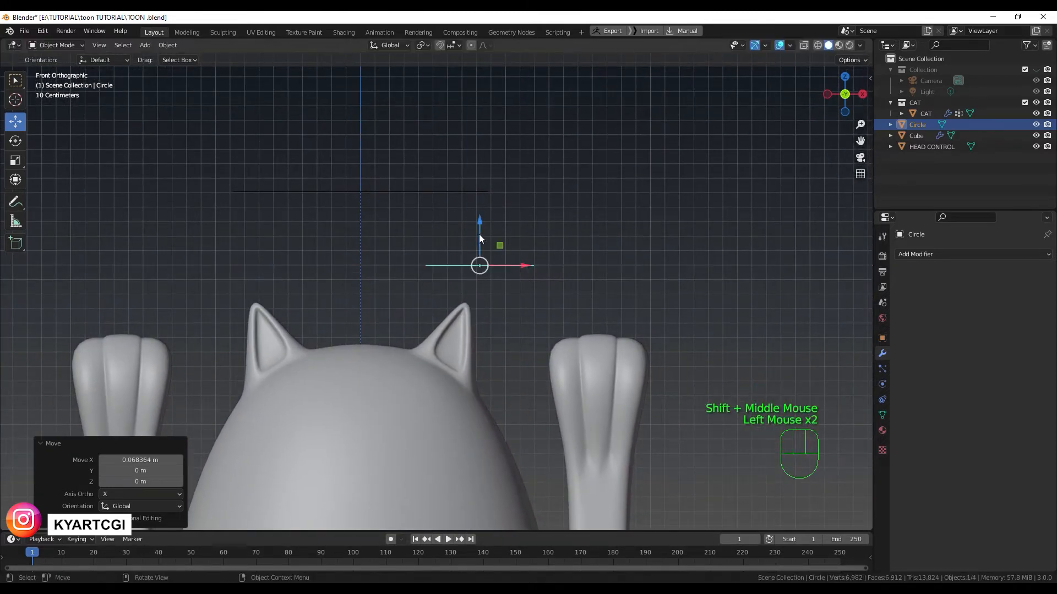
left_click_drag(479, 234, 479, 253)
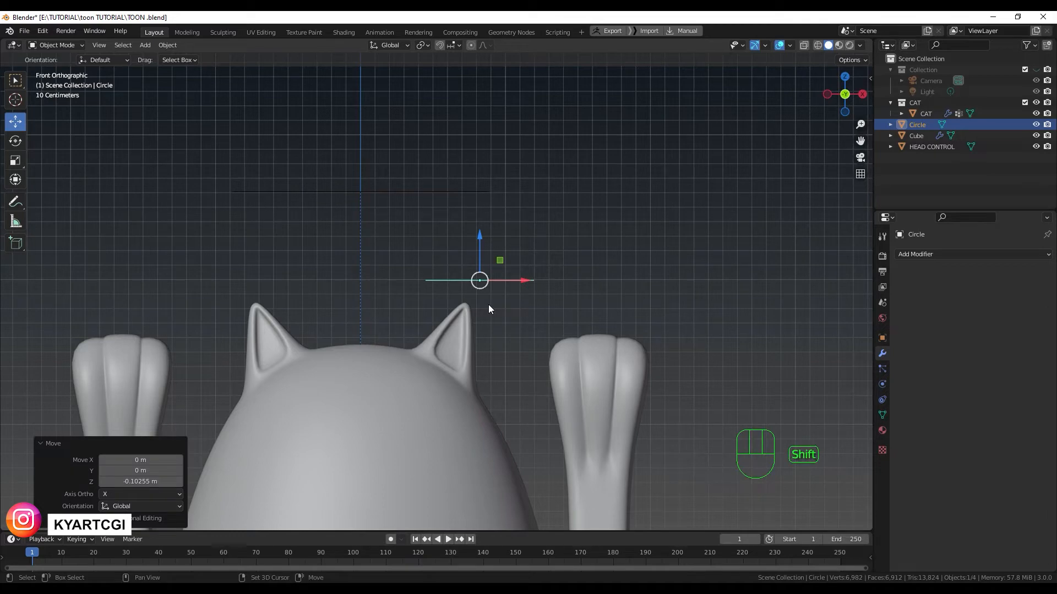
- Duplicate the ear circle along the X axis and place the copy above the cat's right ear
key("shift+d")
key("x")
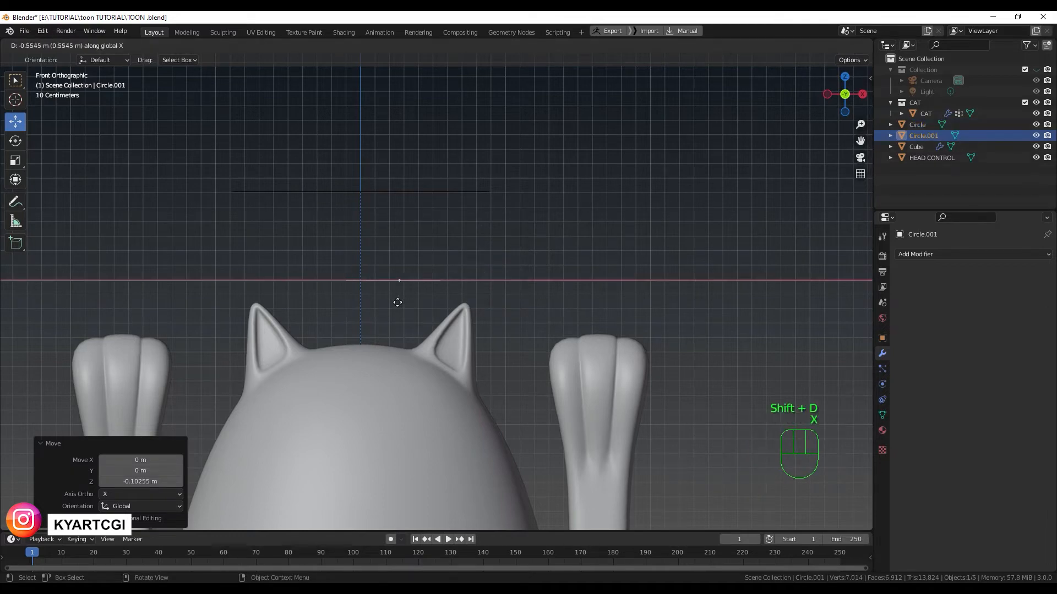
left_click(254, 302)
- Rename the circle above the cat's left ear as LEFT EAR CONTROL
left_click(497, 279)
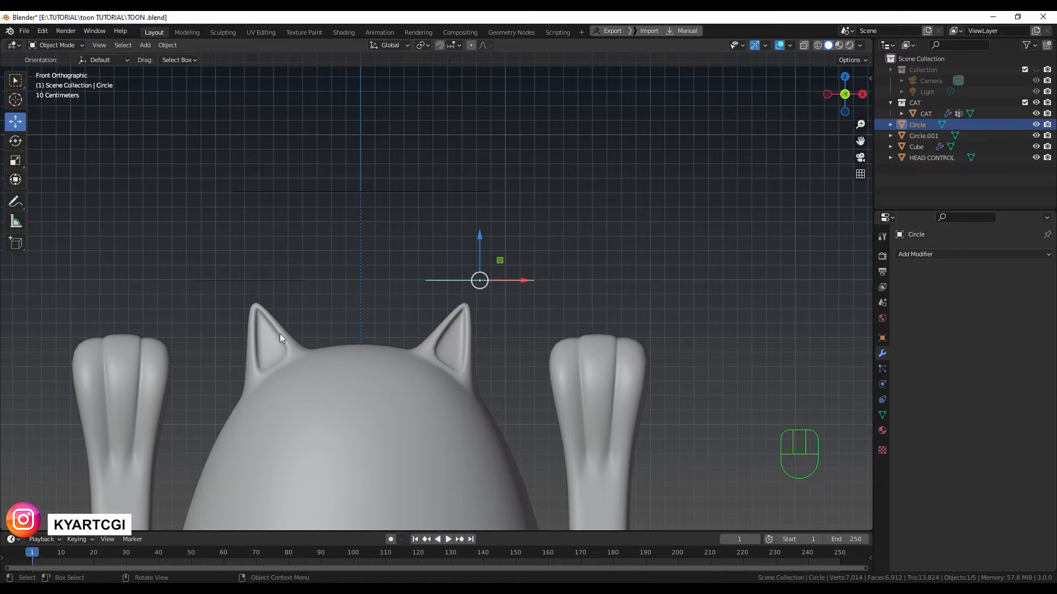
double_click(918, 125)
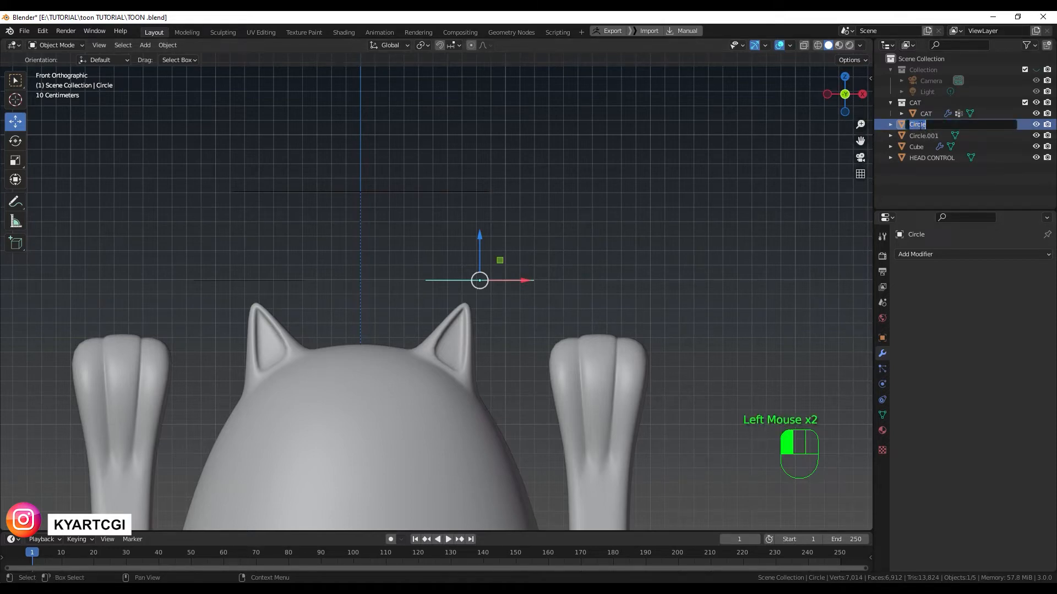
type("LEFT EAR")
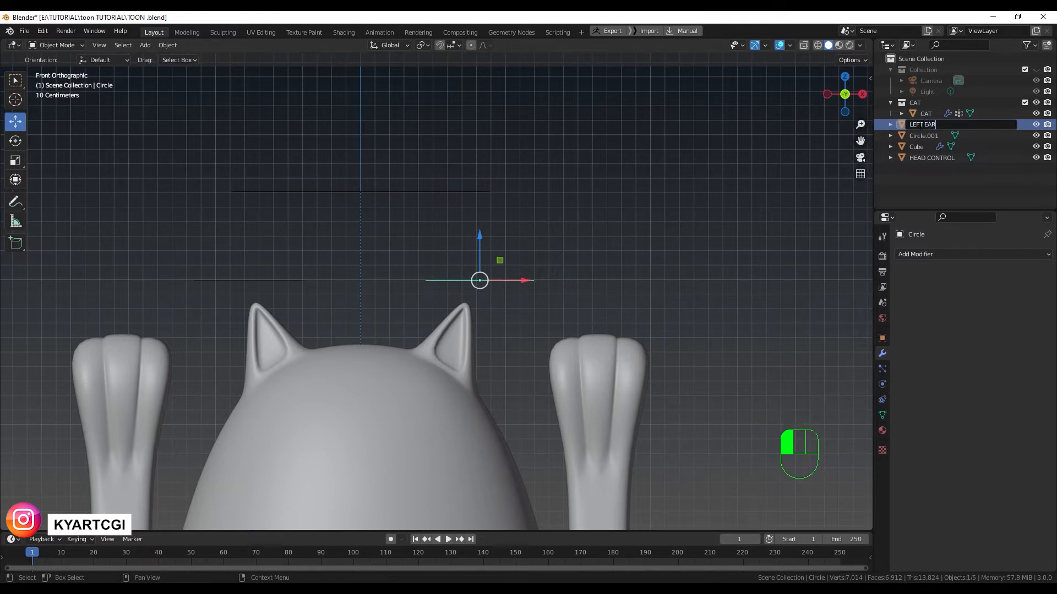
type(" CONTROL")
key("Return")
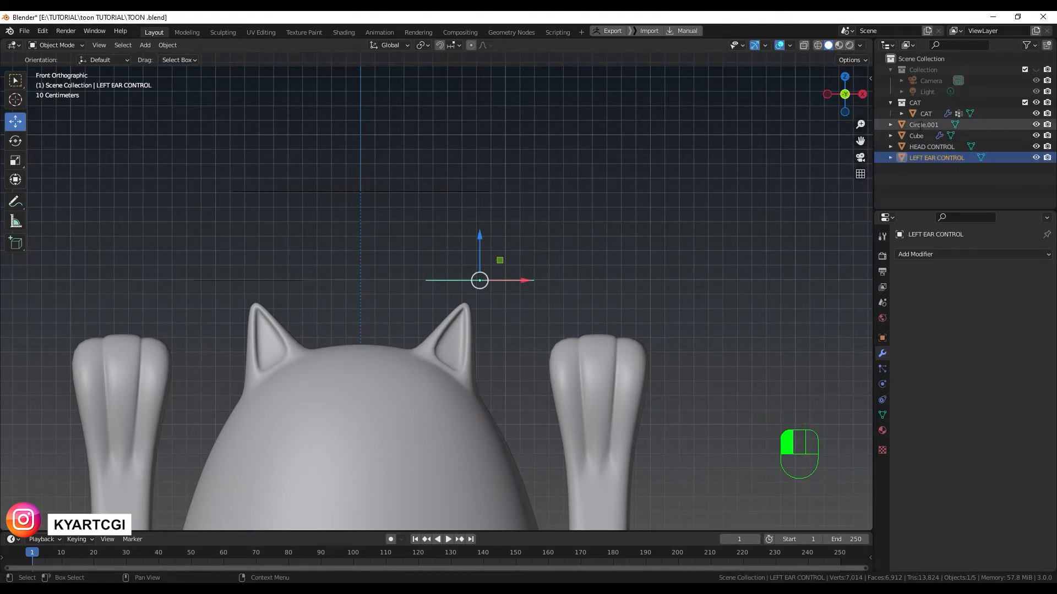
- Rename the duplicated circle above the cat's right ear as RIGHT EAR CONTROL
left_click(279, 282)
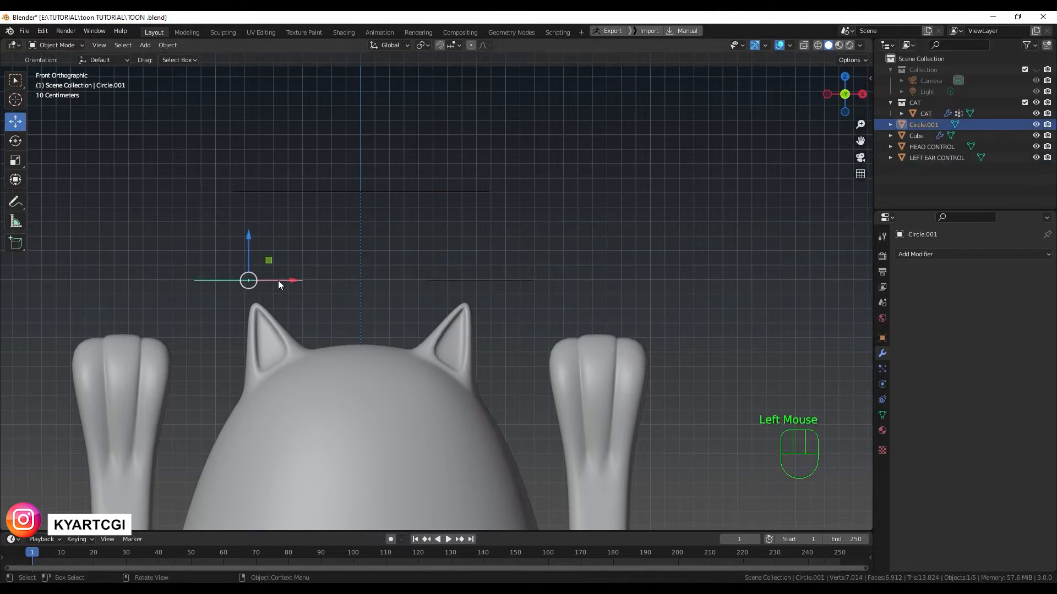
double_click(922, 122)
type("RIGHT EAR")
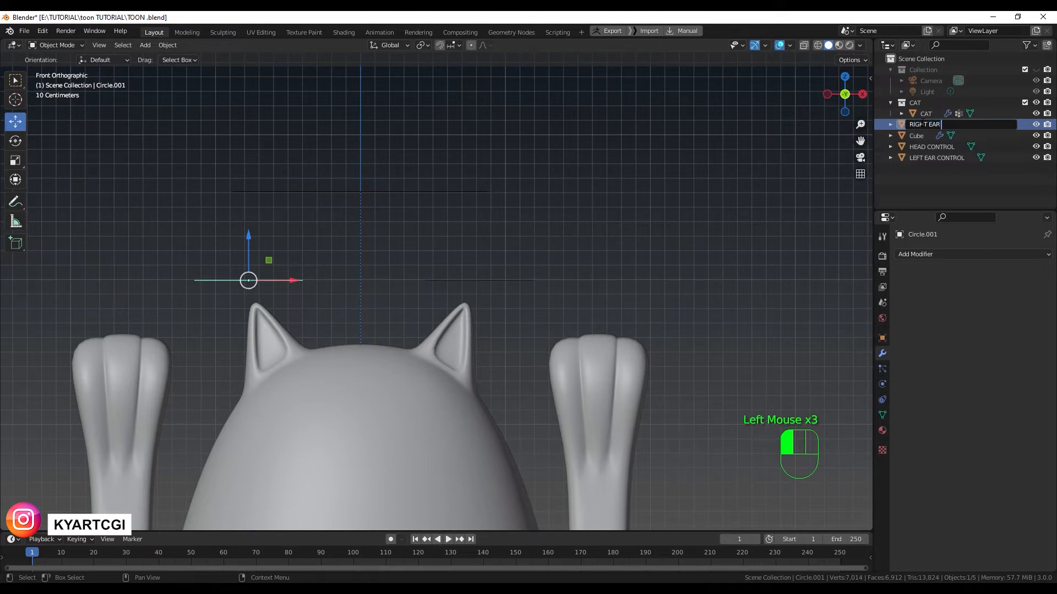
type(" CONTROL")
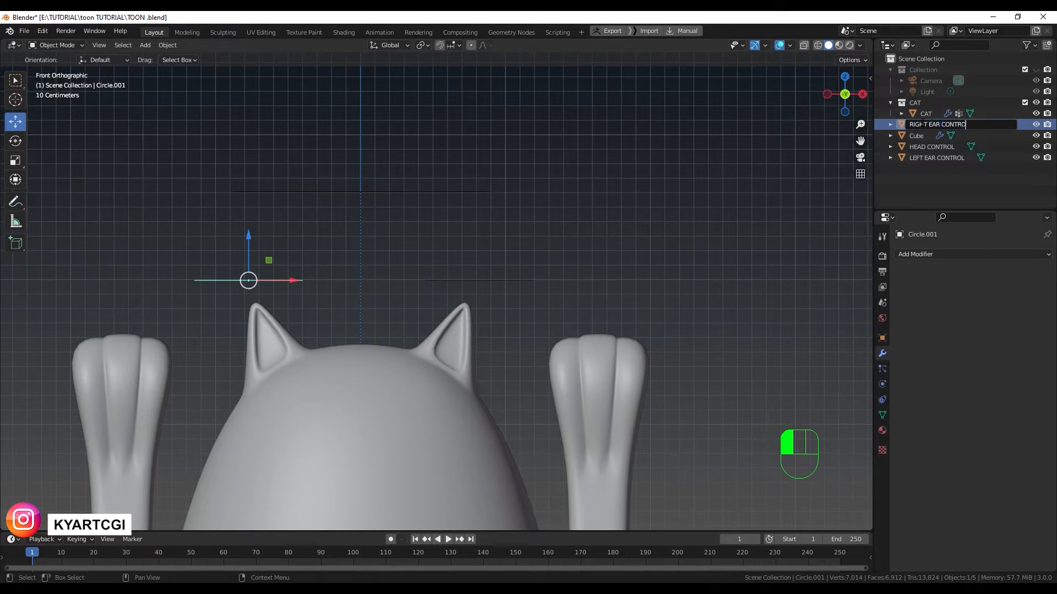
key("Return")
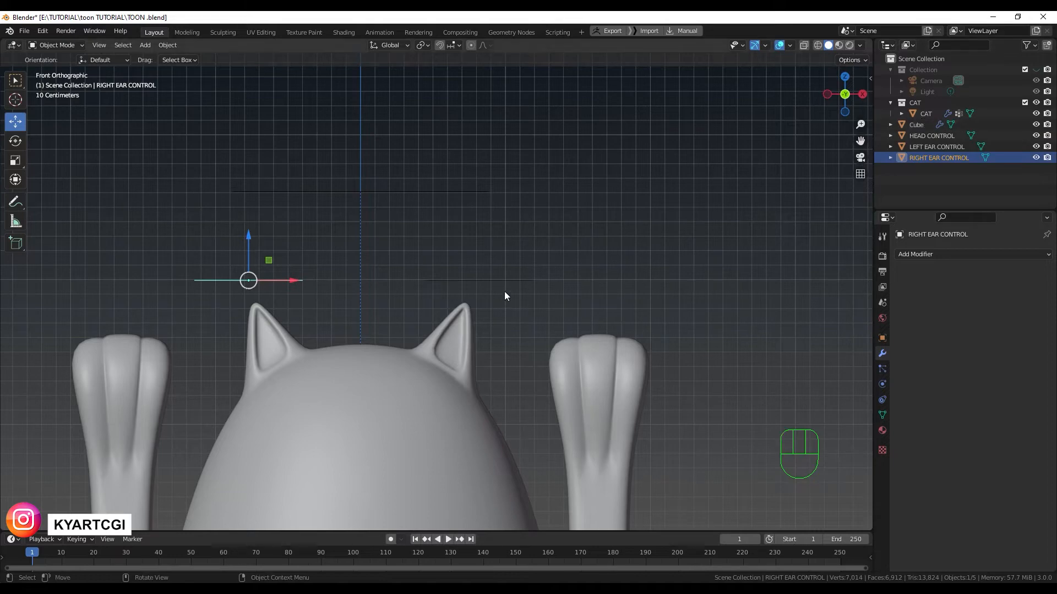
- Check the CAT mesh's vertex groups and add a second Hook modifier to it
left_click(494, 282)
left_click(416, 428)
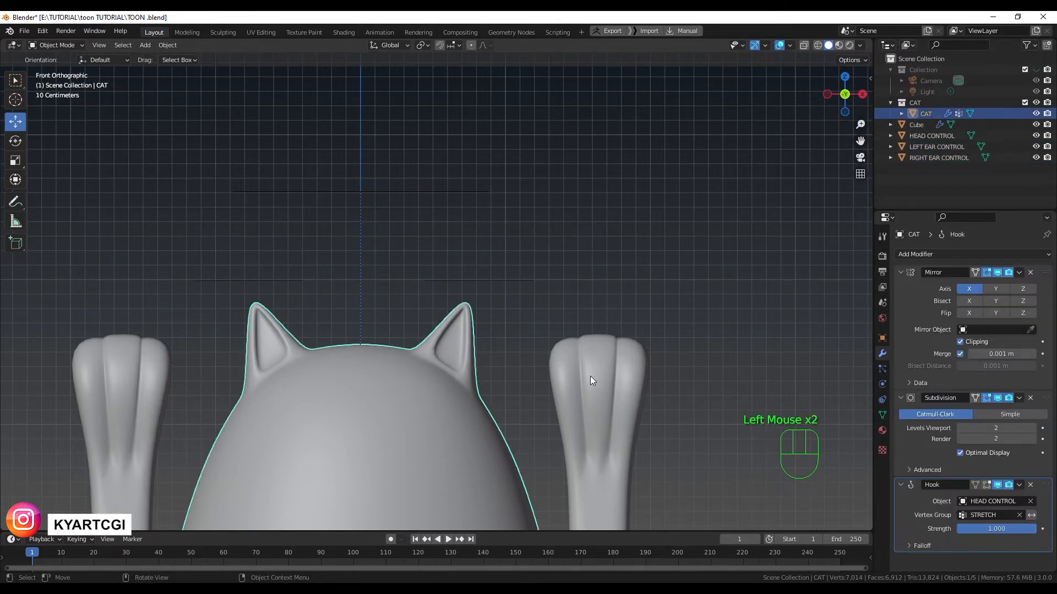
left_click(882, 414)
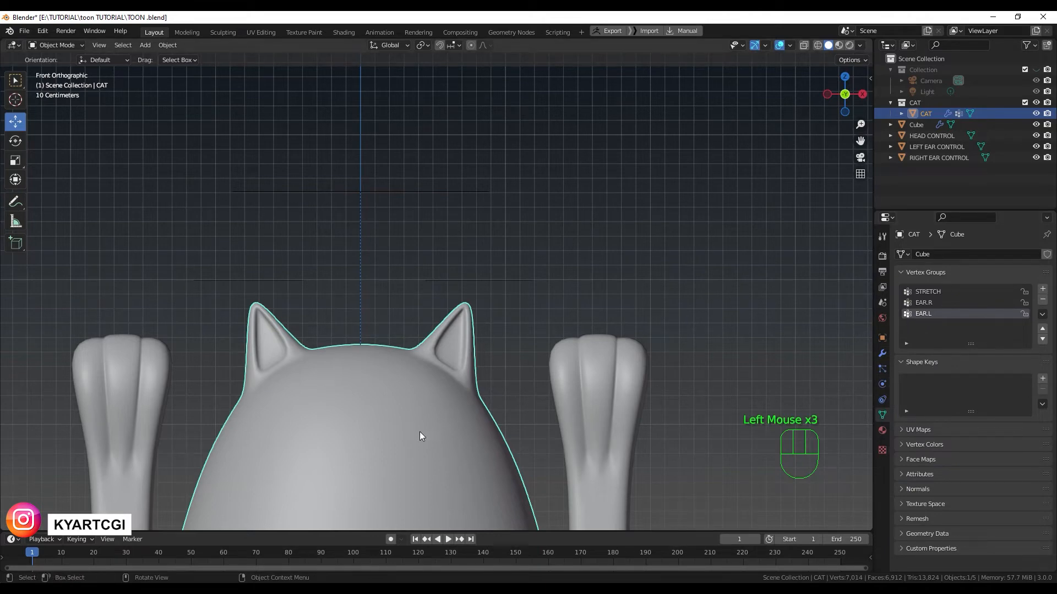
key("shift")
middle_click_drag(437, 428, 514, 323, "shift")
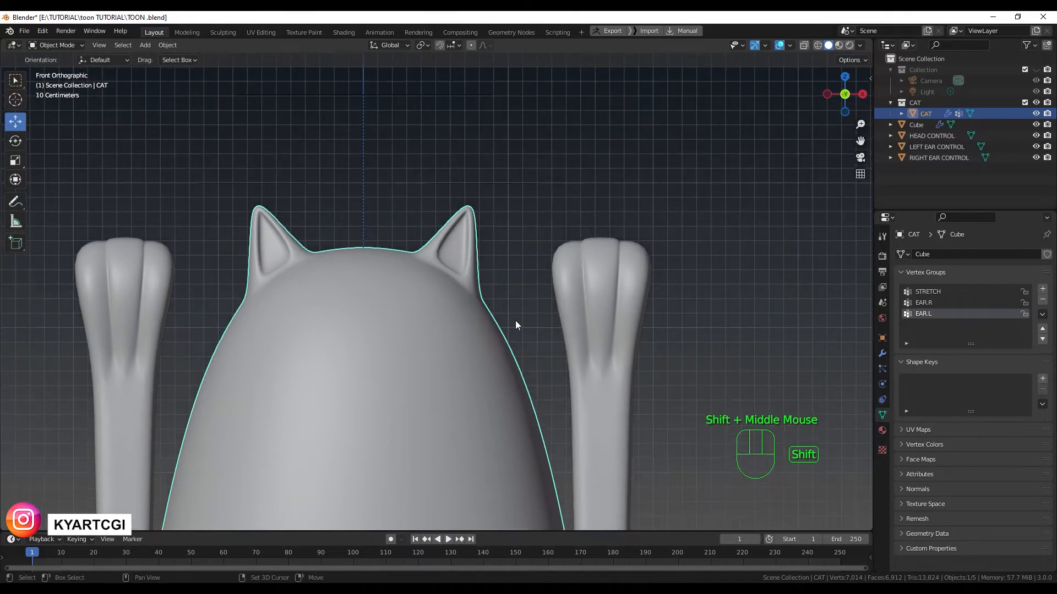
left_click(882, 353)
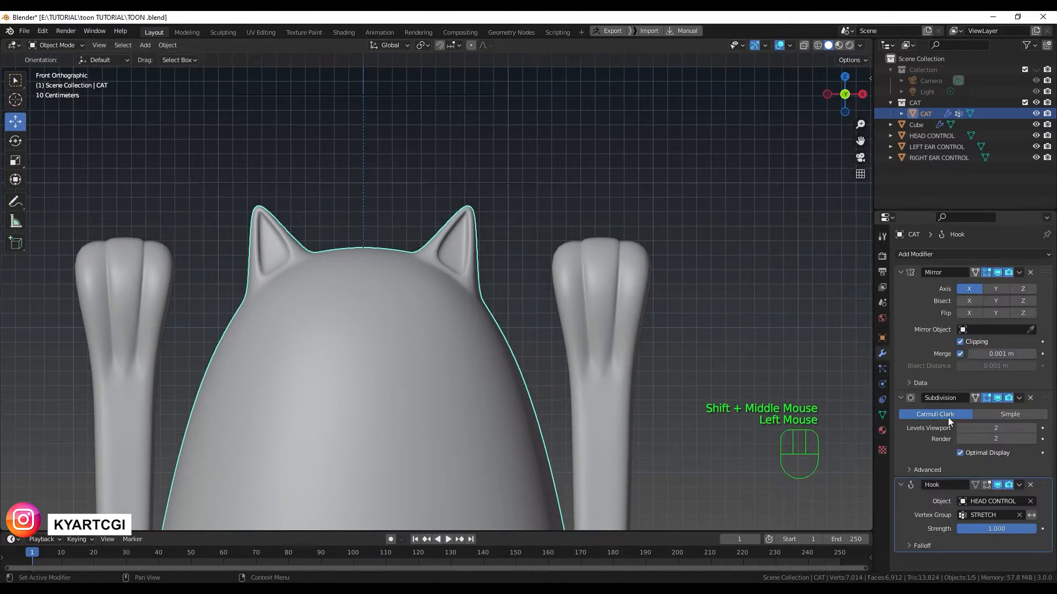
left_click(1008, 253)
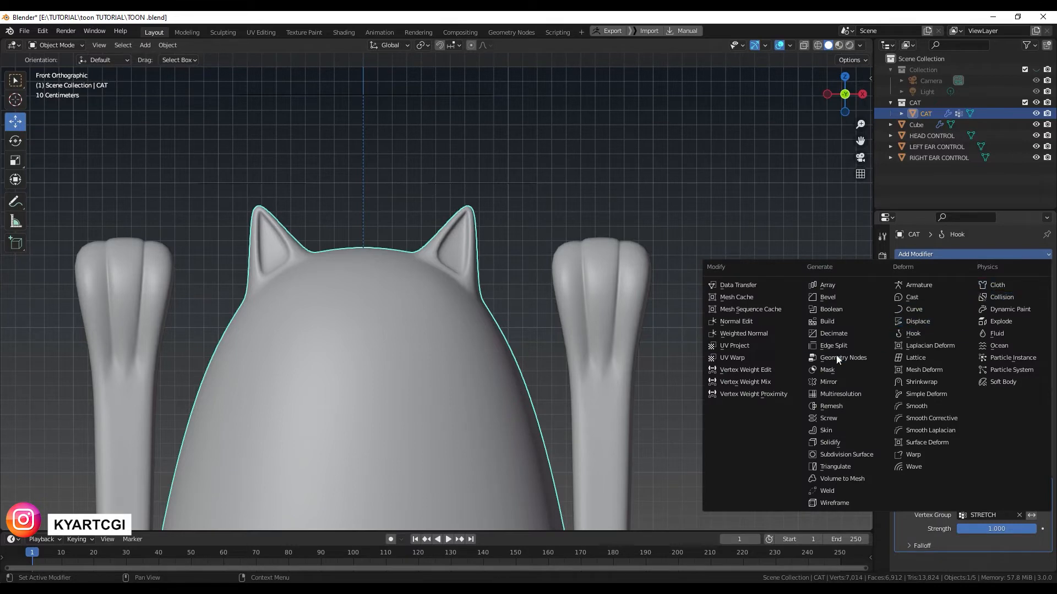
left_click(926, 332)
scroll(927, 467, "down", 4)
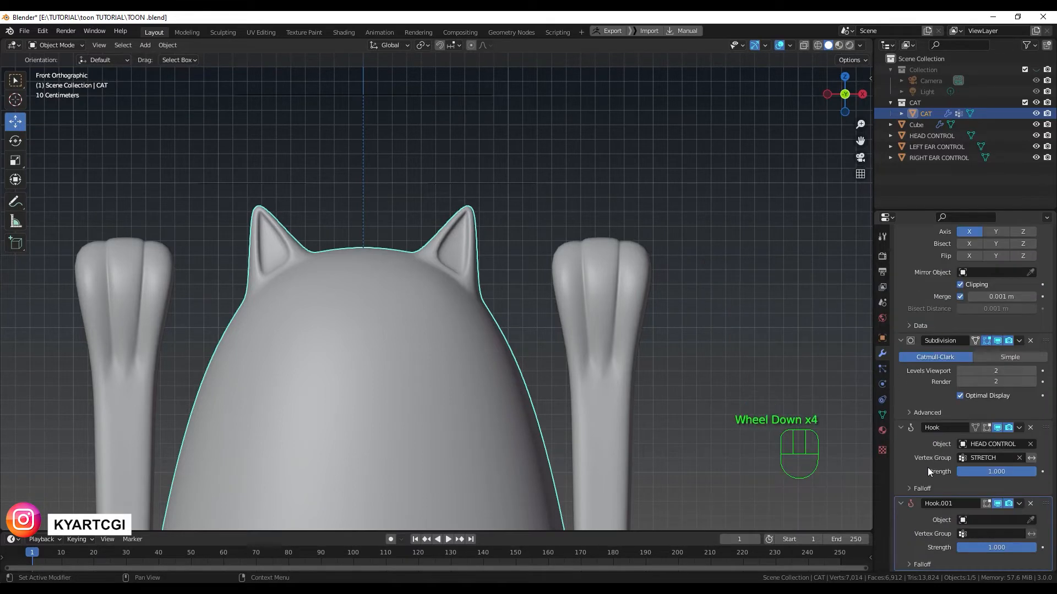
- Set the new hook's object to LEFT EAR CONTROL and its vertex group to EAR.L
left_click(1030, 519)
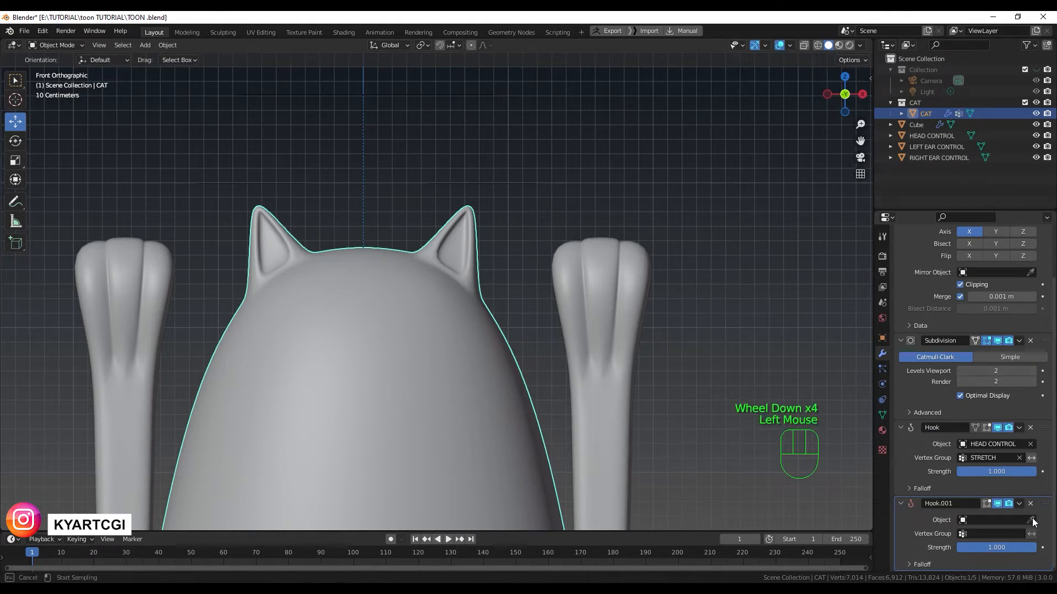
left_click(495, 171)
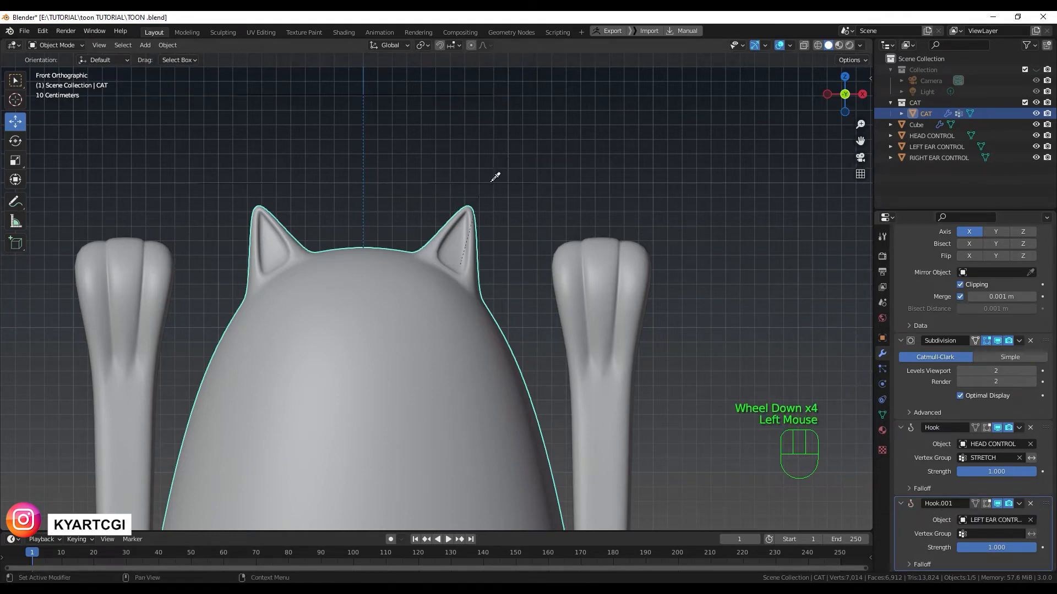
left_click(1016, 534)
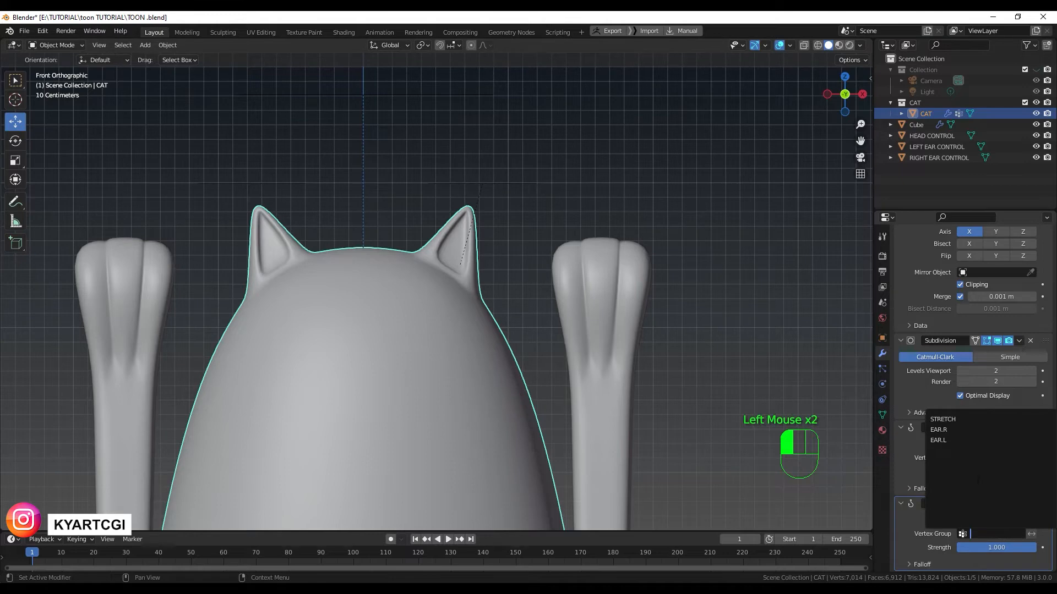
left_click(938, 440)
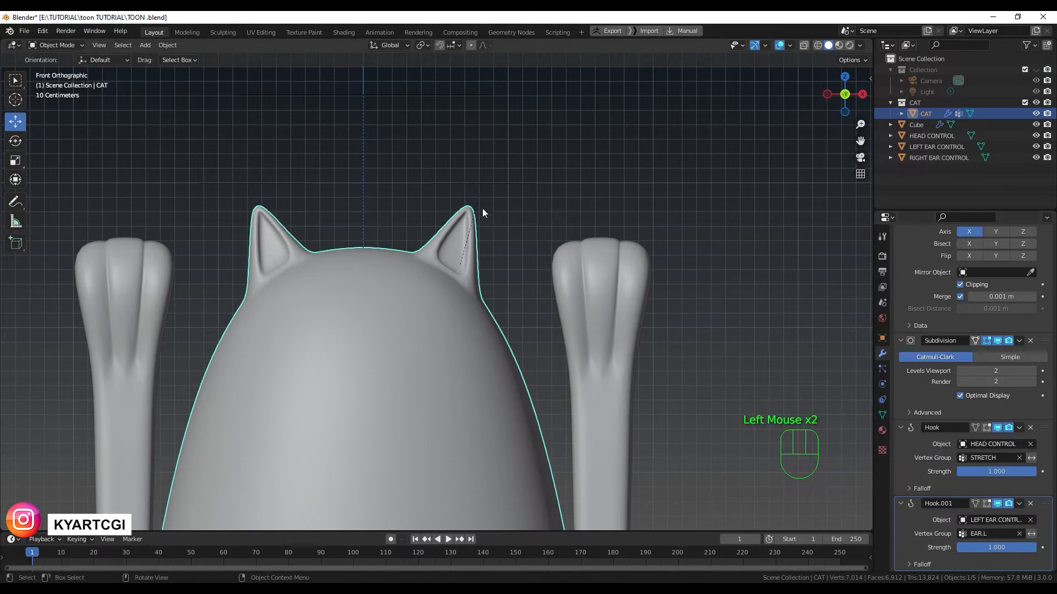
- Test the left ear hook by trial-moving and trial-rotating LEFT EAR CONTROL, cancelling both transforms
left_click(492, 184)
key("g")
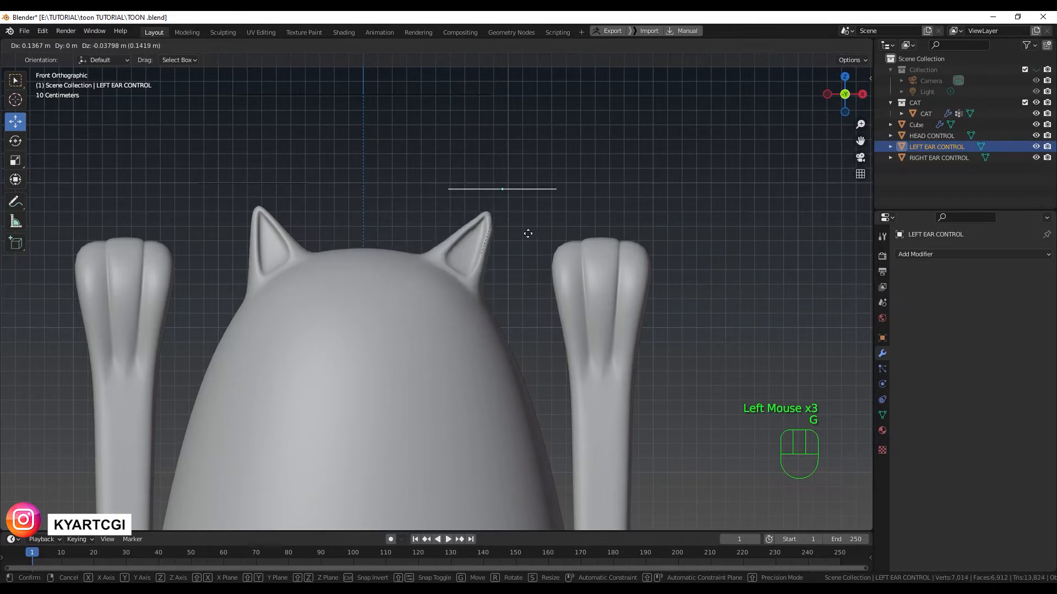
right_click(544, 213)
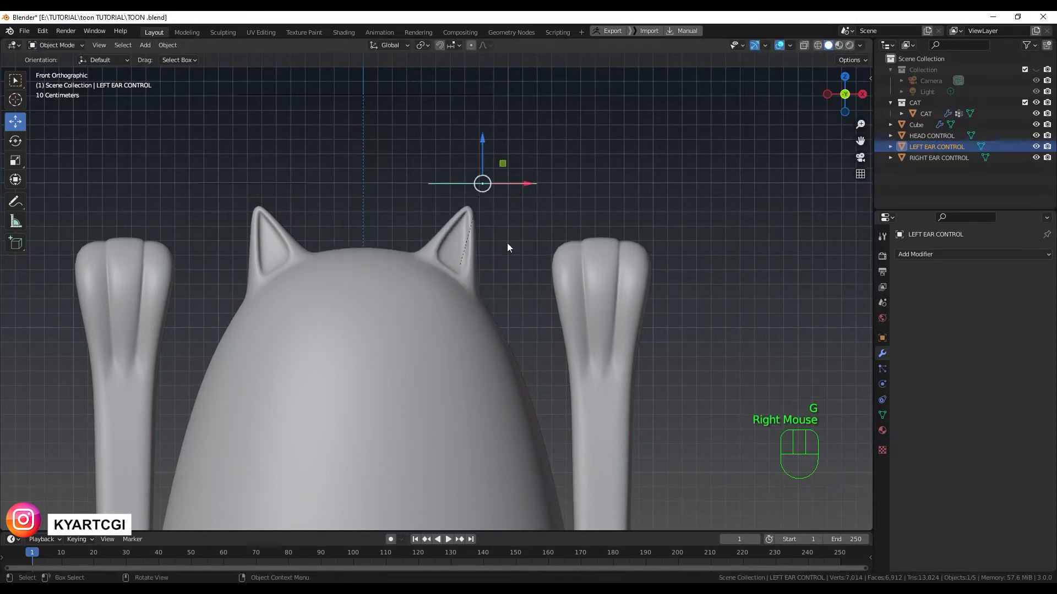
key("r")
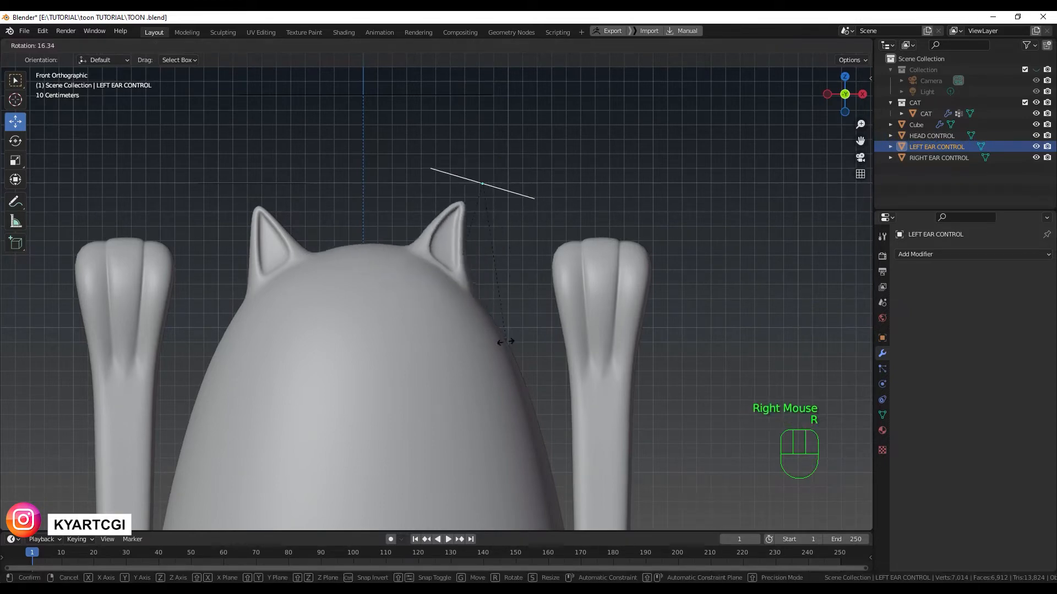
right_click(556, 207)
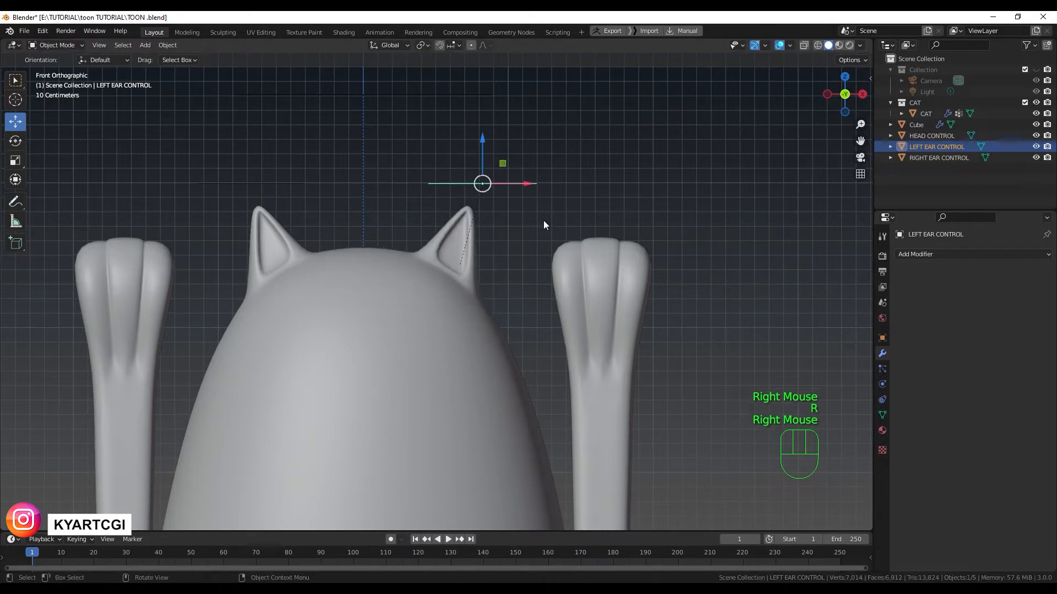
- Select the EAR.R vertex group of the CAT mesh
left_click(337, 343)
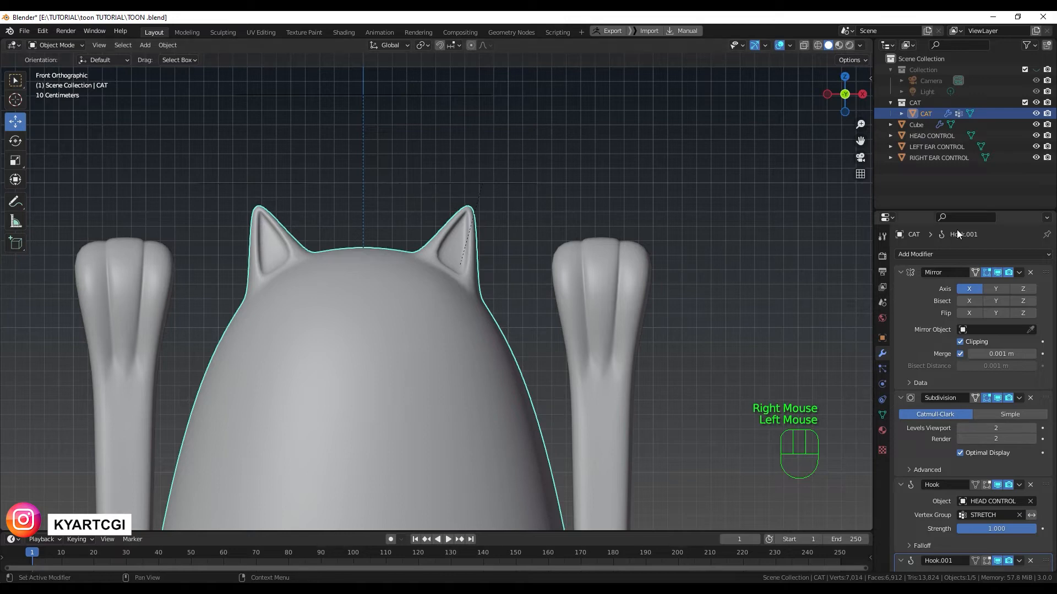
left_click(882, 416)
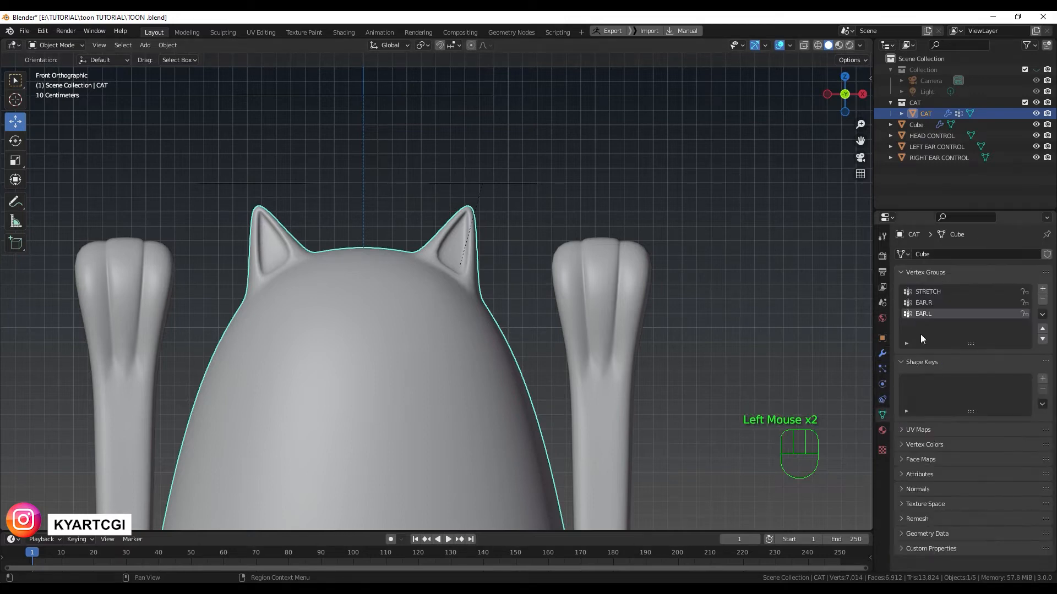
left_click(938, 304)
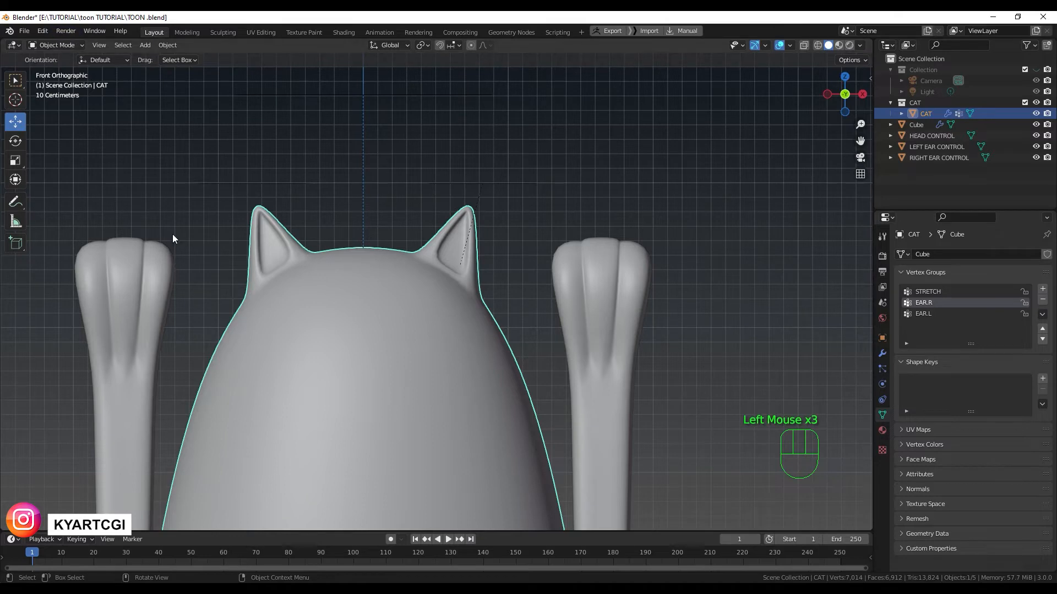
- Enter Weight Paint mode on the CAT mesh and apply a linear weight gradient to EAR.R from the right ear's tip to its base
left_click(76, 46)
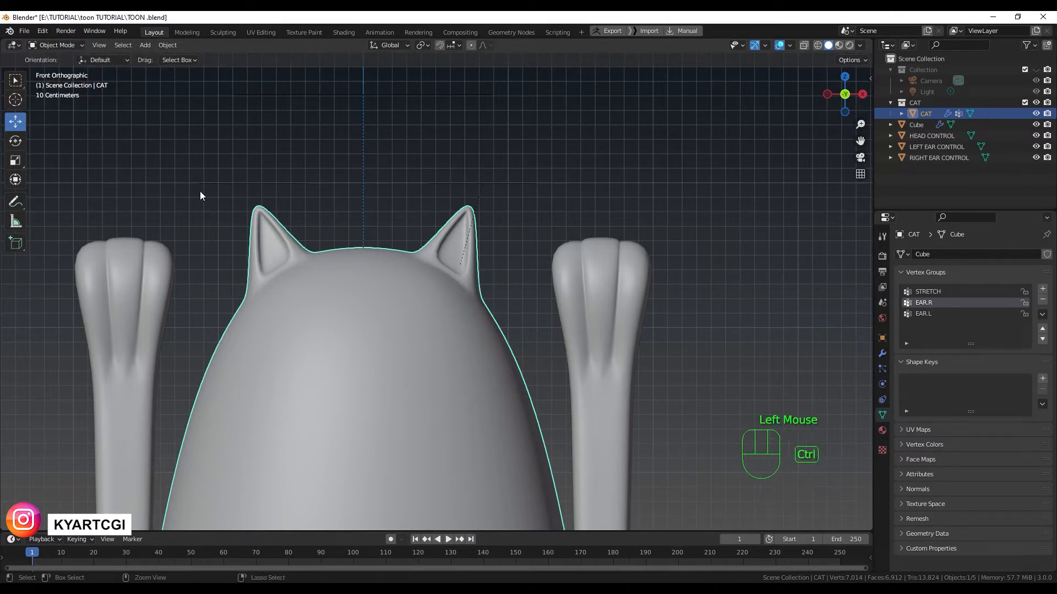
key("ctrl+Tab")
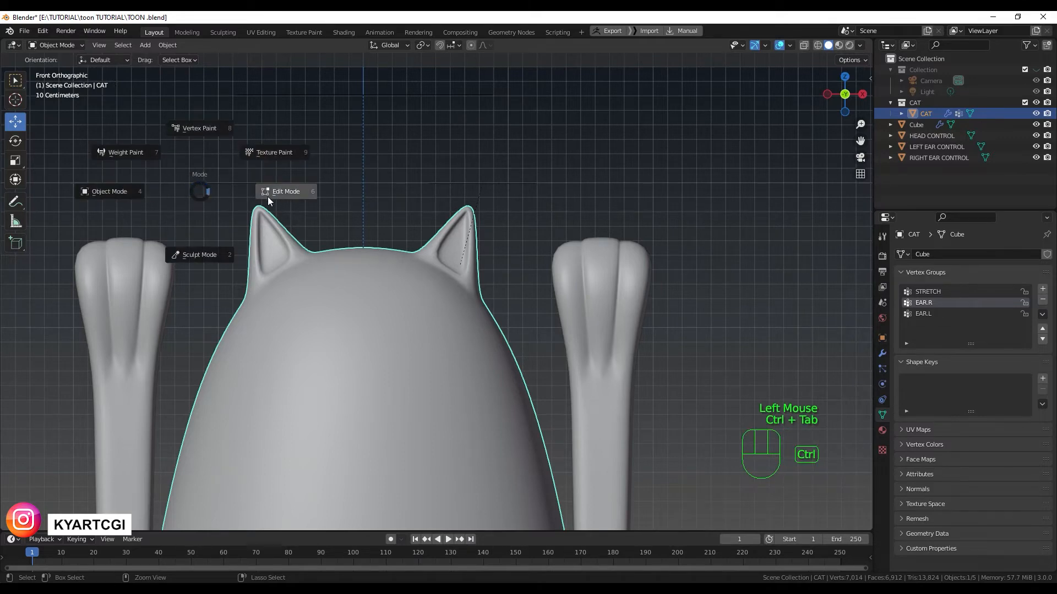
left_click(133, 151)
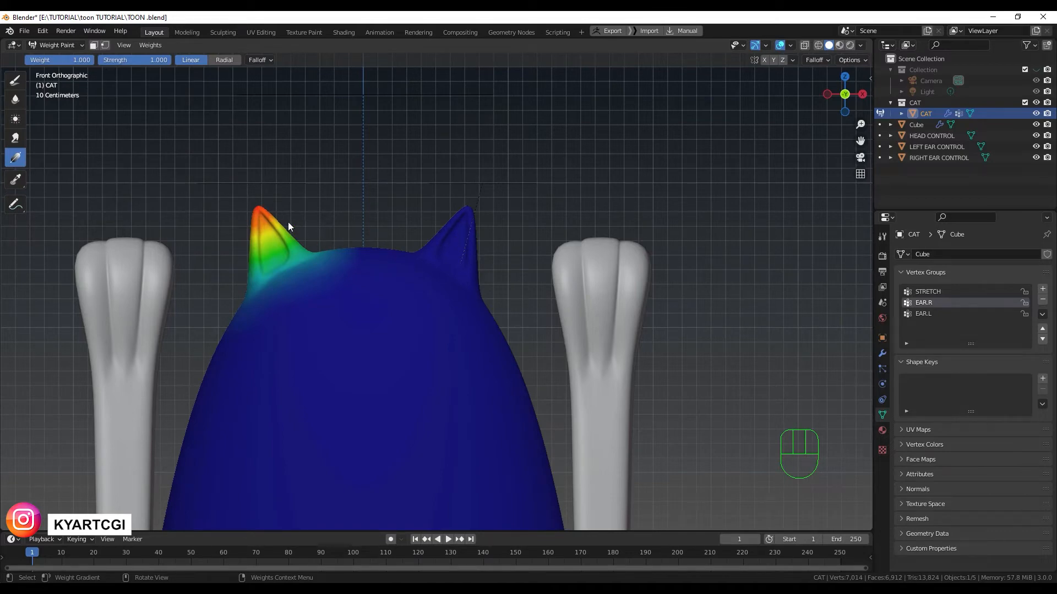
left_click(243, 177)
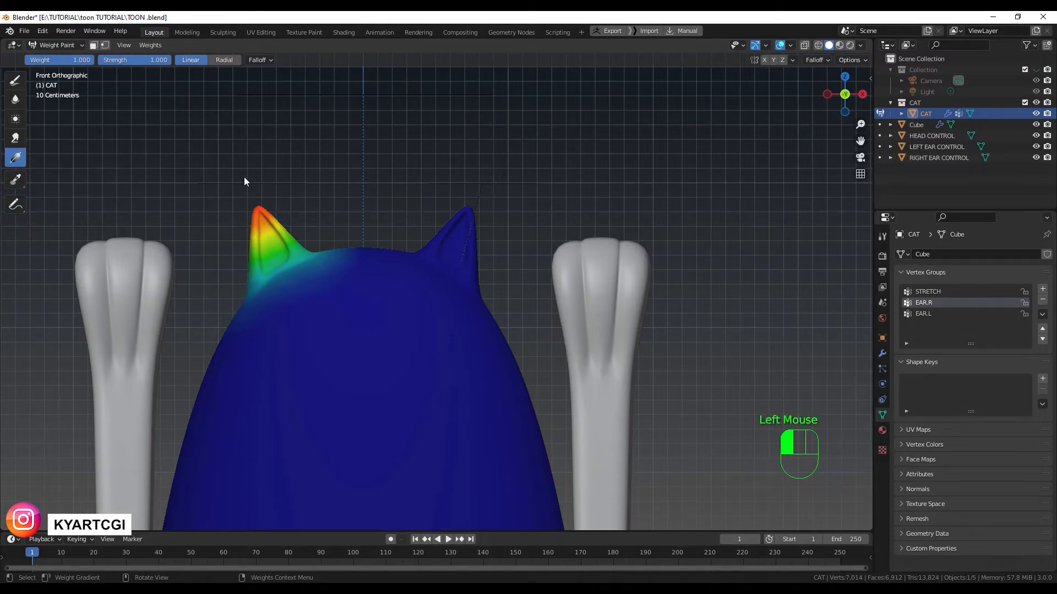
left_click(23, 161)
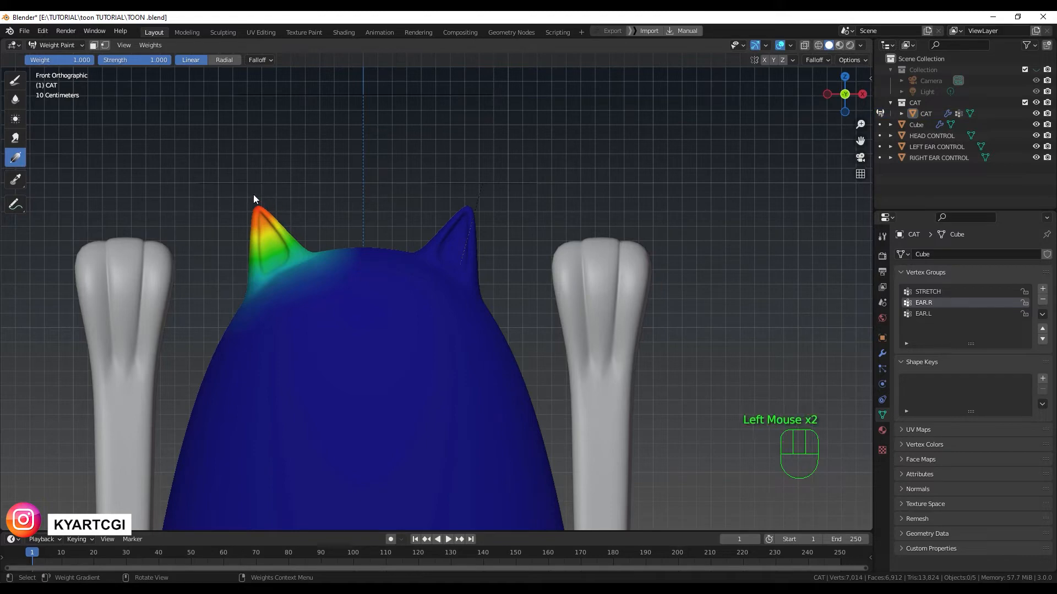
left_click_drag(250, 192, 289, 280)
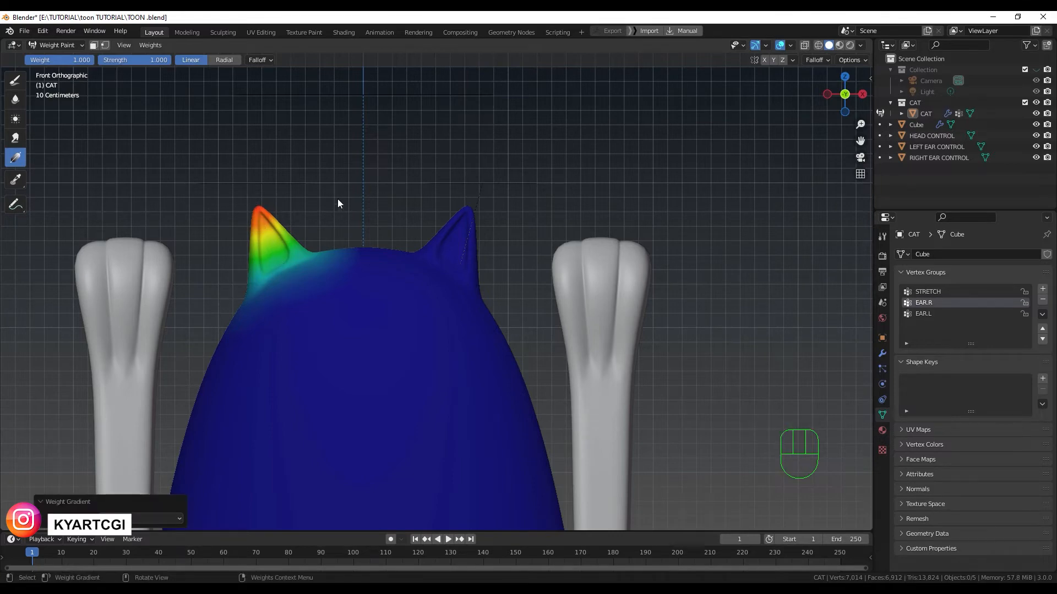
- Compare the painted weights of the EAR.L and EAR.R vertex groups on the CAT mesh
middle_click_drag(322, 158, 352, 175)
left_click(926, 316)
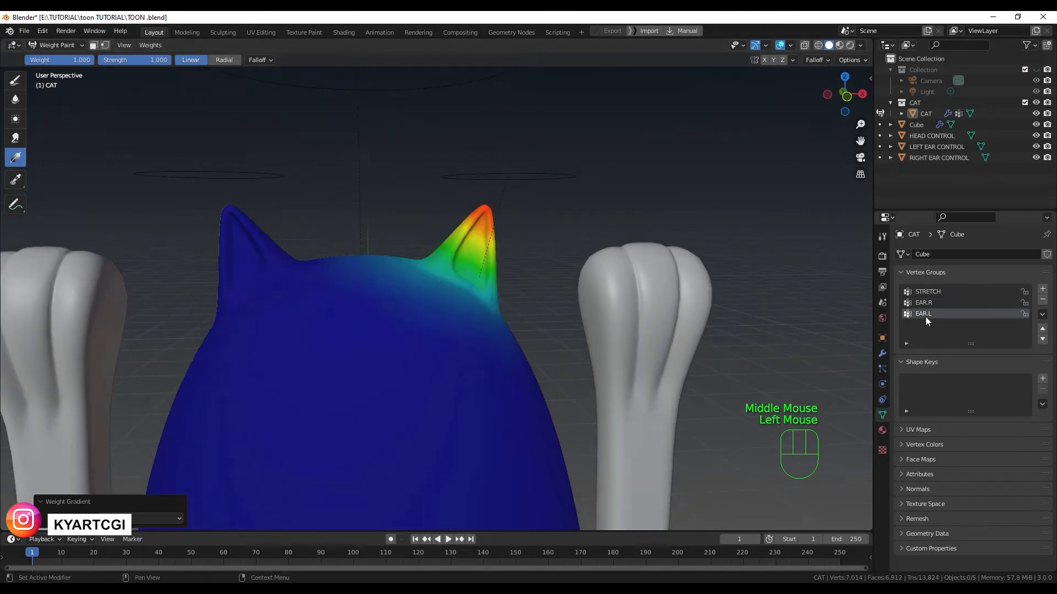
left_click(926, 304)
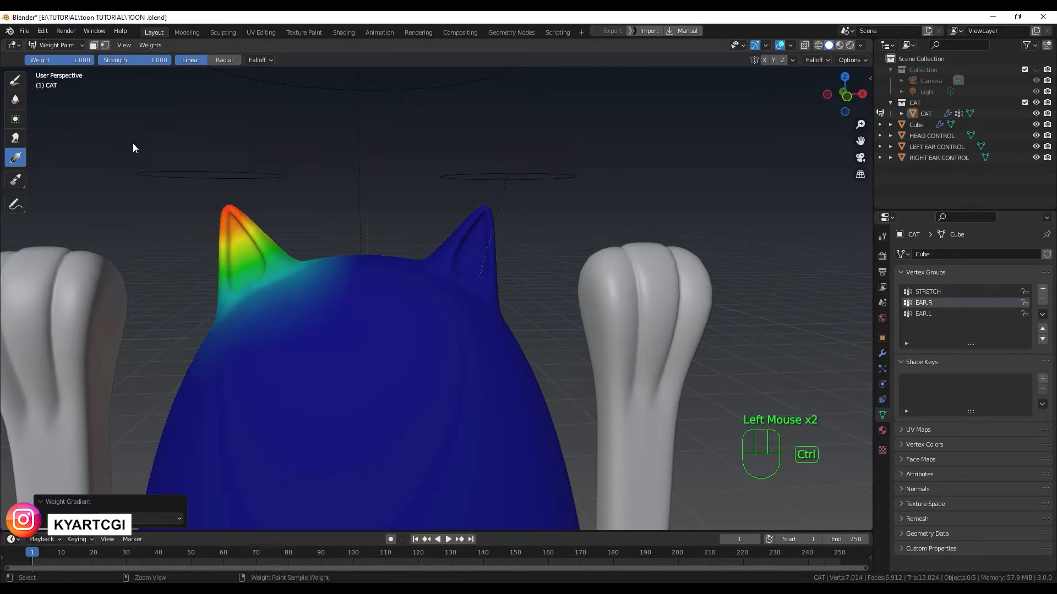
- Return to Object Mode and select the CAT mesh with its modifier stack shown
key("ctrl+Tab")
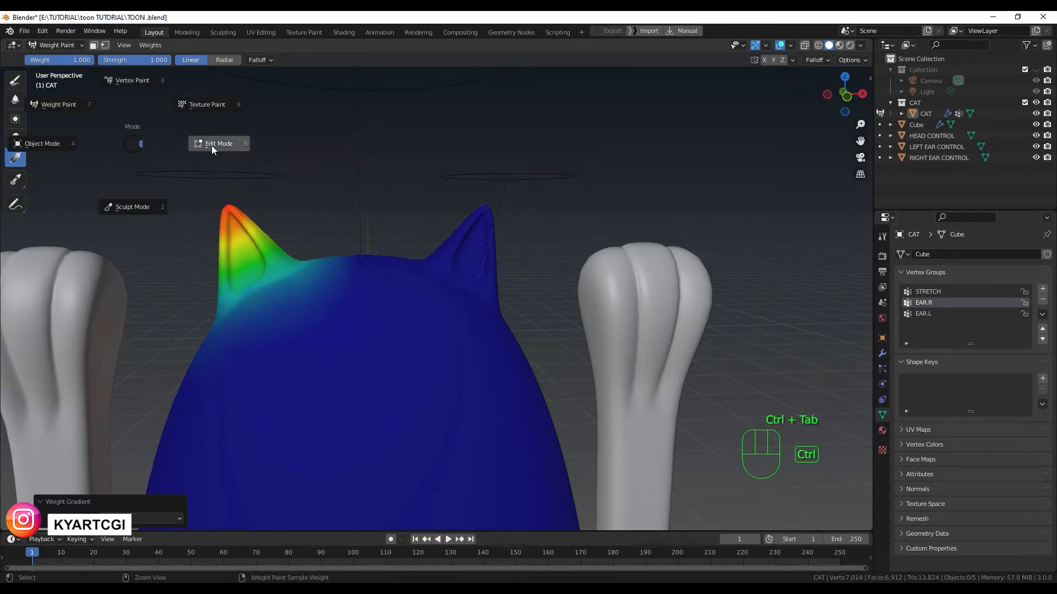
left_click(38, 143)
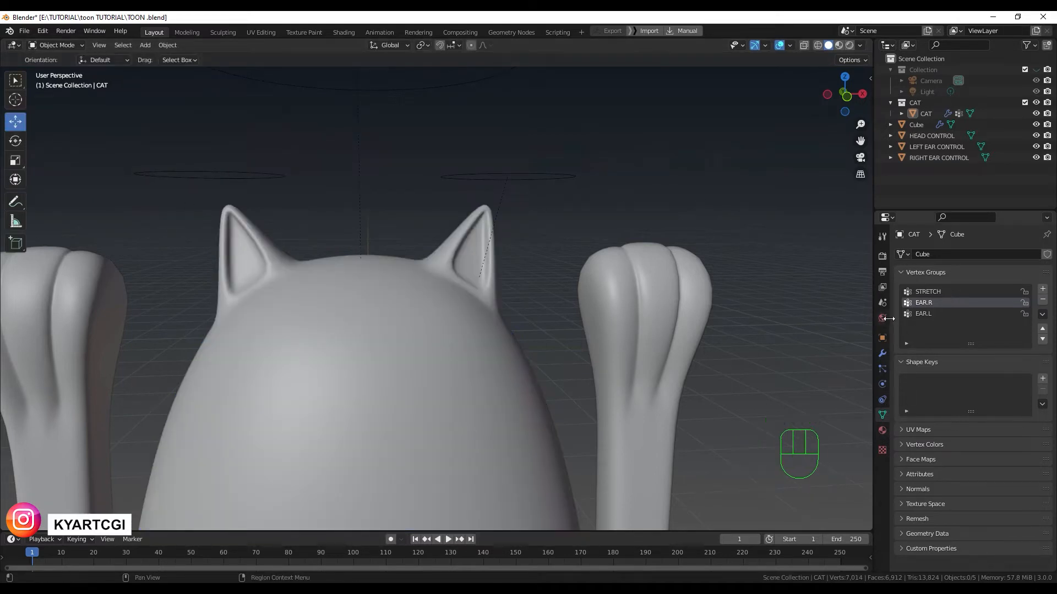
left_click(882, 355)
scroll(491, 373, "down", 2)
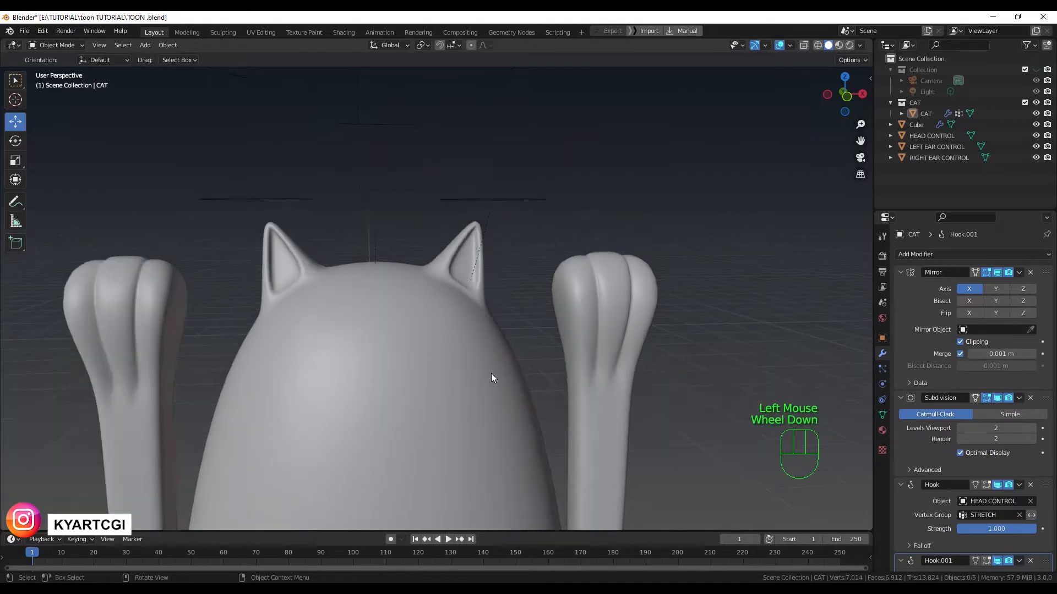
left_click(486, 383)
left_click(1022, 253)
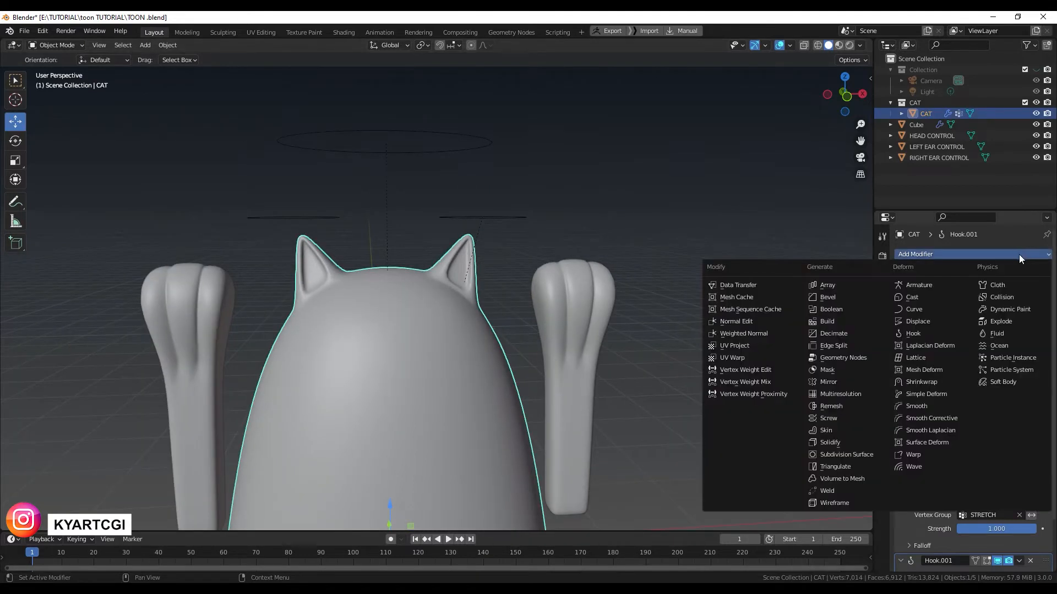
left_click(931, 323)
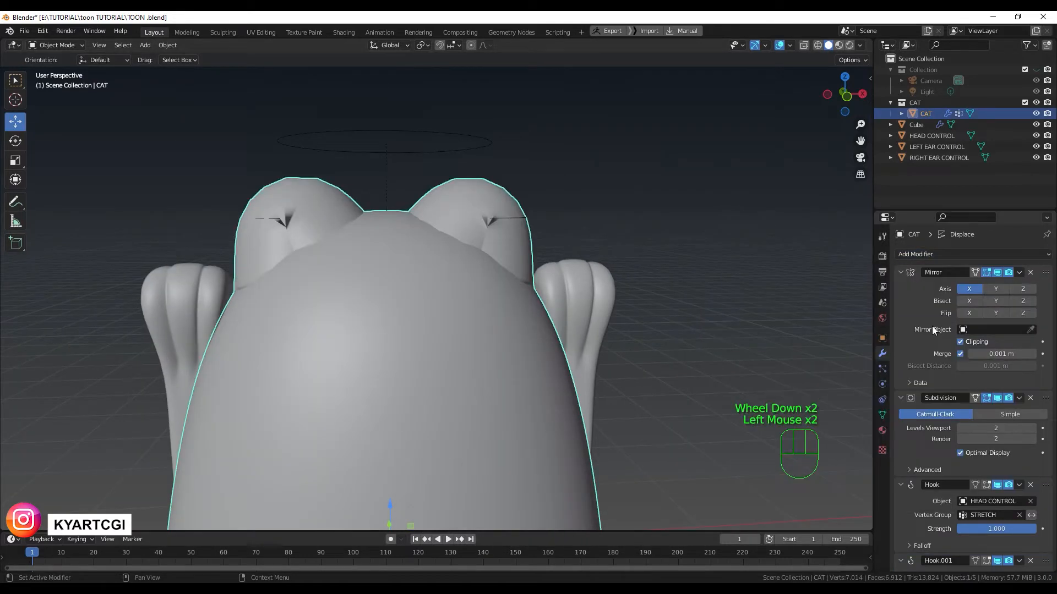
key("ctrl+z")
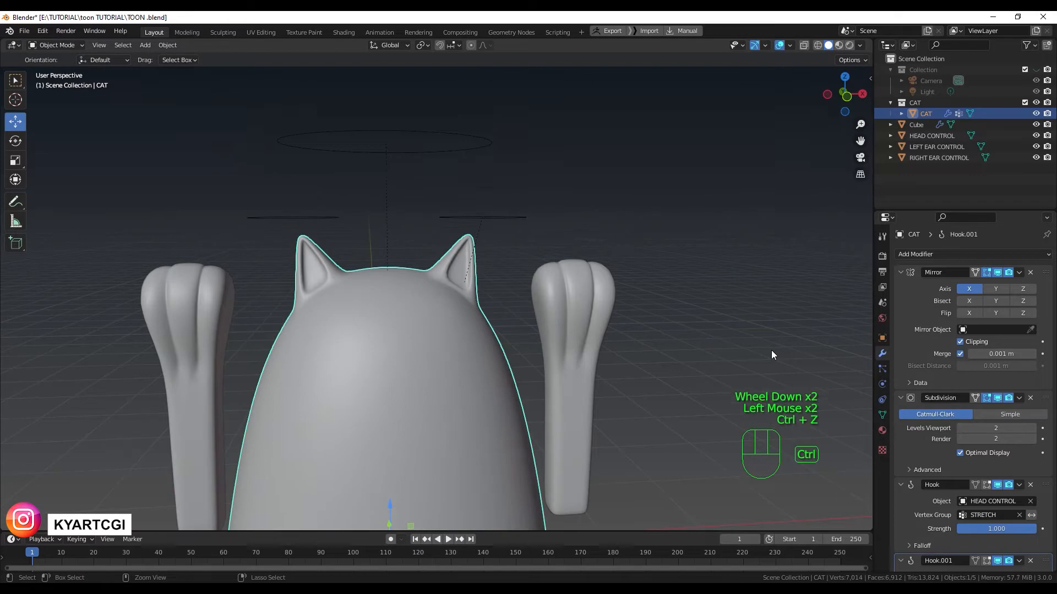
- Add a third Hook modifier to the CAT mesh with RIGHT EAR CONTROL as its object and EAR.R as its vertex group
left_click(991, 256)
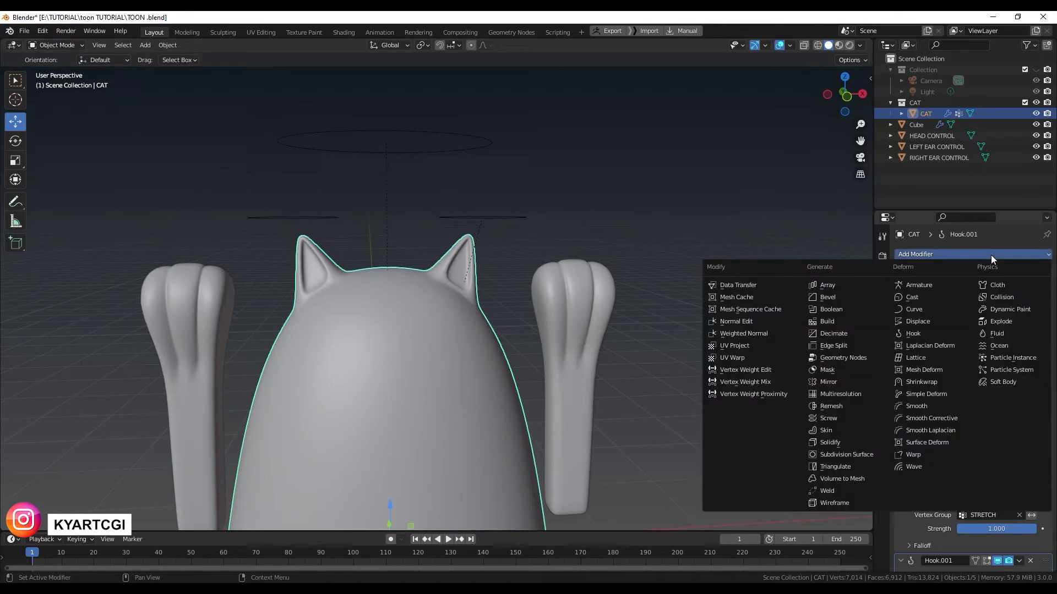
left_click(929, 332)
scroll(933, 368, "down", 6)
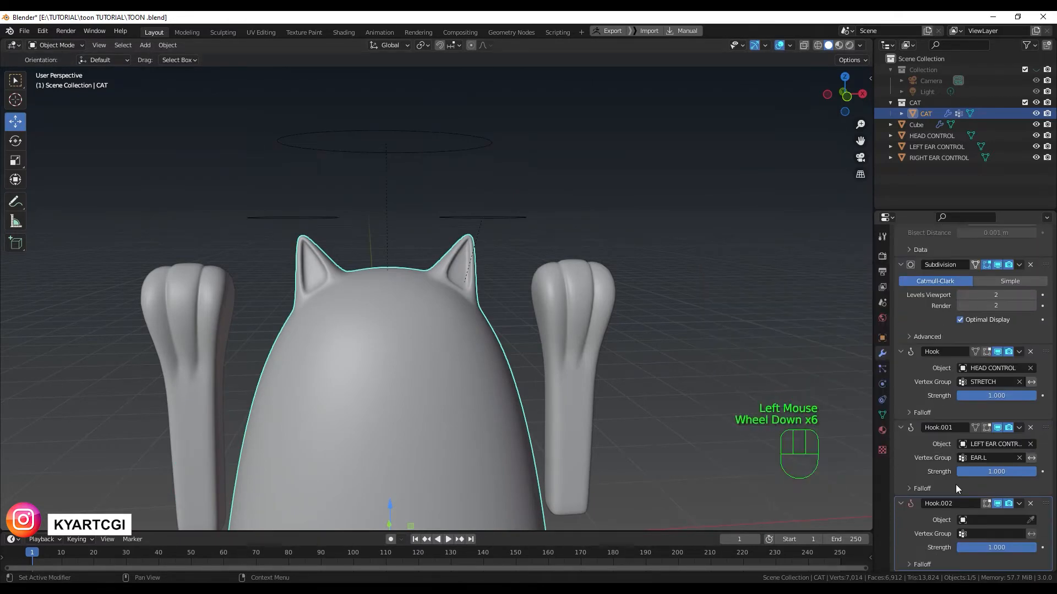
left_click(1030, 520)
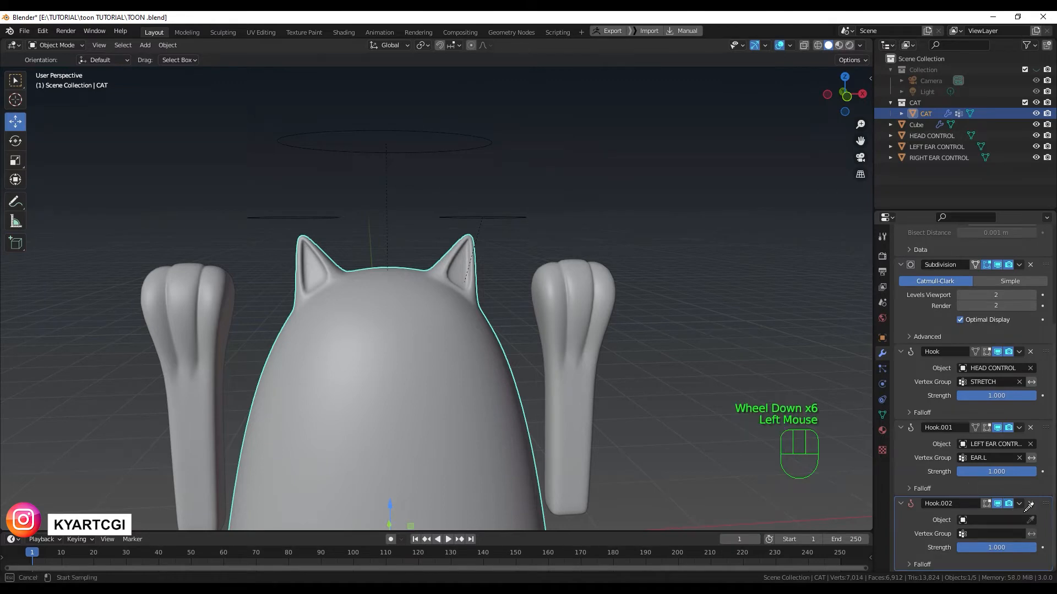
left_click(309, 217)
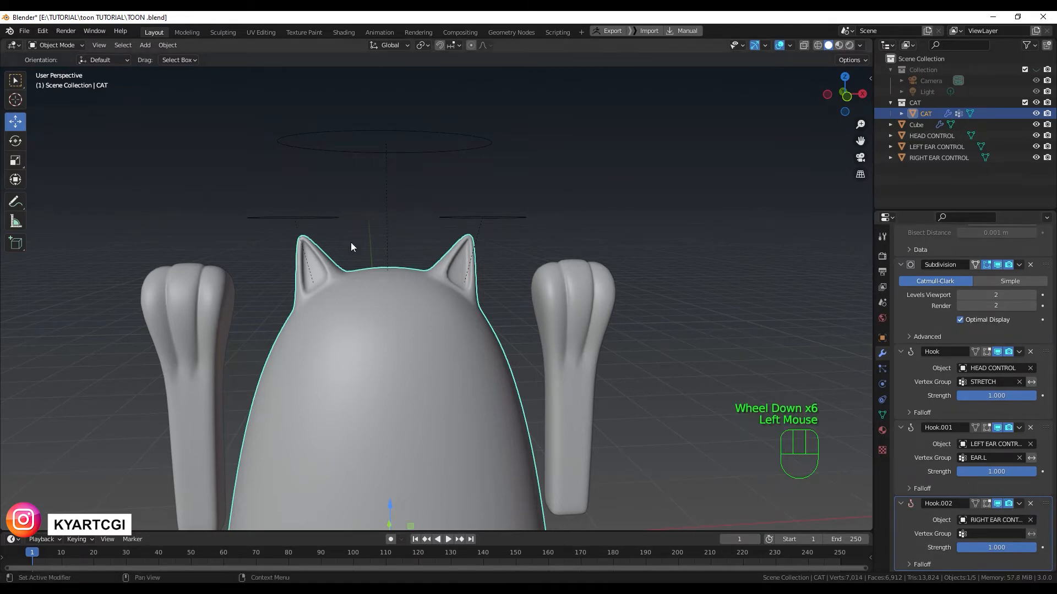
left_click(996, 534)
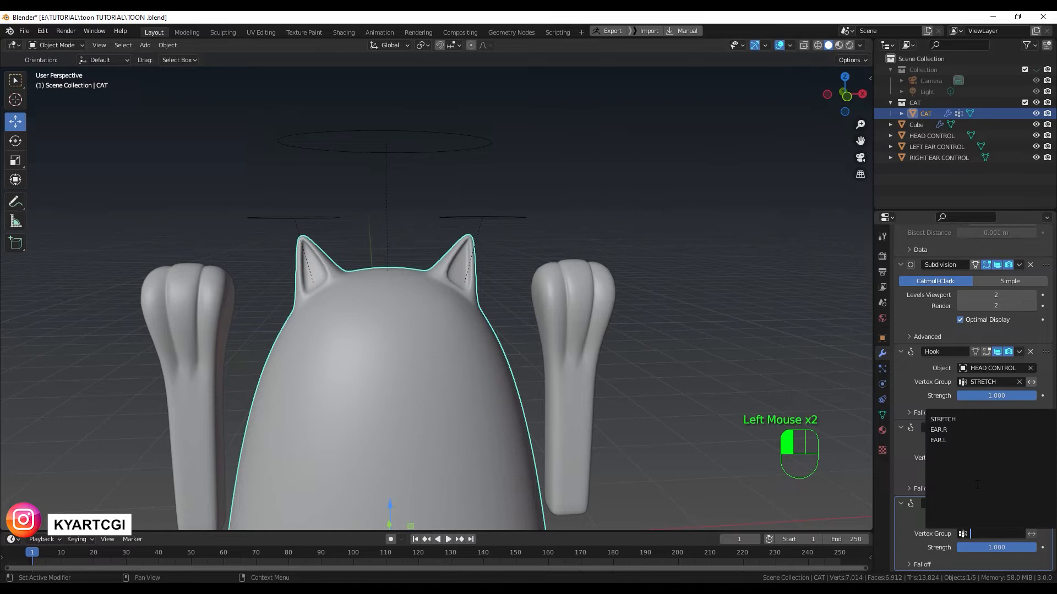
left_click(964, 430)
- Test the right ear hook in front view by trial-moving RIGHT EAR CONTROL and cancelling the move
key("KP_1")
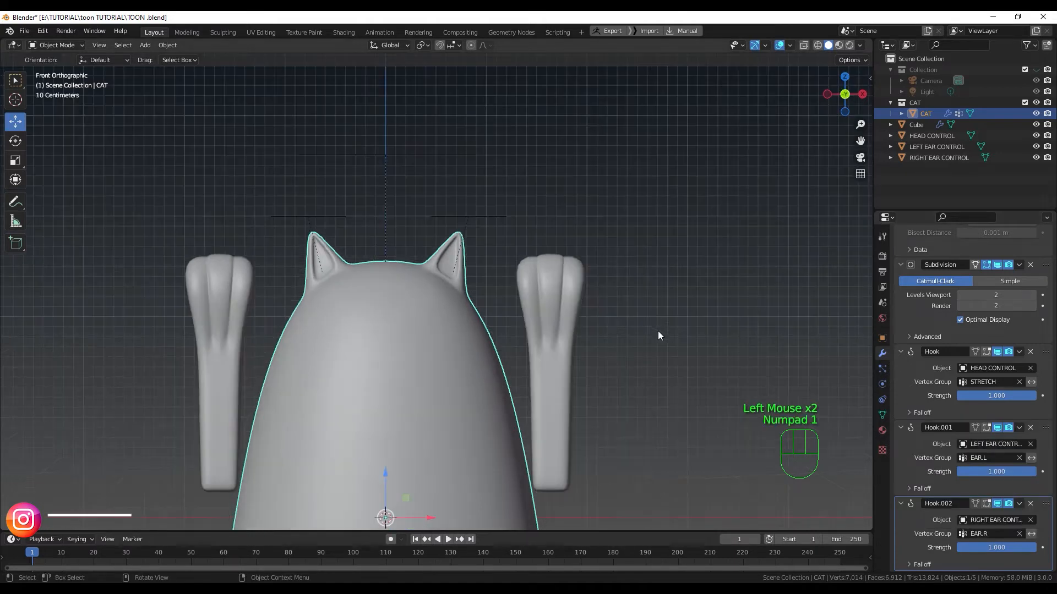
left_click(330, 215)
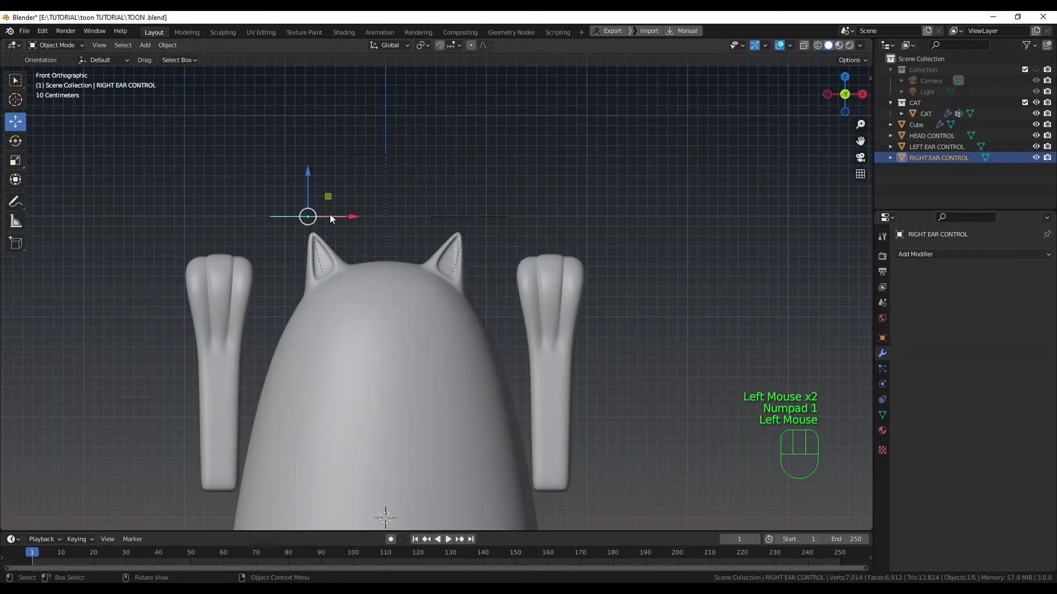
key("g")
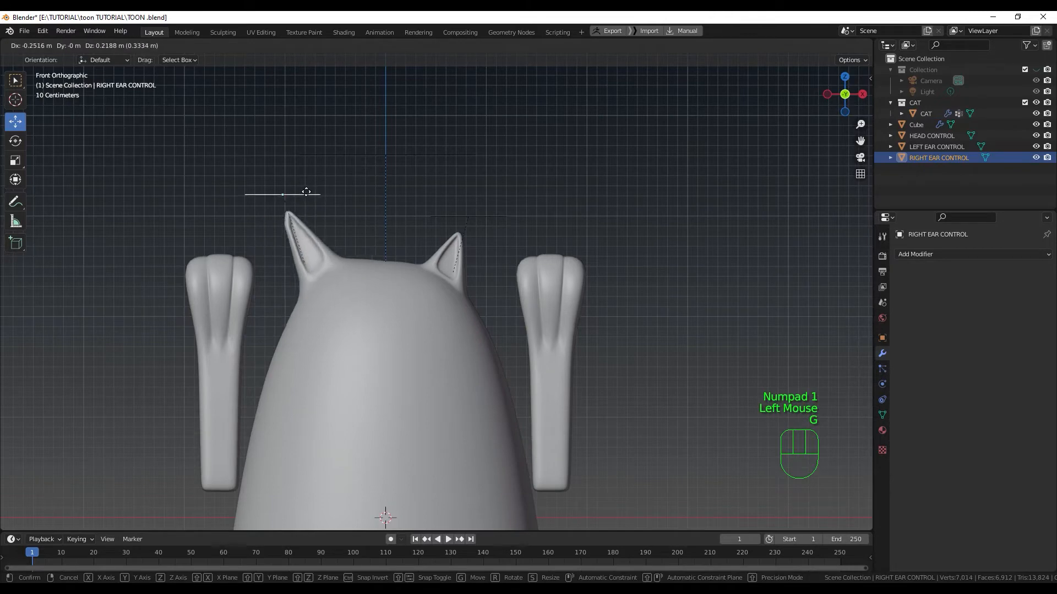
right_click(328, 200)
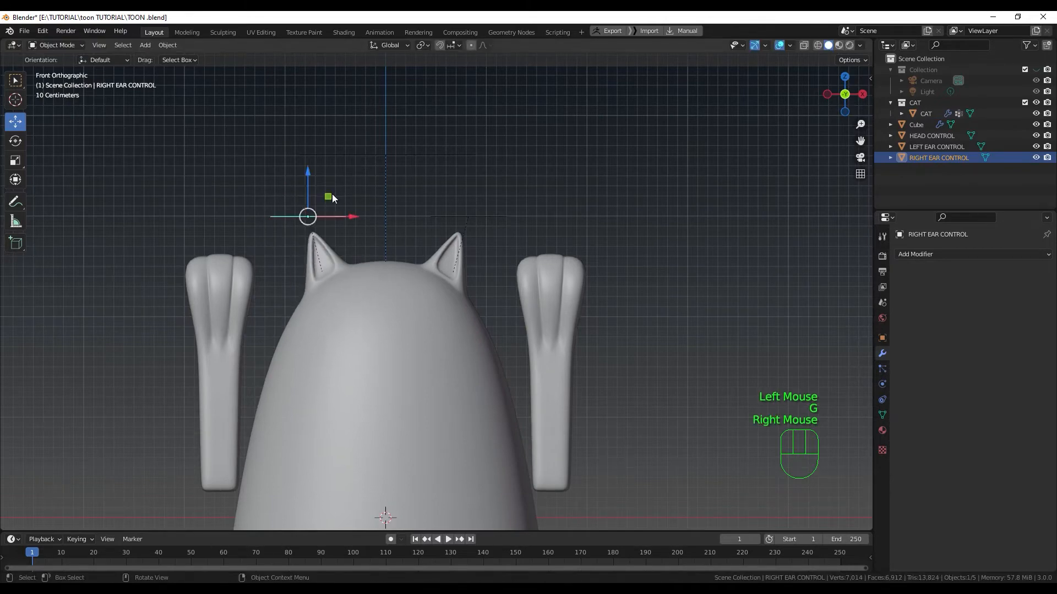
- Set the CAT mesh's Subdivision modifier to 3 levels for both viewport and render
left_click(434, 354)
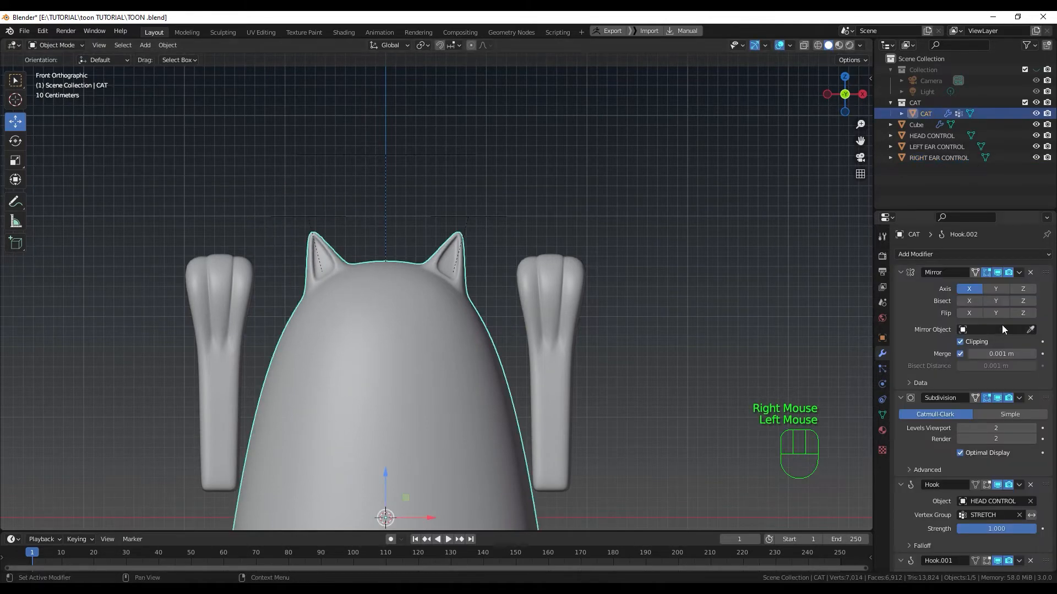
scroll(971, 339, "down", 2)
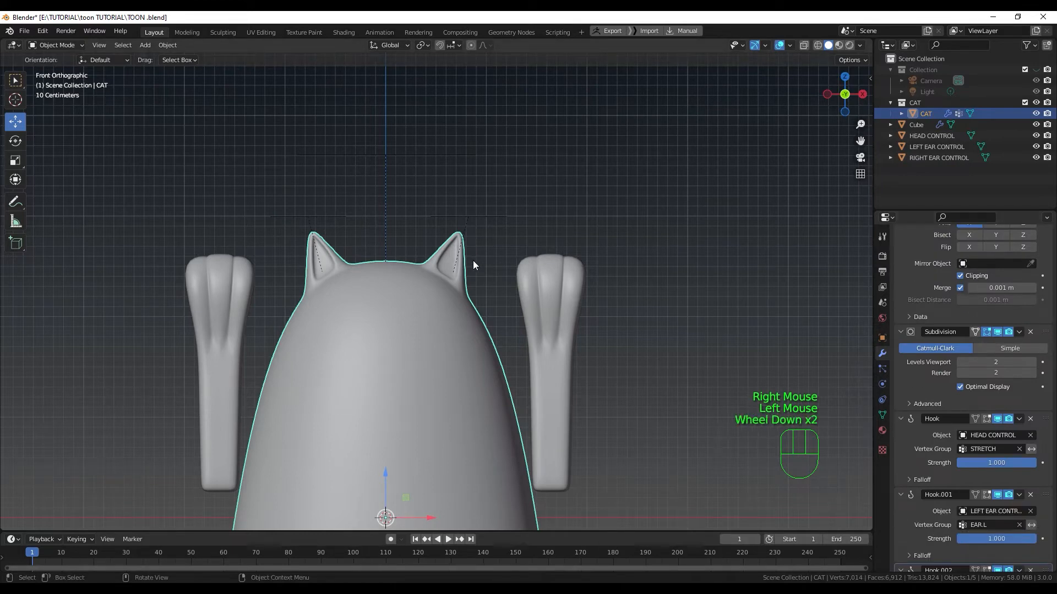
scroll(954, 369, "down", 2)
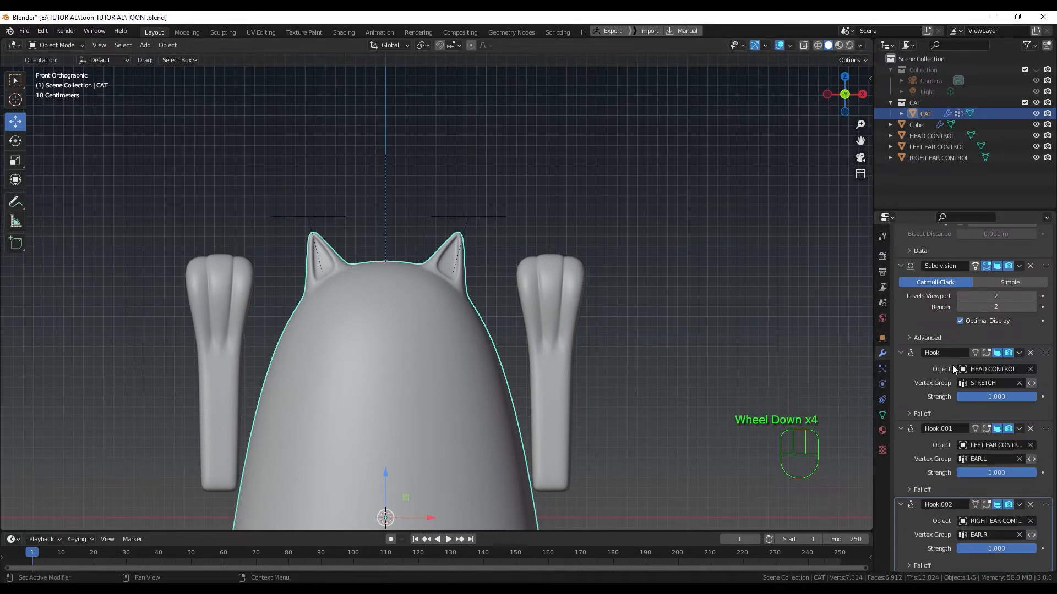
scroll(954, 369, "up", 1)
scroll(954, 368, "up", 1)
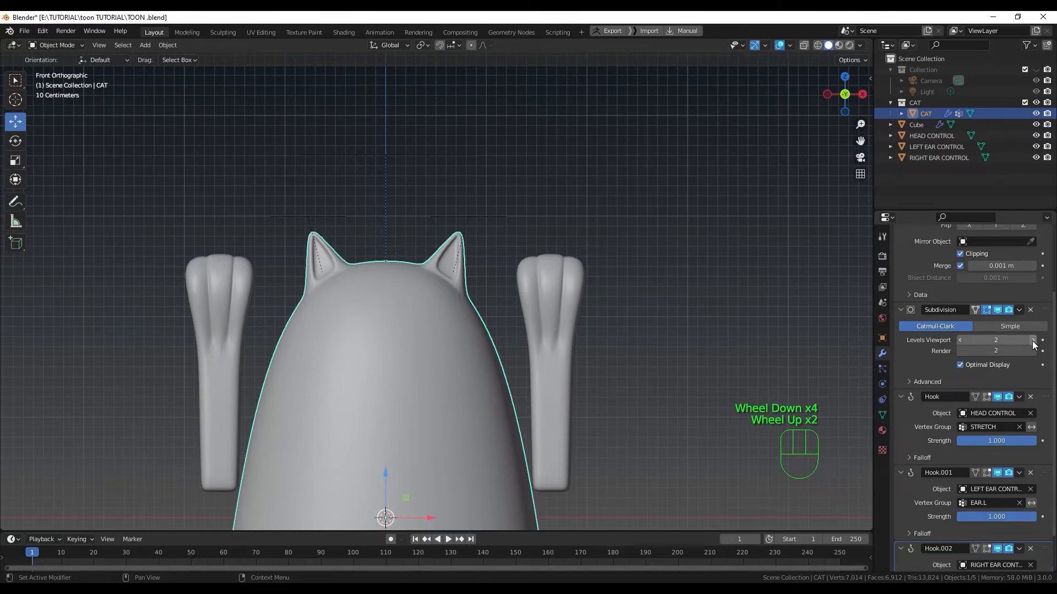
left_click(1032, 340)
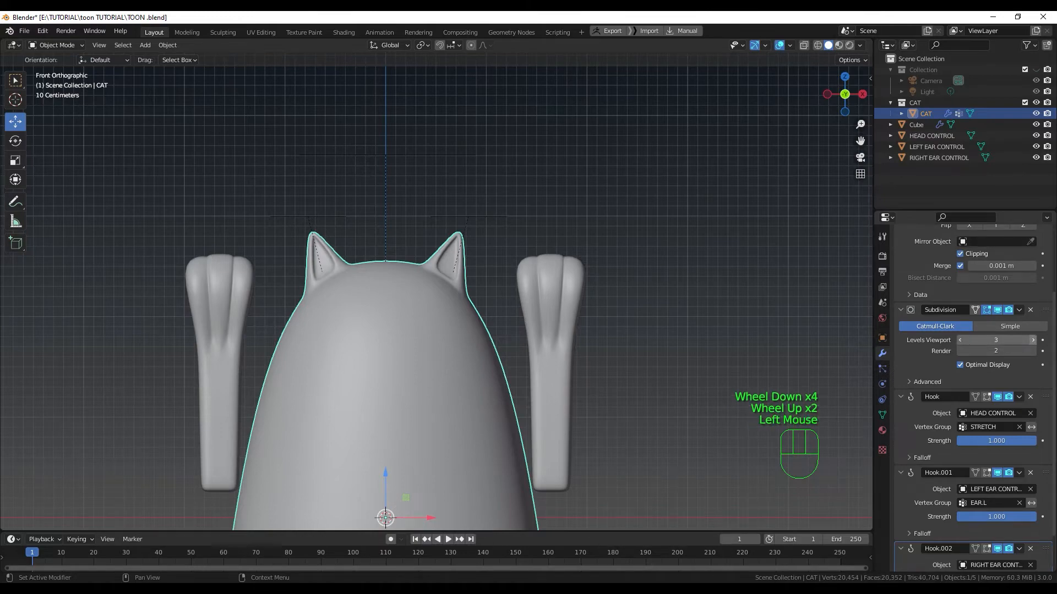
left_click(1032, 351)
- Select the mirrored arm object Cube and remove its Mirror modifier
middle_click_drag(526, 249, 544, 266)
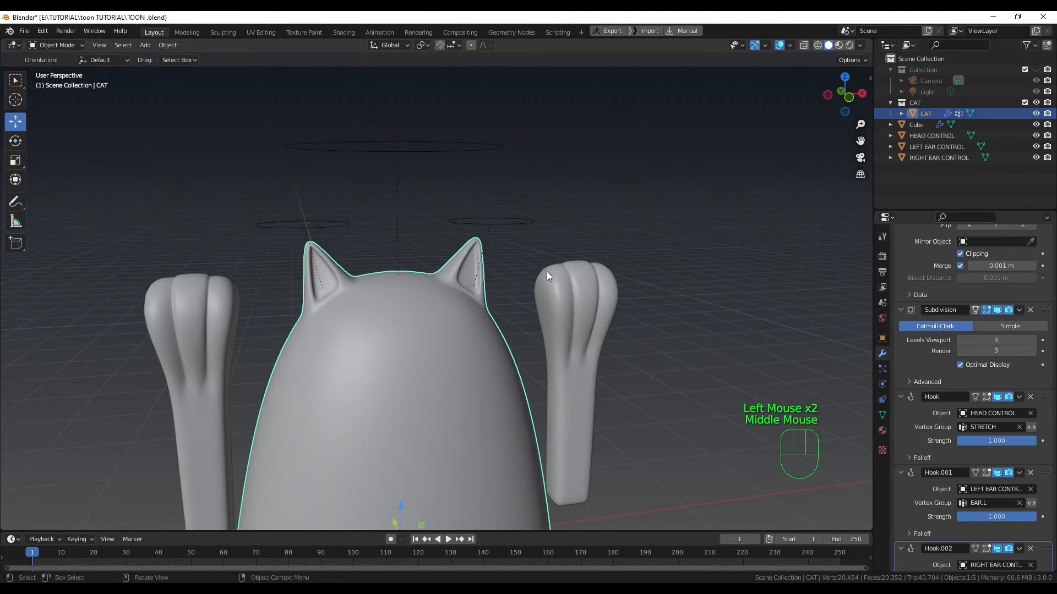
key("KP_1")
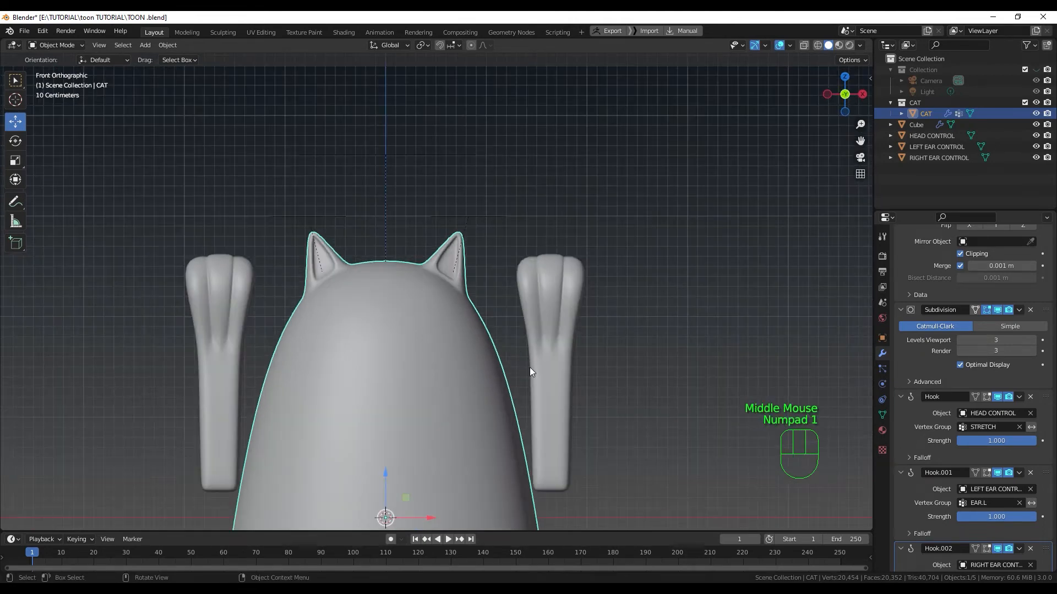
middle_click_drag(529, 368, 535, 289, "shift")
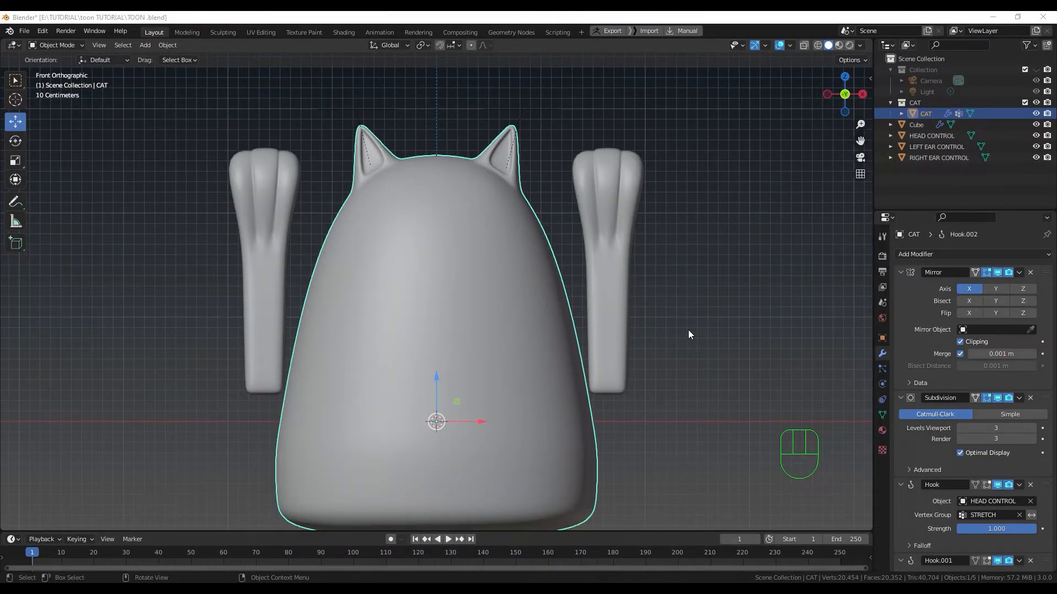
left_click(286, 222)
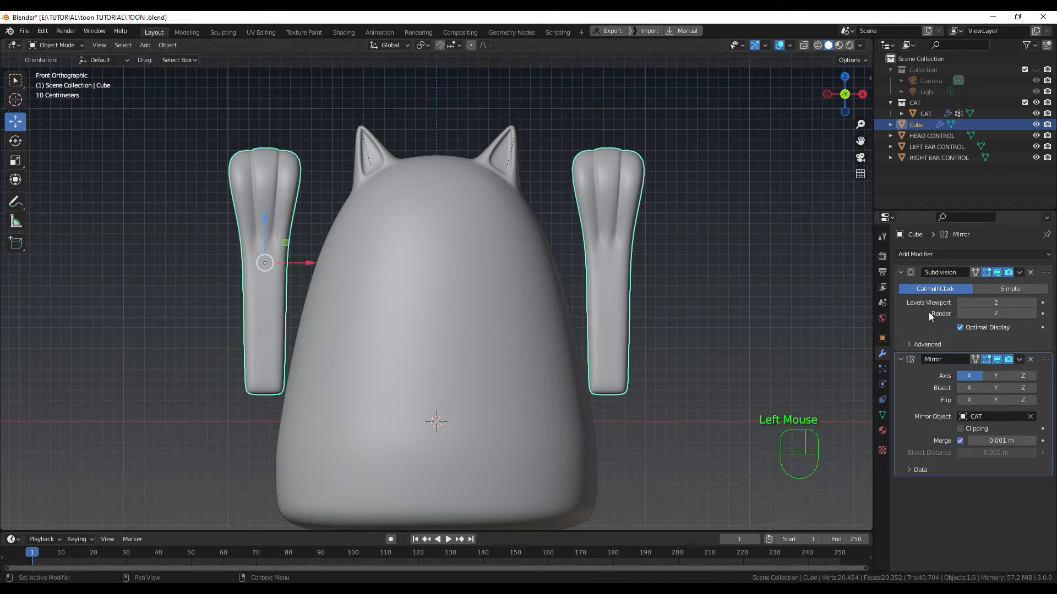
left_click(1030, 359)
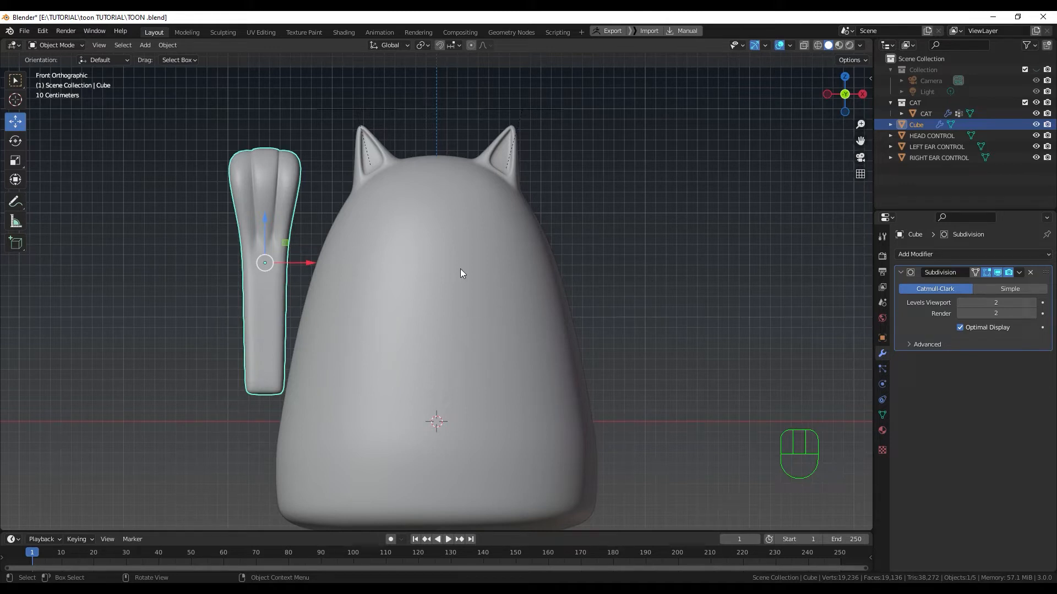
- Add a vertex group named "hand" to the arm object Cube
left_click(882, 415)
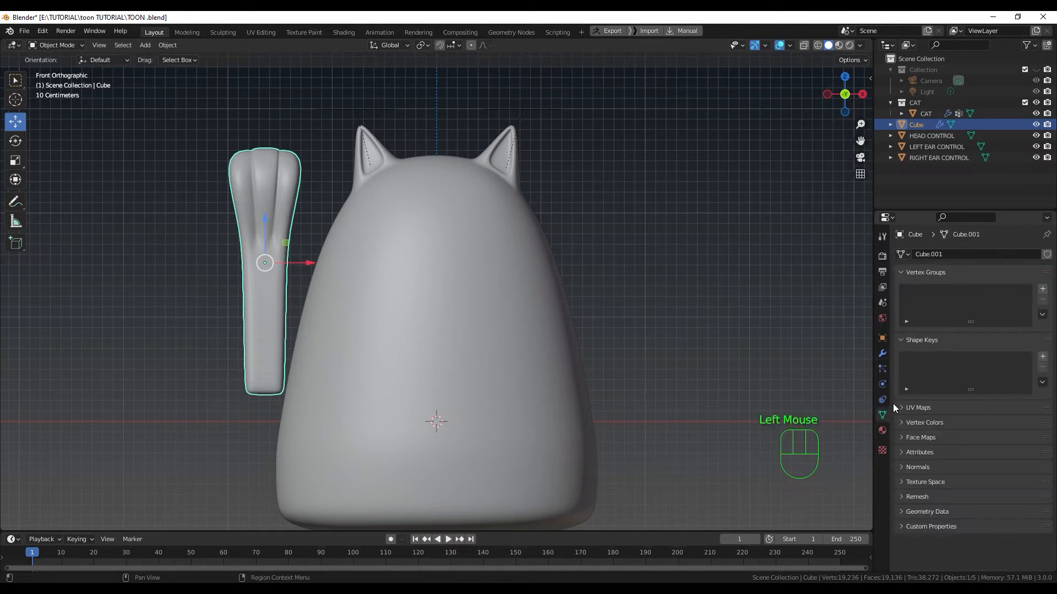
left_click(1042, 288)
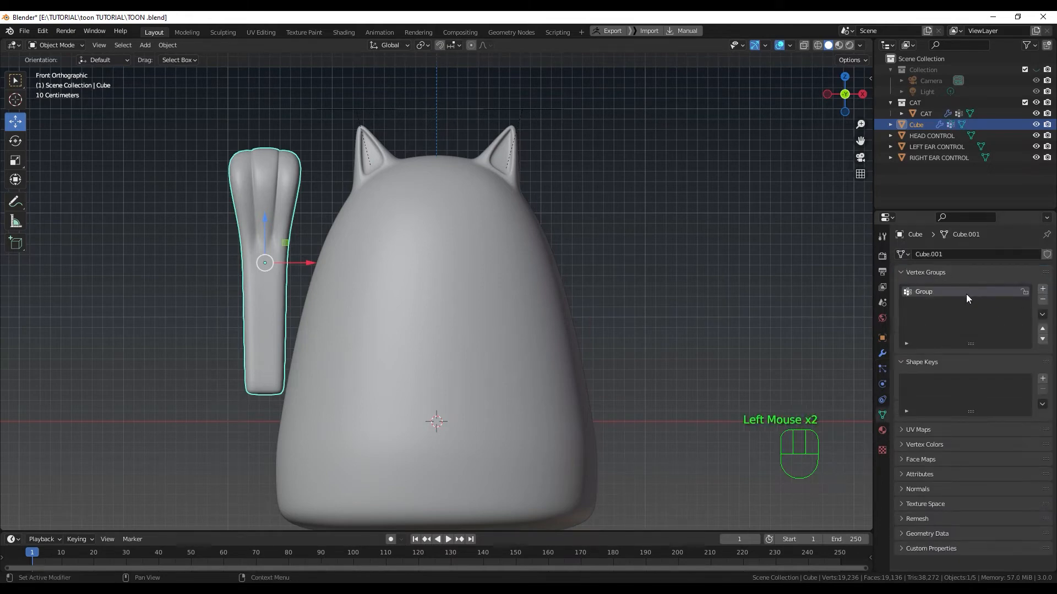
double_click(965, 292)
type("hand")
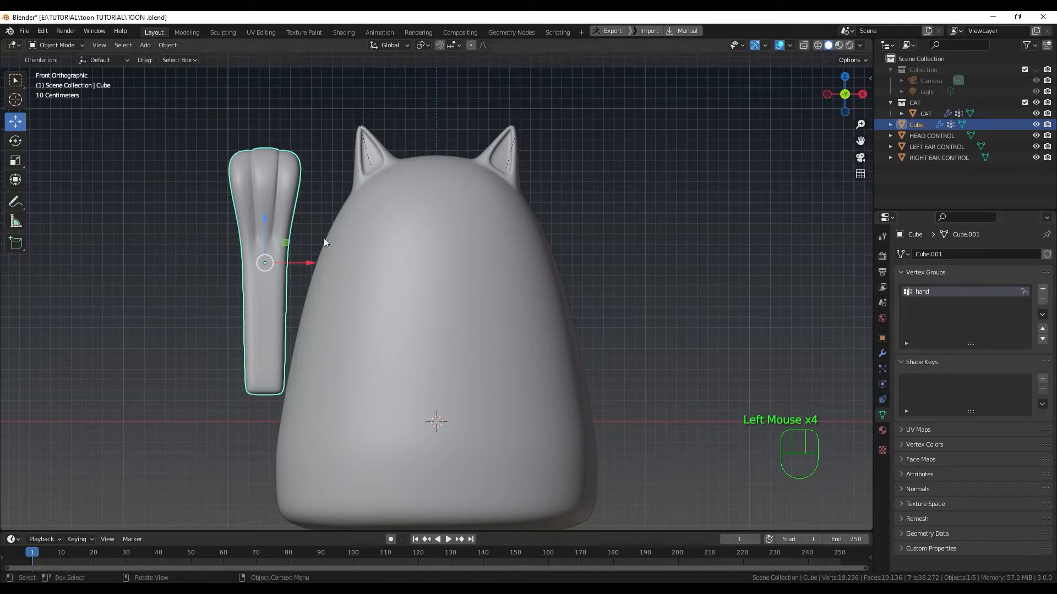
- Add a mesh circle with 32 vertices and a 1 m radius, and raise it about 3.09 m along Z
middle_click_drag(280, 213, 306, 270, "shift")
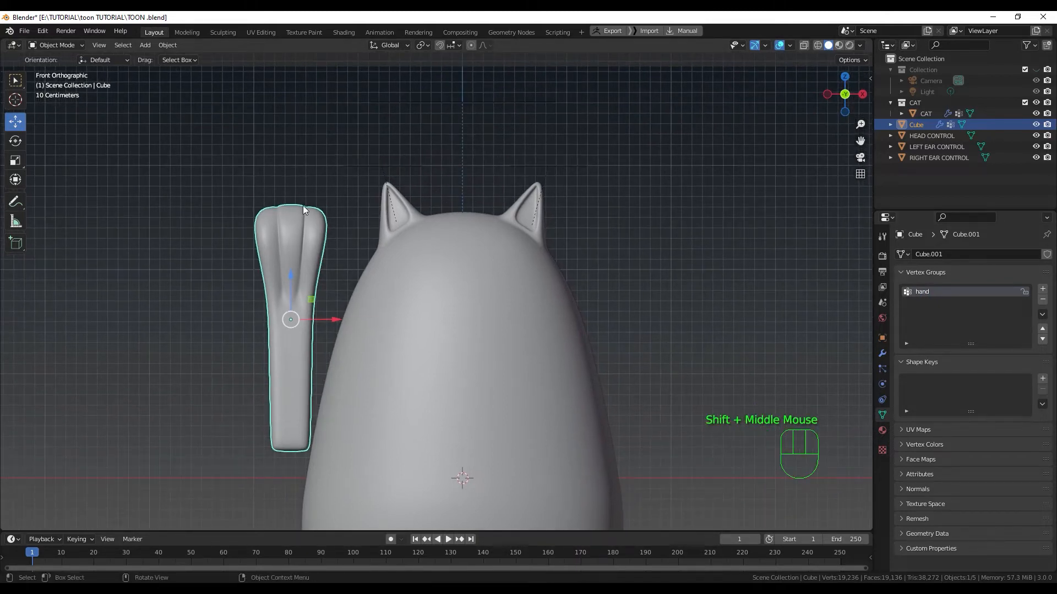
key("shift+a")
mouse_move(303, 207)
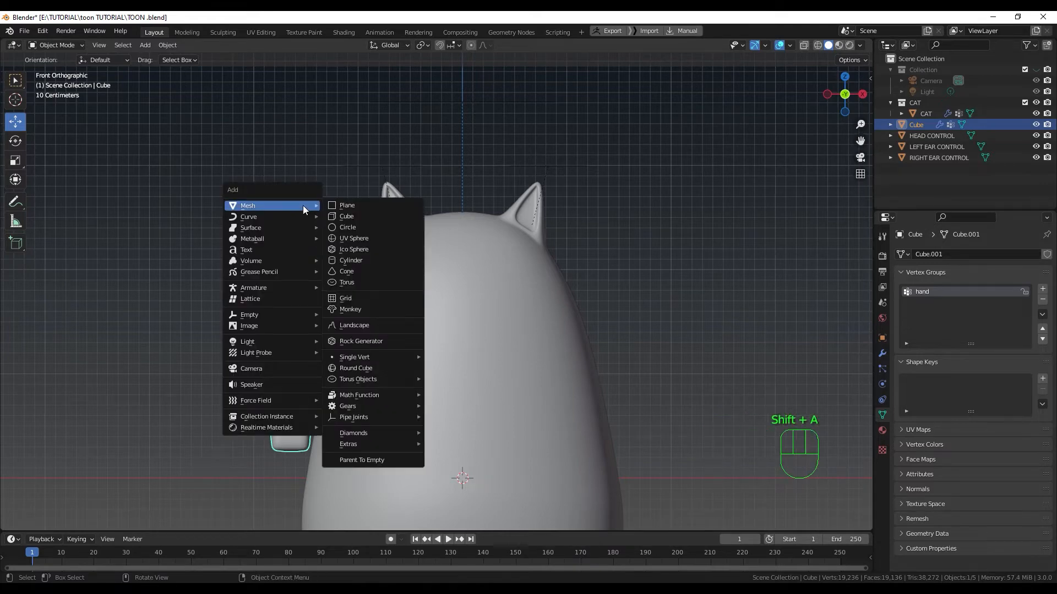
left_click(367, 226)
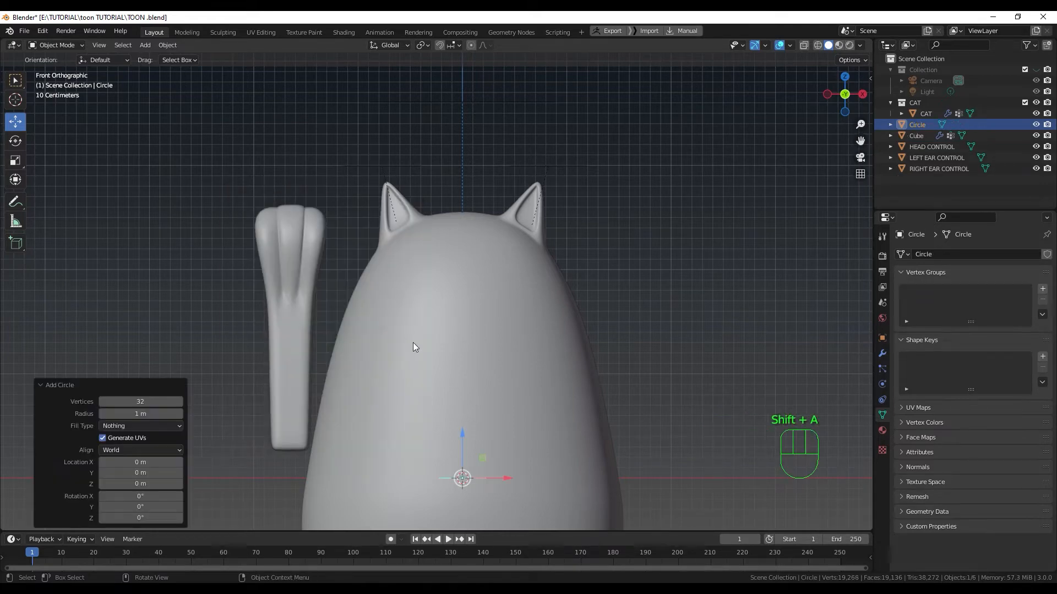
left_click_drag(452, 124, 450, 77)
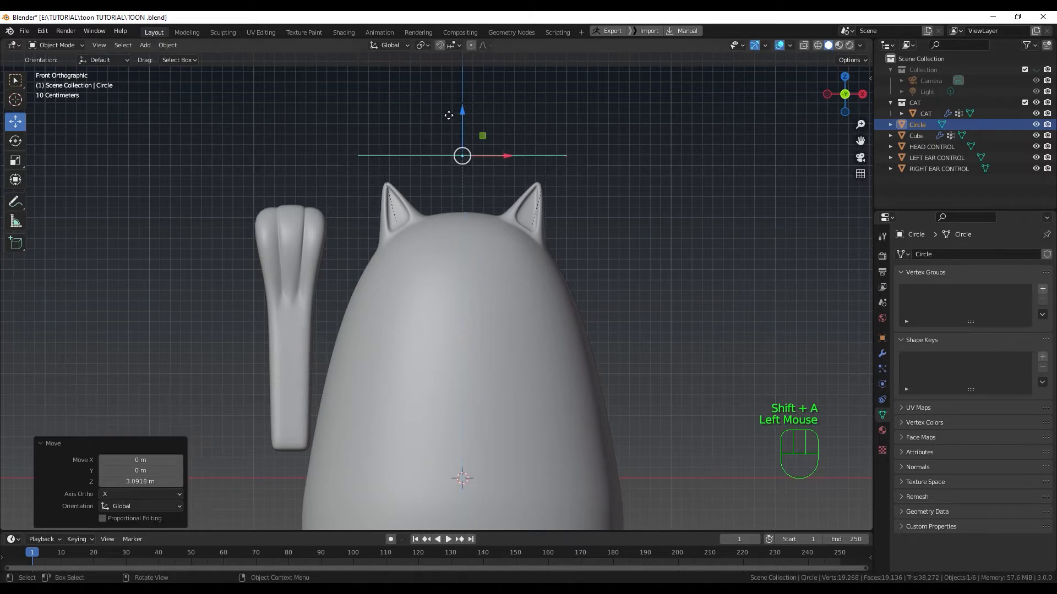
- Scale the circle to about half size and move it along X by about -1.6 m to centre it over the arm
left_click_drag(512, 158, 345, 166)
key("s")
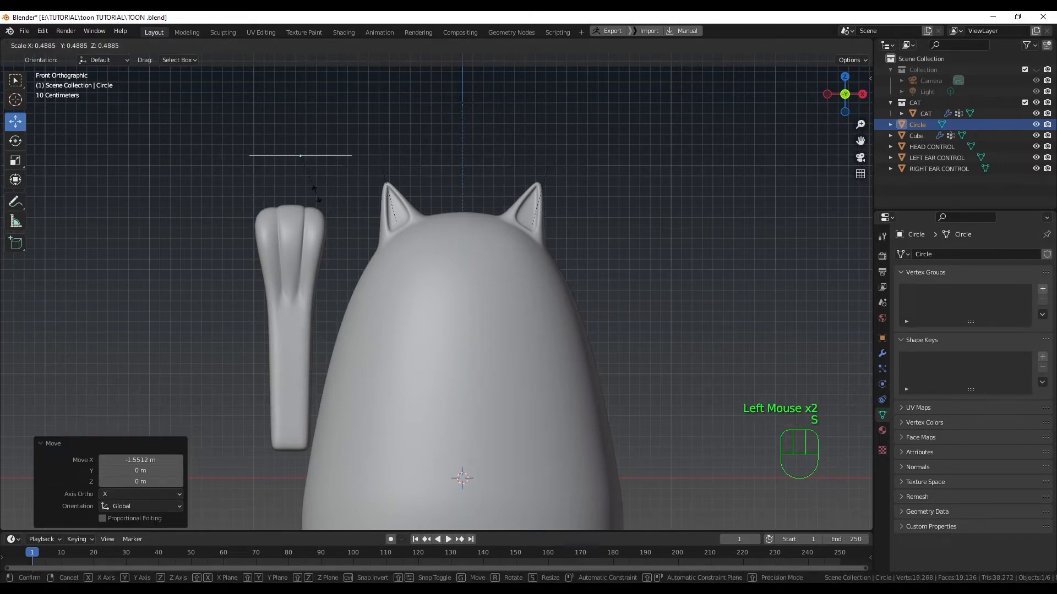
left_click(337, 161)
left_click_drag(337, 159, 331, 159)
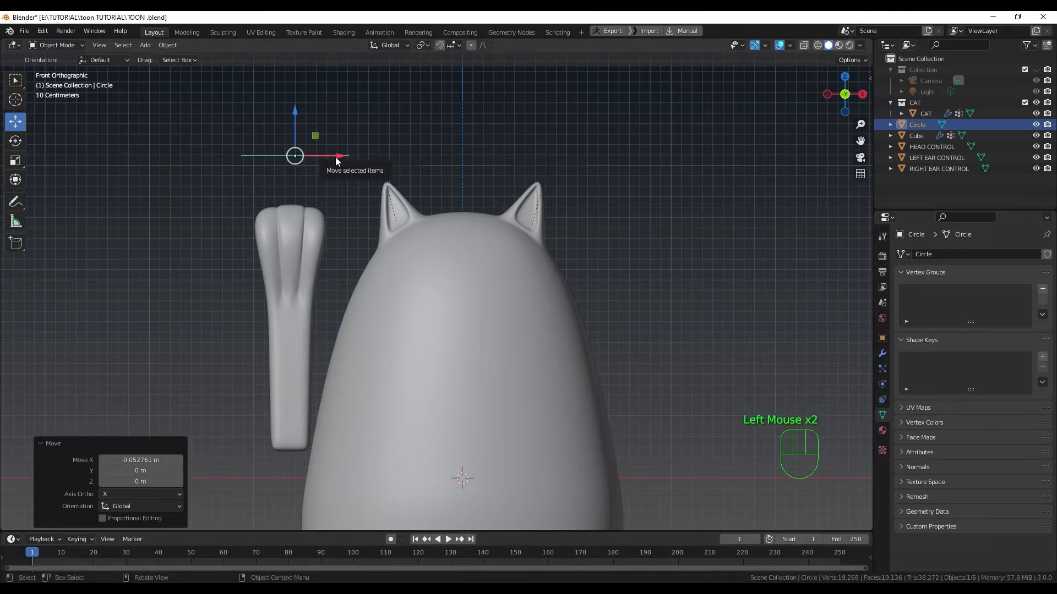
key("KP_7")
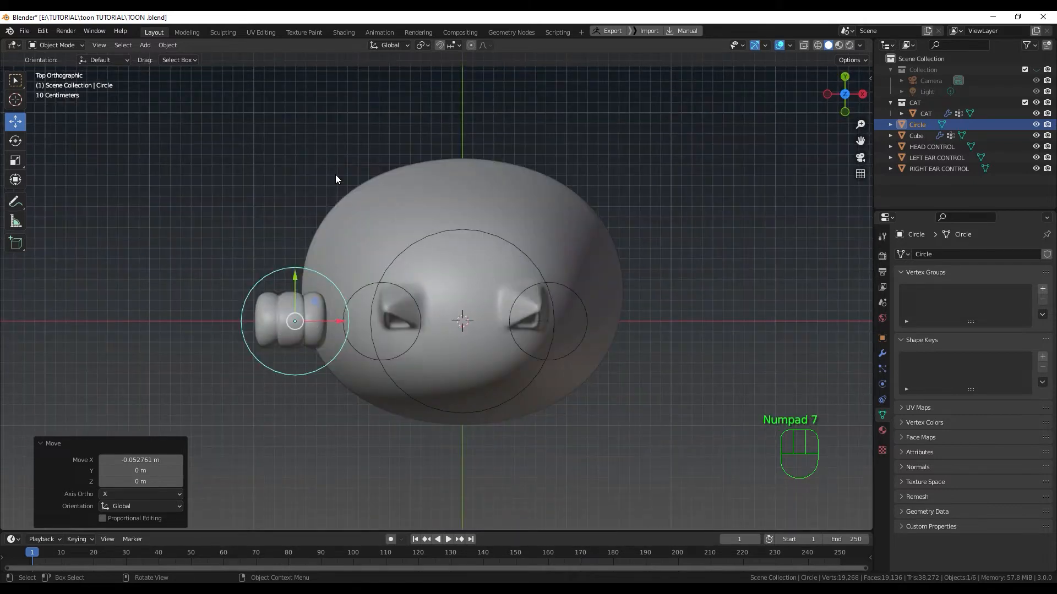
left_click_drag(332, 322, 329, 323)
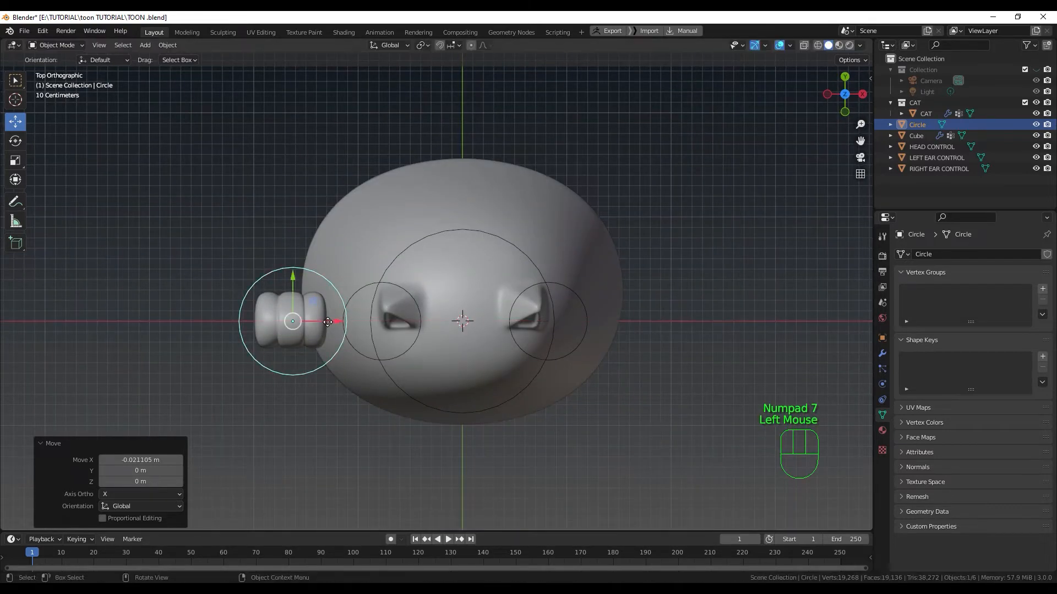
- Rename the circle above the arm as "hand control"
key("KP_1")
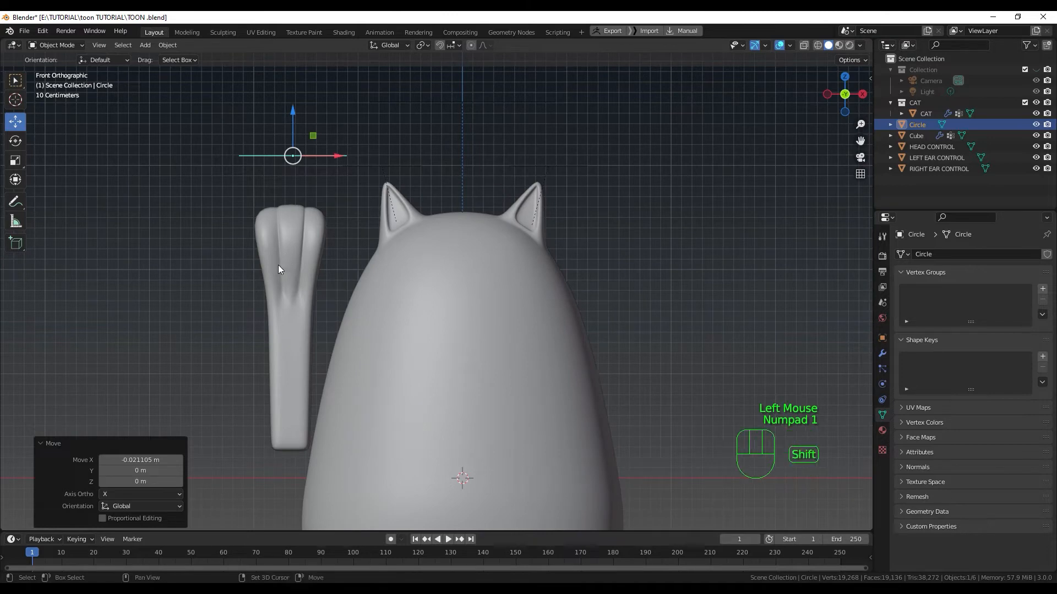
middle_click_drag(279, 266, 297, 252, "shift")
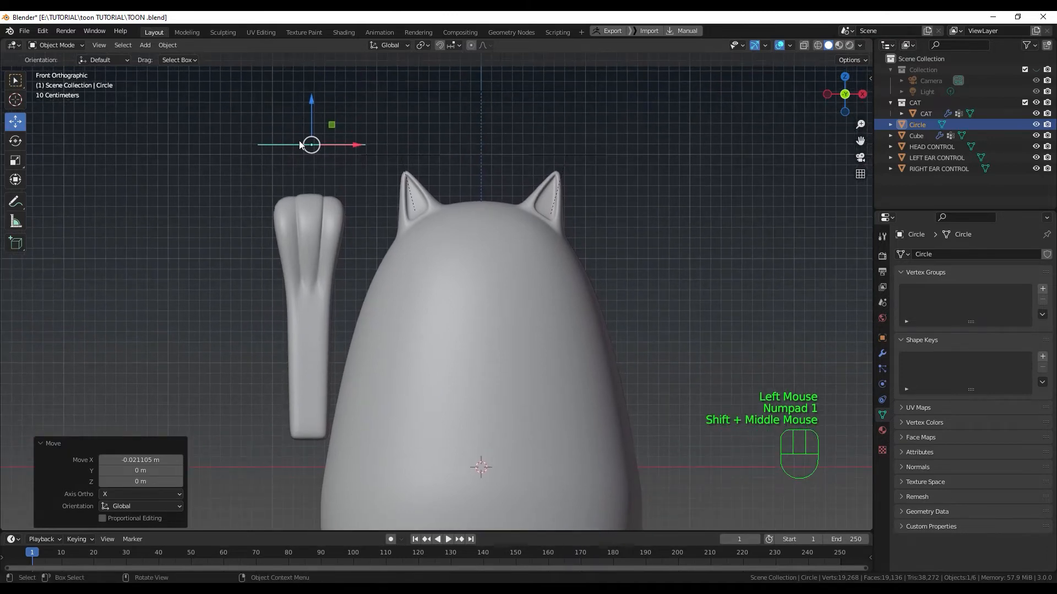
key("F2")
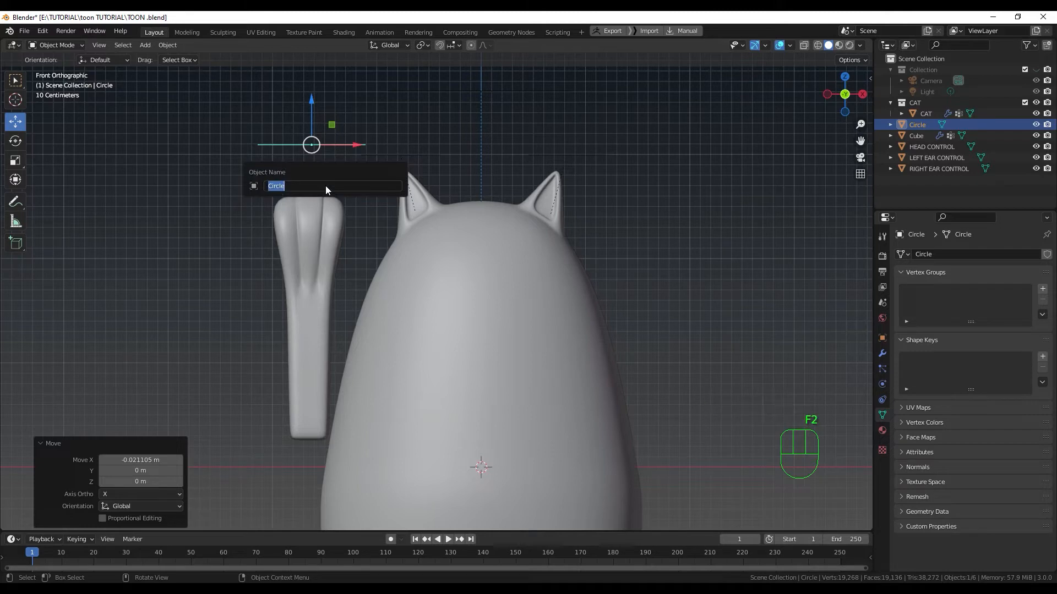
type("hand control")
key("Return")
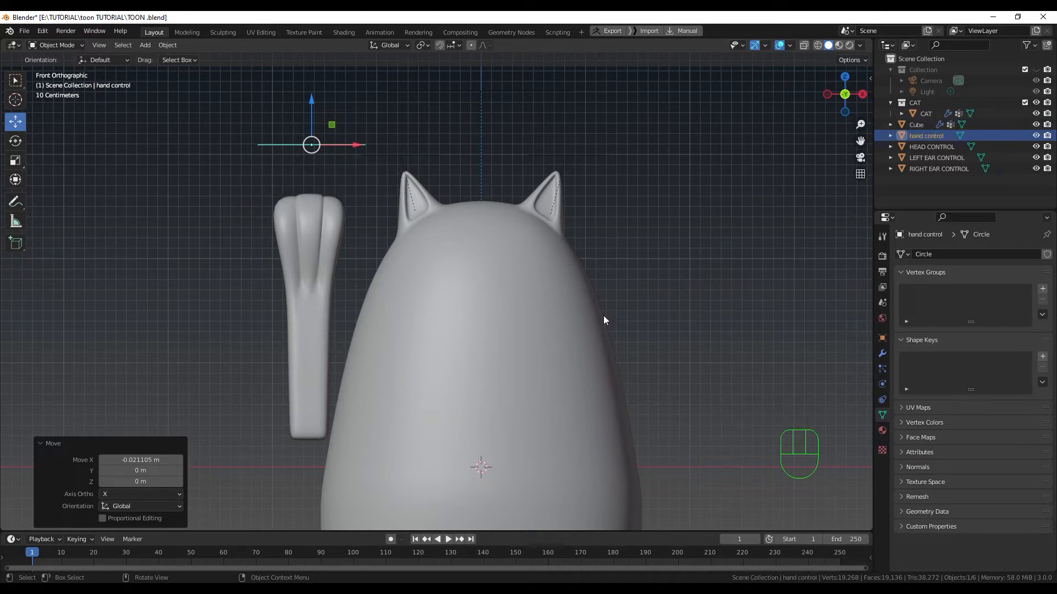
- Weight-paint the arm's hand group with a linear gradient from full weight at the paw to none at the base, redoing it once
left_click(331, 248)
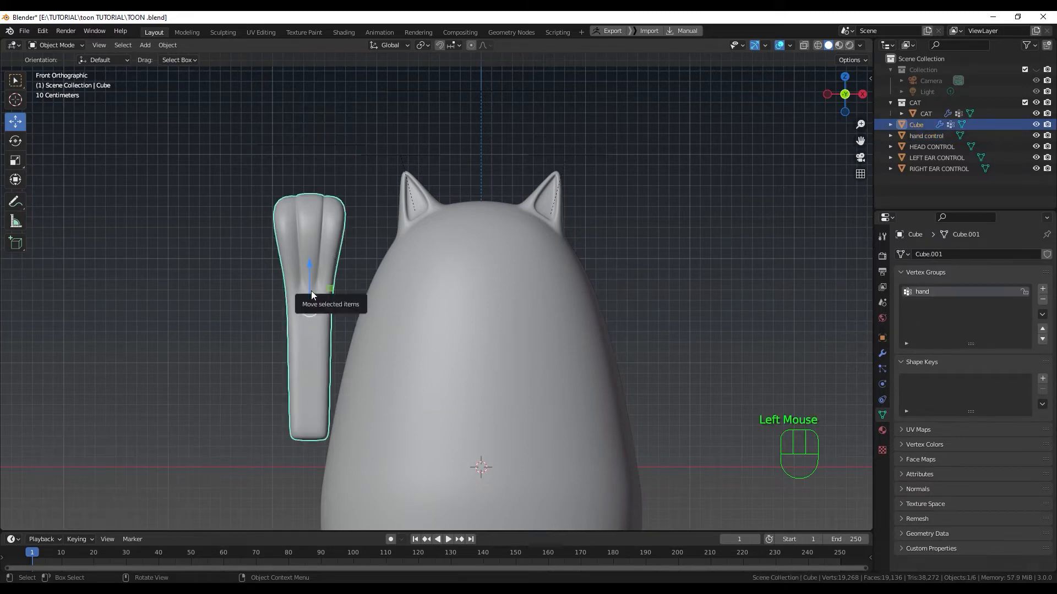
key("ctrl")
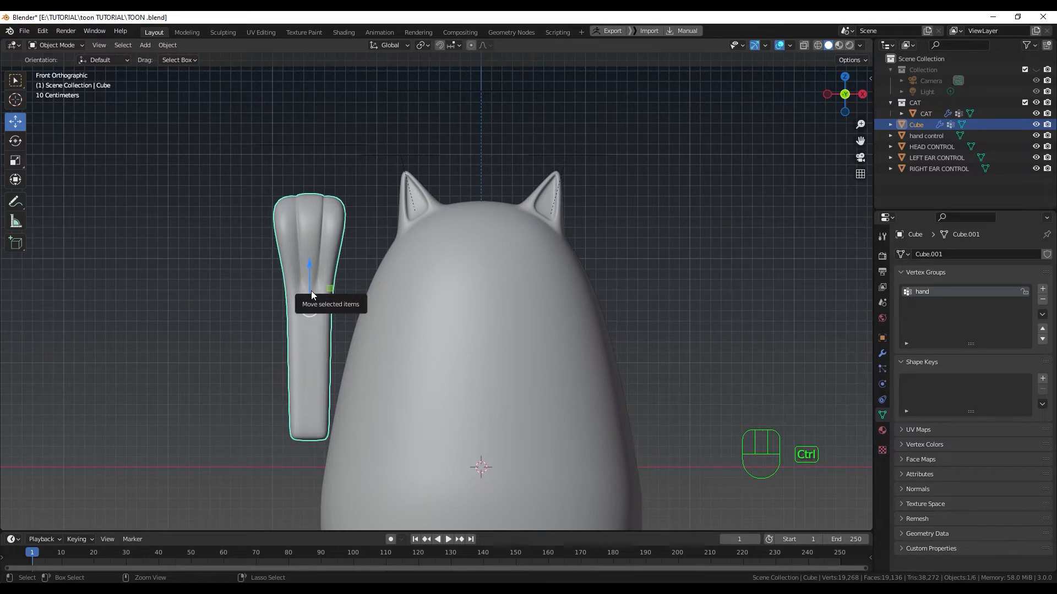
key("ctrl+Tab")
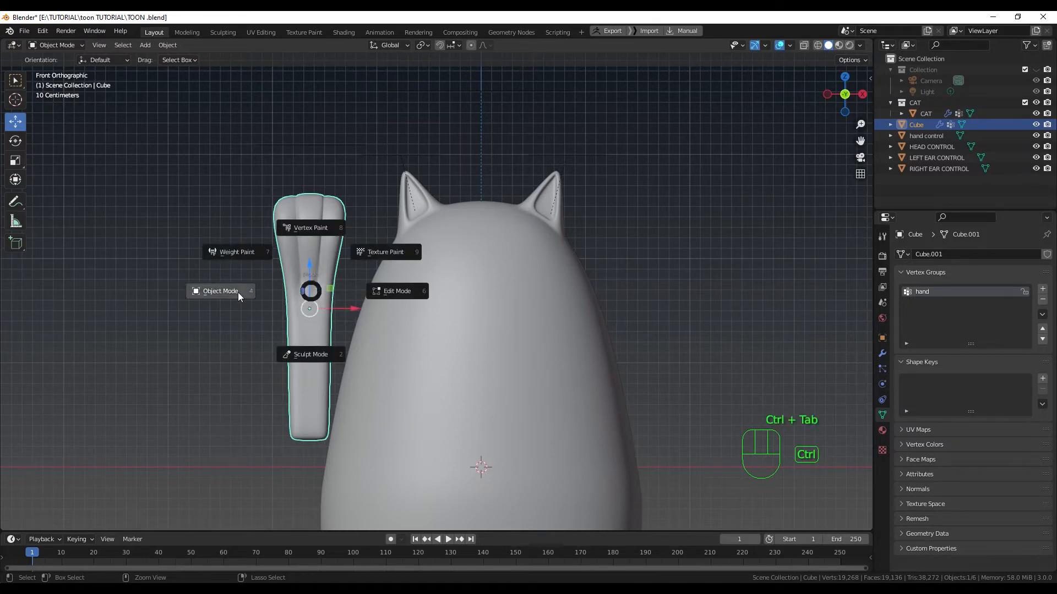
left_click(238, 254)
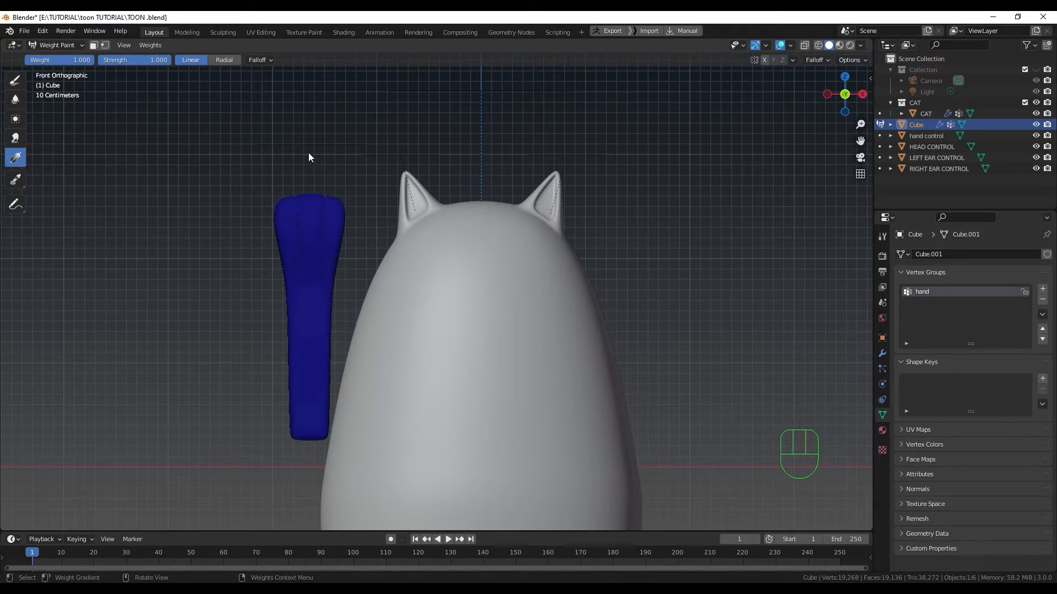
left_click_drag(308, 152, 309, 411)
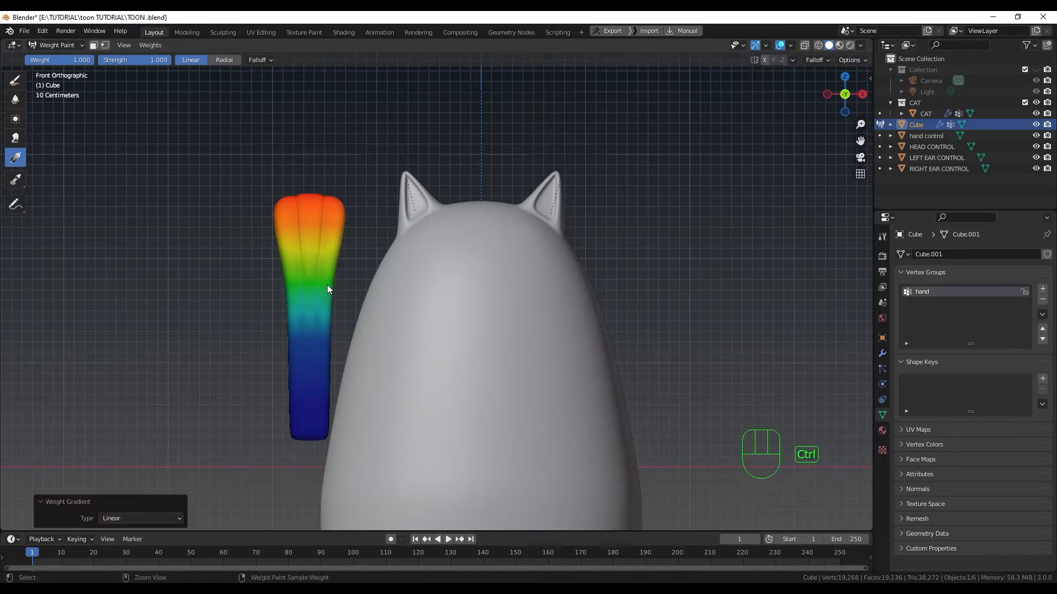
key("ctrl+z")
left_click_drag(311, 131, 307, 421)
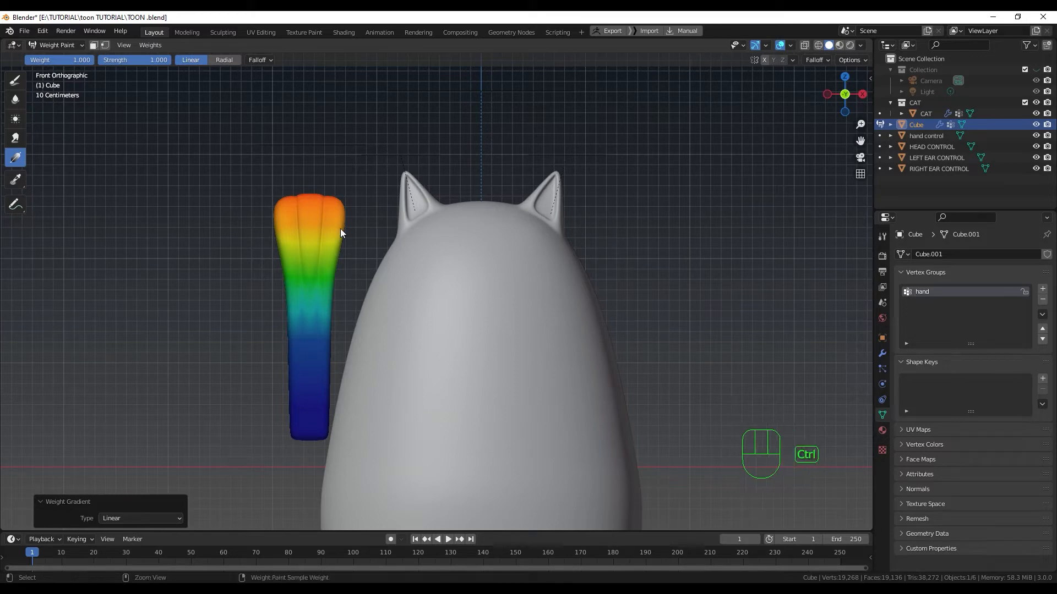
key("ctrl+Tab")
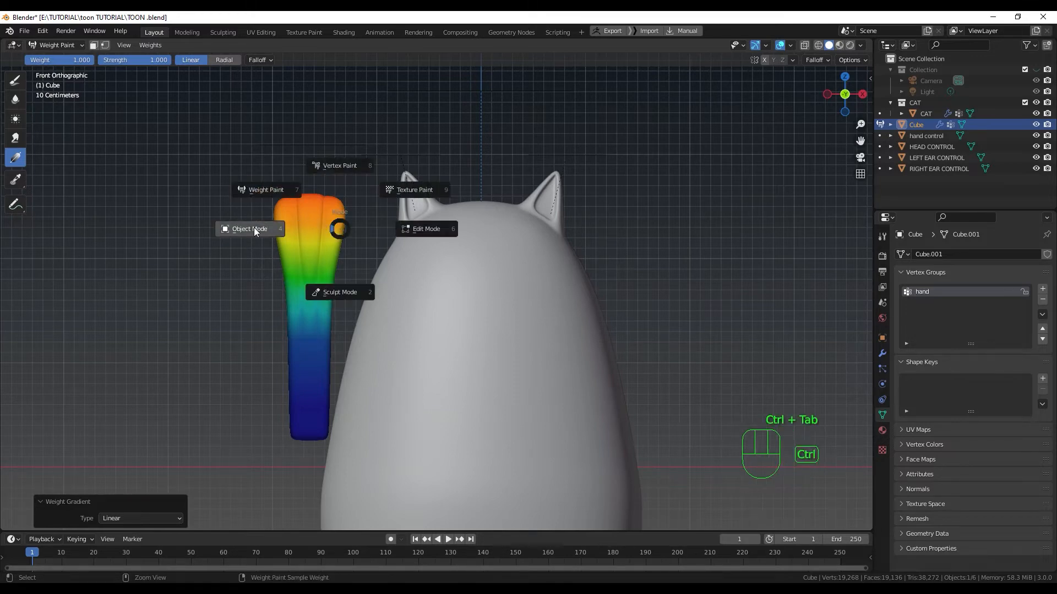
left_click(253, 228)
- Add a Hook modifier to the arm with hand control as its object and hand as its vertex group
left_click(331, 234)
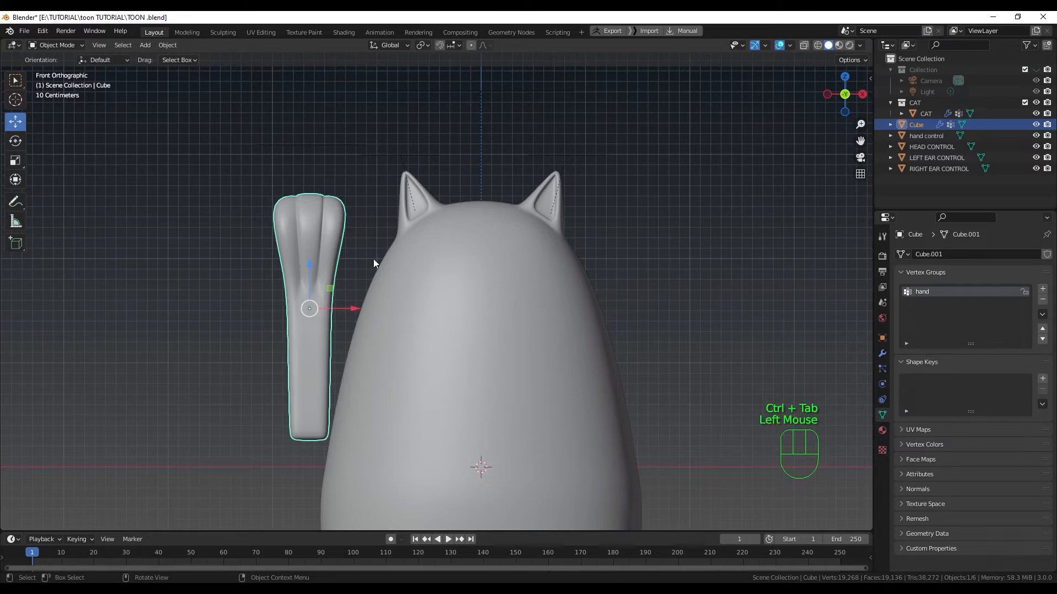
left_click(882, 354)
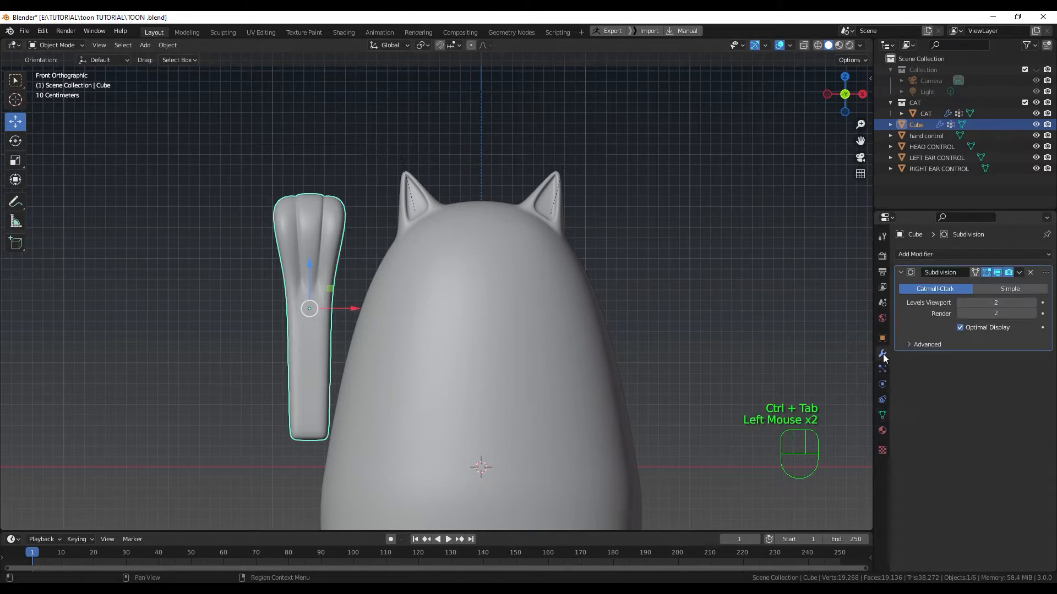
left_click(963, 254)
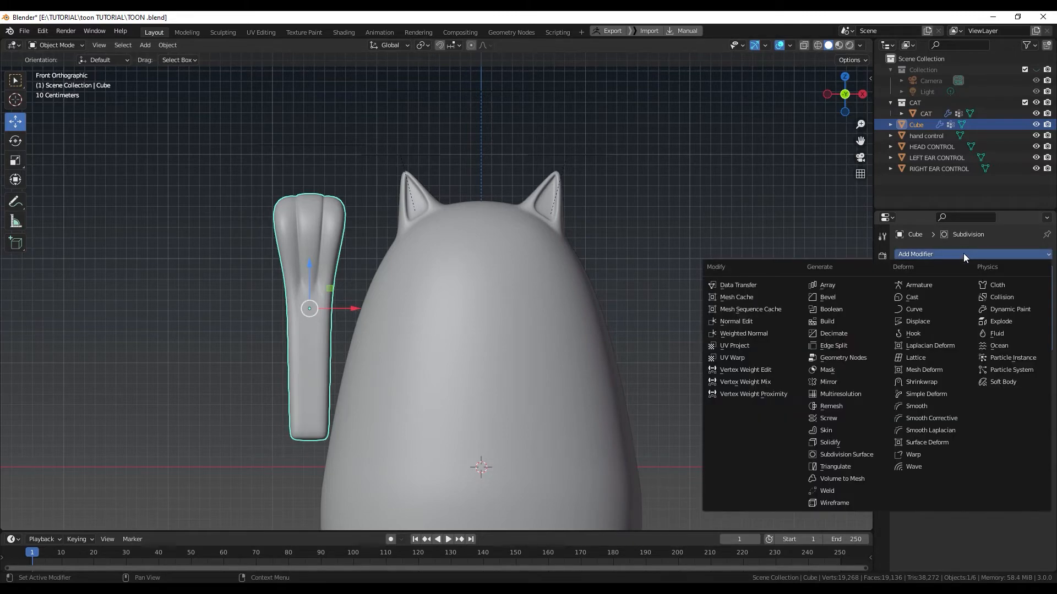
left_click(912, 333)
left_click(1030, 376)
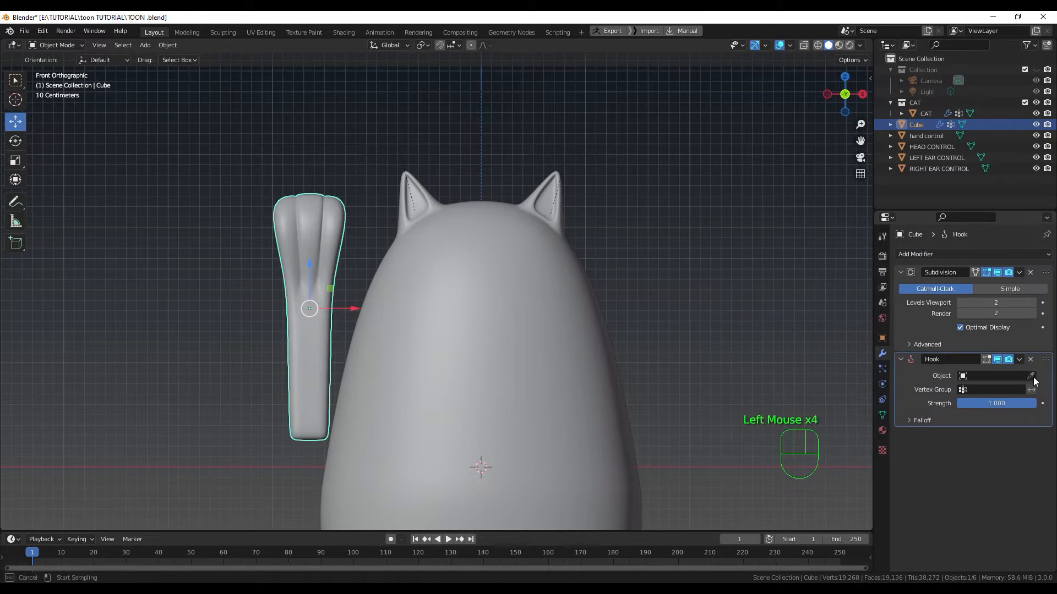
left_click(329, 139)
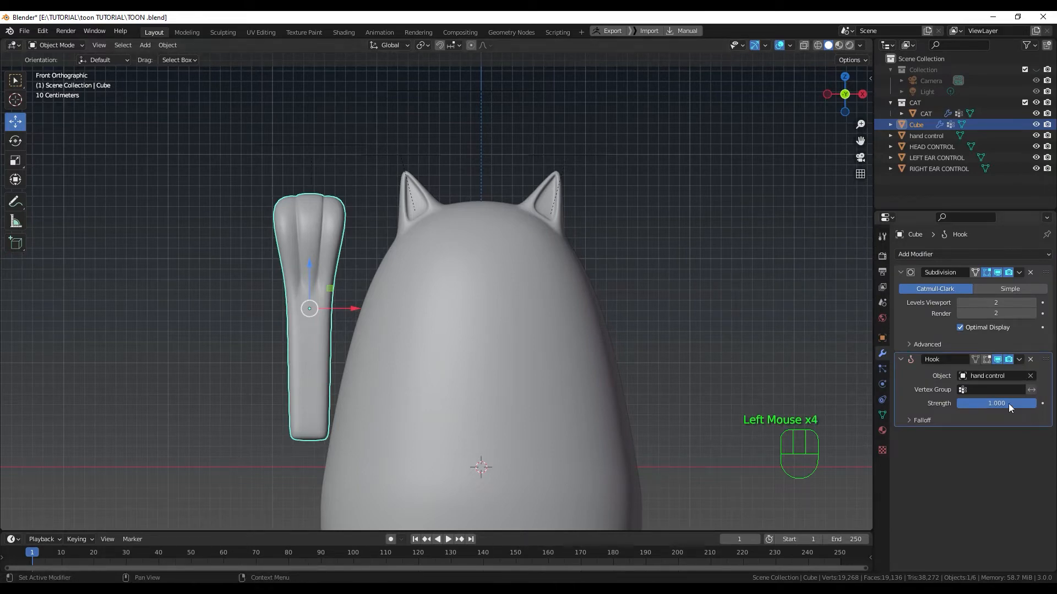
left_click(985, 390)
left_click(938, 407)
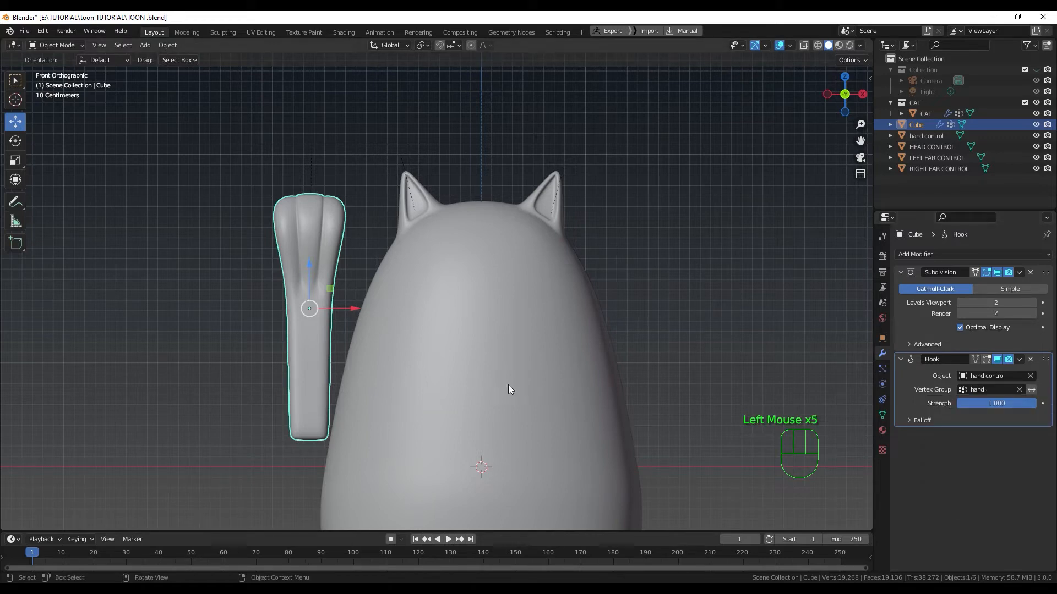
- Test the arm hook in front view by trial-moving hand control to both sides and cancelling each move
left_click(327, 147)
key("g")
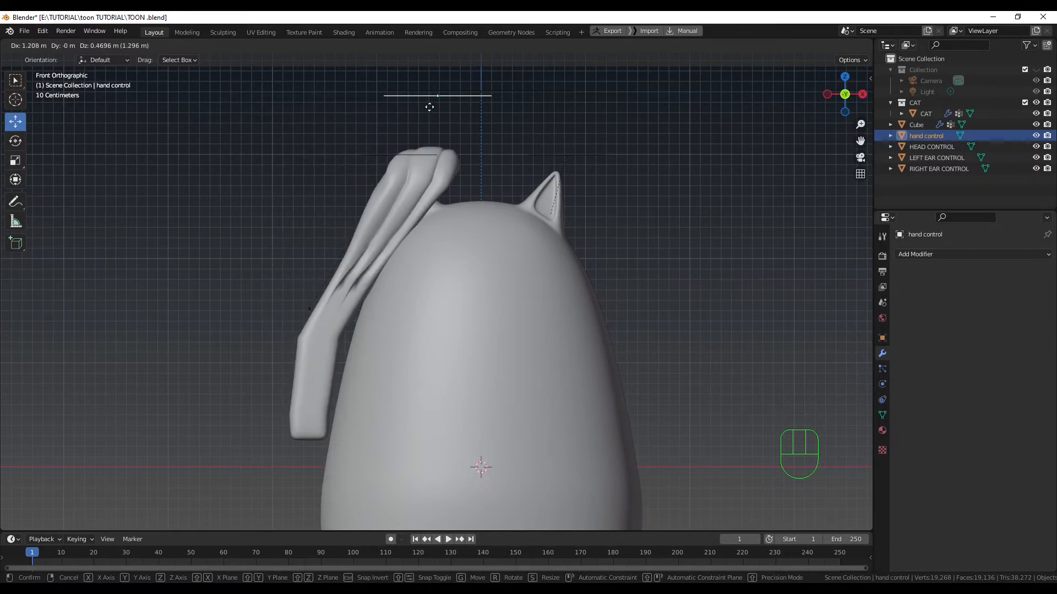
right_click(330, 159)
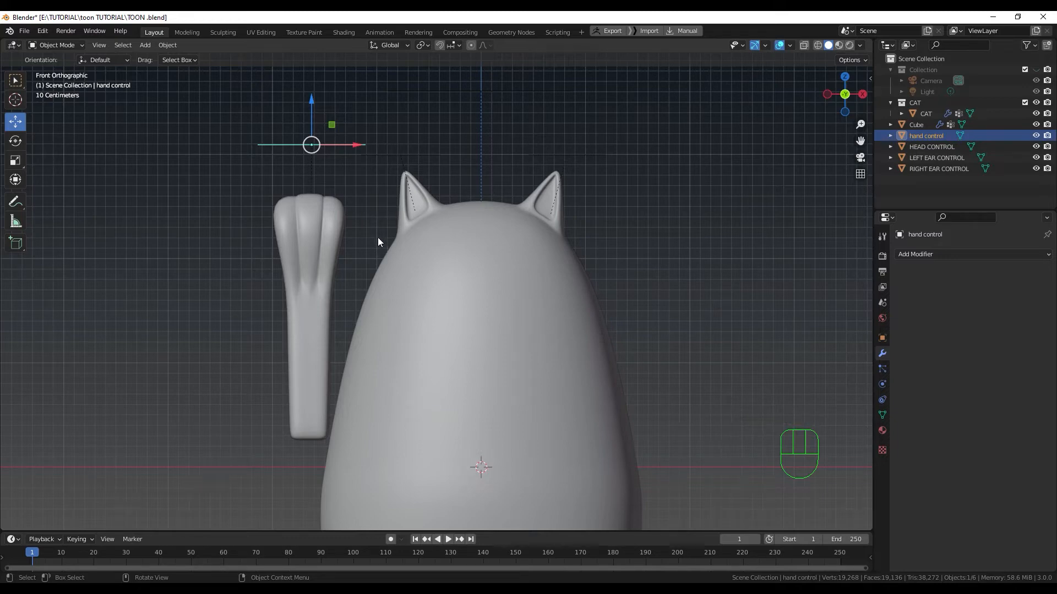
key("g")
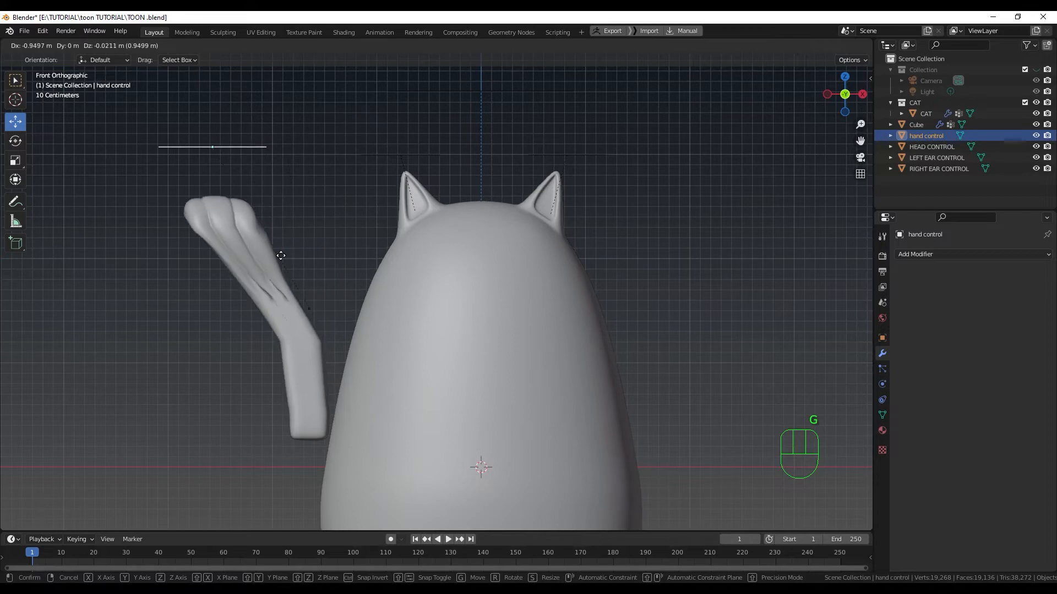
right_click(381, 204)
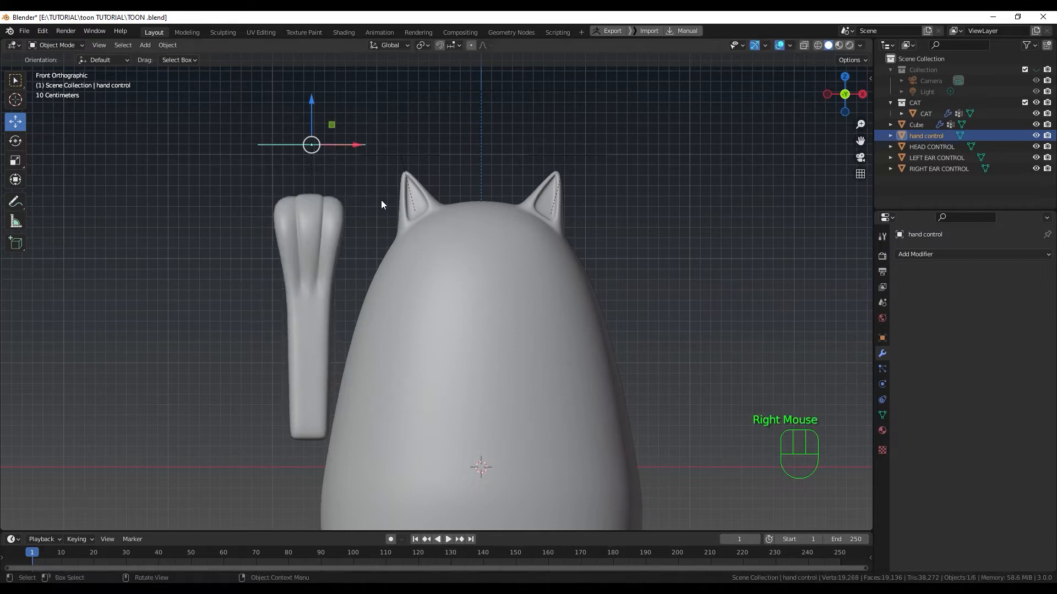
- Delete the arm's existing vertex group and add a new one named hand
left_click(884, 369)
left_click(882, 414)
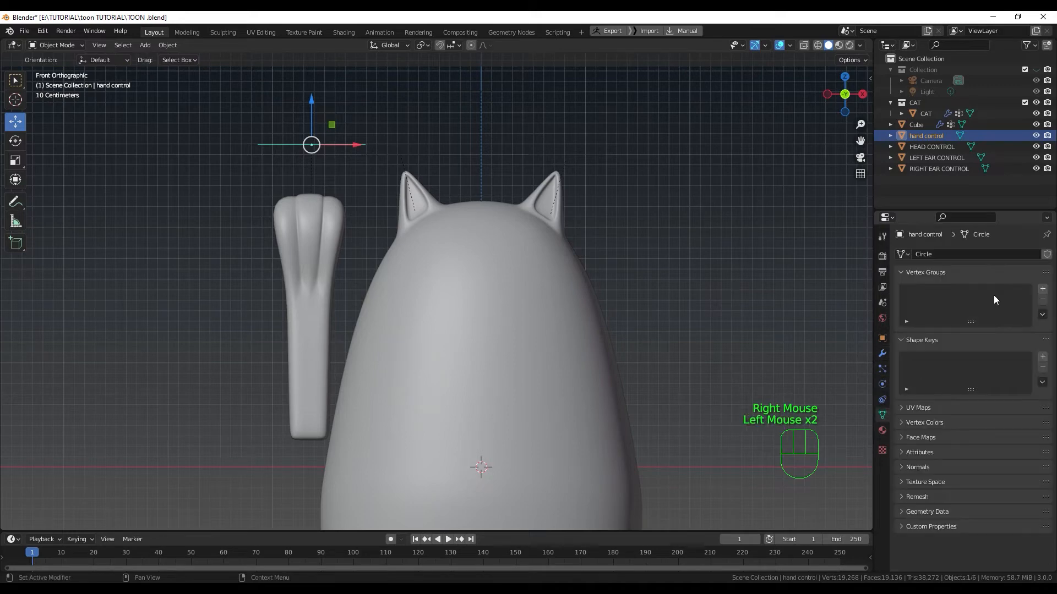
left_click(325, 299)
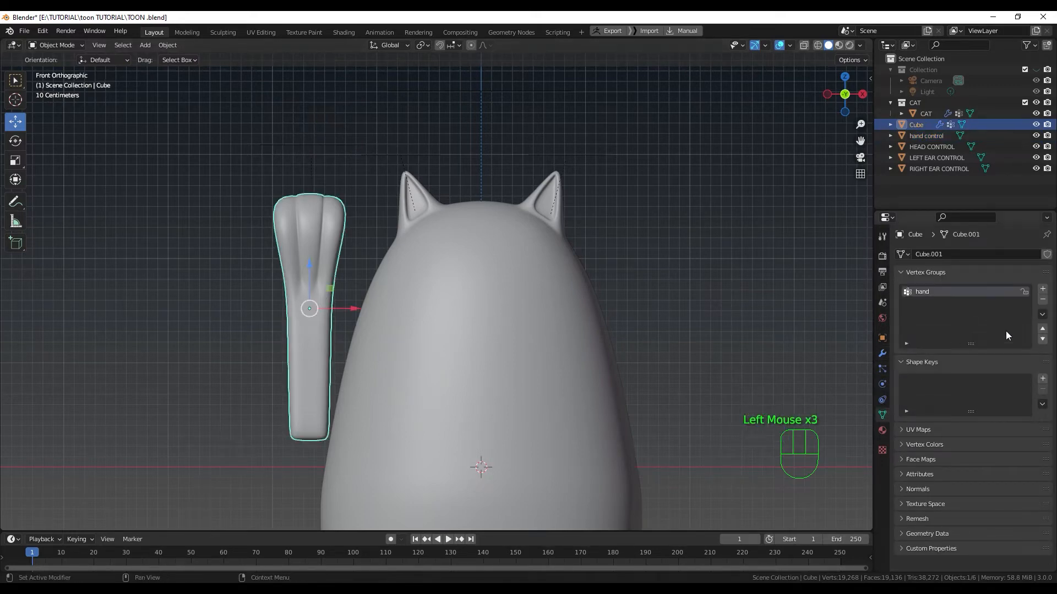
left_click(1043, 299)
left_click(1043, 288)
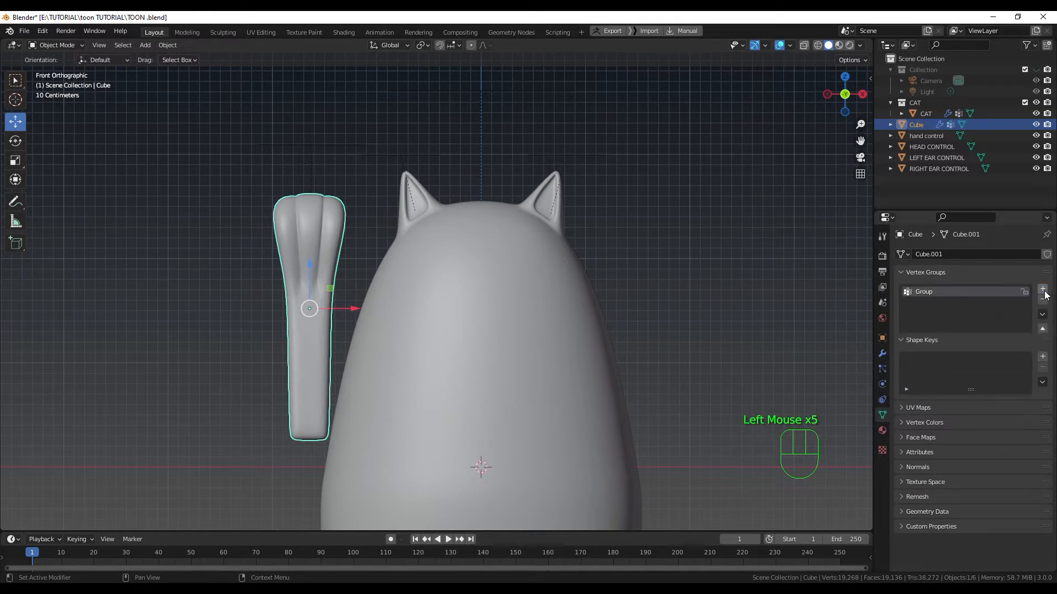
double_click(957, 292)
type("hand")
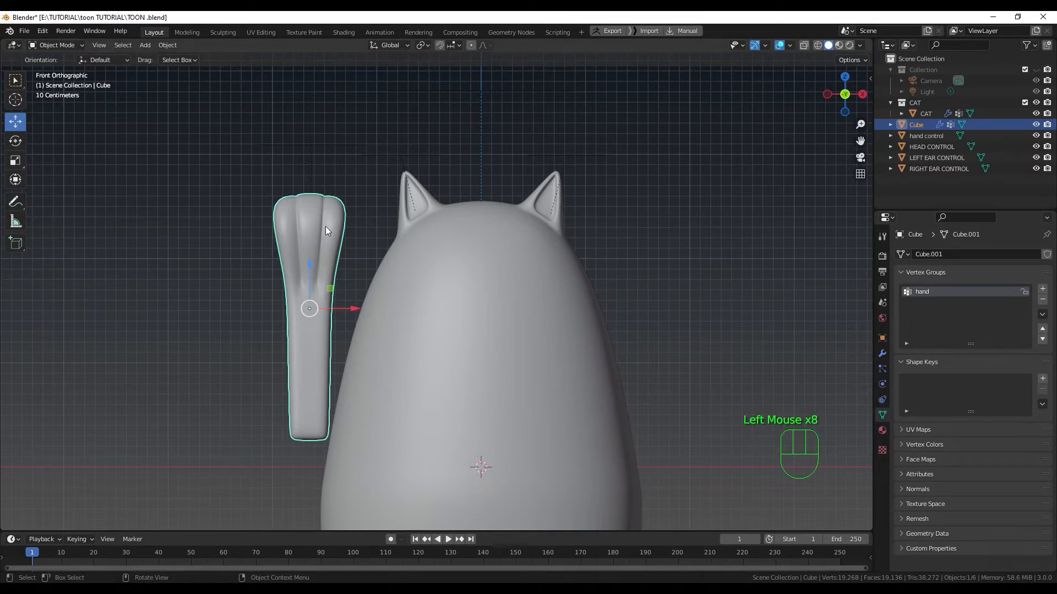
- Clear the object and vertex group assigned in the arm's Hook modifier
left_click(882, 352)
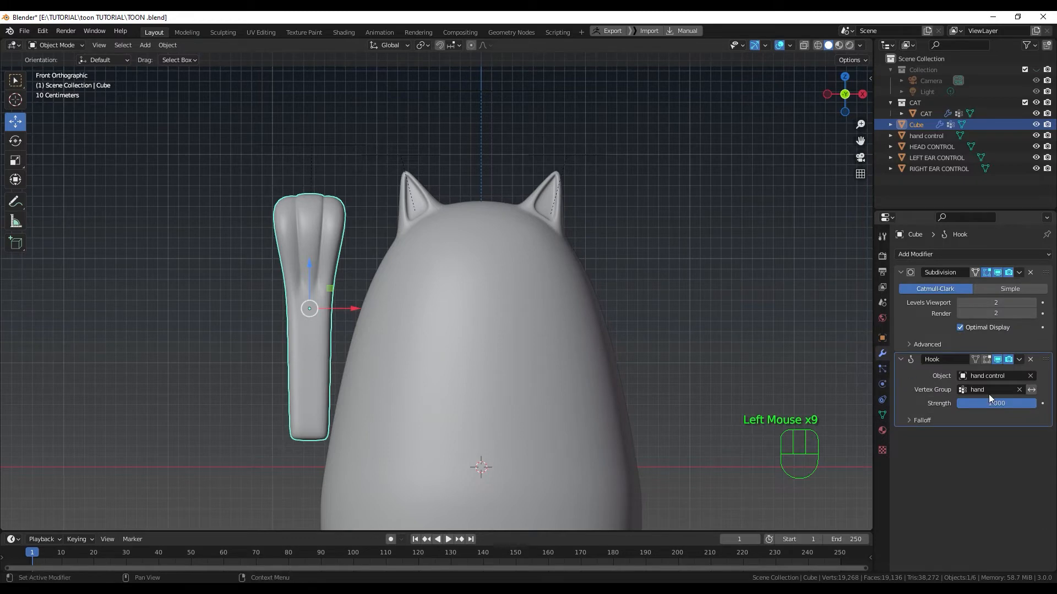
left_click(1031, 376)
left_click(1019, 390)
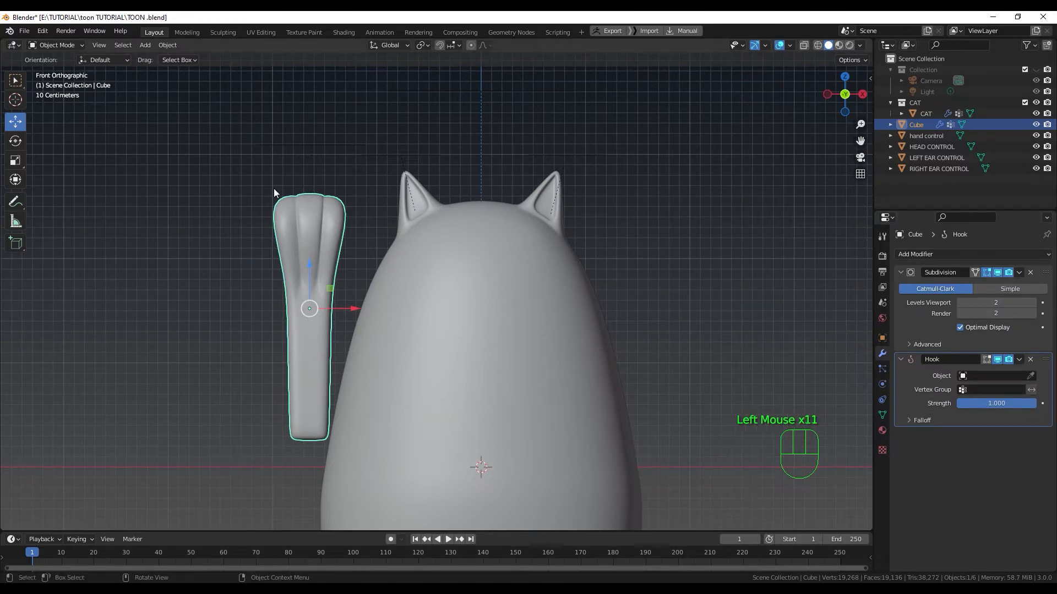
- Weight-paint the arm with a linear gradient running from above the paw to below the base, and return to Object Mode
key("ctrl+Tab")
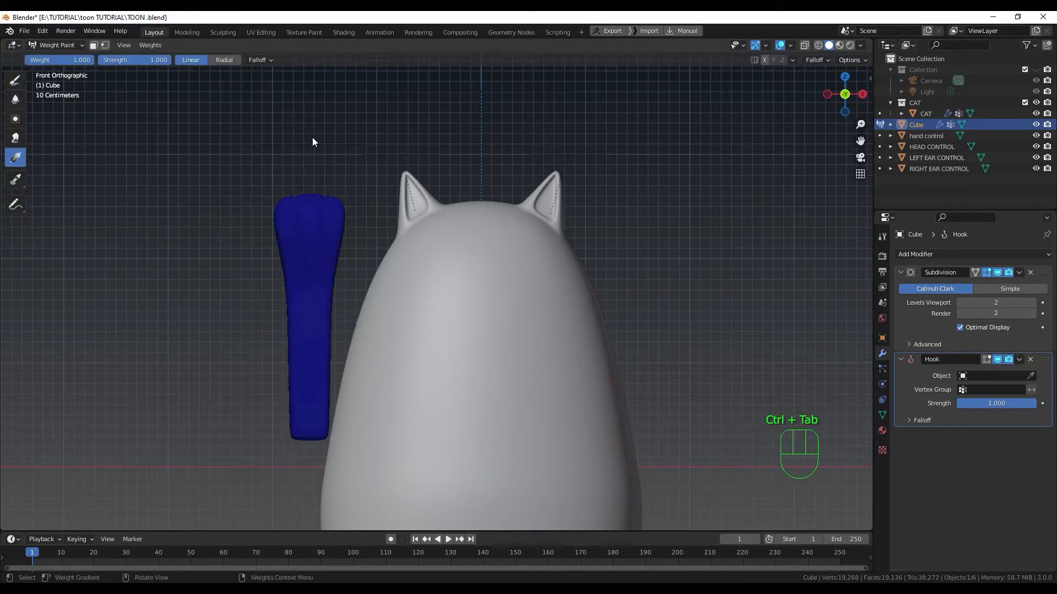
mouse_move(309, 130)
left_mouse_down()
mouse_move(309, 543)
mouse_move(306, 487)
left_mouse_up()
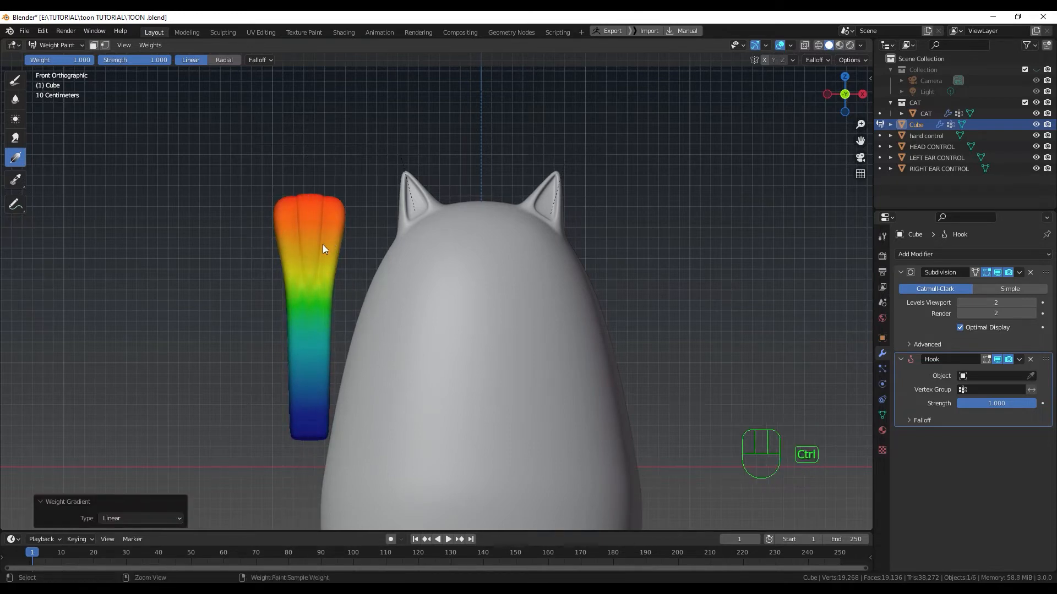
key("ctrl+Tab")
left_click(254, 245)
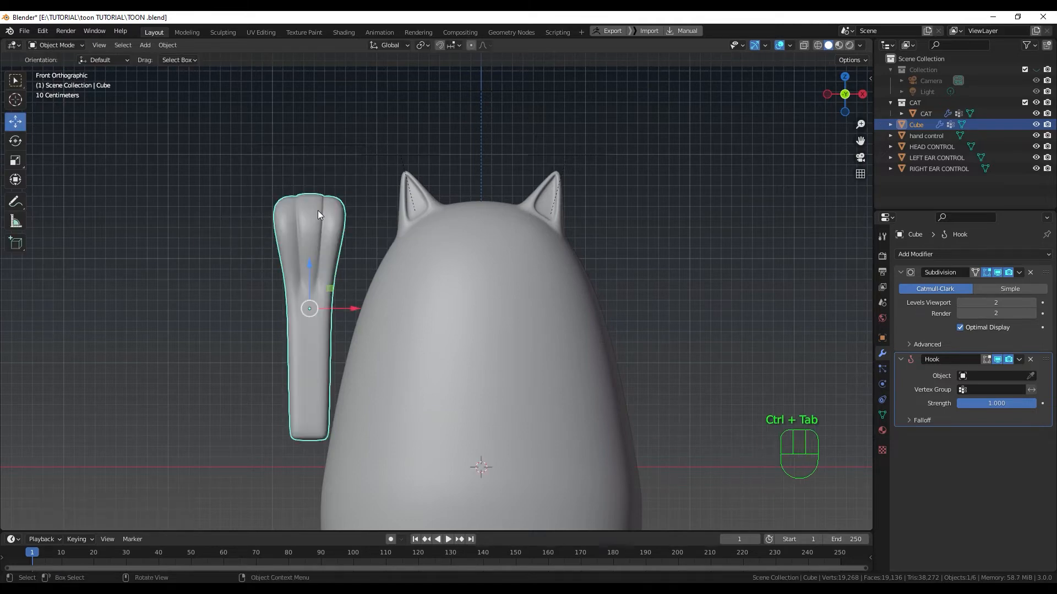
- Set the arm's Hook modifier to use hand control as its object and hand as its vertex group
left_click(328, 232)
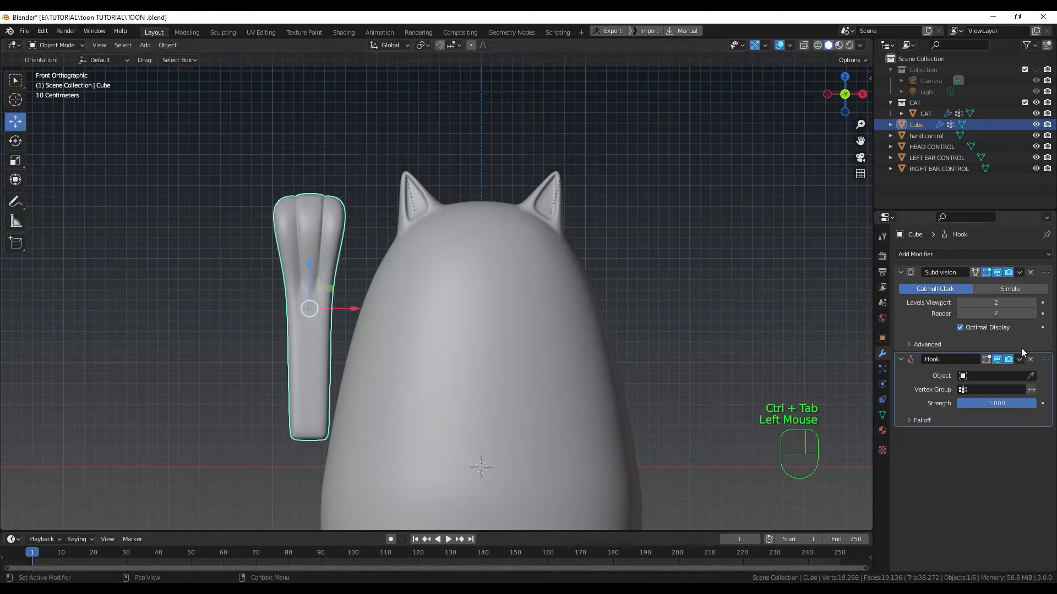
left_click(1030, 376)
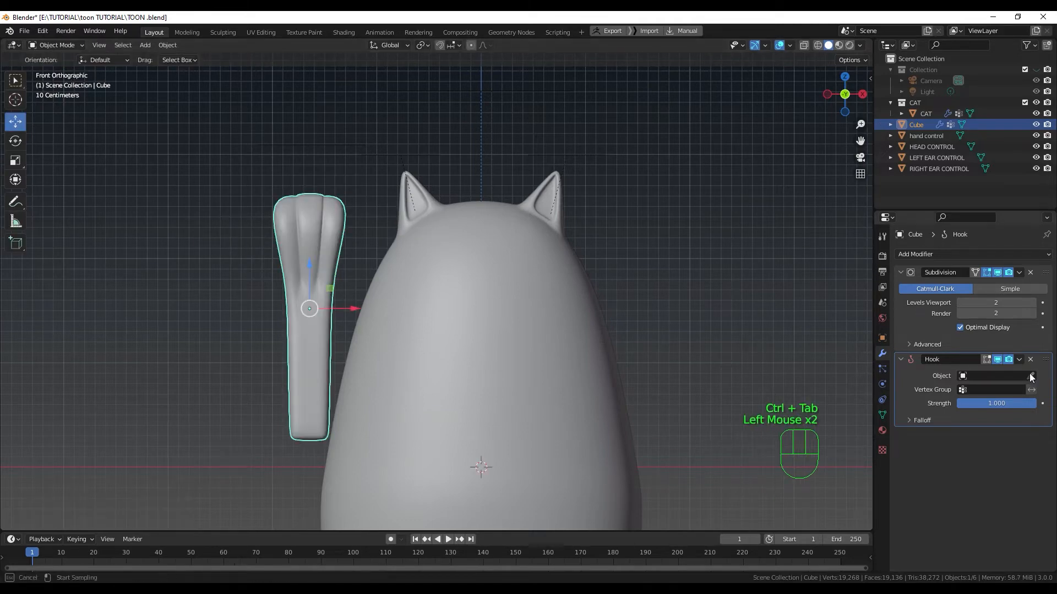
left_click(329, 139)
left_click(990, 390)
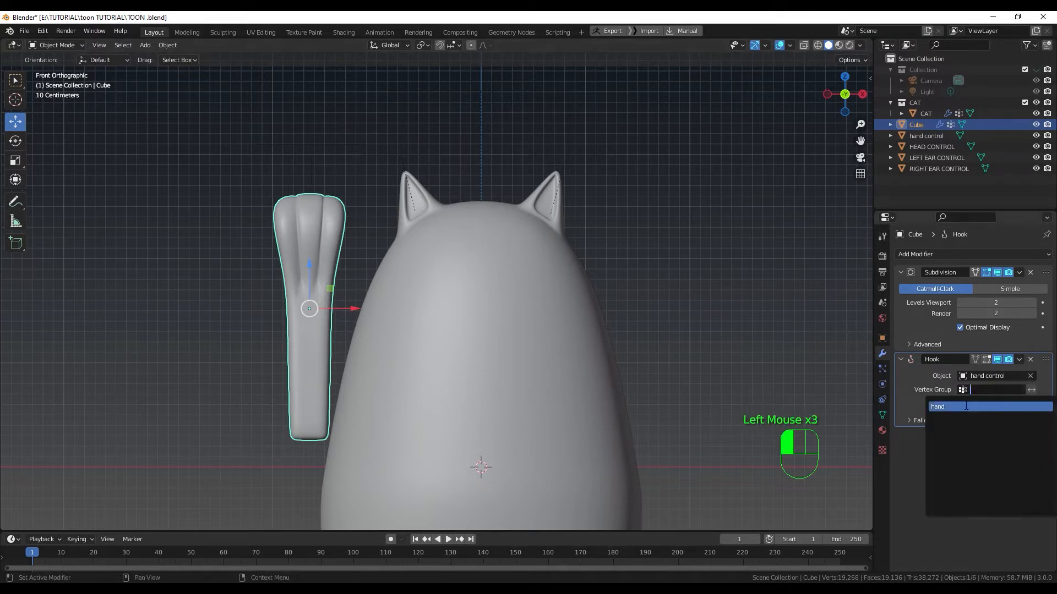
left_click(940, 402)
- Test the arm's hook by trial-moving hand control and cancelling the move
left_click(332, 143)
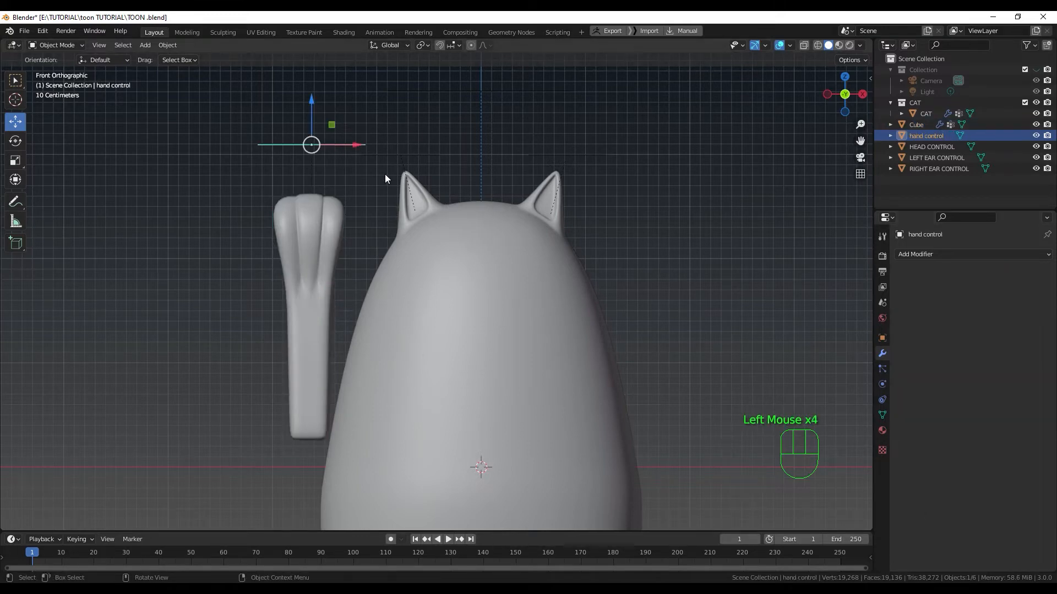
key("g")
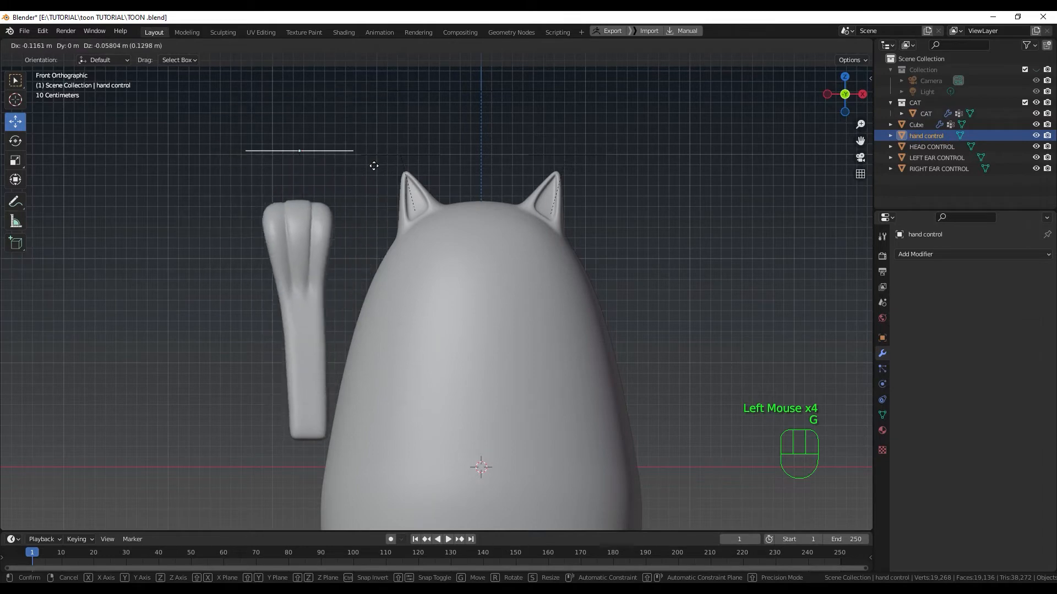
right_click(380, 144)
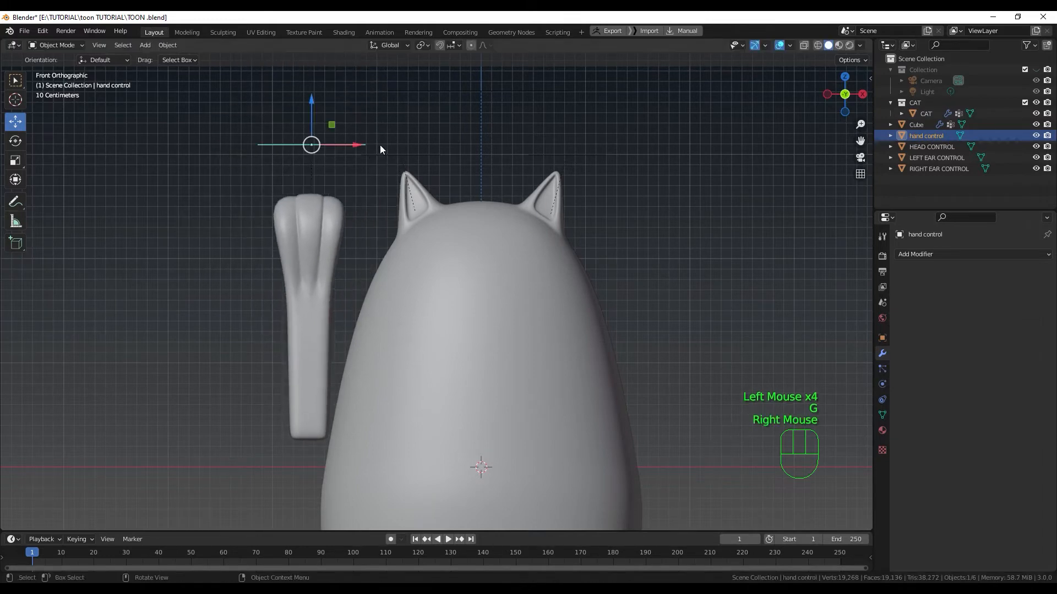
- Duplicate the arm together with hand control and place the copies about 3.3 m along X, on the cat's other side
left_click(290, 304)
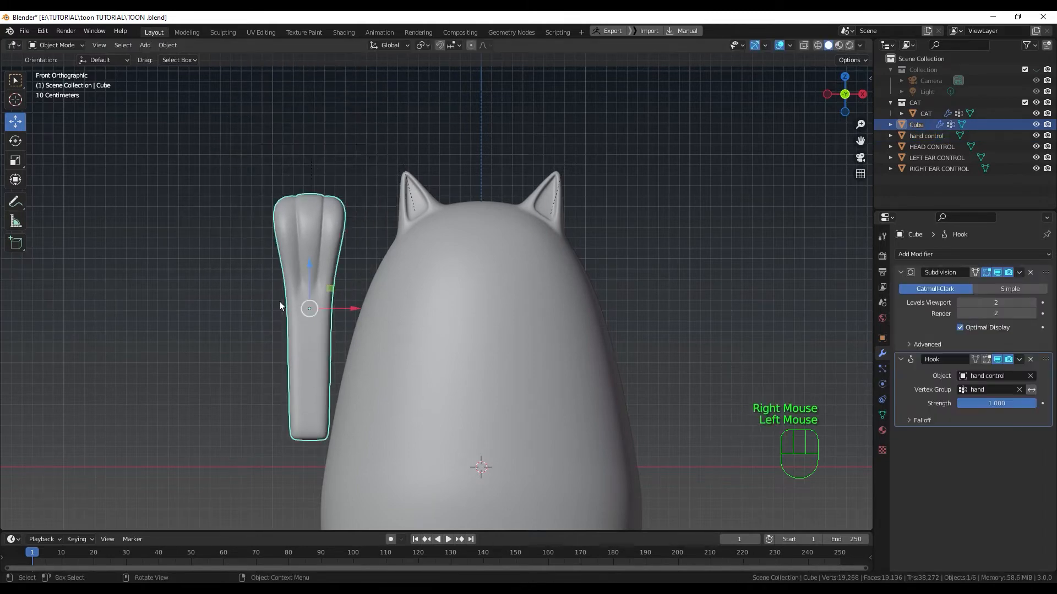
middle_click_drag(332, 296, 340, 292, "shift")
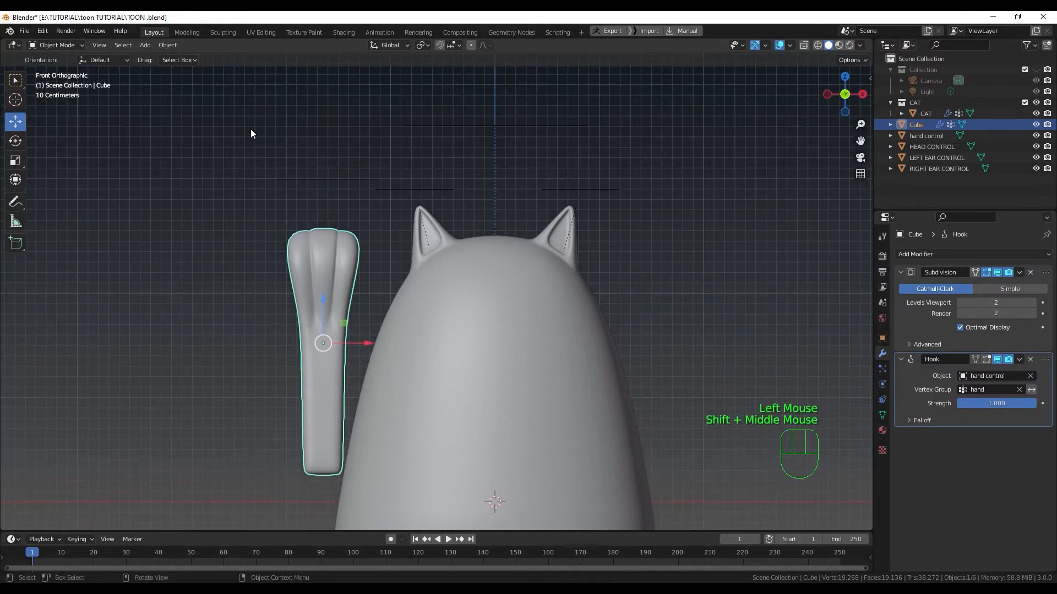
left_click_drag(250, 129, 324, 438)
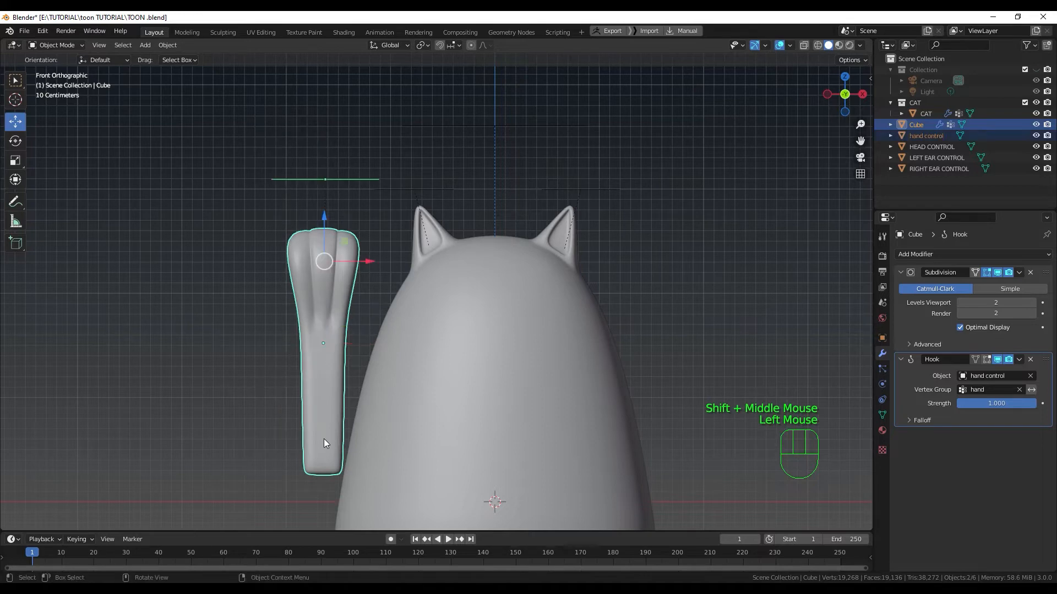
middle_click_drag(359, 424, 310, 361, "shift")
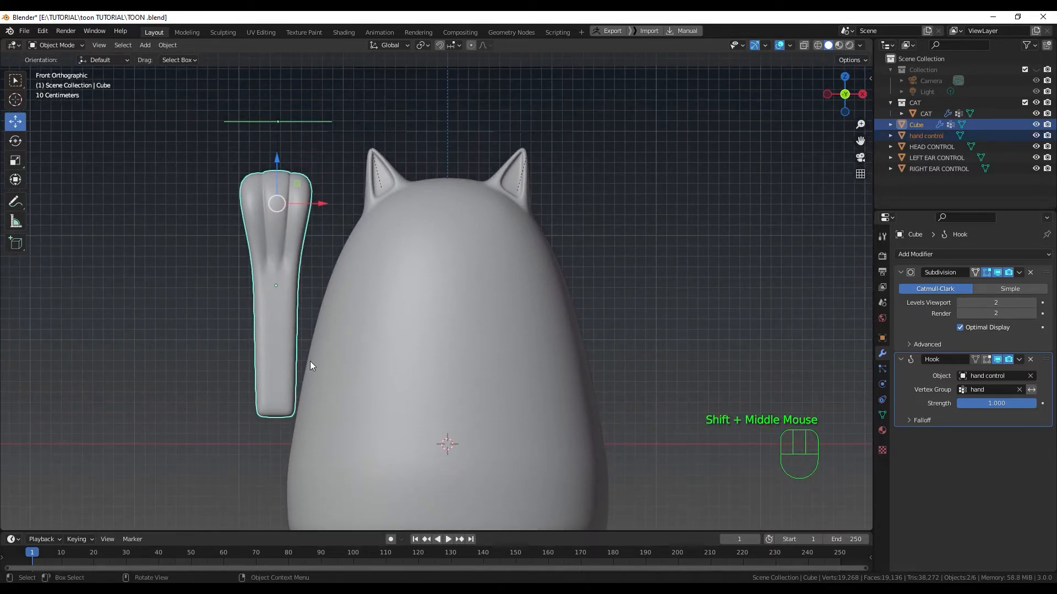
key("shift+d")
key("x")
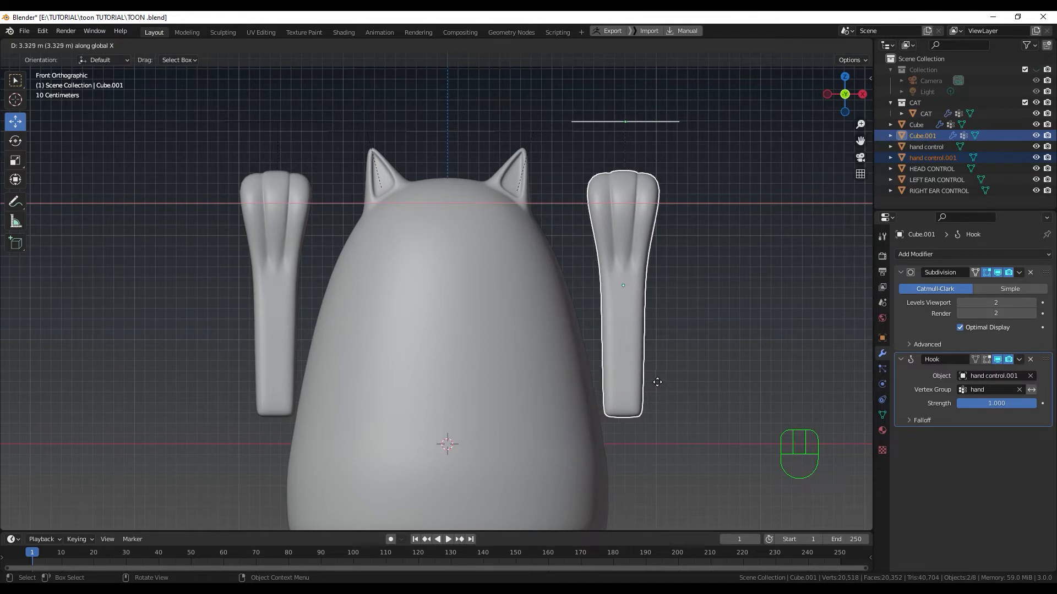
left_click(655, 387)
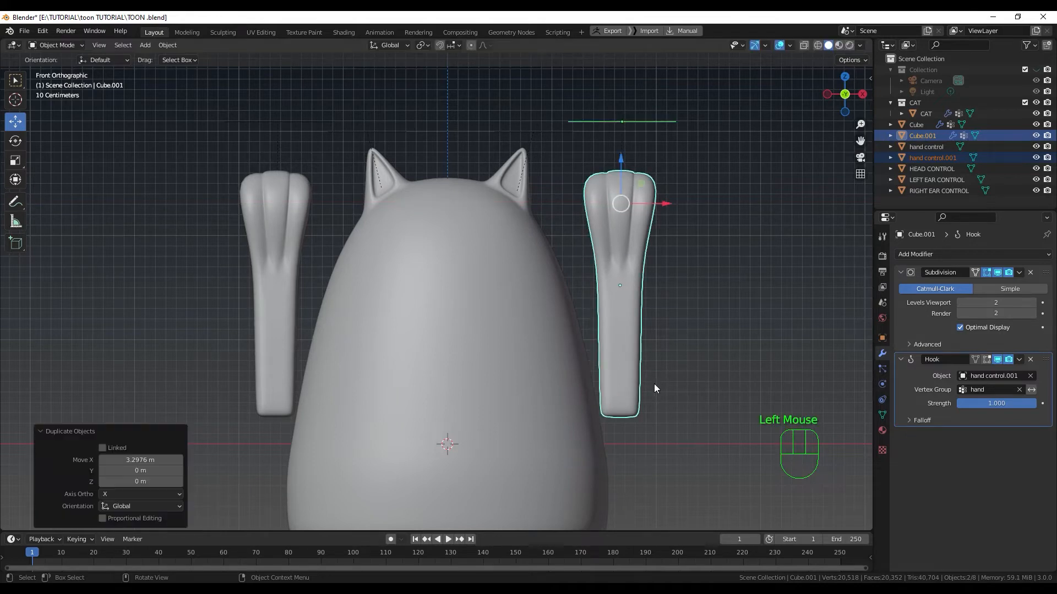
- Test the duplicated arm by trial-moving its copied hand control and cancelling the move
double_click(608, 122)
key("g")
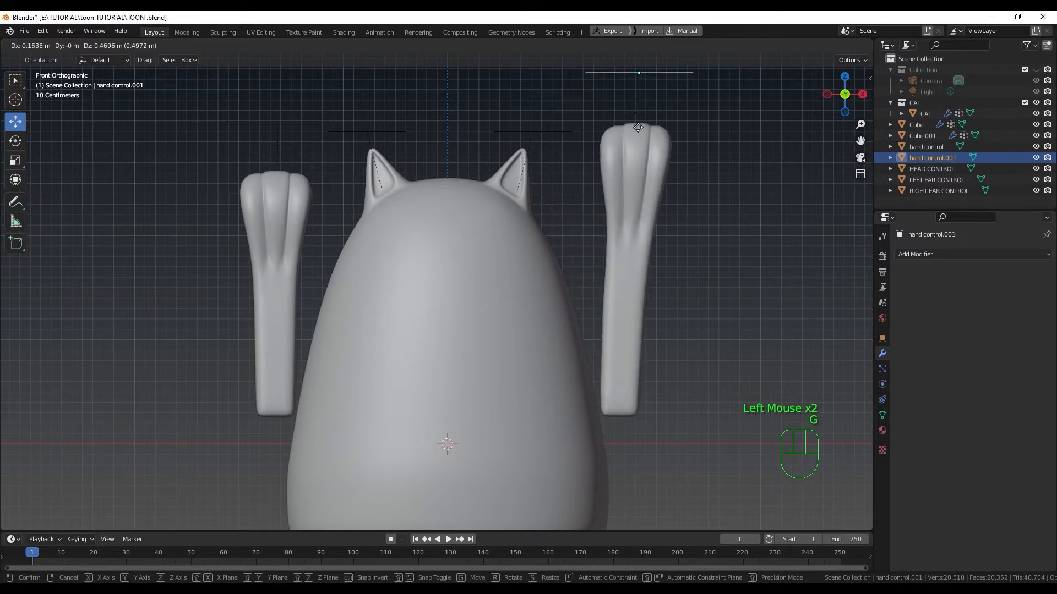
right_click(619, 163)
- Trial-rotate the copied hand control with the Rotate tool in perspective view and undo the rotation
scroll(616, 166, "down", 2)
middle_click_drag(614, 239, 550, 282)
scroll(550, 282, "up", 1)
key("shift+space")
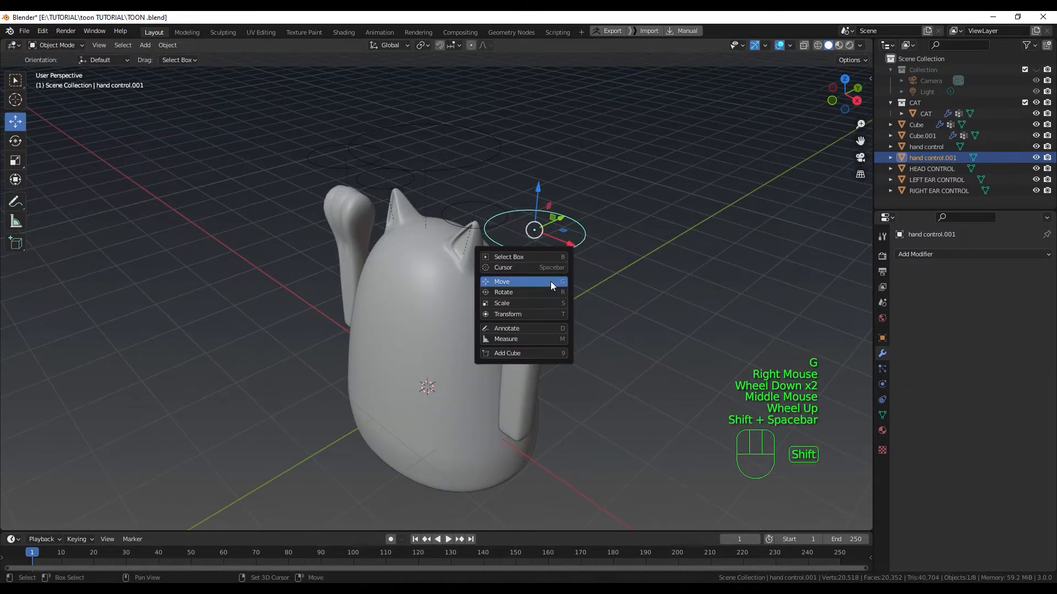
key("r")
mouse_move(510, 214)
left_mouse_down()
mouse_move(502, 242)
mouse_move(517, 208)
left_mouse_up()
left_click_drag(509, 254, 514, 278)
key("ctrl+z")
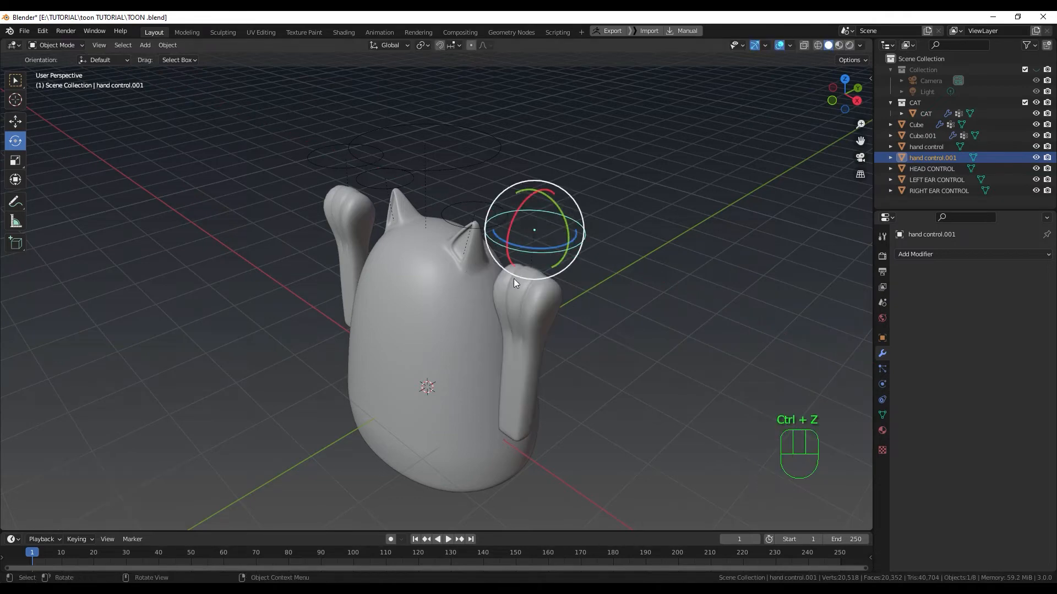
- Parent HEAD CONTROL to the CAT body using Object (Keep Transform)
left_click(606, 303)
middle_click_drag(593, 301, 599, 276)
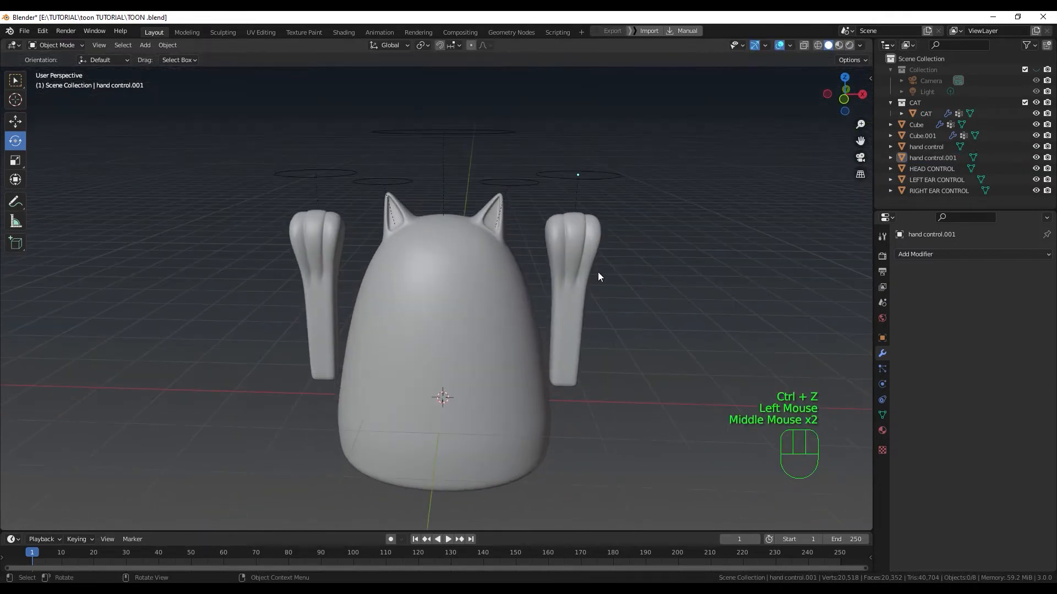
left_click(445, 288)
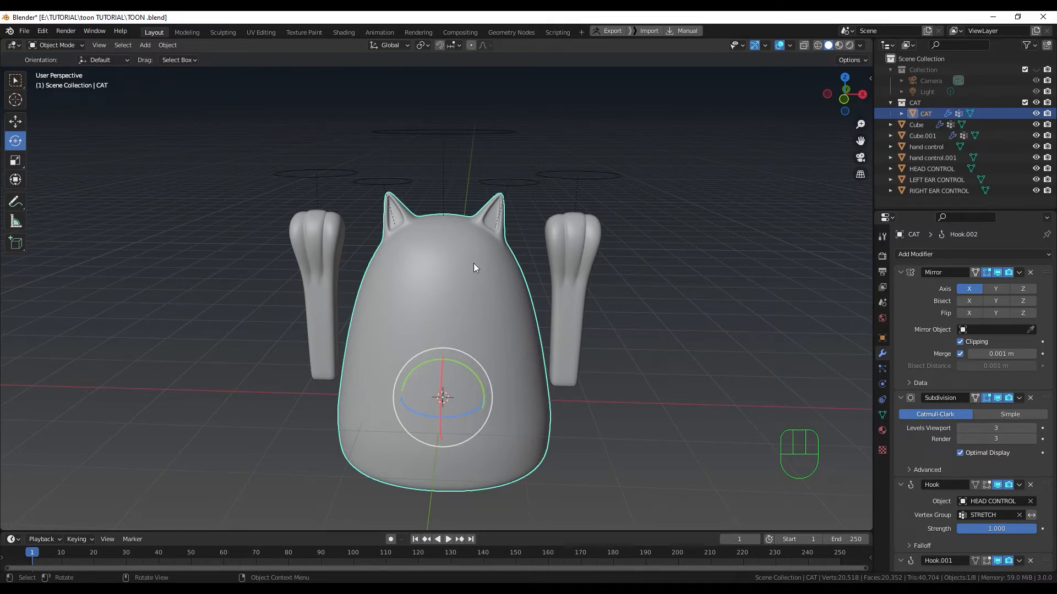
left_click(454, 132)
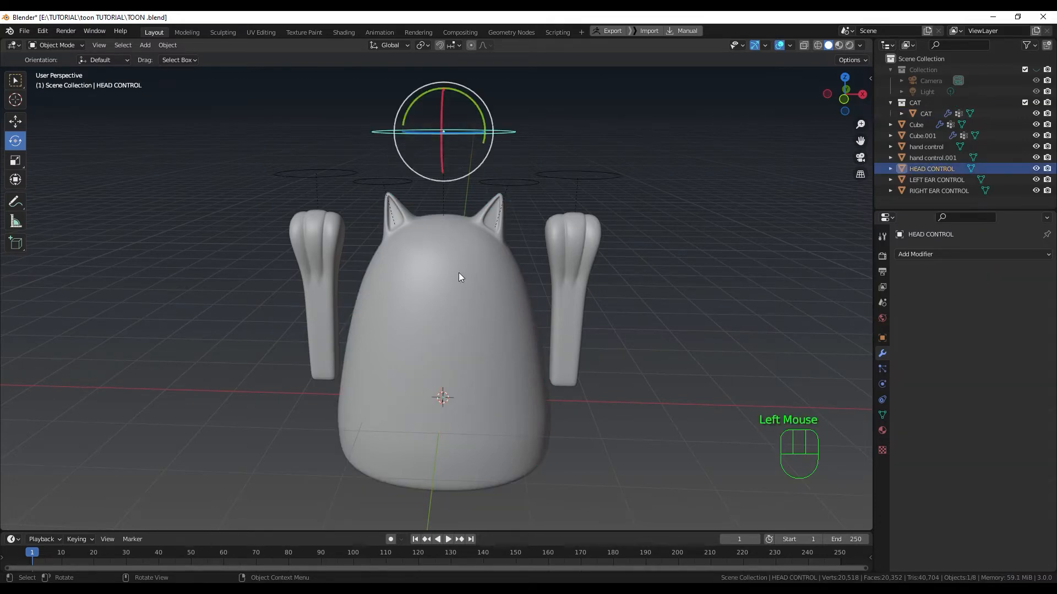
left_click(478, 364, "shift")
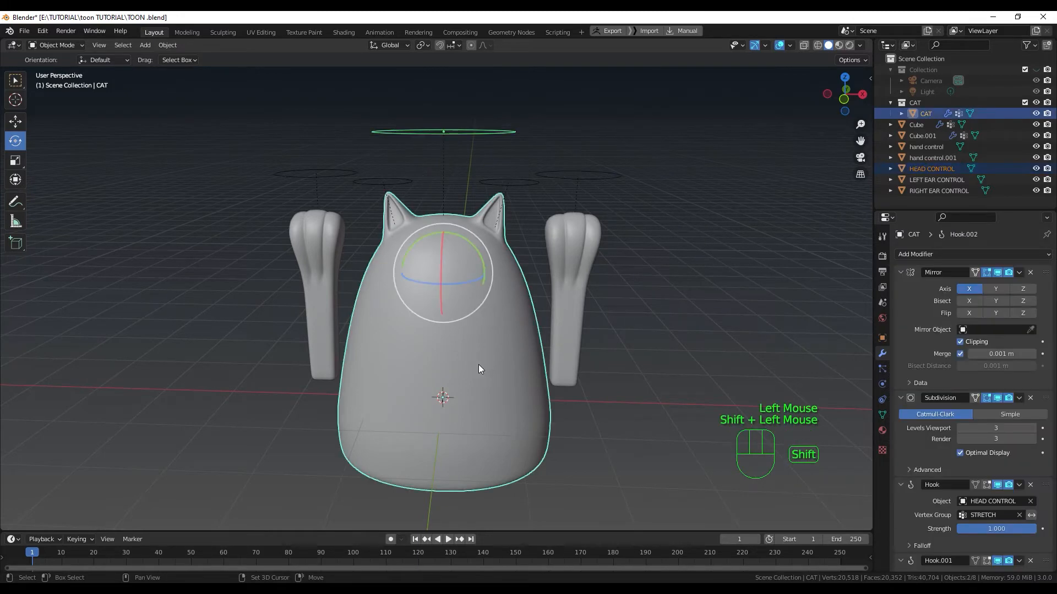
key("ctrl+p")
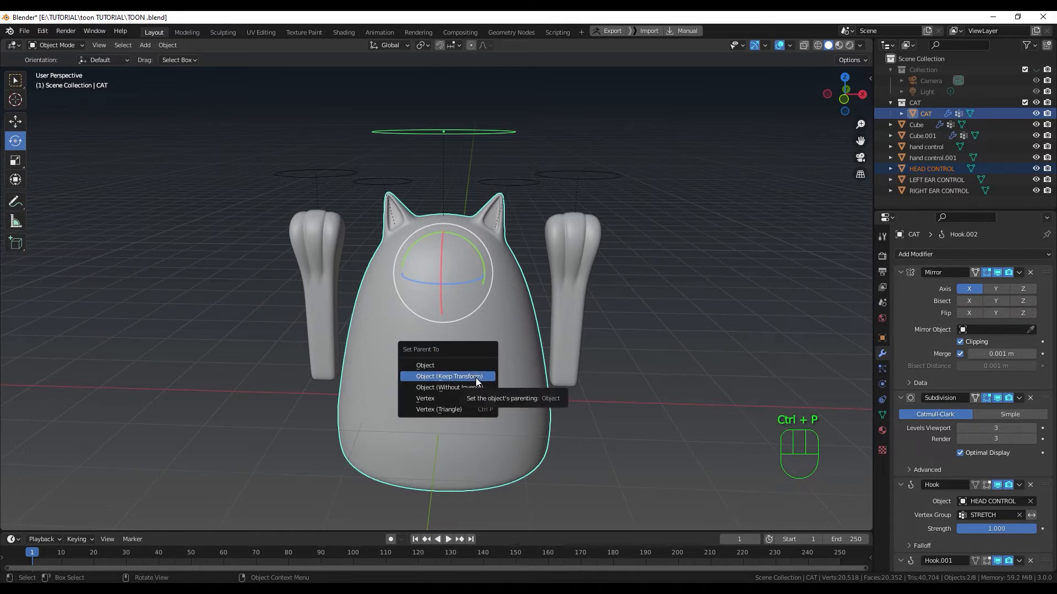
left_click(475, 377)
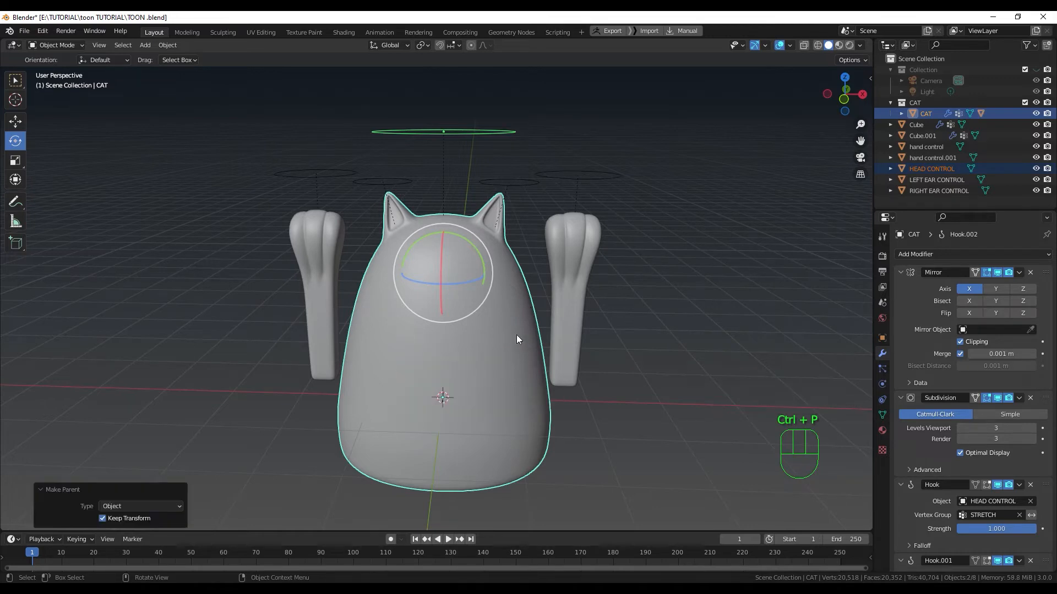
- Parent LEFT EAR CONTROL to the CAT body using Object (Keep Transform)
left_click(511, 182)
left_click(469, 345, "shift")
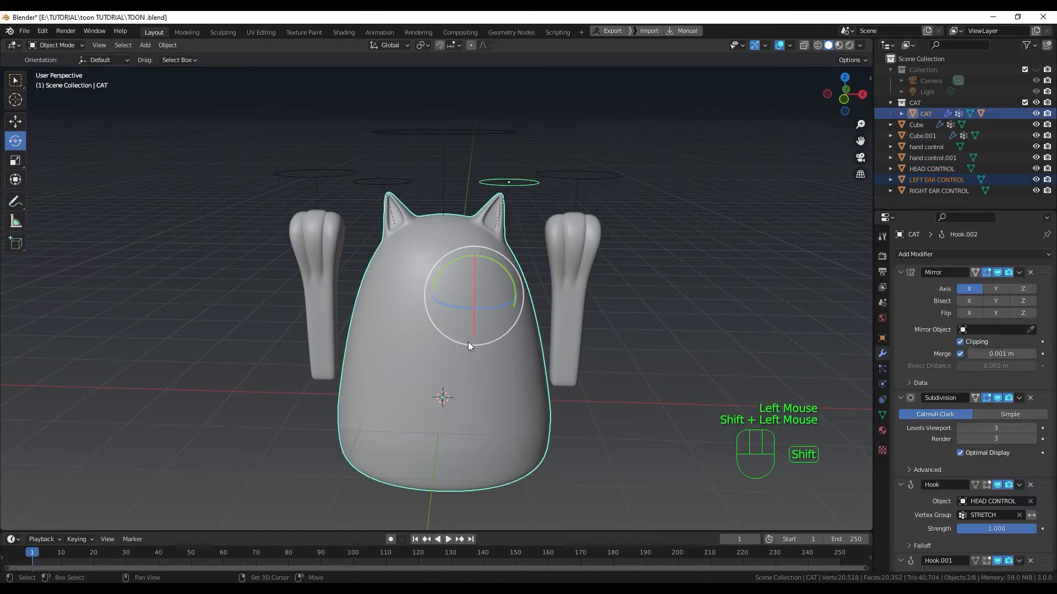
key("ctrl+p")
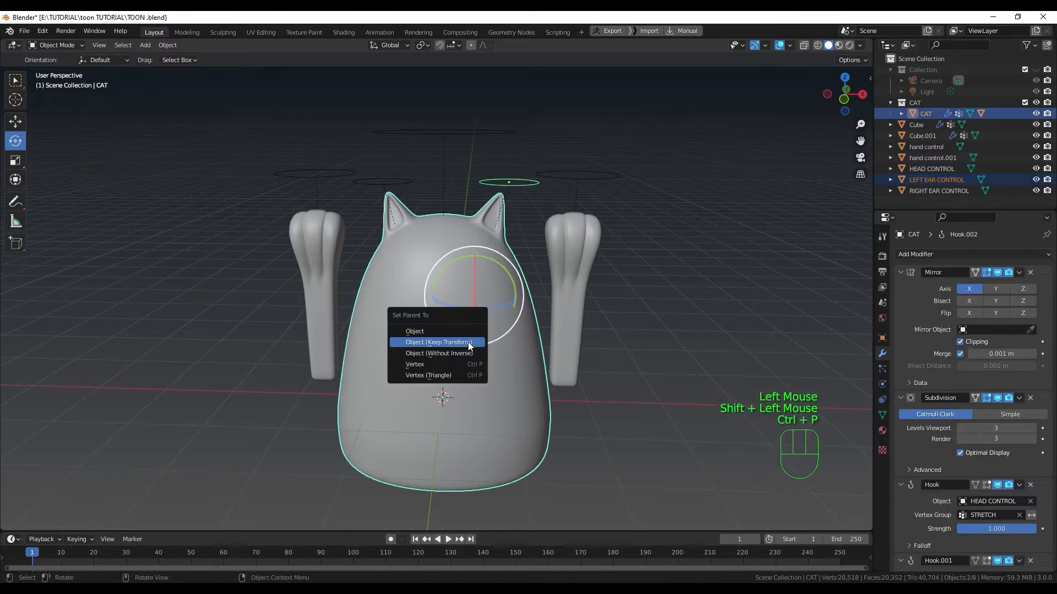
left_click(468, 342)
- Parent RIGHT EAR CONTROL to the CAT body using Object (Keep Transform)
left_click(385, 183)
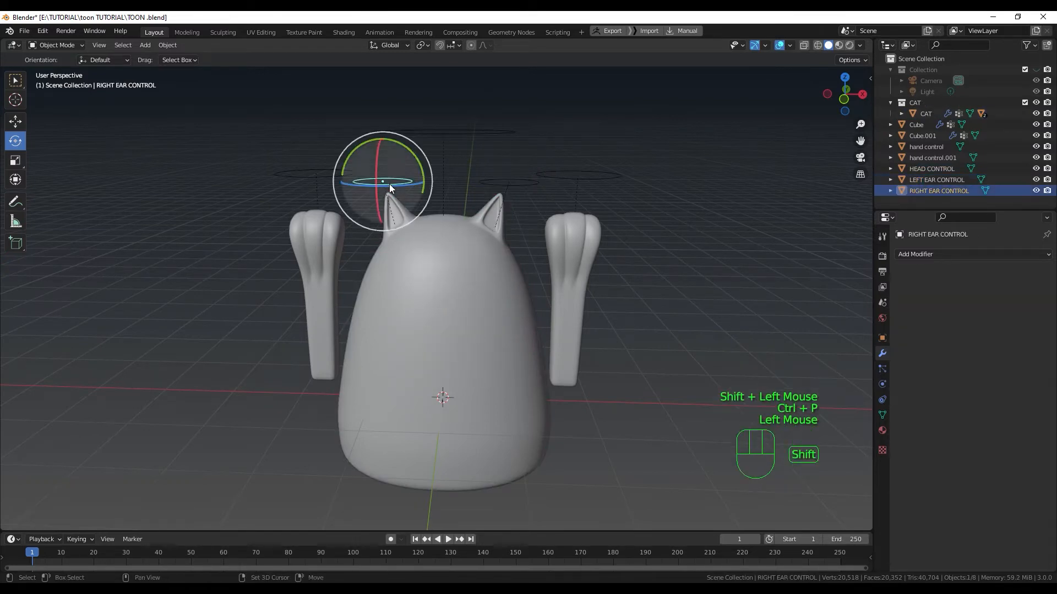
left_click(434, 314, "shift")
key("ctrl+p")
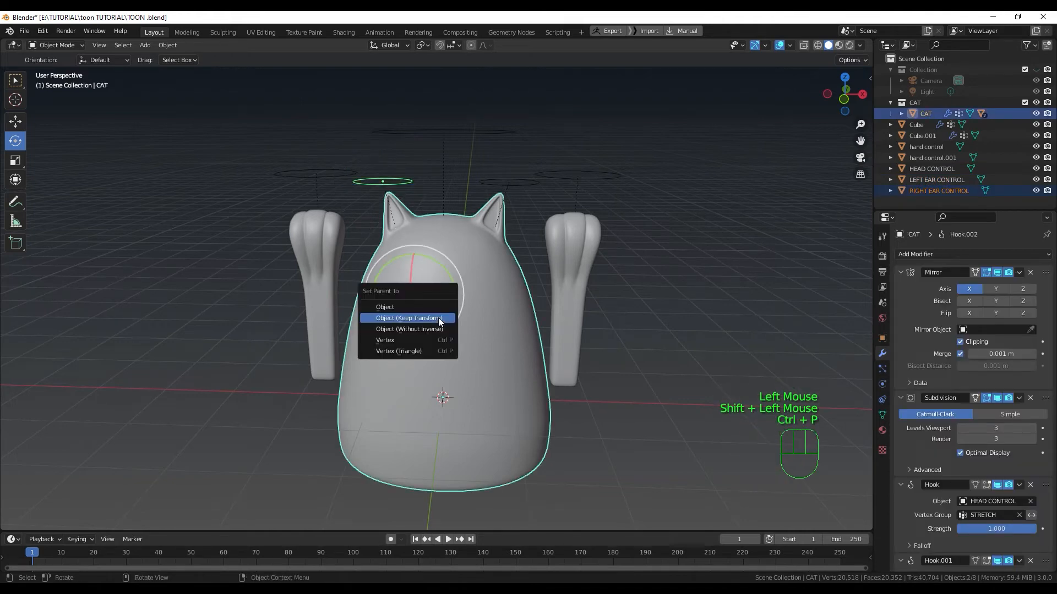
left_click(438, 318)
- Trial-move the CAT body together with its parented controls and cancel the move
key("g")
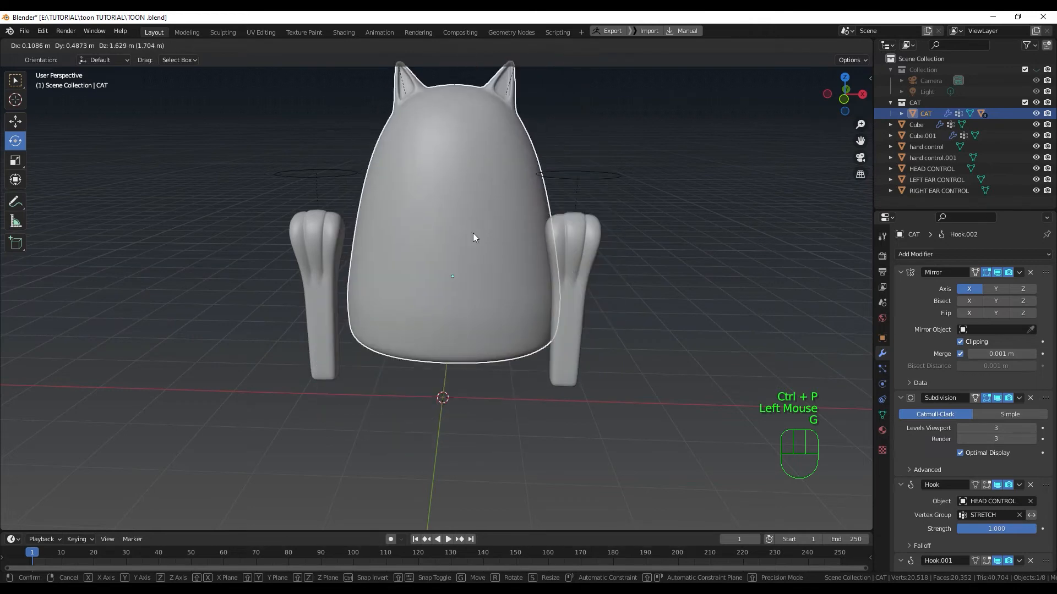
right_click(437, 324)
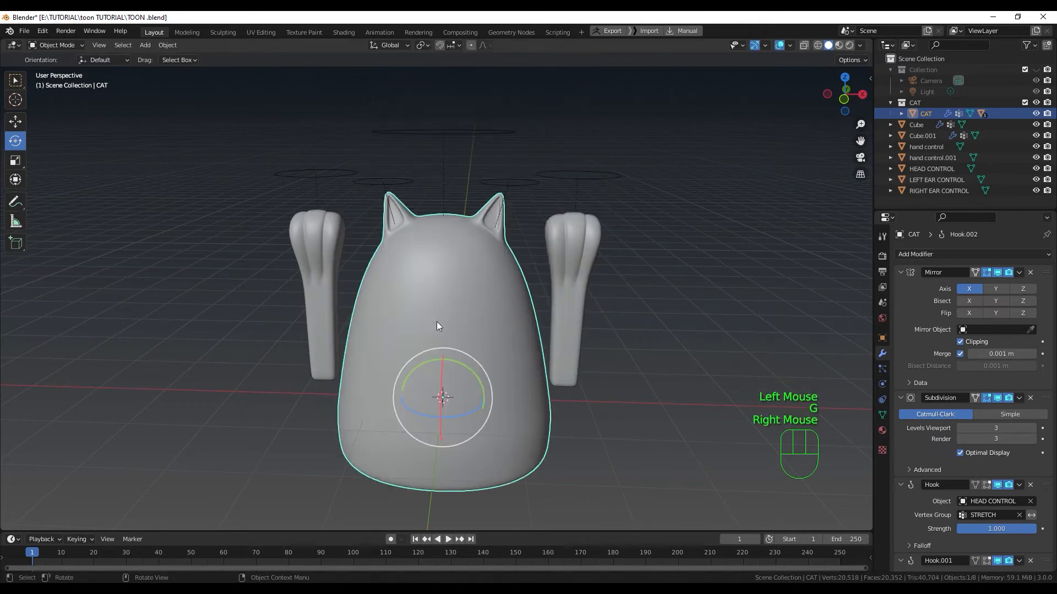
- Parent hand control.001 to its arm Cube.001 using Object (Keep Transform)
left_click(568, 302)
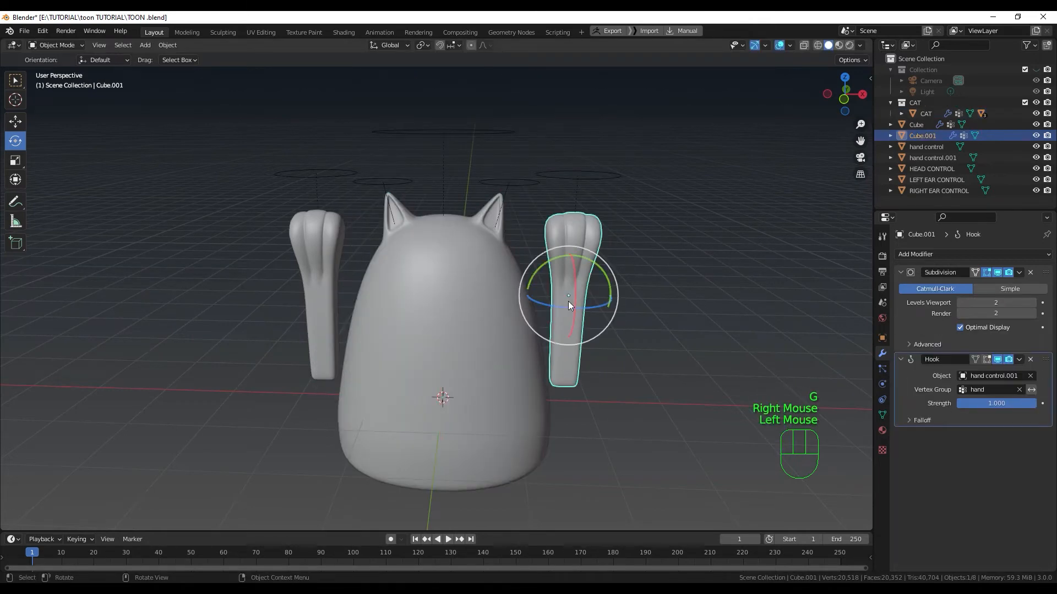
left_click(612, 181)
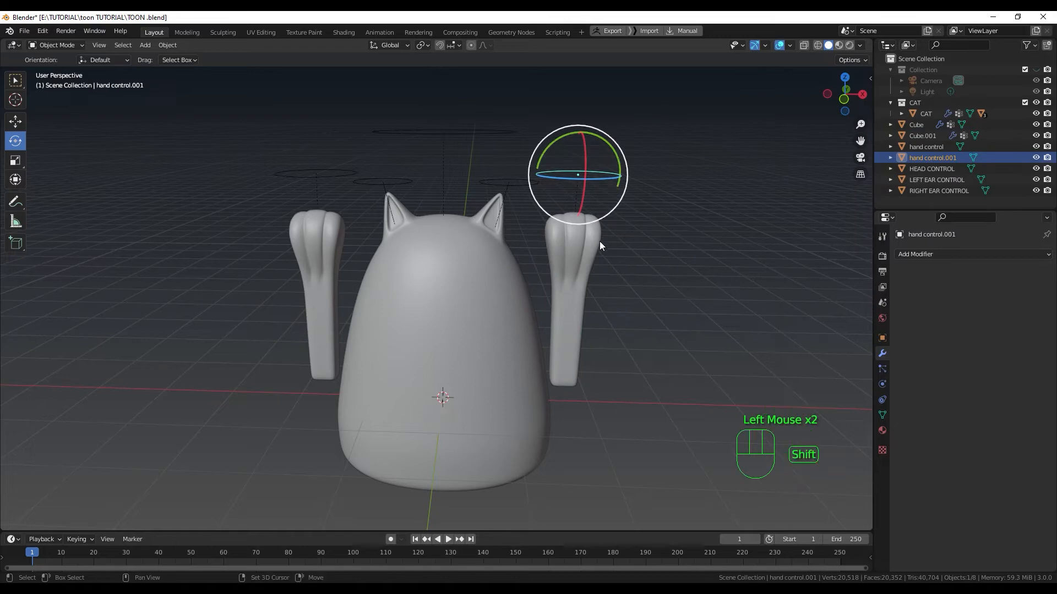
left_click(585, 289, "shift")
key("ctrl+p")
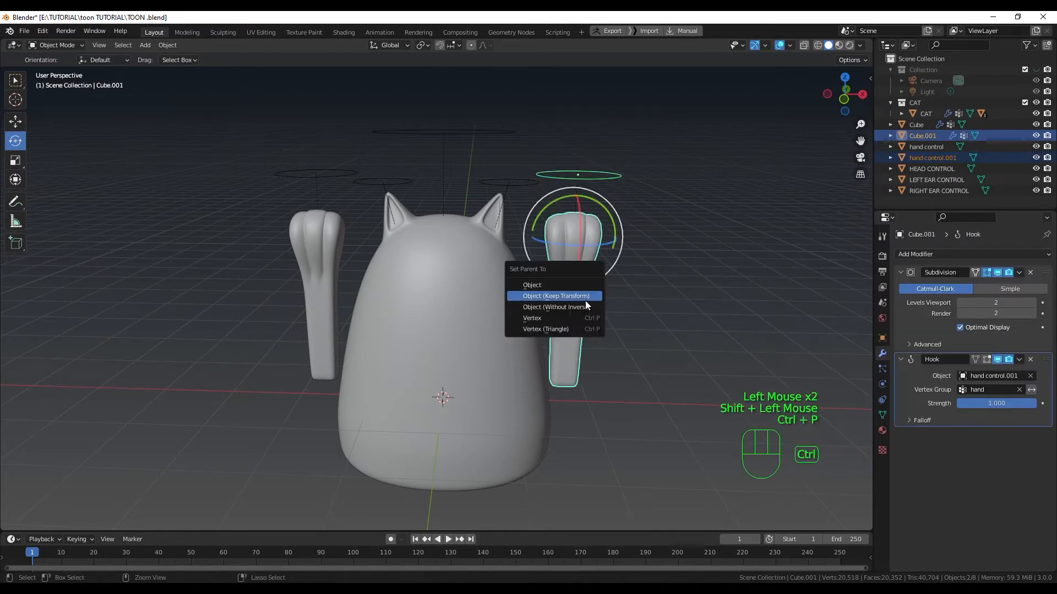
left_click(586, 299)
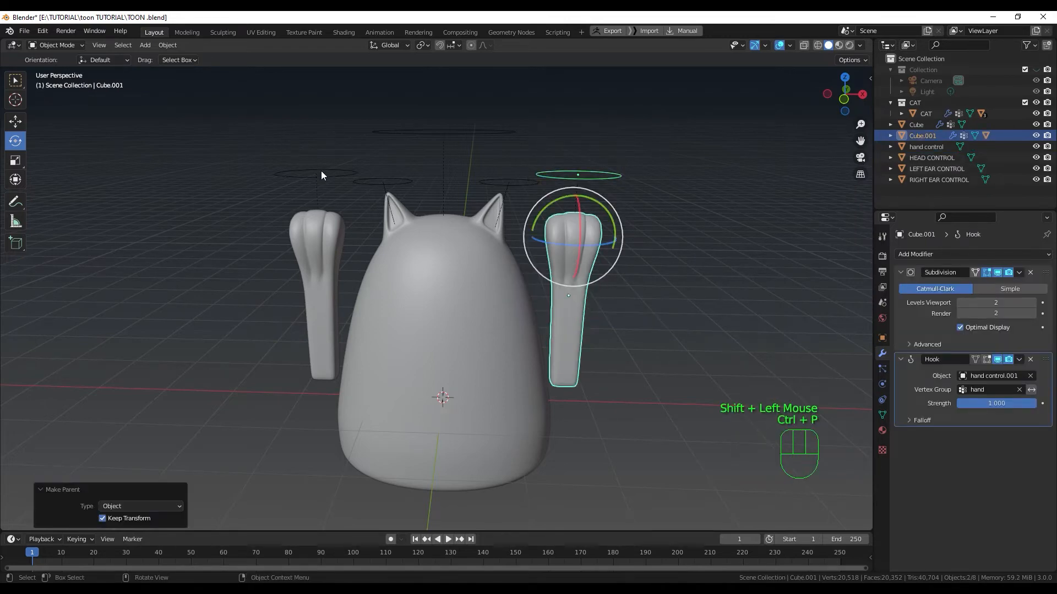
- Try to parent the other hand control to its arm Cube using Object (Keep Transform)
left_click(321, 171)
left_click(328, 270, "ctrl")
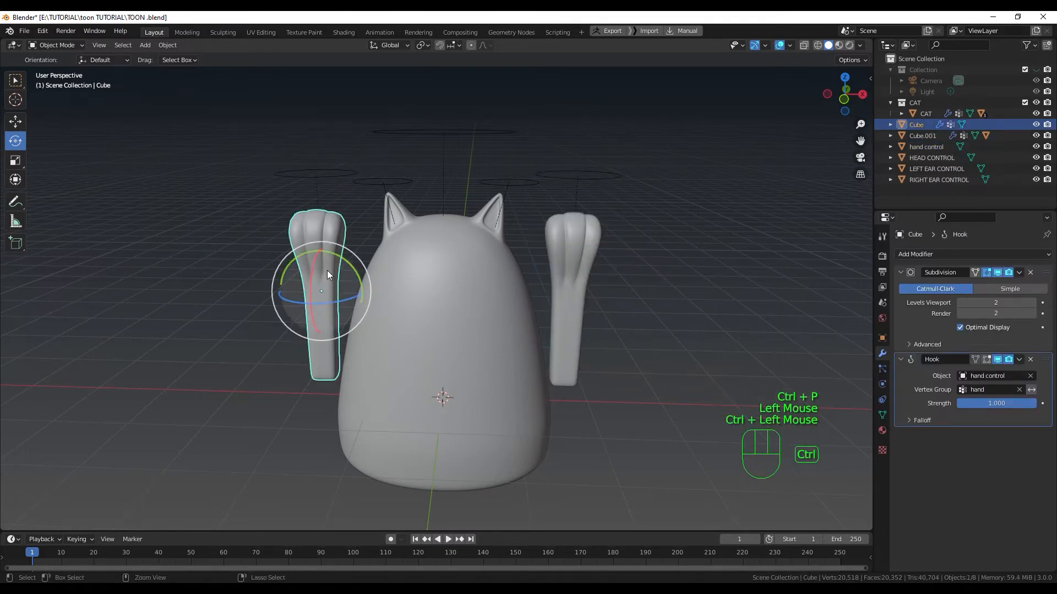
key("ctrl+p")
left_click(327, 271)
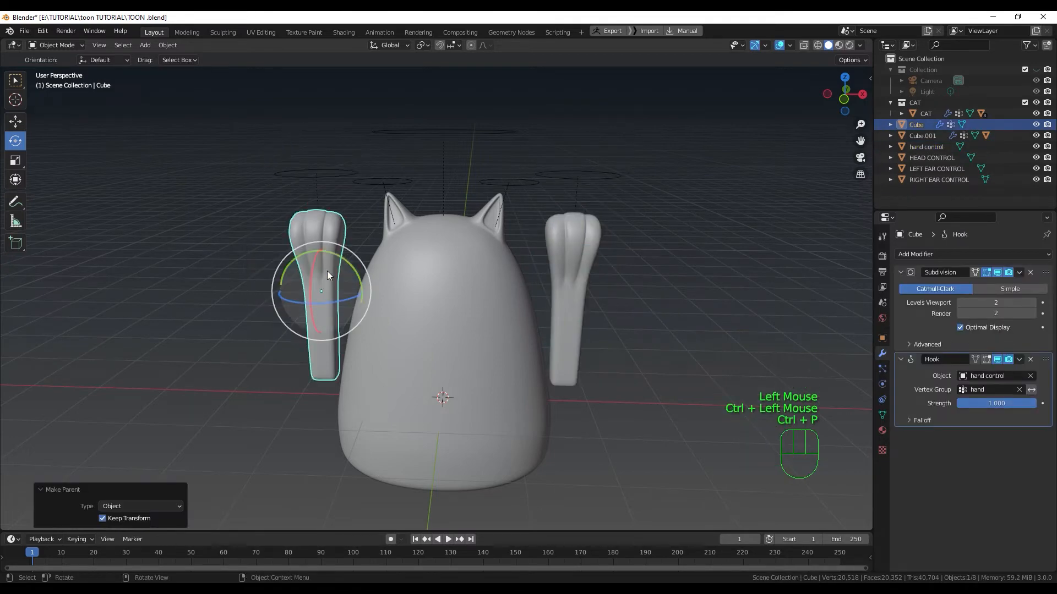
- Trial-move the arm Cube.001 with its parented hand control and cancel the move
left_click(580, 298)
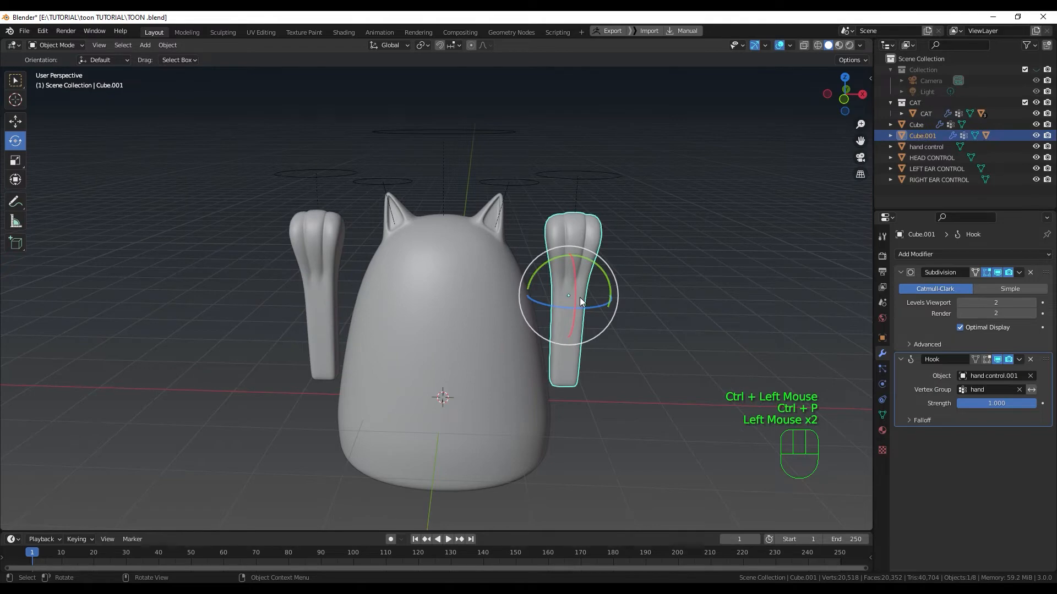
key("g")
right_click(648, 257)
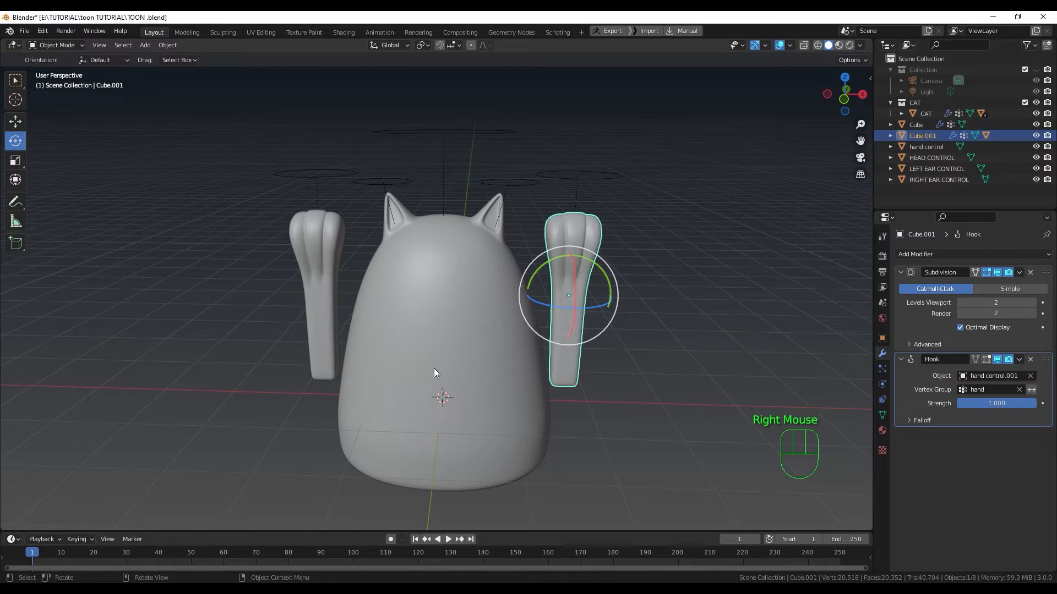
left_click(461, 342)
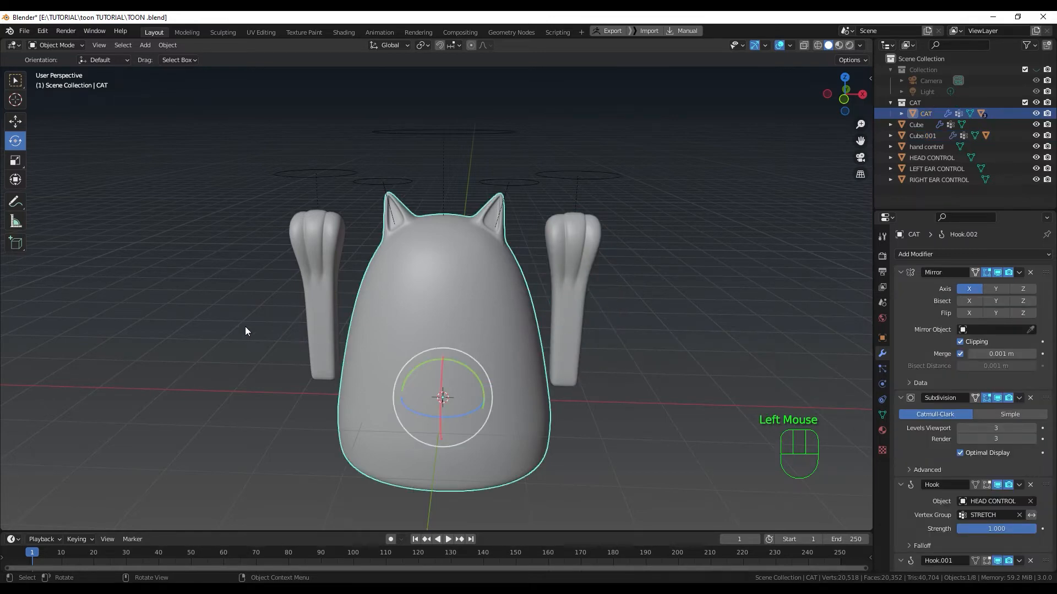
key("KP_1")
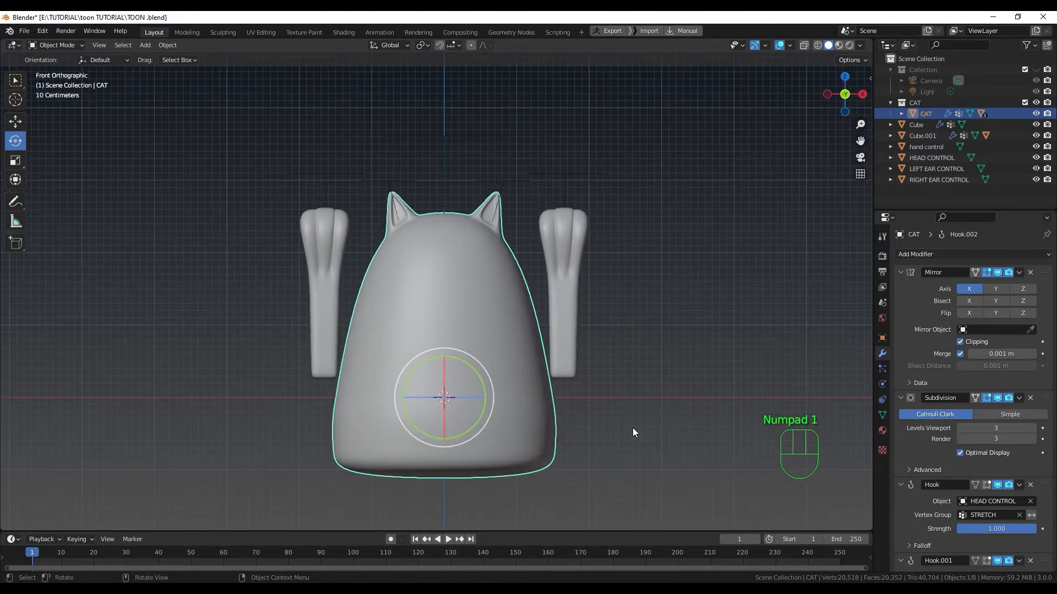
middle_click_drag(662, 263, 626, 282)
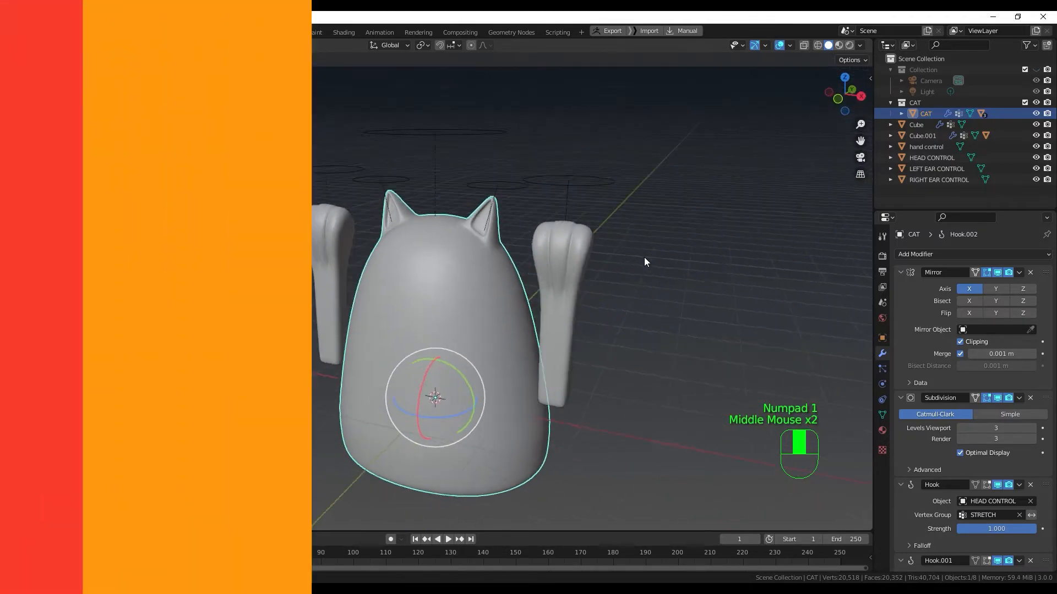
scroll(672, 253, "down", 2)
scroll(672, 253, "up", 2)
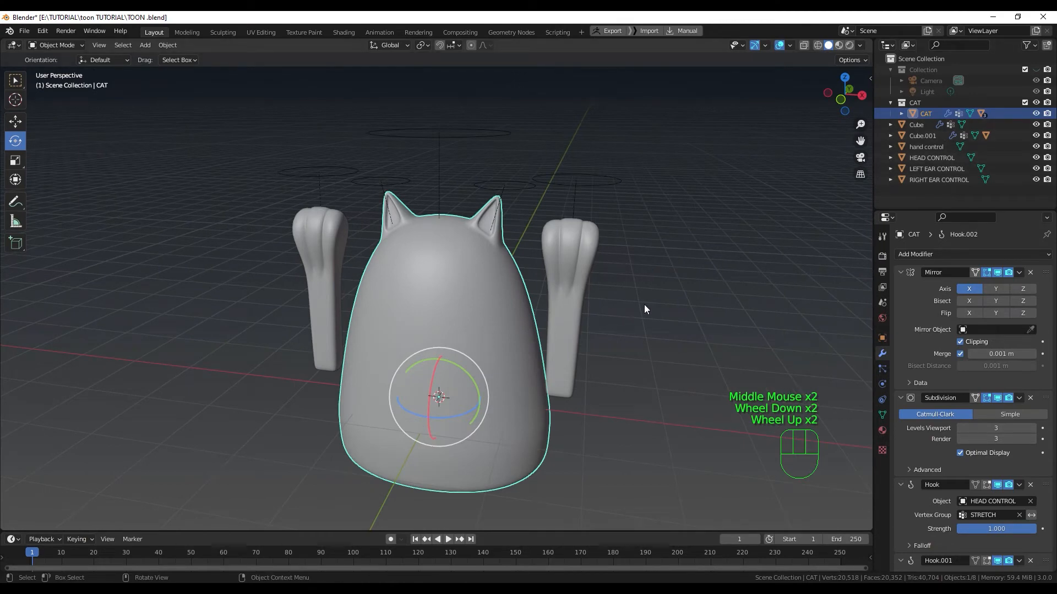
- Unhide the collection holding the camera and light, show the Light and hide the Camera
left_click(1035, 91)
scroll(641, 251, "down", 2)
scroll(642, 251, "down", 1)
scroll(642, 251, "up", 2)
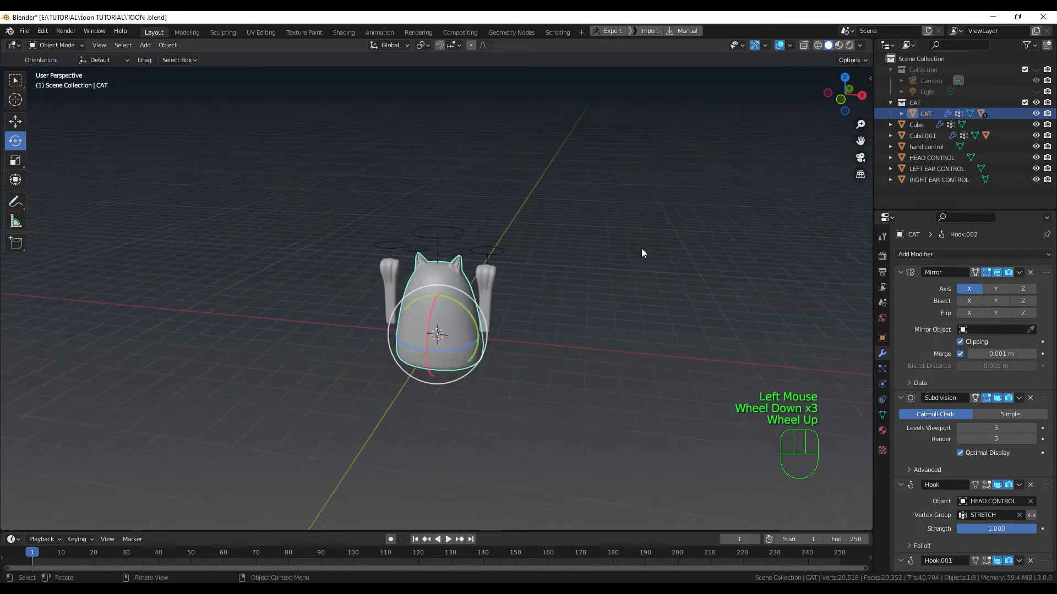
left_click(1035, 69)
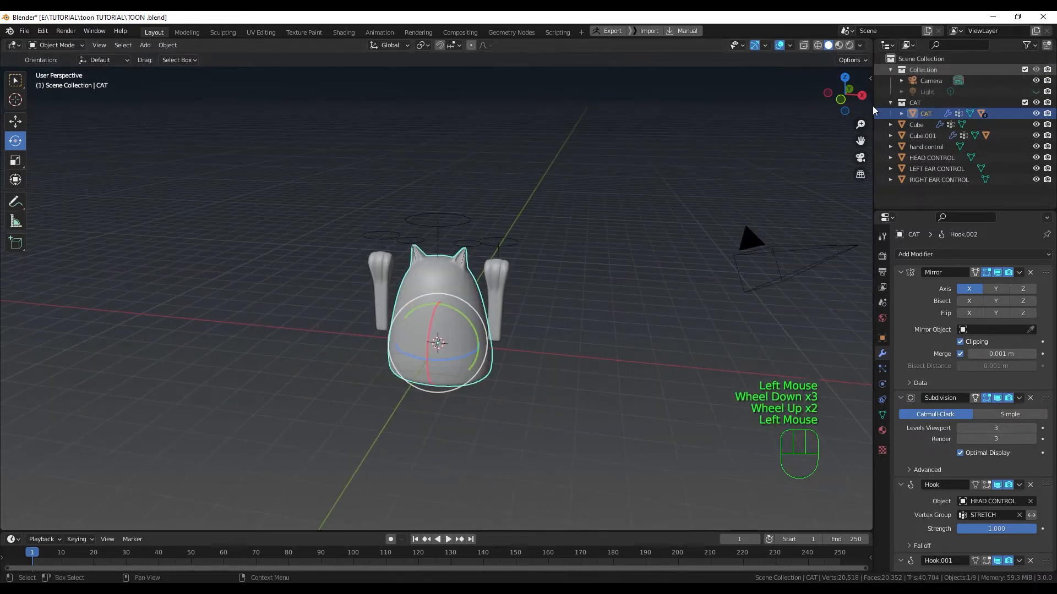
left_click(926, 91)
left_click(1036, 91)
left_click(1036, 81)
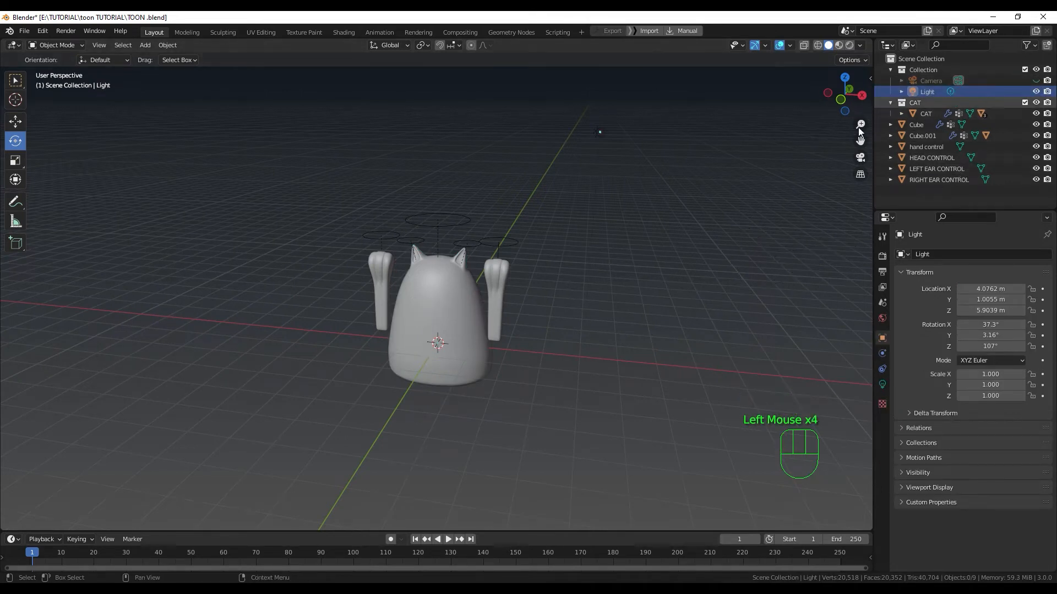
- Split the 3D viewport into two side-by-side viewports that both show the cat
middle_click_drag(624, 251, 633, 222)
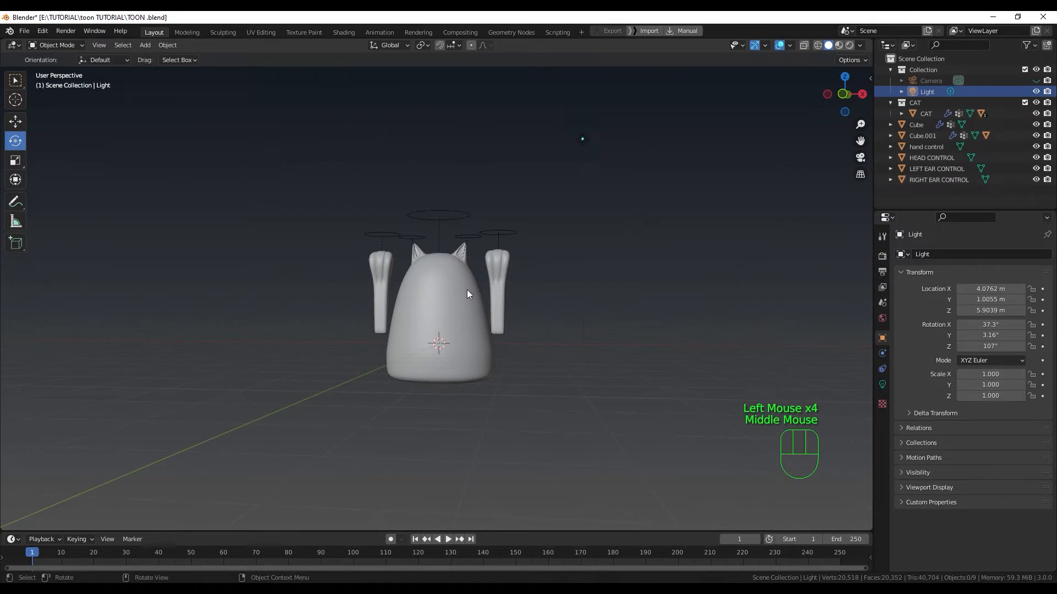
scroll(466, 292, "up", 2)
middle_click_drag(466, 292, 456, 327, "shift")
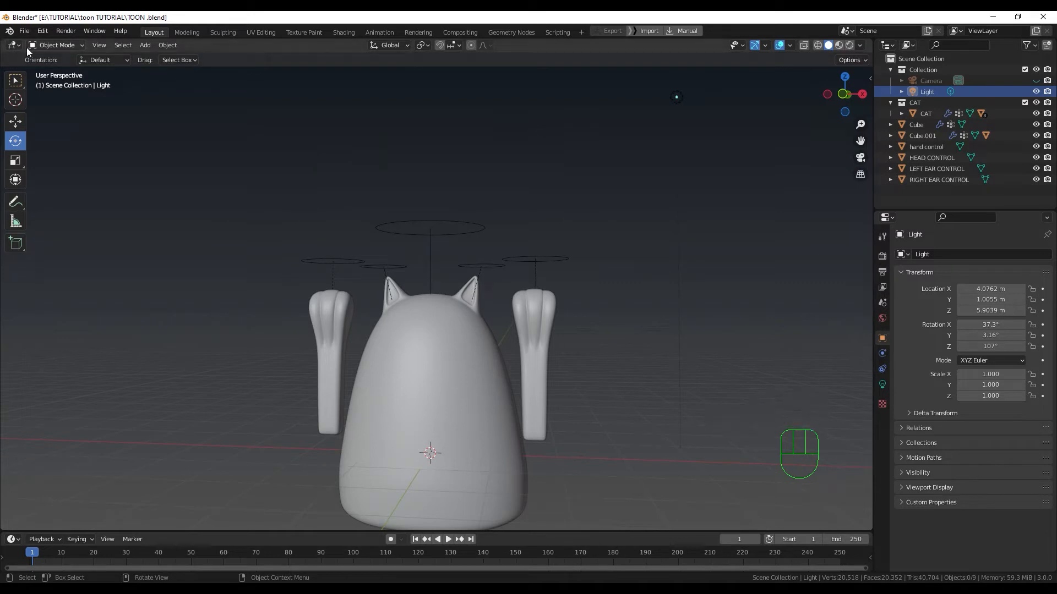
left_click_drag(2, 41, 345, 106)
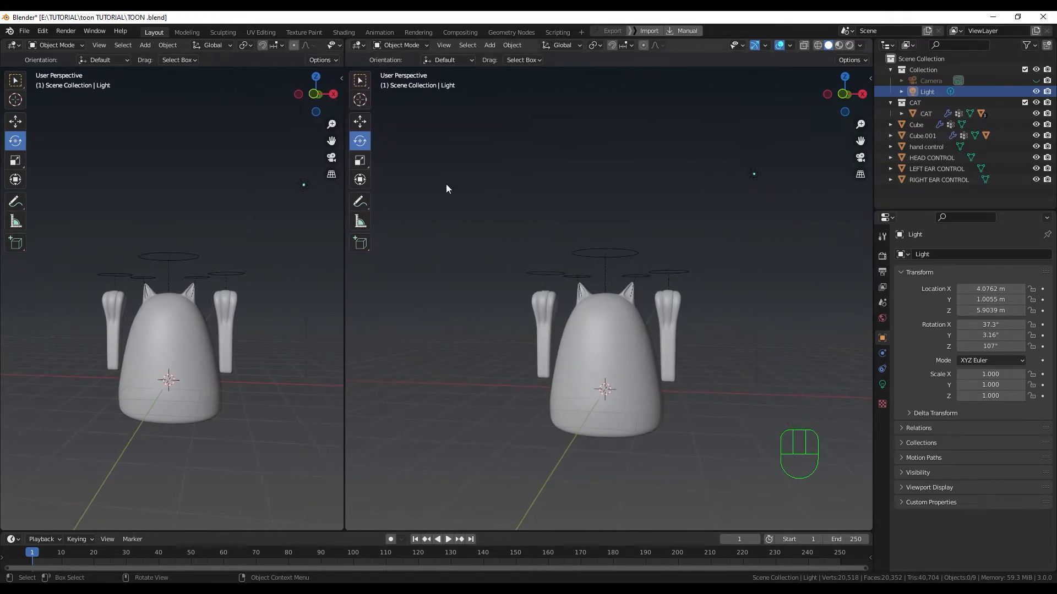
- Unhide and select the Camera, and even out the widths of the two 3D viewports
left_click(1037, 80)
left_click(935, 82)
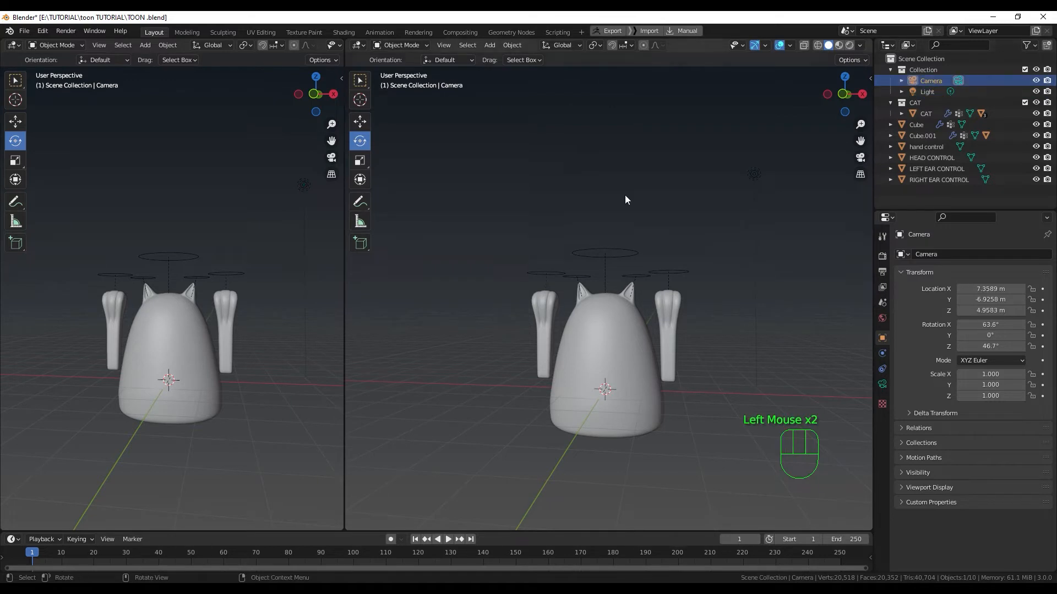
middle_click_drag(525, 339, 558, 323, "shift")
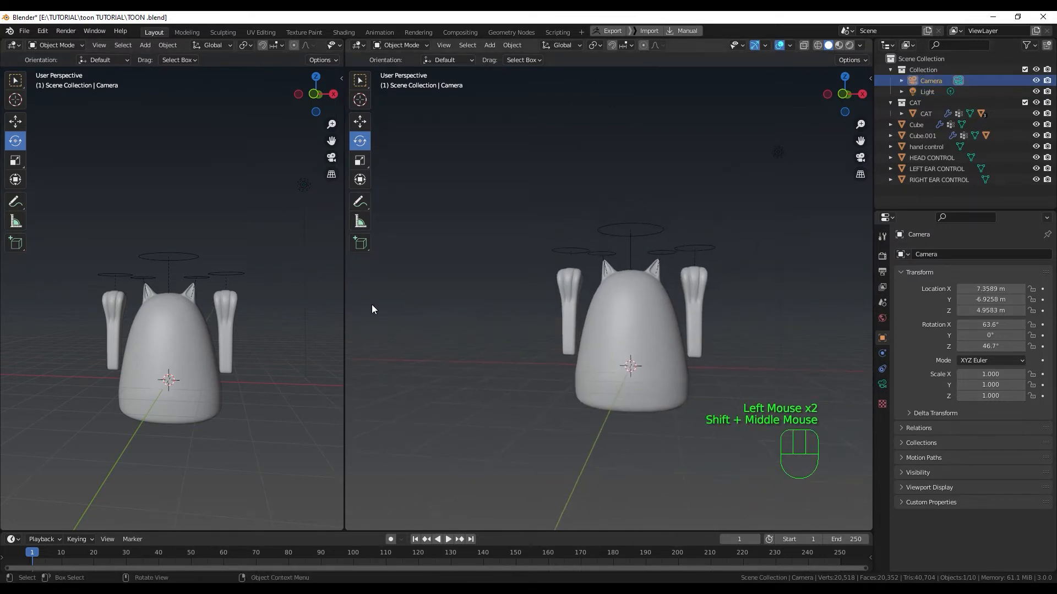
left_click_drag(344, 307, 432, 298)
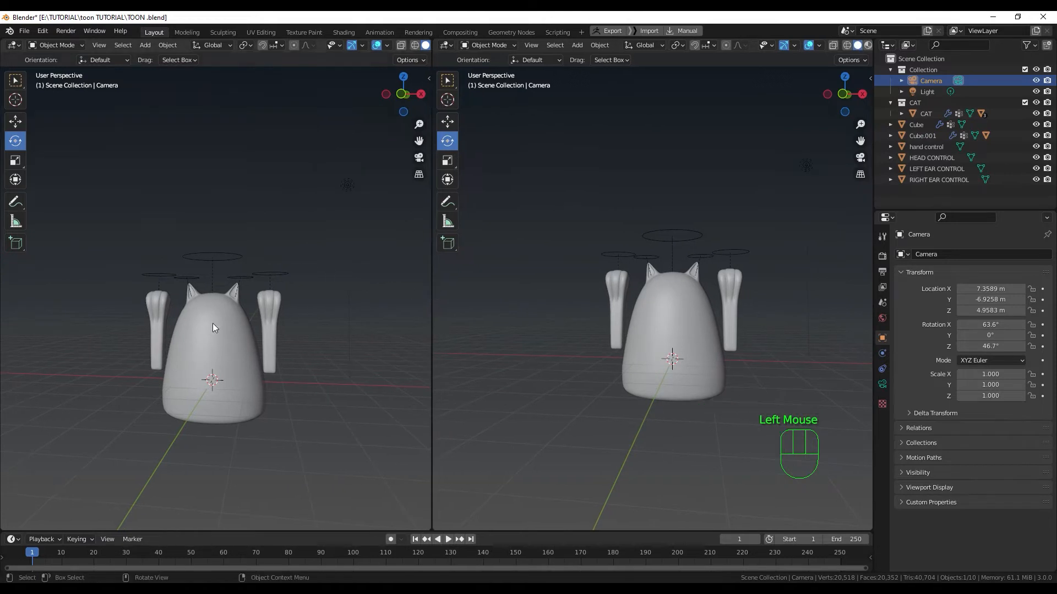
- Frame the cat from the front in one viewport and align the selected Camera to that view
middle_click_drag(212, 322, 263, 269)
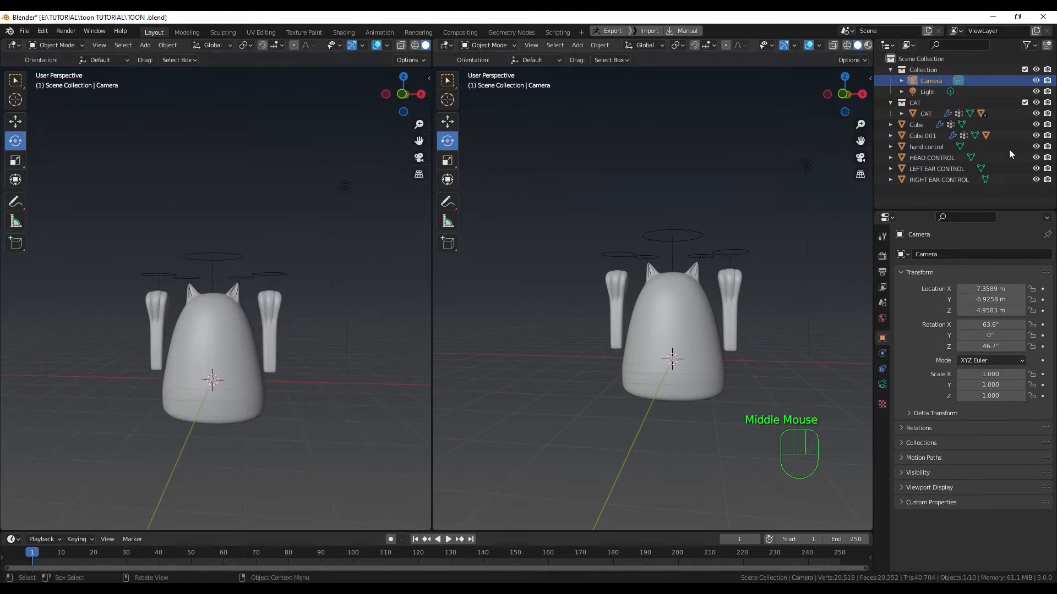
left_click(932, 80)
middle_click_drag(170, 439, 226, 421)
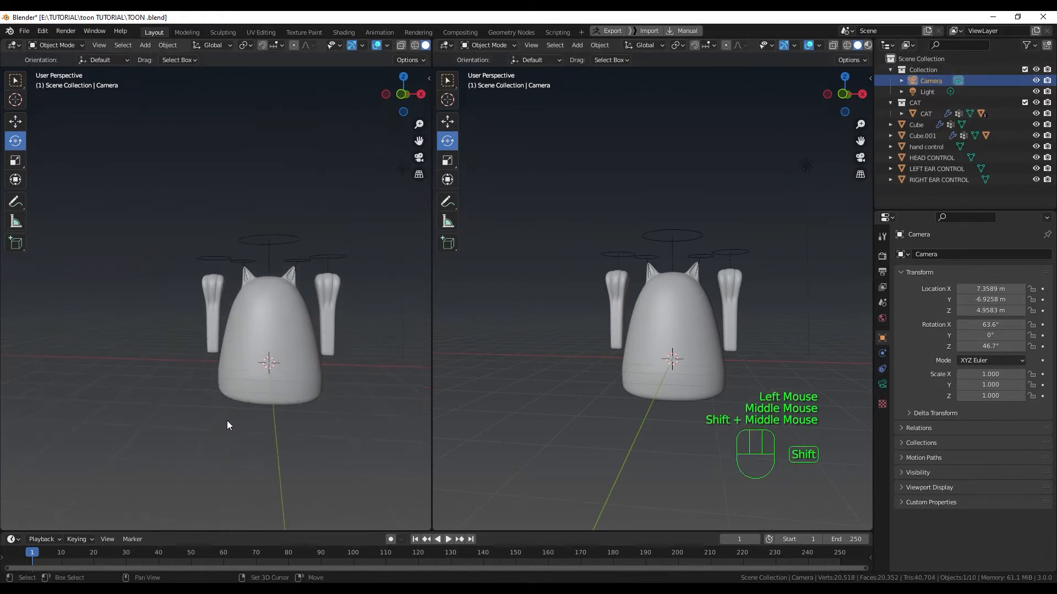
scroll(262, 384, "up", 2)
middle_click_drag(306, 387, 245, 393, "shift")
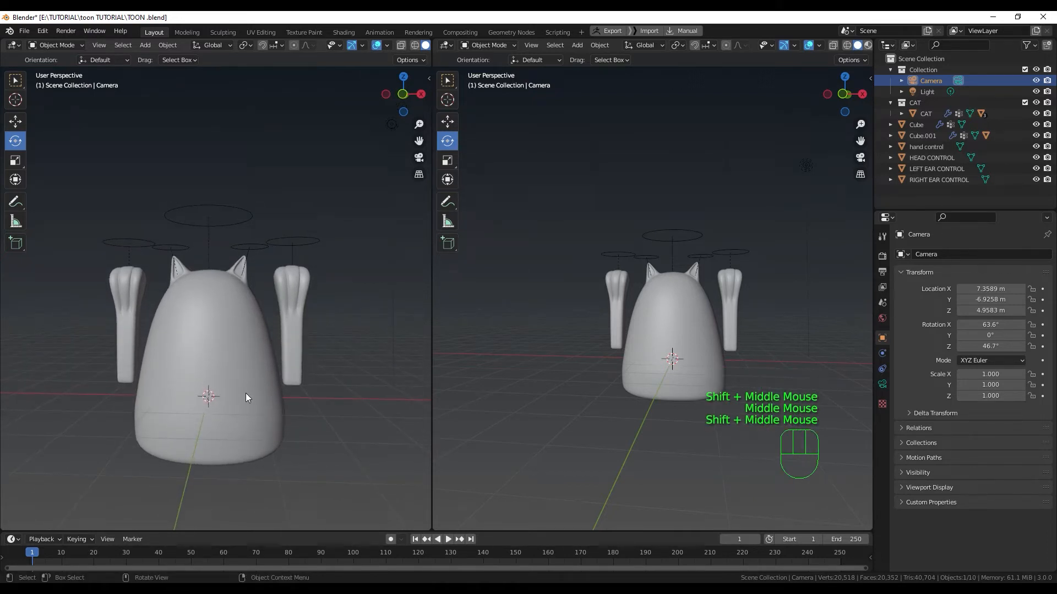
key("ctrl")
key("alt")
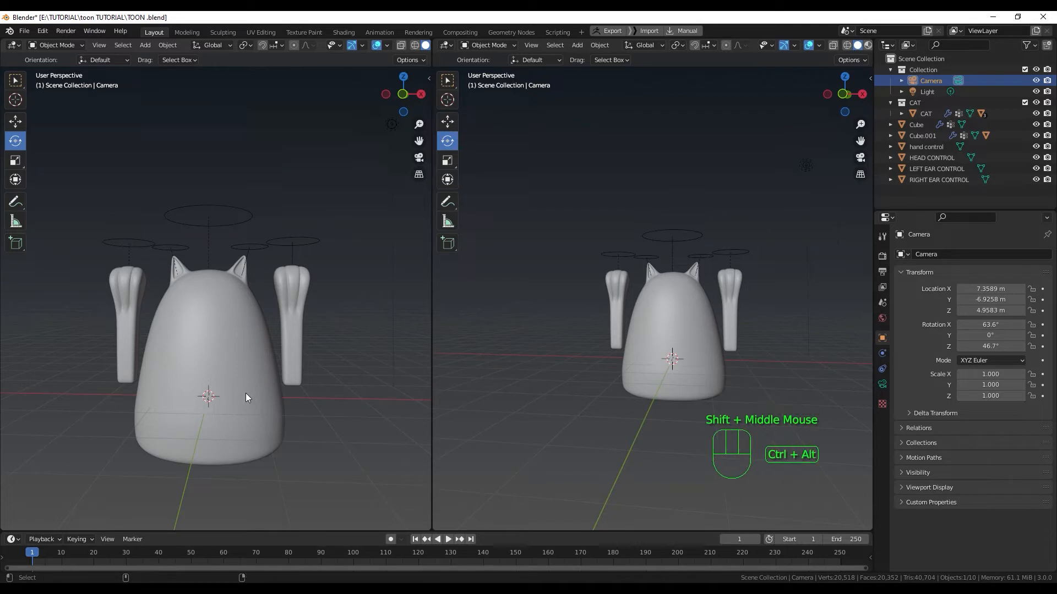
key("ctrl+alt+KP_0")
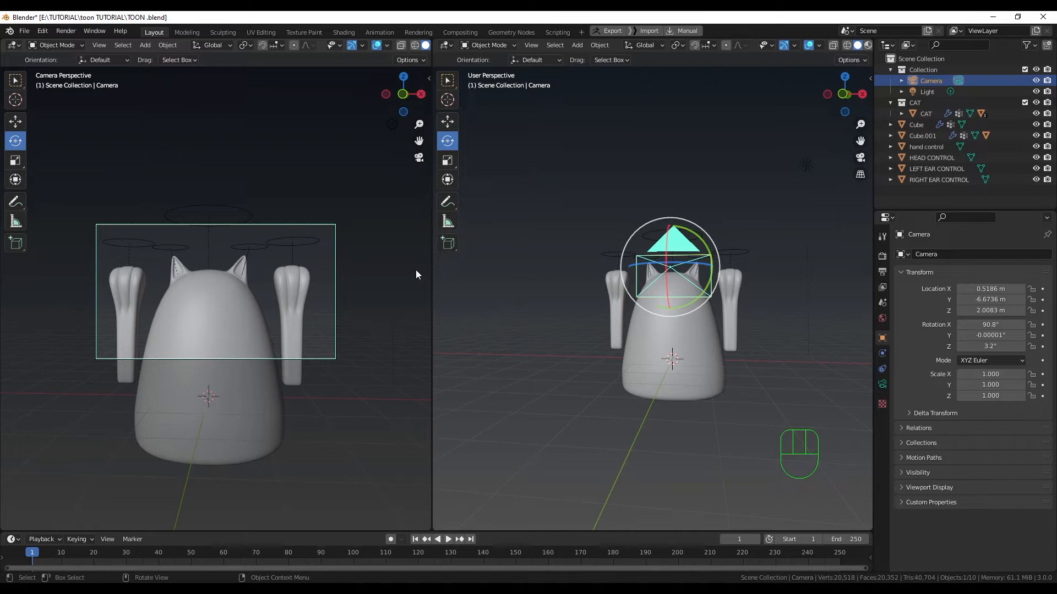
- Lock the Camera to View in the camera viewport and reframe the cat inside the camera frame
key("n")
left_click(424, 127)
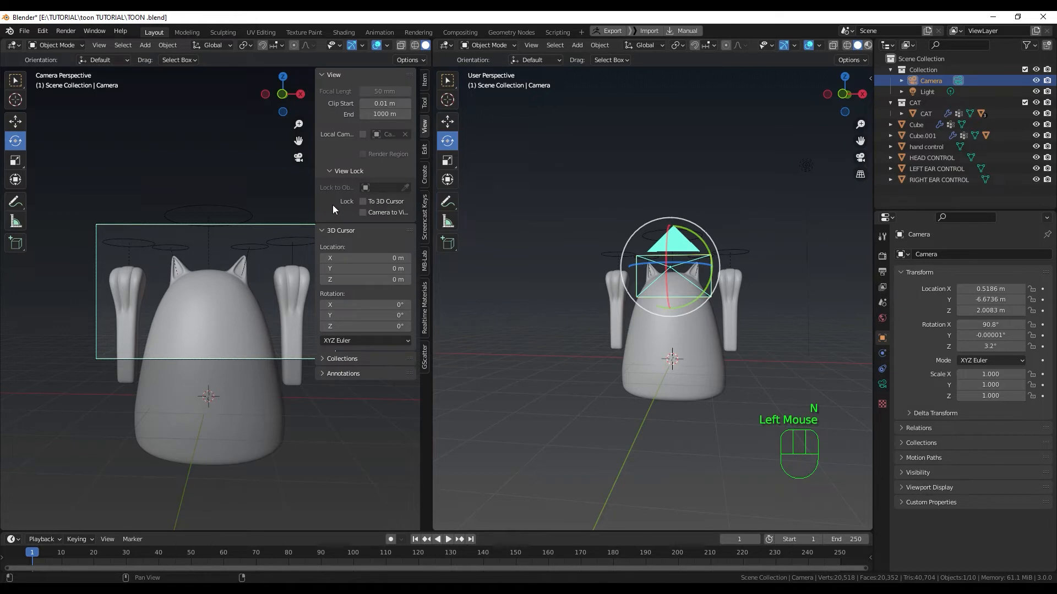
left_click(363, 212)
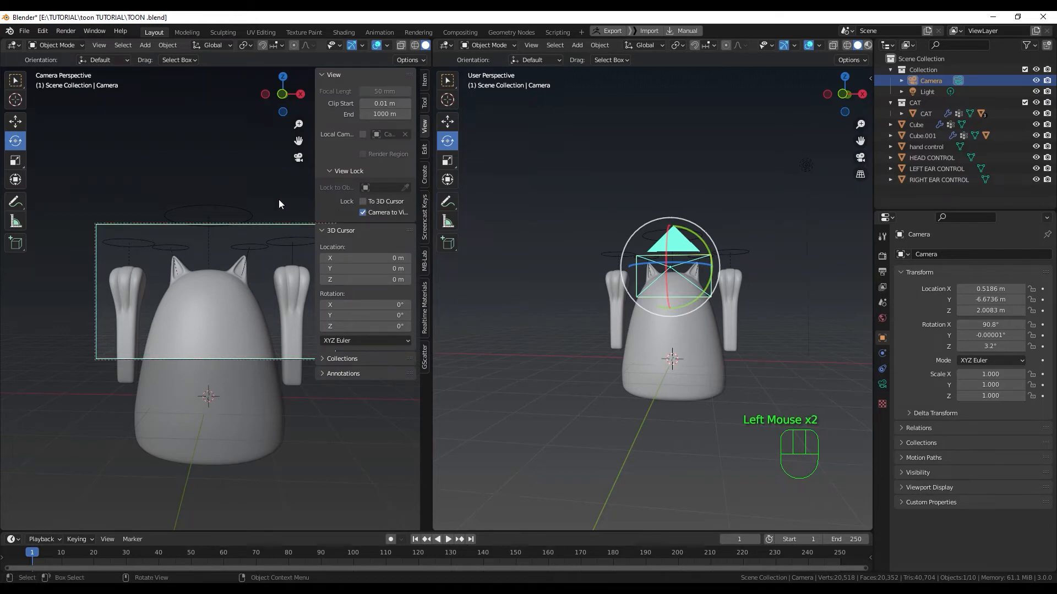
key("n")
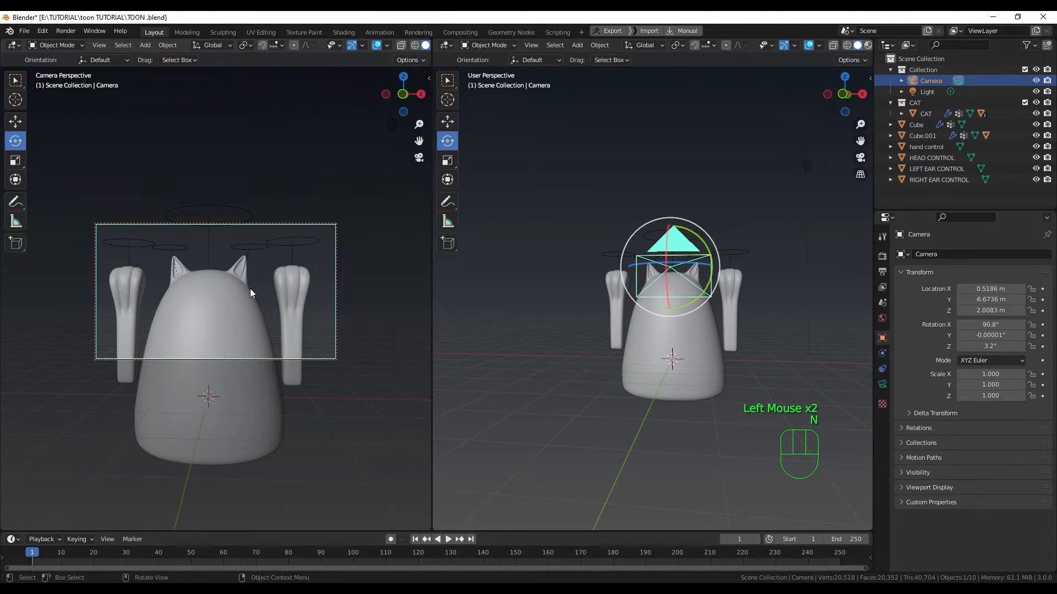
mouse_move(206, 303)
middle_mouse_down("shift")
mouse_move(228, 306)
mouse_move(193, 306)
mouse_move(212, 301)
mouse_move(201, 319)
mouse_move(218, 296)
mouse_move(211, 318)
mouse_move(217, 289)
mouse_move(207, 323)
mouse_move(219, 299)
mouse_move(218, 324)
mouse_move(231, 321)
mouse_move(222, 317)
mouse_move(223, 353)
mouse_move(228, 285)
mouse_move(223, 359)
mouse_move(224, 266)
mouse_move(217, 375)
mouse_move(217, 320)
middle_mouse_up("shift")
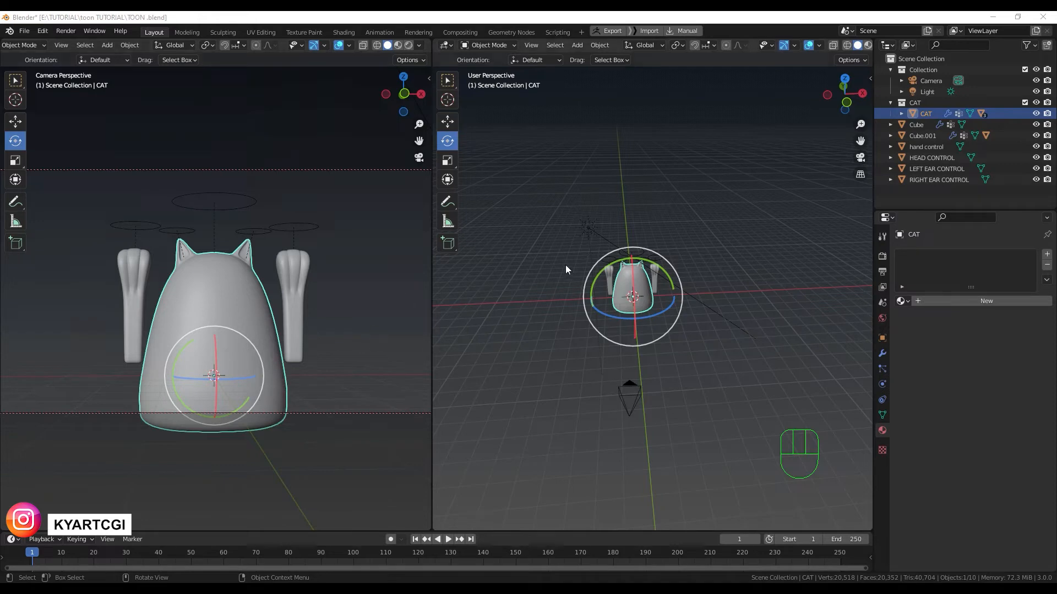
- Select the Light in the perspective viewport and set its type to Sun
left_click(587, 228)
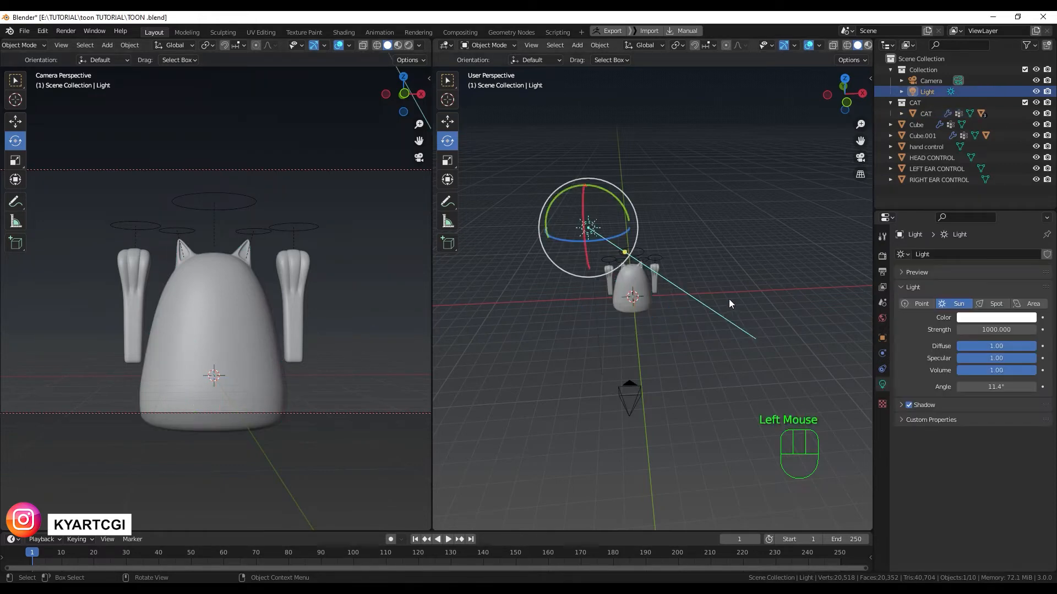
middle_click_drag(729, 299, 647, 287)
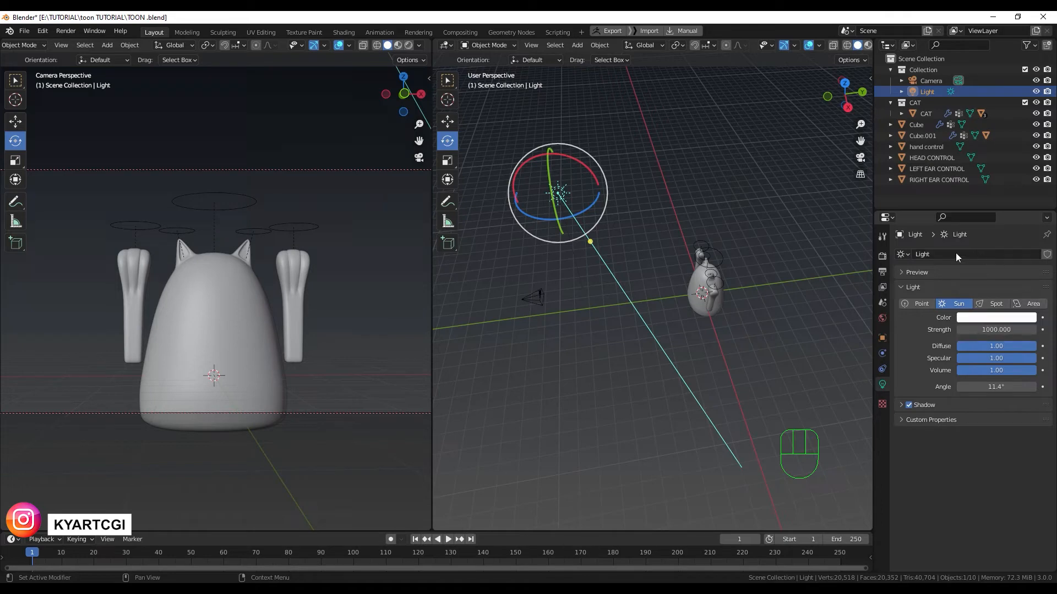
left_click(955, 302)
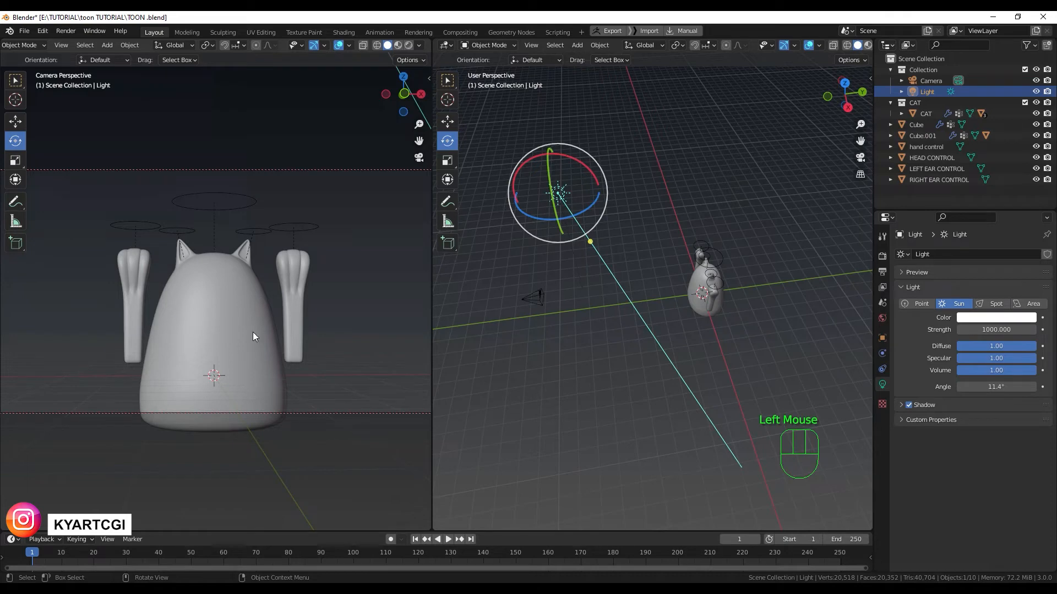
- Switch the camera viewport to Material Preview shading and select the cat body
key("z")
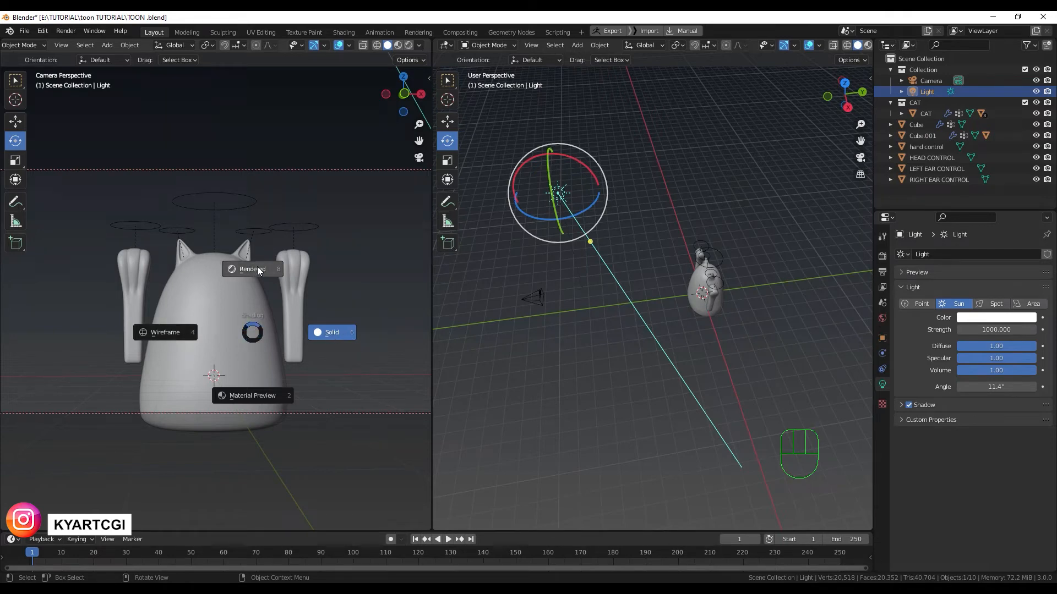
left_click(249, 396)
left_click(250, 398)
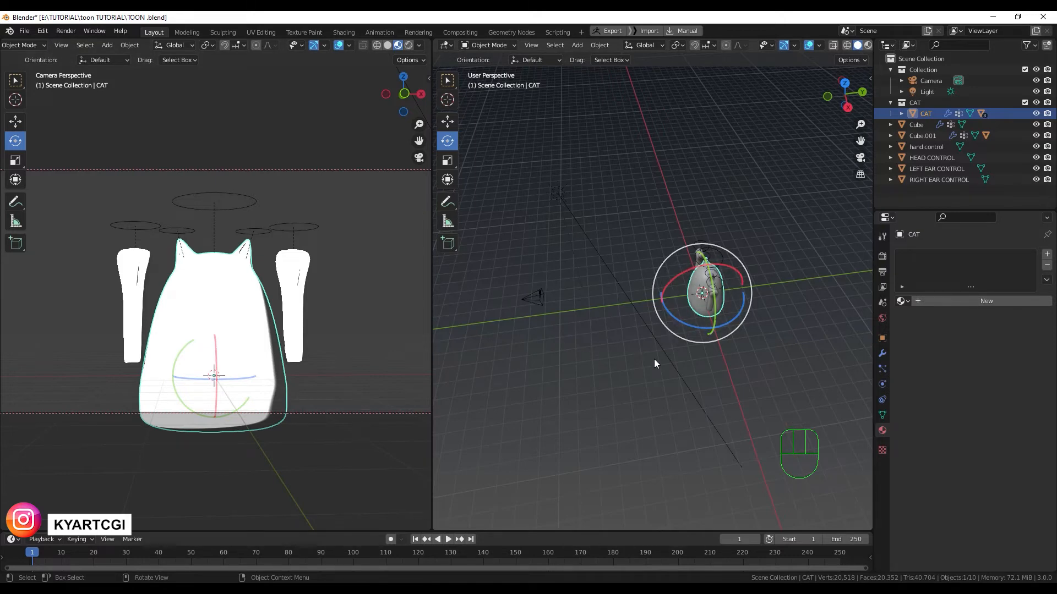
- In the right side view, move the sun light about 2.45 m up and 0.45 m back along Y, and aim its beam more steeply downward
middle_click_drag(653, 359, 617, 336)
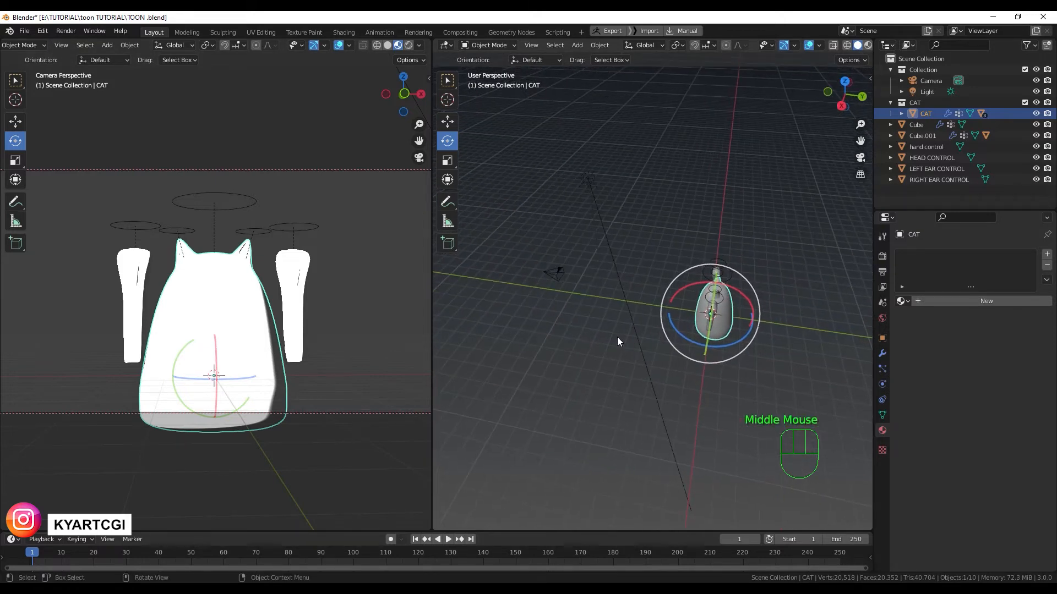
key("KP_3")
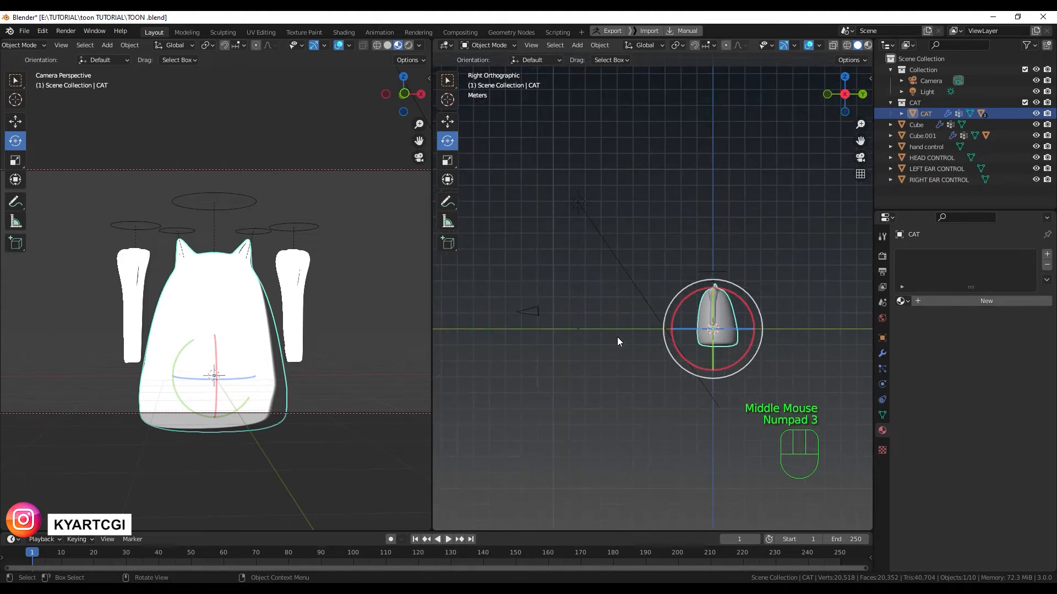
left_click(576, 205)
key("g")
left_click(572, 172)
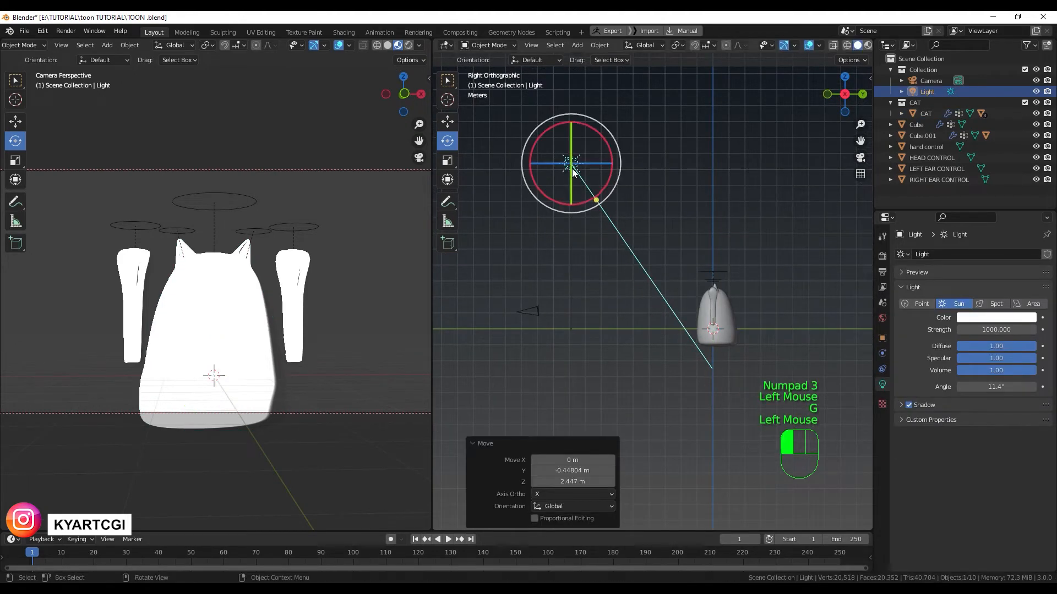
mouse_move(596, 200)
left_mouse_down()
mouse_move(609, 188)
mouse_move(576, 223)
mouse_move(602, 197)
mouse_move(594, 208)
left_mouse_up()
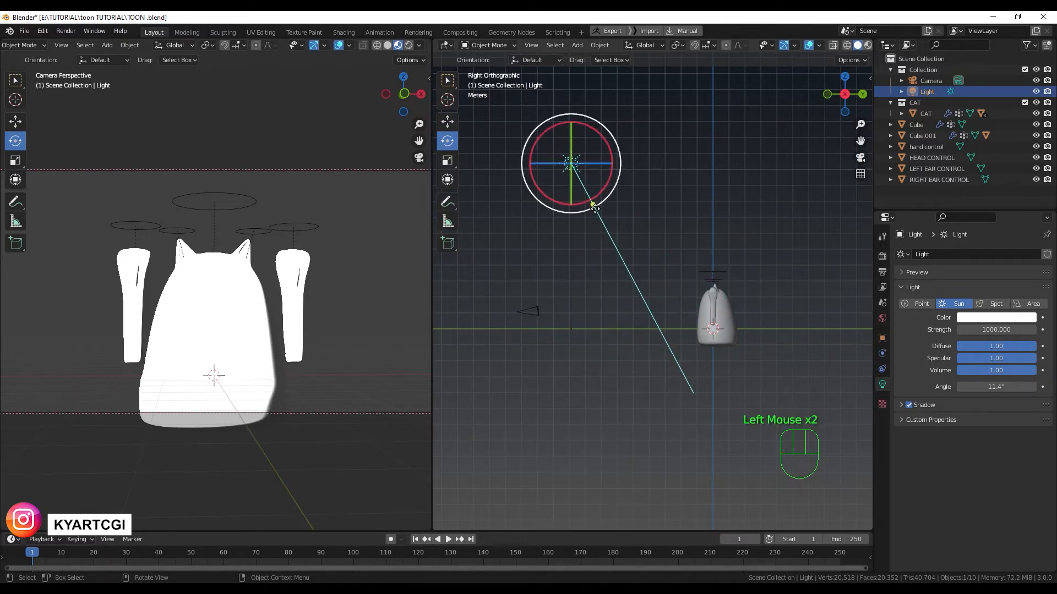
- Choose Eevee as the scene's render engine
left_click(885, 257)
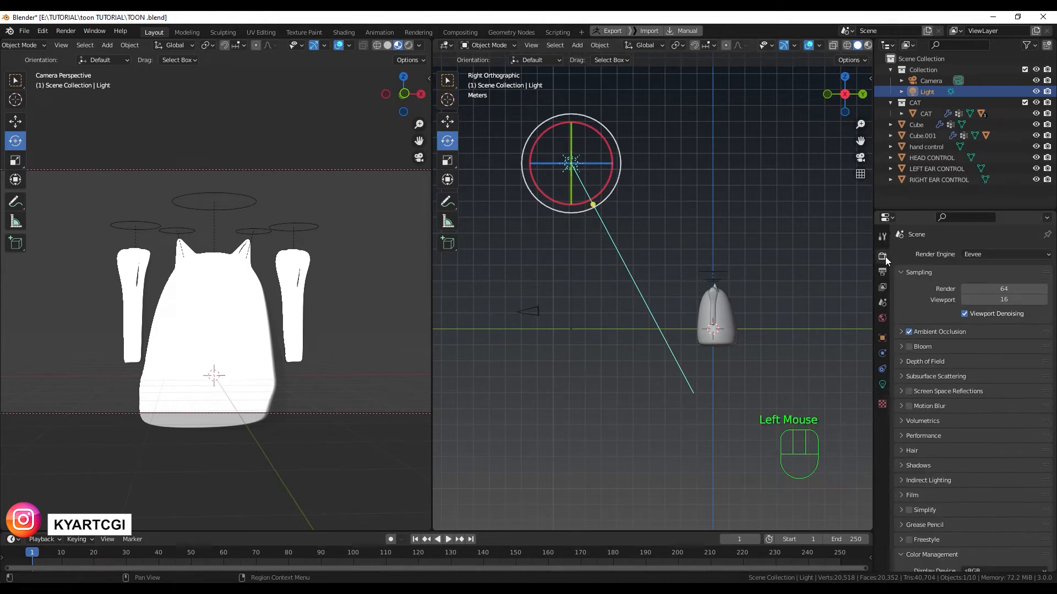
left_click(998, 253)
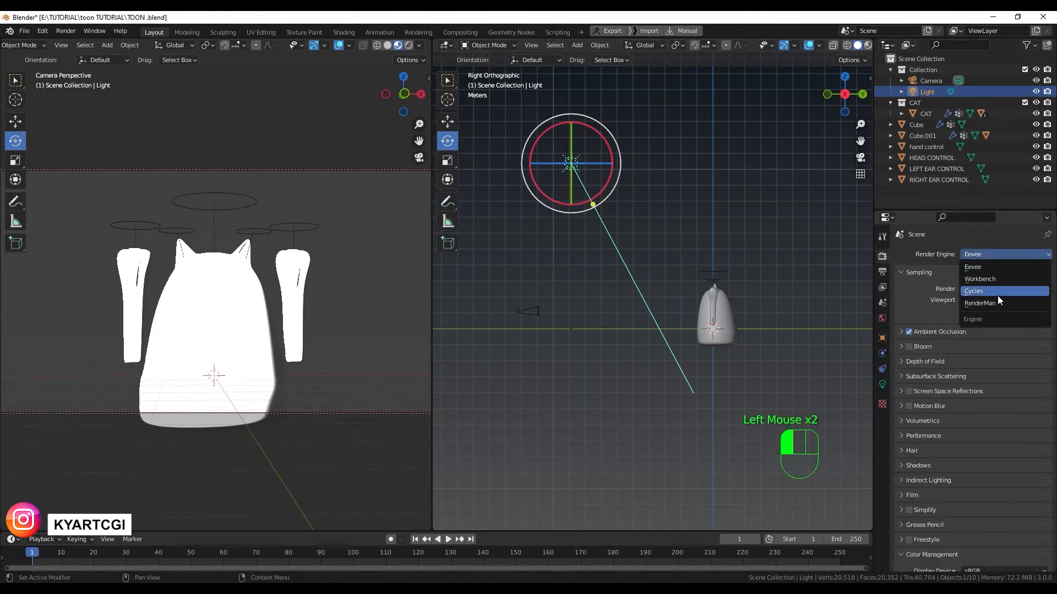
left_click(998, 267)
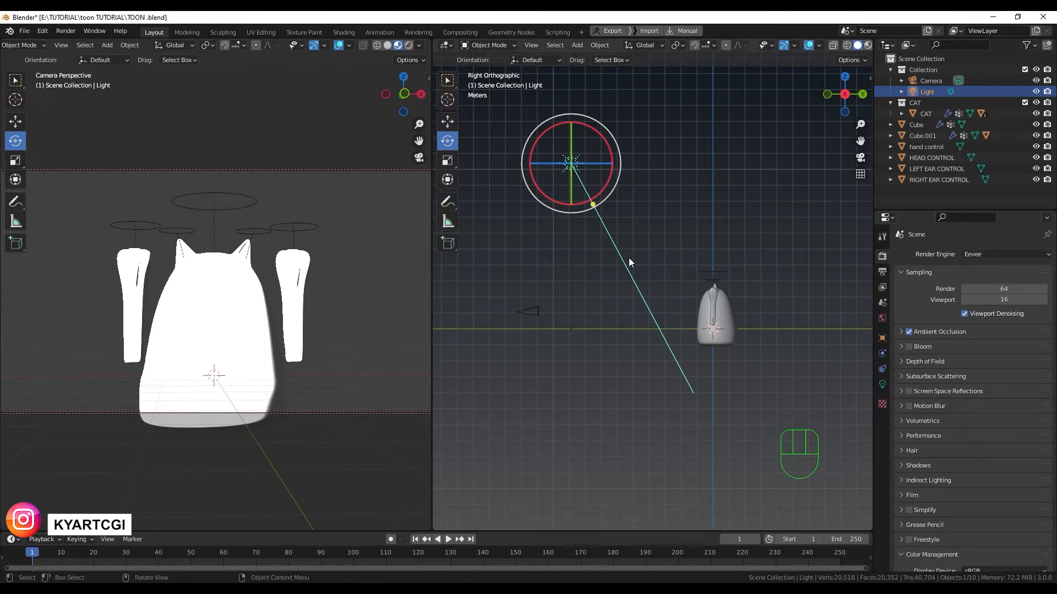
middle_click_drag(628, 258, 649, 276)
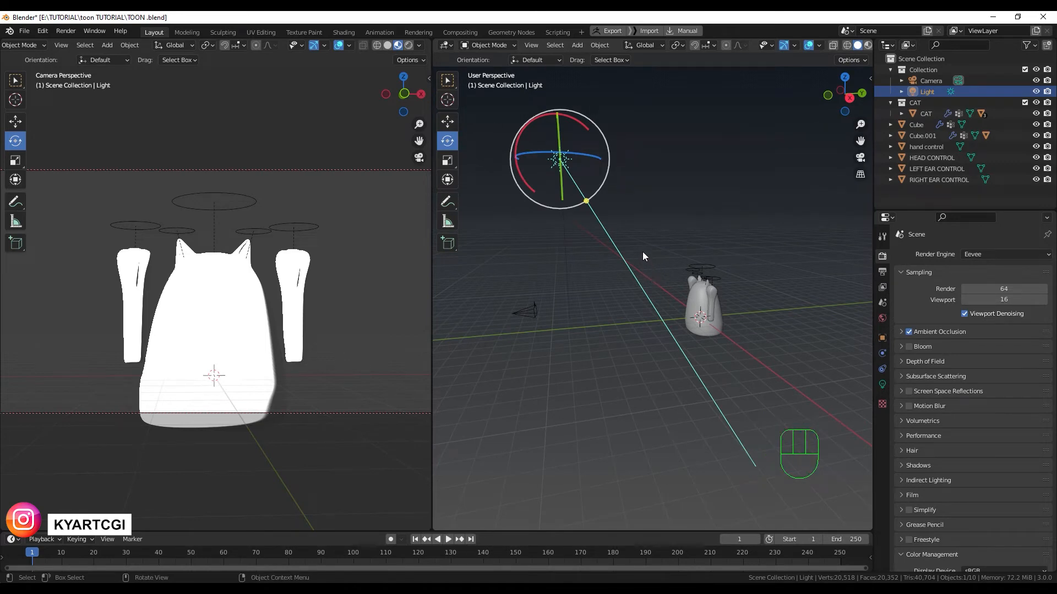
middle_click_drag(638, 242, 639, 288, "shift")
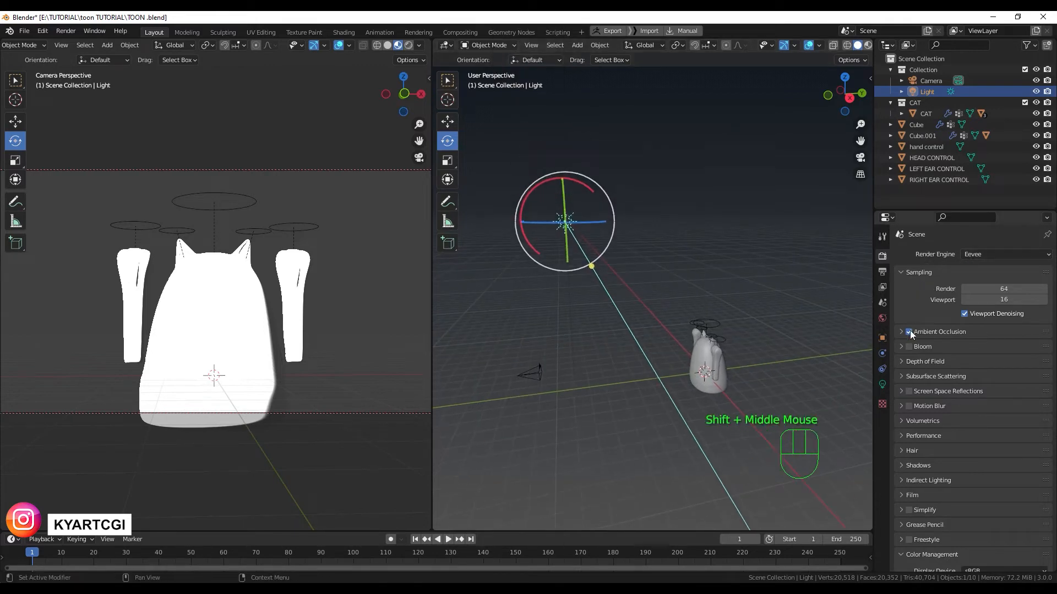
- Try the Filmic view transform in the scene's color management and return it to Standard
scroll(922, 408, "down", 4)
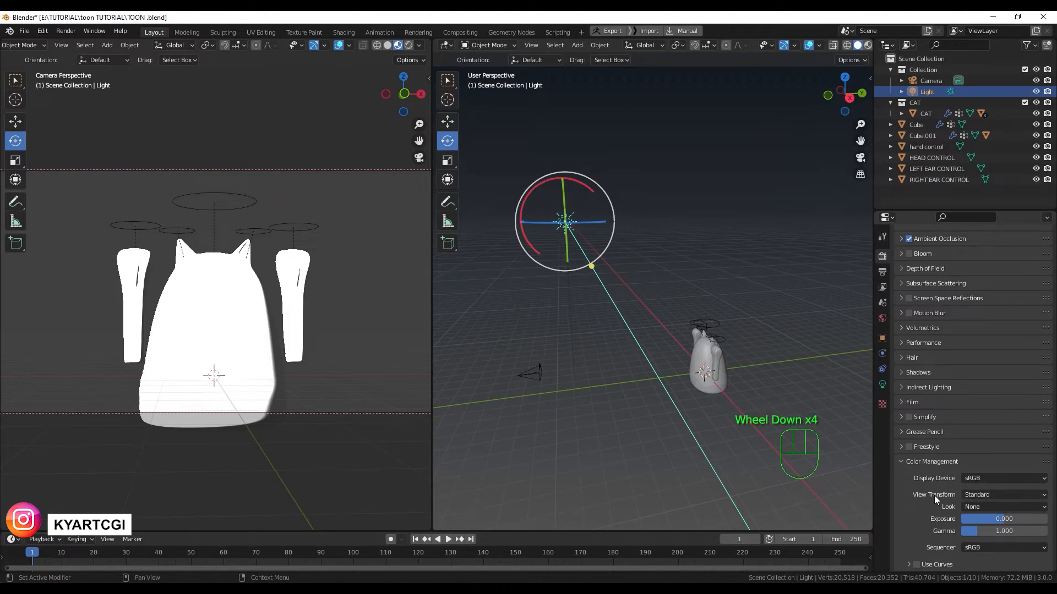
left_click(1004, 494)
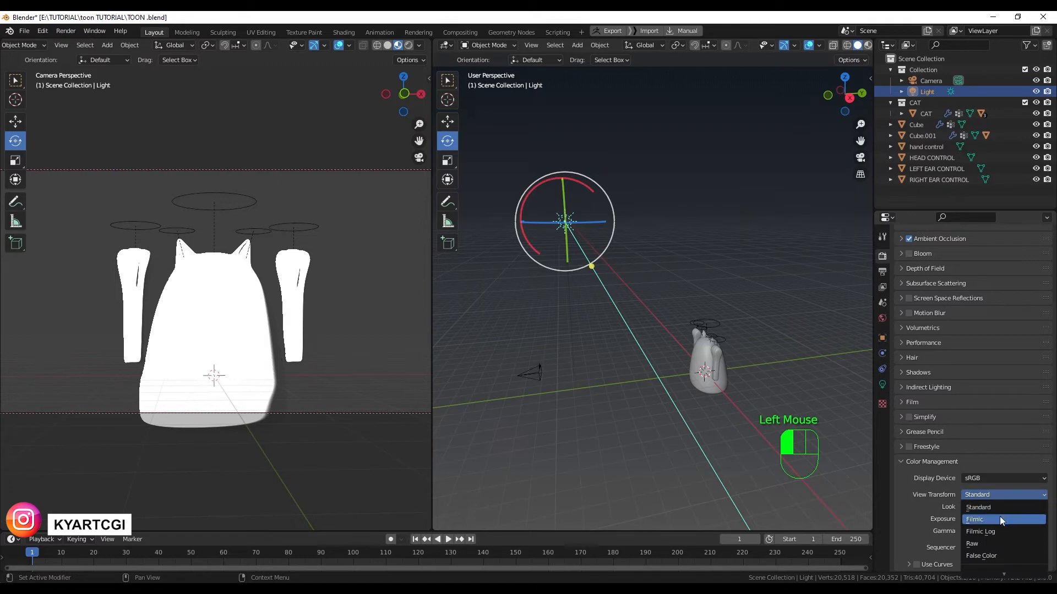
left_click(999, 518)
left_click(1003, 494)
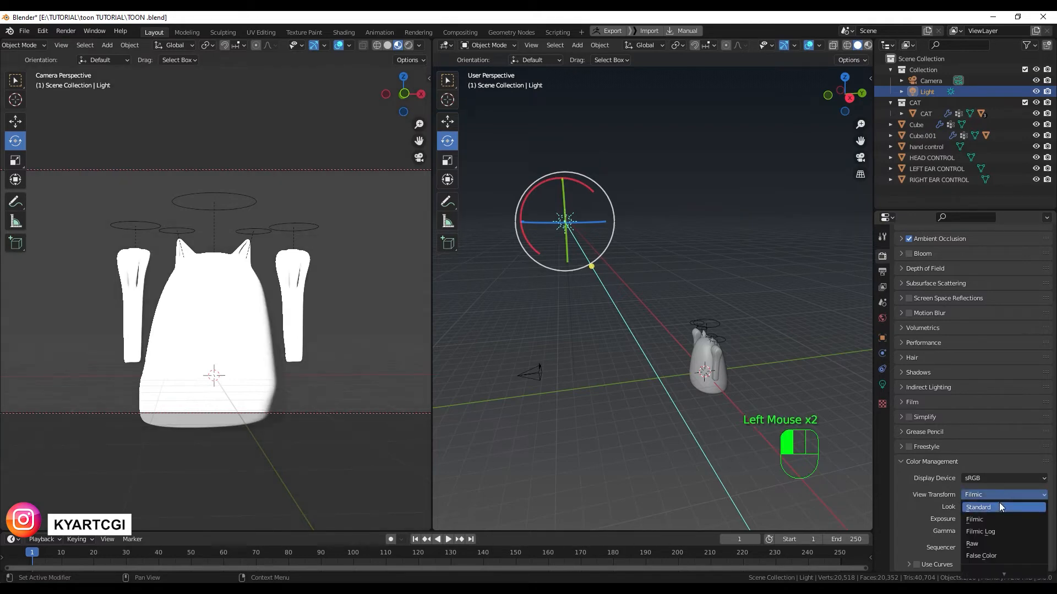
left_click(999, 503)
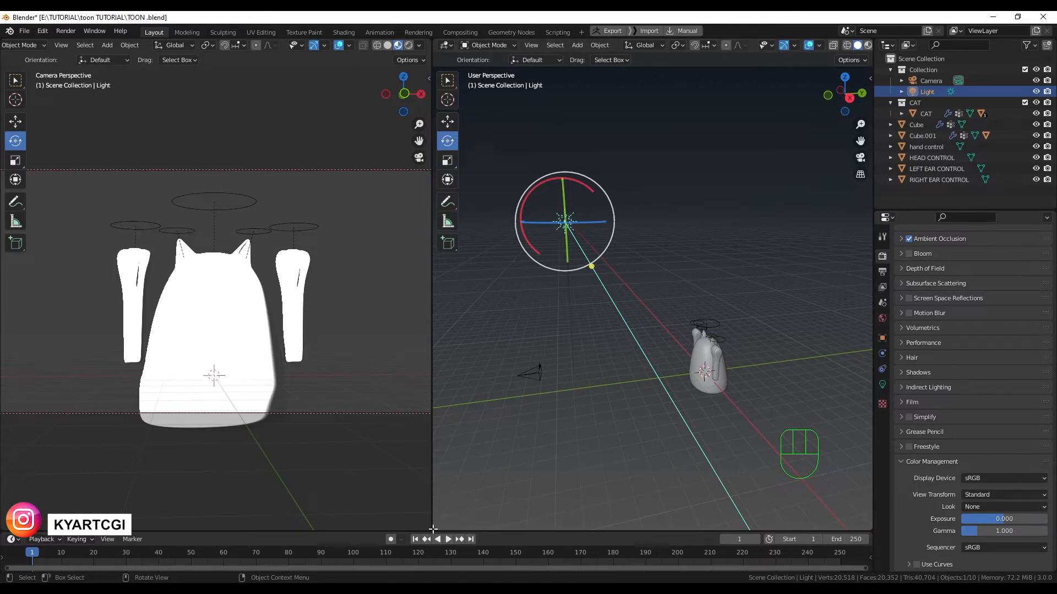
- Split the perspective viewport horizontally and turn the new lower area into a Shader Editor
right_click(432, 530)
left_click(392, 529)
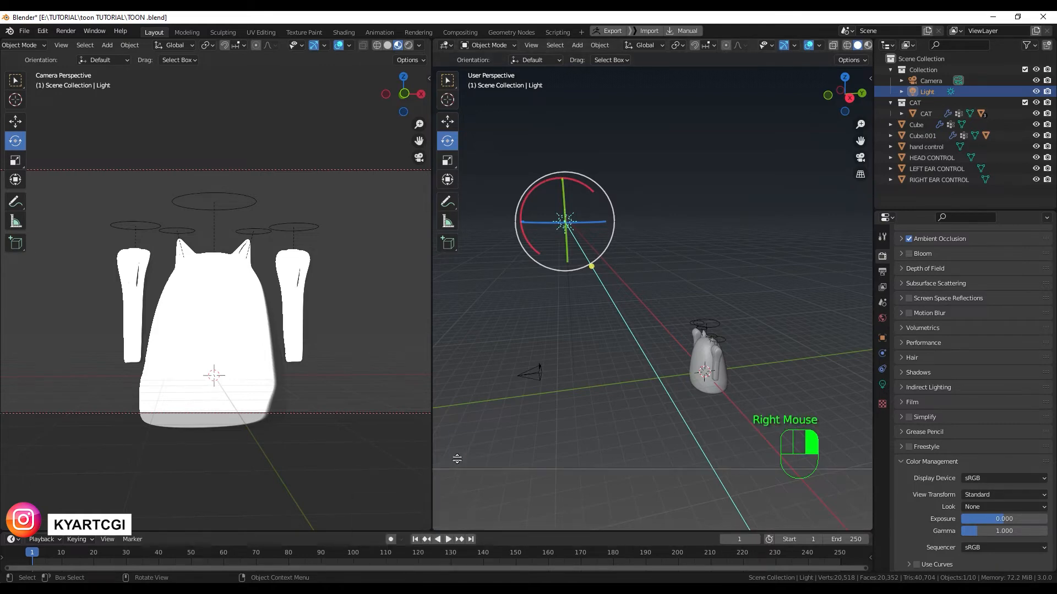
left_click(518, 357)
middle_click_drag(516, 418, 529, 421)
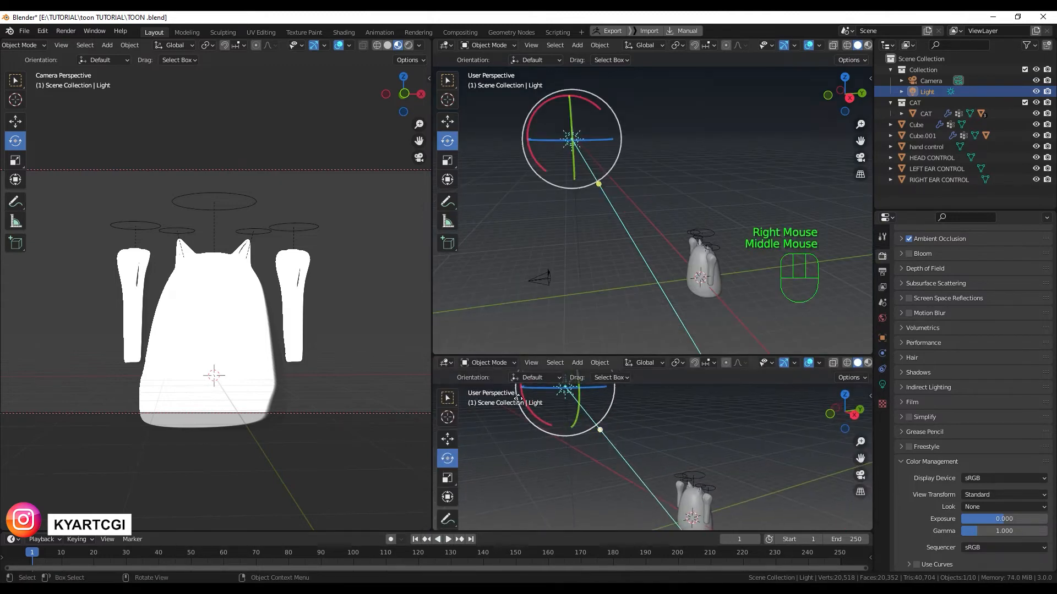
left_click(446, 366)
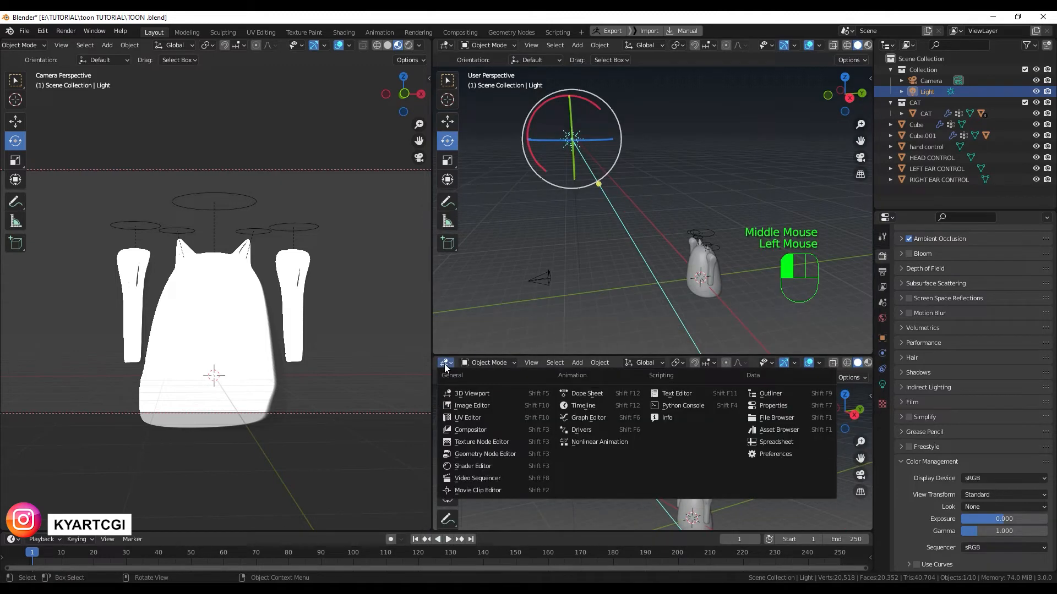
left_click(478, 465)
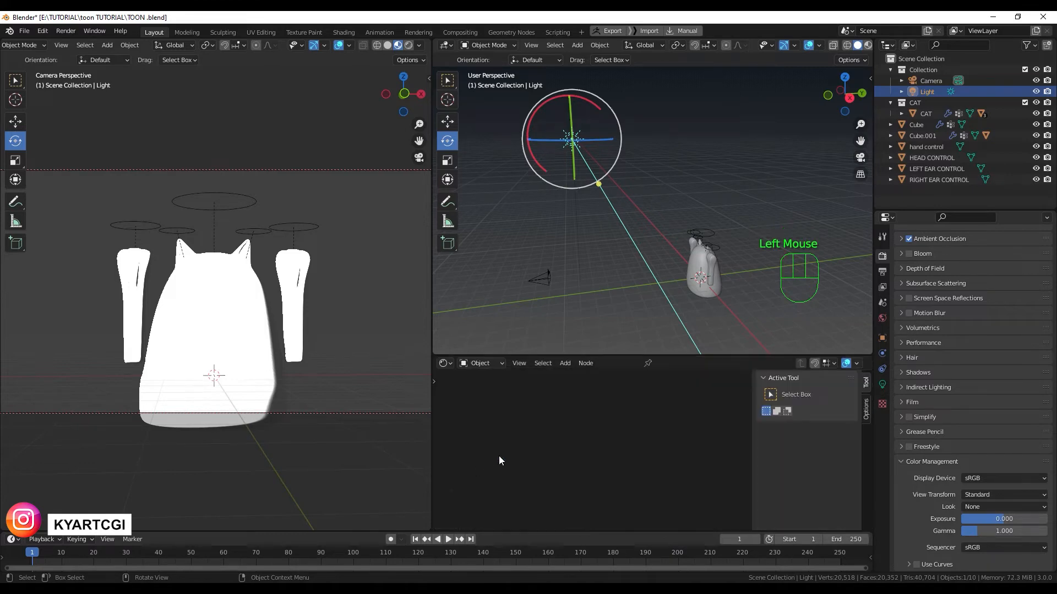
- Select the cat body and create a new material for it
middle_click_drag(523, 344, 678, 271)
left_click(678, 270)
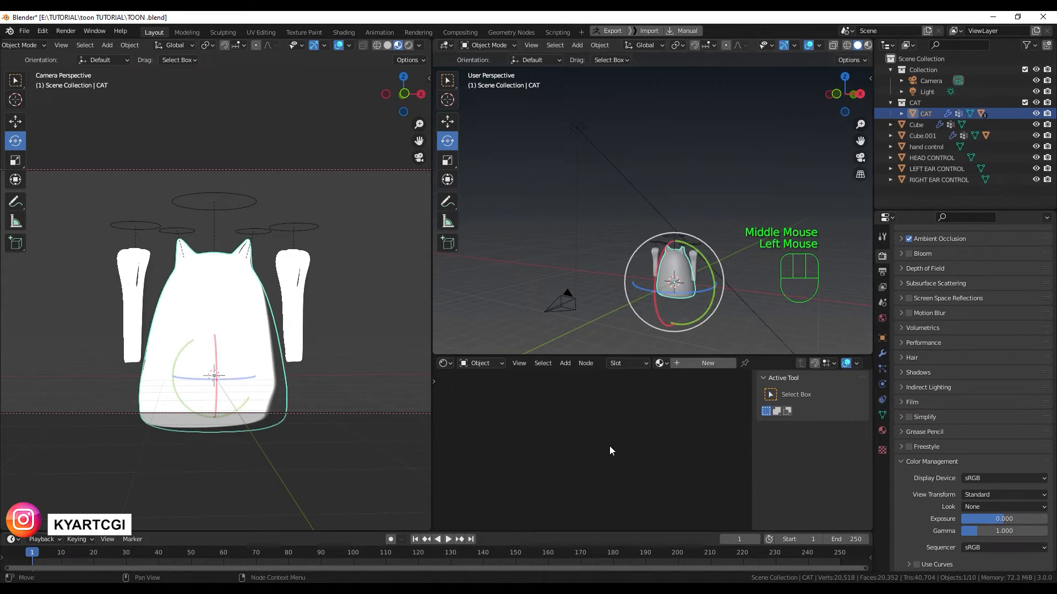
left_click(707, 364)
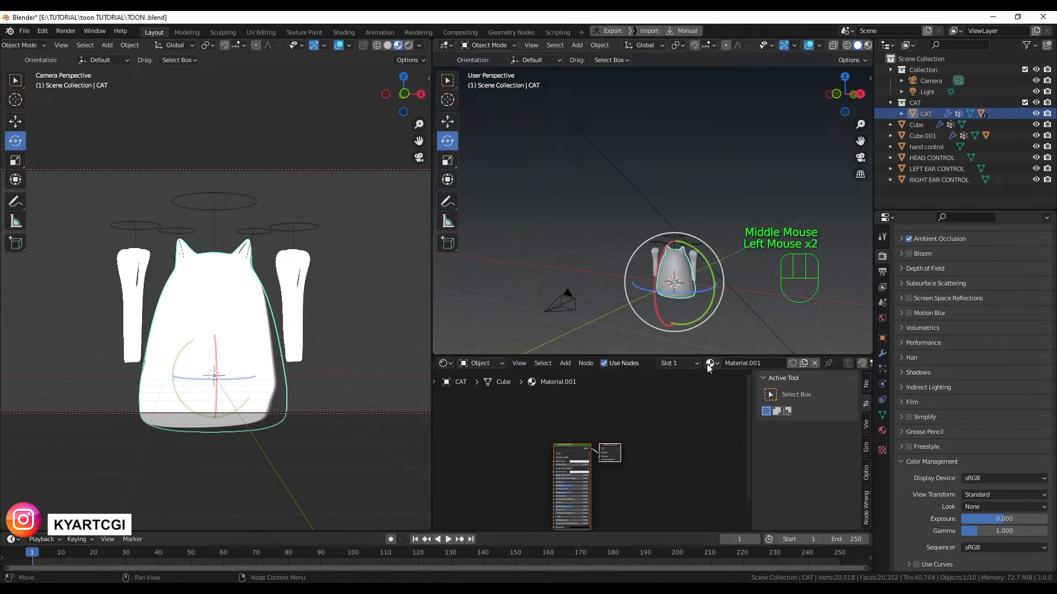
- Enlarge the Shader Editor, move the Material Output node away from the Principled BSDF, and hide the editor's sidebar
middle_click_drag(615, 482, 570, 429, "shift")
left_click_drag(633, 356, 633, 158)
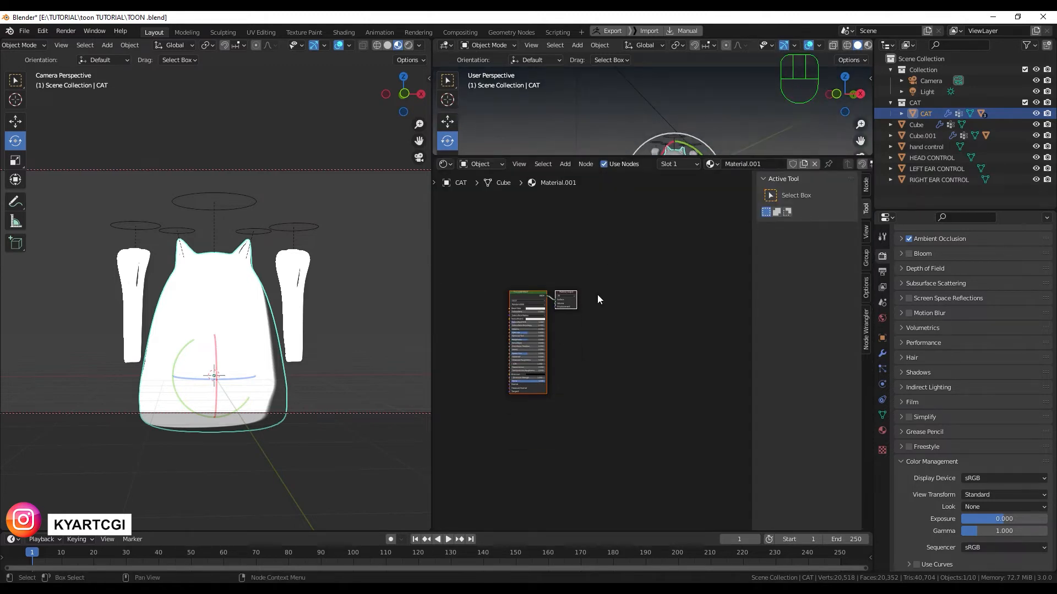
scroll(597, 295, "up", 5)
middle_click_drag(540, 319, 591, 366)
left_click(585, 255)
left_click_drag(577, 256, 673, 256)
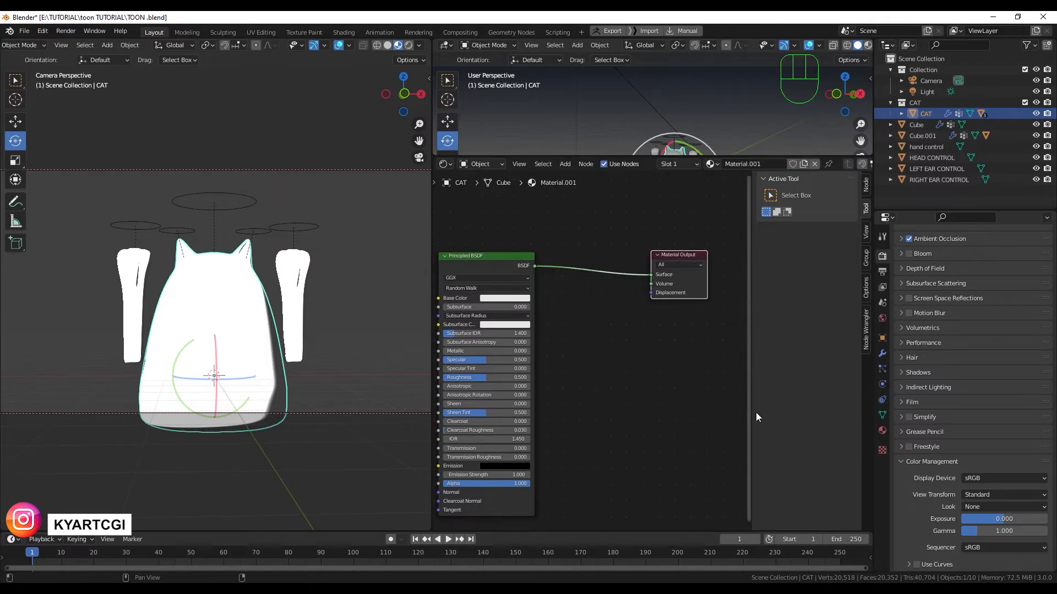
key("n")
- Insert a Shader to RGB node between the Principled BSDF and Material Output, and move the output farther away
key("shift+a")
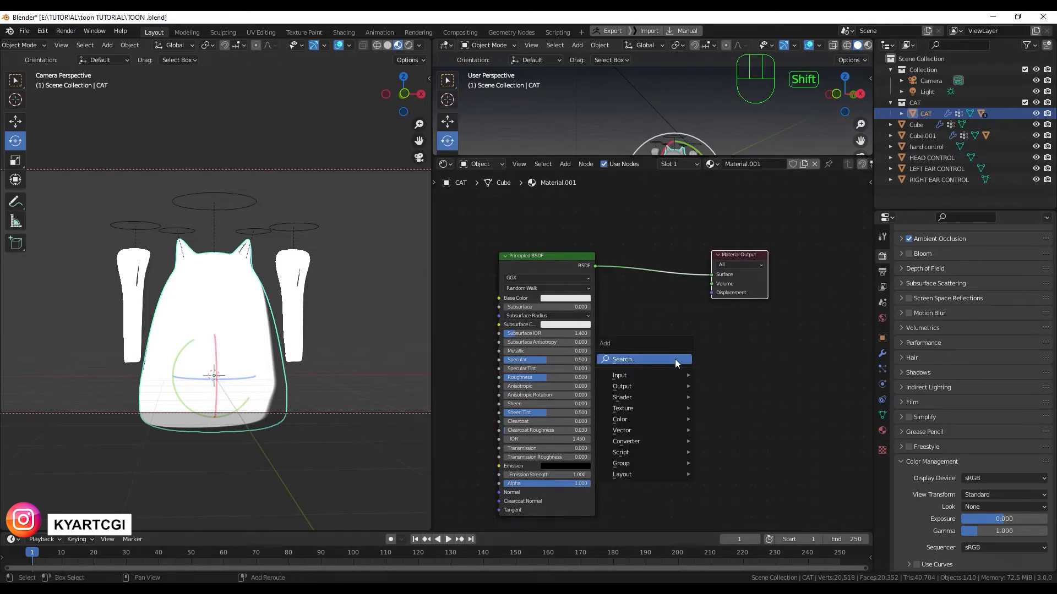
type("SHADER")
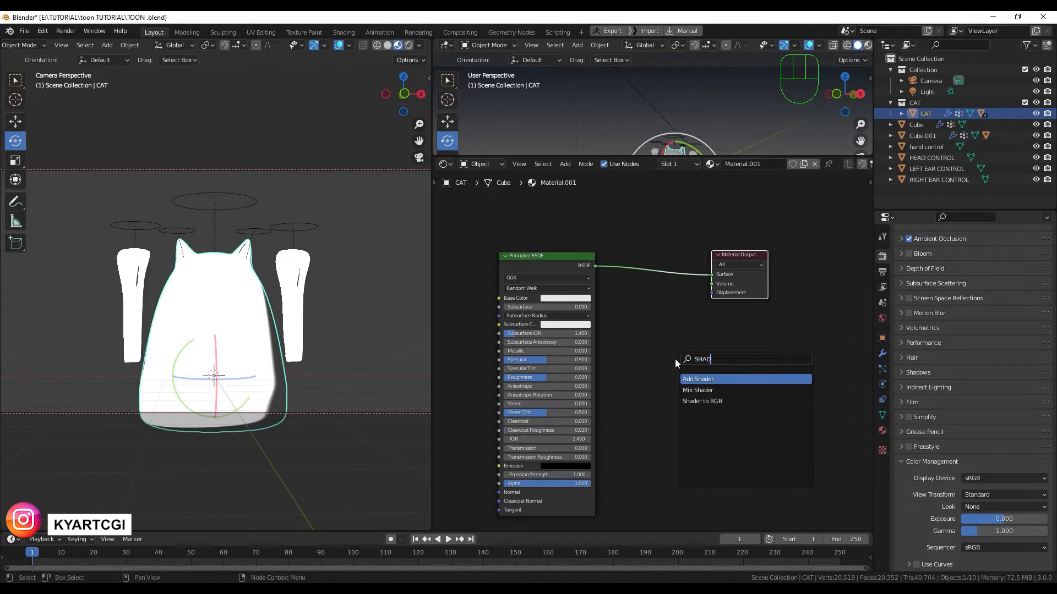
left_click(701, 401)
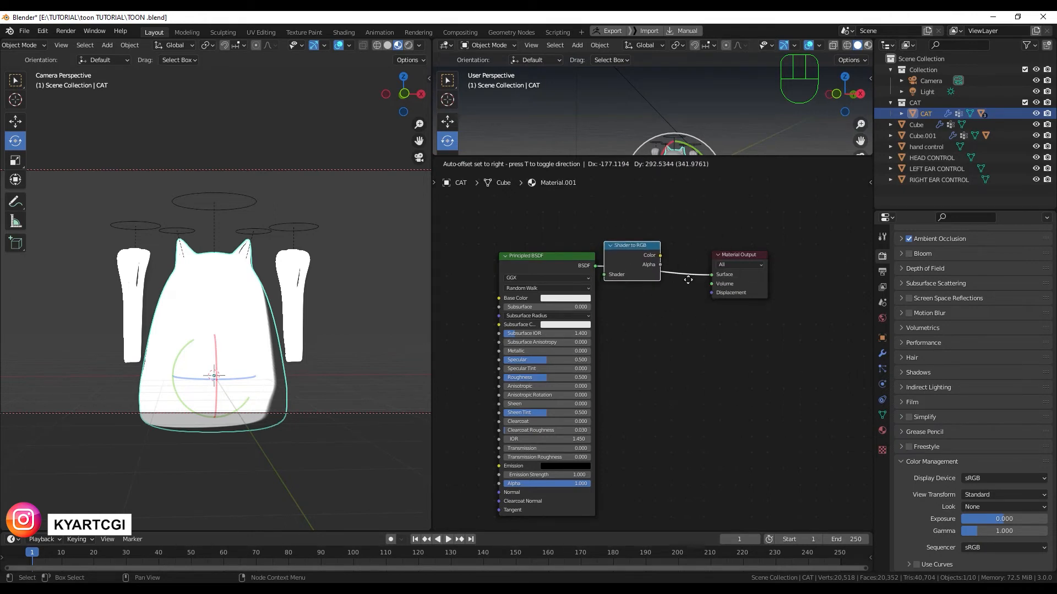
left_click(641, 297)
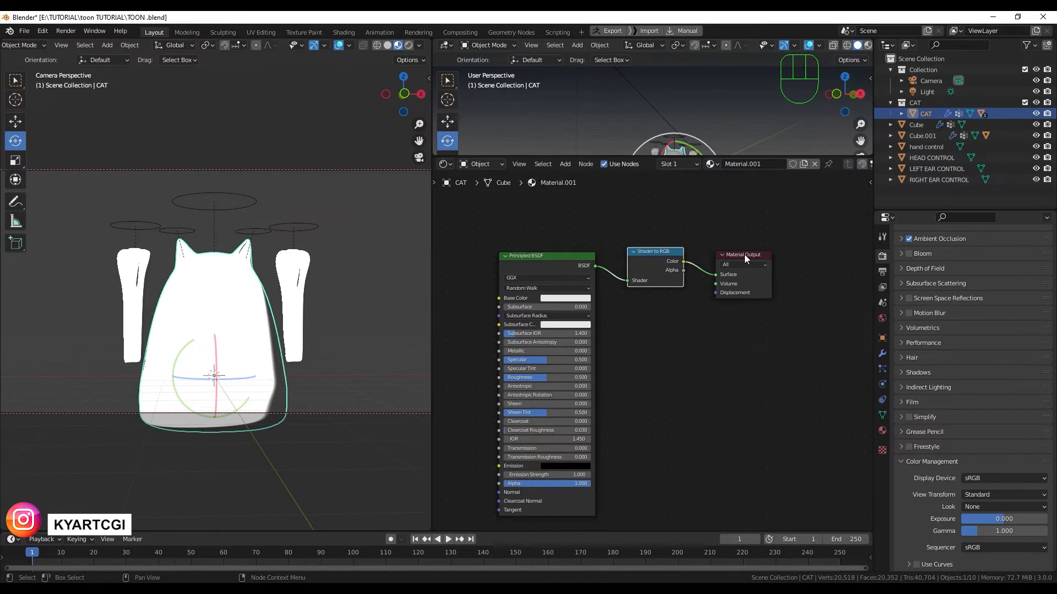
left_click_drag(744, 255, 818, 247)
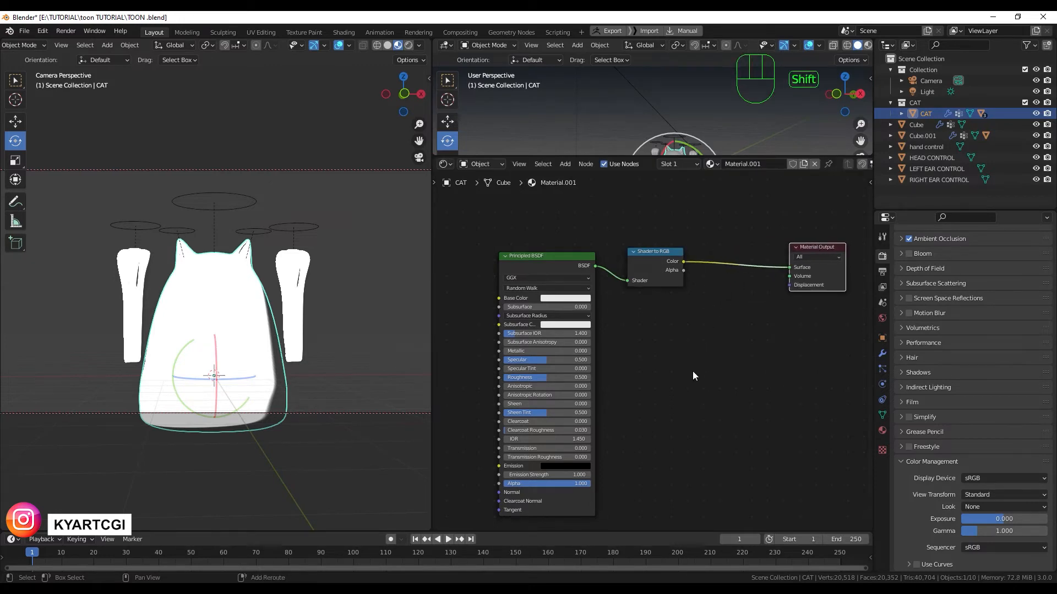
- Insert a ColorRamp node on the link between Shader to RGB and Material Output
key("shift+a")
type("colo")
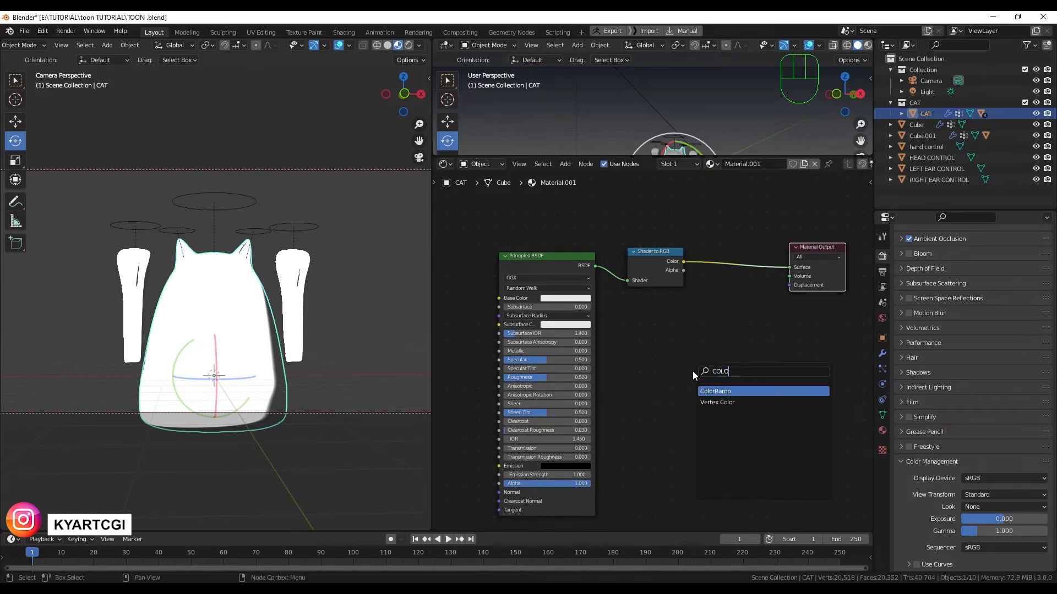
left_click(708, 389)
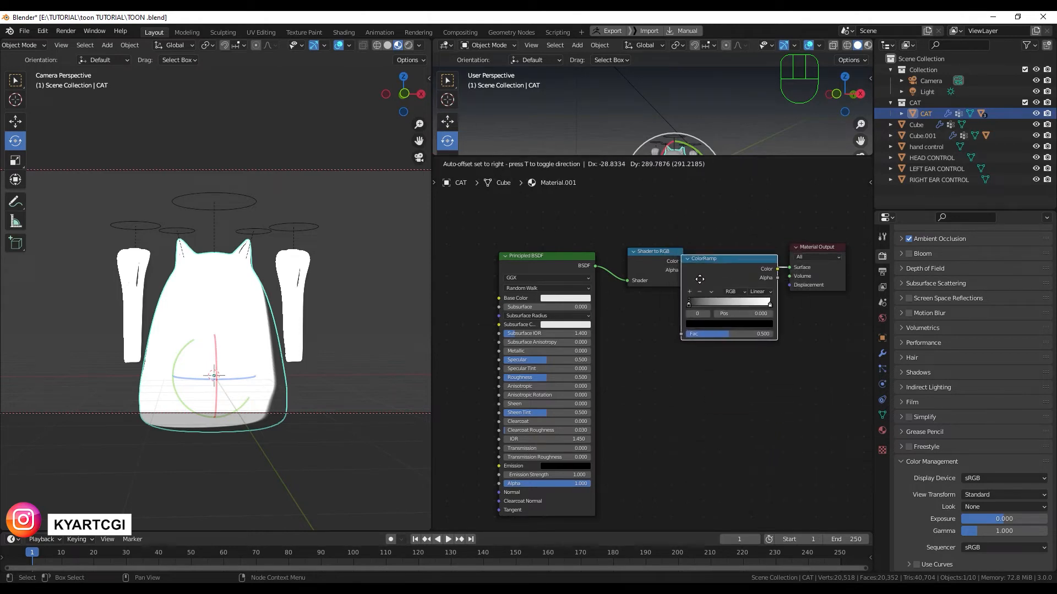
left_click(734, 267)
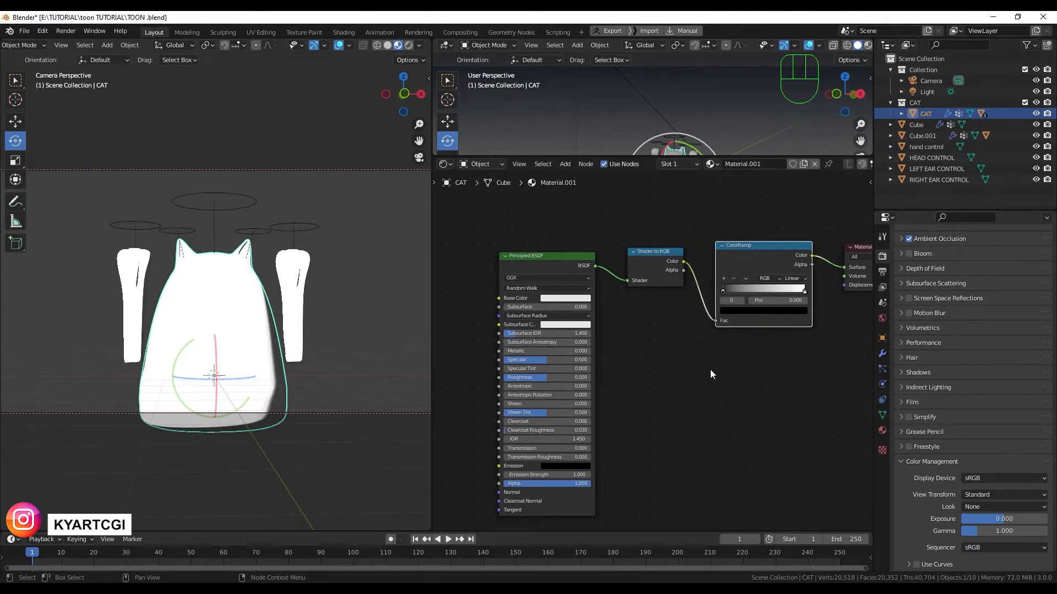
- Try Constant interpolation on the ColorRamp and switch it to Ease
middle_click_drag(691, 367, 582, 387)
scroll(643, 357, "up", 5)
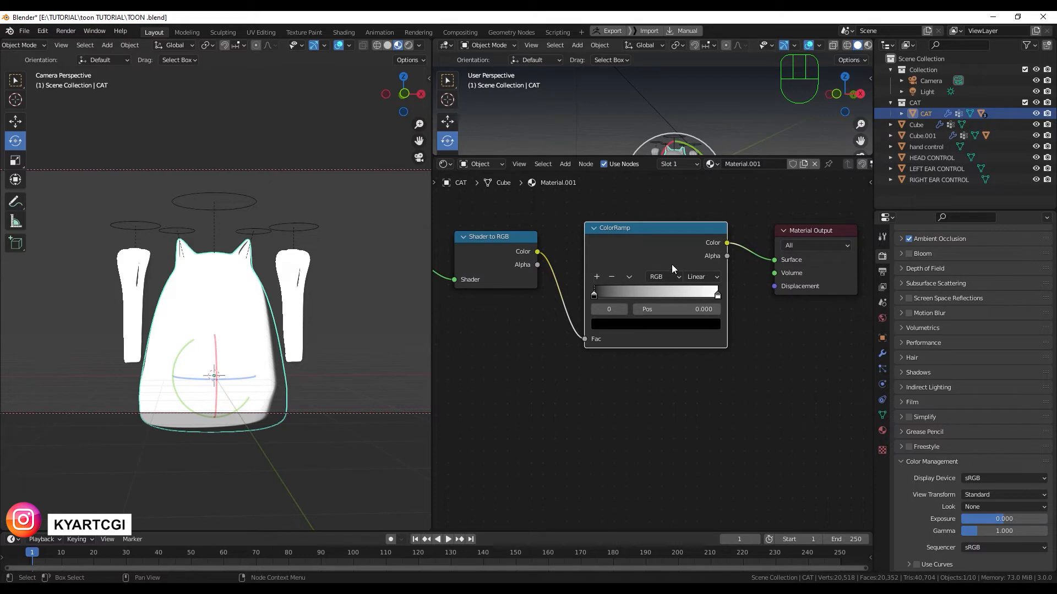
left_click(706, 277)
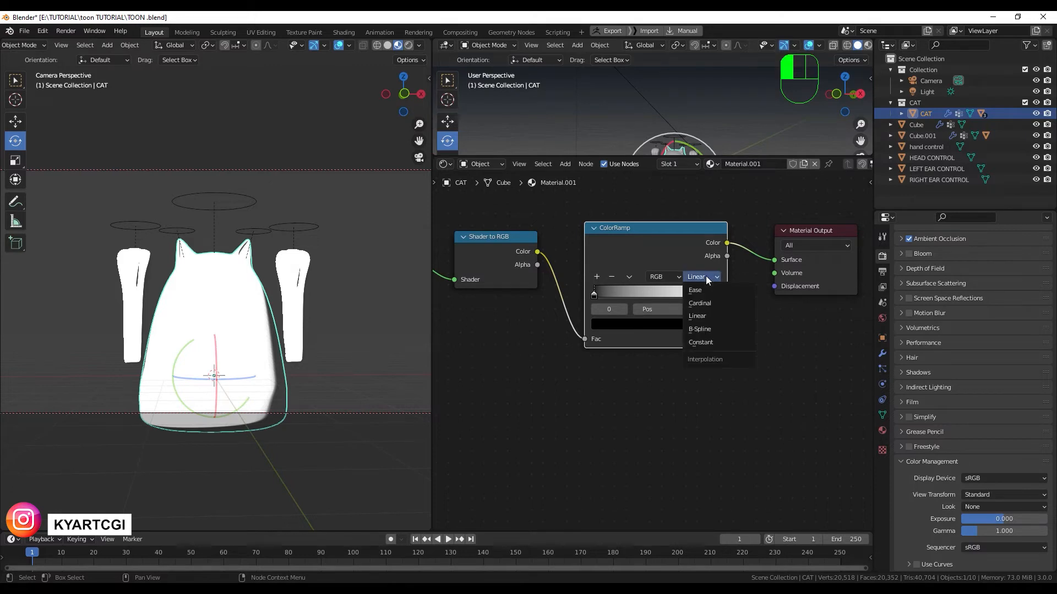
left_click(710, 343)
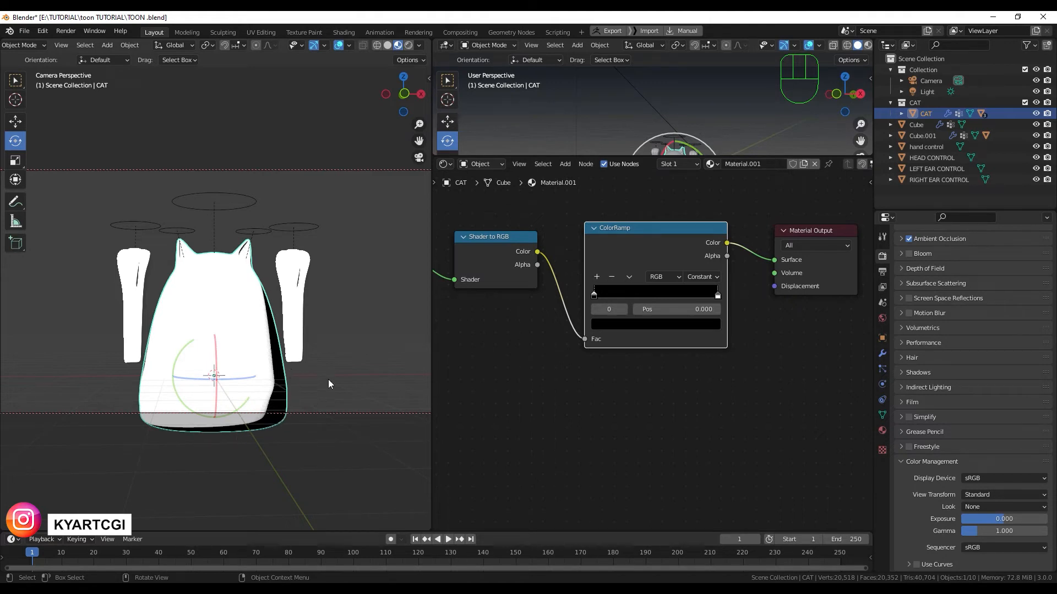
left_click(713, 276)
left_click(709, 289)
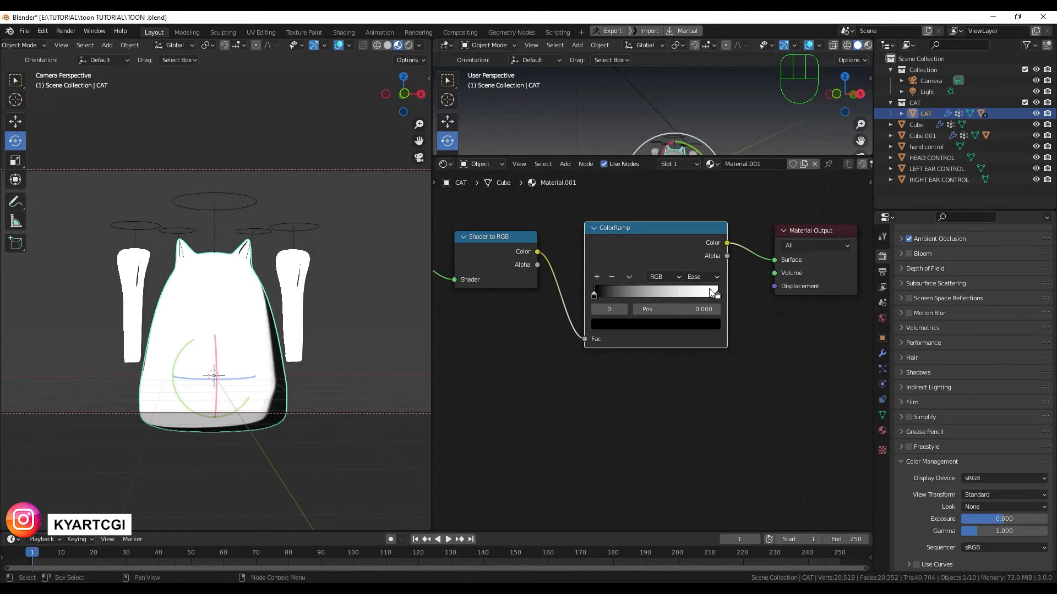
- Set the ColorRamp interpolation to Constant
mouse_move(717, 296)
left_mouse_down()
mouse_move(632, 295)
mouse_move(740, 290)
left_mouse_up()
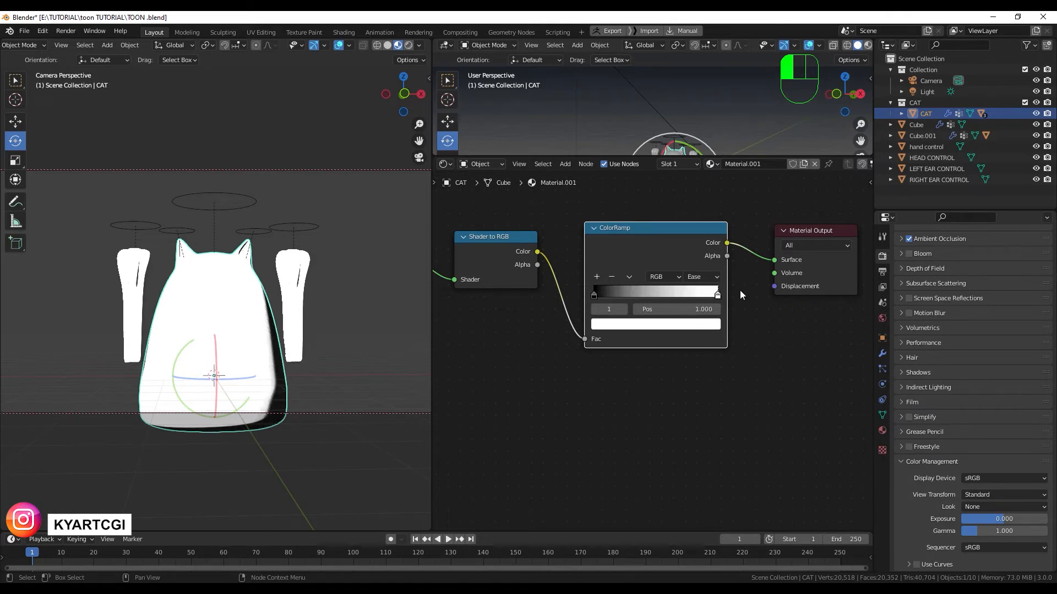
left_click(710, 277)
left_click(713, 343)
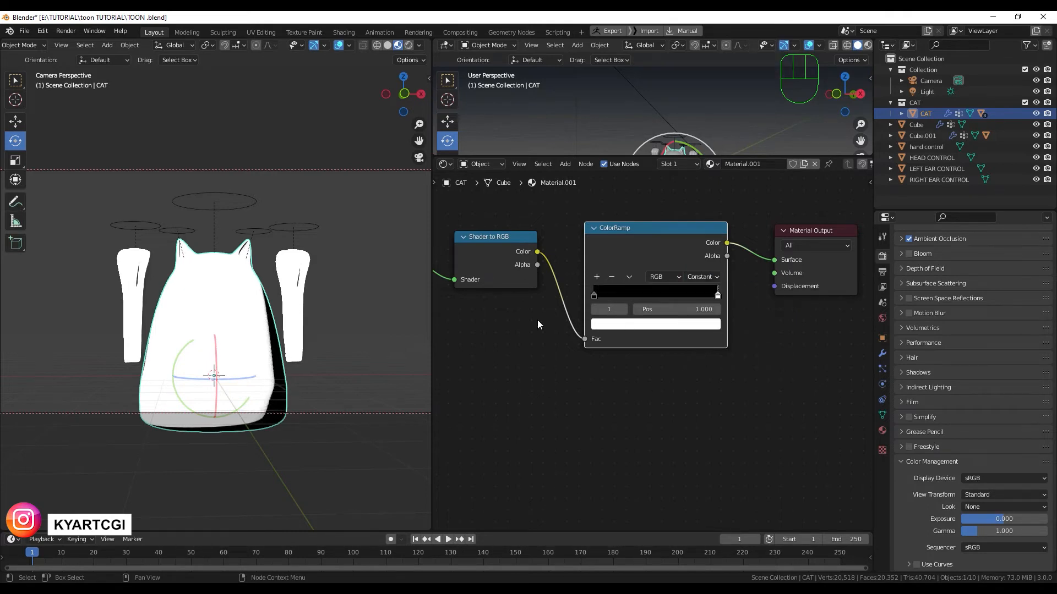
- Set the ColorRamp's white end stop to light orange FFC46A and copy its hex value
scroll(608, 422, "down", 5)
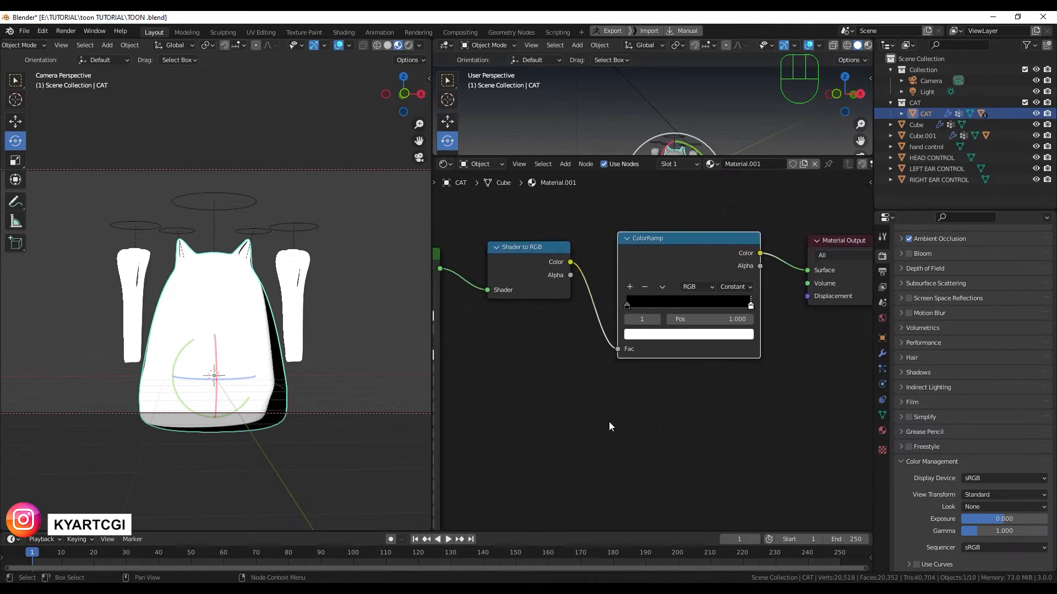
scroll(609, 421, "up", 4)
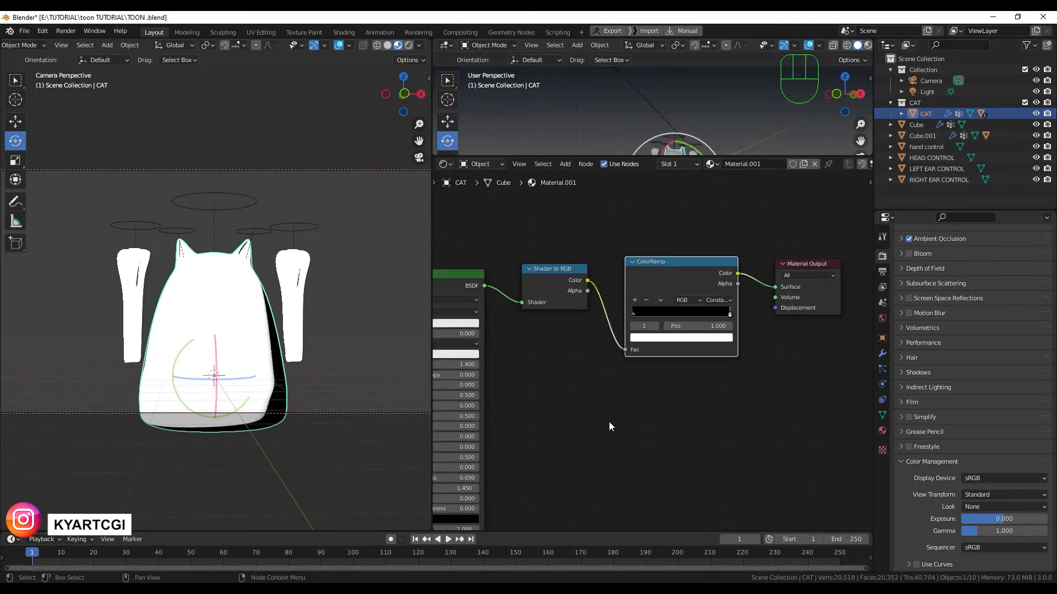
scroll(543, 396, "up", 4)
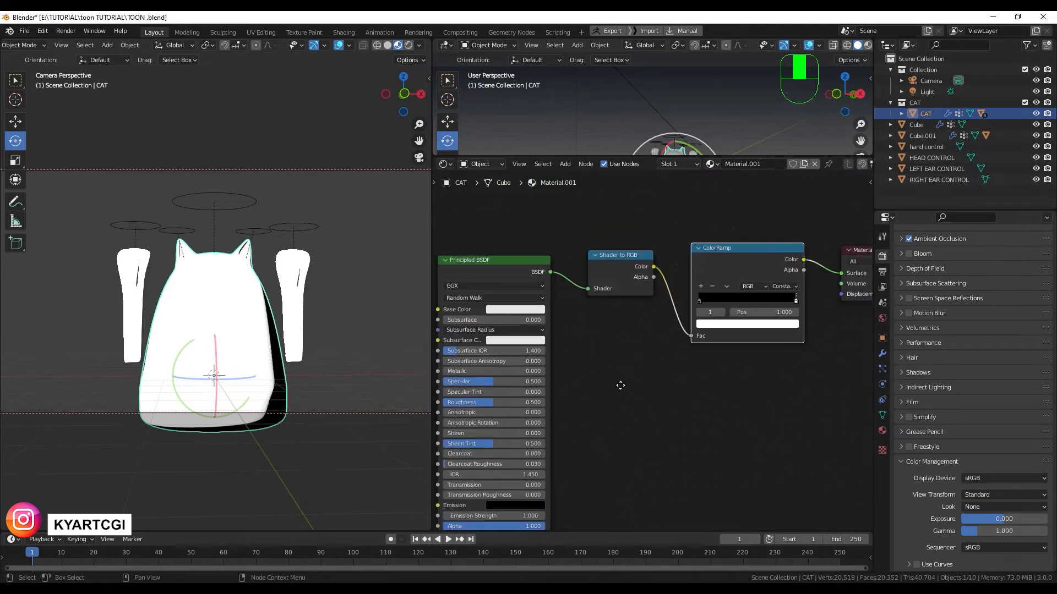
middle_click_drag(651, 370, 499, 390)
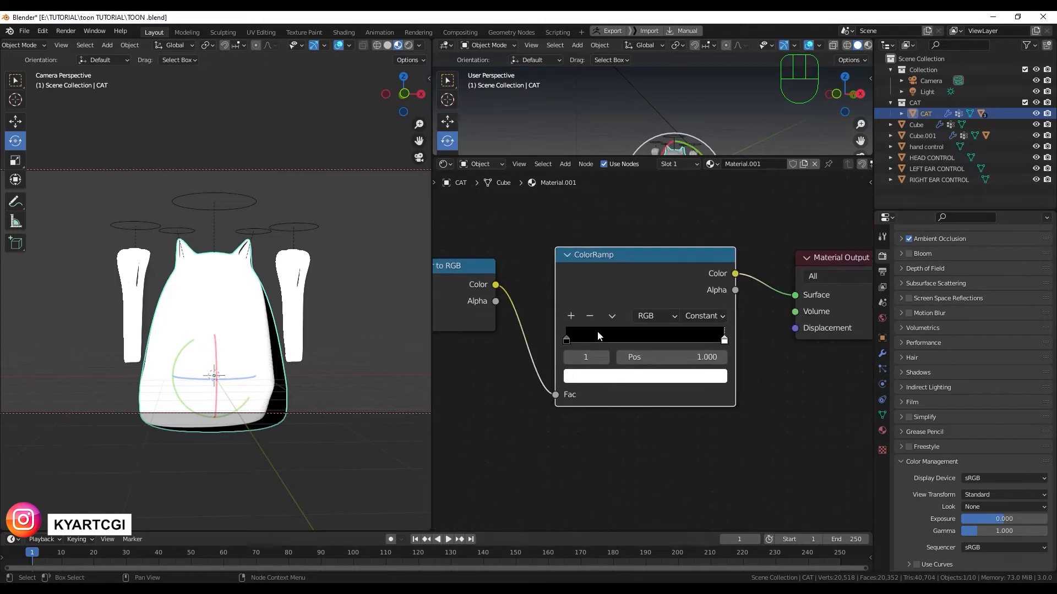
left_click(567, 341)
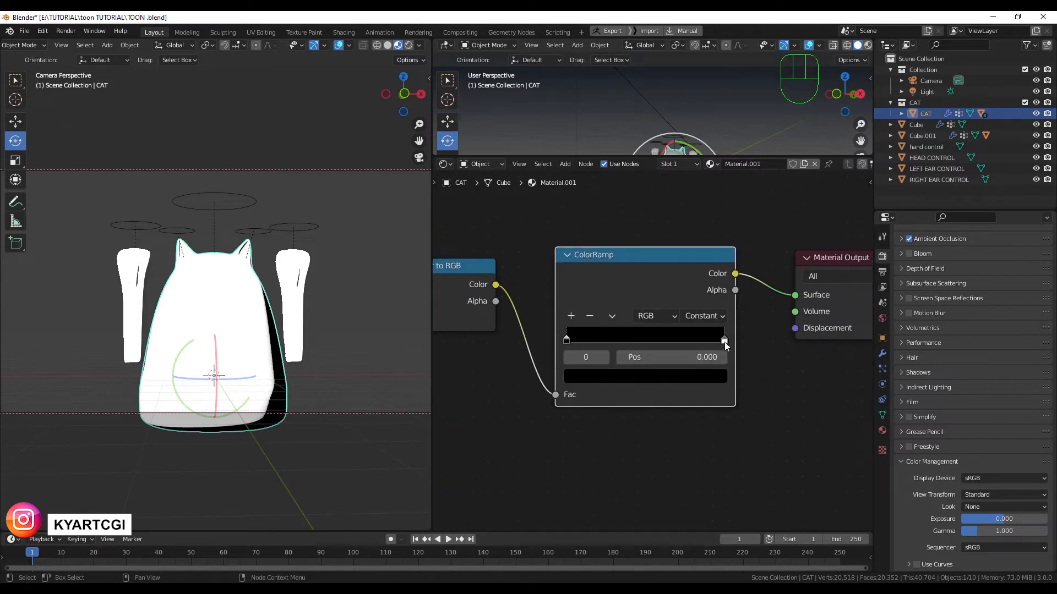
left_click(724, 340)
left_click(700, 379)
left_click_drag(629, 244, 608, 241)
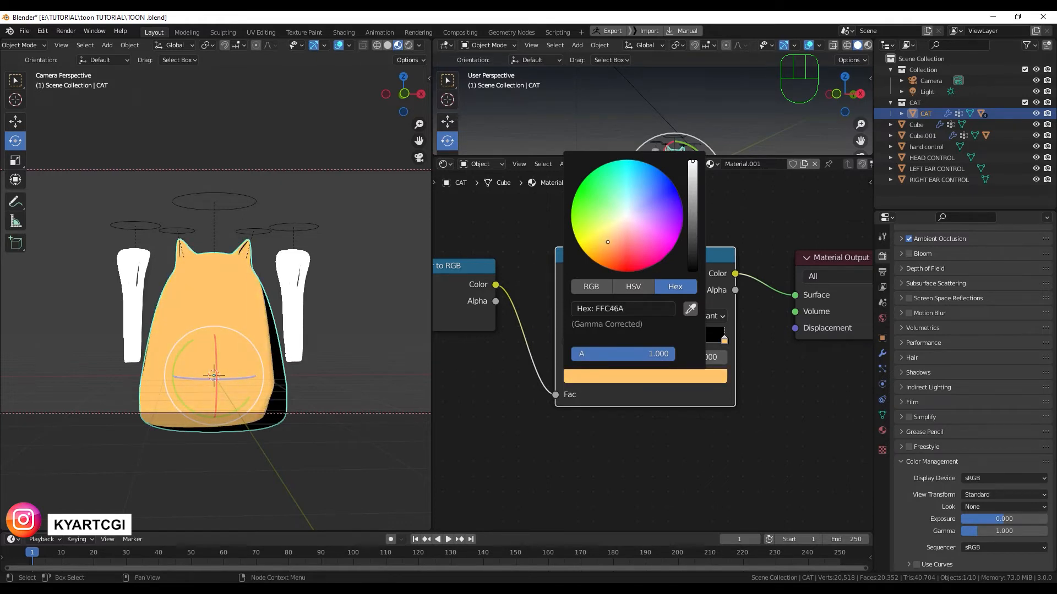
left_click(640, 309)
key("ctrl+c")
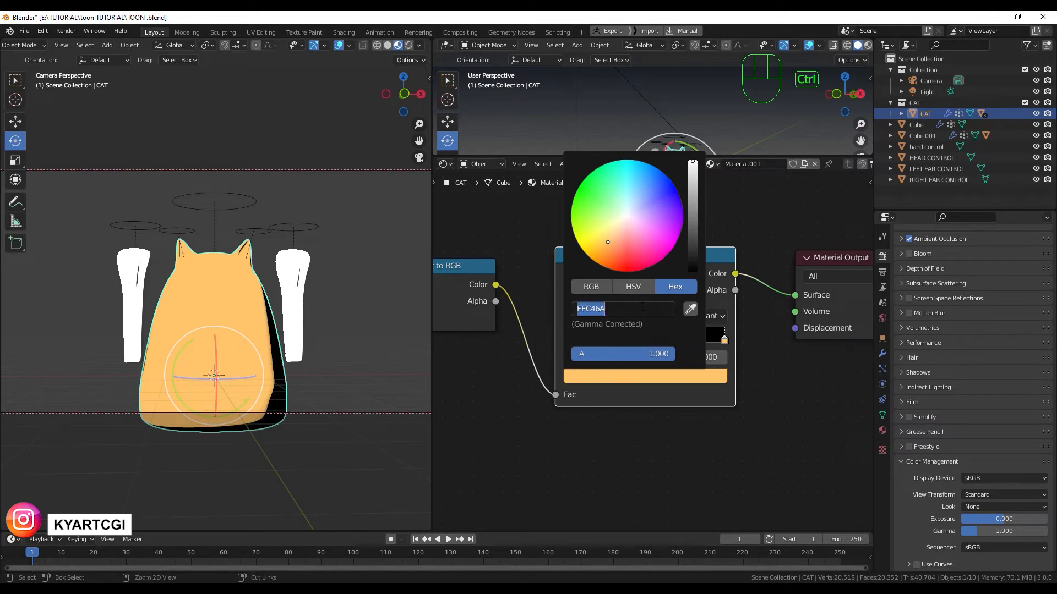
left_click(734, 400)
left_click(694, 405)
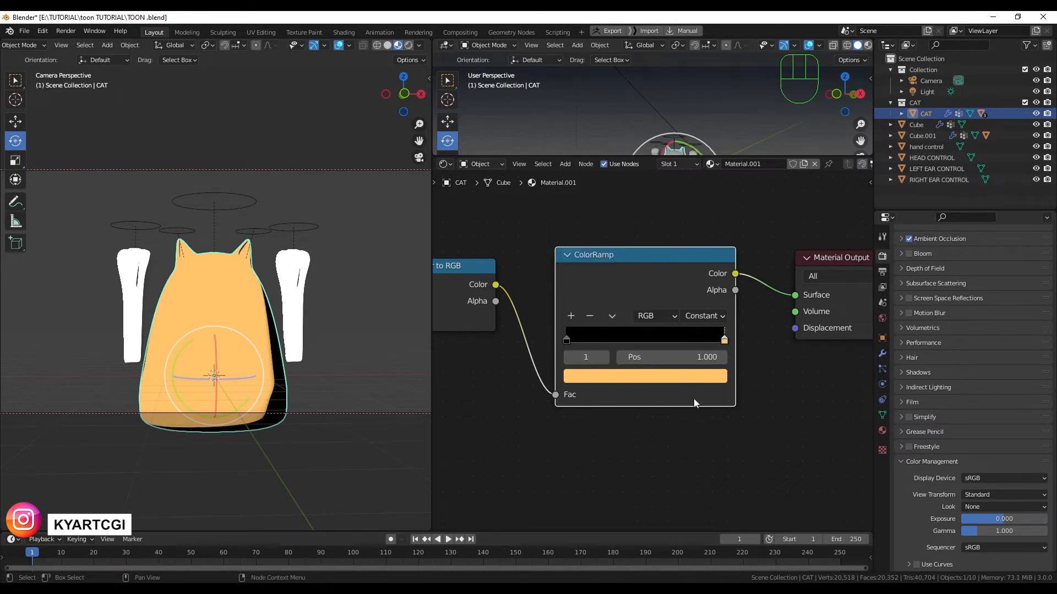
- Paste the copied FFC46A into the ColorRamp's black stop, and darken it to brown AE7F4A
left_click(567, 341)
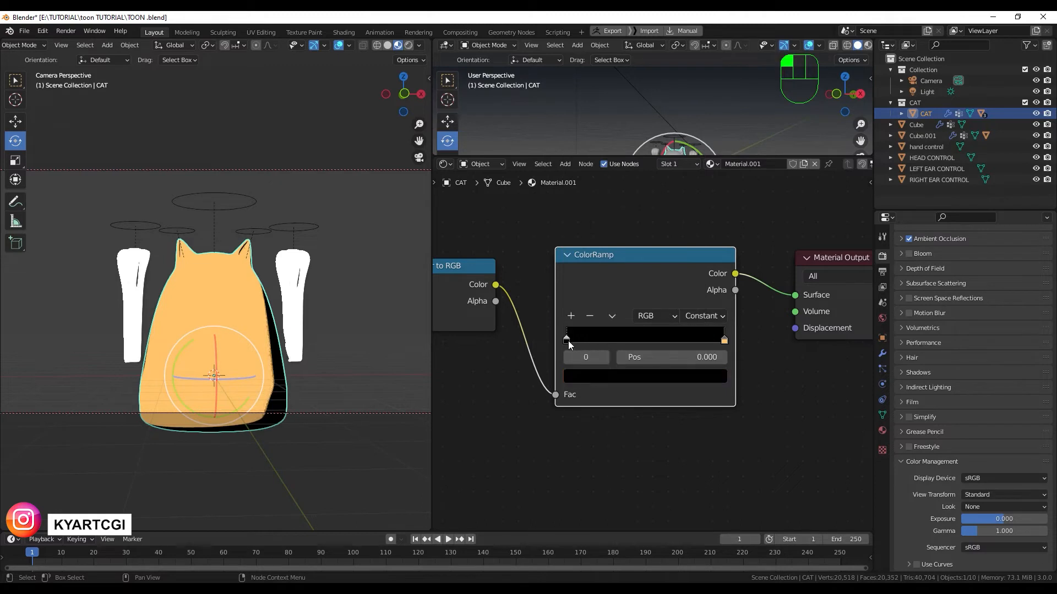
left_click(684, 375)
left_click(657, 313)
key("ctrl+v")
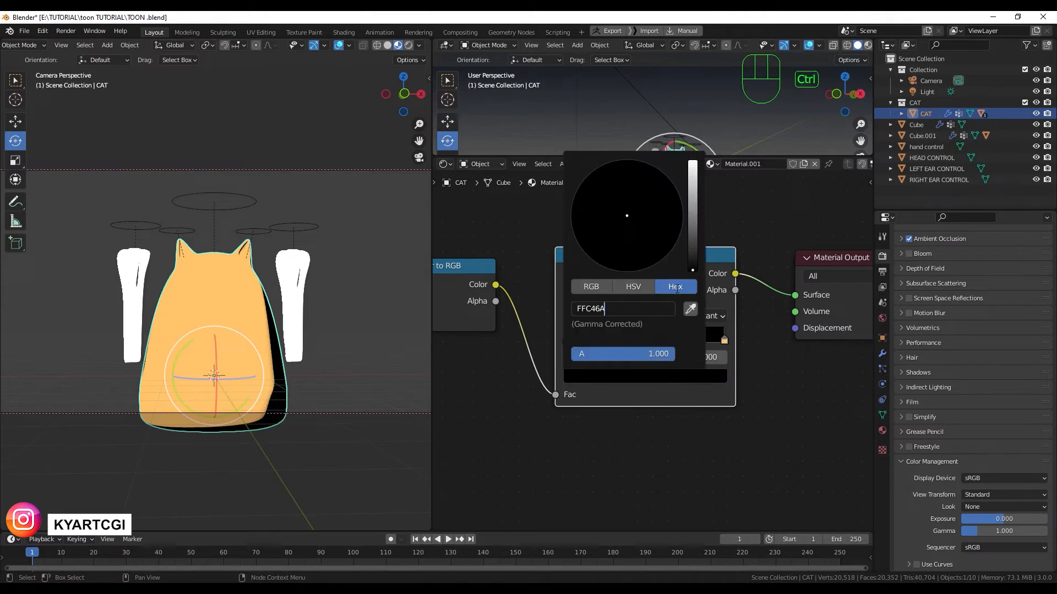
key("Return")
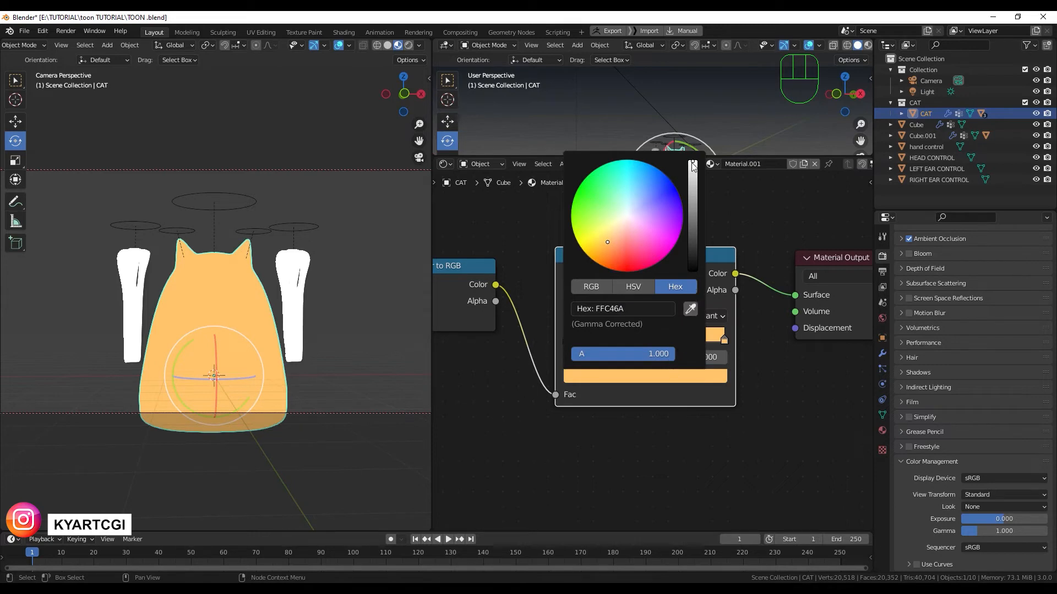
left_click_drag(693, 166, 693, 196)
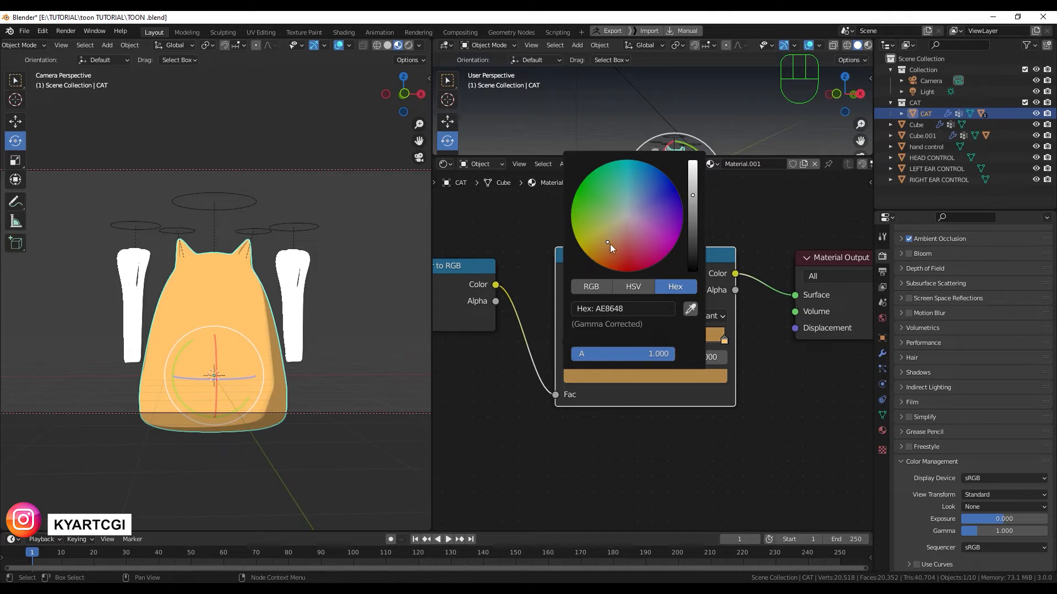
left_click_drag(610, 245, 609, 246)
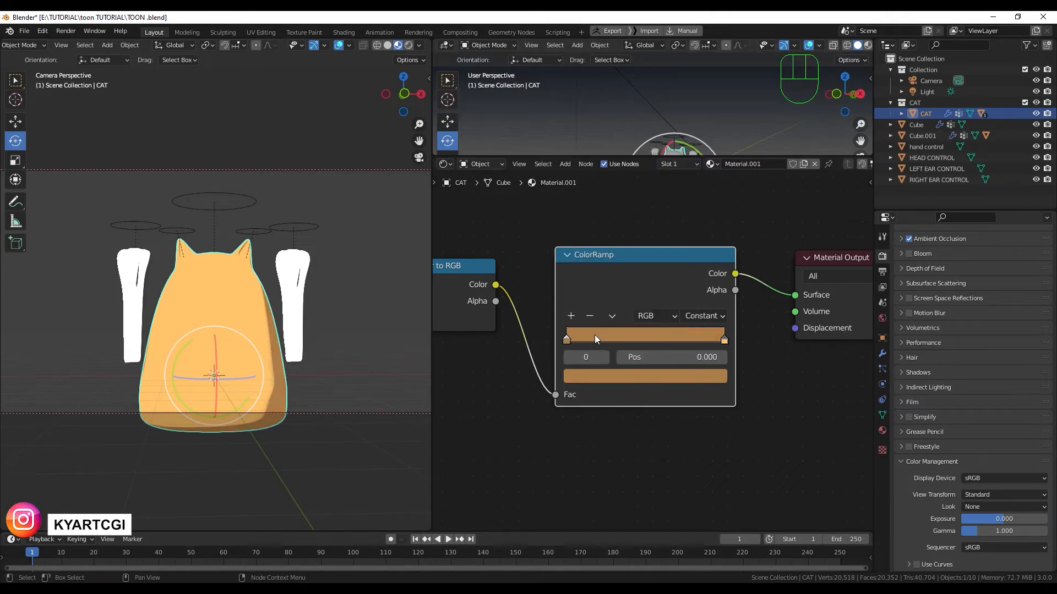
- Move the ColorRamp's light orange stop to position 0.786, keeping the brown stop at 0
left_click_drag(724, 339, 692, 339)
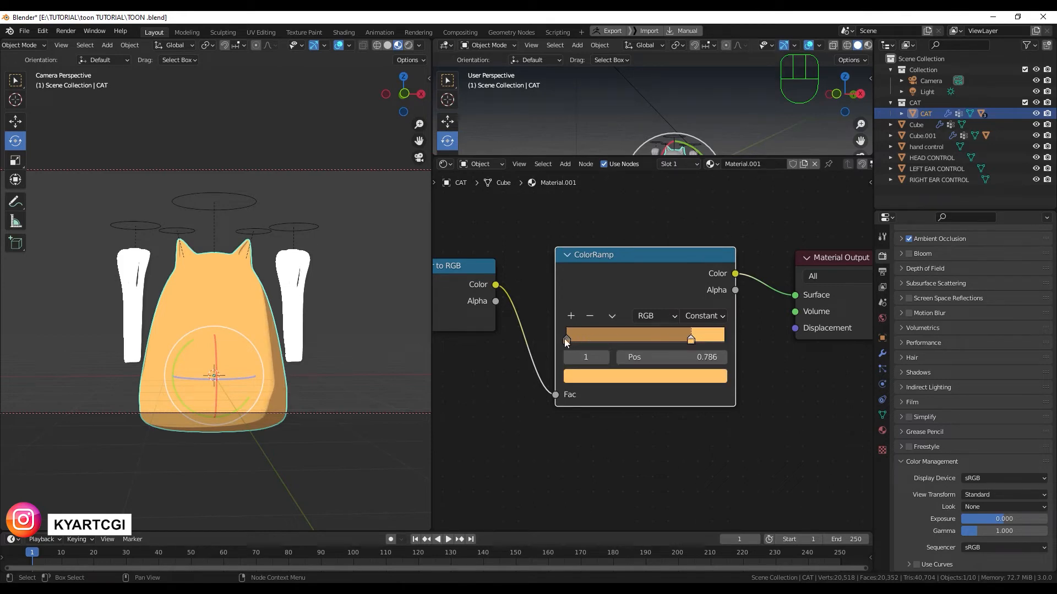
mouse_move(577, 337)
left_mouse_down()
mouse_move(693, 342)
mouse_move(564, 345)
left_mouse_up()
scroll(692, 204, "down", 2)
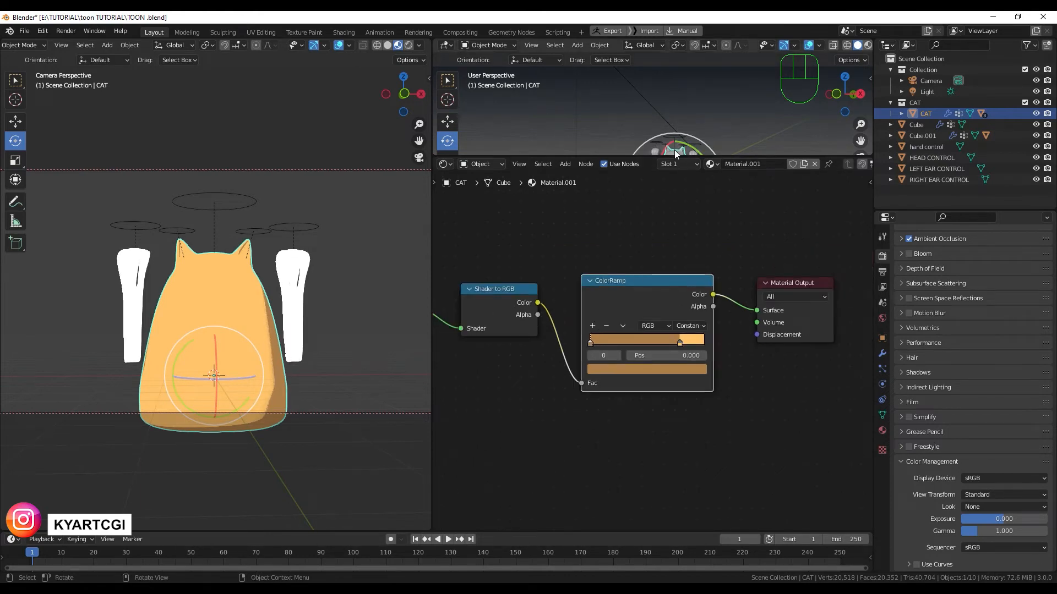
- Enlarge the upper 3D viewport and, in front view, move the sun light higher and farther toward negative X, aiming it at the cat
left_click_drag(671, 159, 681, 357)
scroll(676, 179, "down", 2)
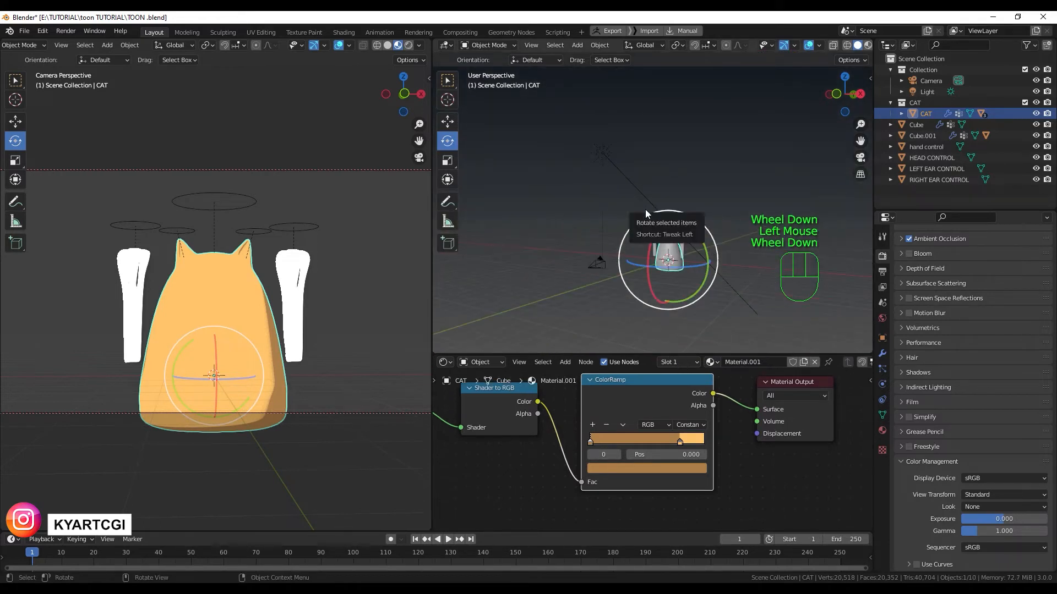
key("KP_1")
left_click(630, 158)
key("g")
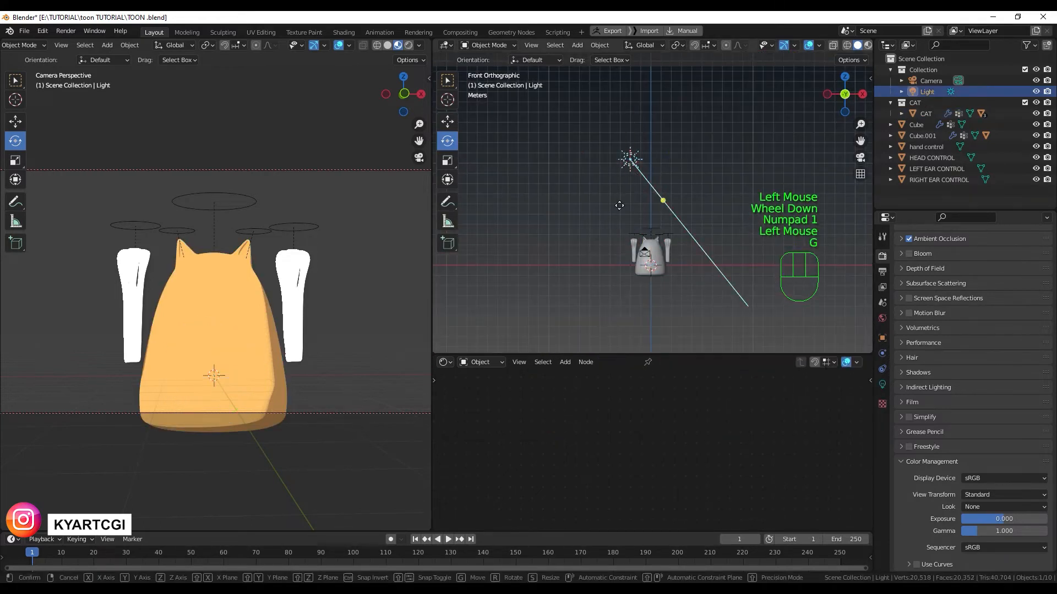
left_click(572, 164)
mouse_move(572, 164)
left_mouse_down()
mouse_move(611, 187)
mouse_move(572, 165)
mouse_move(580, 157)
mouse_move(588, 171)
mouse_move(597, 135)
mouse_move(582, 164)
left_mouse_up()
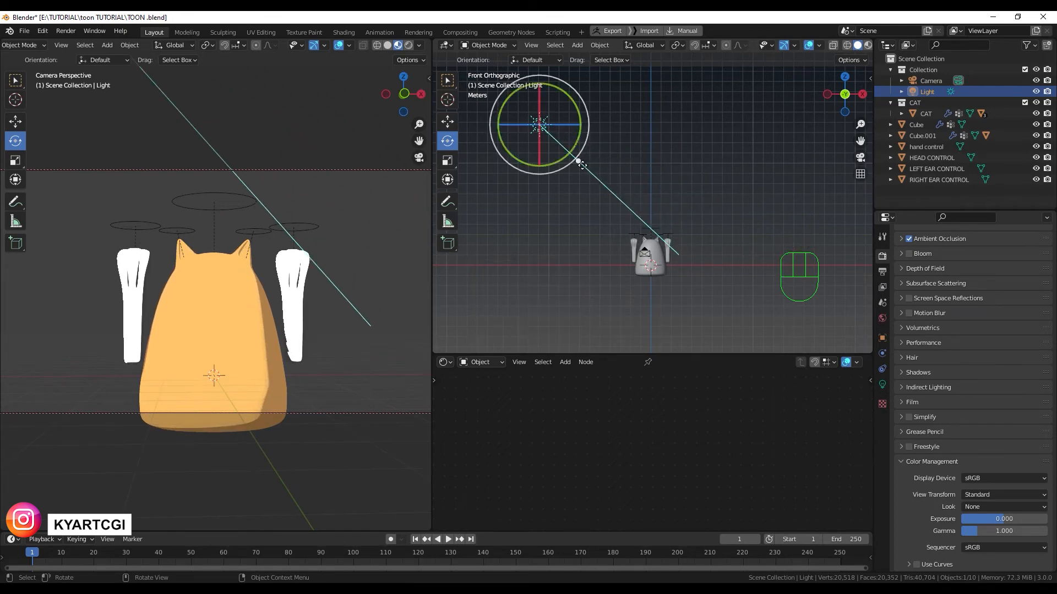
scroll(572, 257, "down", 1)
- Reselect the cat body, move the ColorRamp's light stop to about a third of the ramp, and set its color to FFD47A
left_click(661, 250)
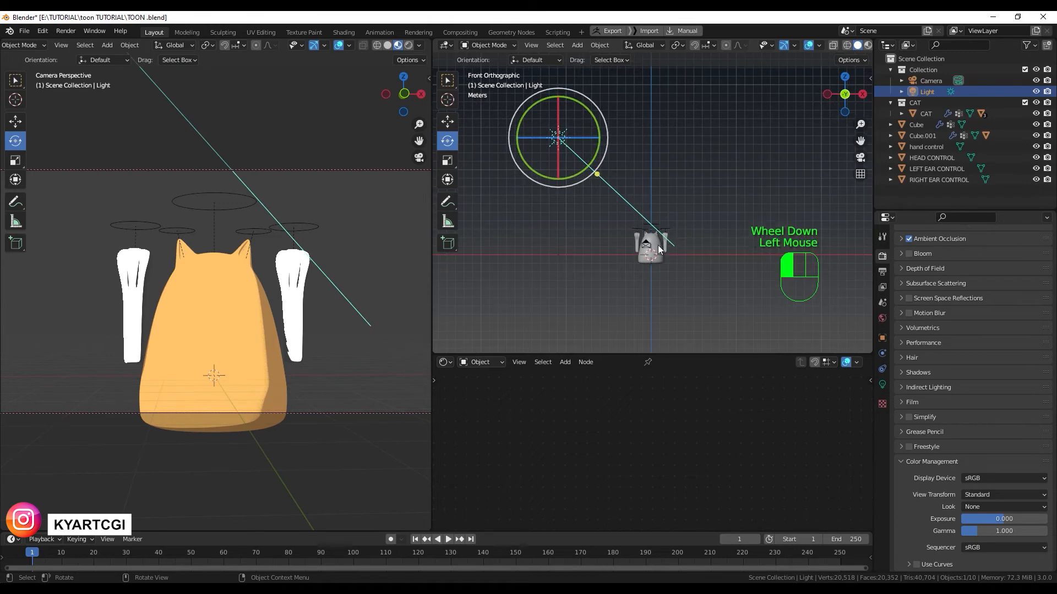
left_click(681, 444)
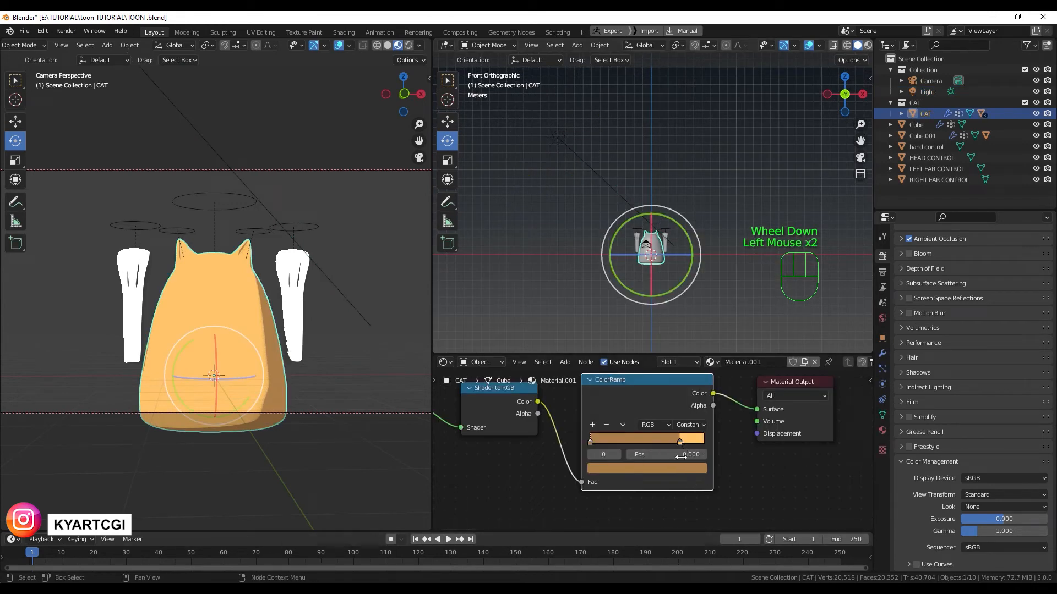
left_click_drag(682, 441, 628, 443)
left_click(654, 468)
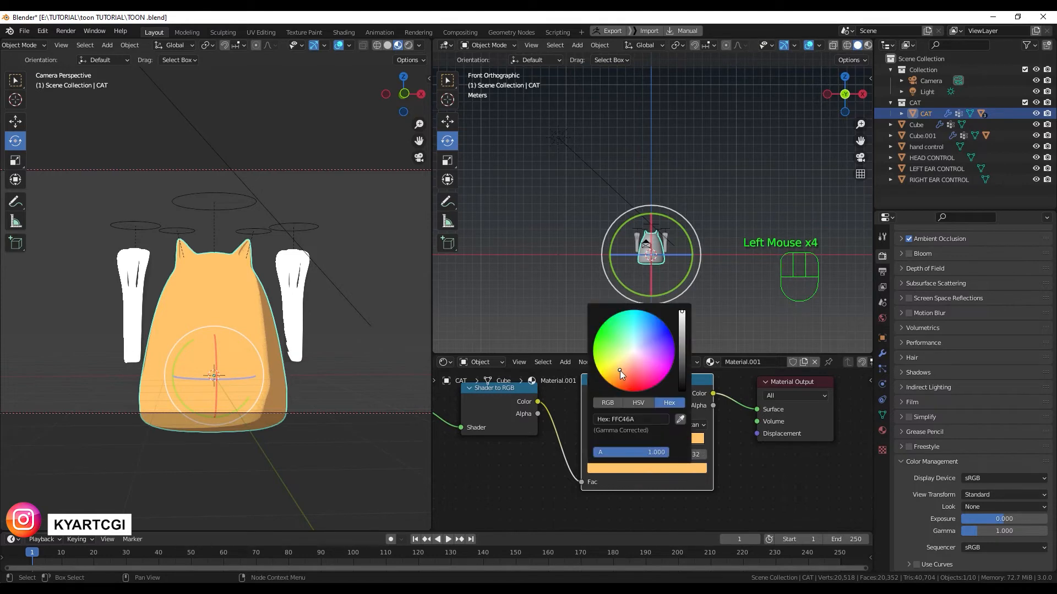
left_click_drag(619, 371, 619, 368)
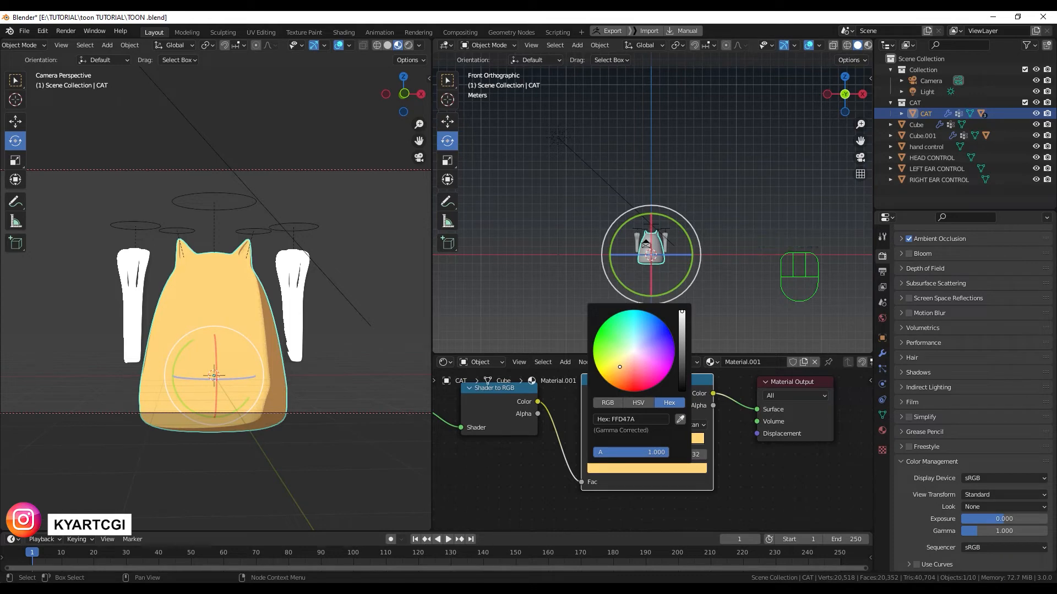
- Brighten the ColorRamp's brown shadow stop to a lighter orange
left_click(590, 442)
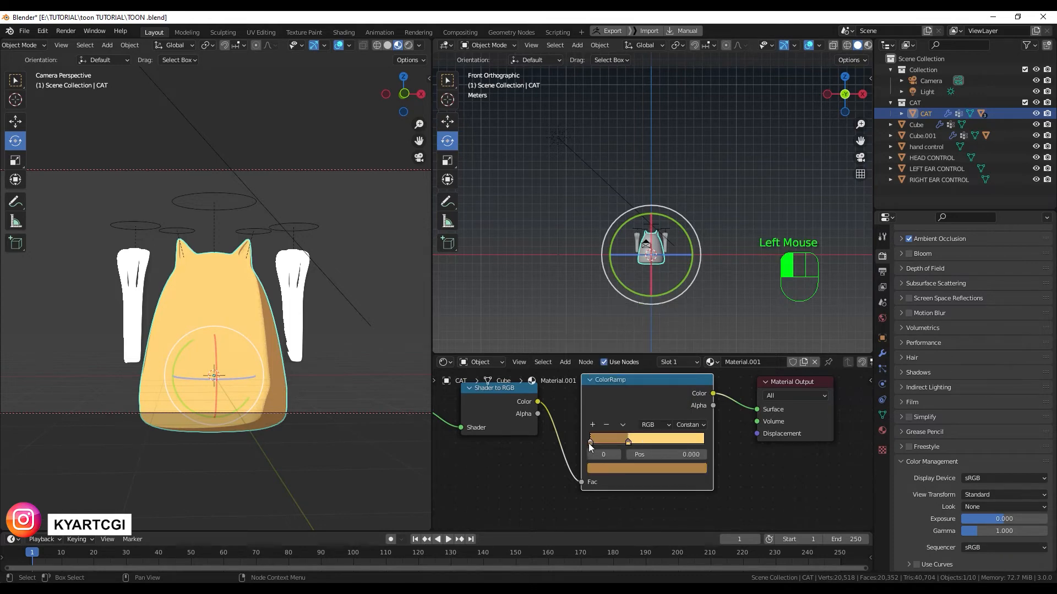
left_click(623, 468)
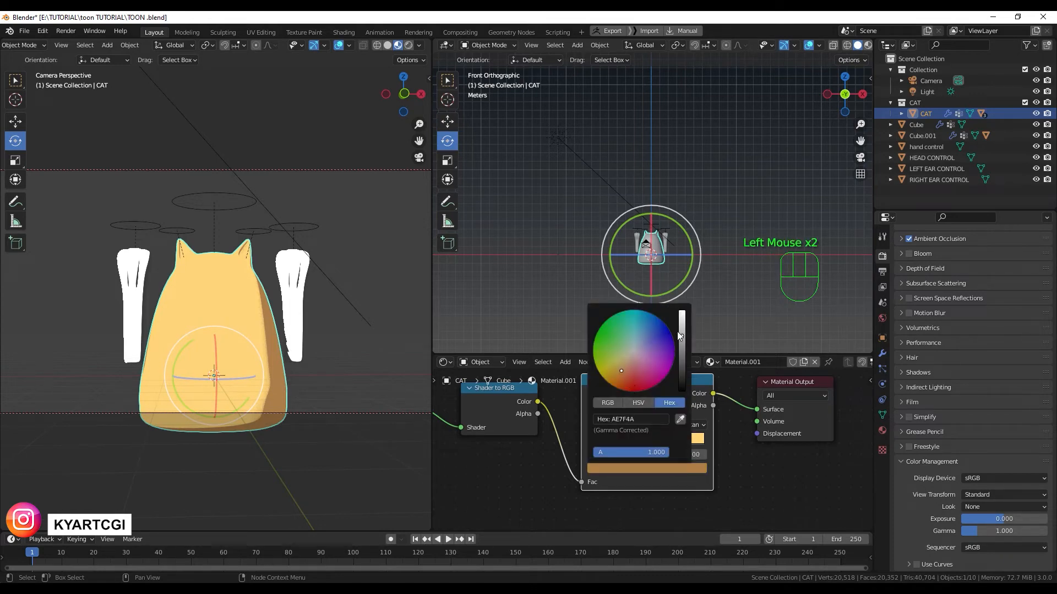
left_click_drag(680, 336, 682, 318)
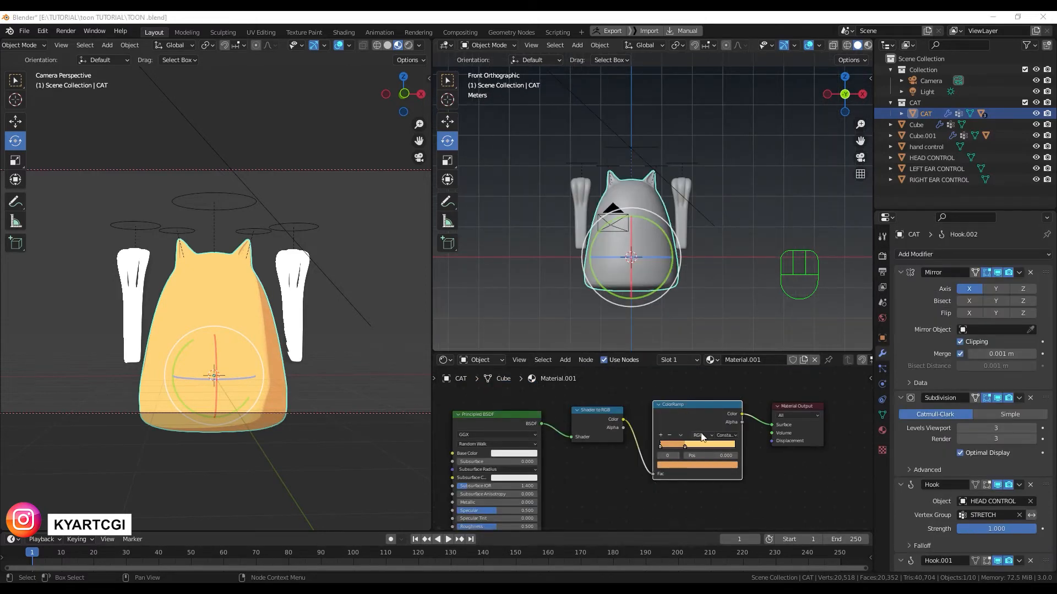
- Try a third ColorRamp stop at position 0.289 and delete it, leaving the light stop near the middle of the ramp
scroll(706, 449, "up", 5)
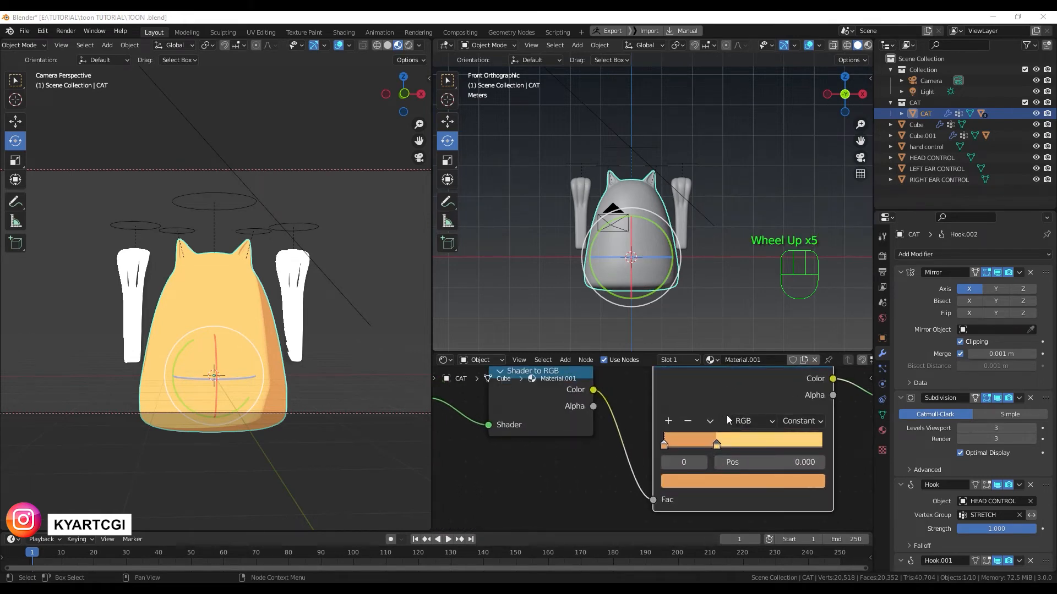
middle_click_drag(726, 415, 629, 460)
left_click(622, 412)
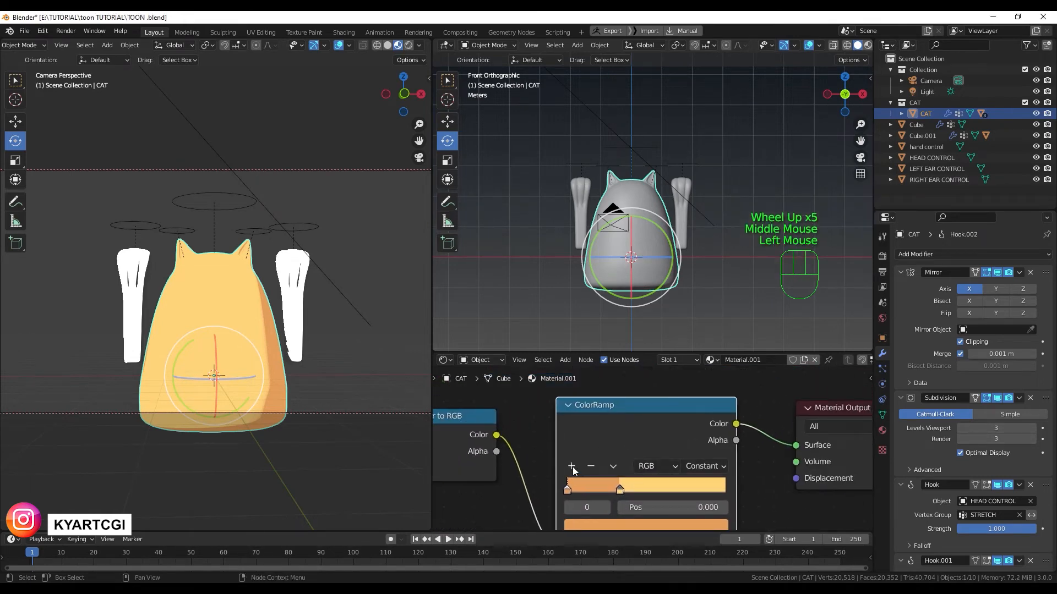
left_click(572, 467)
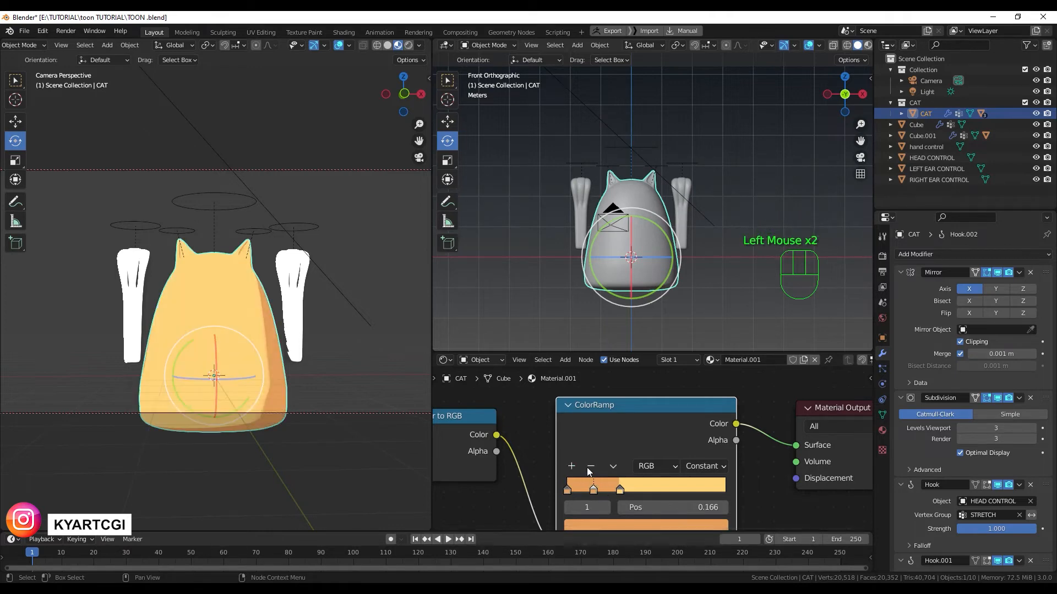
mouse_move(623, 491)
left_mouse_down()
mouse_move(657, 490)
mouse_move(604, 487)
mouse_move(615, 487)
left_mouse_up()
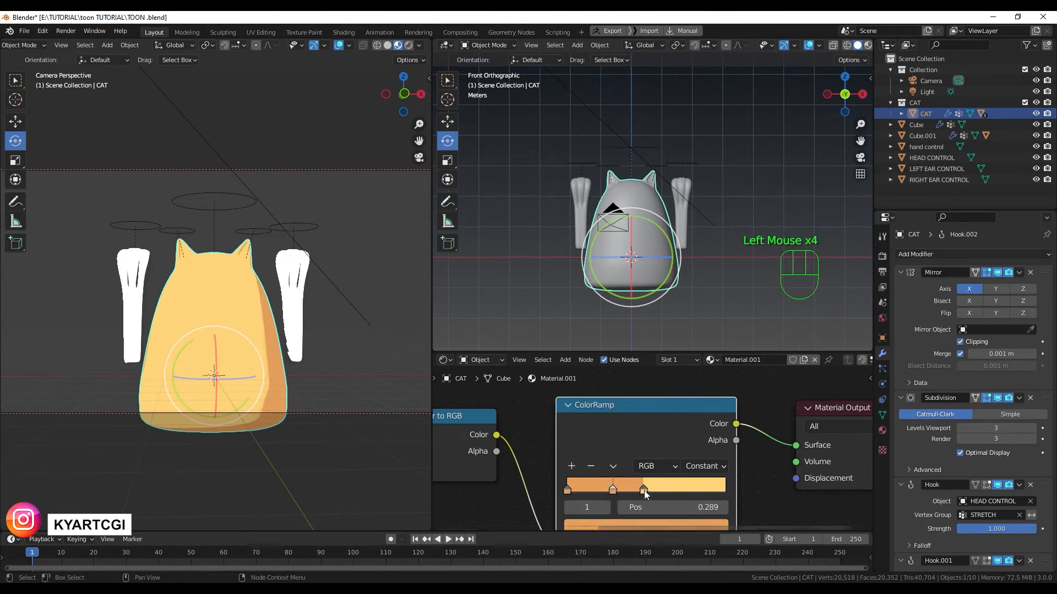
left_click(613, 490)
left_click(591, 466)
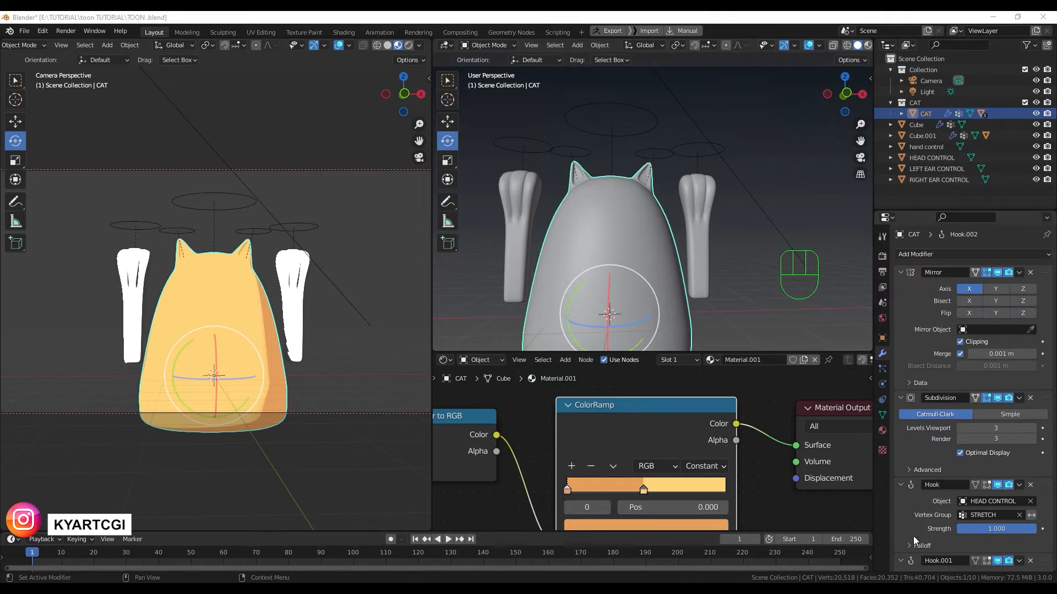
- Apply the cat body's Mirror modifier
left_click(1019, 272)
left_click(985, 281)
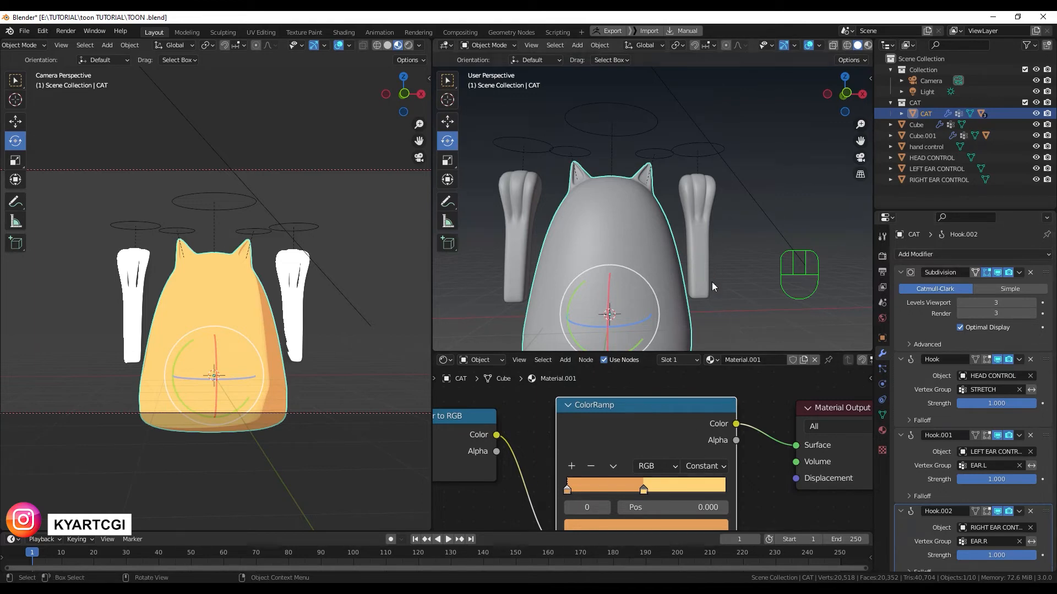
- Select the cat's hand object Cube.001 and create a new material for it
left_click(695, 243)
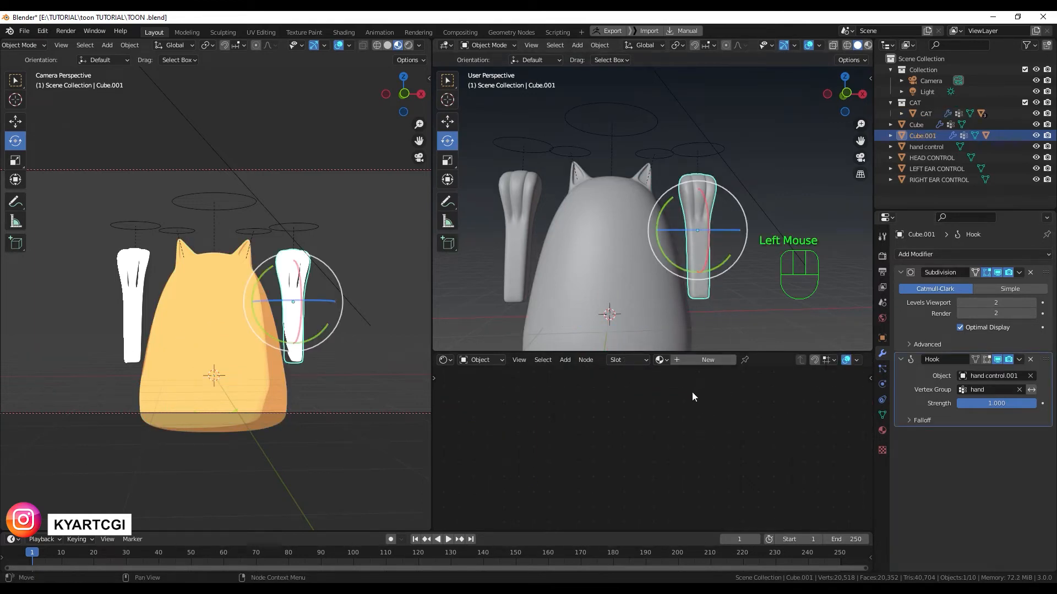
left_click(709, 361)
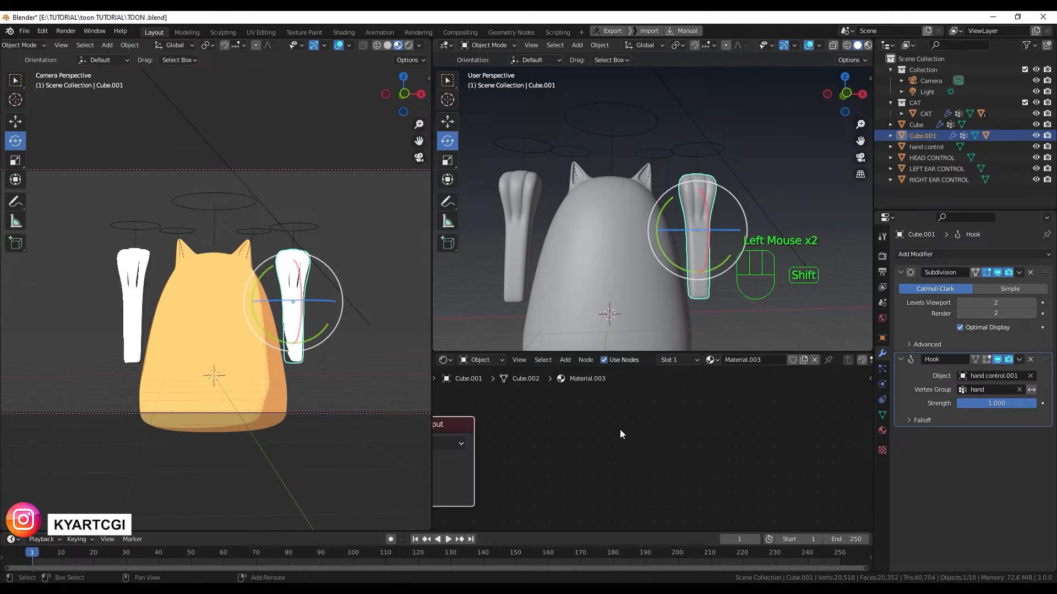
- Assign the existing toon material named Material to the hand object Cube.001
middle_click_drag(620, 429, 691, 427, "shift")
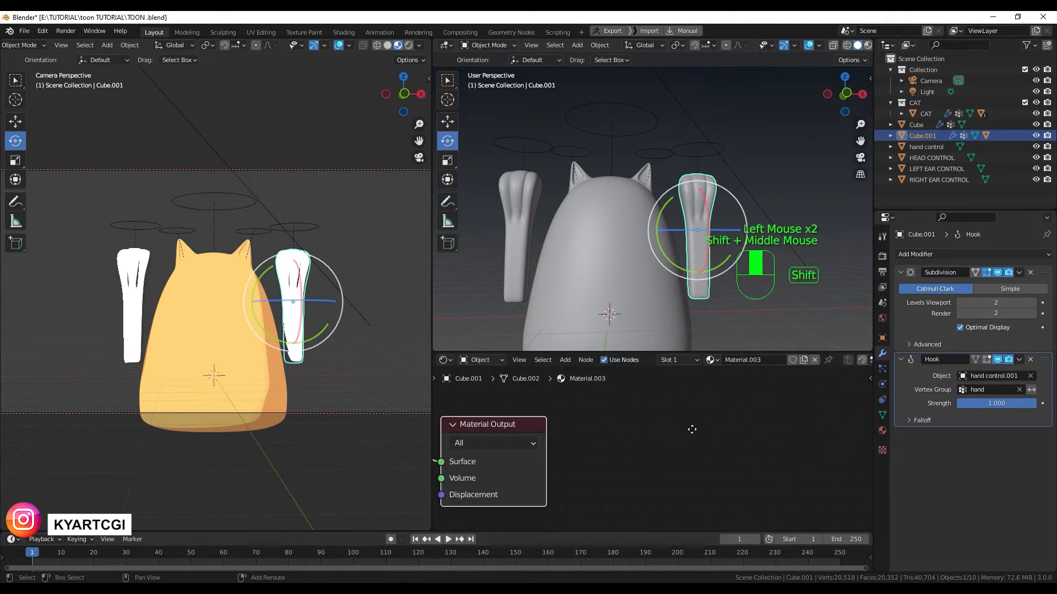
left_click(882, 430)
left_click(905, 301)
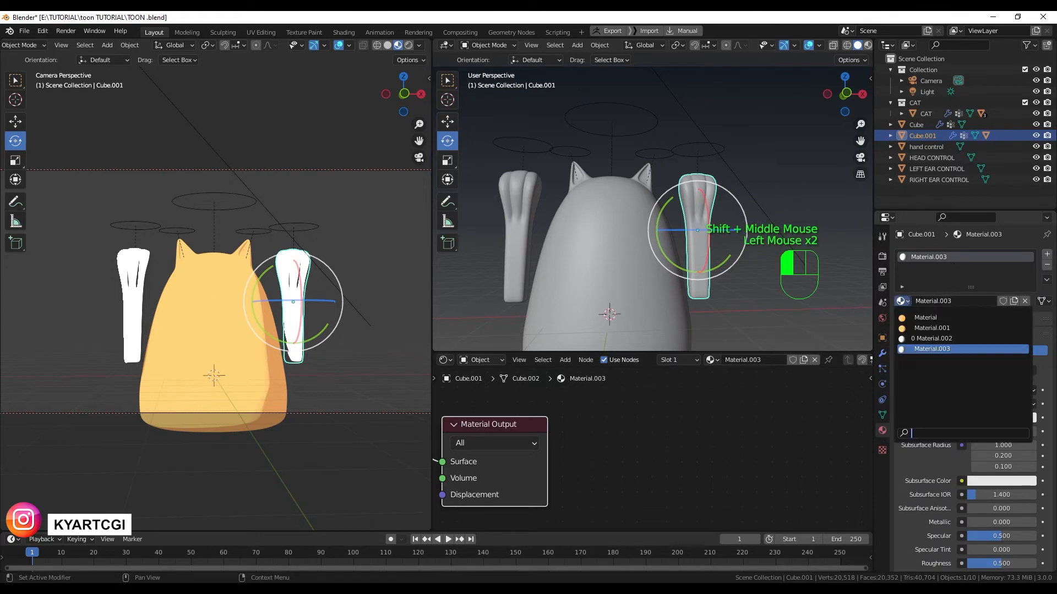
left_click(926, 317)
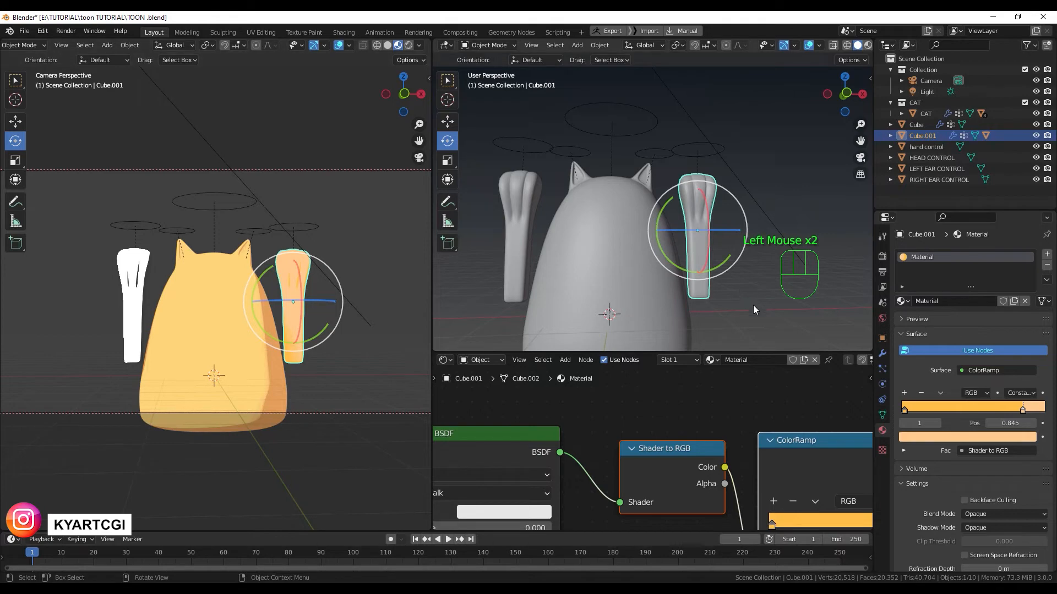
- Make an independent copy of the hand's material and rename it HAND1
left_click(1014, 301)
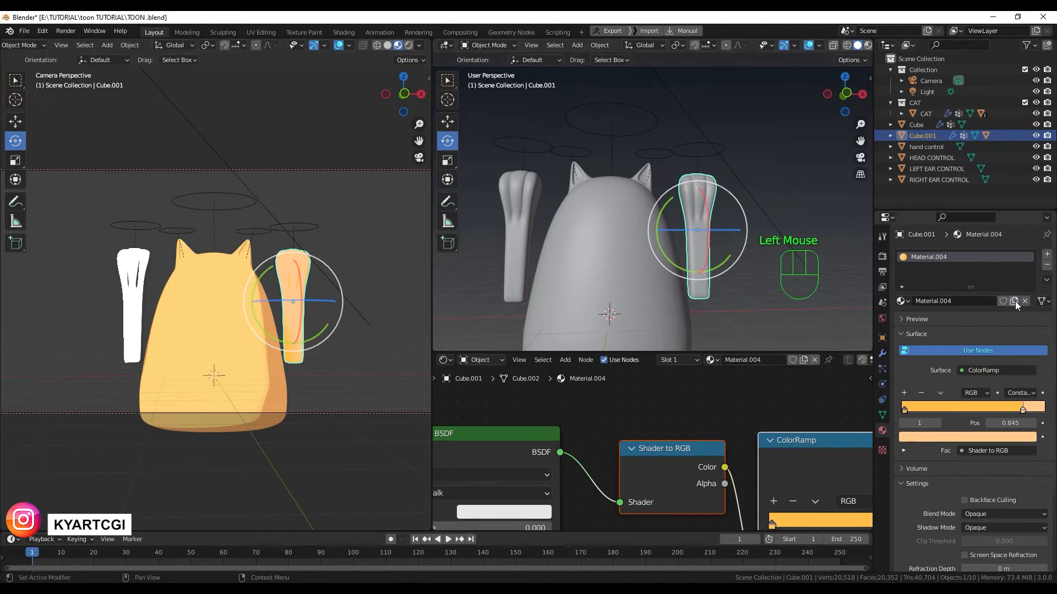
double_click(954, 304)
type("HAND")
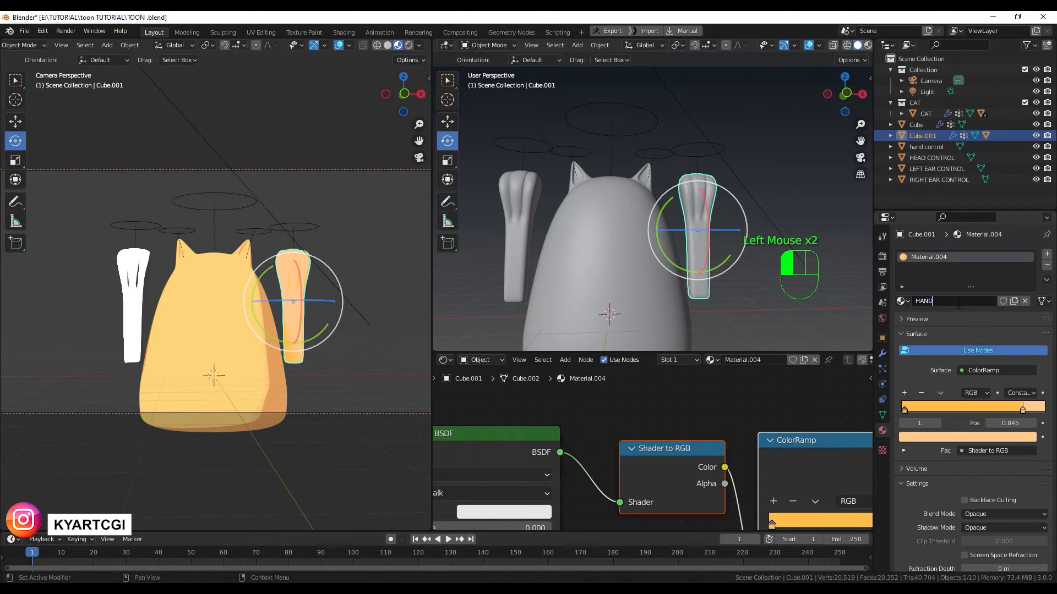
type("1")
key("Return")
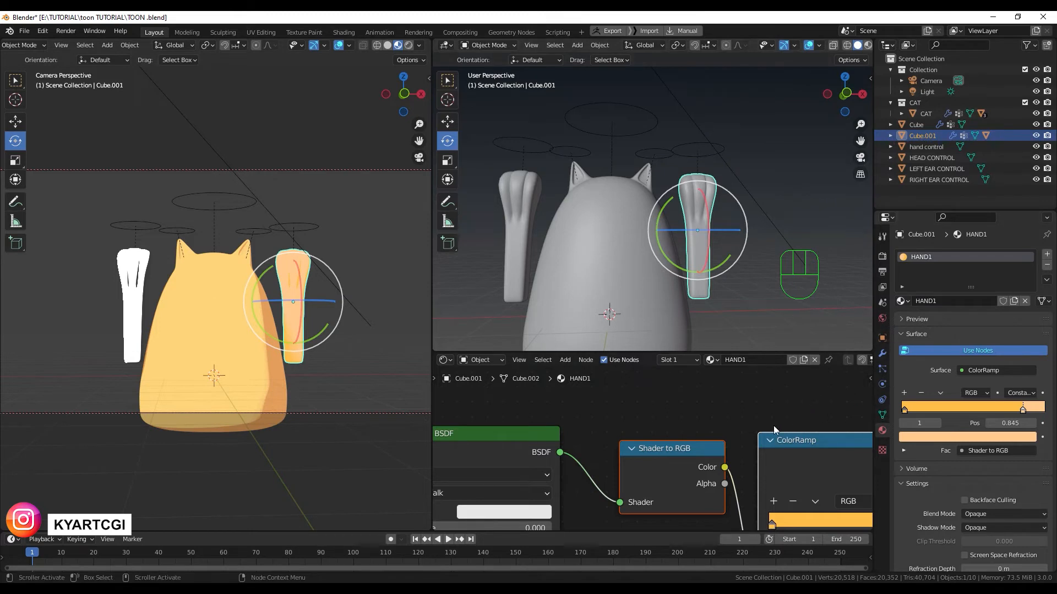
- Select the other hand object Cube, create a material for it and replace it with HAND1
middle_click_drag(807, 412, 633, 381)
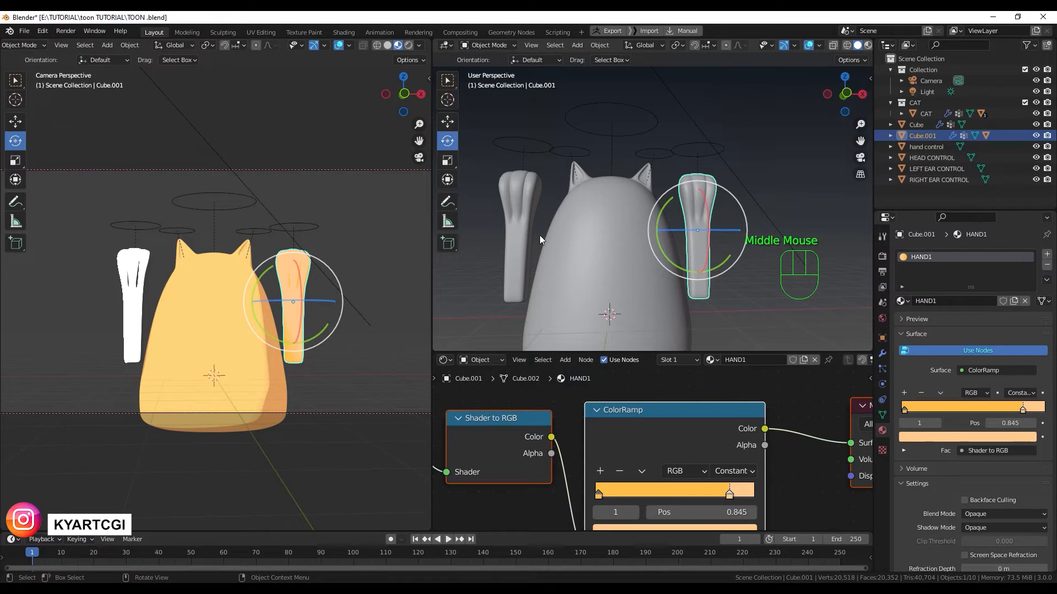
left_click(513, 226)
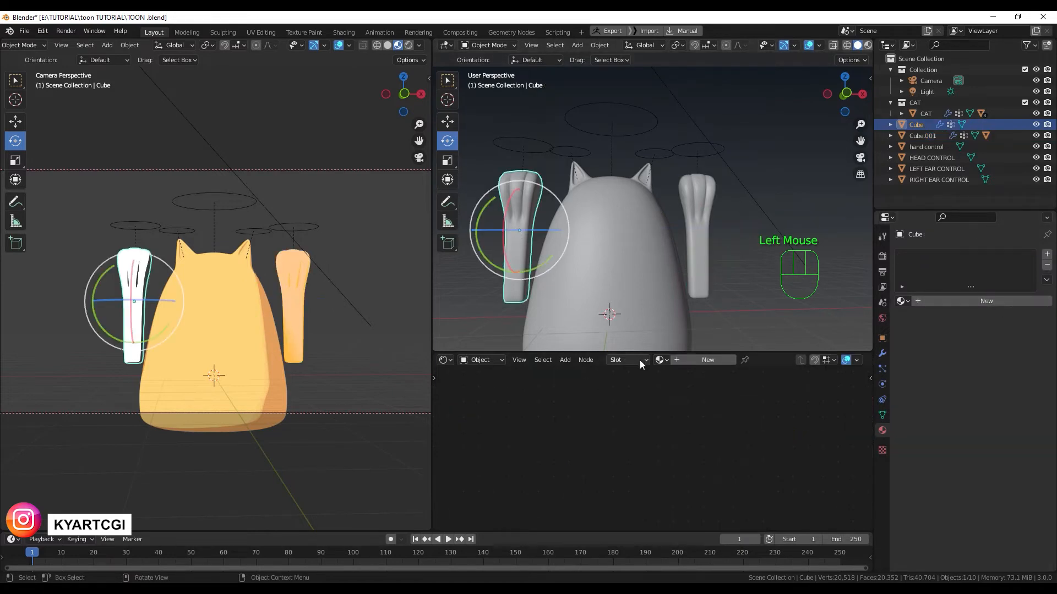
double_click(699, 361)
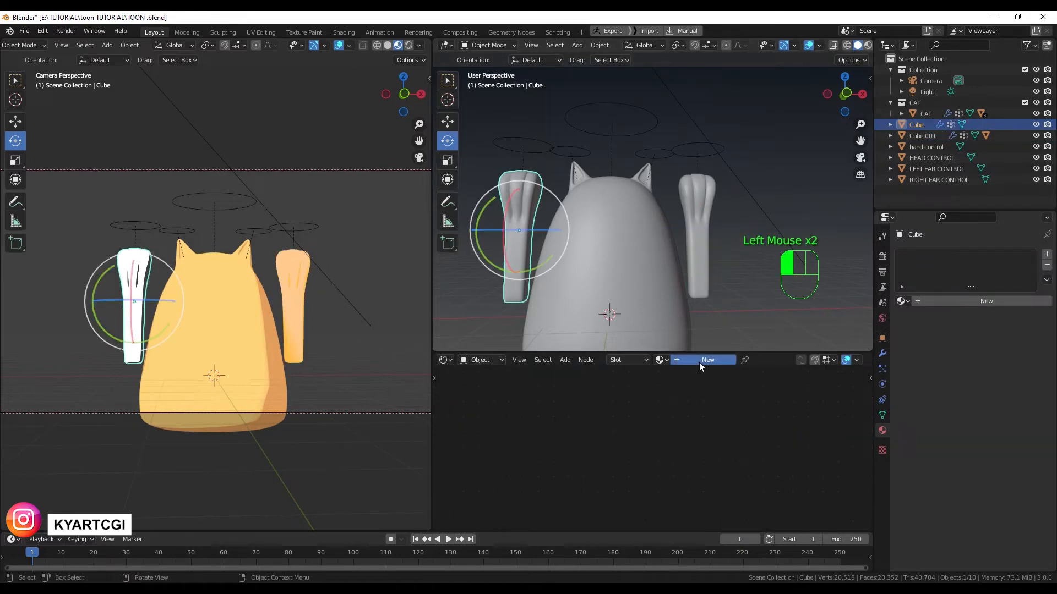
left_click(905, 303)
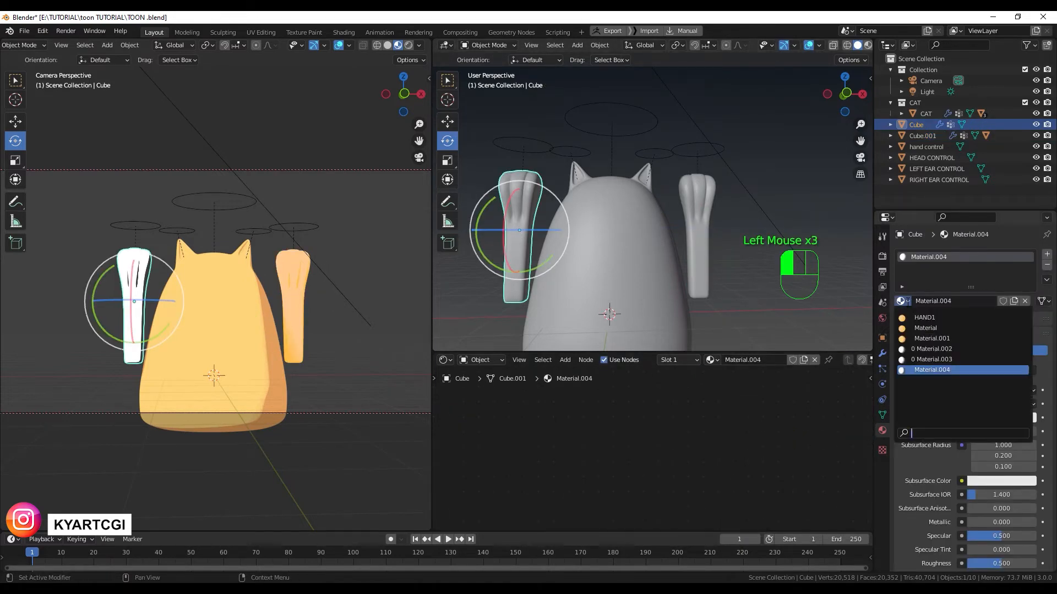
left_click(928, 318)
- Make an independent copy of HAND1 for this hand and rename it HAND2
left_click(1014, 302)
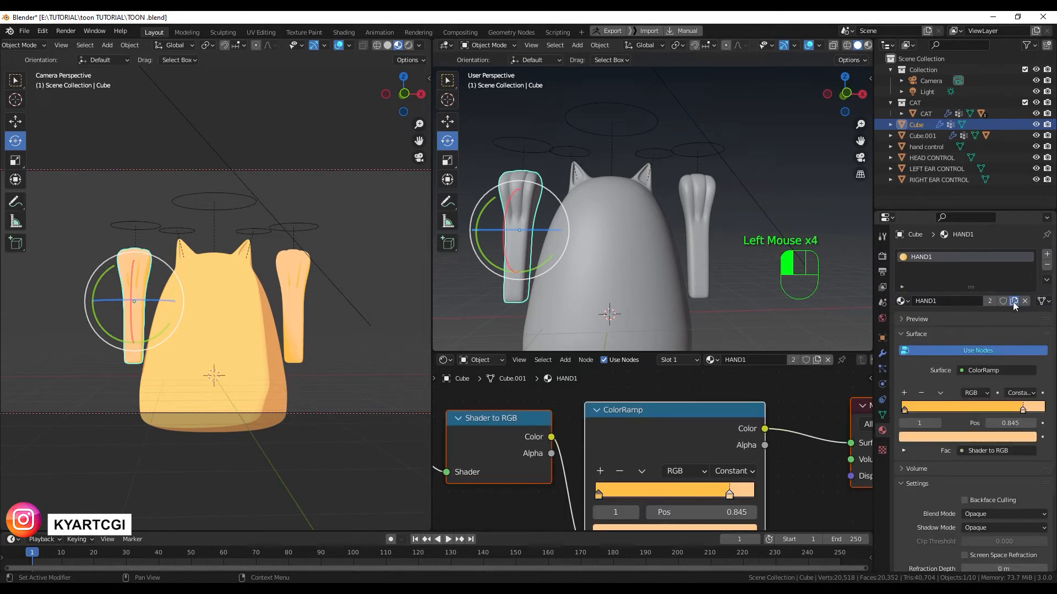
left_click(968, 301)
key("End")
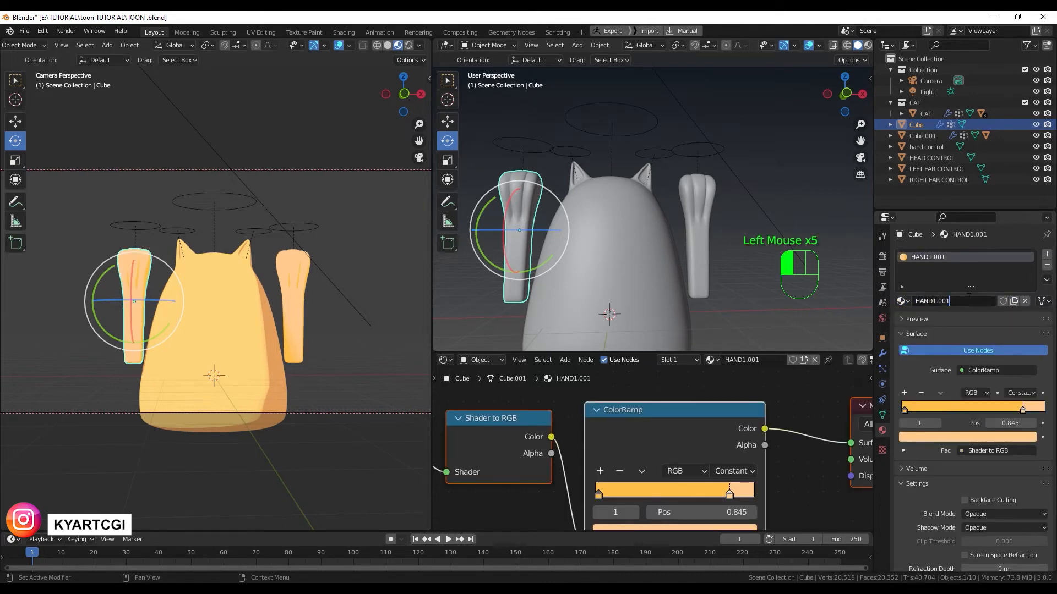
key("BackSpace")
key("BackSpace")
key("BackSpace")
key("BackSpace")
key("BackSpace")
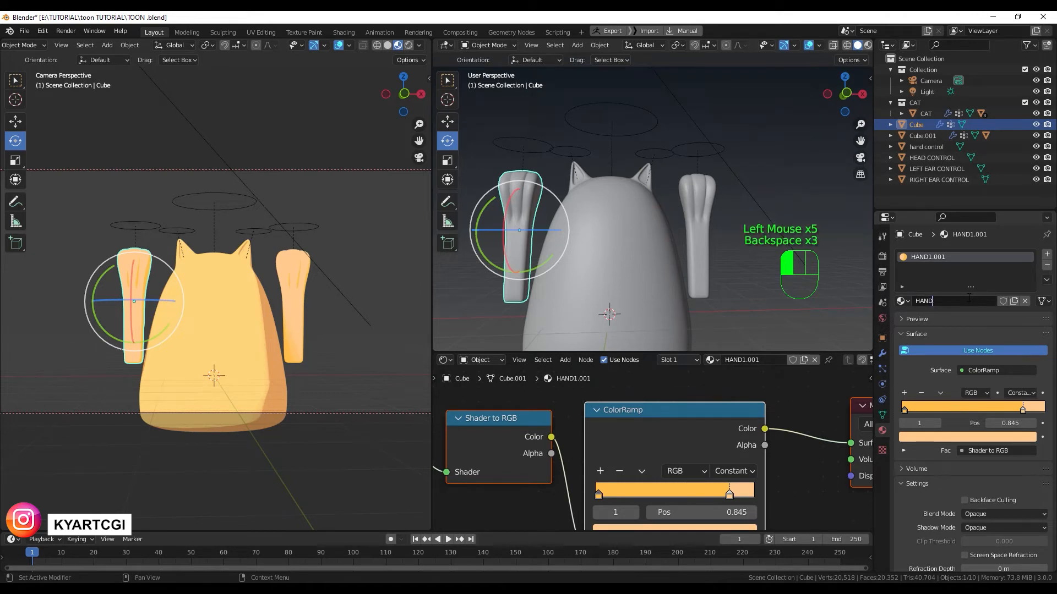
key("Return")
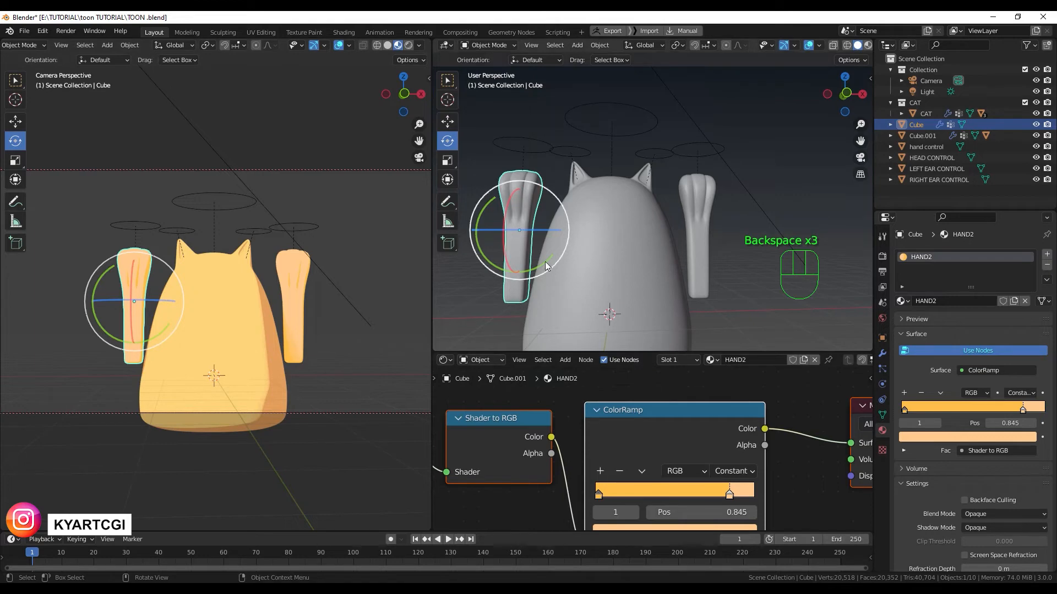
- Select the cat's body and add a second material slot with a new material
middle_click_drag(730, 286, 671, 309)
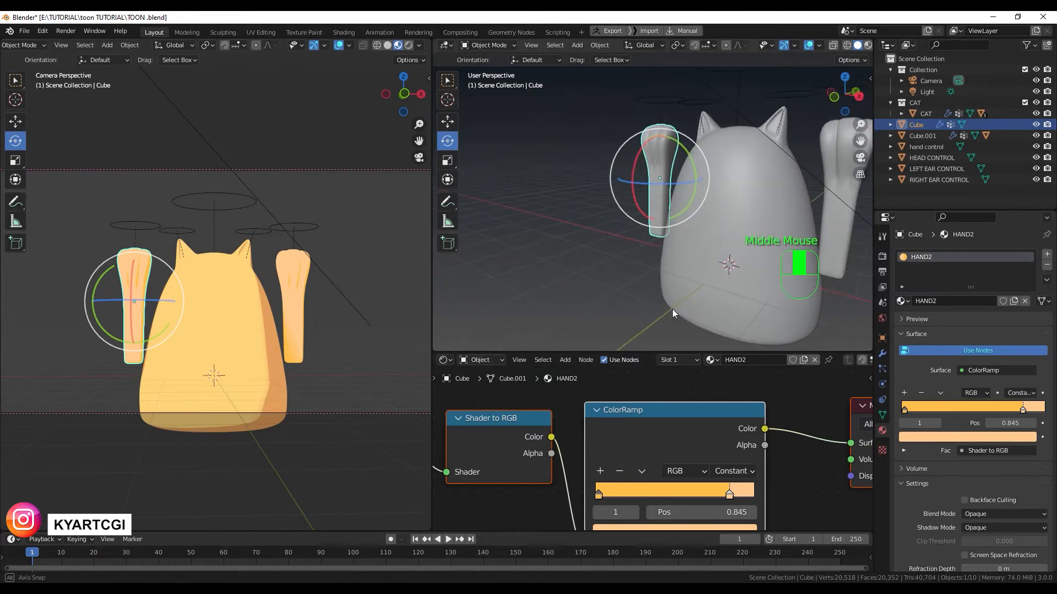
scroll(688, 292, "down", 1)
middle_click_drag(701, 273, 738, 260)
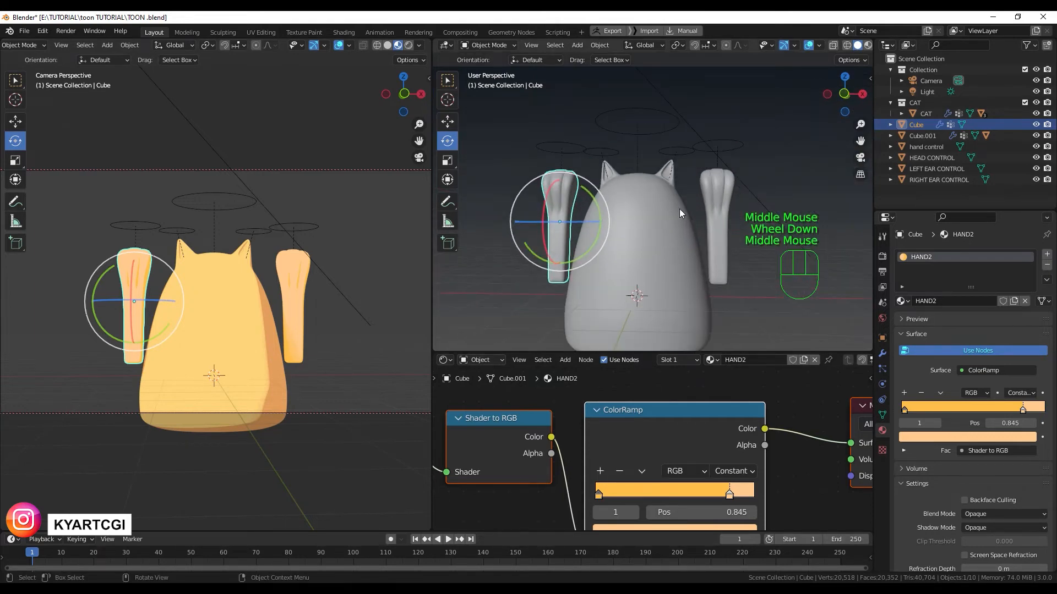
left_click(687, 255)
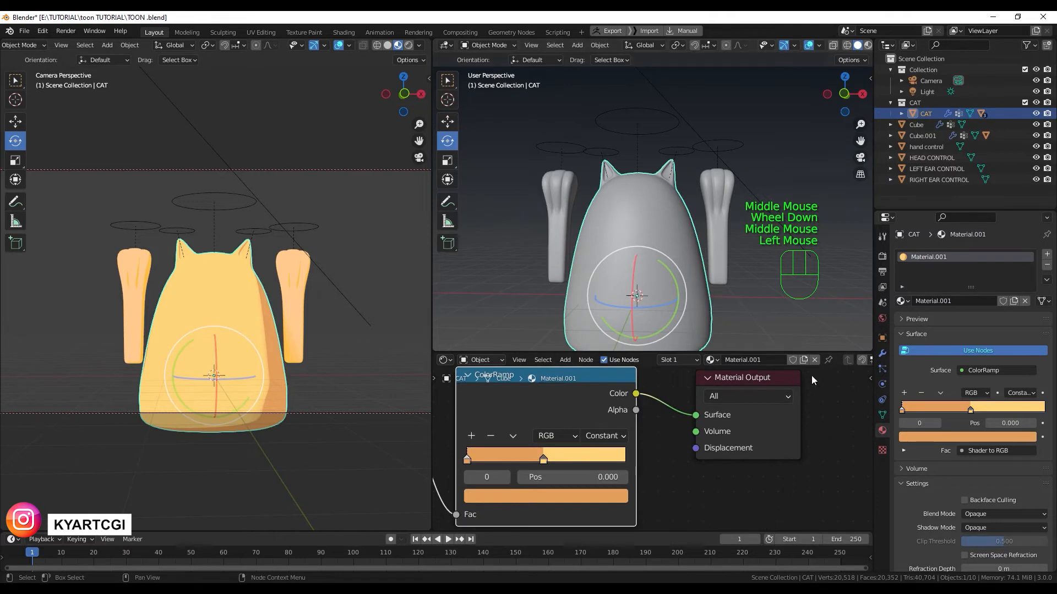
scroll(703, 448, "down", 1)
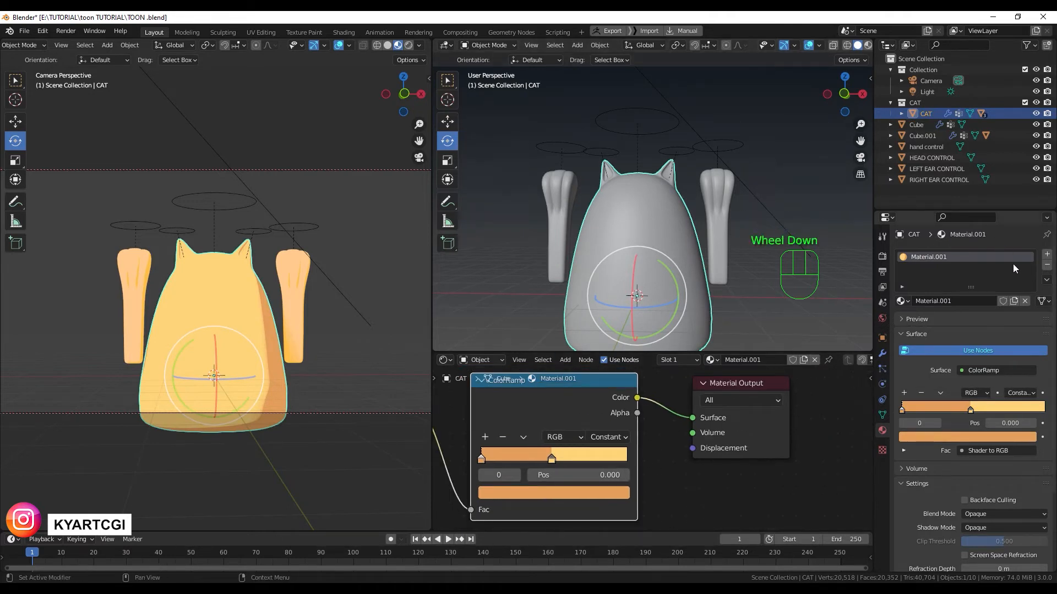
left_click(1048, 255)
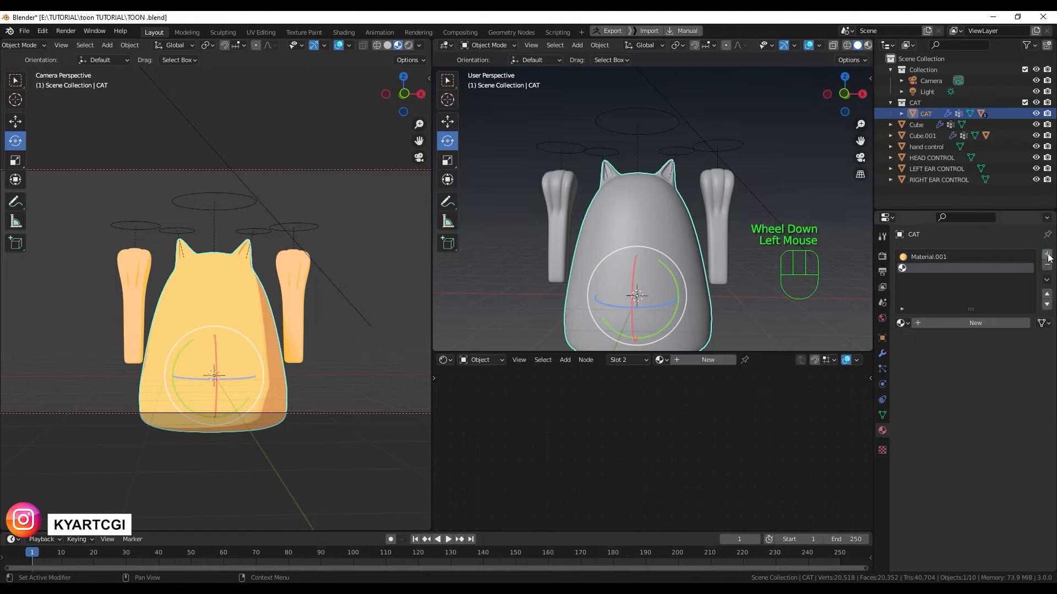
left_click(975, 323)
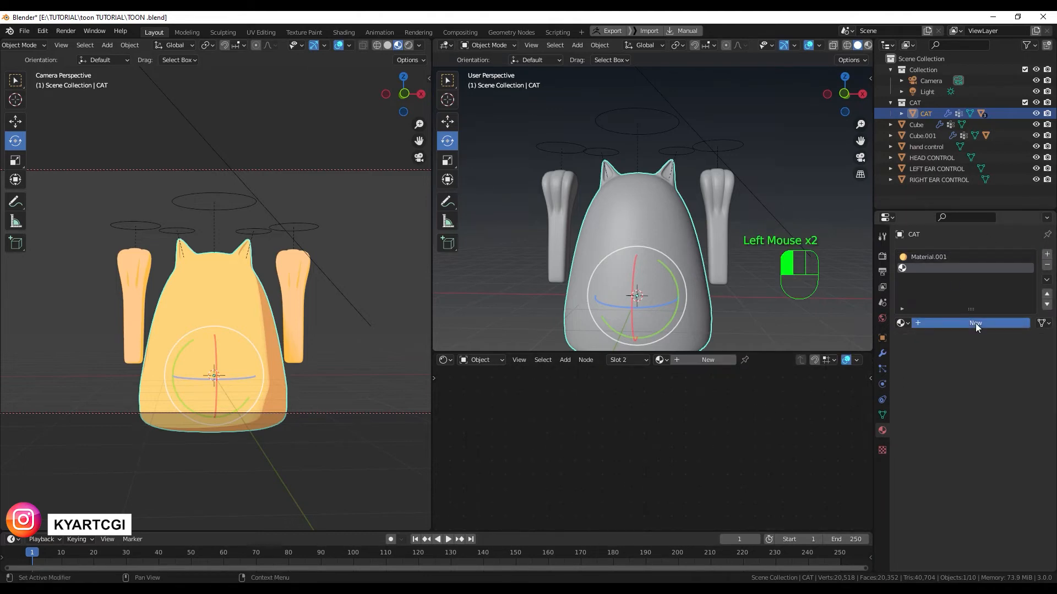
- Enlarge the node editor and delete the Principled BSDF node from the body's new material
scroll(692, 414, "down", 2)
scroll(572, 457, "down", 2)
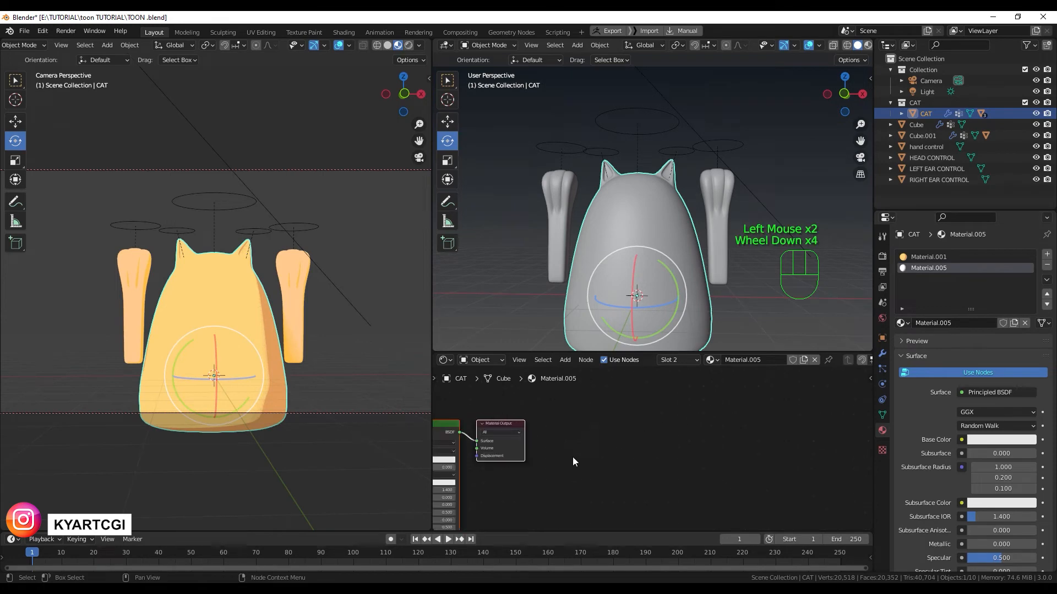
middle_click_drag(573, 458, 675, 487)
scroll(670, 455, "up", 2)
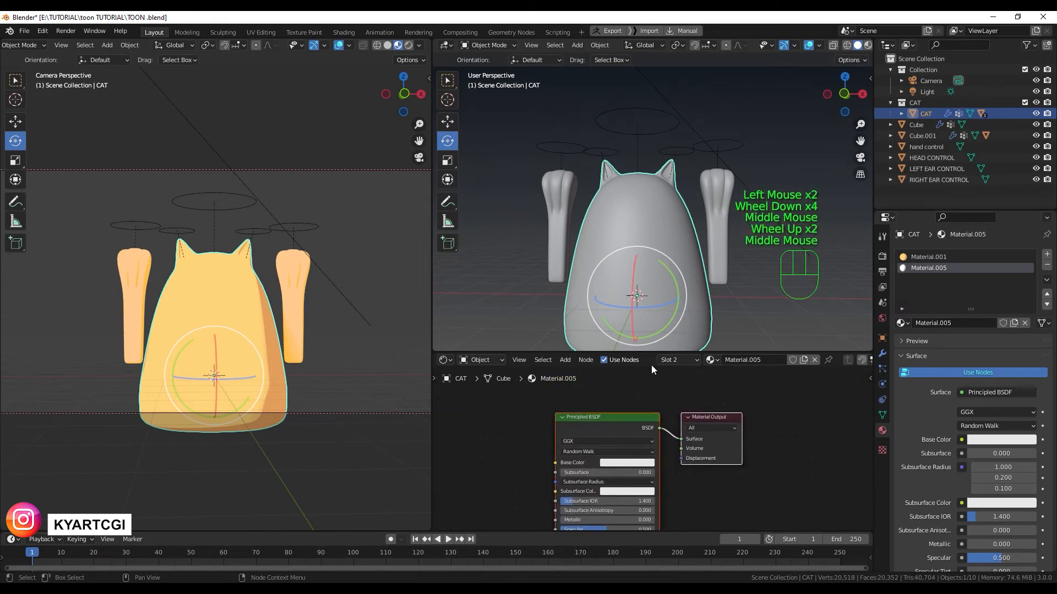
left_click_drag(648, 351, 645, 249)
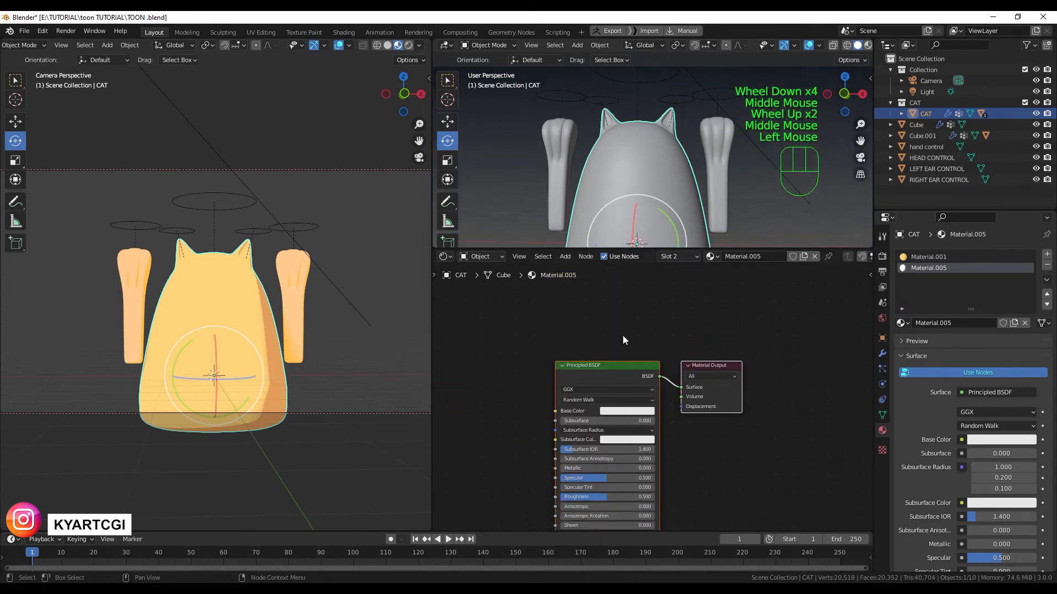
left_click(624, 365)
key("Delete")
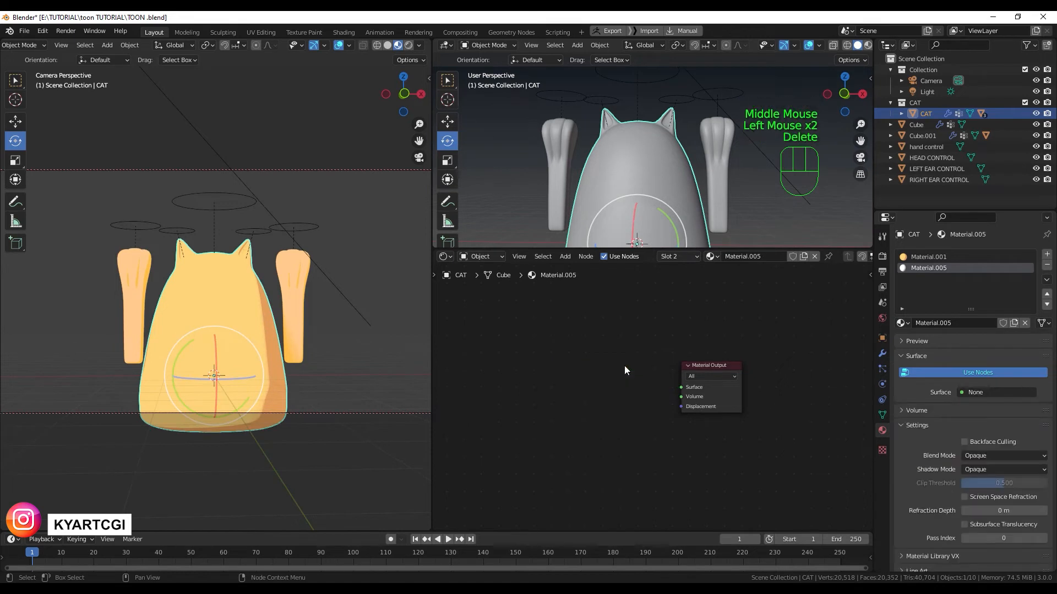
- Add an Emission node and connect its output to the Material Output's Surface input
left_click(566, 385)
key("shift+a")
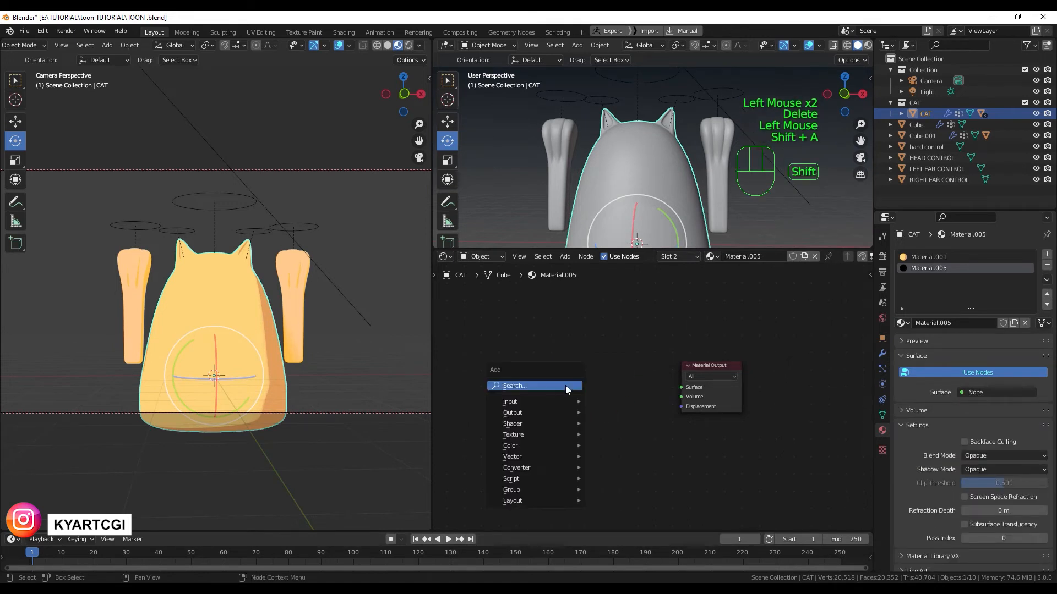
left_click(565, 385)
type("EM")
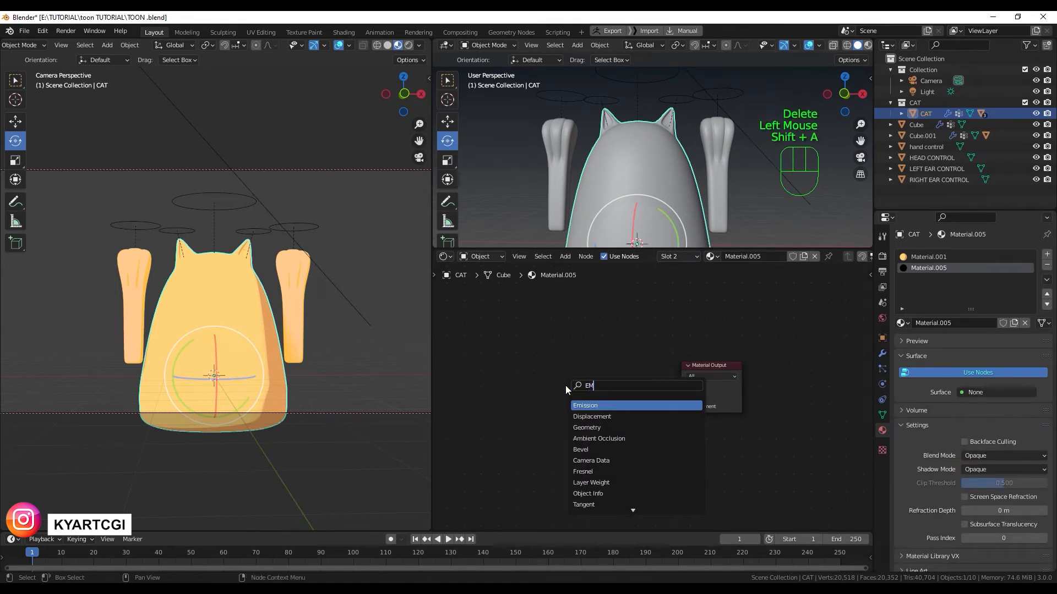
left_click(585, 405)
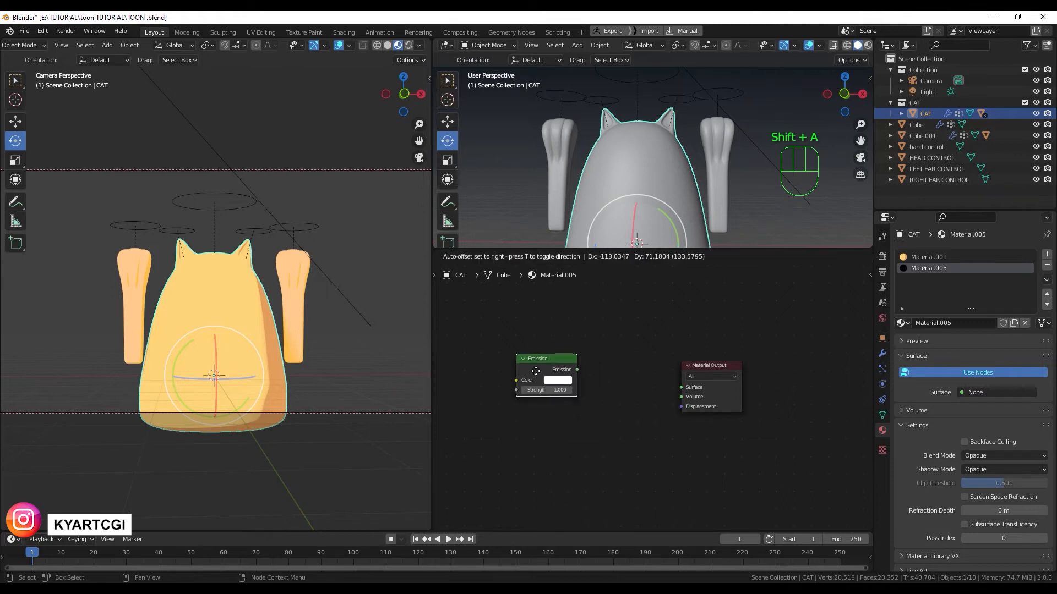
scroll(589, 393, "up", 3)
middle_click_drag(586, 394, 626, 405)
left_click_drag(580, 366, 741, 391)
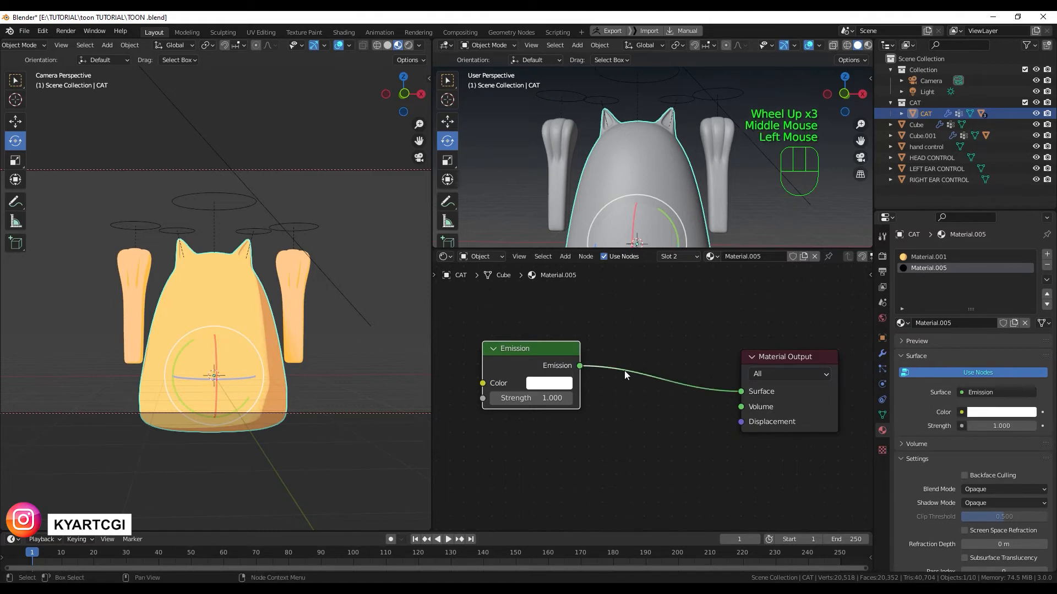
- Darken the Emission color to near black and enable Backface Culling for this material
left_click(561, 385)
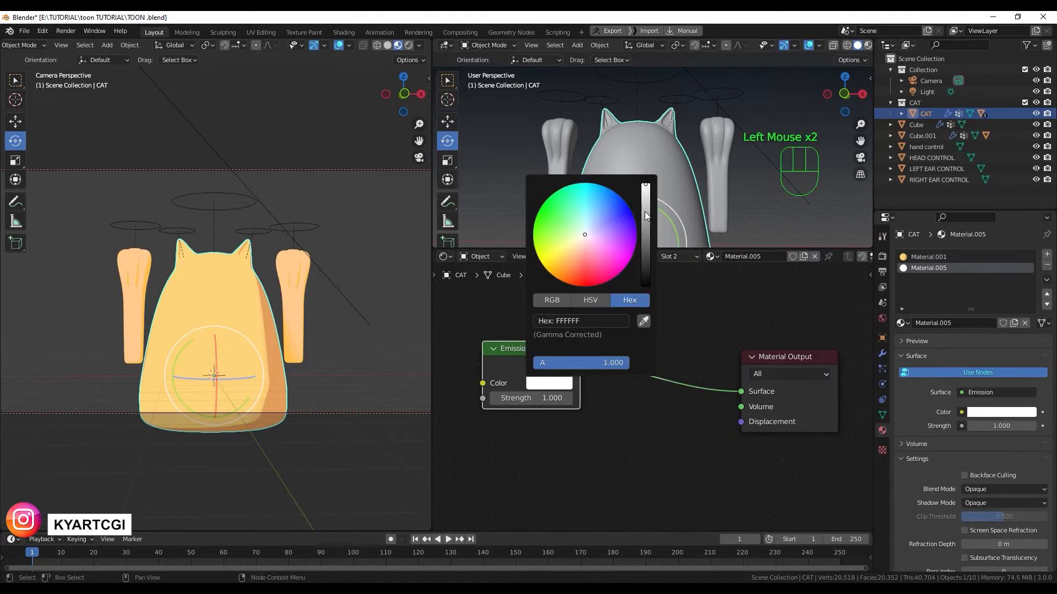
left_click_drag(645, 187, 649, 283)
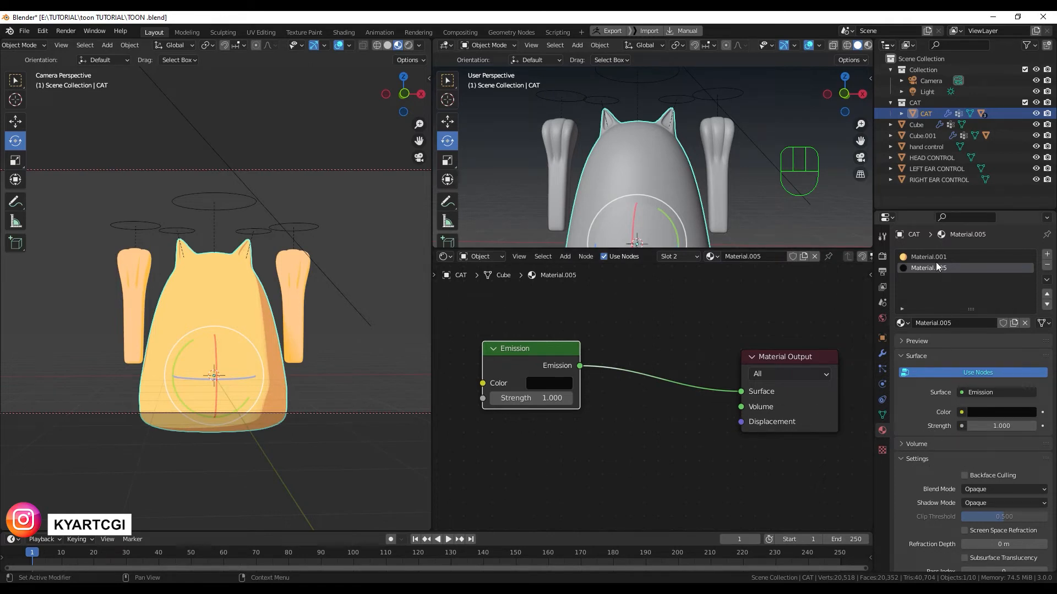
left_click(964, 476)
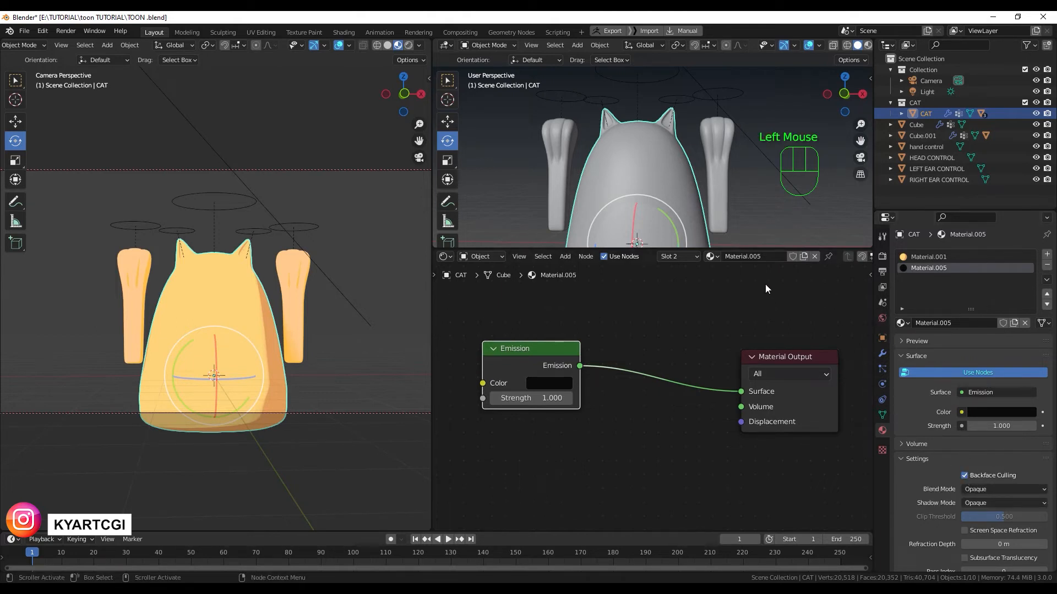
- Add a Solidify modifier to the cat's body
left_click(663, 174)
double_click(663, 174)
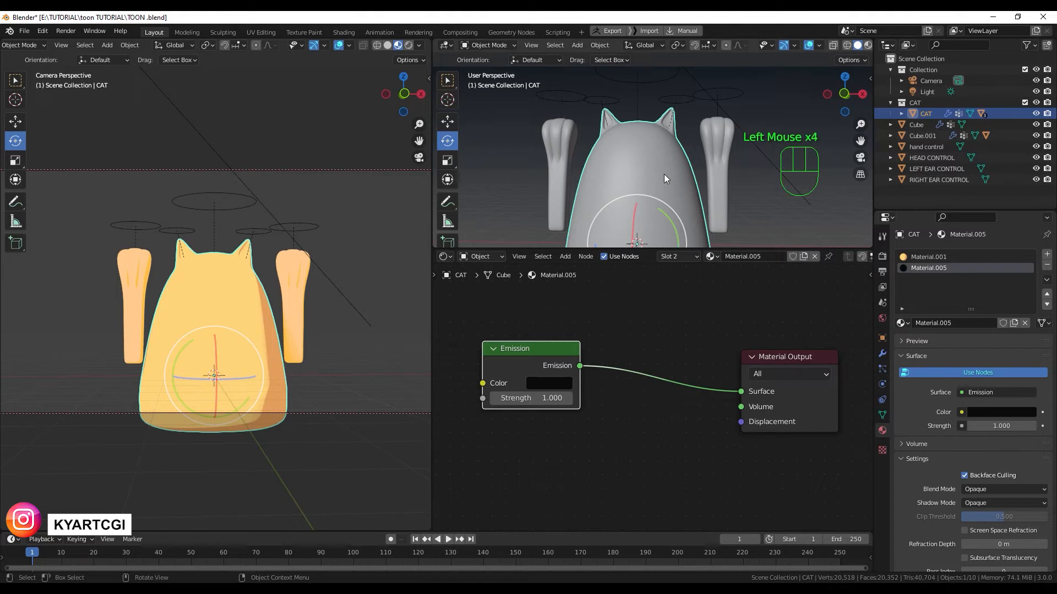
left_click(883, 354)
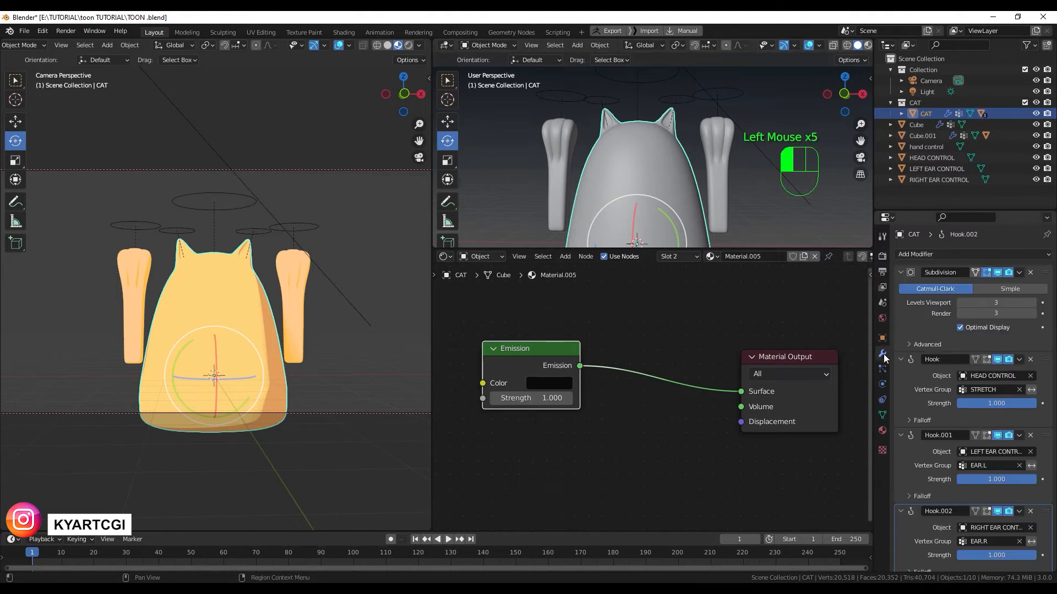
left_click(977, 254)
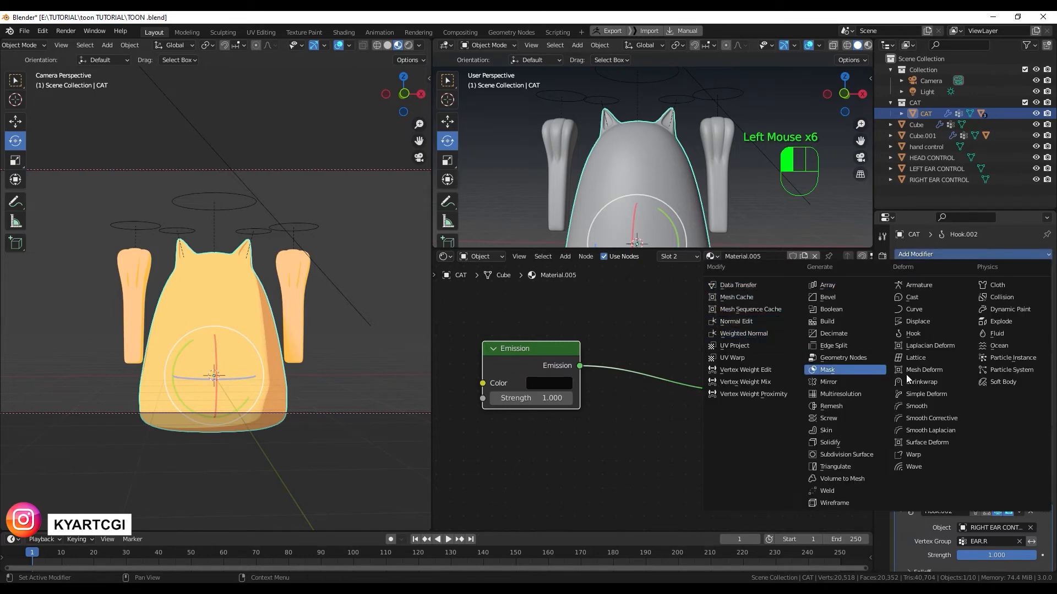
left_click(830, 443)
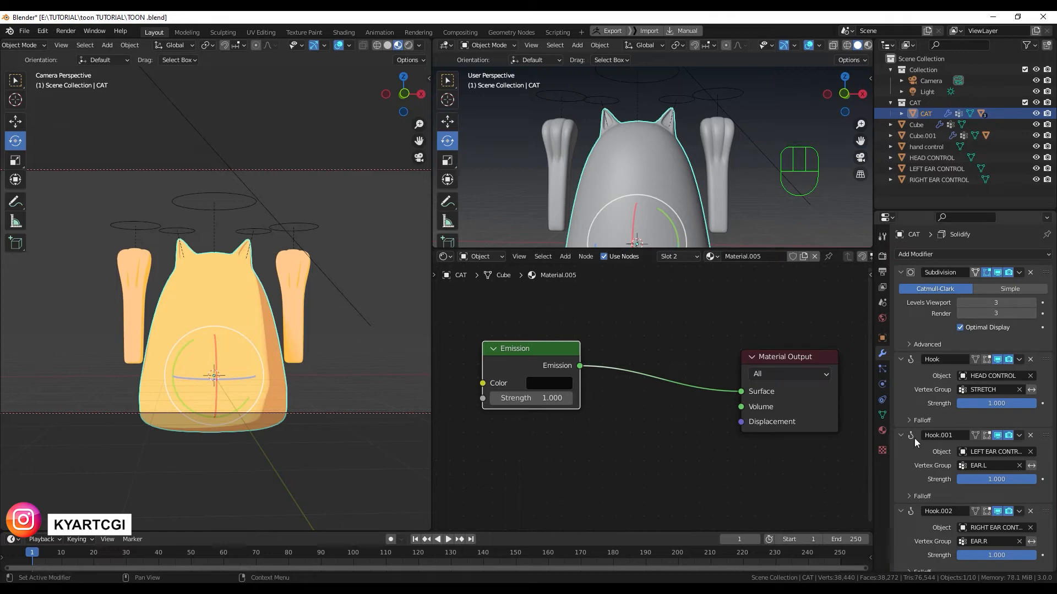
- Flip the normals in the body's Solidify modifier and set its Material Offset to 1
scroll(913, 438, "down", 4)
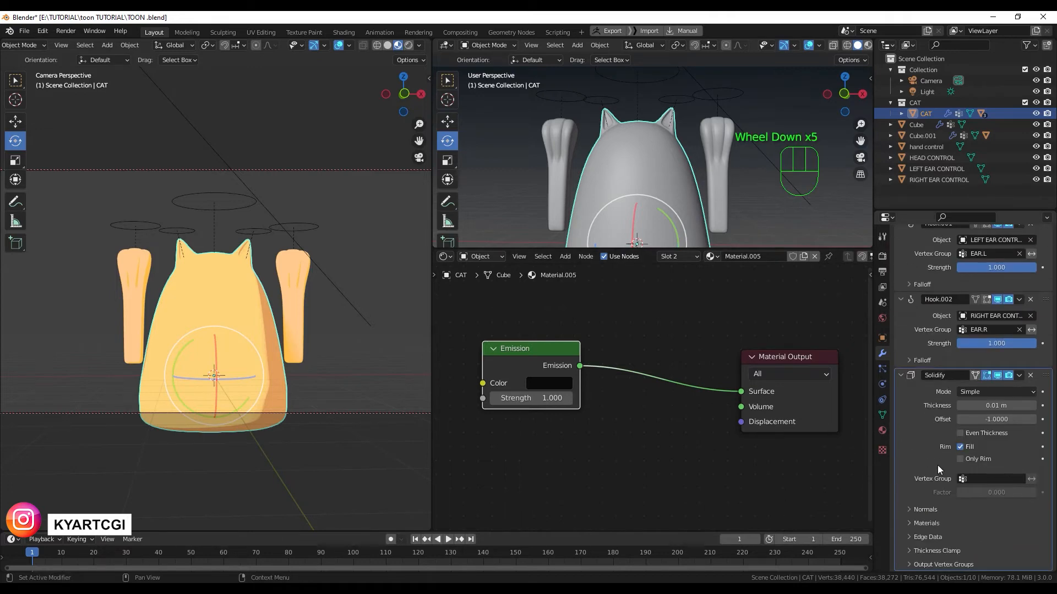
left_click(920, 509)
scroll(926, 450, "down", 2)
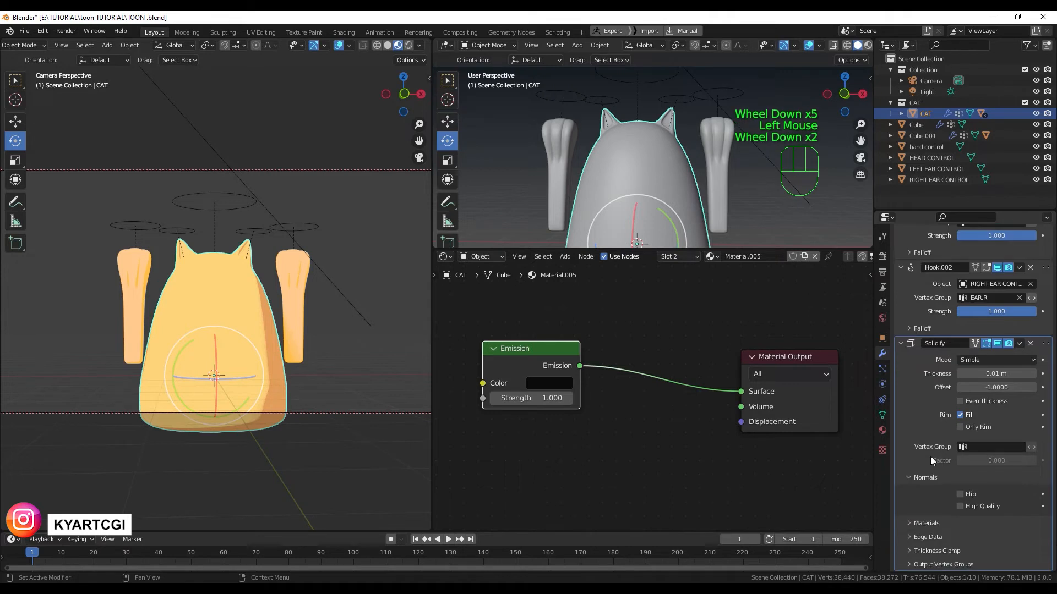
left_click(960, 495)
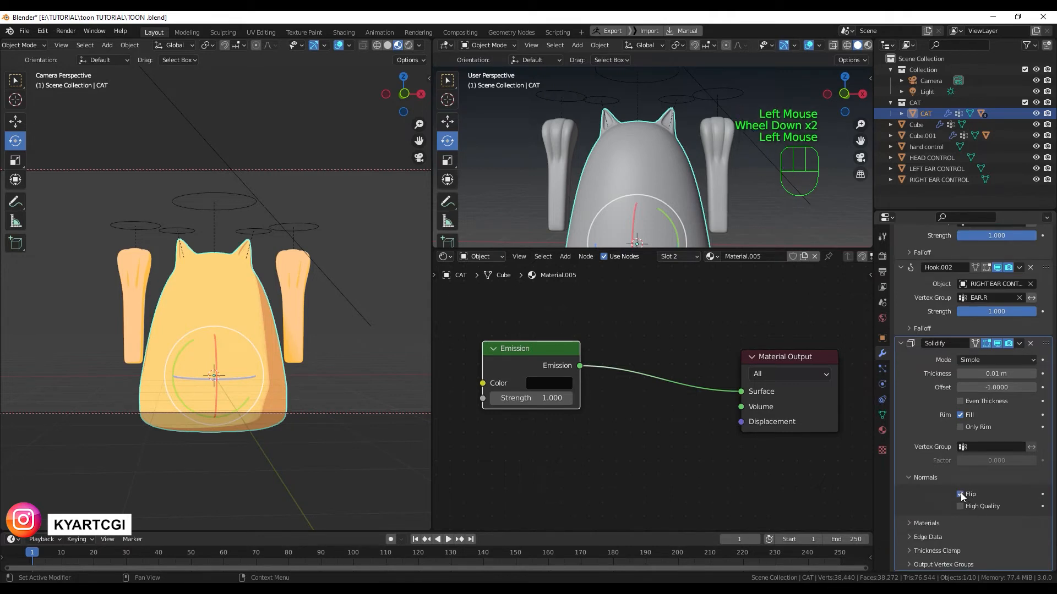
left_click(922, 522)
scroll(922, 464, "down", 2)
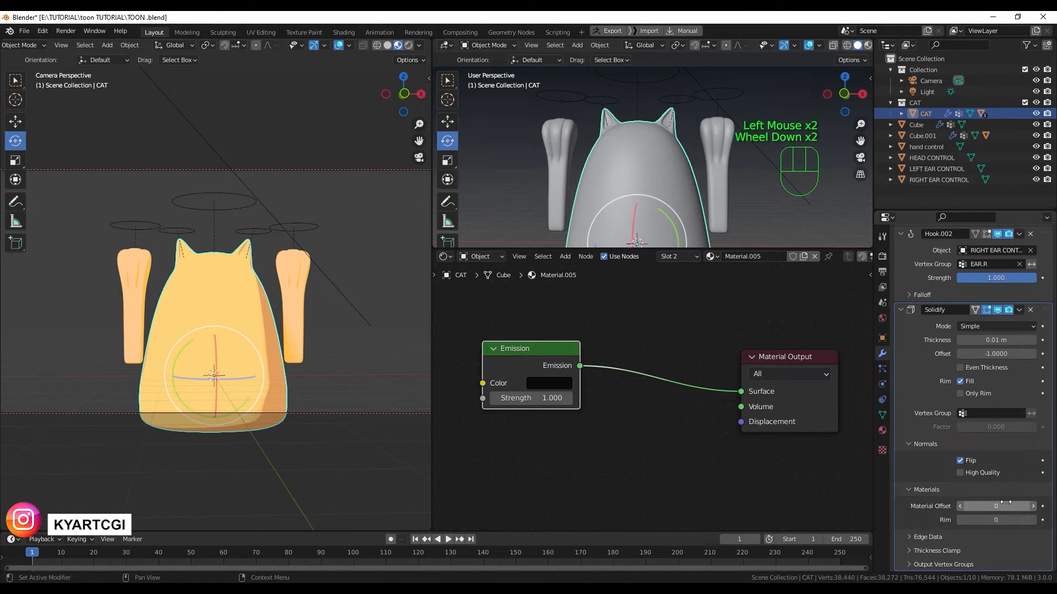
left_click(1033, 507)
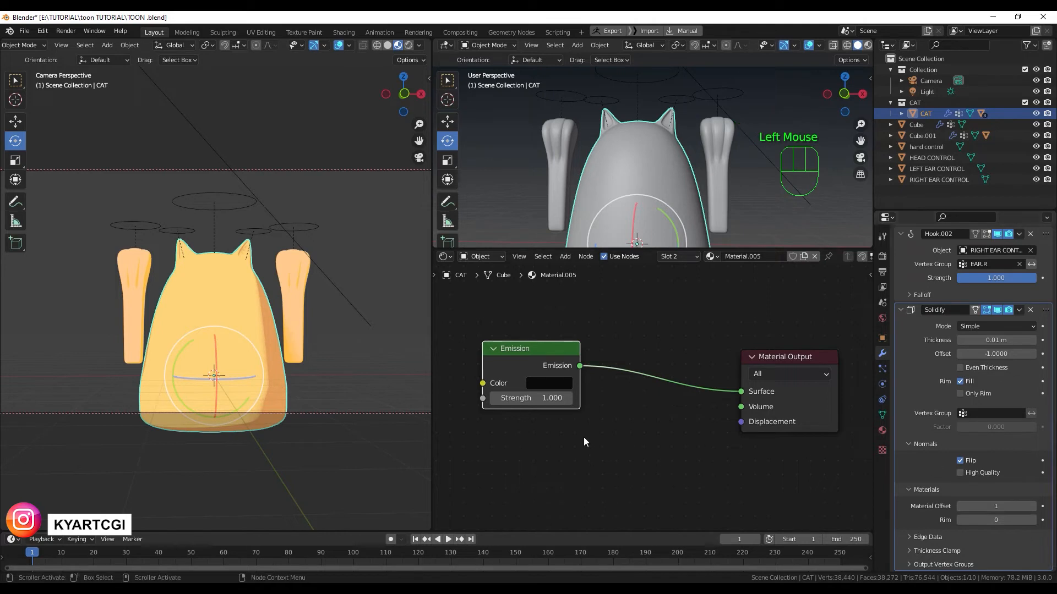
- Hide the overlays and gizmos in the camera view and set the body's Solidify thickness to 0.03 m
left_click(337, 44)
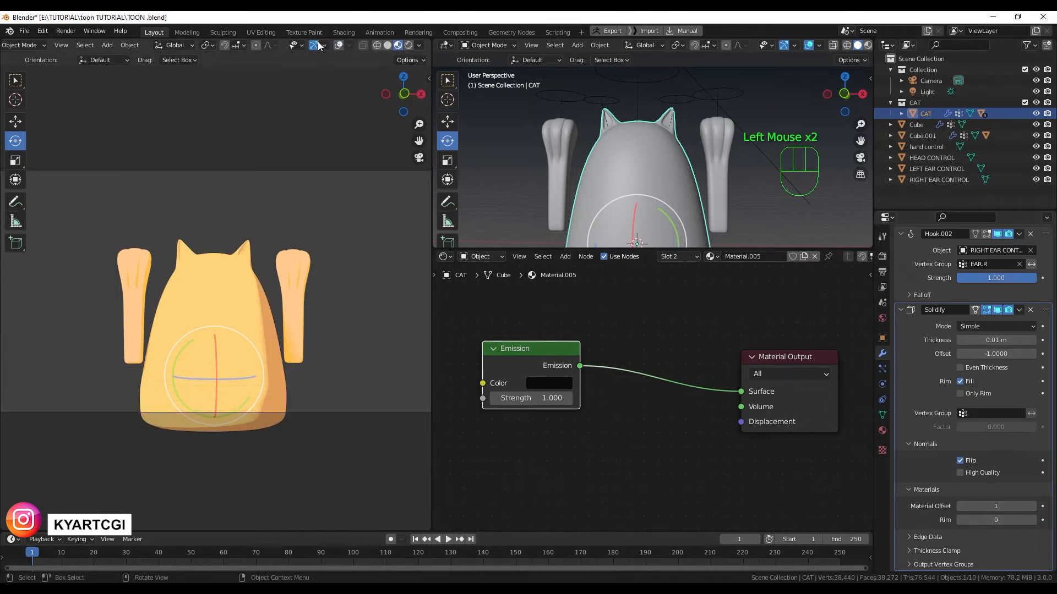
left_click(312, 45)
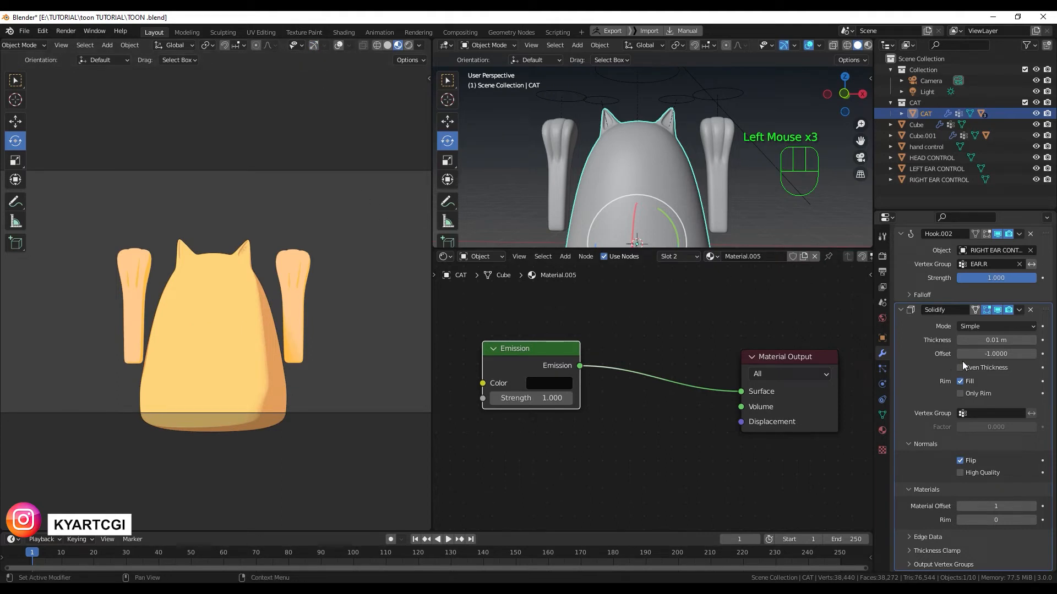
mouse_move(1005, 342)
left_mouse_down()
mouse_move(1018, 342)
mouse_move(971, 341)
mouse_move(1009, 342)
left_mouse_up()
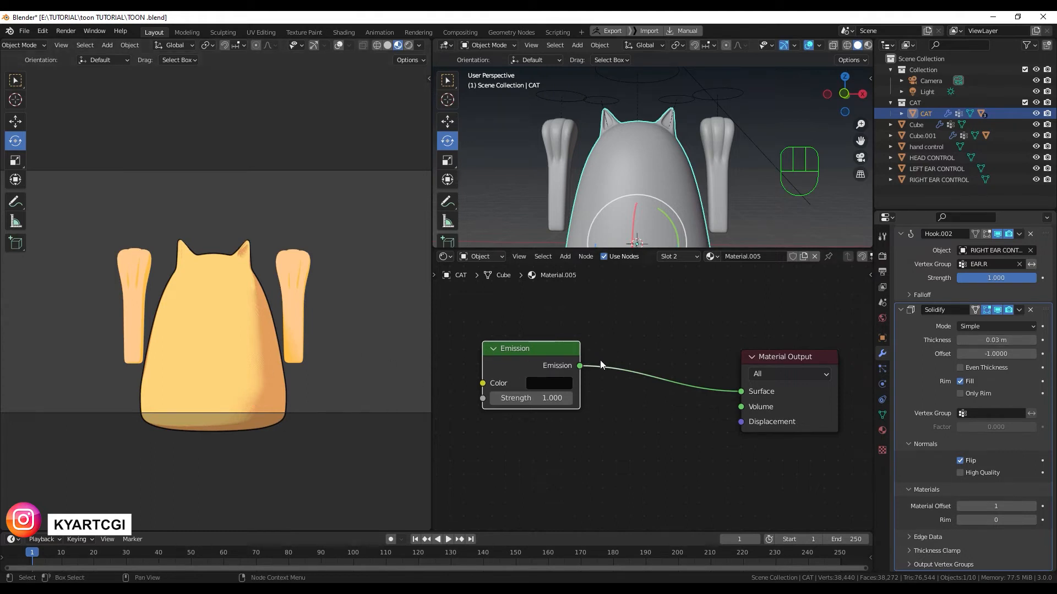
- In the body's Material.001, move the light ColorRamp stop to about 0.855 and the dark stop to about 0.041
left_click(659, 158)
scroll(885, 337, "up", 3)
scroll(919, 371, "up", 9)
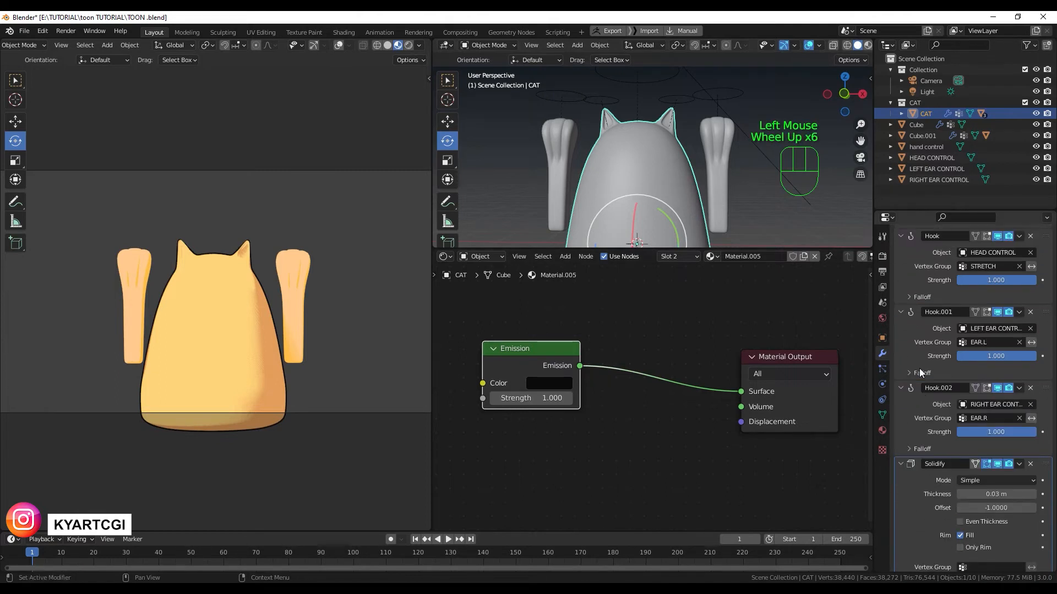
left_click(882, 430)
left_click(936, 257)
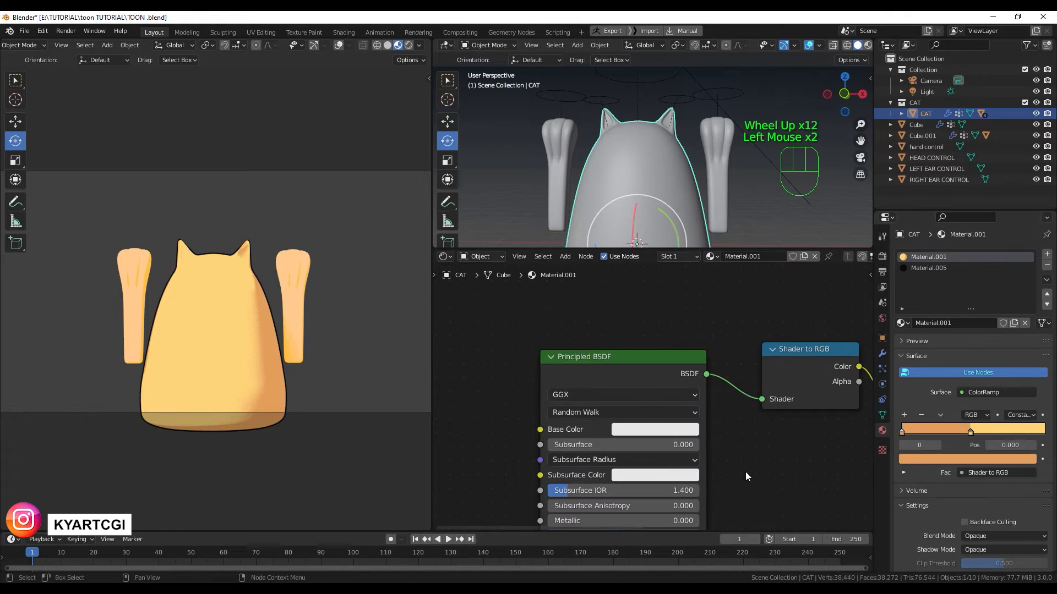
middle_click_drag(870, 407, 690, 421)
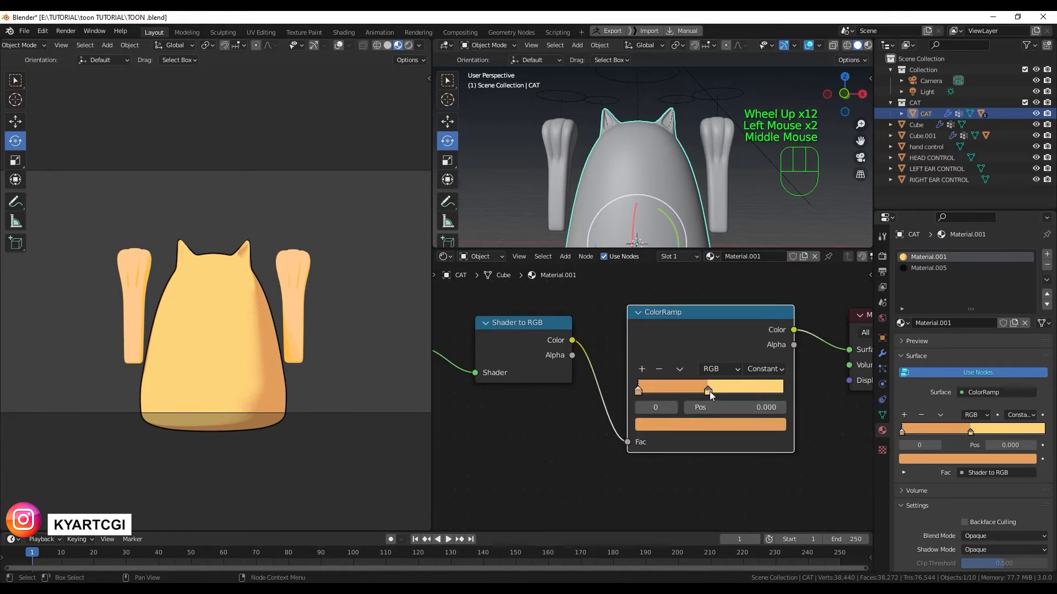
left_click_drag(709, 391, 756, 388)
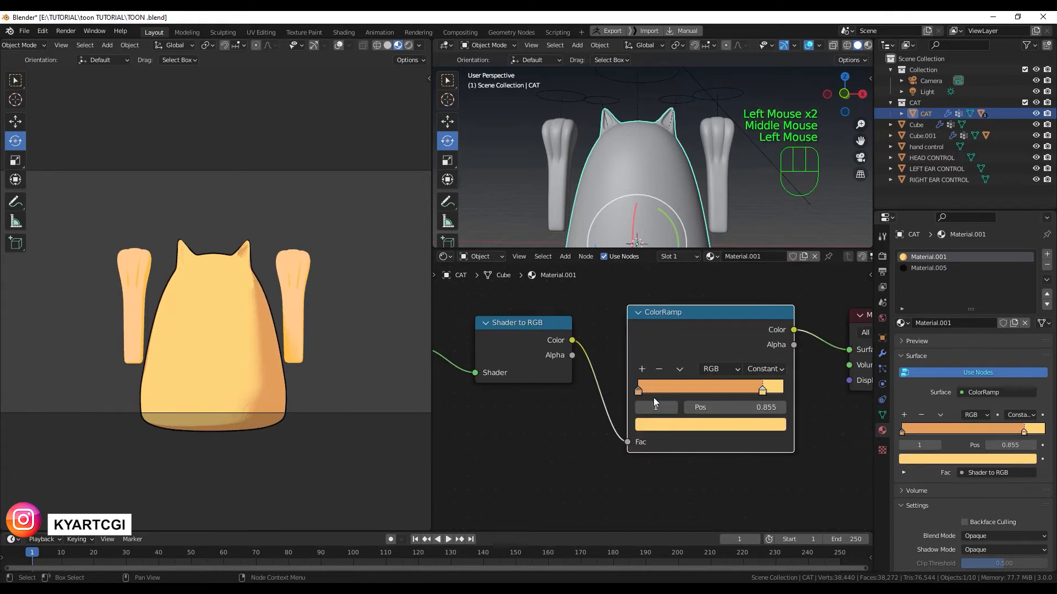
left_click_drag(638, 394, 654, 389)
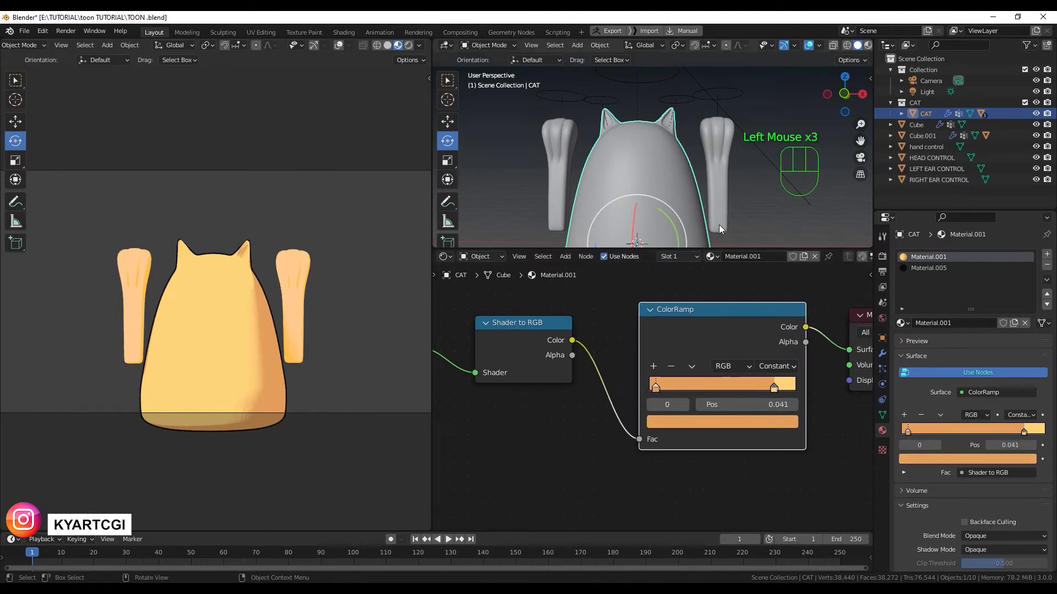
- Switch the camera view to Rendered shading
scroll(738, 192, "down", 2)
key("KP_3")
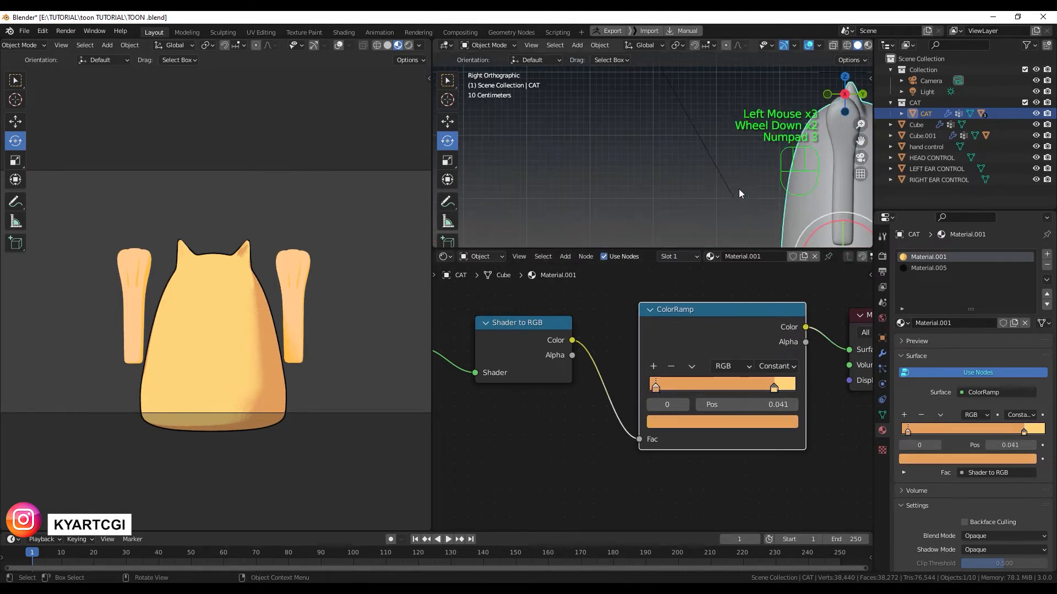
scroll(739, 187, "down", 3)
middle_click_drag(652, 146, 659, 192, "shift")
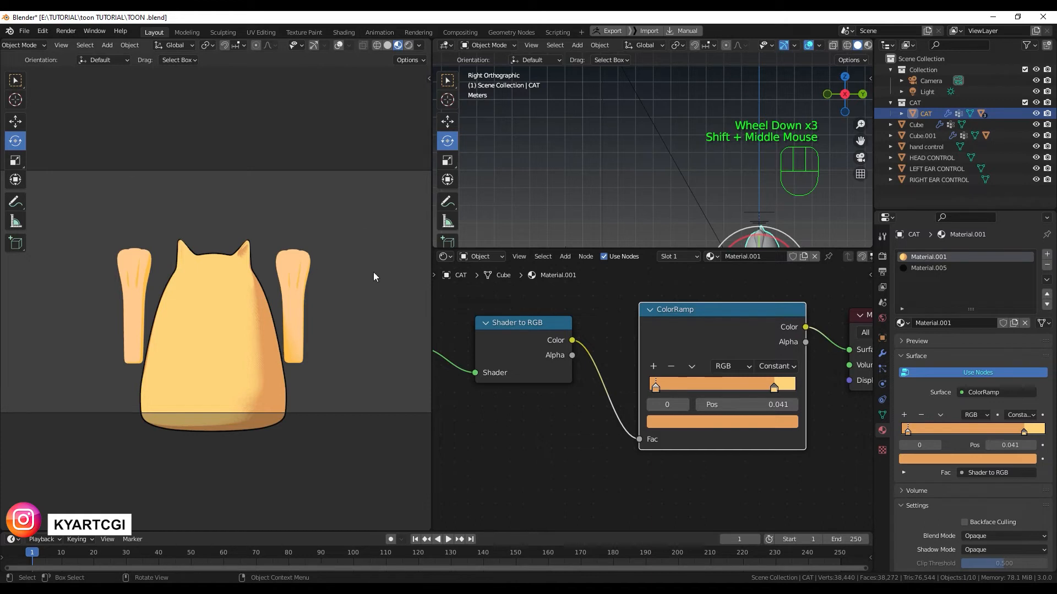
key("z")
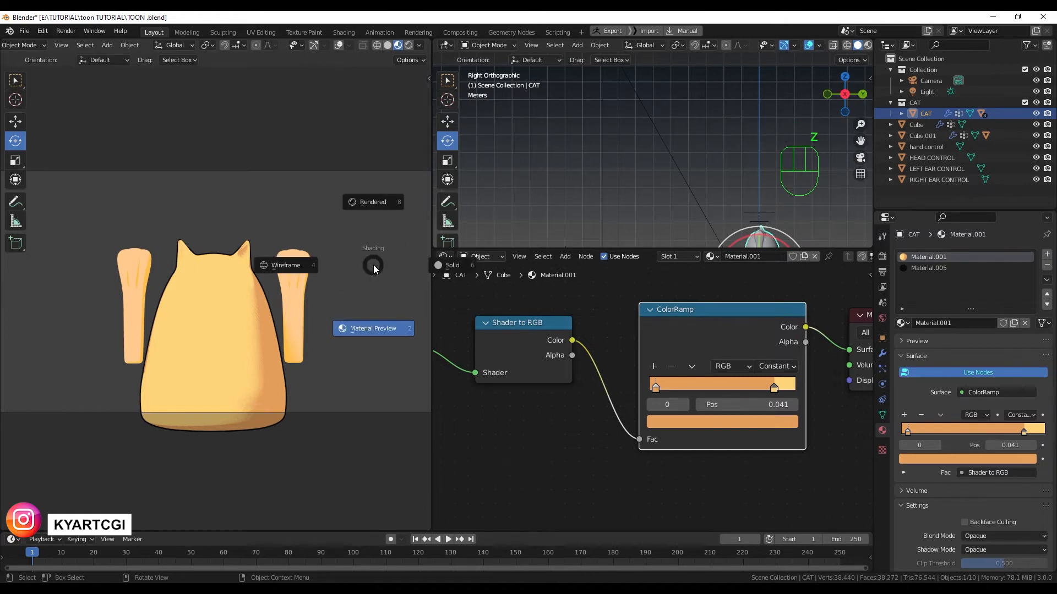
key("z")
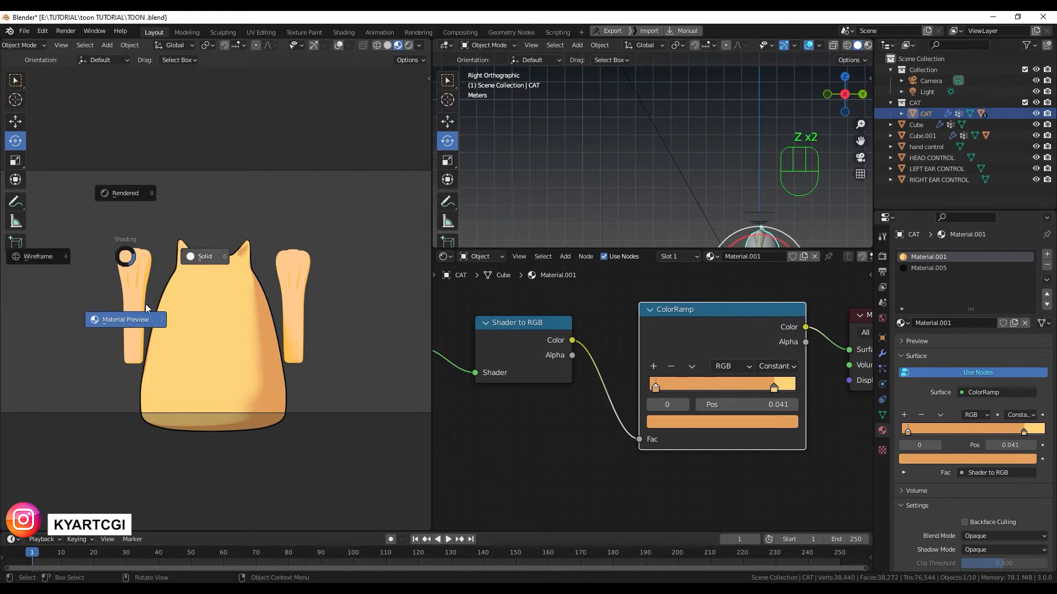
left_click(140, 193)
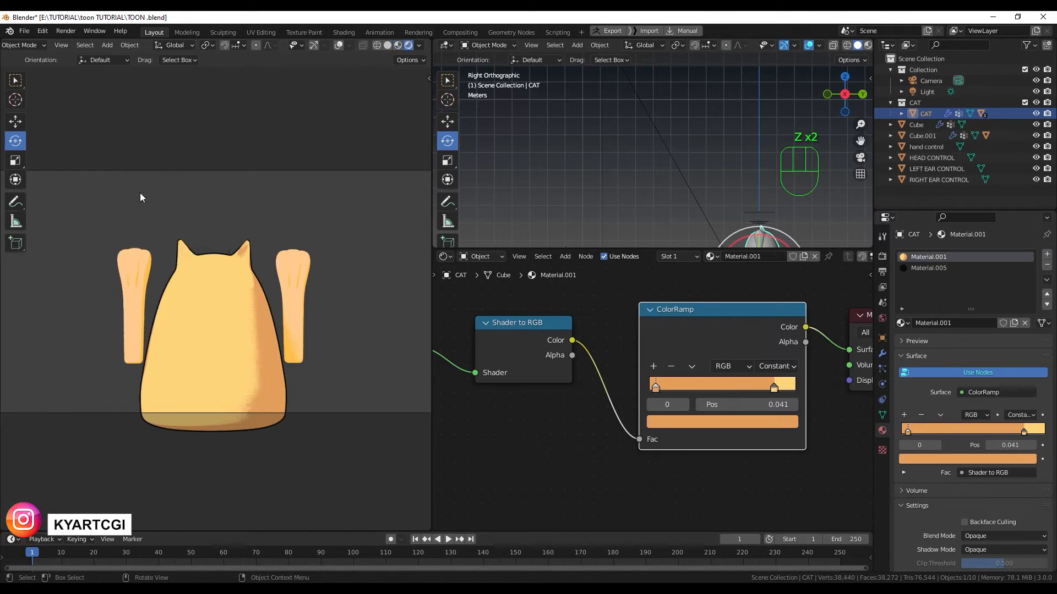
left_click(399, 46)
left_click(407, 46)
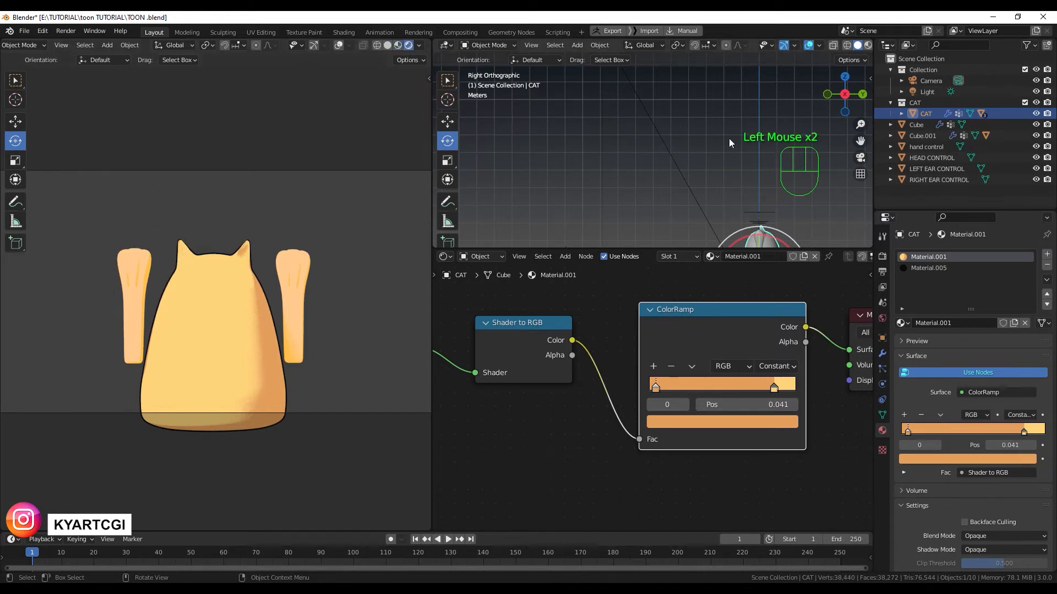
- Select the sun light and rotate it about the X axis to a shallower angle in the right orthographic view
scroll(729, 137, "down", 2)
middle_click_drag(728, 175, 658, 241)
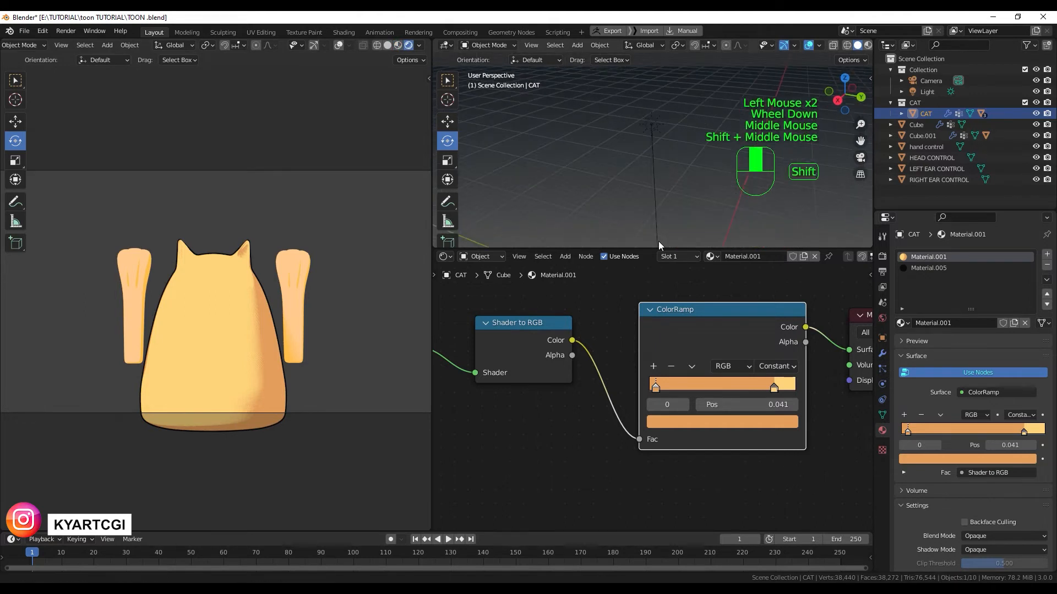
scroll(658, 171, "down", 1)
left_click(651, 130)
middle_click_drag(708, 206, 736, 180)
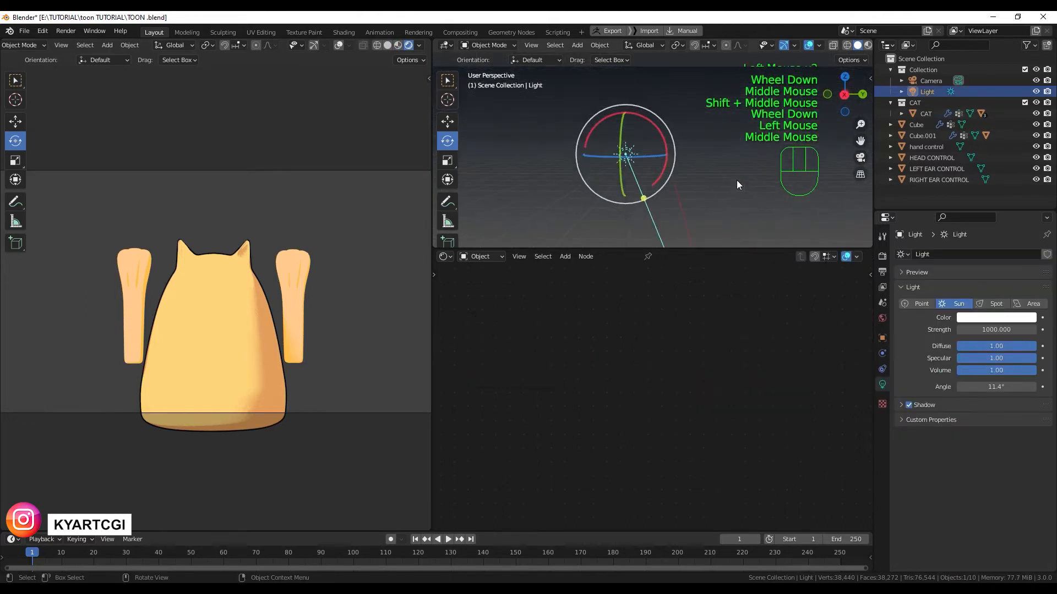
key("KP_3")
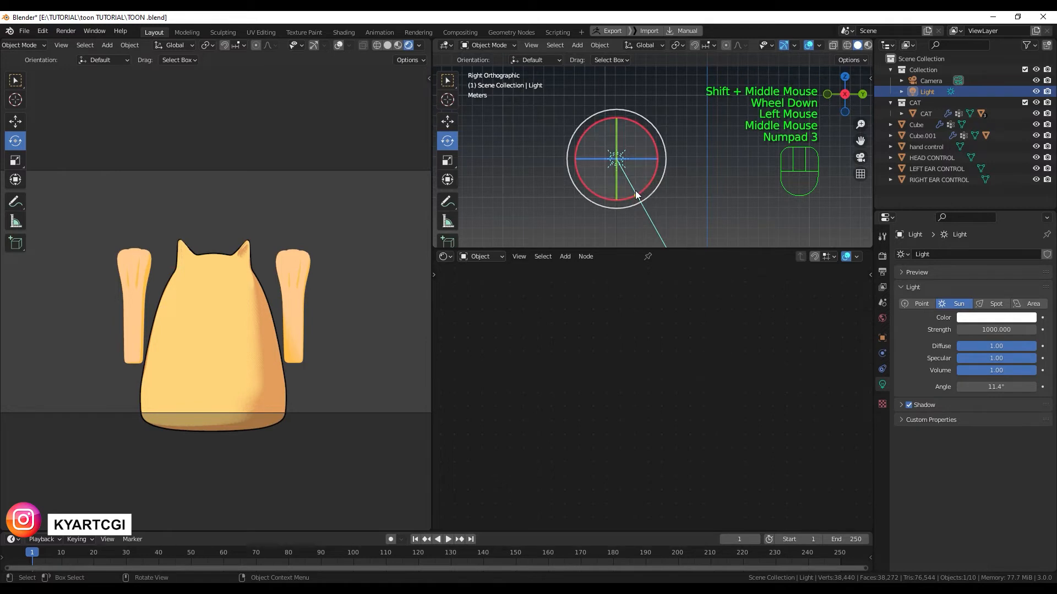
mouse_move(637, 196)
left_mouse_down()
mouse_move(650, 175)
mouse_move(649, 187)
left_mouse_up()
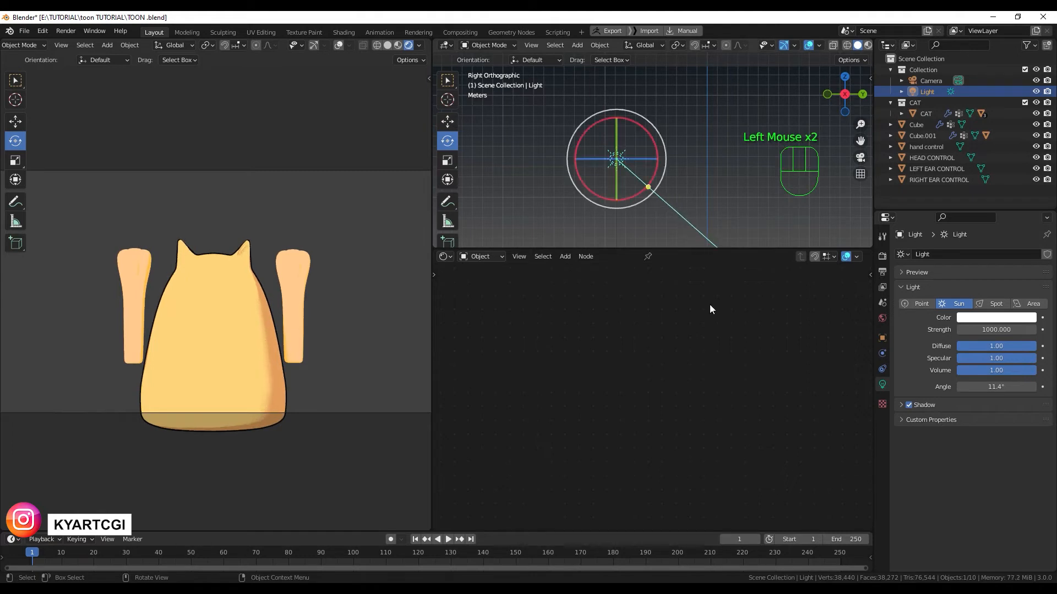
- Add a second material slot to the Cube.001 hand and assign the black Material.005 to it
middle_click_drag(702, 198, 686, 166, "shift")
scroll(699, 239, "down", 3)
scroll(691, 183, "up", 3)
scroll(686, 166, "up", 3)
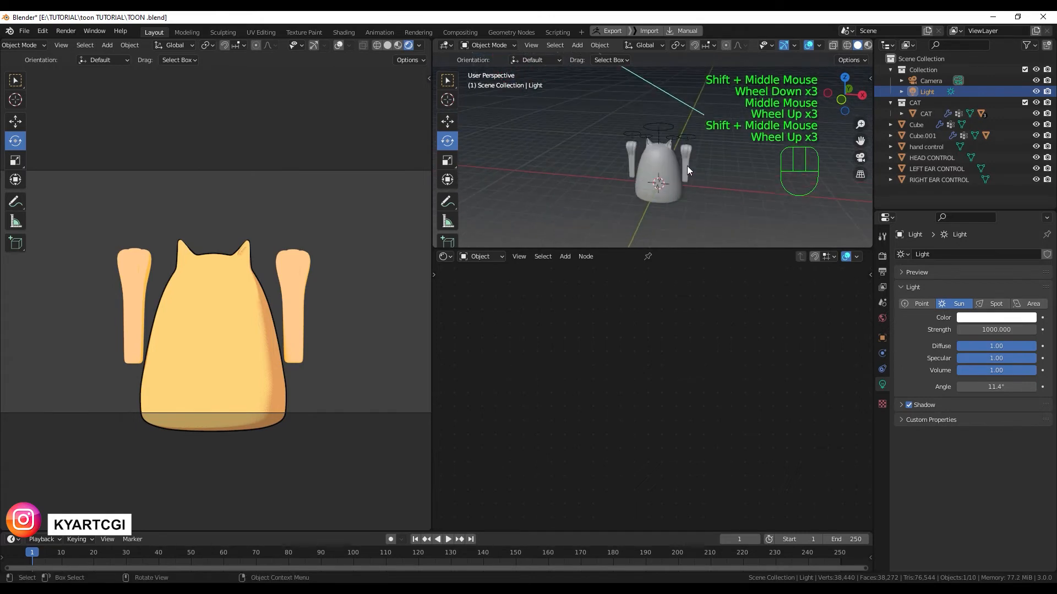
left_click(688, 158)
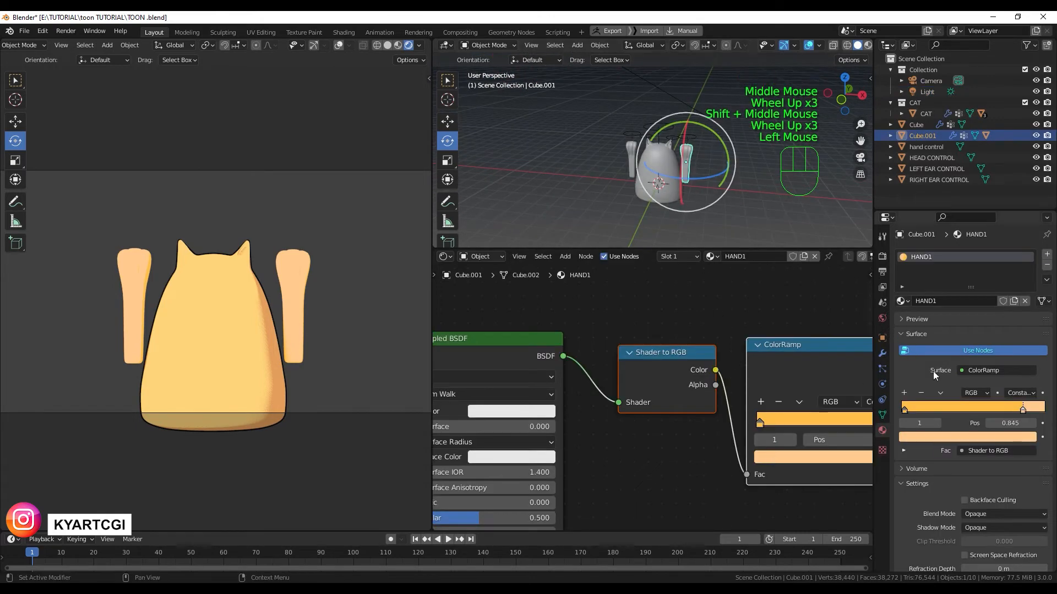
scroll(676, 430, "down", 2)
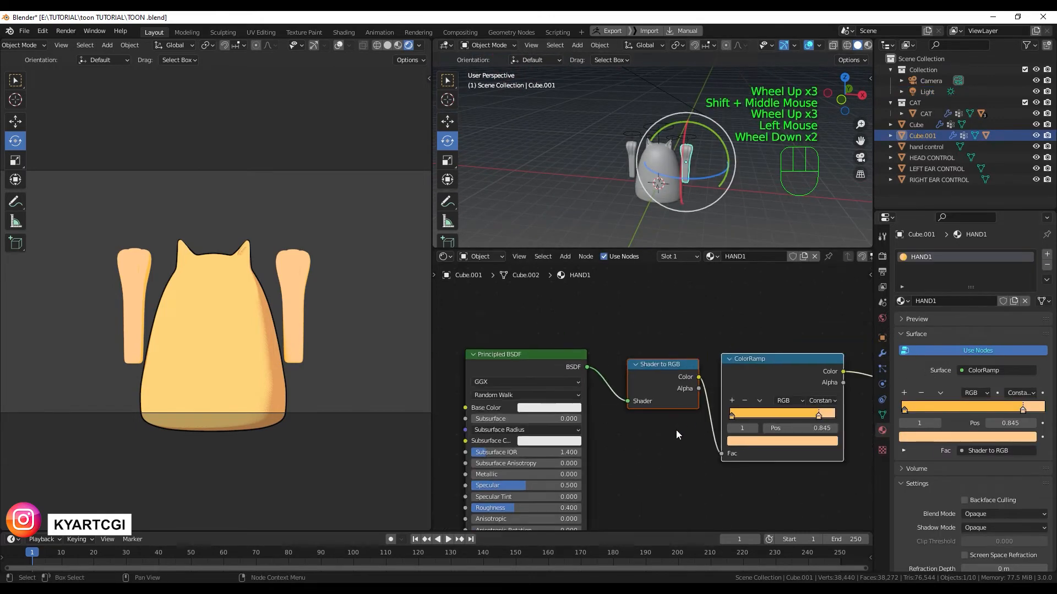
left_click(1047, 254)
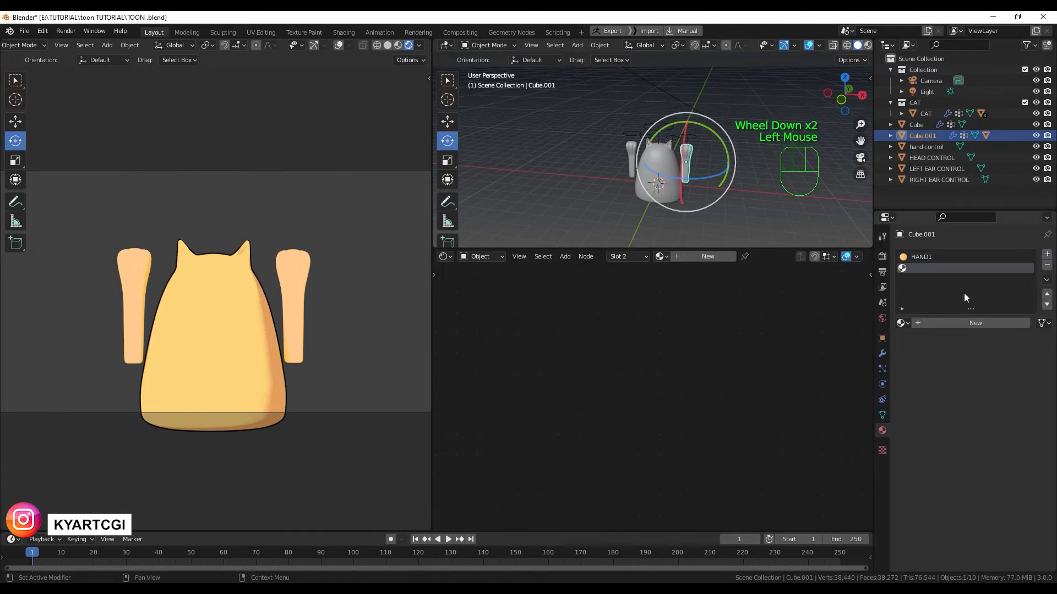
left_click(901, 323)
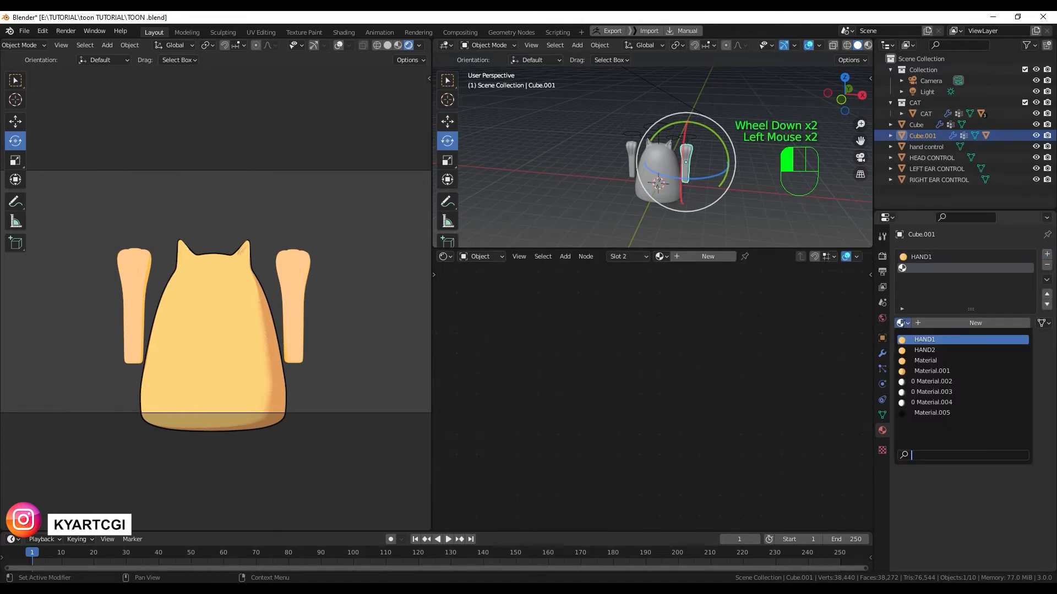
left_click(932, 413)
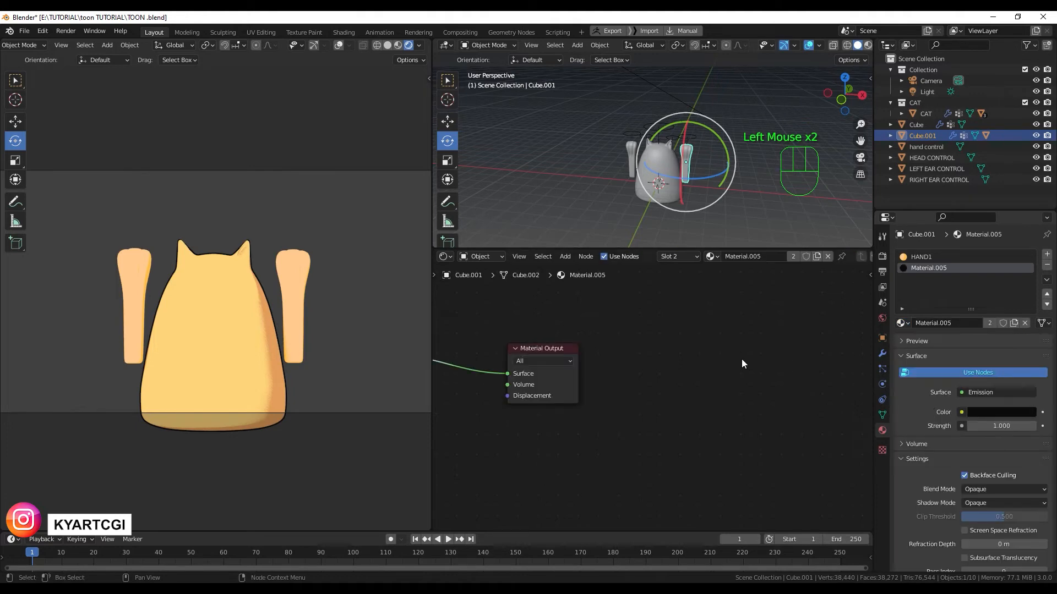
- Rename the black outline material to OUTLINE
left_click(964, 324)
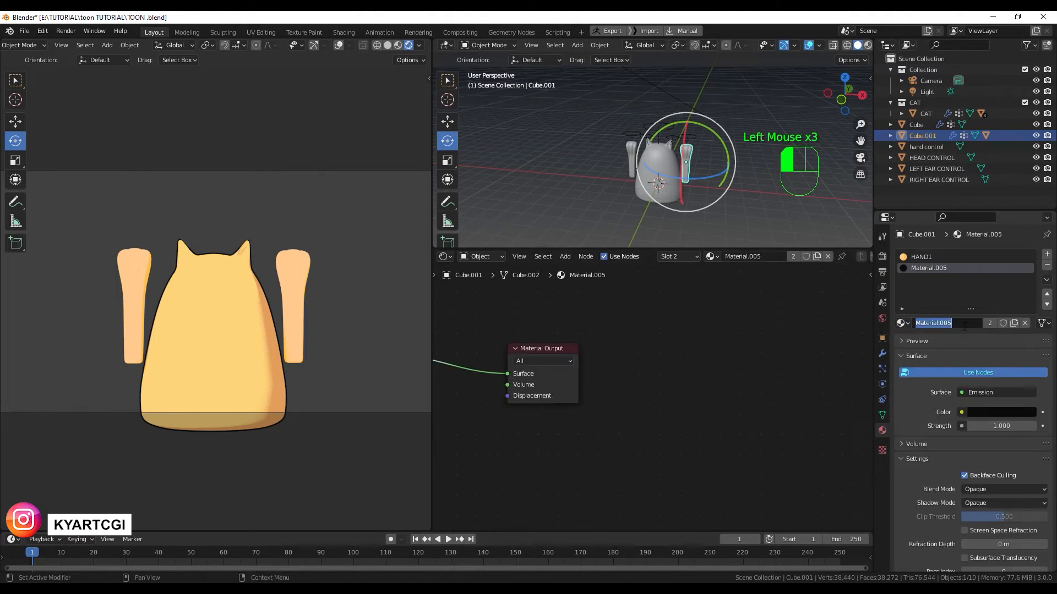
type("OUTLINE")
key("Return")
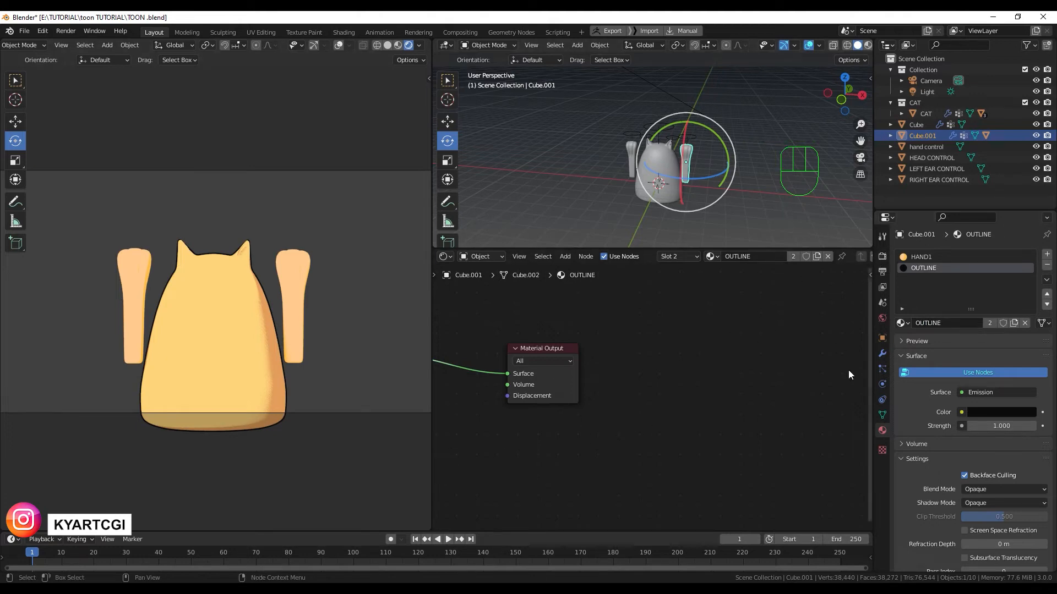
- Add a Solidify modifier to the Cube.001 hand and flip its normals
left_click(883, 355)
left_click(949, 251)
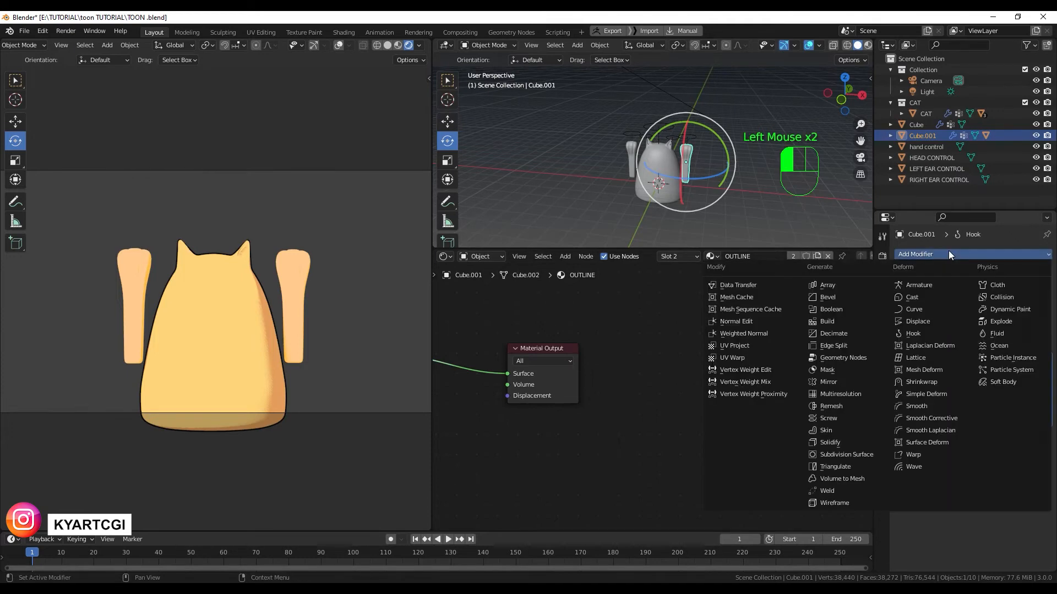
left_click(842, 439)
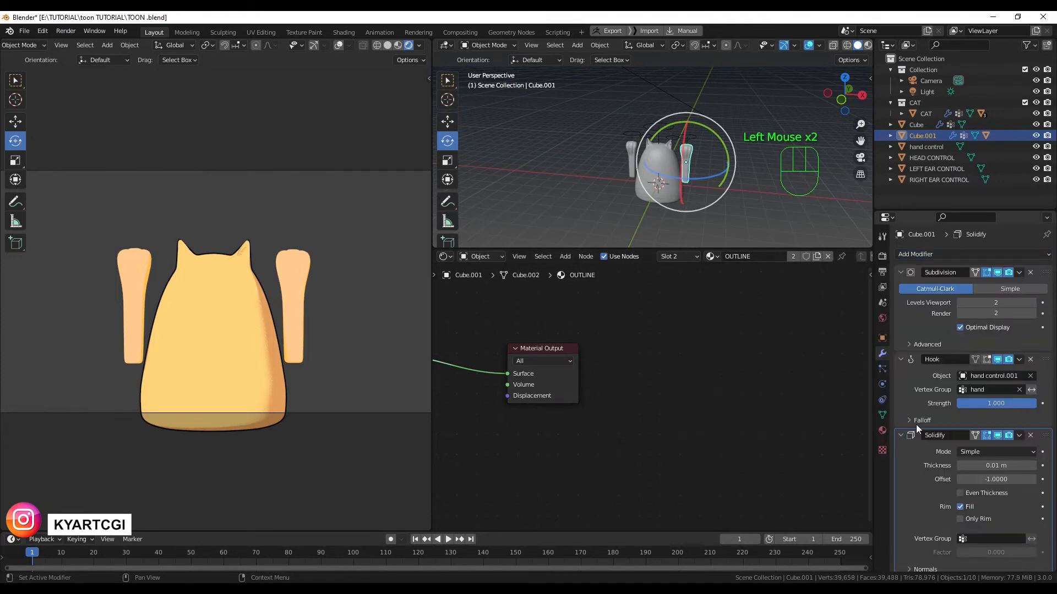
scroll(918, 427, "down", 2)
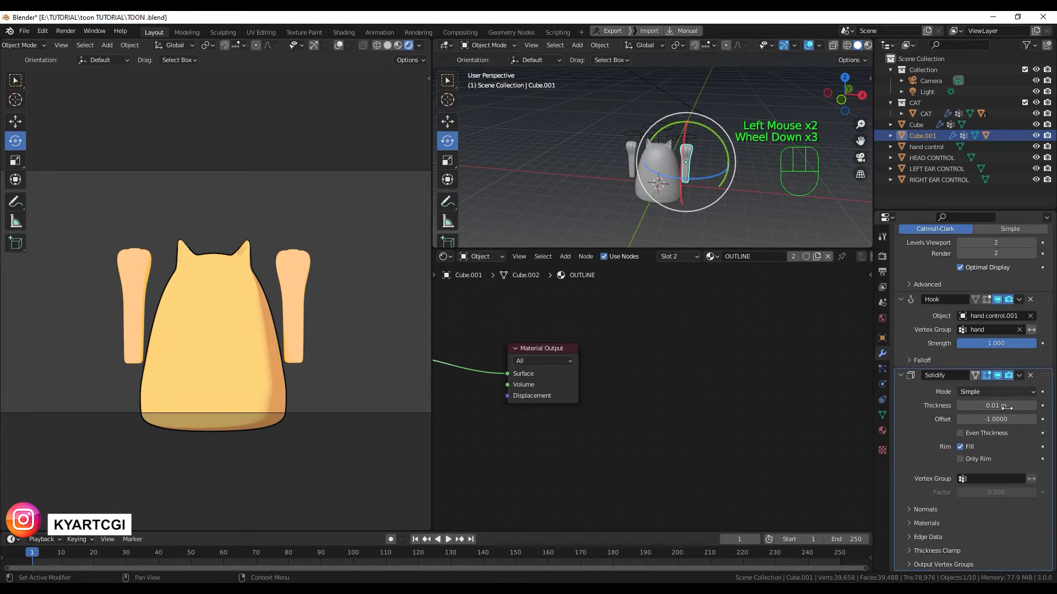
left_click(910, 510)
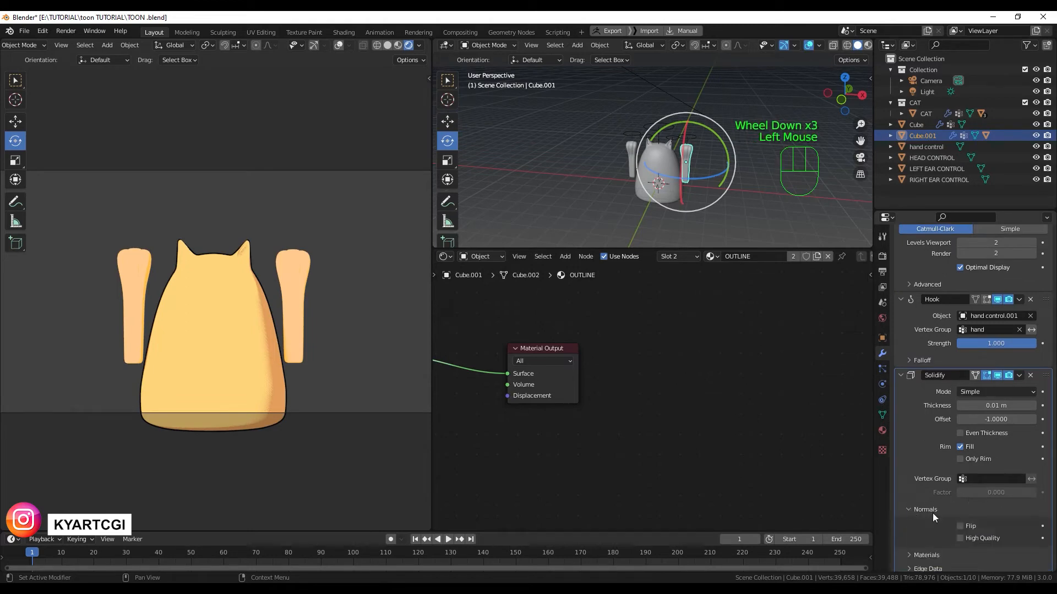
left_click(964, 526)
- Set the hand's Solidify material offset to 1 and its thickness to -0.02 m
scroll(910, 448, "down", 3)
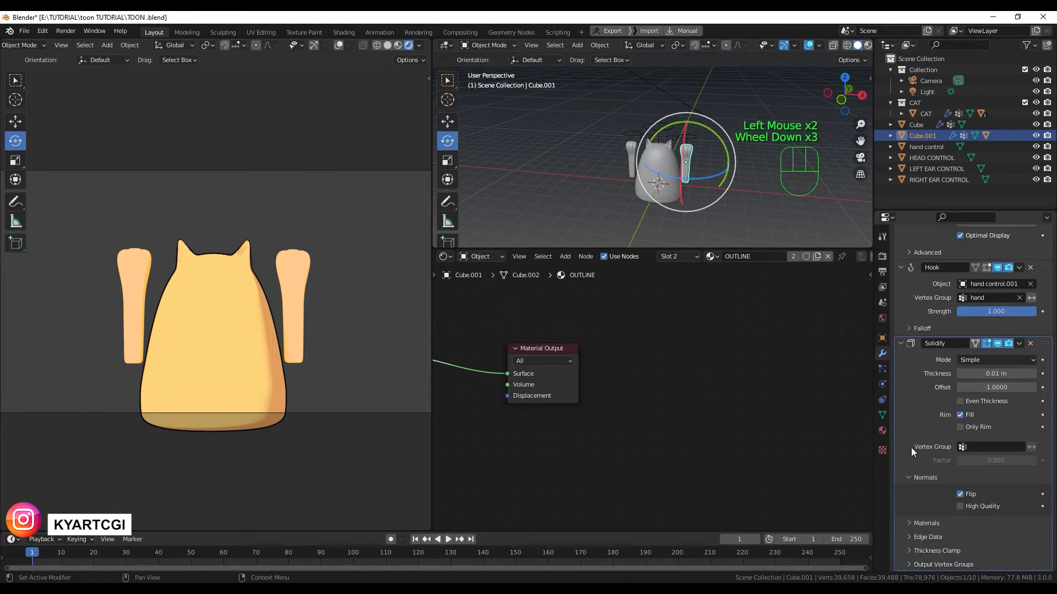
left_click(919, 522)
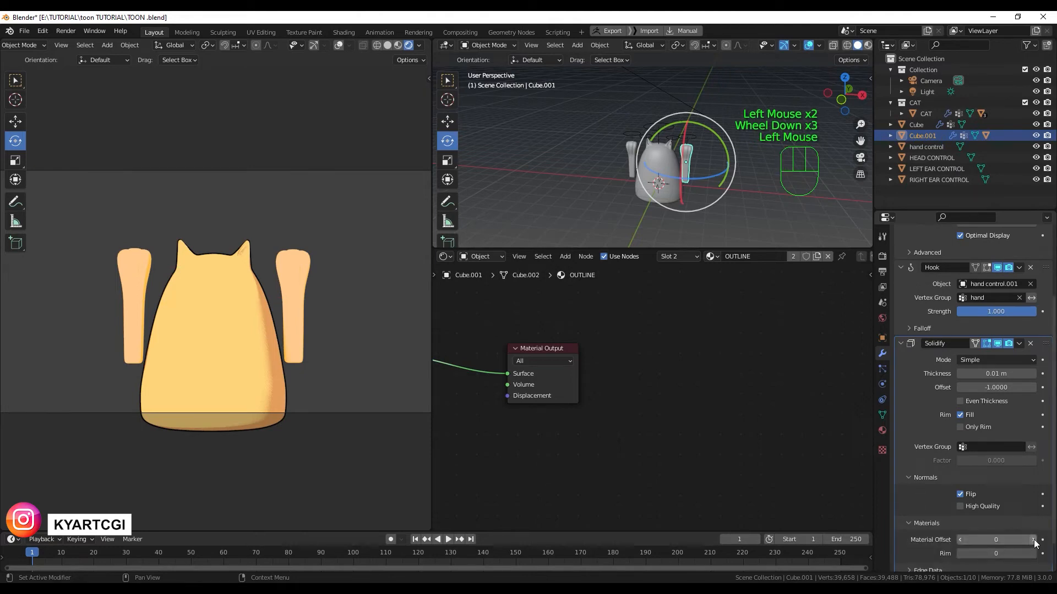
left_click(969, 539)
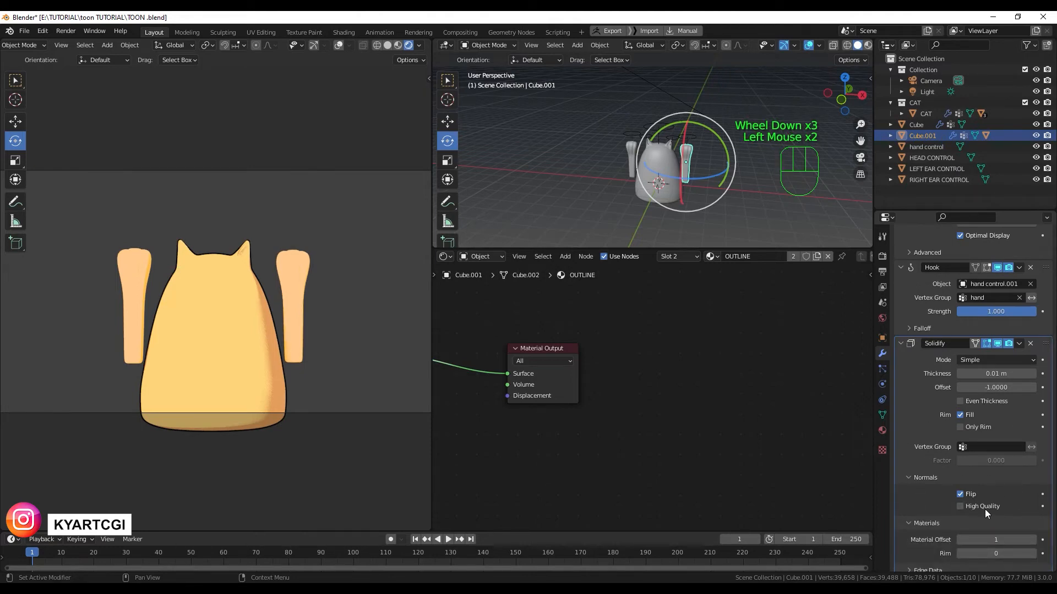
mouse_move(994, 372)
left_mouse_down()
mouse_move(1003, 373)
mouse_move(990, 372)
left_mouse_up()
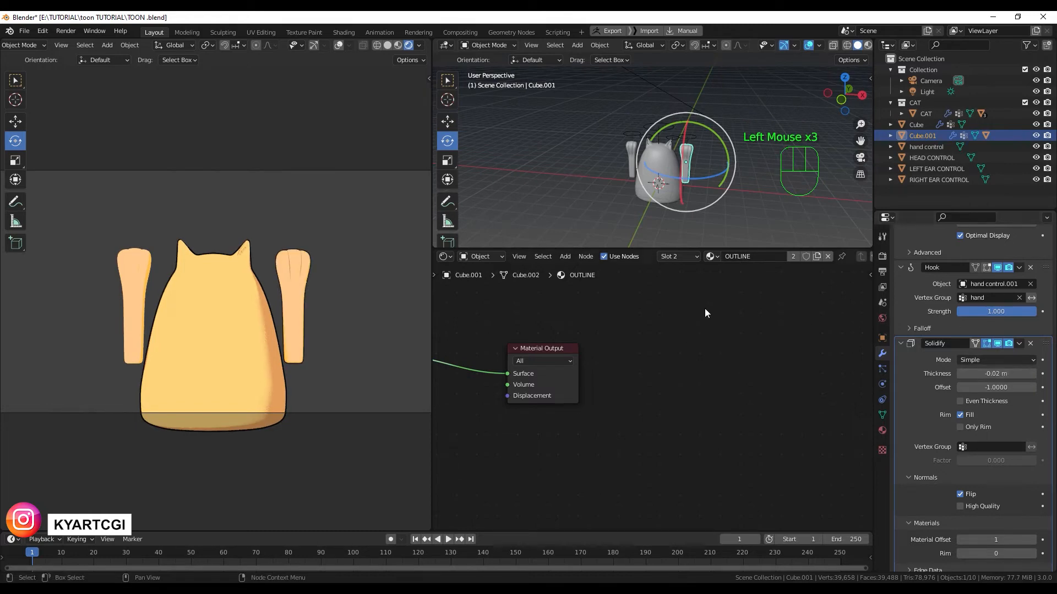
- Select the CAT body and inspect the settings of its OUTLINE material
left_click(641, 194)
scroll(960, 372, "up", 5)
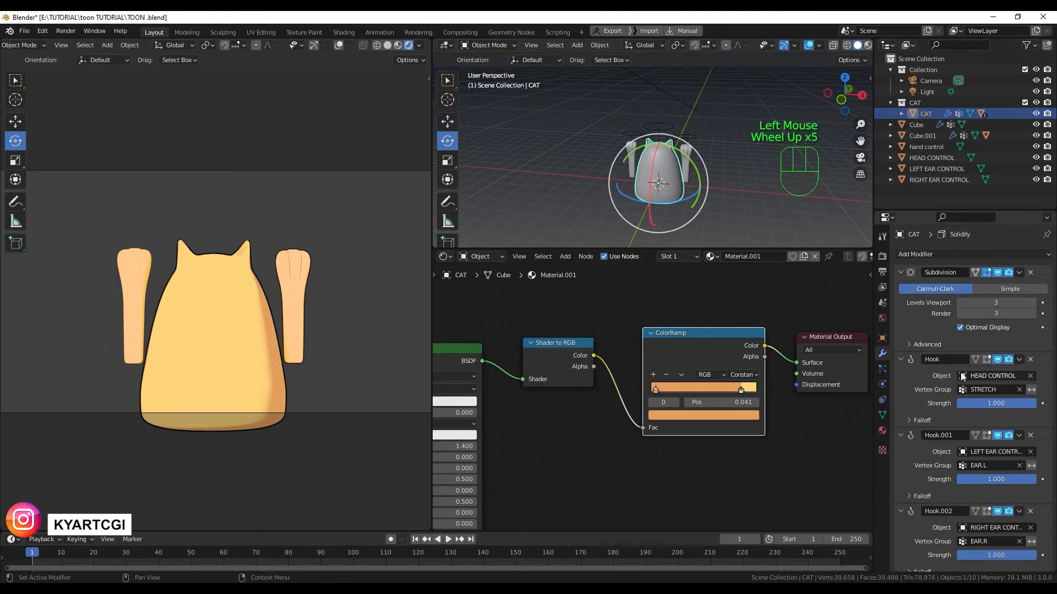
left_click(882, 430)
left_click(930, 268)
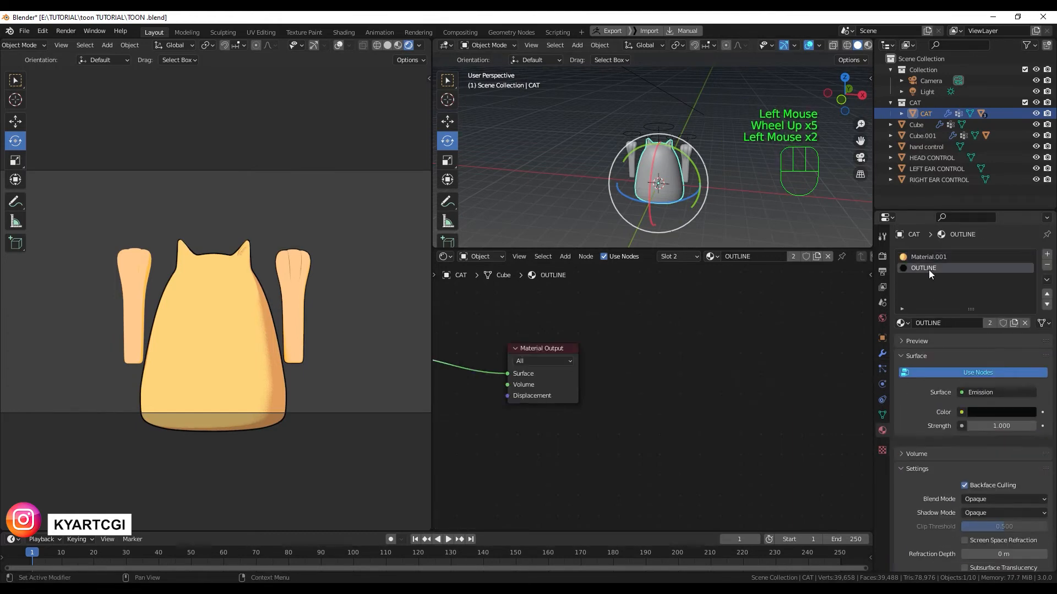
- Copy the thickness value from the CAT body's Solidify modifier
left_click(882, 353)
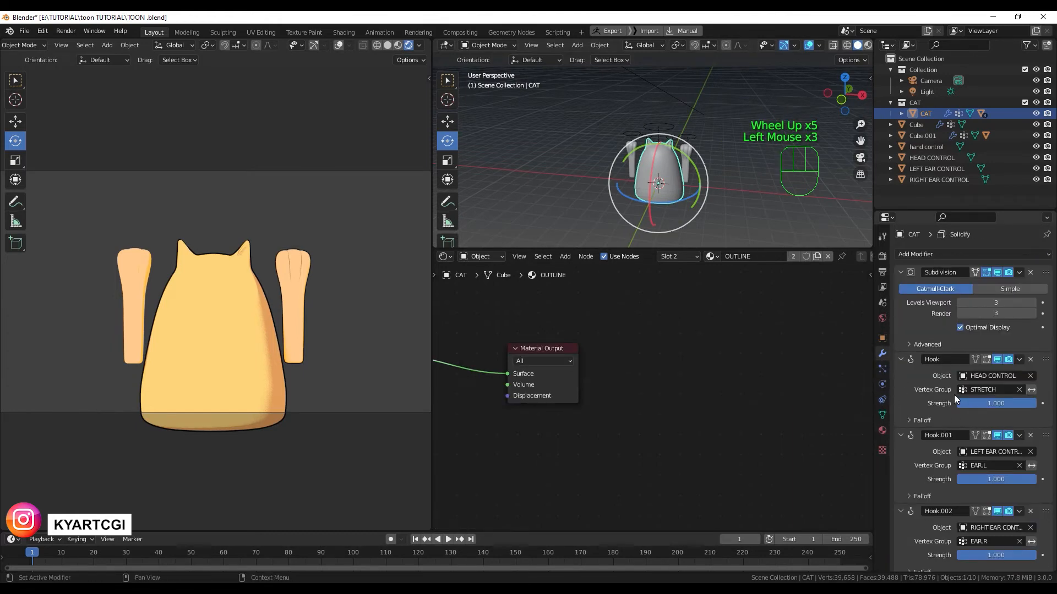
scroll(949, 418, "down", 4)
scroll(949, 418, "down", 1)
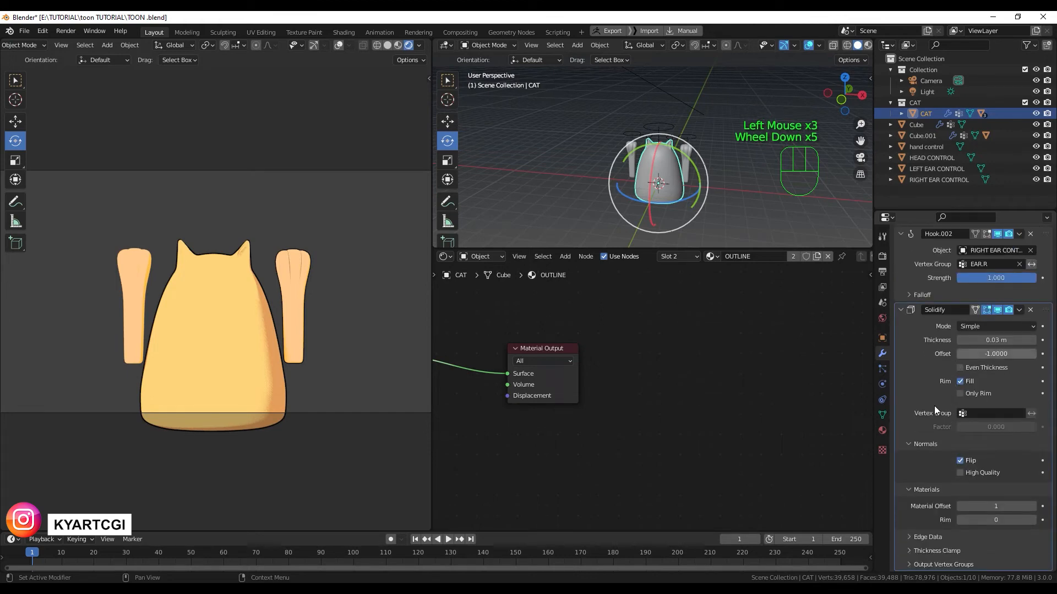
left_click(998, 341)
key("ctrl+c")
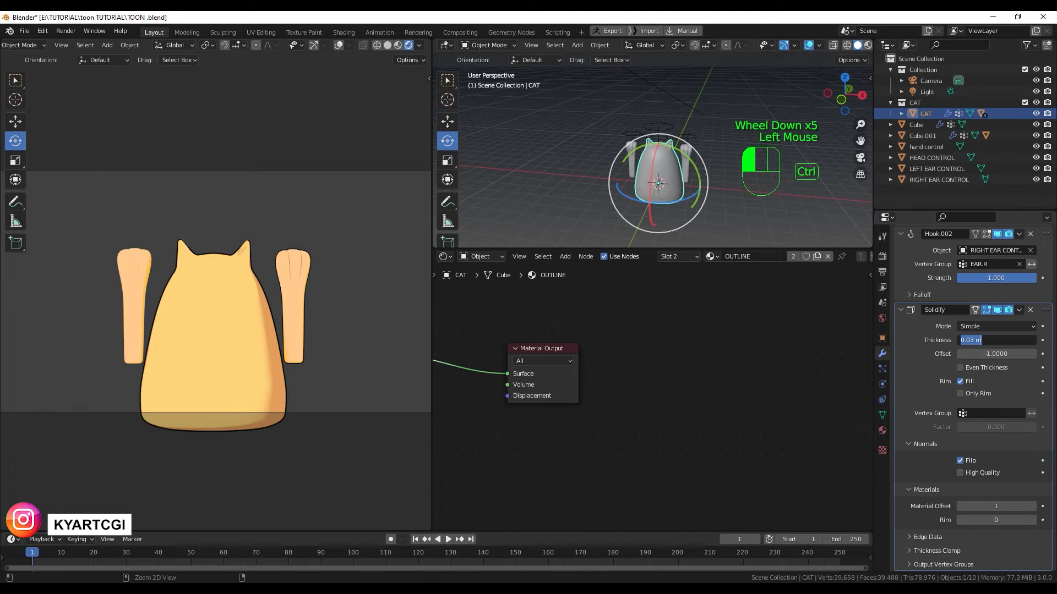
left_click(722, 177)
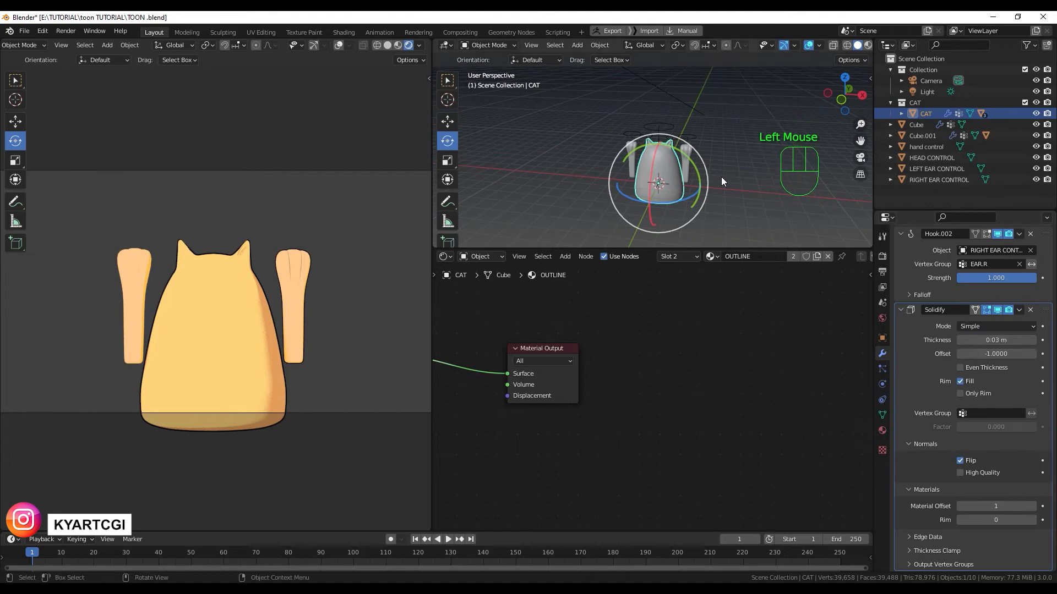
- Reselect the Cube.001 hand to edit its Solidify modifier
scroll(721, 177, "up", 2)
left_click(711, 159)
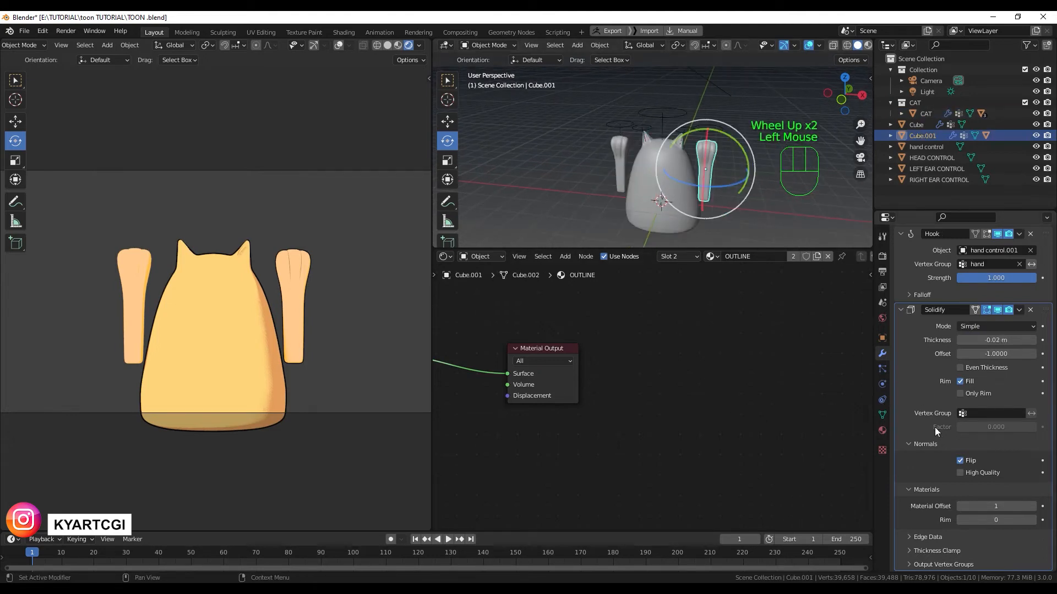
- Set the Solidify modifier's thickness on Cube.001, the first hand, to 0.03 m
double_click(985, 340)
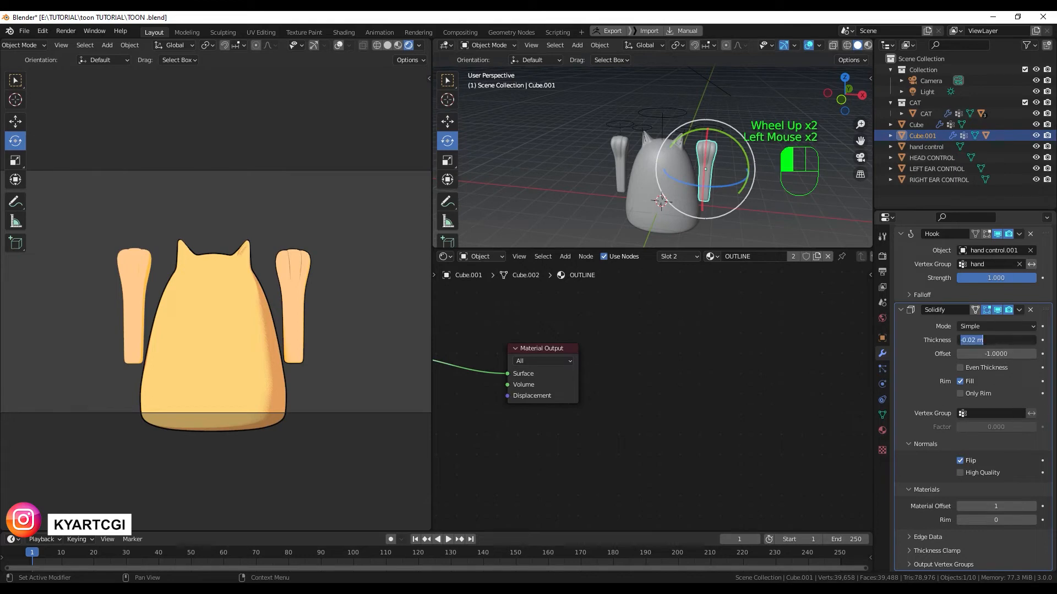
key("ctrl+v")
key("Return")
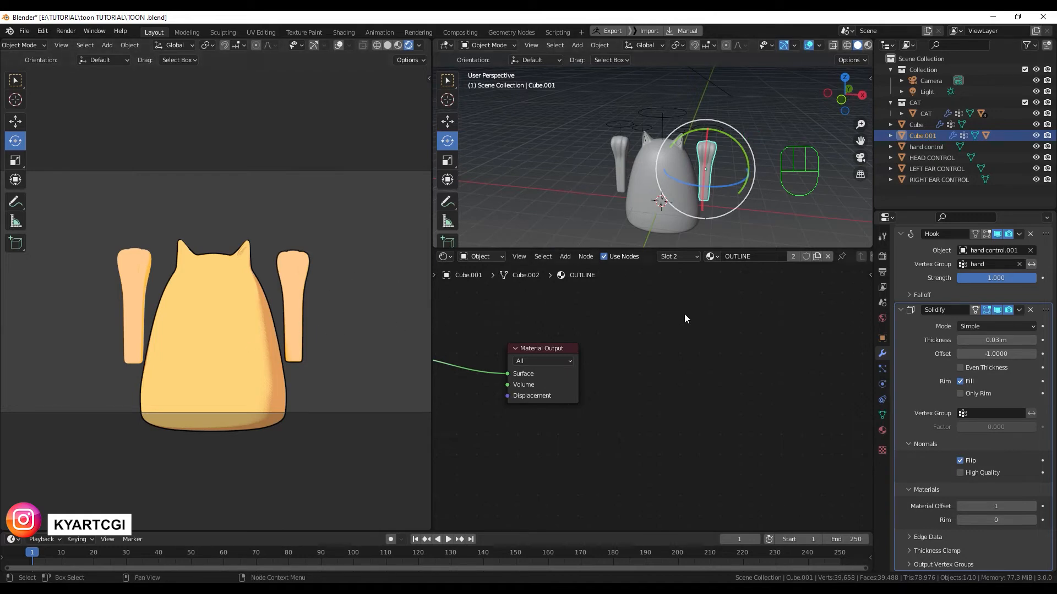
- Select the other hand, Cube, and add a second material slot using the existing OUTLINE material
left_click(618, 159)
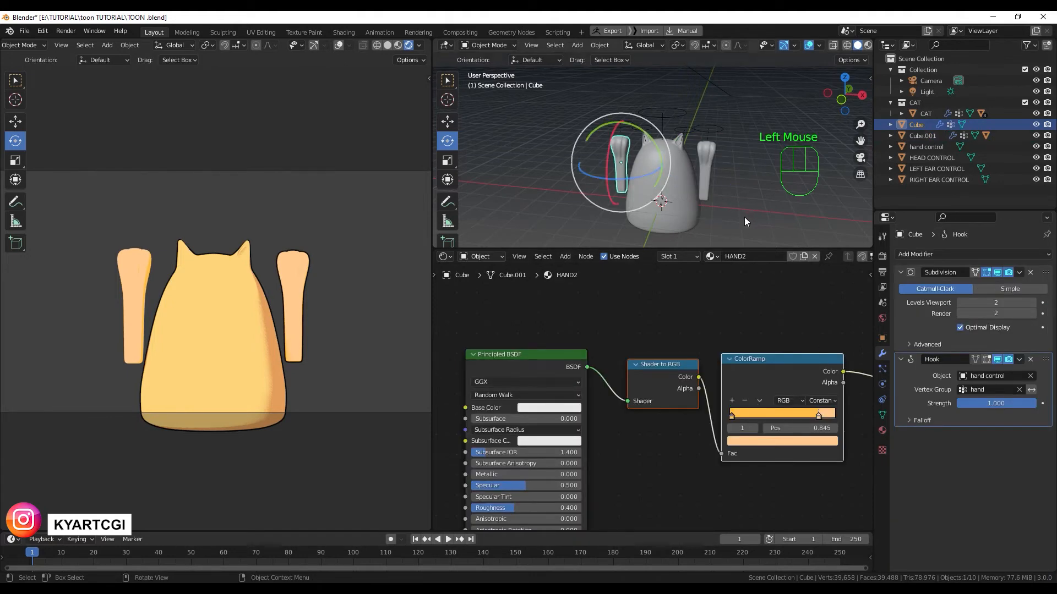
double_click(882, 431)
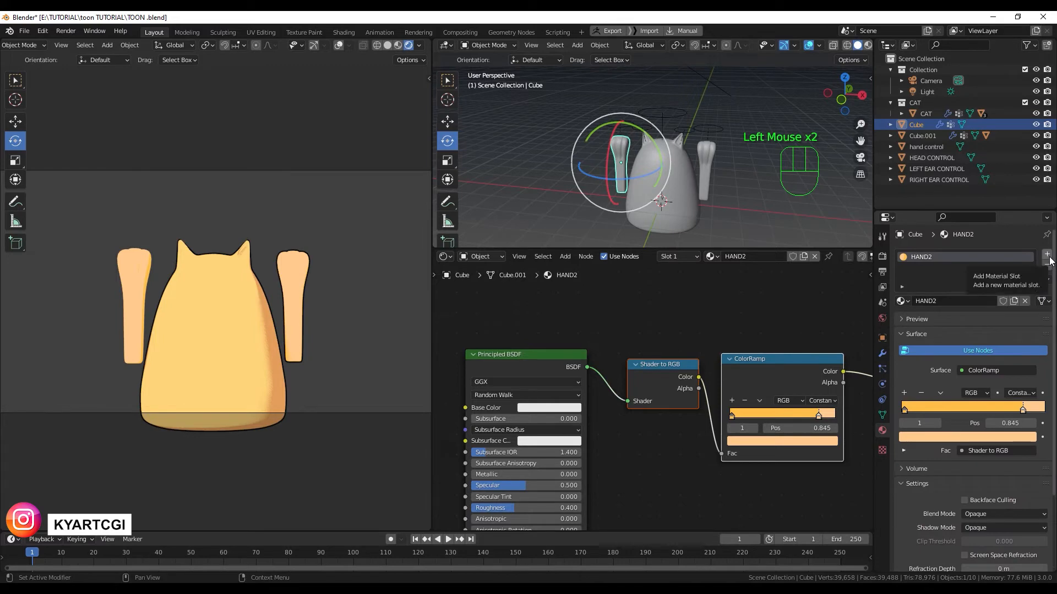
left_click(1048, 256)
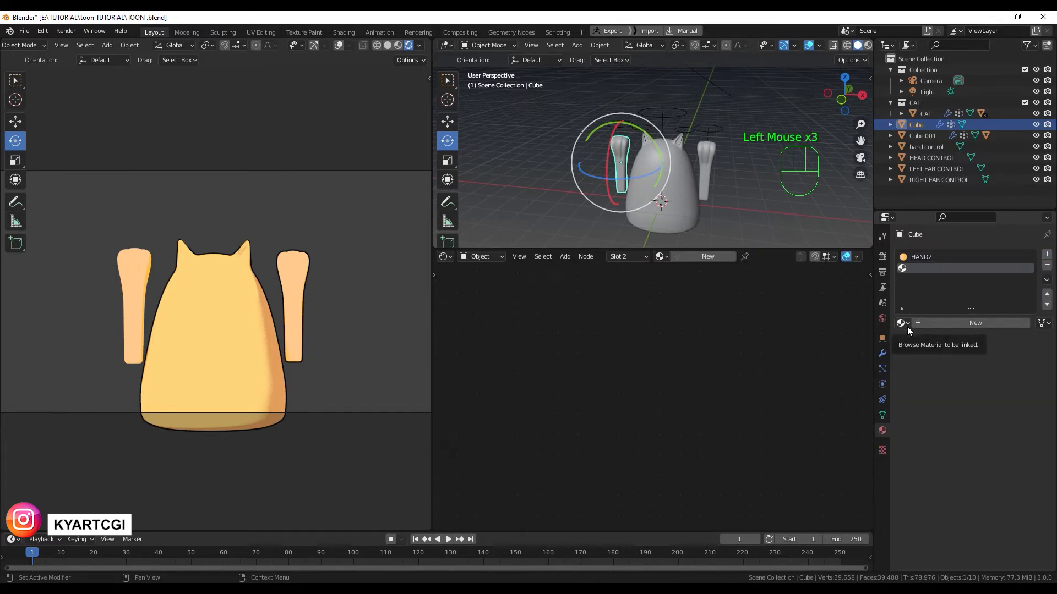
left_click(906, 325)
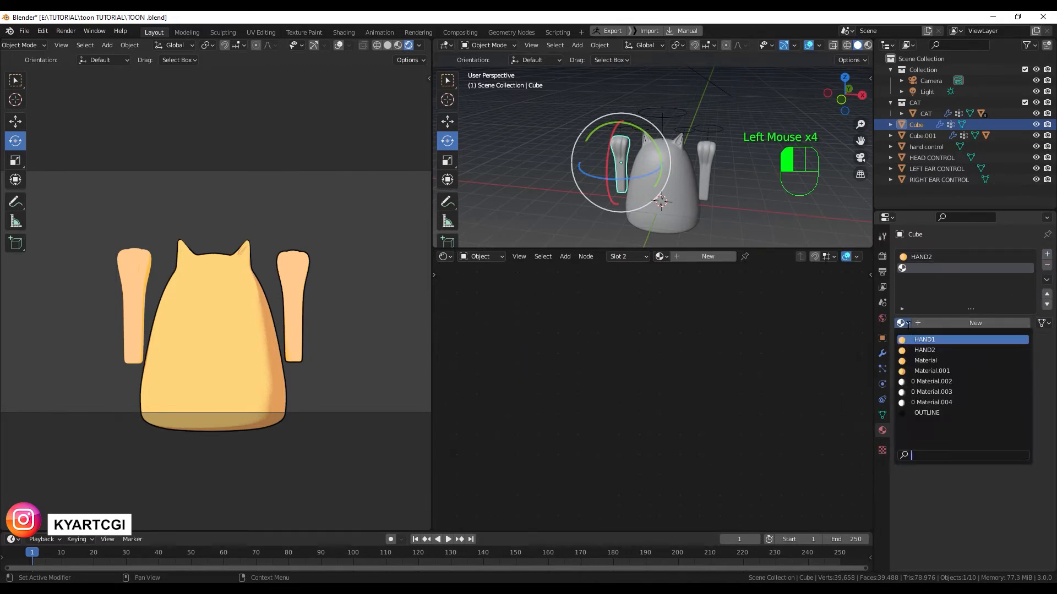
left_click(926, 413)
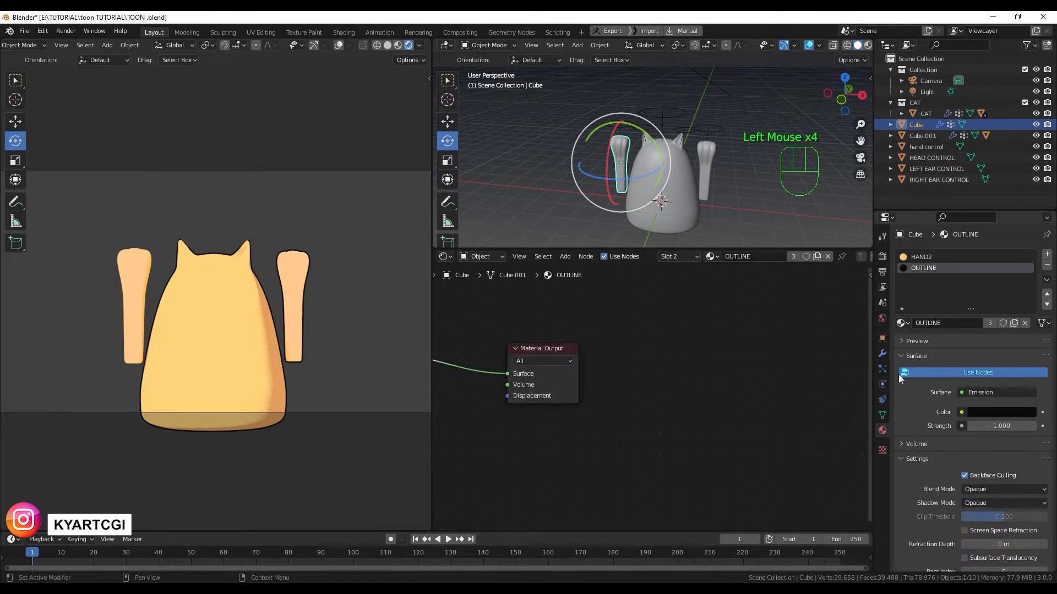
- Add a Solidify modifier to the Cube hand and enable Flip for its normals
left_click(882, 353)
left_click(951, 252)
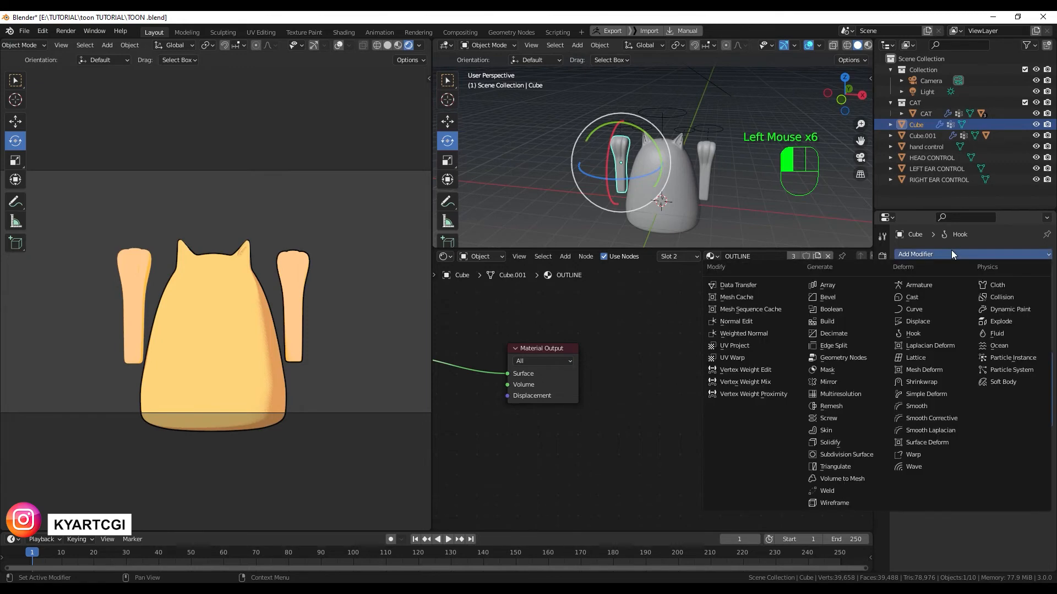
left_click(857, 442)
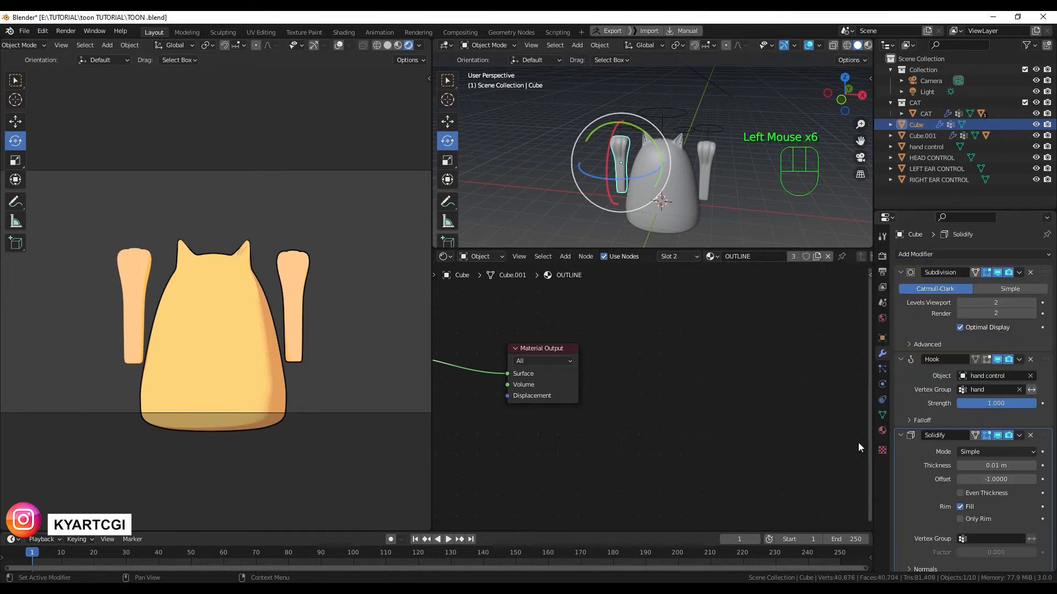
scroll(946, 435, "down", 4)
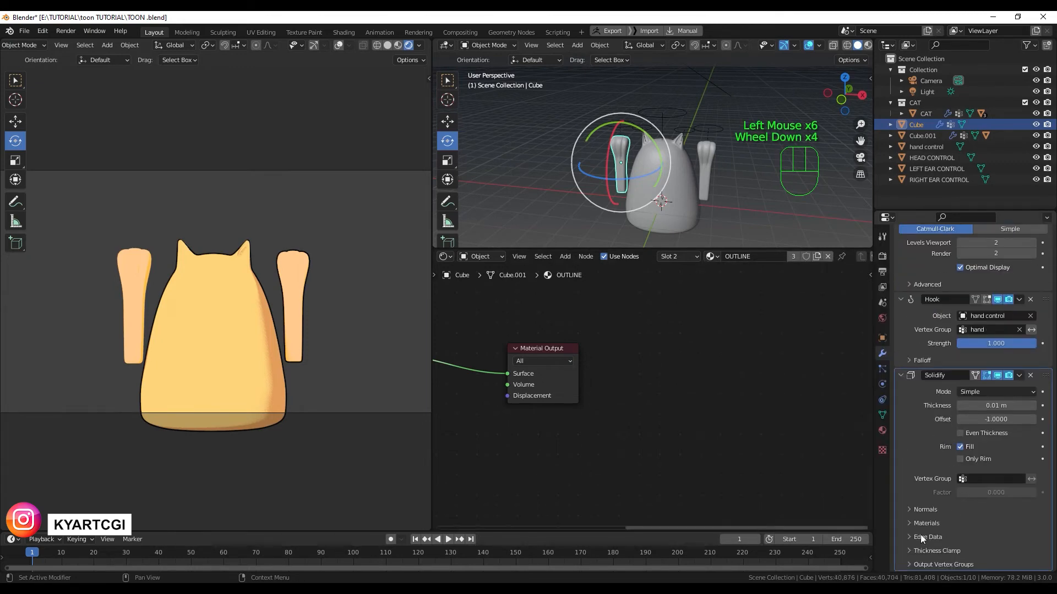
left_click(919, 511)
left_click(960, 527)
scroll(912, 446, "down", 2)
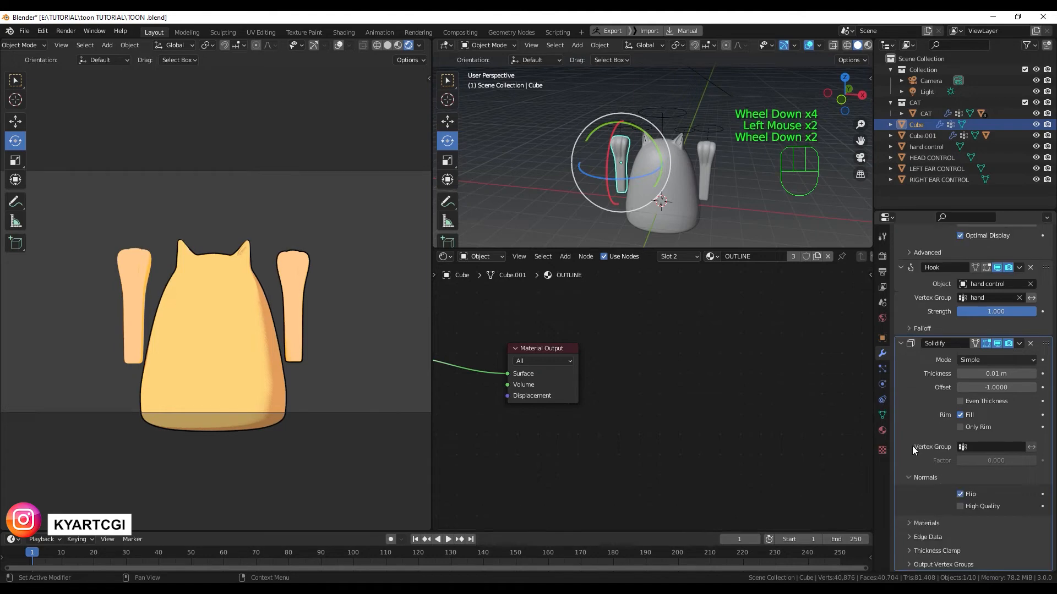
- Set the hand's Solidify material offset to 1 and its thickness to 0.03 m
left_click(933, 523)
left_click(1032, 540)
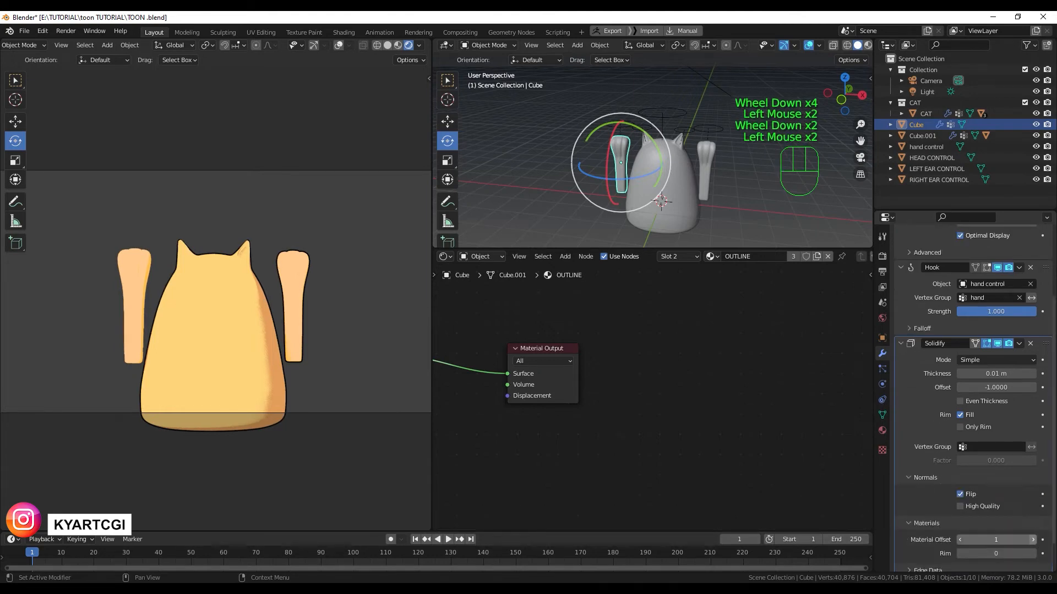
left_click(997, 374)
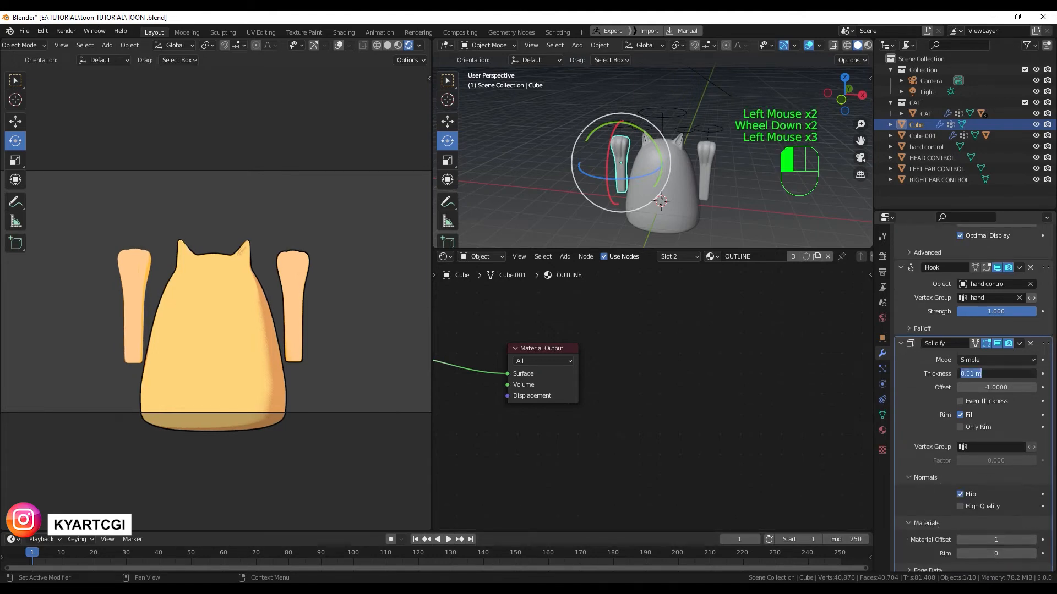
type("0.03")
key("Return")
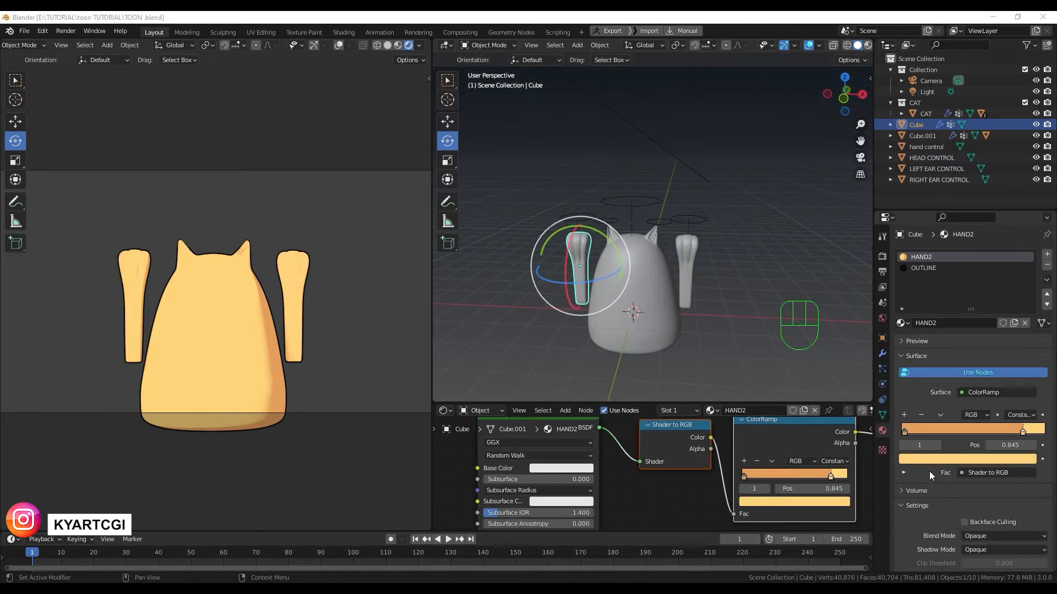
- Enter Edit Mode on the CAT body in front view and select an inner face of one ear in face select mode
left_click(653, 287)
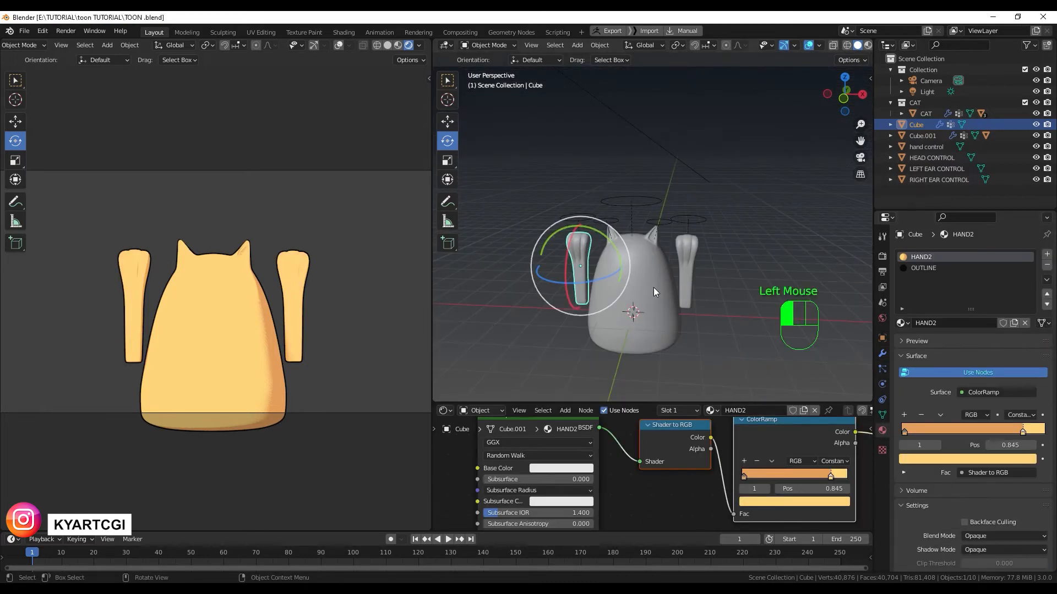
scroll(659, 279, "up", 1)
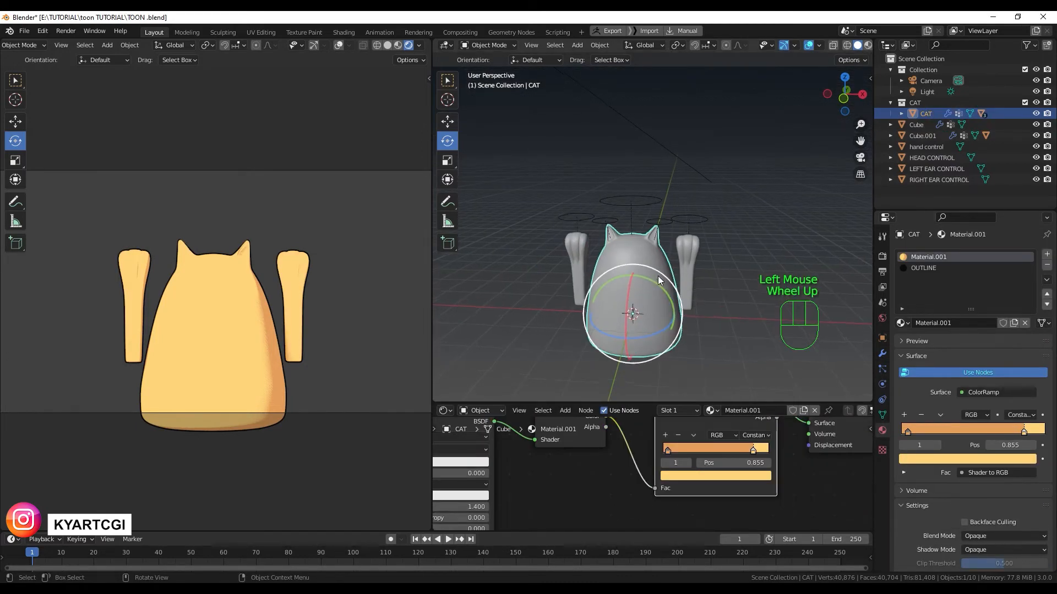
key("KP_1")
scroll(658, 276, "down", 5)
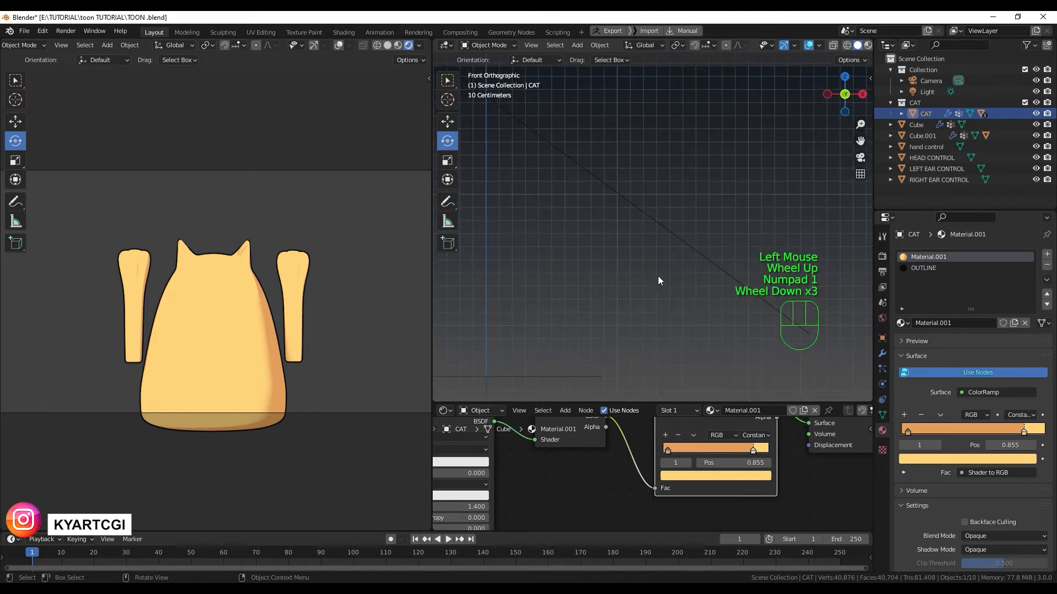
middle_click_drag(655, 317, 714, 190, "shift")
scroll(681, 306, "up", 3)
key("Tab")
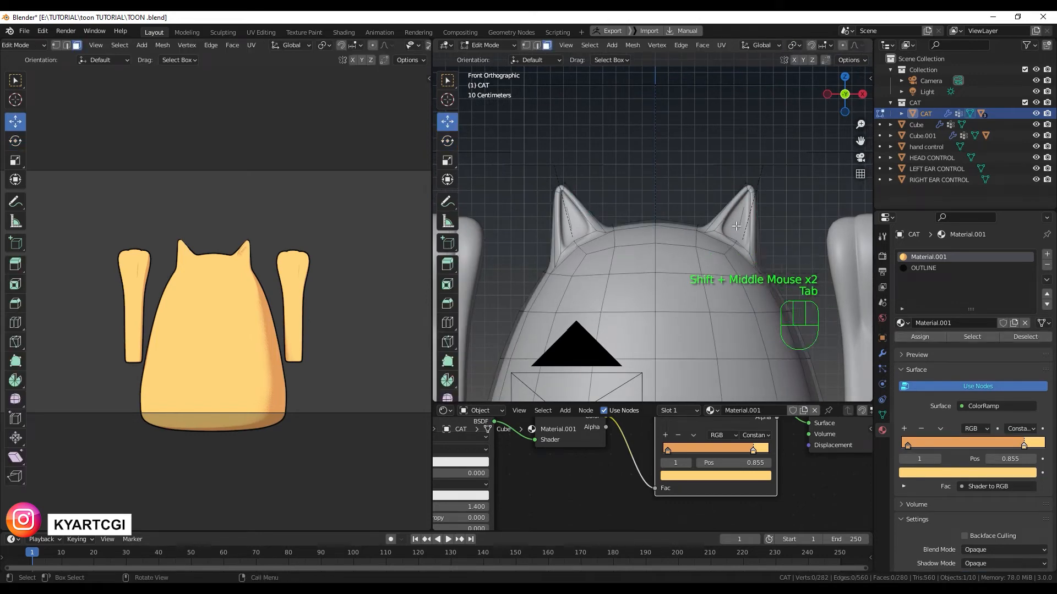
key("3")
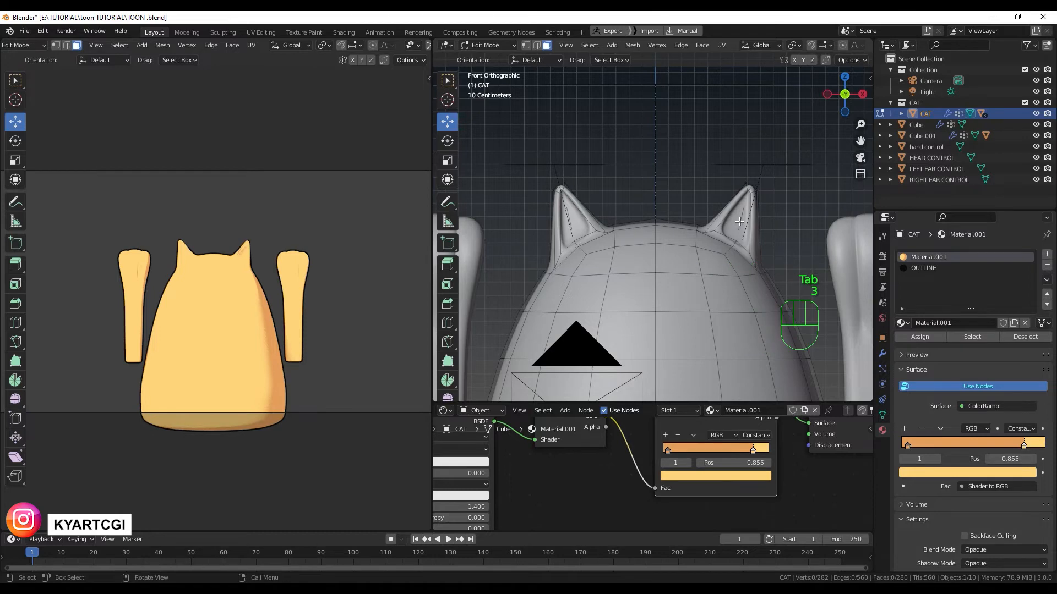
left_click(737, 221, "shift")
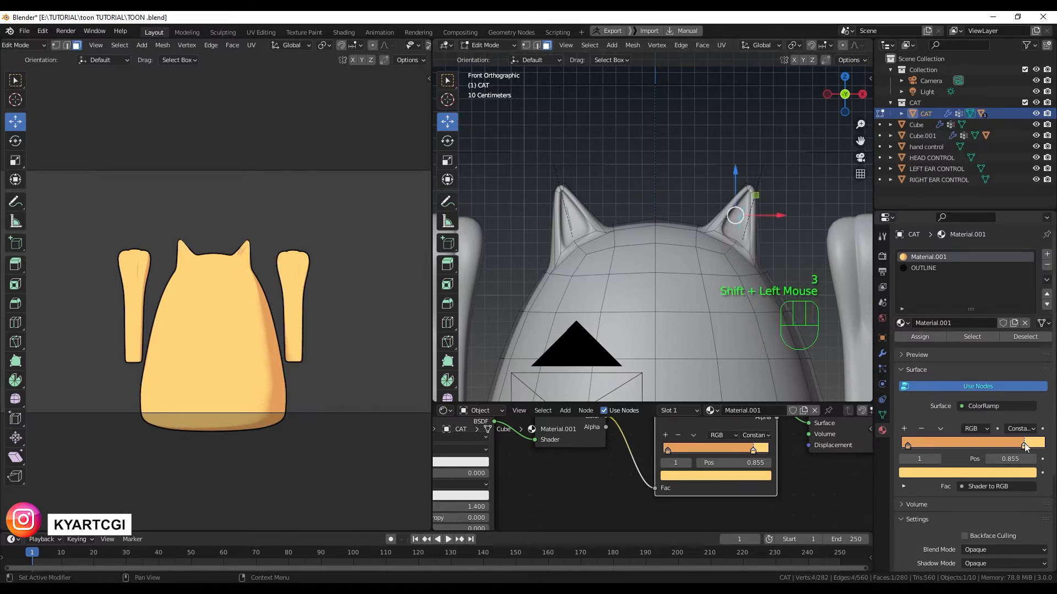
- Turn off the Subdivision modifier's viewport display and add the remaining inner faces of both ears to the selection
left_click(882, 354)
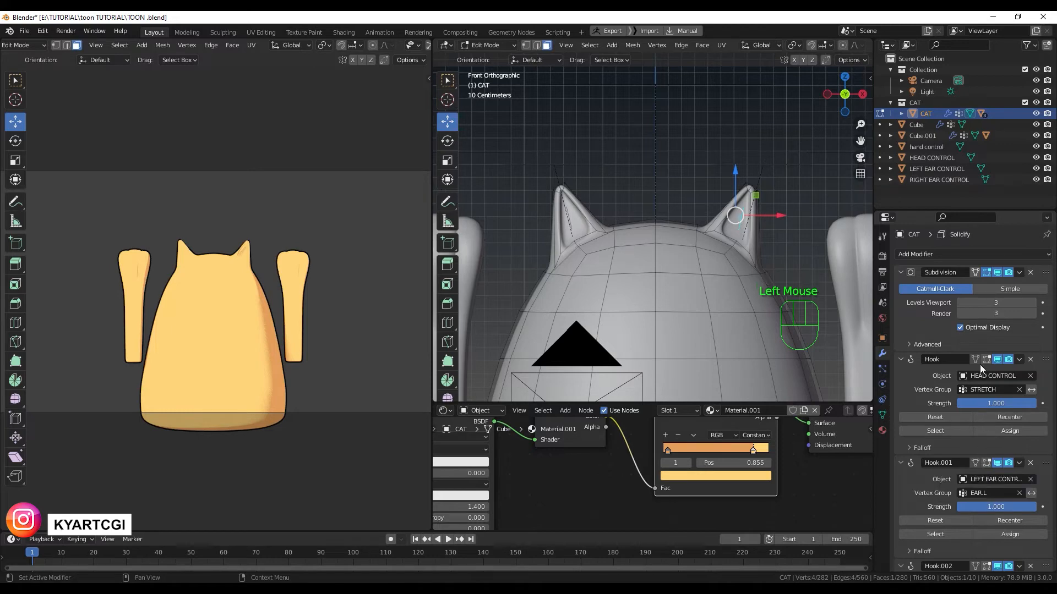
left_click(998, 273)
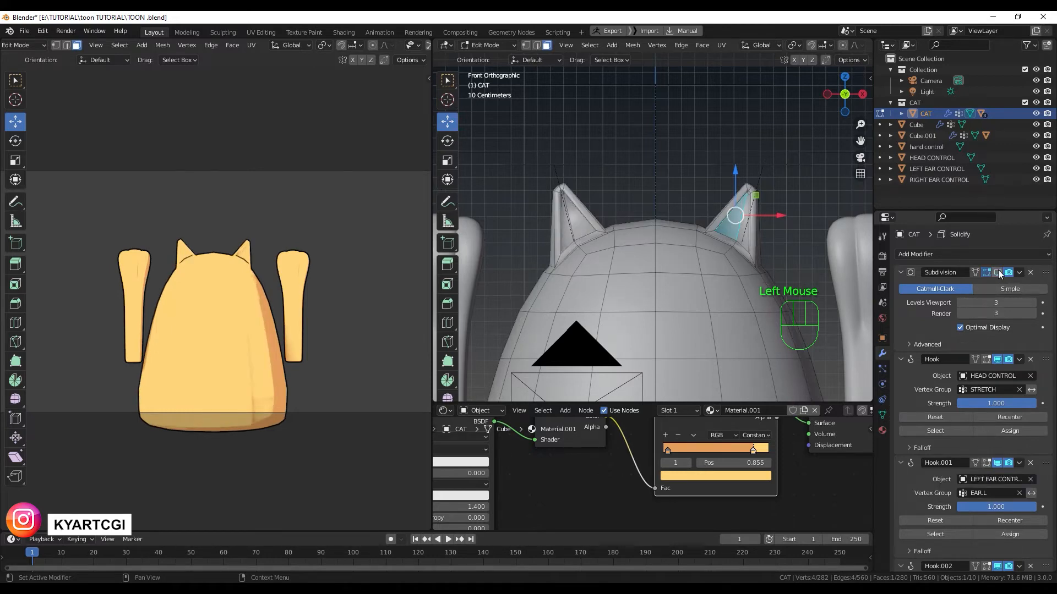
scroll(847, 231, "up", 2)
middle_click_drag(859, 220, 666, 255, "shift")
left_click(686, 264, "shift")
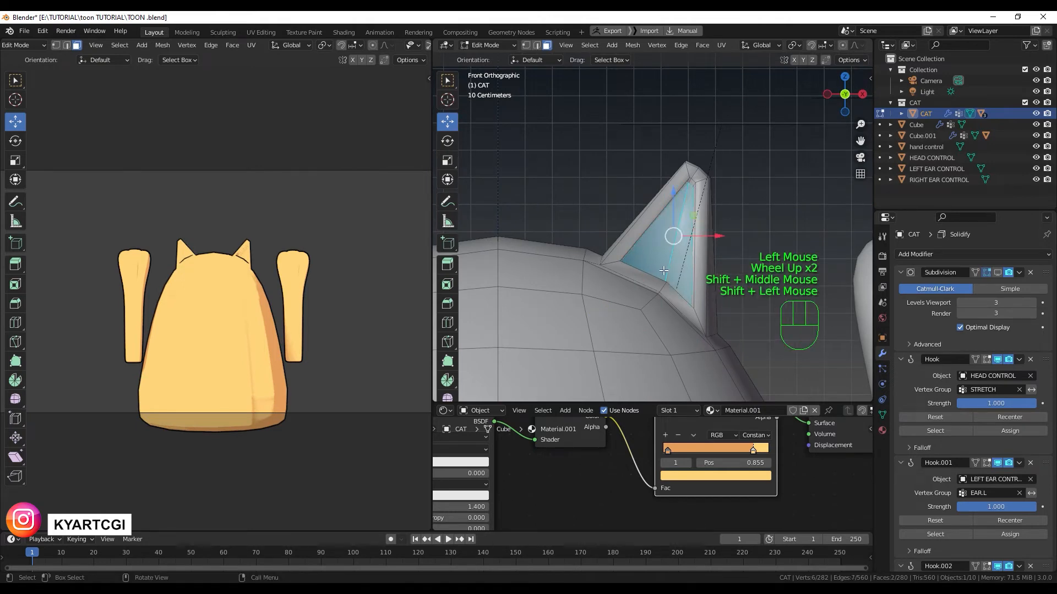
scroll(631, 243, "down", 3)
middle_click_drag(533, 223, 604, 245, "shift")
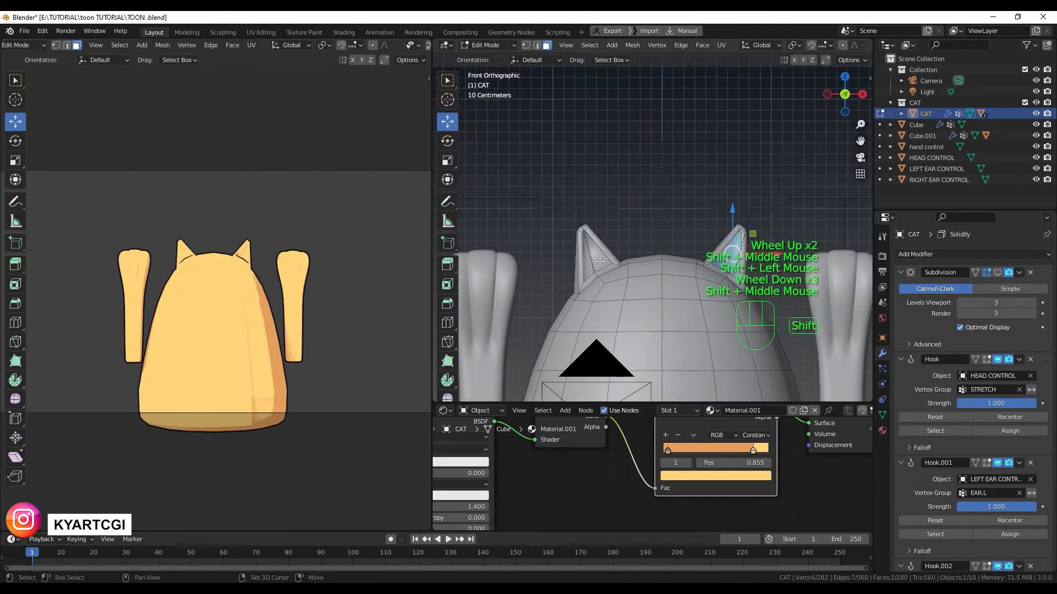
left_click(600, 262, "shift")
left_click(587, 262, "shift")
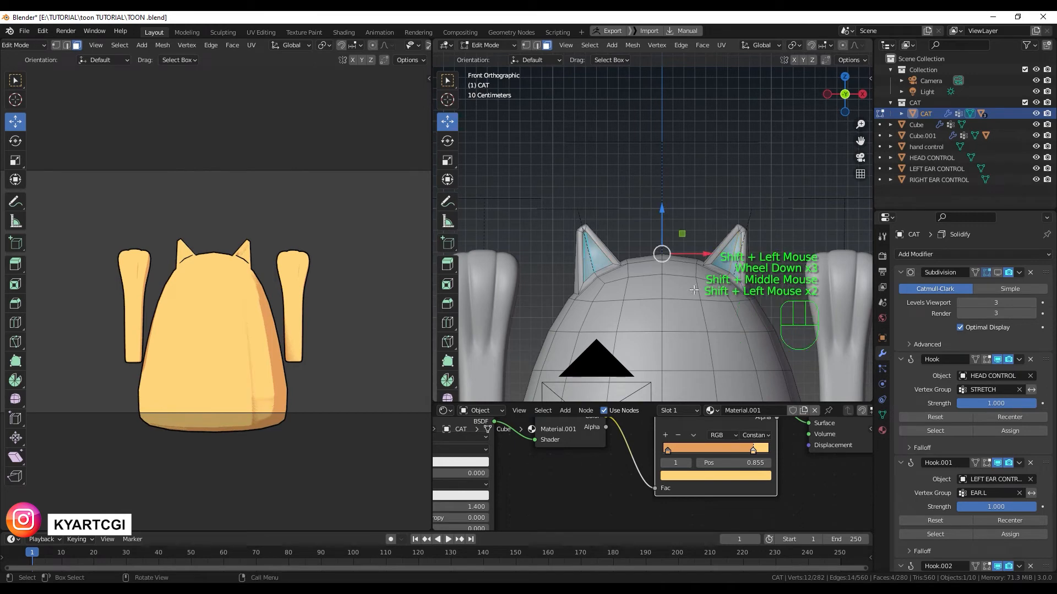
- Create a new material in a third slot on CAT and assign it to the selected inner ear faces
left_click(883, 432)
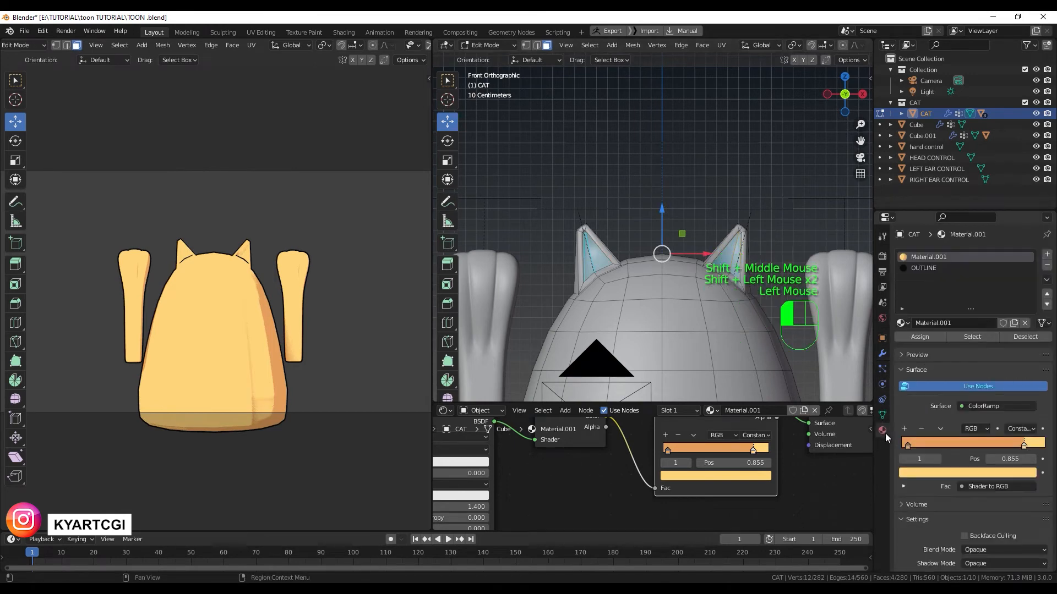
left_click(1048, 255)
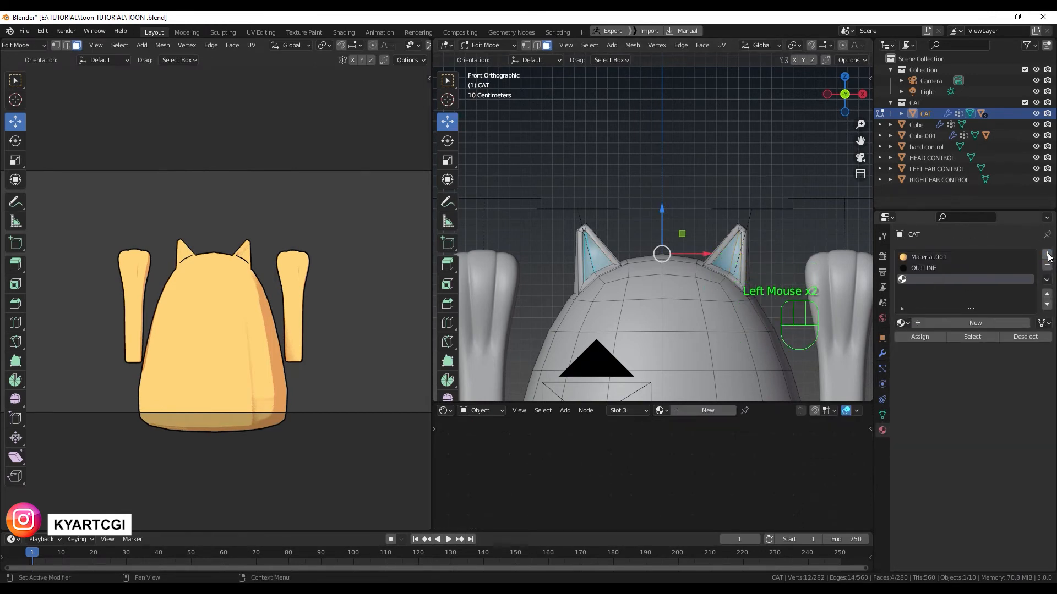
left_click(970, 324)
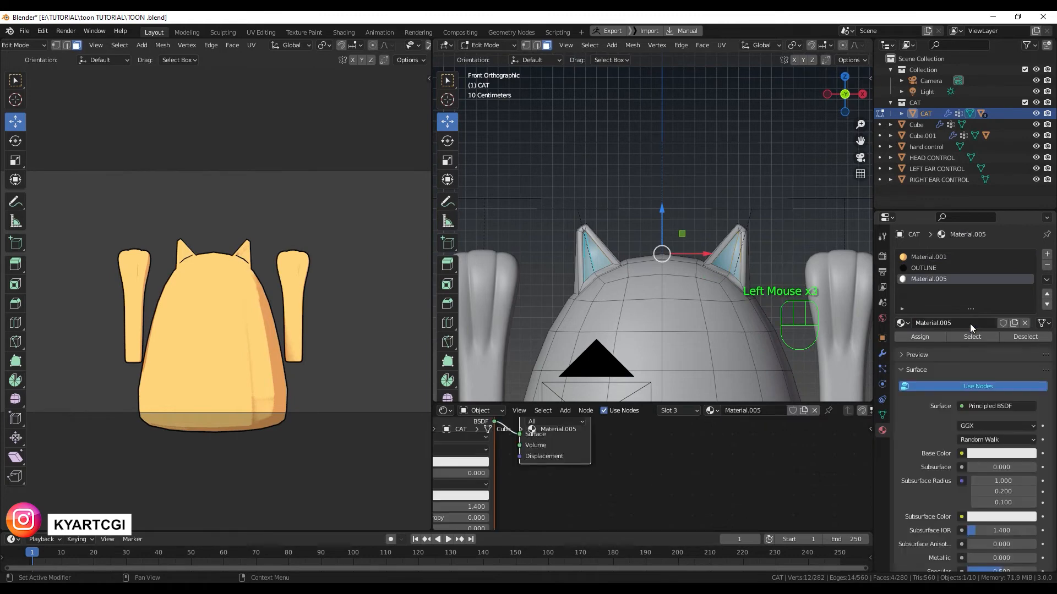
left_click(920, 339)
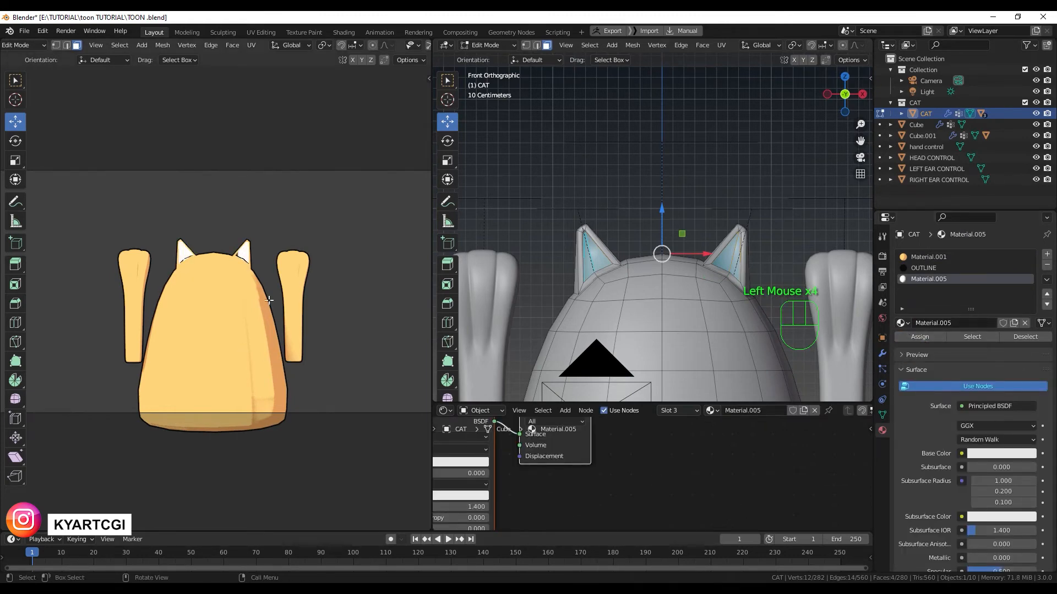
- Set the new ear material's base color to pink, hex E79CE1
left_click(1025, 454)
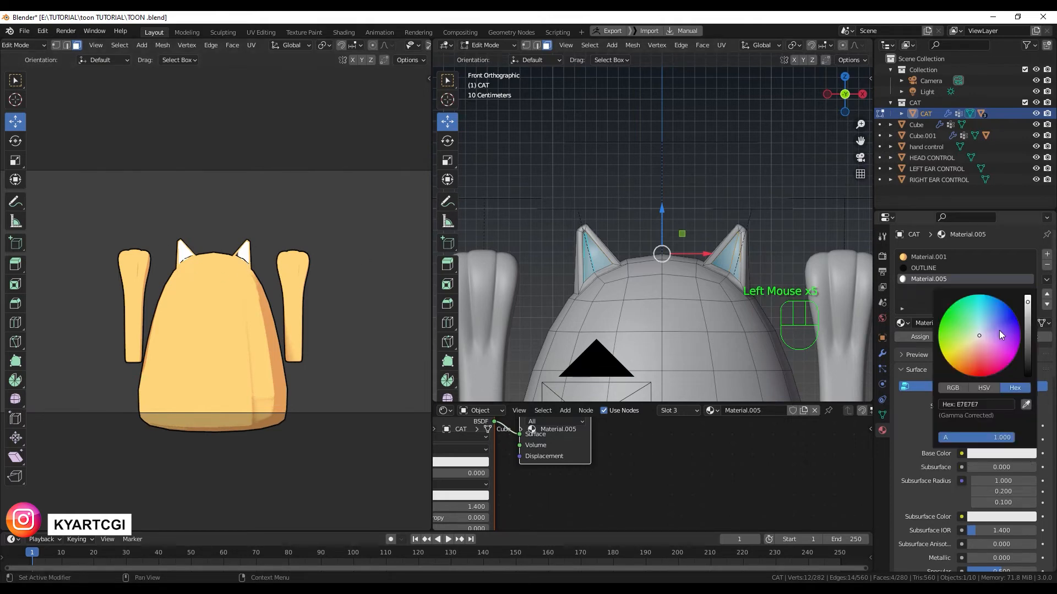
left_click_drag(979, 337, 990, 342)
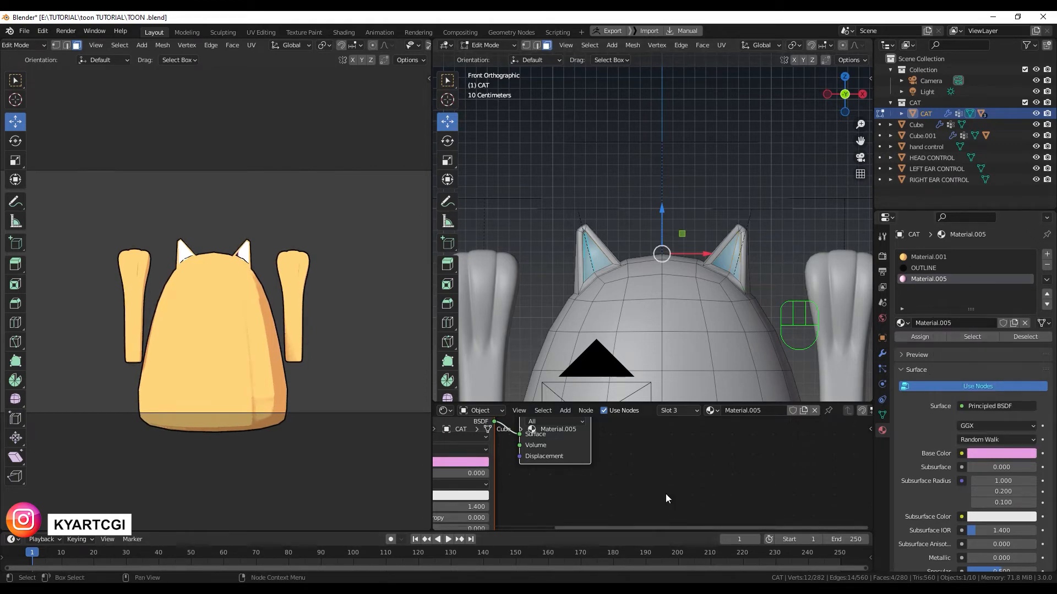
- Enlarge the node editor, move the Material Output node away from the Principled BSDF, and set the base color to off-white E7E5DE
left_click_drag(669, 405, 669, 283)
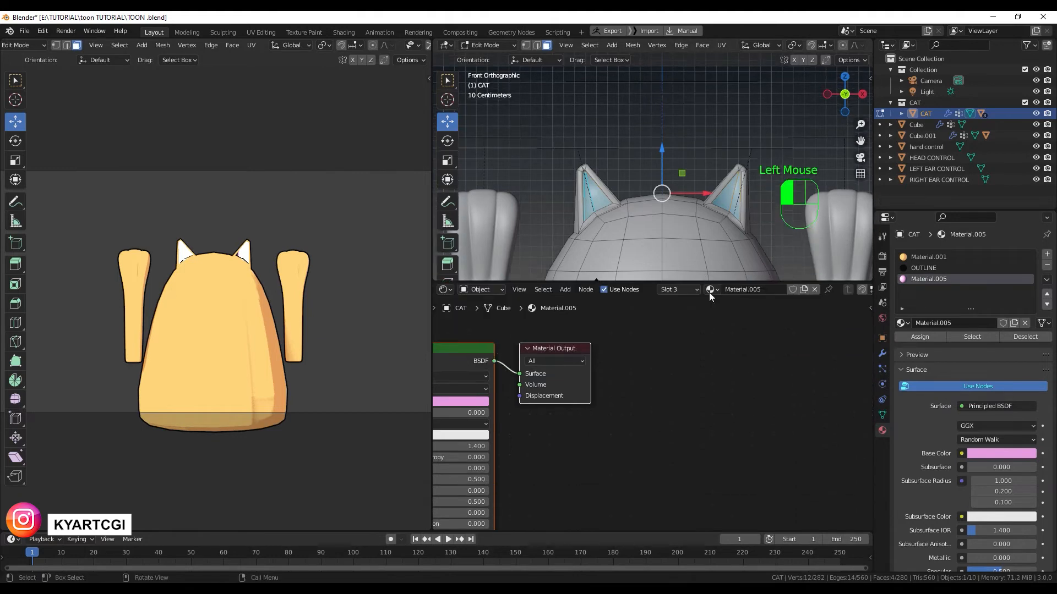
left_click_drag(573, 348, 769, 358)
left_click(701, 407)
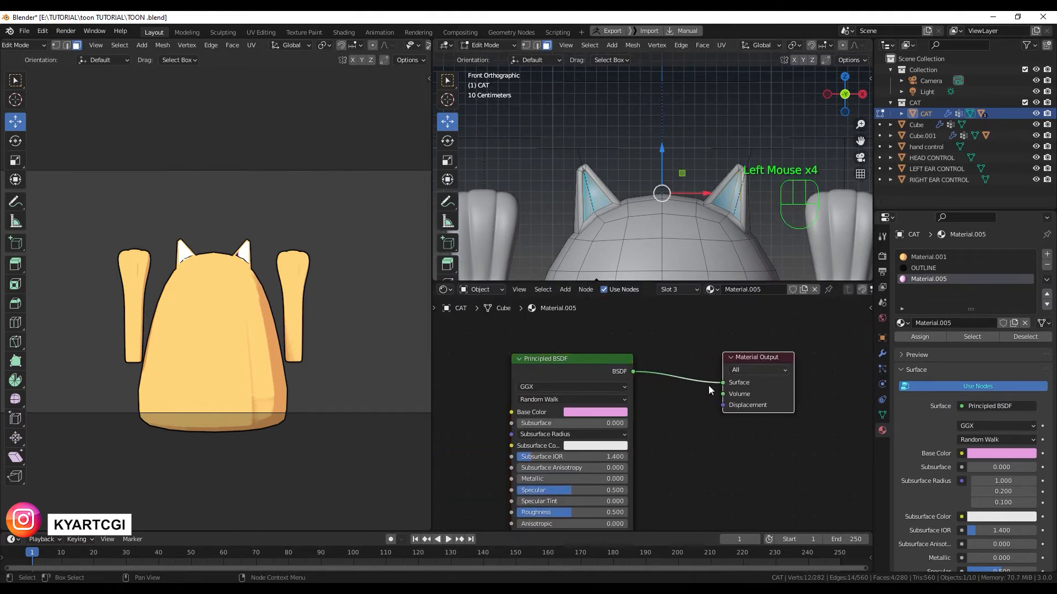
left_click(604, 411)
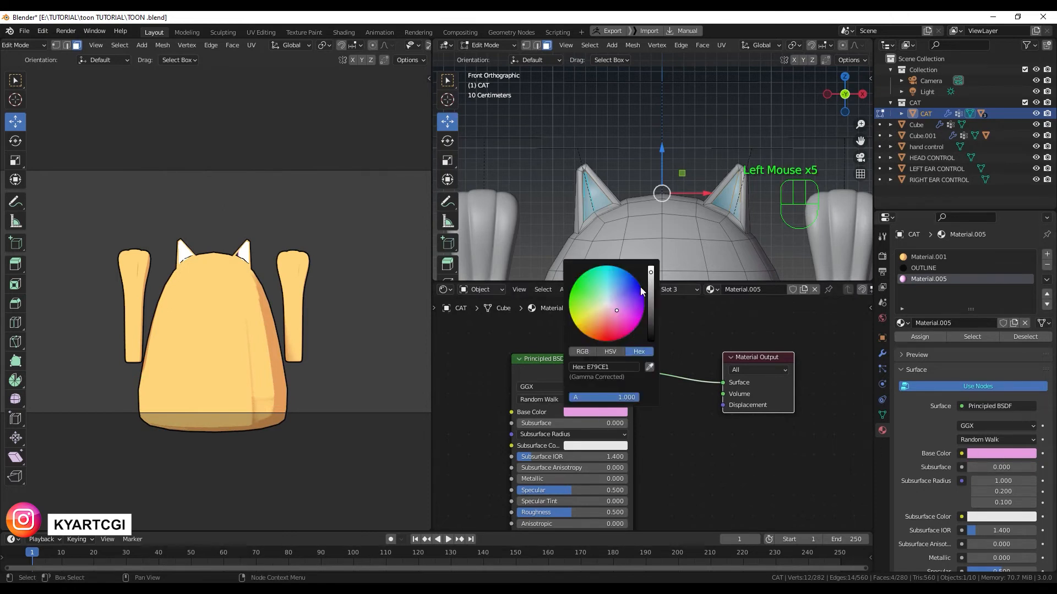
left_click_drag(616, 310, 606, 304)
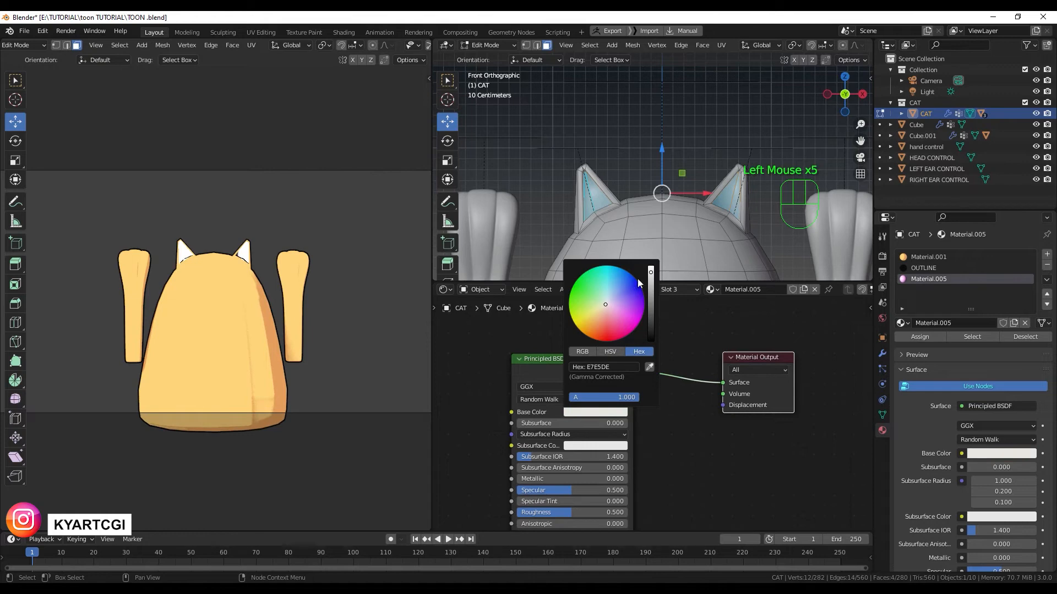
- Insert a Shader to RGB node between the Principled BSDF and the Material Output of the inner ear material
left_click(693, 465)
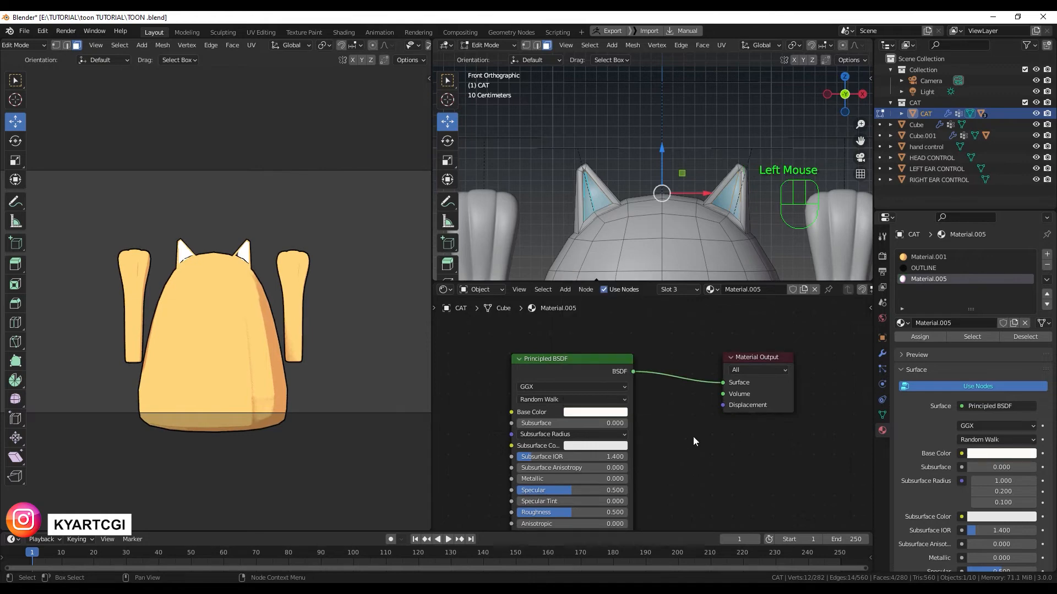
middle_click_drag(692, 437, 692, 439, "shift")
scroll(692, 439, "up", 3)
middle_click_drag(692, 439, 692, 441, "shift")
scroll(692, 441, "up", 2)
middle_click_drag(692, 441, 671, 418, "shift")
key("shift+a")
left_click(660, 451)
type("shda")
key("BackSpace")
key("BackSpace")
type("ad")
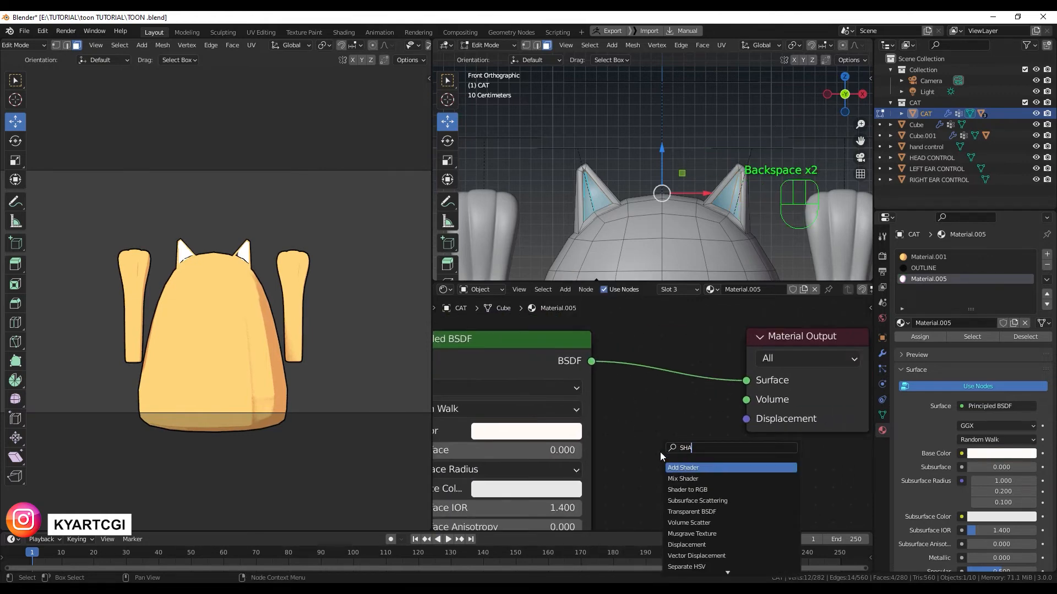
key("Return")
left_click(659, 340)
- Insert a ColorRamp node between Shader to RGB and Material Output, and set its interpolation to Constant
key("shift+a")
left_click(752, 469)
type("color")
key("Return")
left_click(792, 352)
left_click(754, 434)
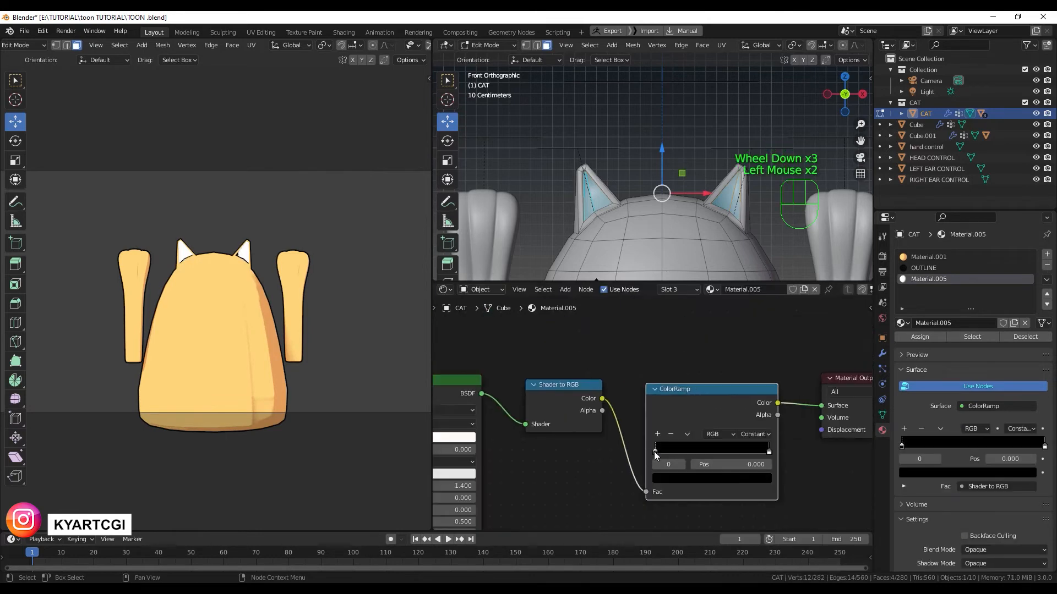
- Color the ramp's end stop light pink, hex FFB6EB, and its first stop a darker pink at position 0.032
left_click(712, 479)
left_click_drag(699, 361, 705, 375)
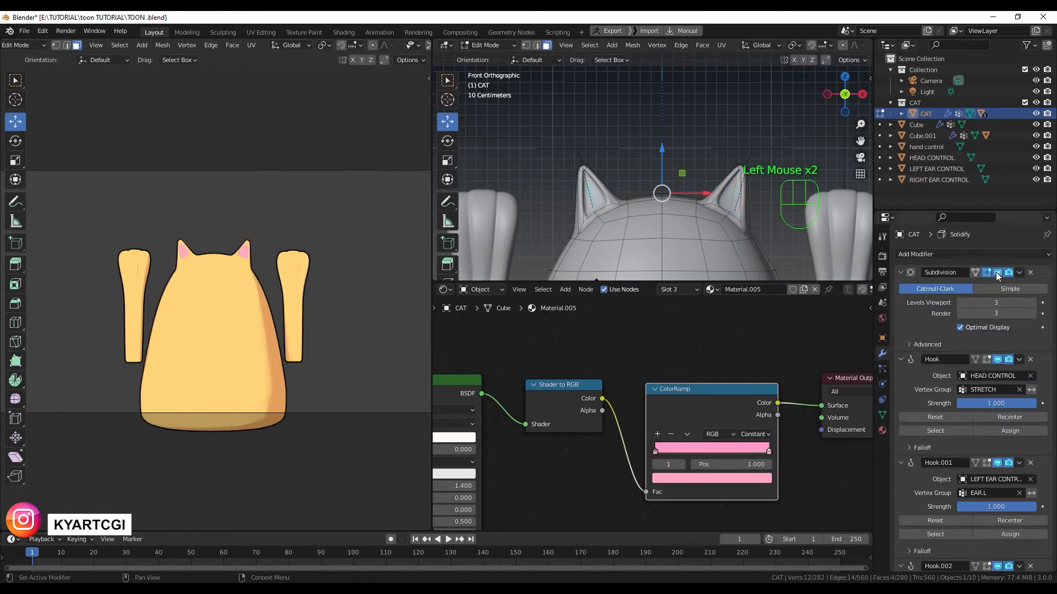
mouse_move(655, 451)
left_mouse_down()
mouse_move(691, 451)
mouse_move(665, 451)
left_mouse_up()
left_click(769, 451)
left_click(752, 478)
left_click_drag(705, 374, 709, 370)
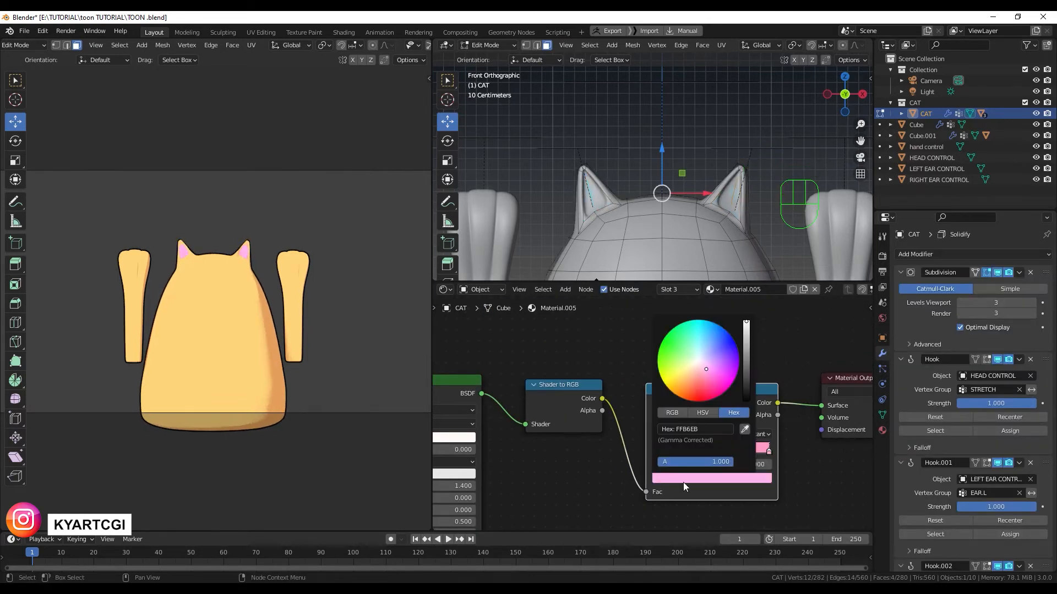
left_click(659, 451)
left_click(711, 479)
left_click_drag(746, 330, 746, 340)
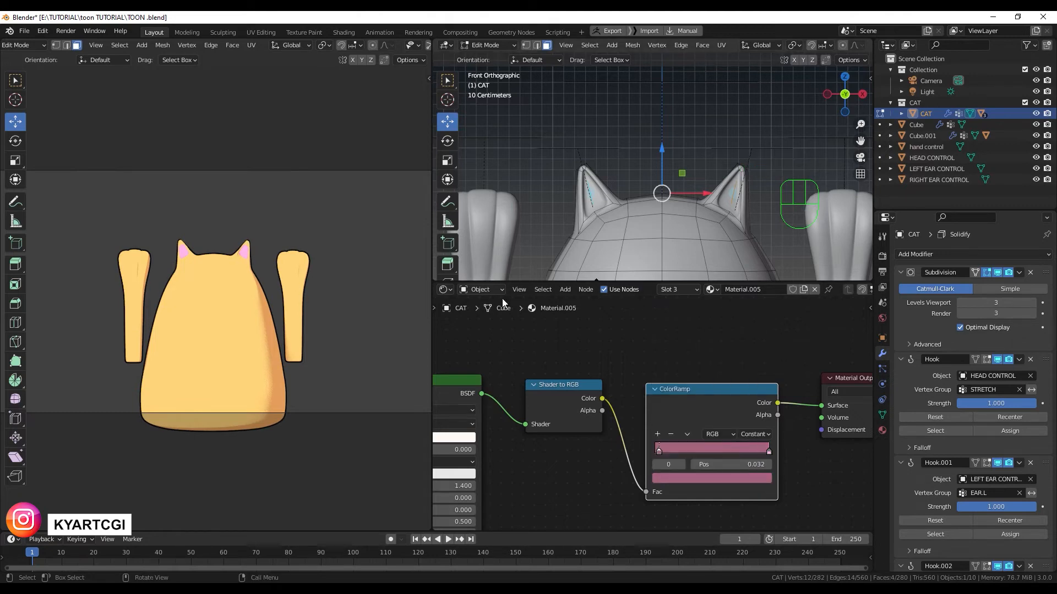
- Return to Object Mode and apply CAT's Subdivision modifier at viewport level 2
key("Tab")
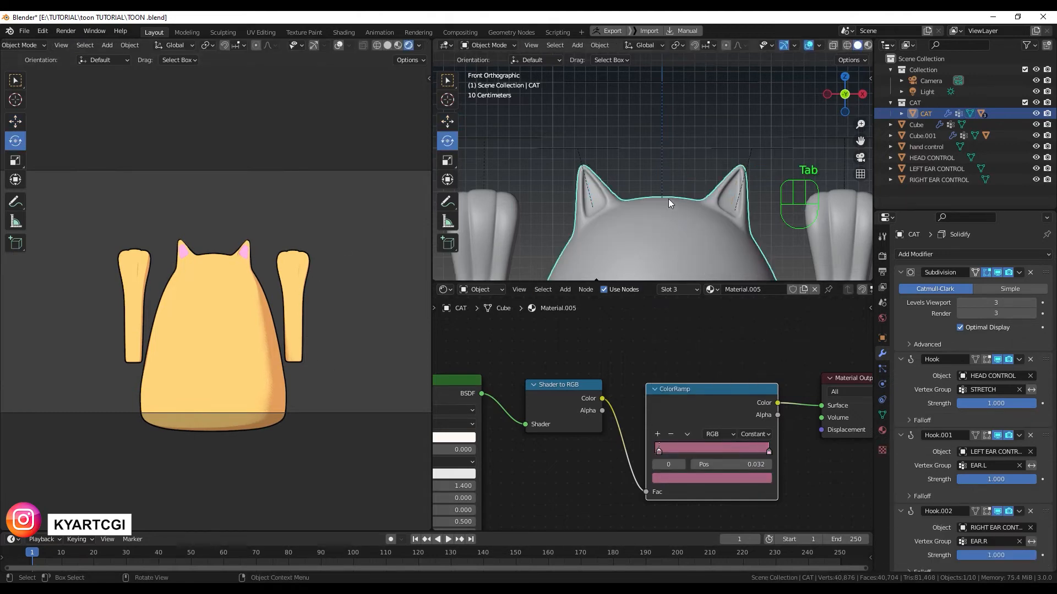
scroll(669, 204, "down", 3)
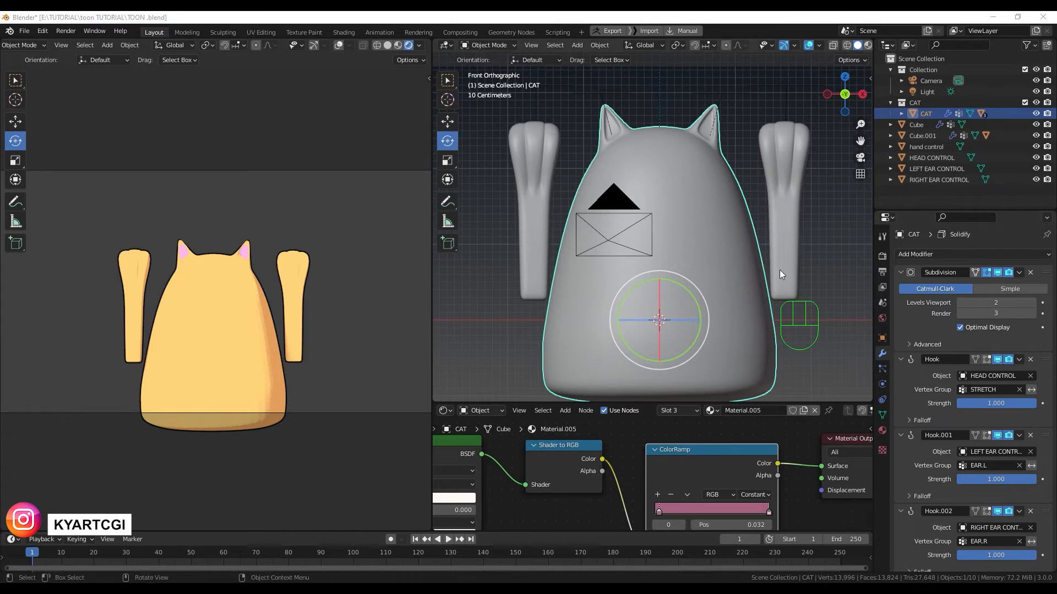
left_click(1019, 272)
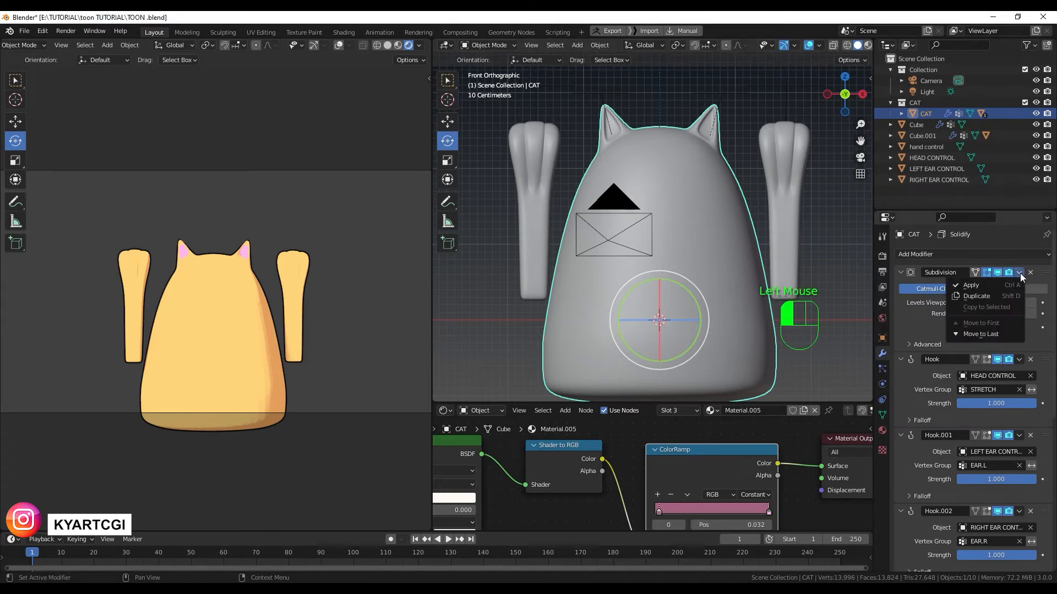
left_click(970, 285)
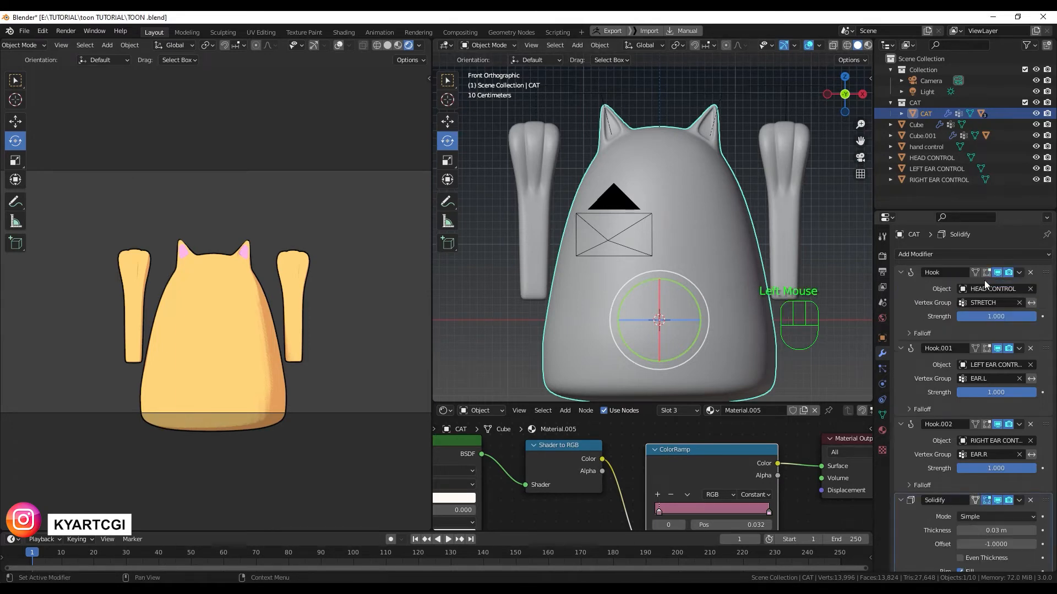
- Open CAT's mesh for editing, hide the collection holding the camera and light, and switch to the Circle Select tool
key("Tab")
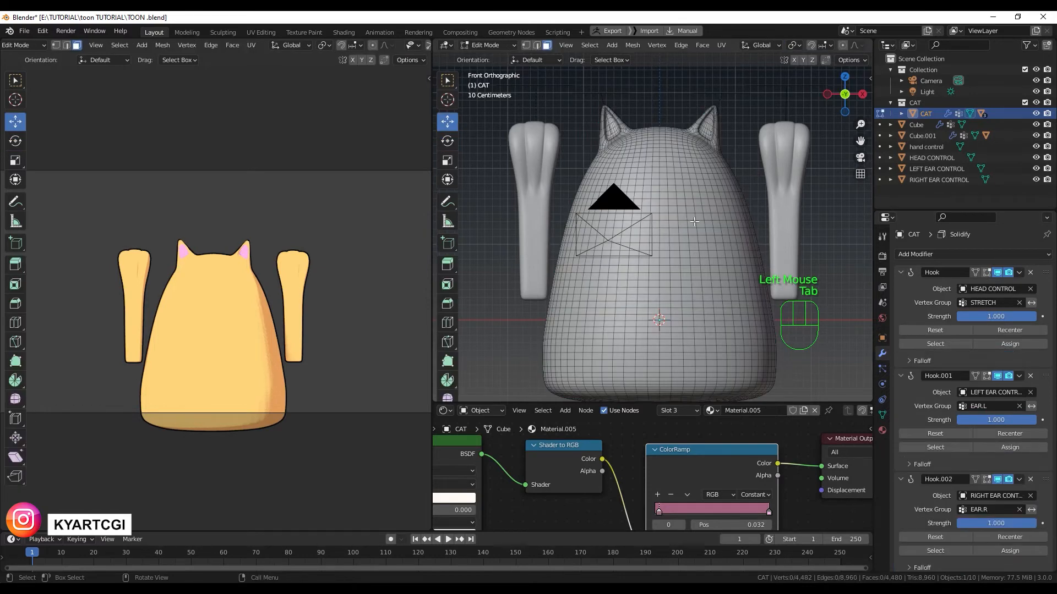
left_click(1037, 71)
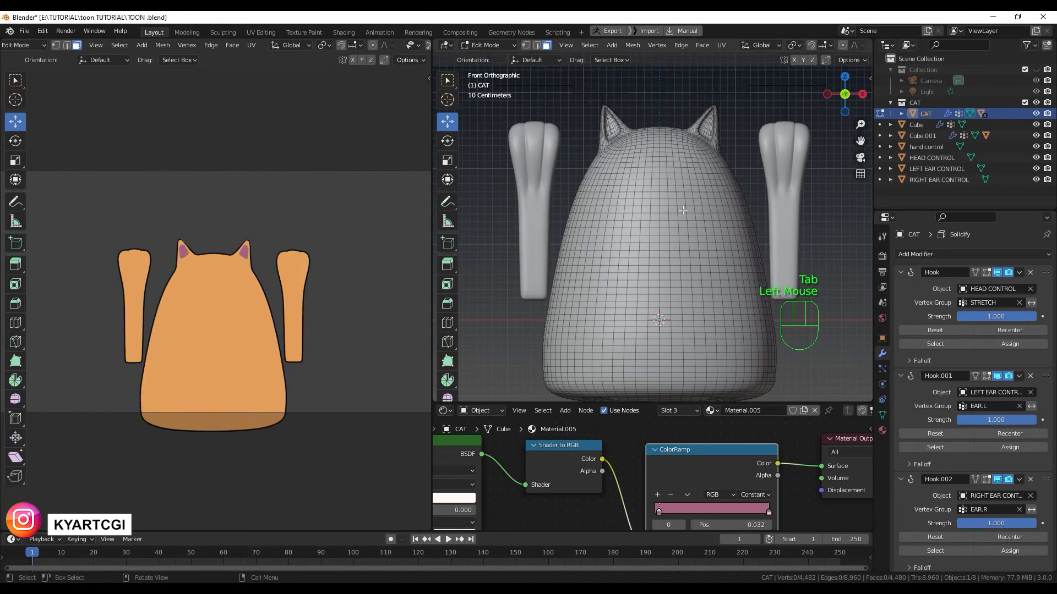
scroll(683, 210, "up", 2)
scroll(682, 209, "up", 1)
scroll(683, 210, "down", 2)
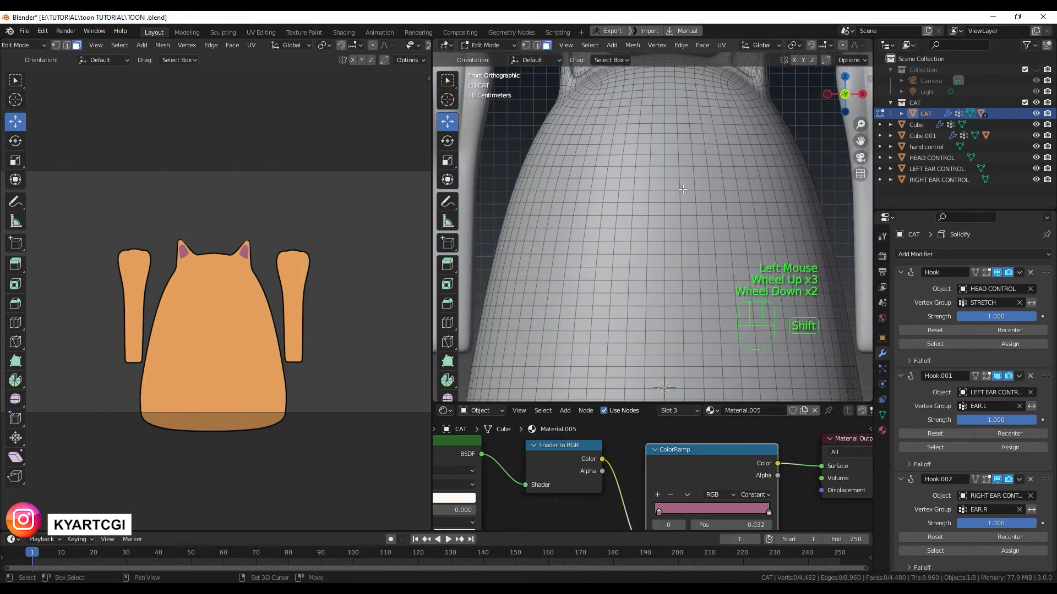
middle_click_drag(683, 209, 647, 269, "shift")
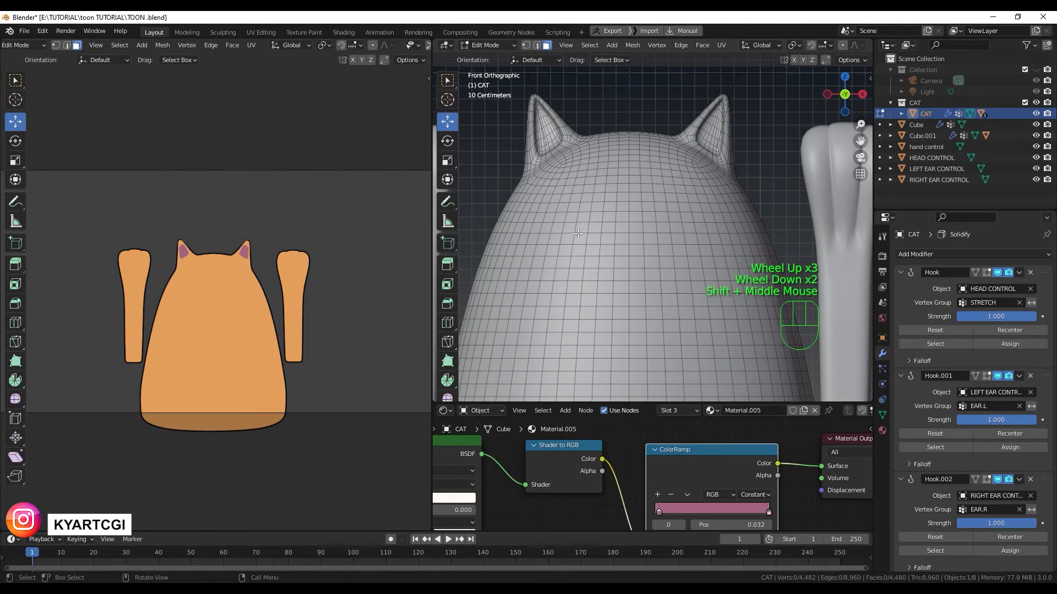
mouse_move(448, 80)
left_mouse_down()
mouse_move(505, 87)
mouse_move(515, 129)
left_mouse_up()
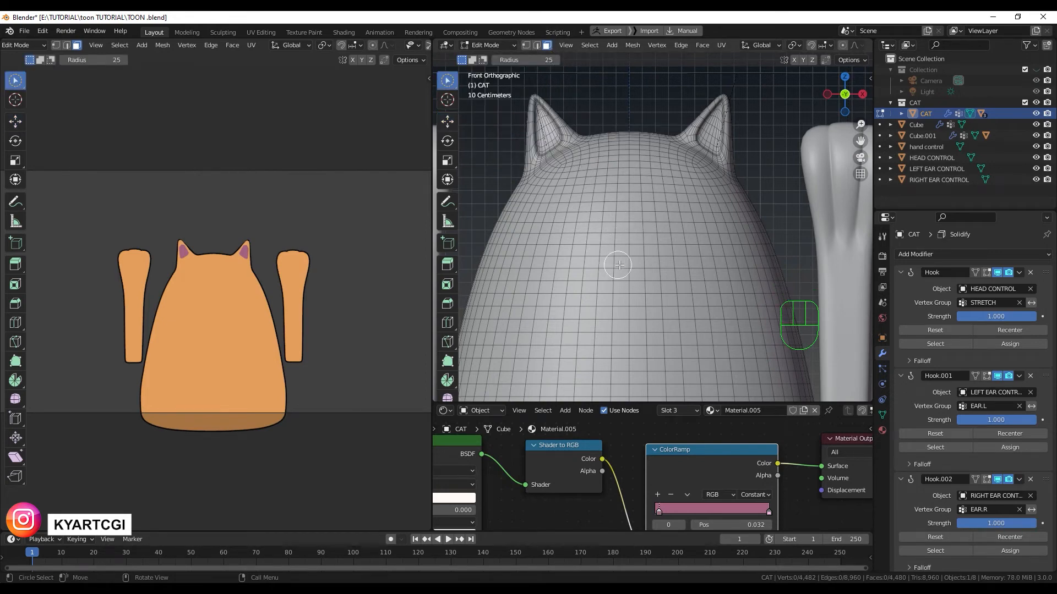
- Circle-select a wide block of faces across the upper front of the body below the ears as the face area
mouse_move(619, 264)
left_mouse_down()
mouse_move(578, 243)
mouse_move(632, 234)
mouse_move(678, 257)
mouse_move(631, 268)
left_mouse_up()
mouse_move(564, 268)
left_mouse_down()
mouse_move(567, 209)
mouse_move(700, 242)
mouse_move(528, 290)
mouse_move(646, 204)
mouse_move(633, 298)
mouse_move(715, 313)
left_mouse_up()
scroll(702, 309, "down", 1)
left_click(685, 203)
key("ctrl+z")
left_click_drag(694, 202, 724, 297, "shift")
left_click_drag(720, 247, 735, 310, "shift")
left_click_drag(603, 262, 557, 258, "shift")
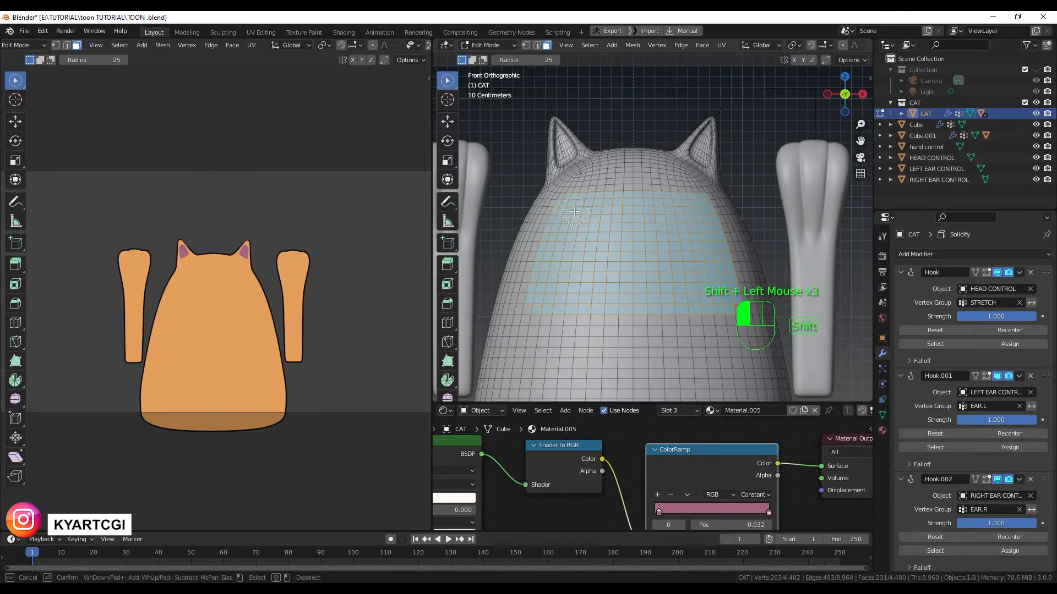
left_click_drag(574, 210, 567, 206, "shift")
- Switch to the Move tool and add the missed corner faces to the face area selection
left_click(448, 122)
scroll(490, 165, "up", 4)
left_click(468, 165, "shift")
middle_click_drag(479, 259, 613, 167, "shift")
left_click(529, 305, "shift")
middle_click_drag(715, 308, 536, 338, "shift")
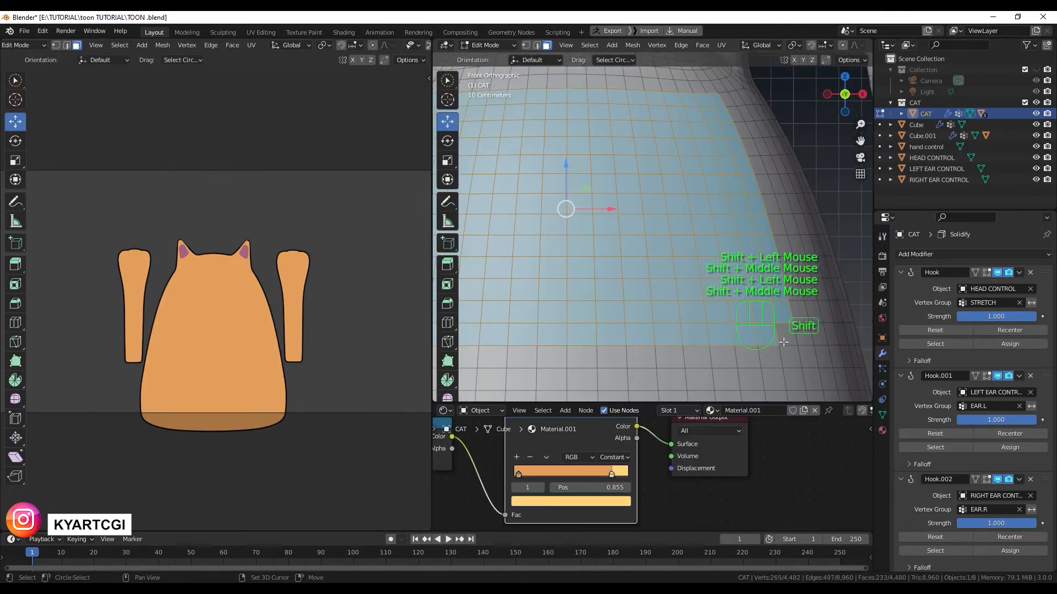
left_click(784, 342, "shift")
- Duplicate the selected face area in place and separate the copy into its own object
scroll(783, 342, "down", 3)
middle_click_drag(688, 308, 703, 189)
scroll(702, 189, "up", 1)
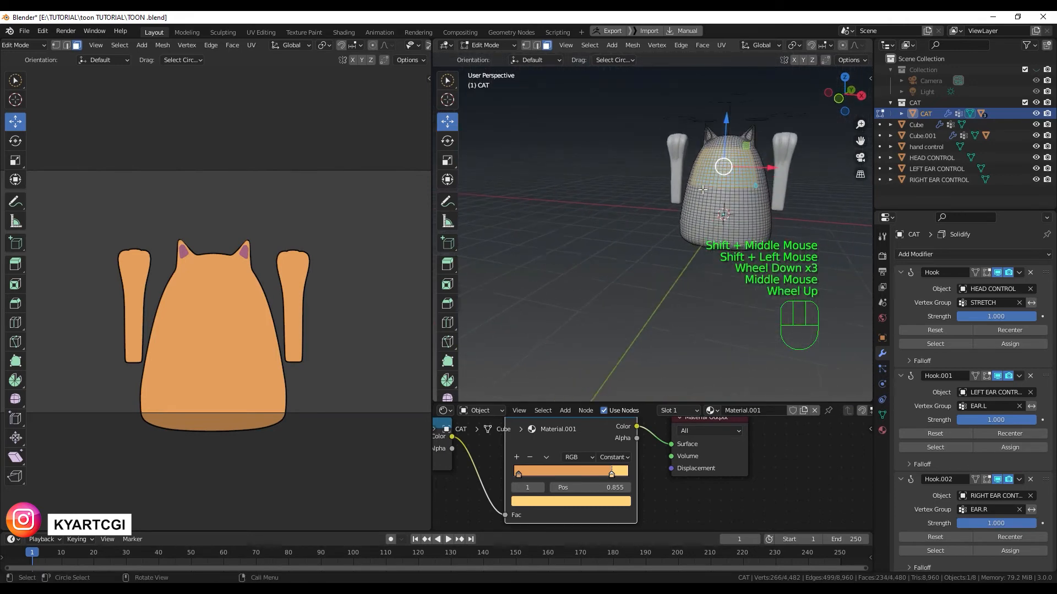
scroll(703, 189, "up", 2)
key("KP_1")
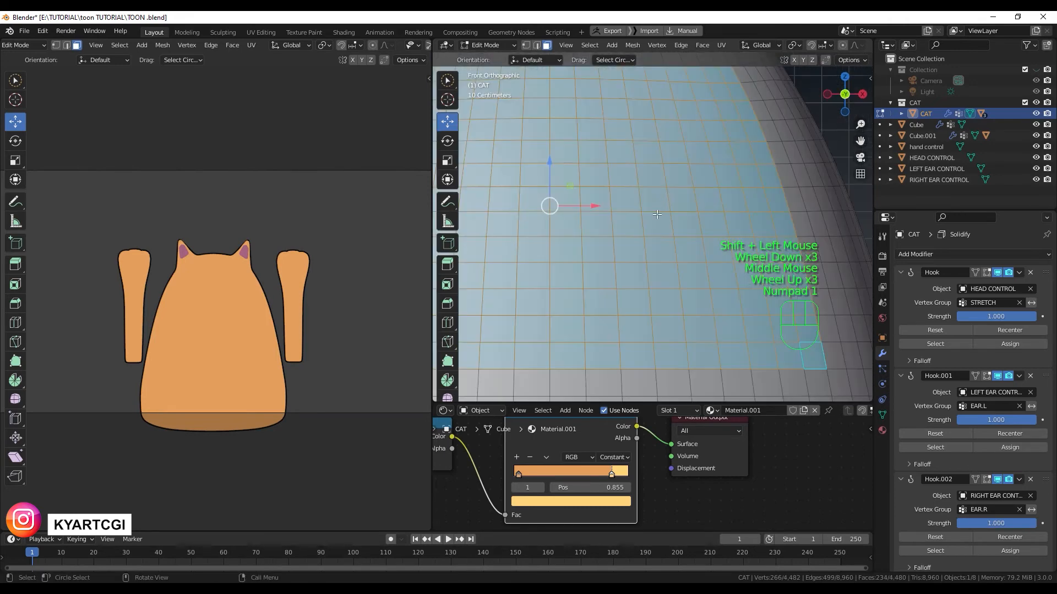
scroll(656, 214, "down", 2)
scroll(657, 214, "up", 1)
scroll(656, 215, "down", 2)
middle_click_drag(644, 225, 633, 240, "shift")
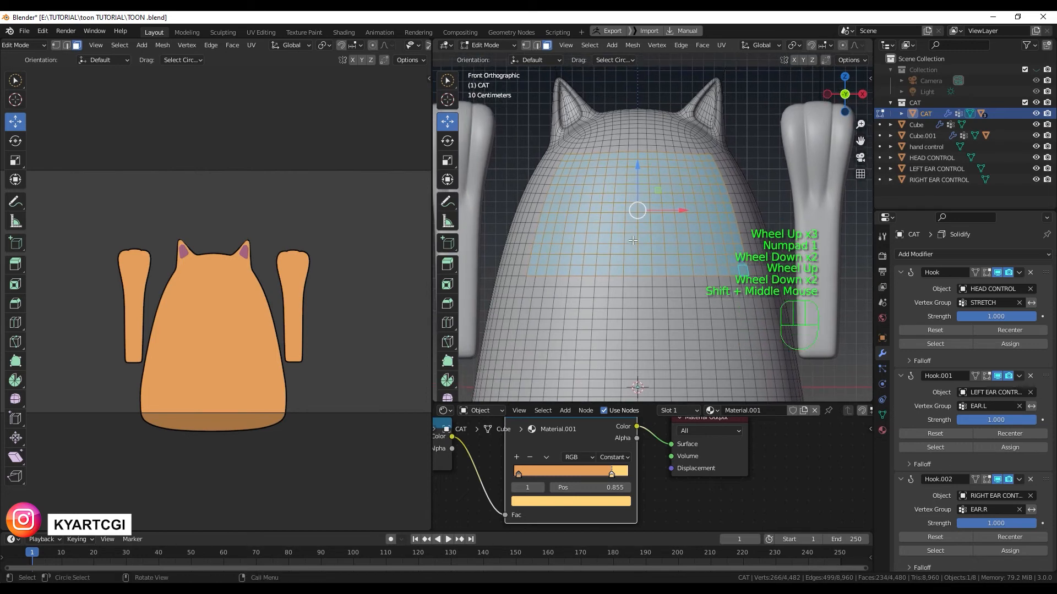
key("shift+d")
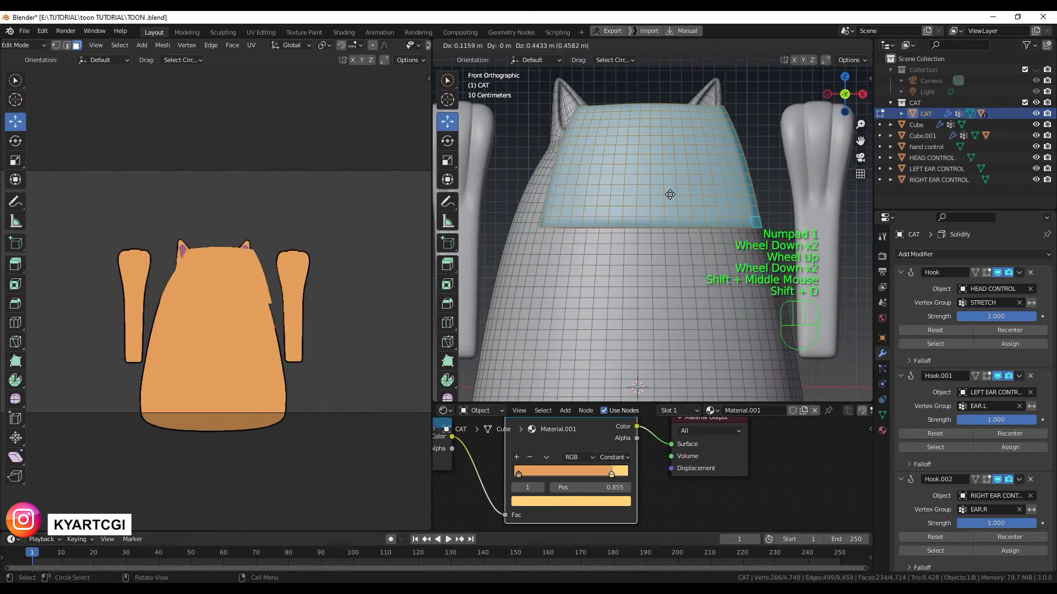
right_click(693, 194)
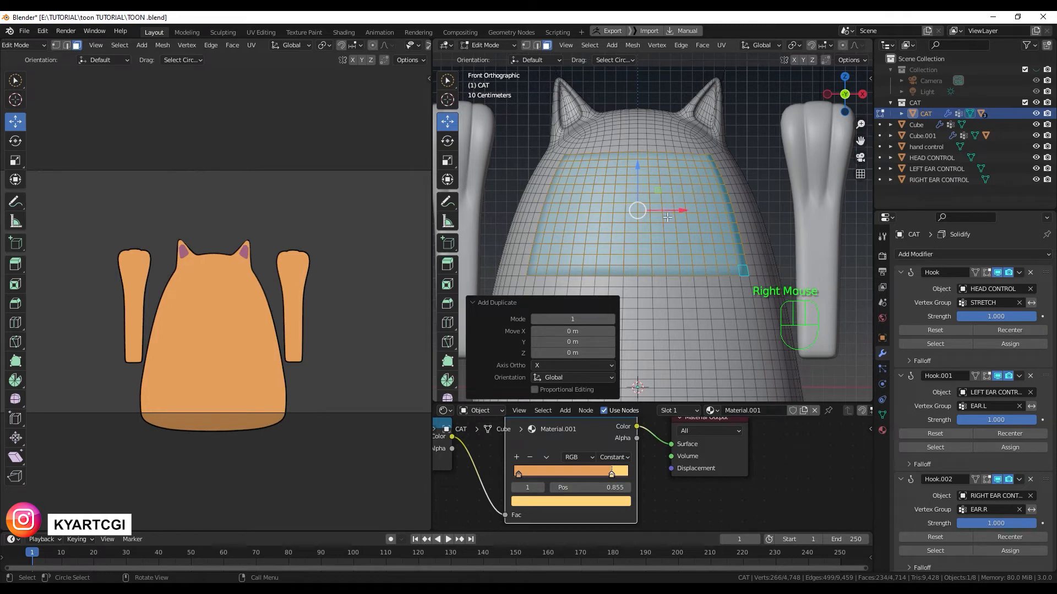
key("p")
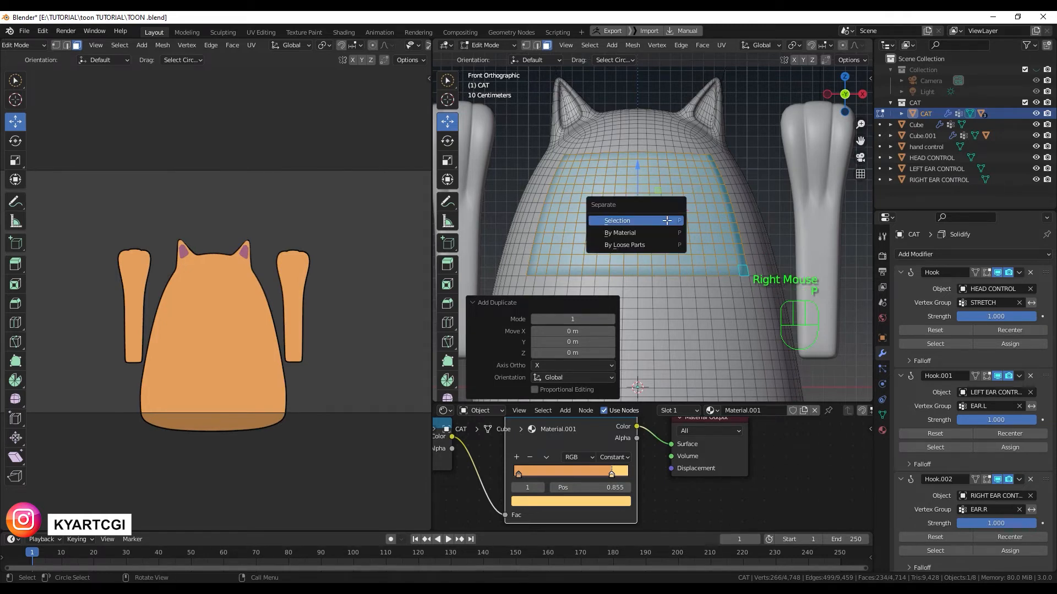
left_click(666, 221)
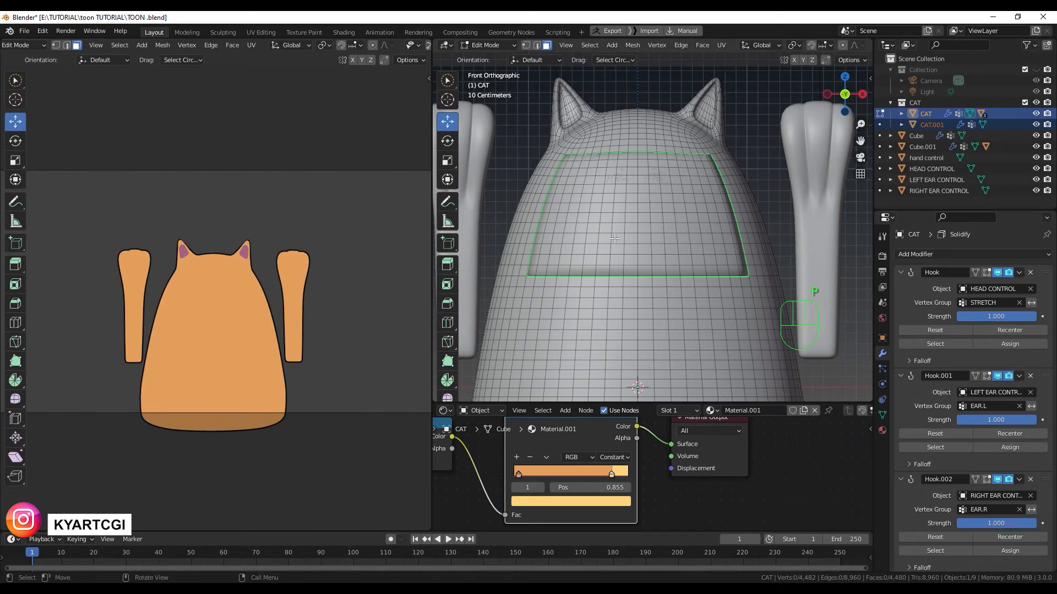
- Return to Object Mode, rename the separated patch FACE, and remove its Solidify modifier
key("Tab")
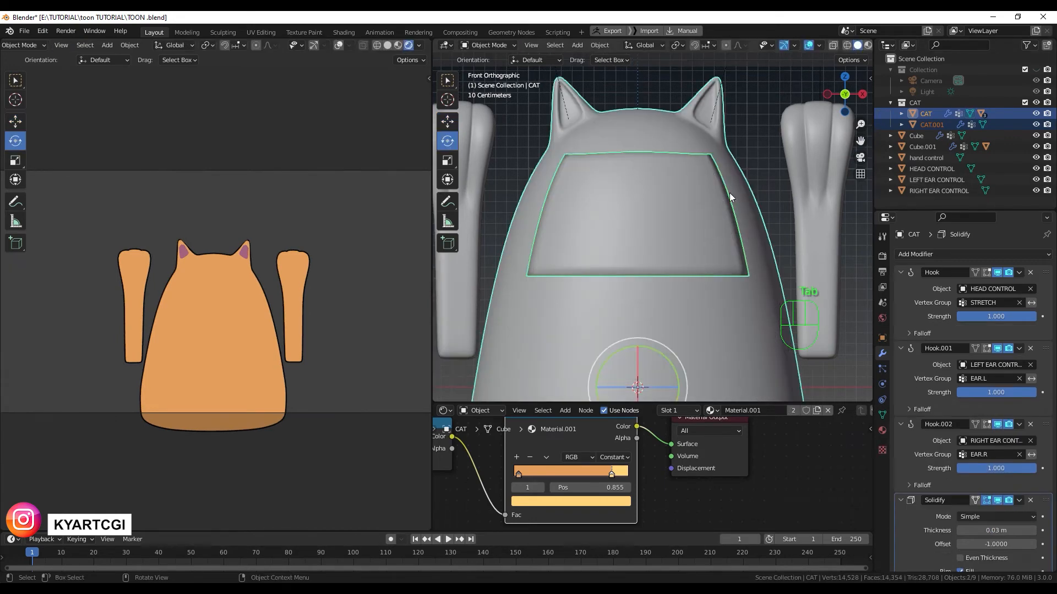
left_click(926, 112)
left_click(930, 123)
double_click(930, 124)
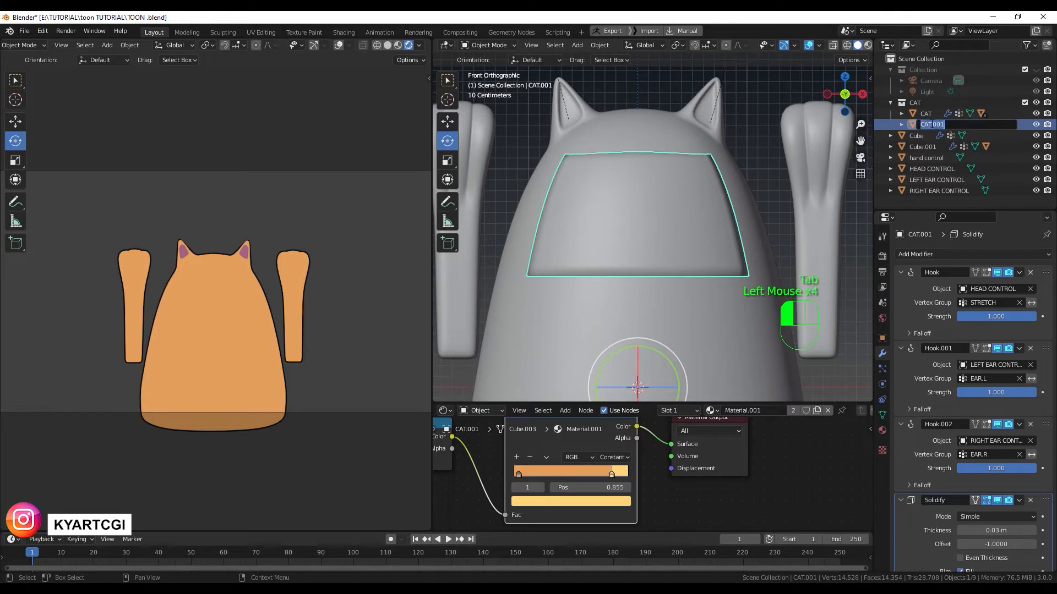
type("FACE")
key("Return")
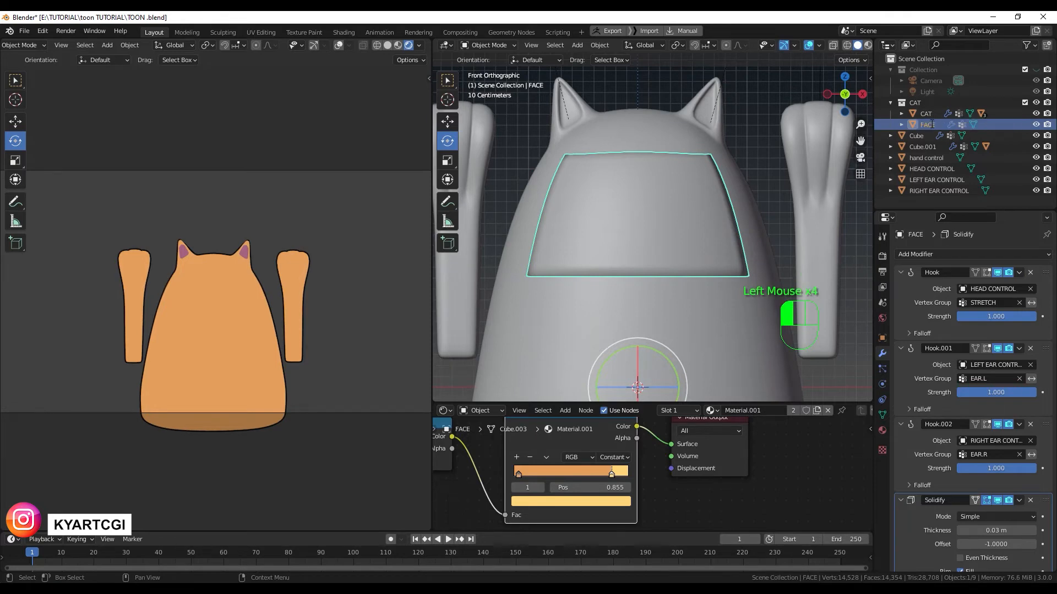
scroll(952, 414, "down", 2)
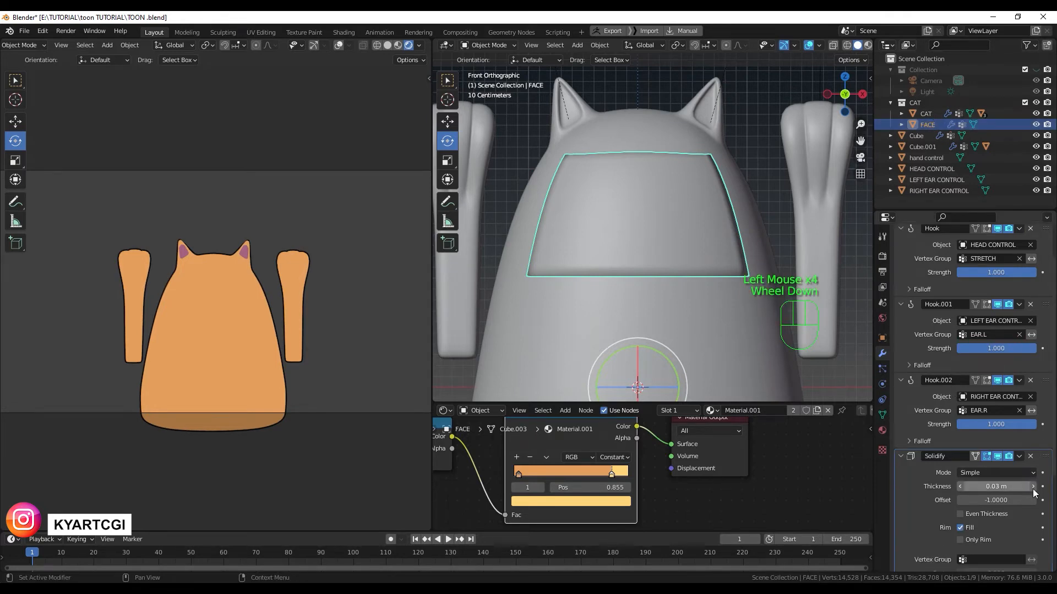
left_click(1031, 458)
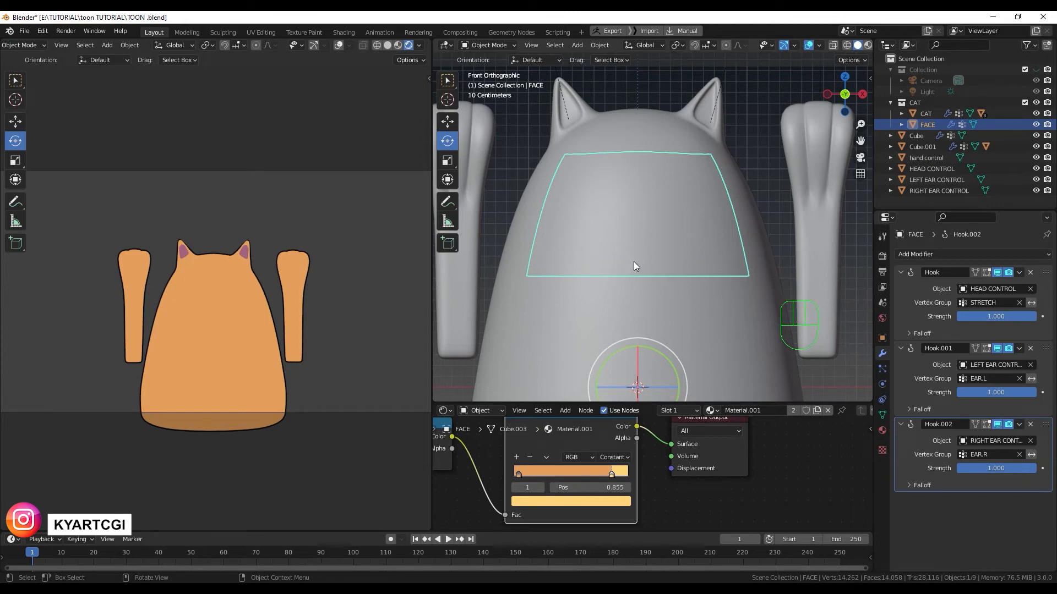
- Enlarge the node editor, remove all three material slots from FACE, and create a new material for it
left_click_drag(608, 403, 627, 287)
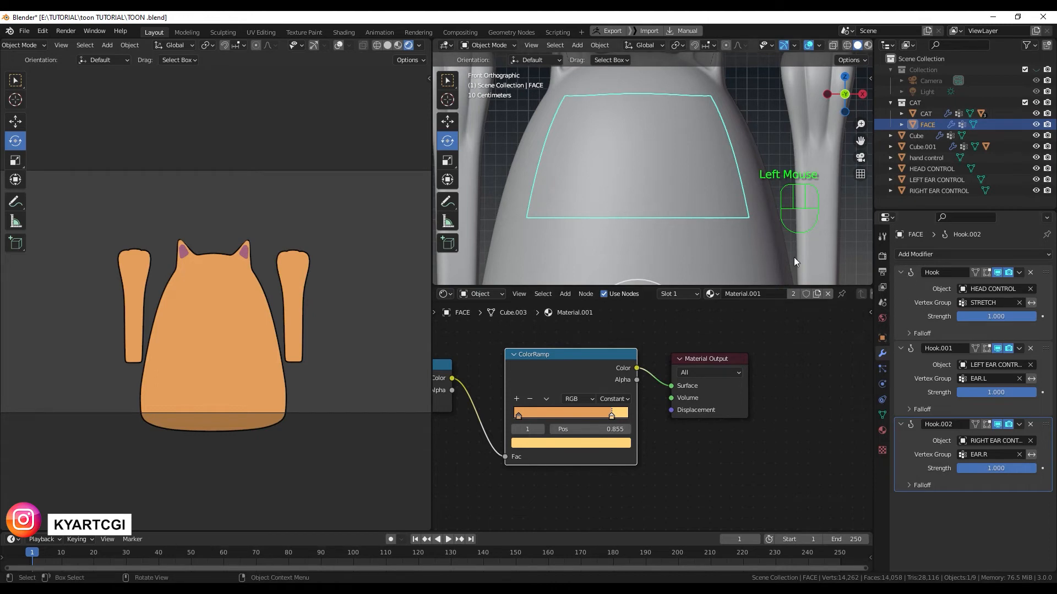
left_click(882, 431)
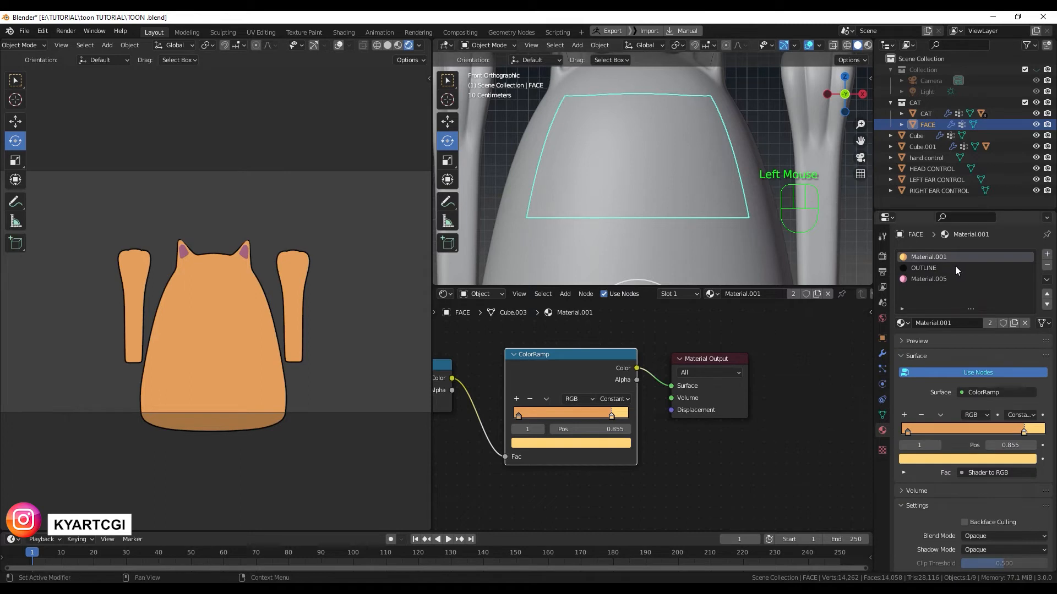
left_click(1048, 266)
left_click(1047, 266)
left_click(1048, 267)
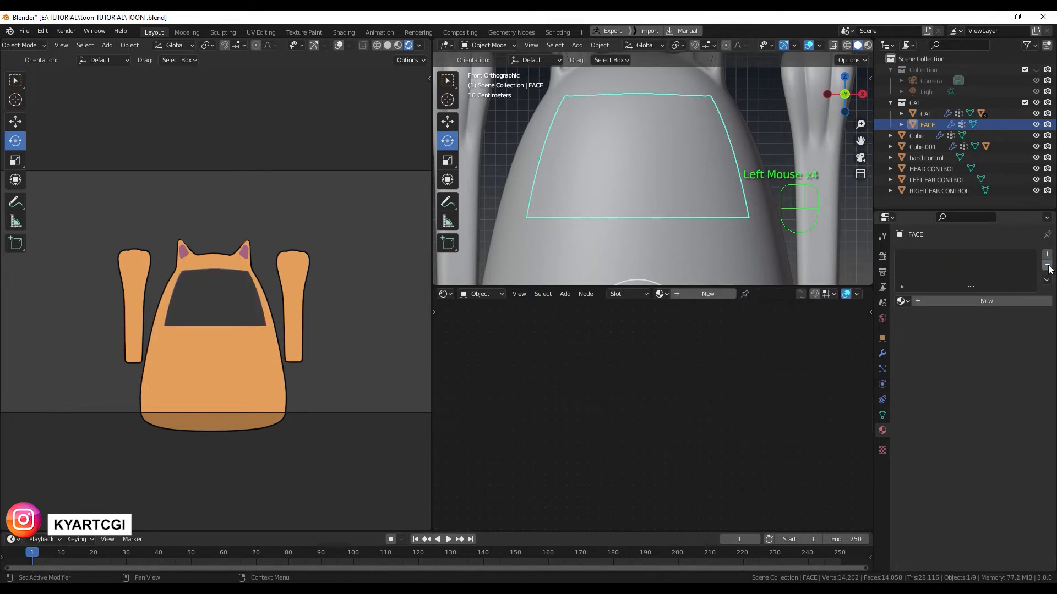
left_click(683, 174)
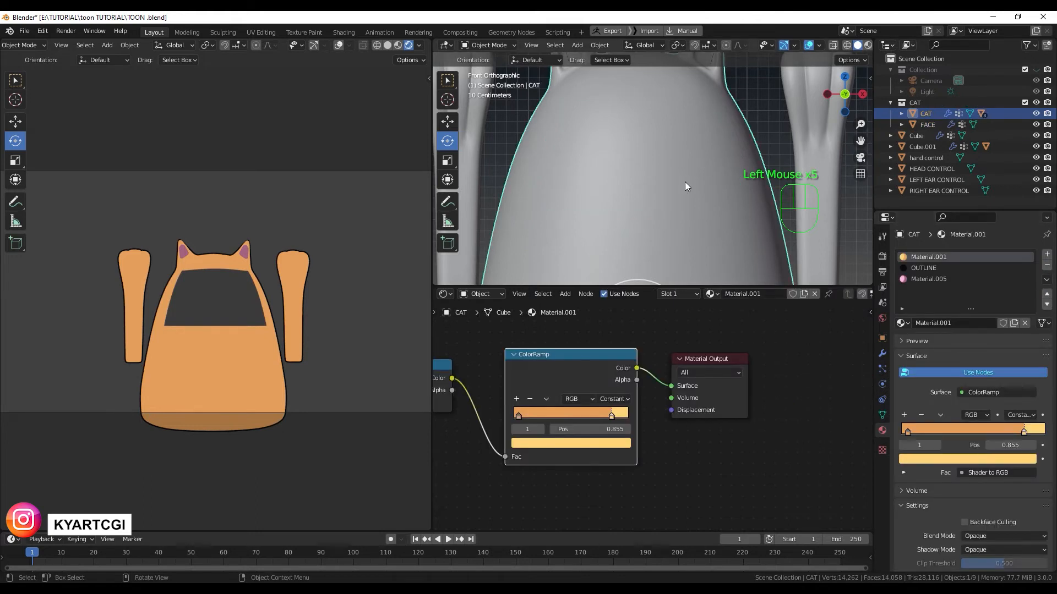
left_click(684, 182)
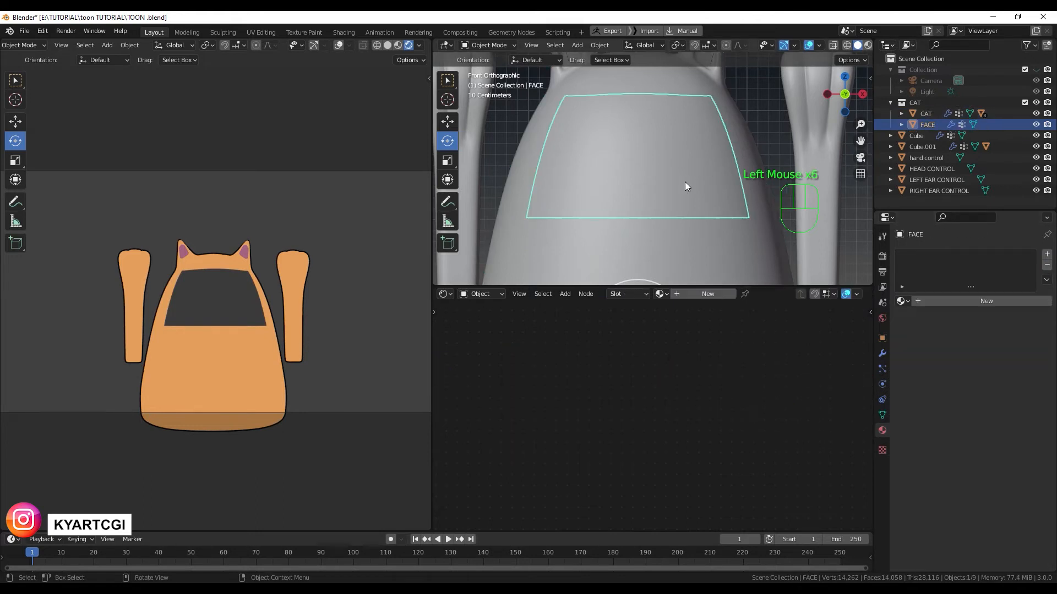
left_click(962, 301)
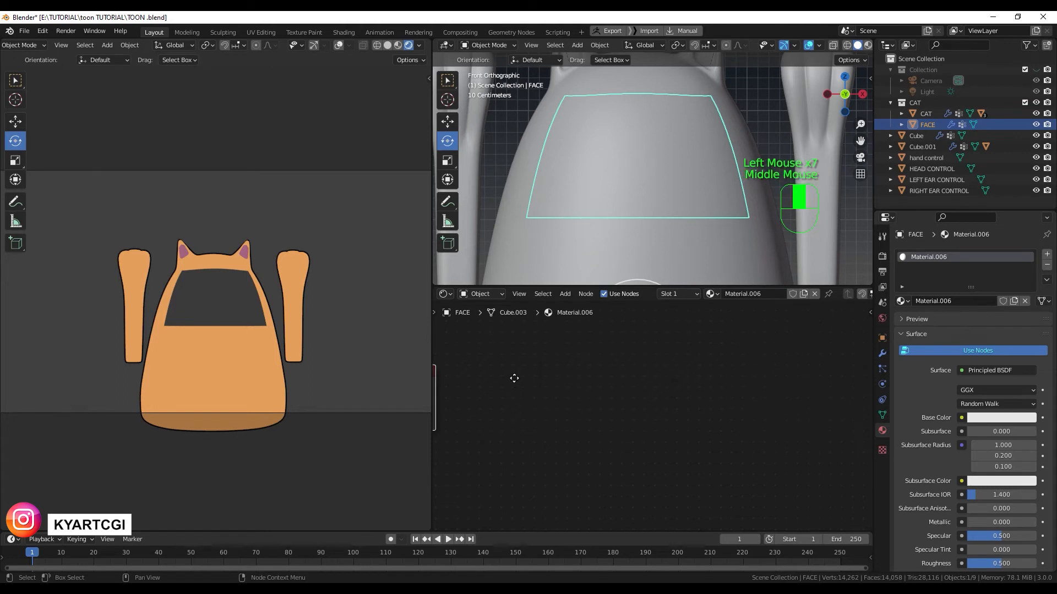
- Add an Image Texture node to the FACE material and connect its Color output to the Principled BSDF's Base Color
middle_click_drag(512, 378, 769, 368)
middle_click_drag(705, 444, 804, 443)
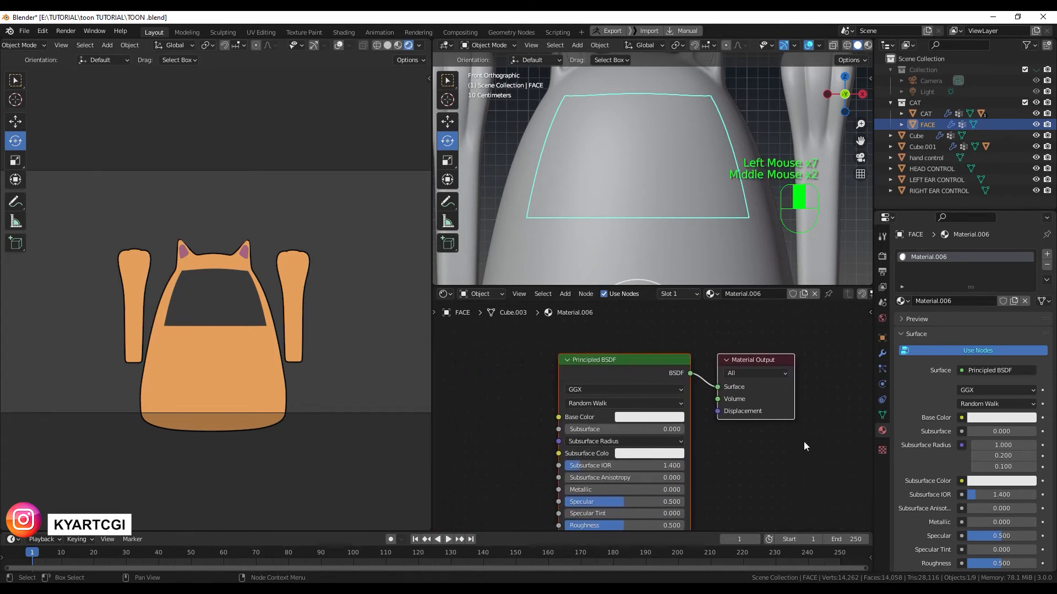
middle_click_drag(480, 380, 607, 391)
scroll(557, 382, "up", 1)
scroll(557, 387, "down", 1)
scroll(607, 395, "down", 1)
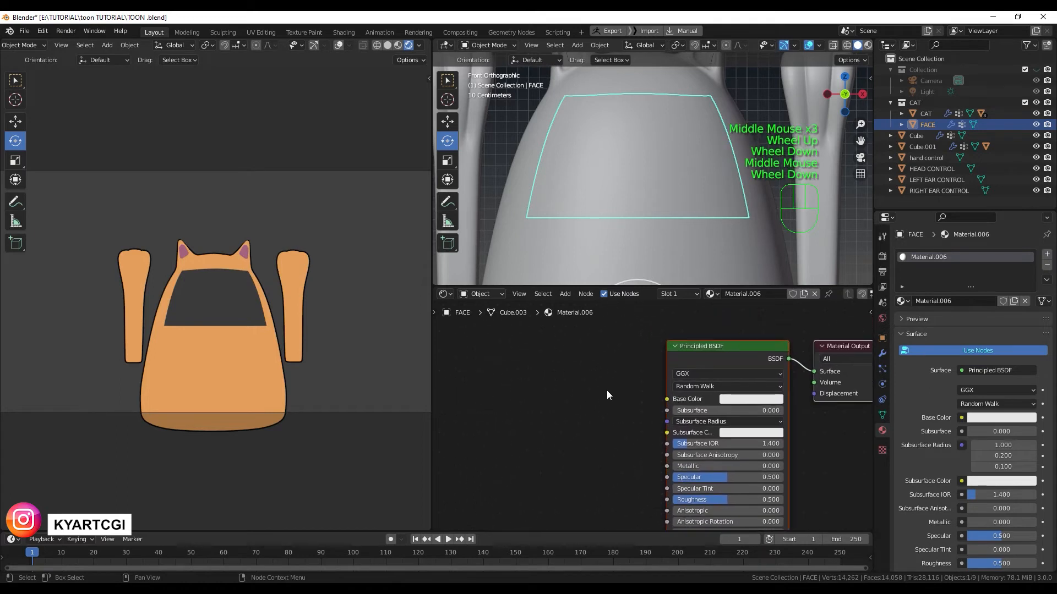
left_click(514, 432)
key("shift+a")
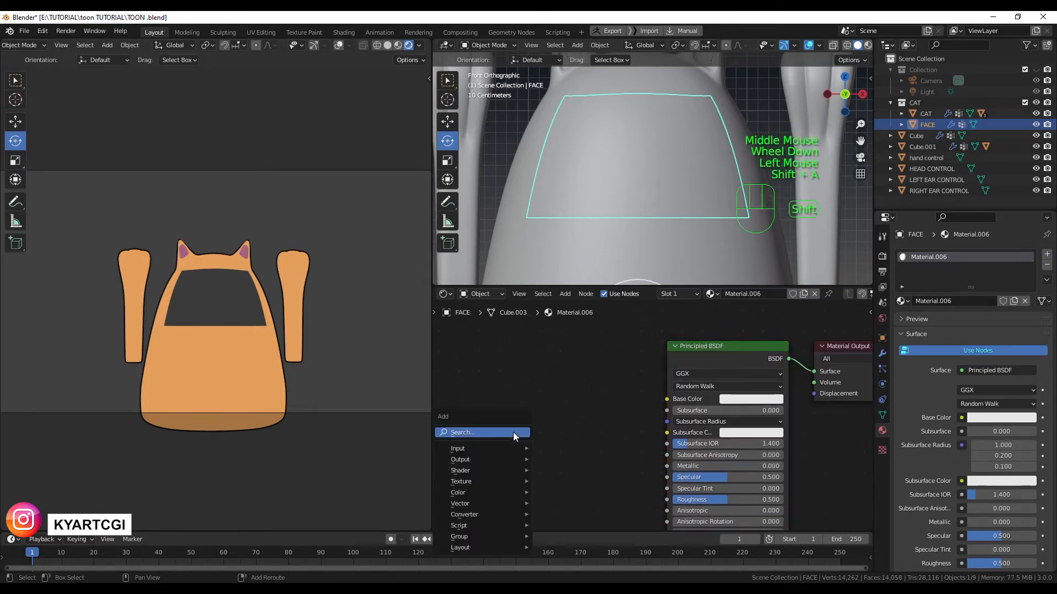
type("IMAG")
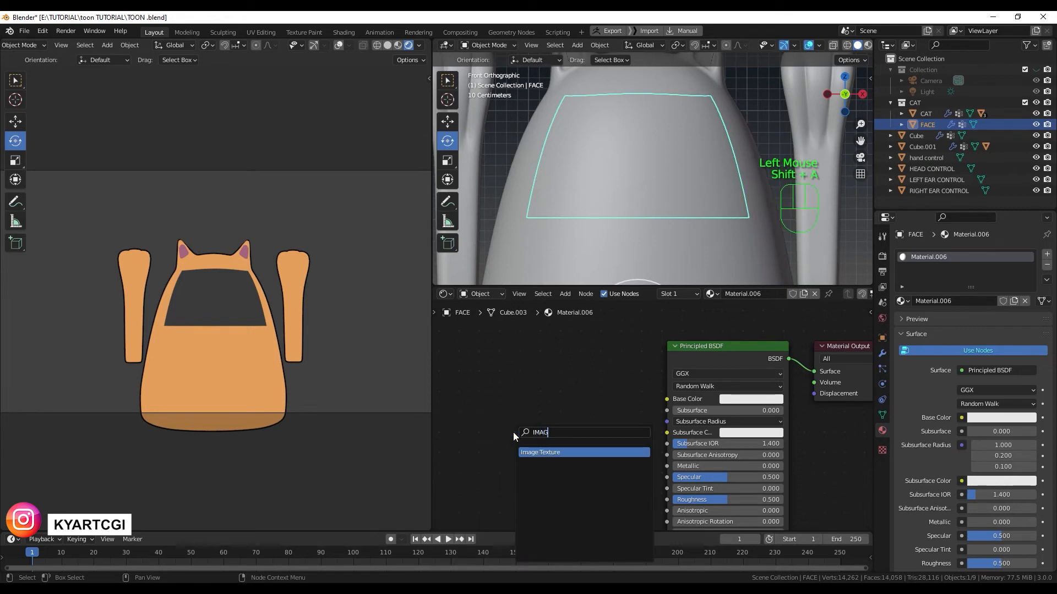
key("Return")
left_click(490, 378)
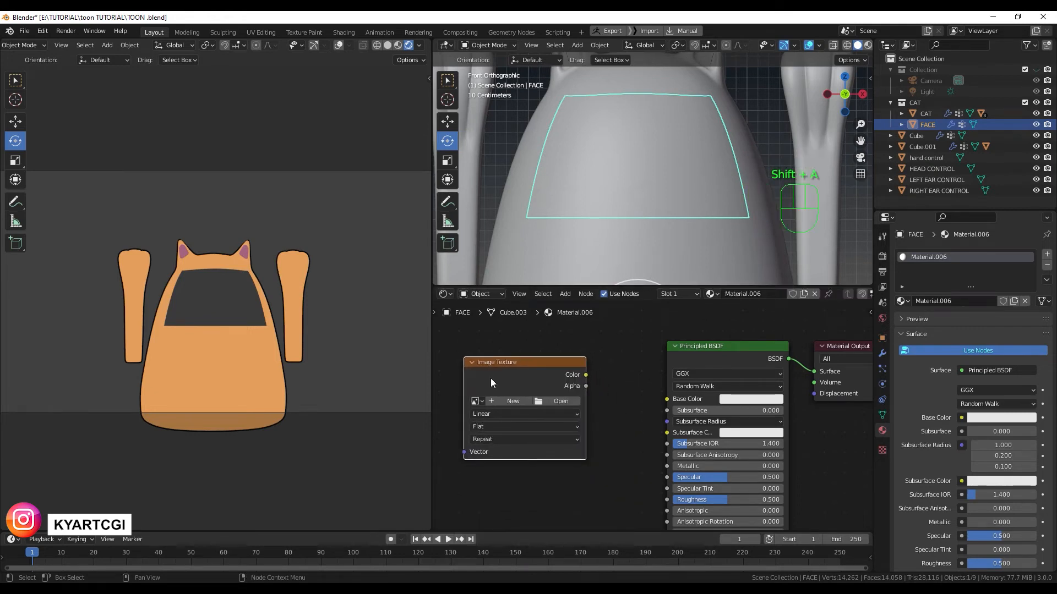
left_click_drag(585, 375, 669, 398)
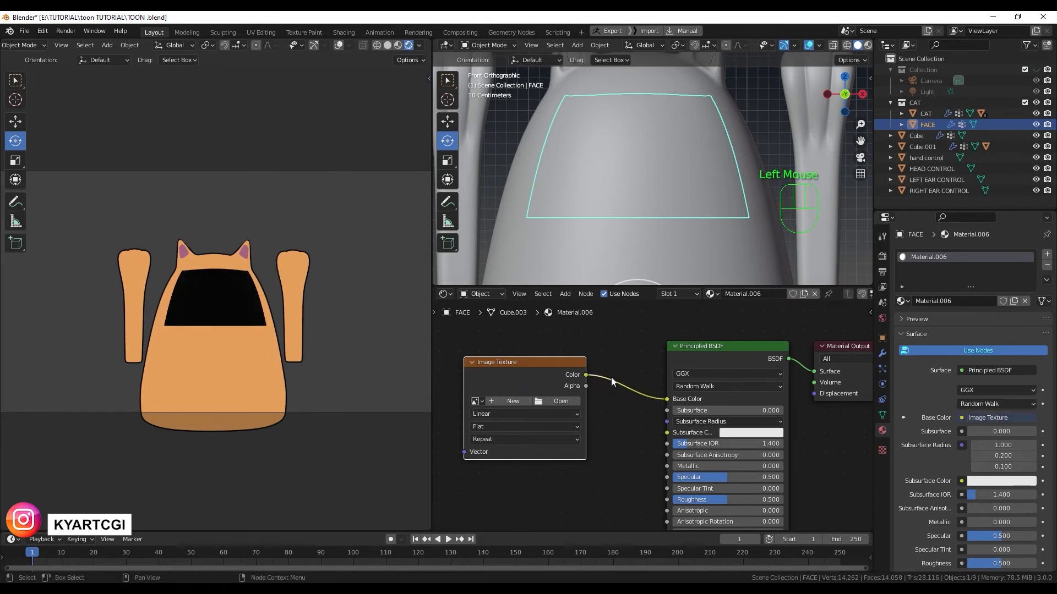
- Load the face images 1.png to 6.png from the gato CRAS folder into the Image Texture node as an image sequence
left_click(561, 401)
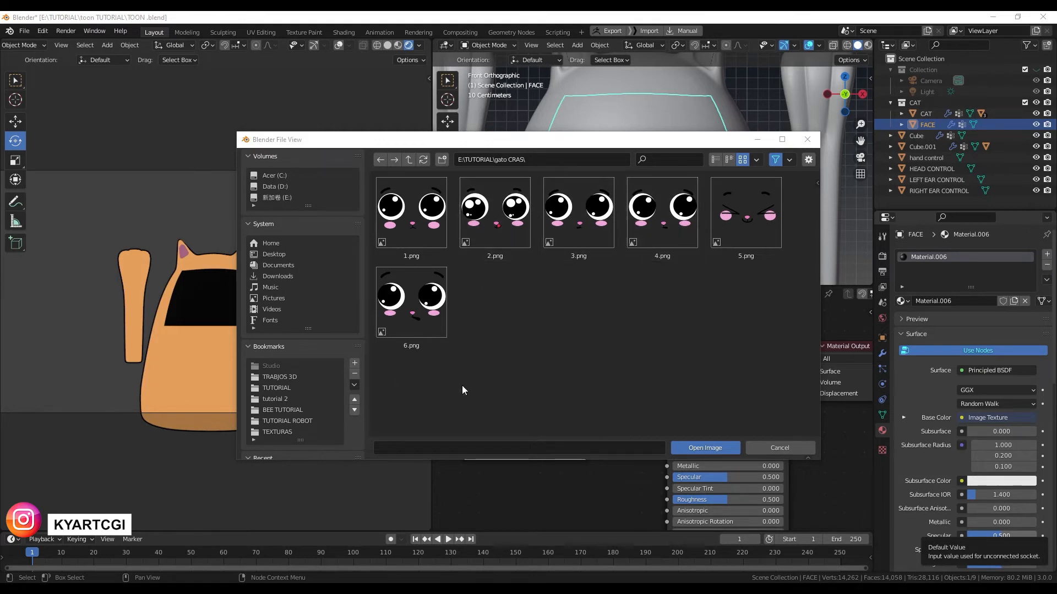
left_click_drag(403, 384, 778, 219)
left_click(693, 447)
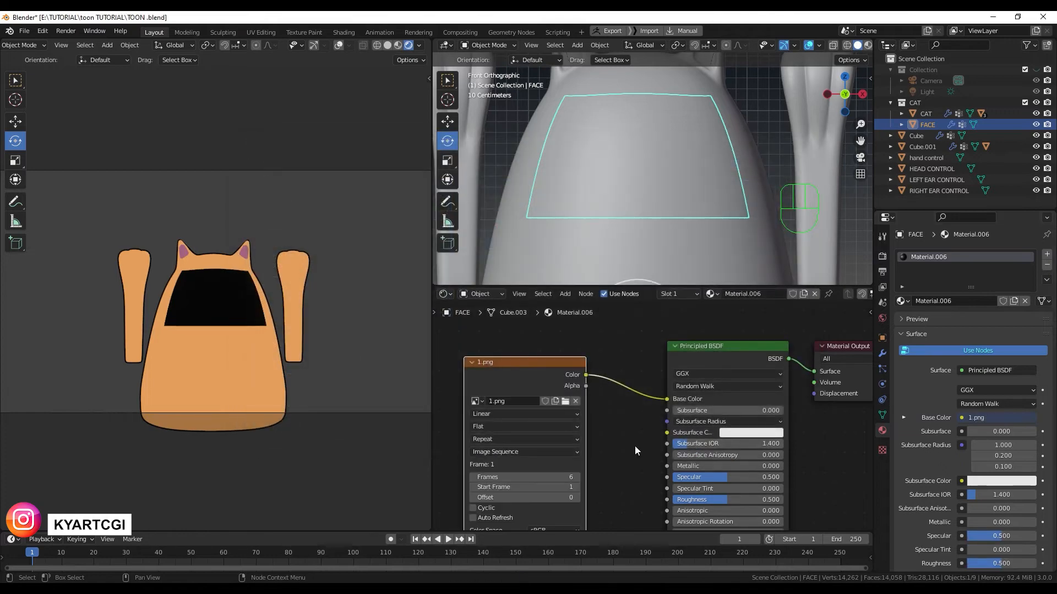
- Connect the Image Texture node's Alpha output to the Alpha input of the Principled BSDF
middle_click_drag(616, 438, 617, 408, "shift")
scroll(645, 398, "up", 3)
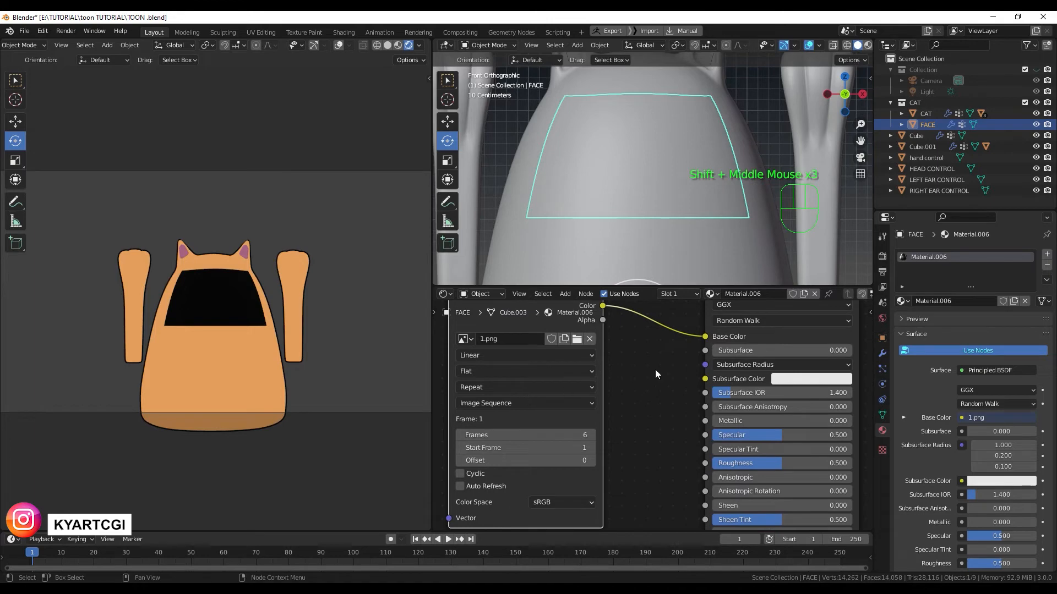
middle_click_drag(654, 394, 633, 369)
scroll(636, 408, "down", 3)
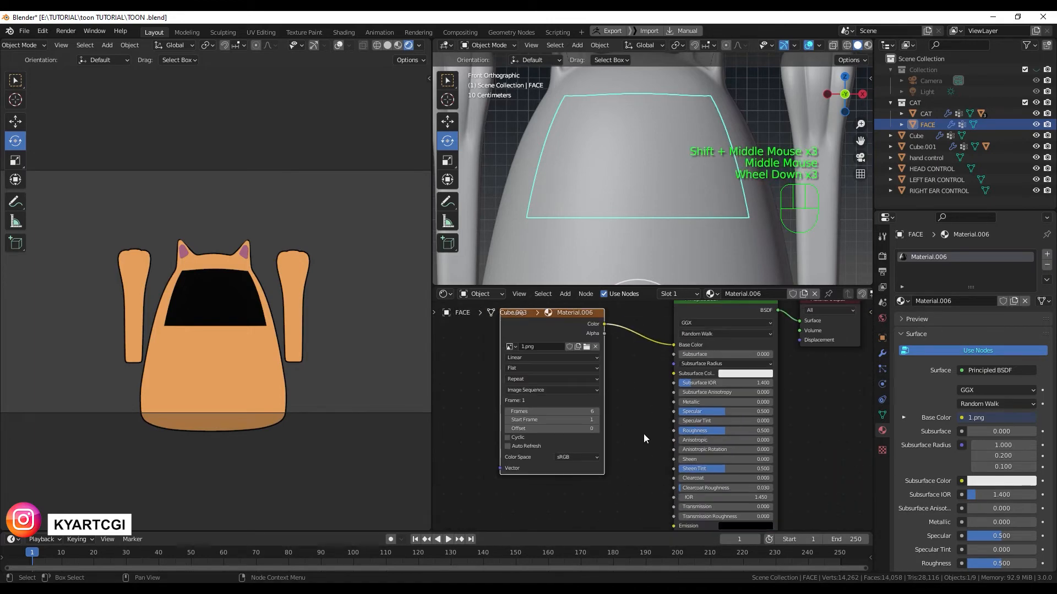
middle_click_drag(643, 434, 606, 438)
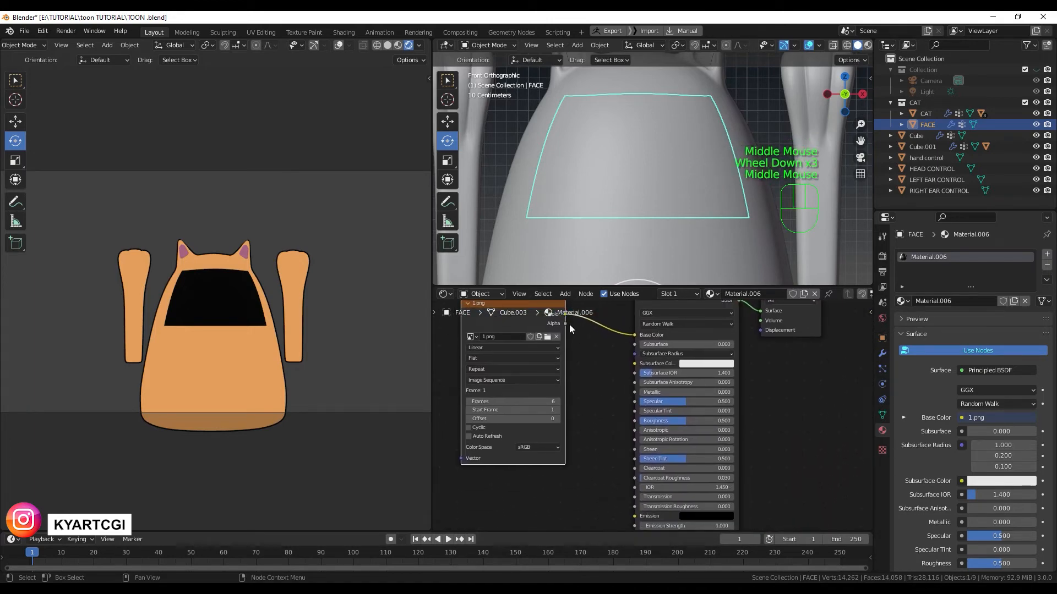
left_click_drag(566, 323, 644, 436)
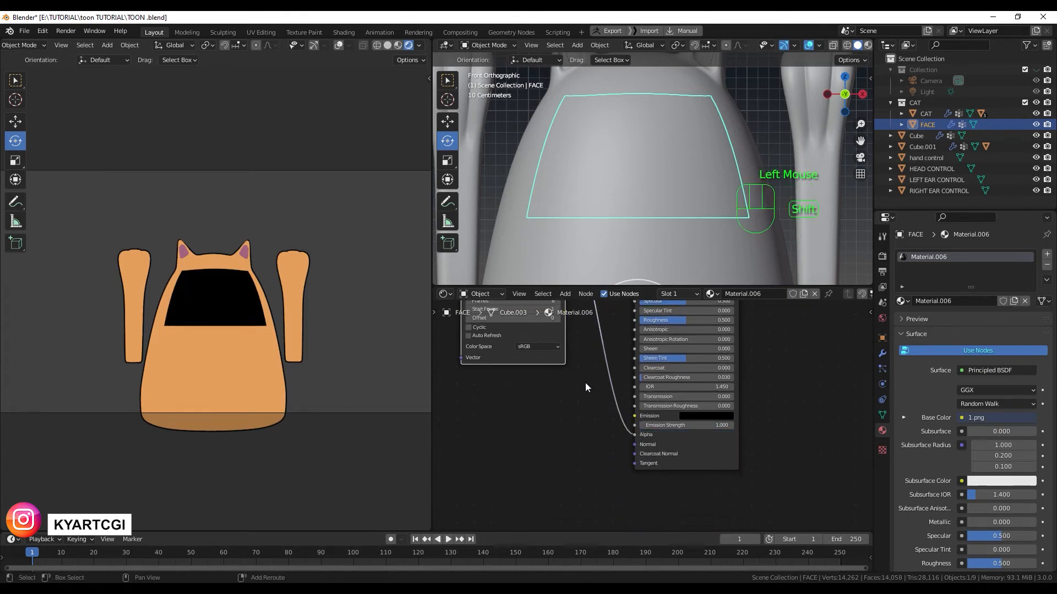
- Set the FACE material's Blend Mode to Alpha Hashed and its Shadow Mode to Alpha Clip
middle_click_drag(585, 382, 615, 522, "shift")
middle_click_drag(622, 433, 578, 406, "shift")
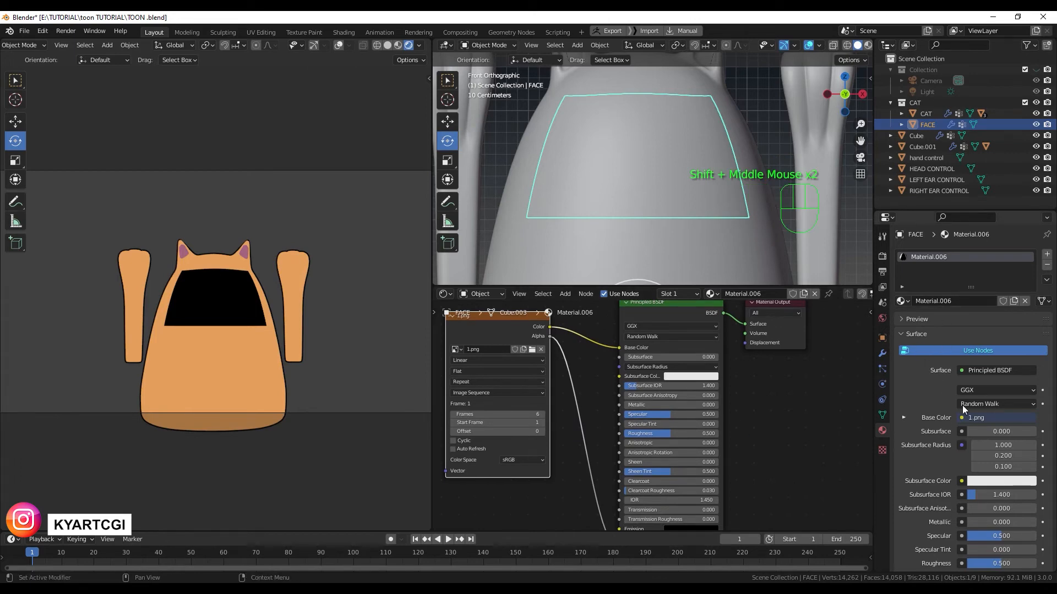
scroll(960, 330, "down", 5)
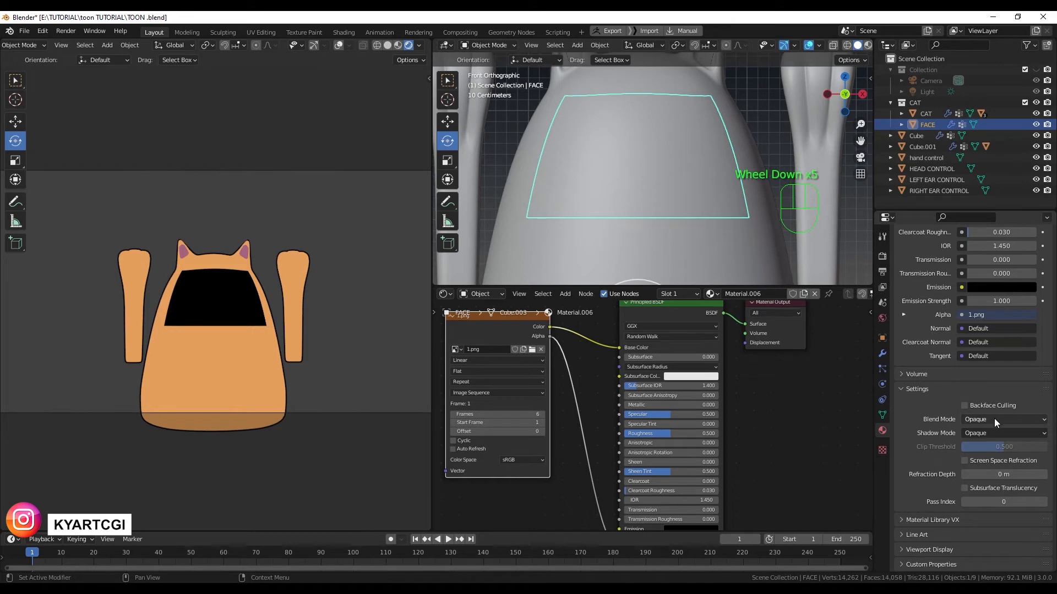
left_click(966, 422)
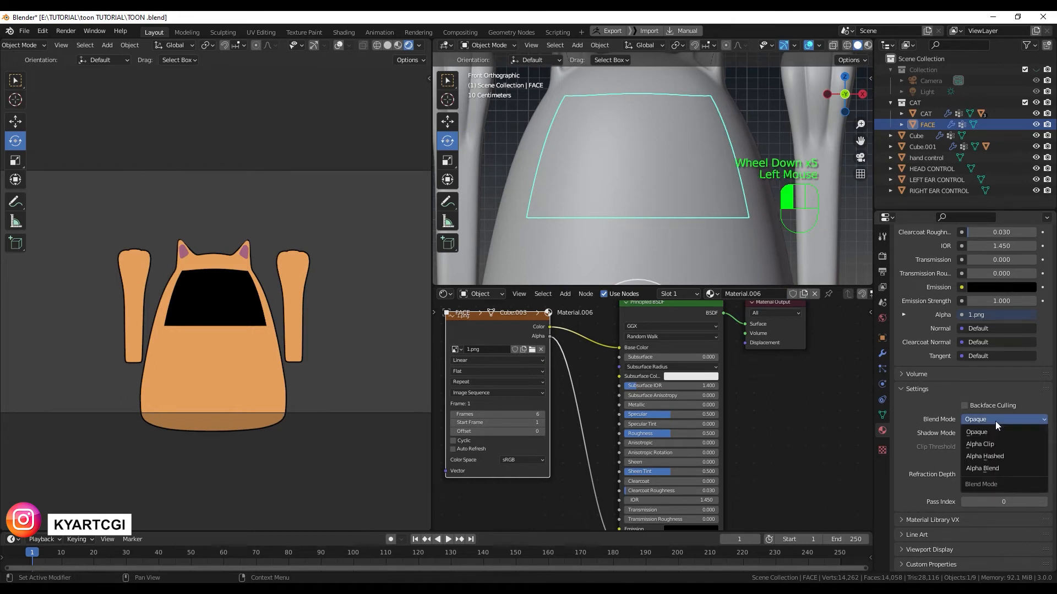
left_click(1015, 457)
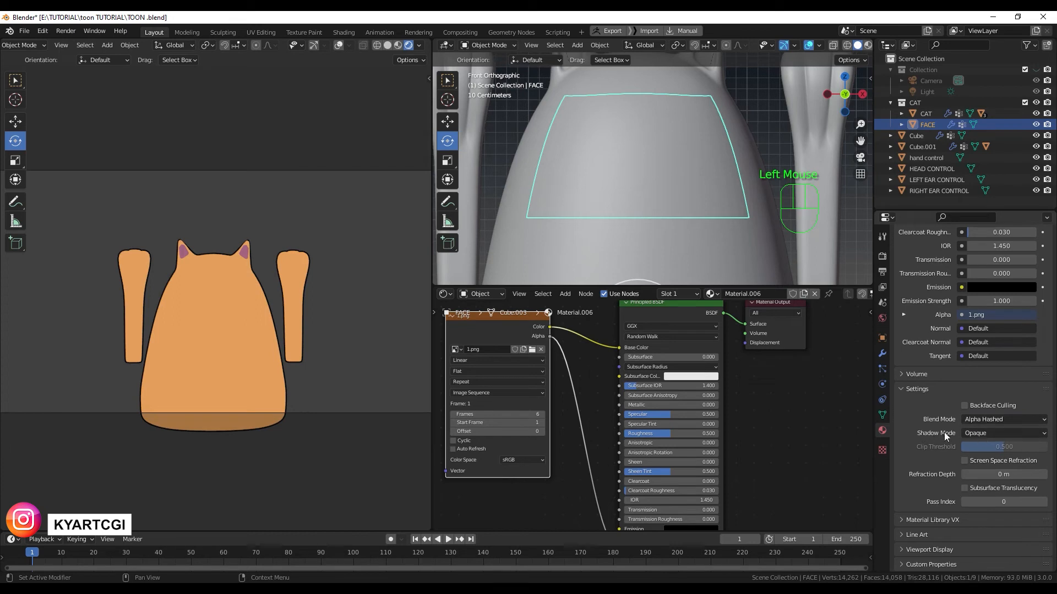
left_click(983, 431)
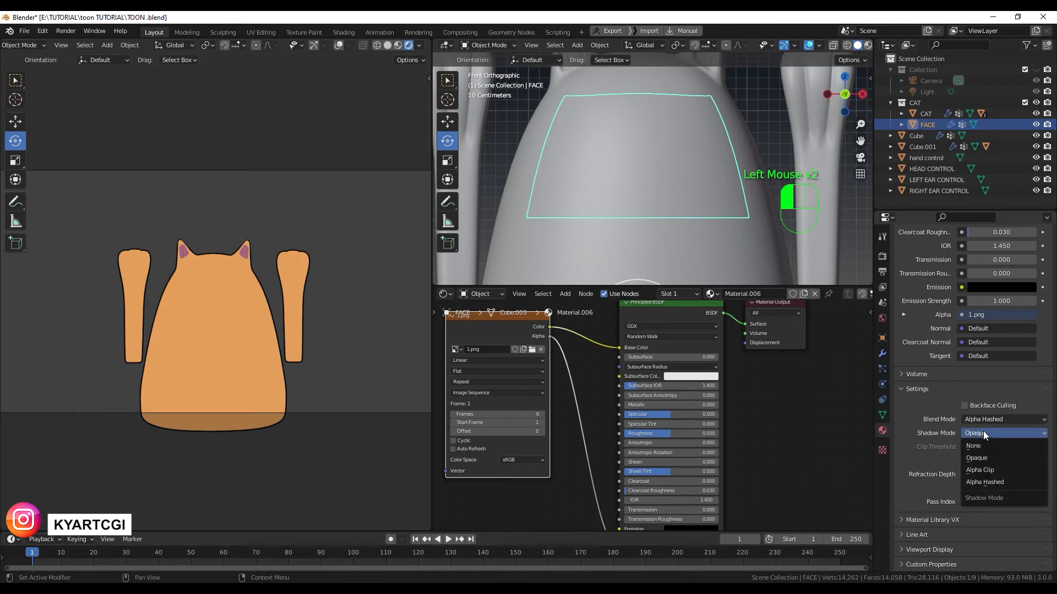
left_click(1002, 471)
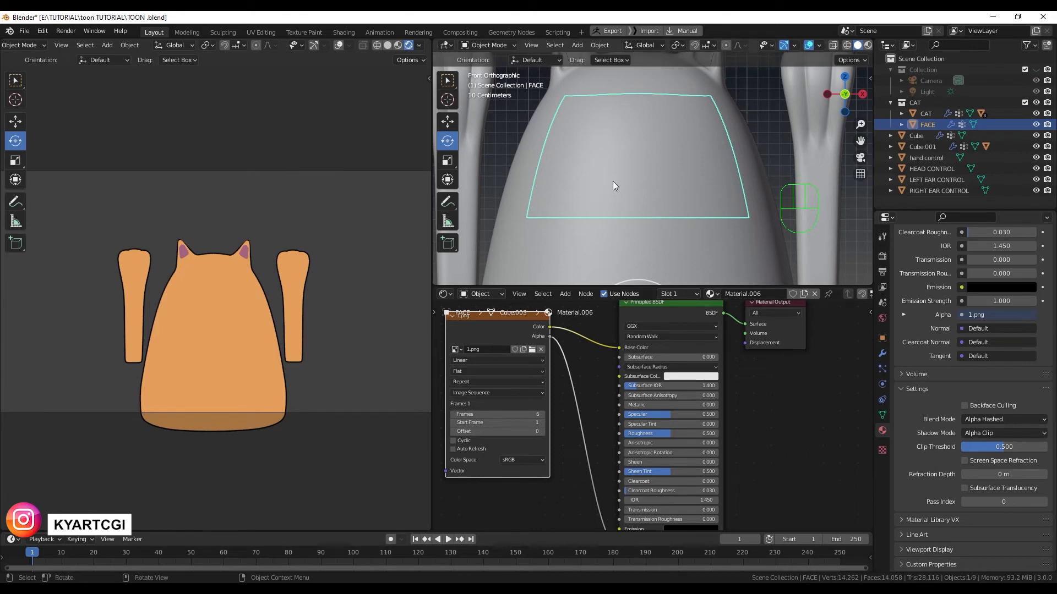
- Enter Edit Mode on FACE, select all of its faces, and unwrap them
middle_click_drag(621, 155, 628, 193, "shift")
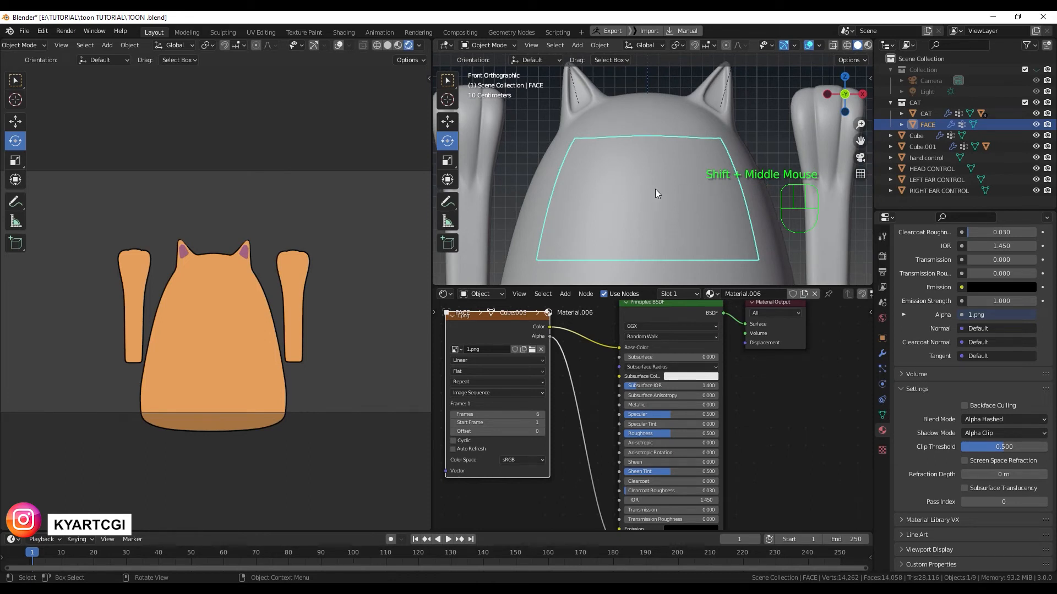
key("Tab")
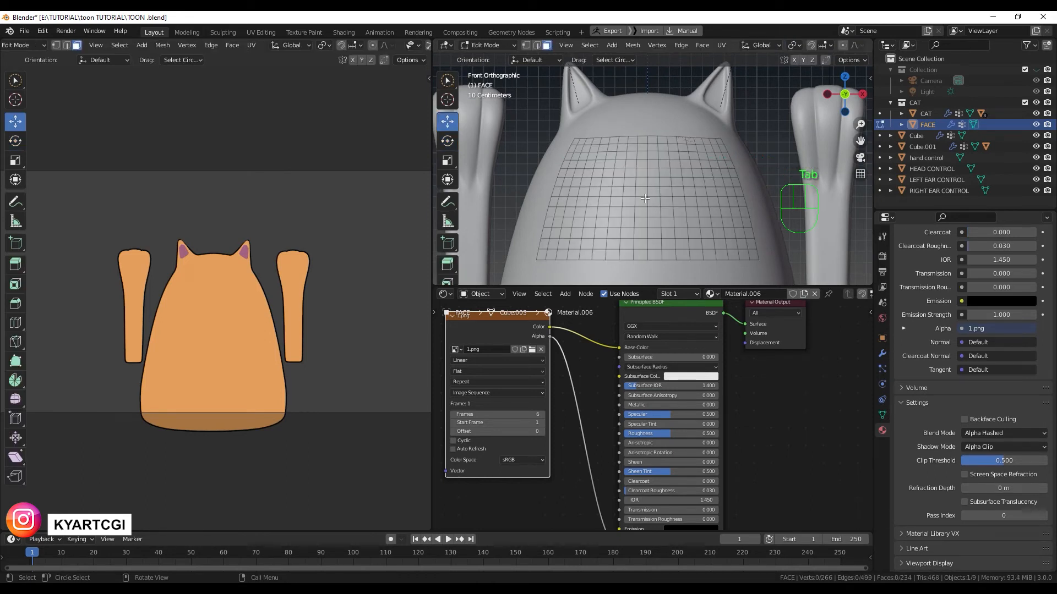
key("a")
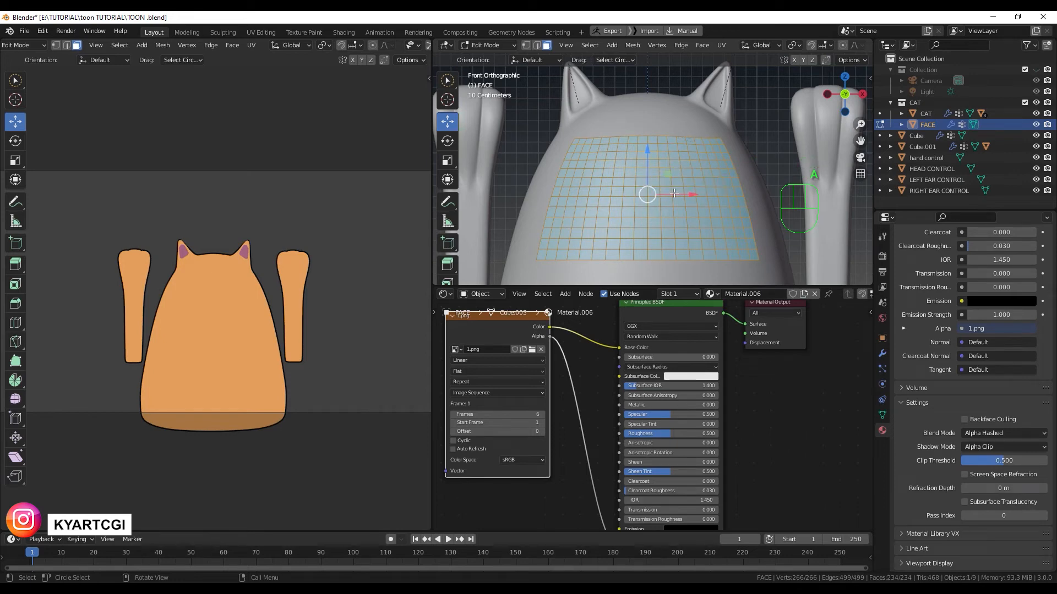
key("u")
left_click(680, 178)
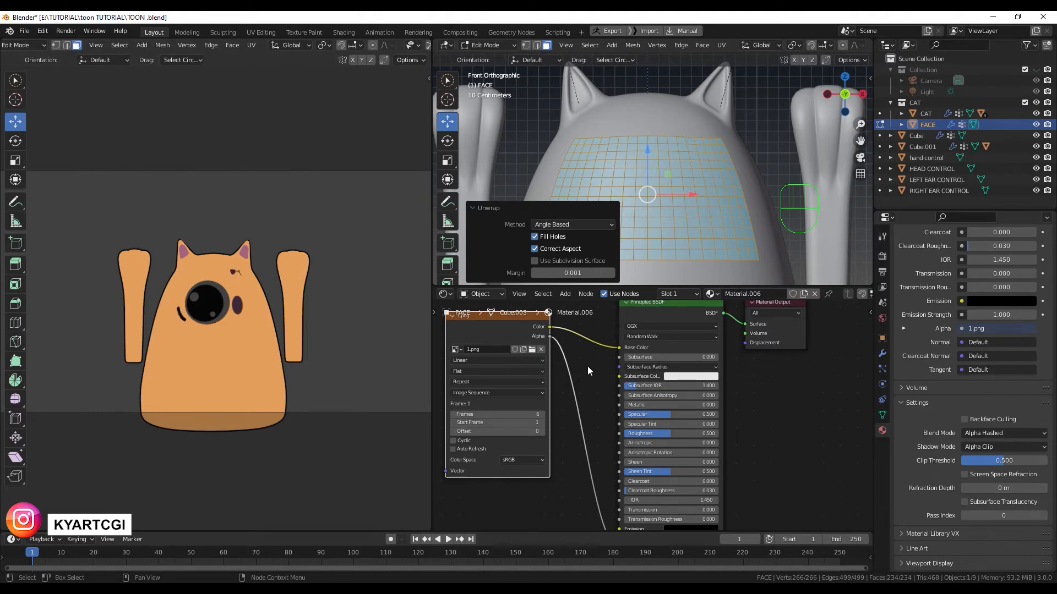
- Replace the node editor with the UV Editor, collapse the Unwrap options, and frame the UV island over the face image
scroll(586, 365, "down", 2)
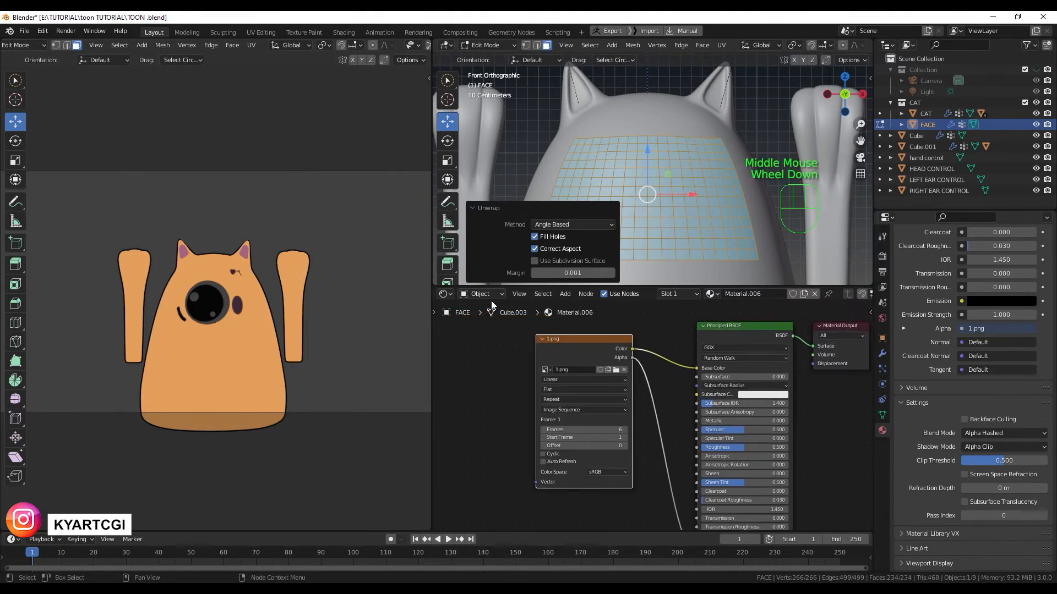
left_click(444, 295)
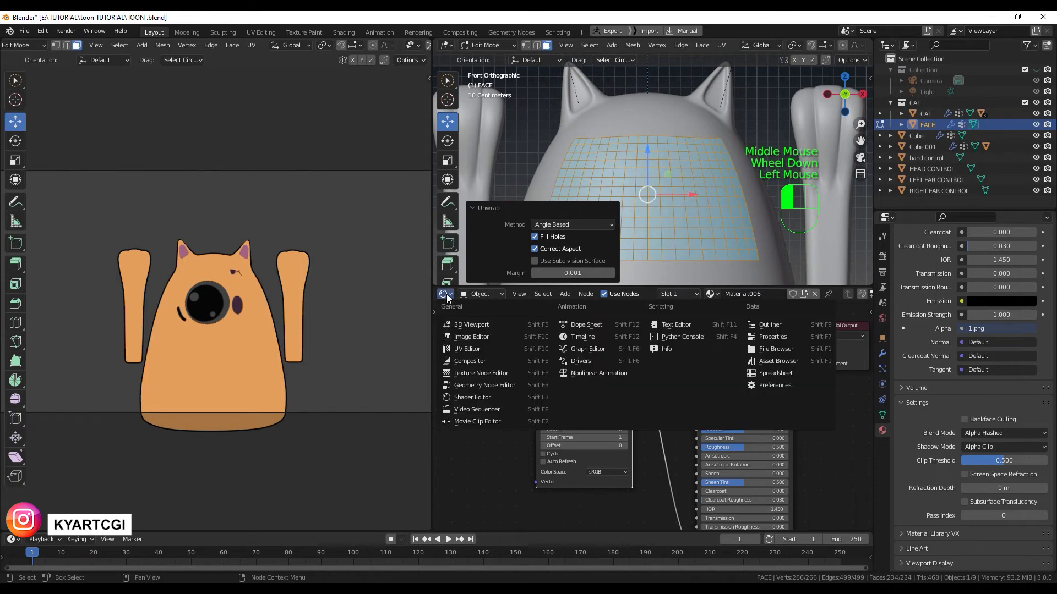
left_click(493, 349)
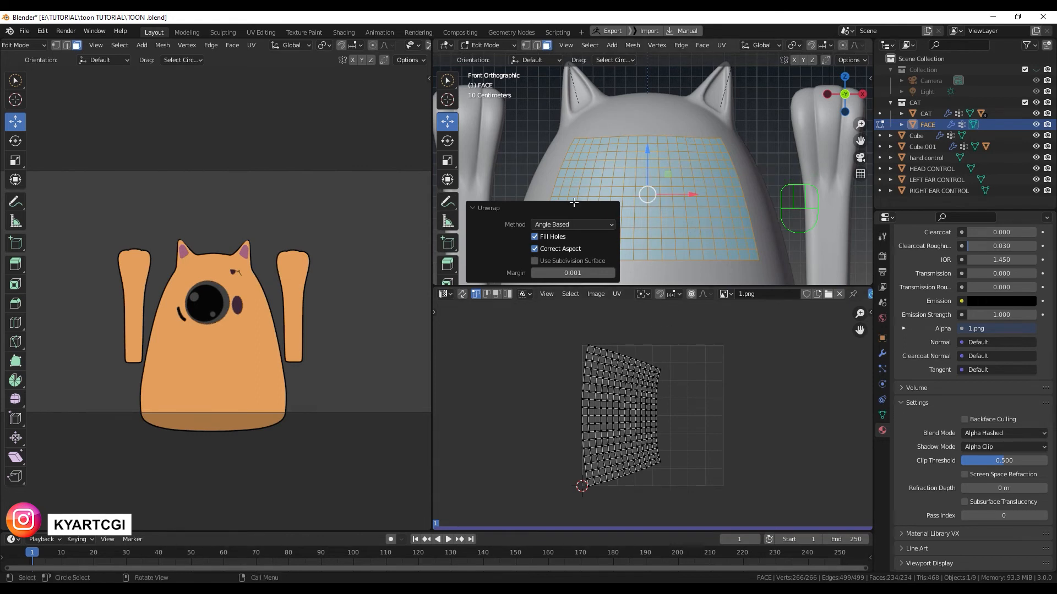
left_click(476, 208)
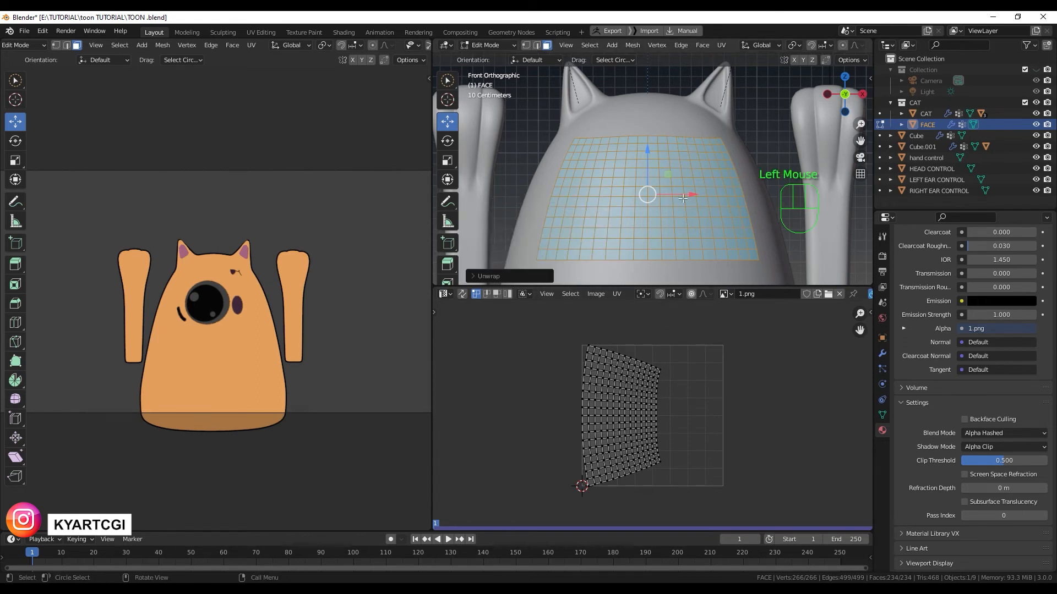
left_click(615, 411)
scroll(615, 411, "down", 3)
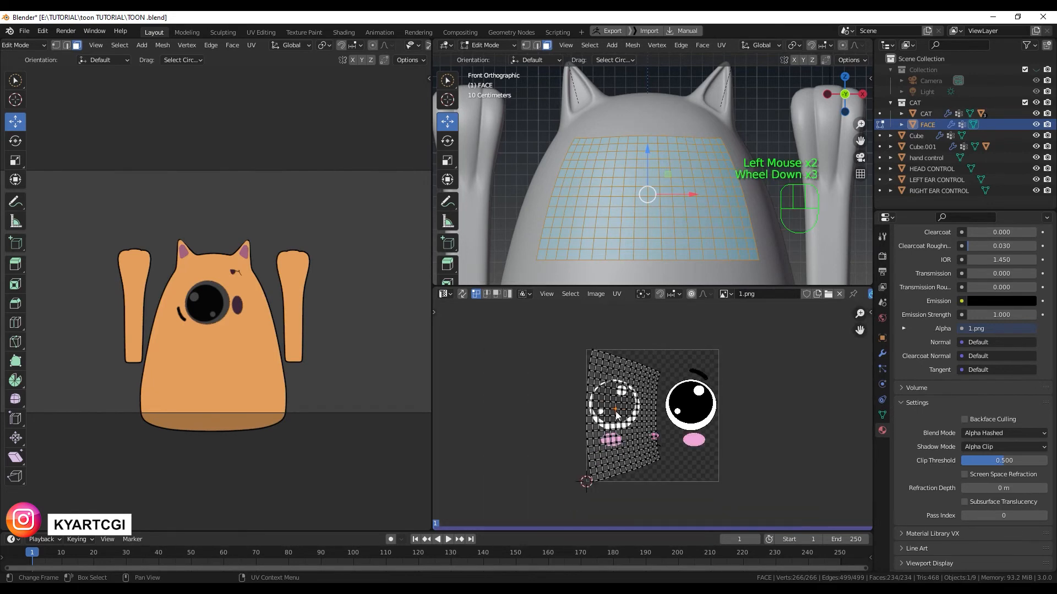
scroll(616, 416, "up", 2)
scroll(639, 433, "down", 2)
scroll(642, 435, "up", 2)
scroll(641, 434, "down", 2)
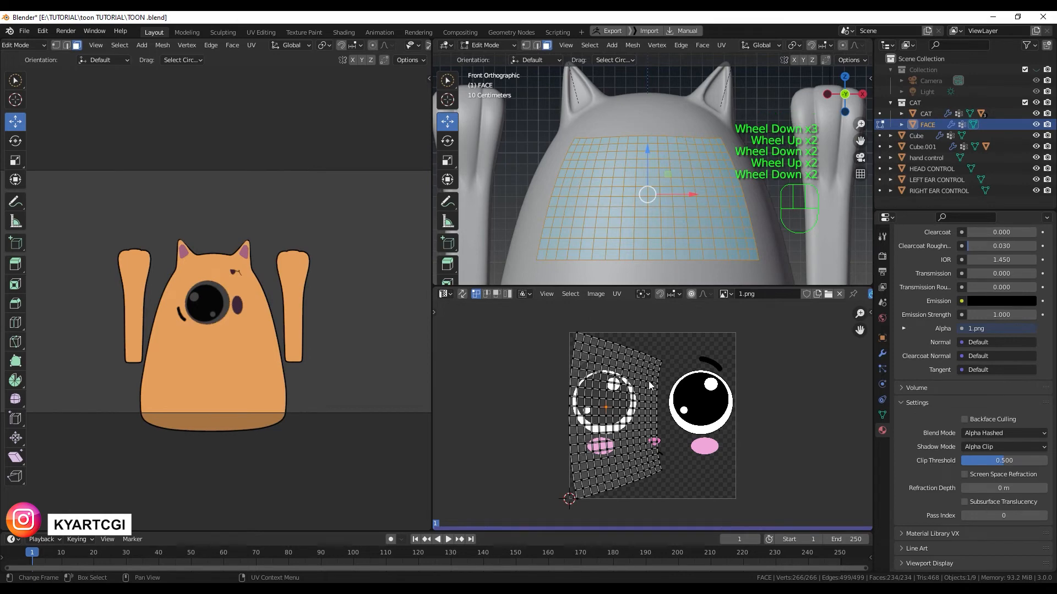
- Select the whole UV island and rotate it a quarter turn in snapped increments so its wide edge faces down
left_click(634, 411)
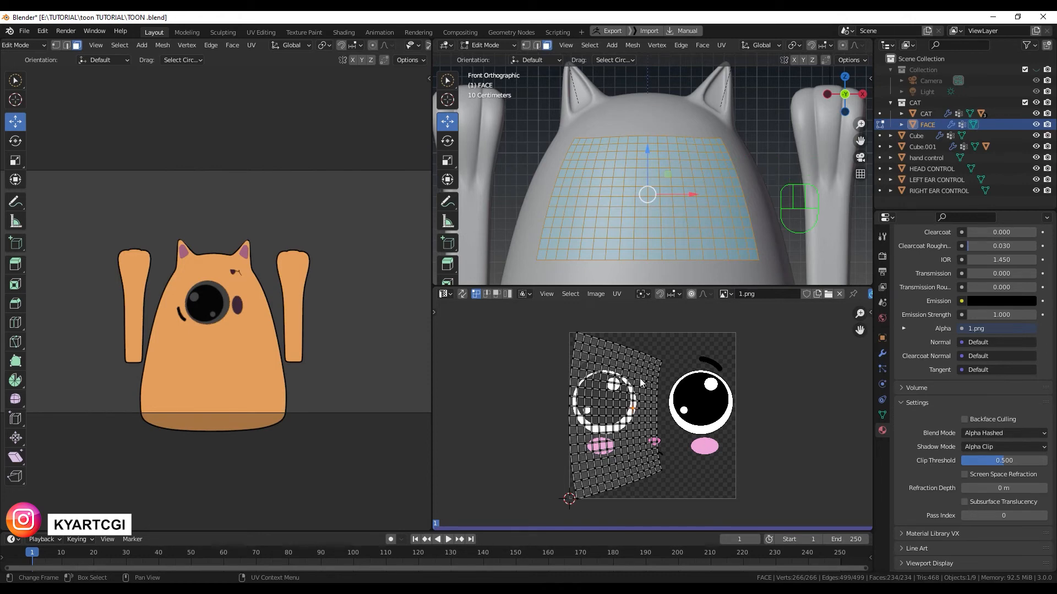
key("a")
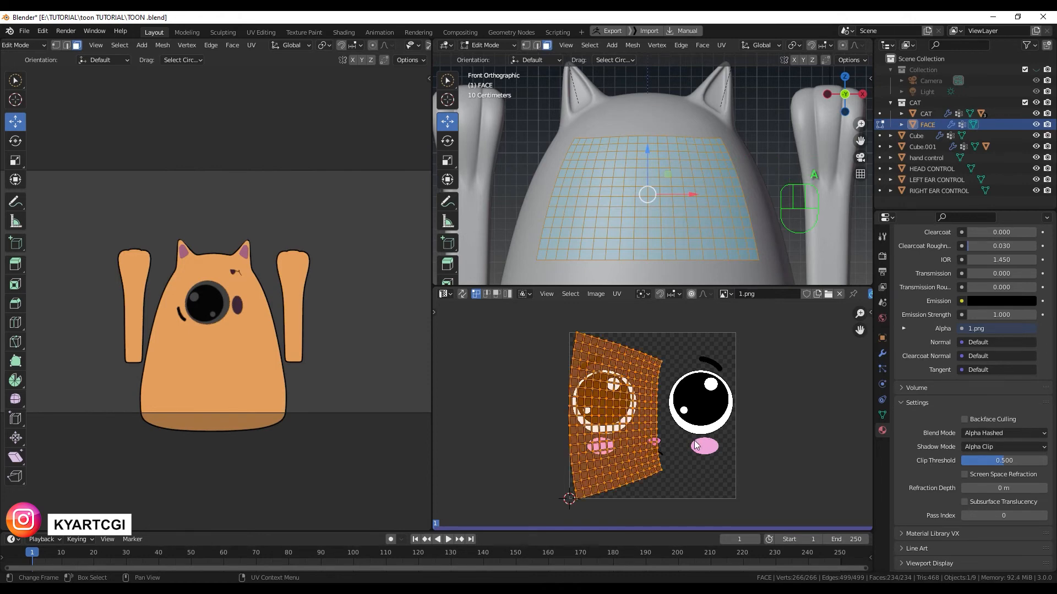
key("r")
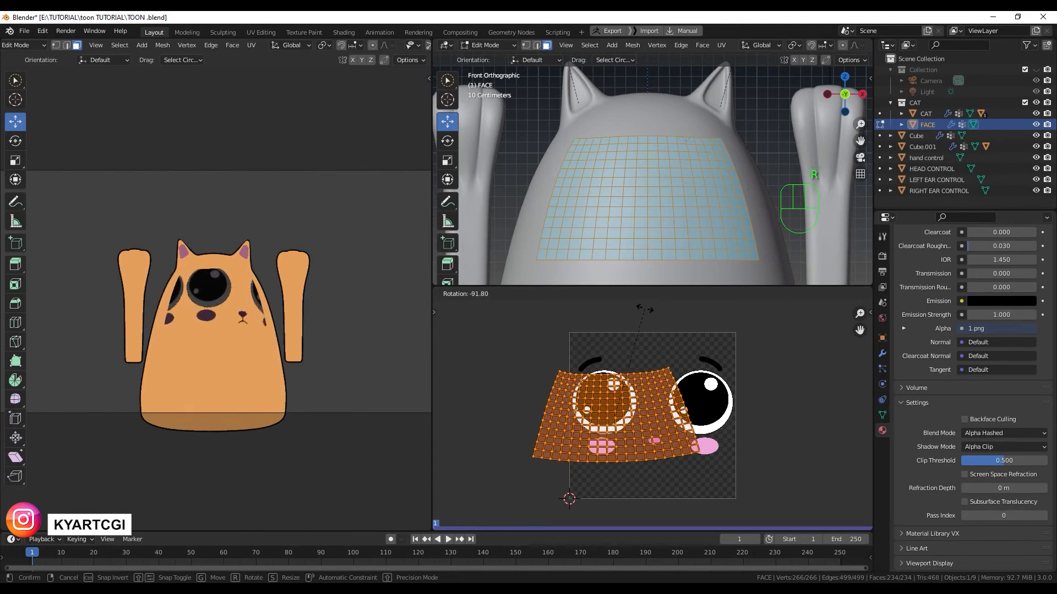
key("ctrl")
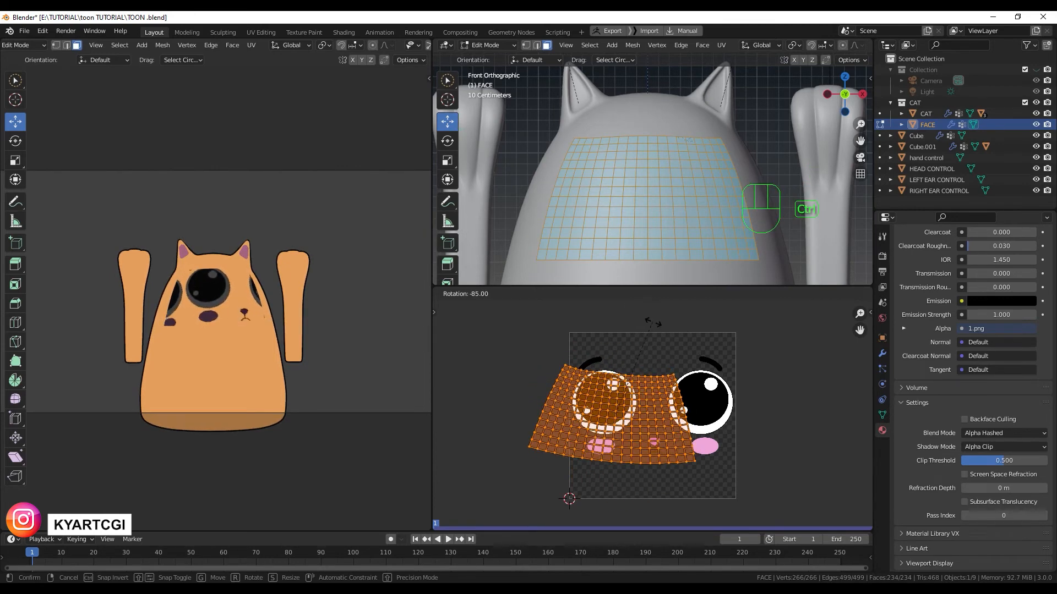
left_click(650, 322, "ctrl")
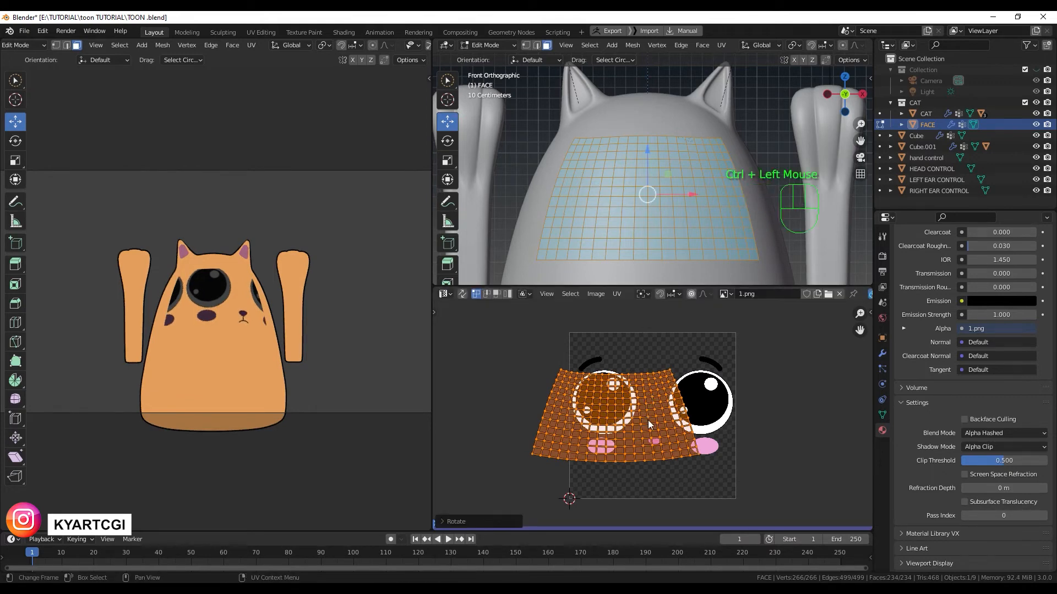
- Centre the UV island over the face image and scale it up so it covers both eyes and cheeks
key("g")
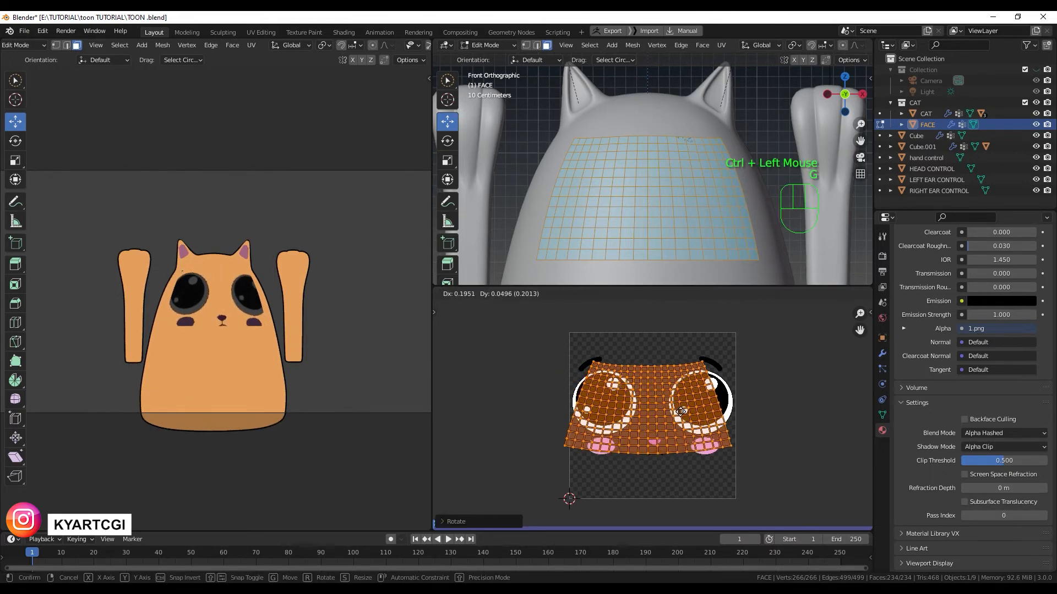
left_click(680, 412)
key("s")
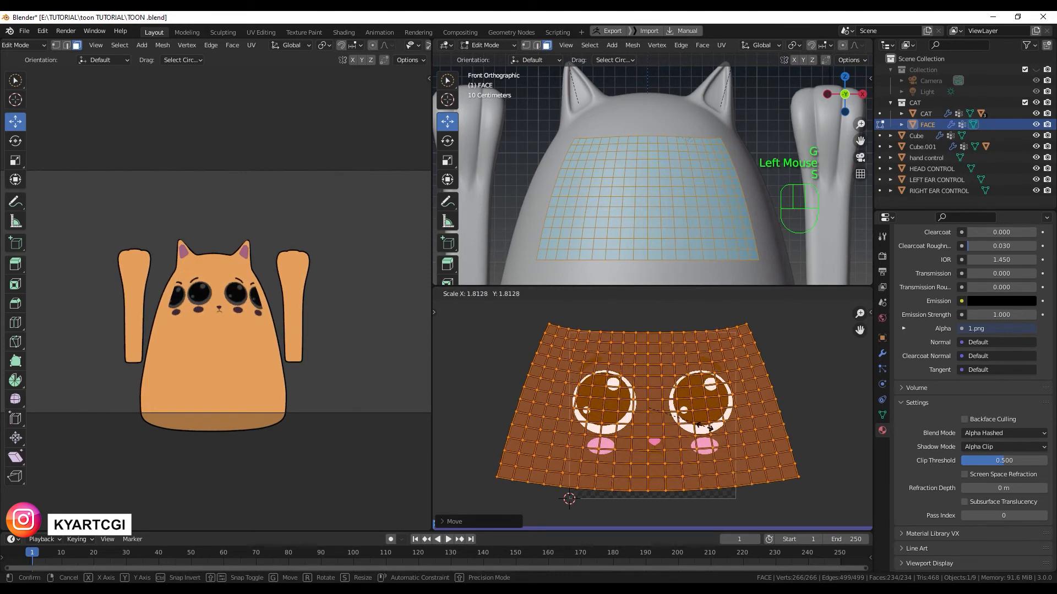
left_click(698, 464)
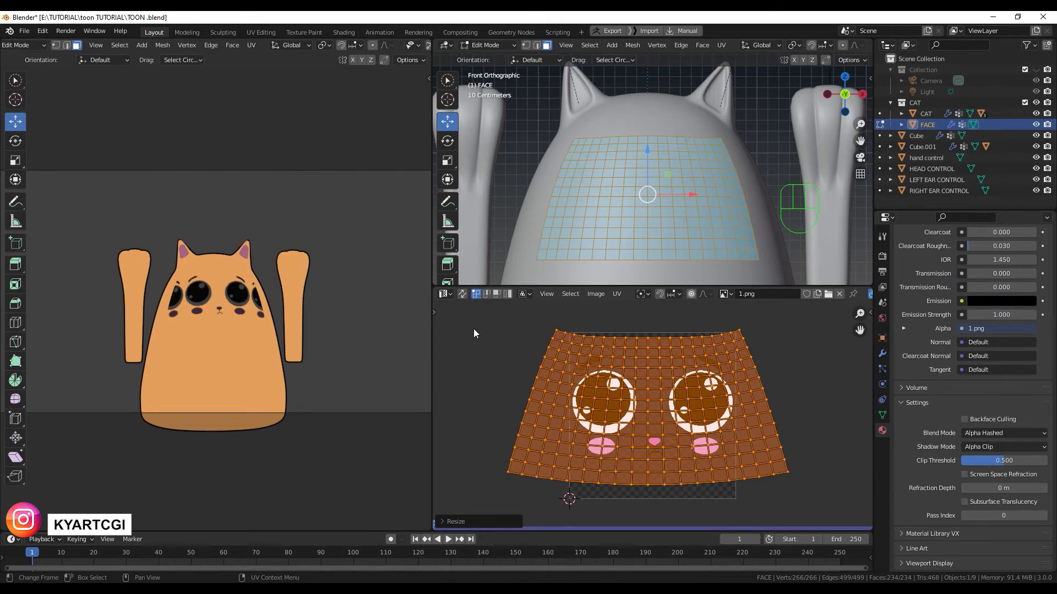
- Bring back the Shader Editor and set the face image texture's extension from Repeat to Clip
left_click(446, 294)
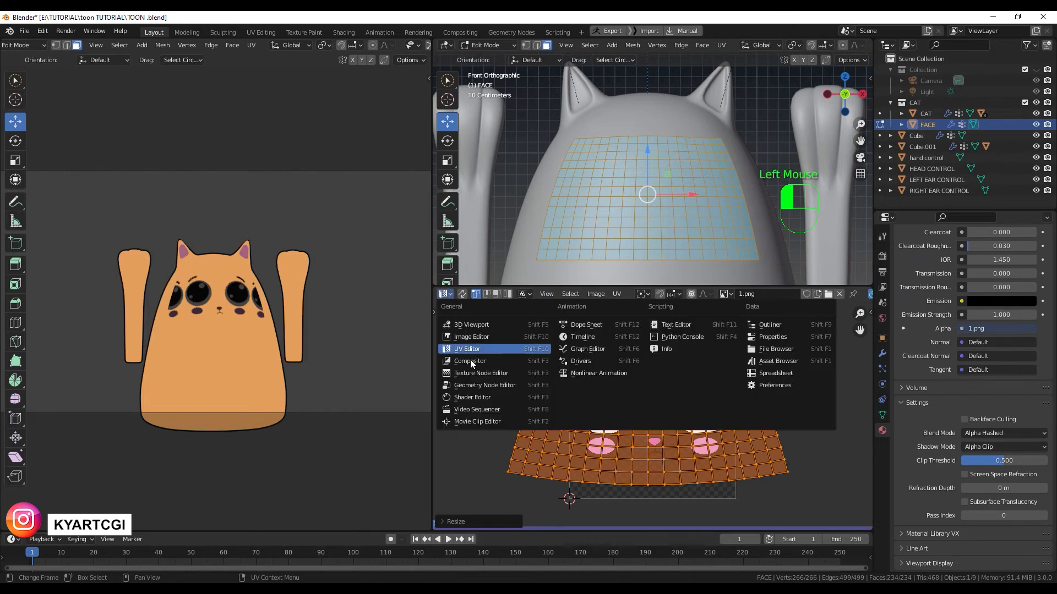
left_click(482, 397)
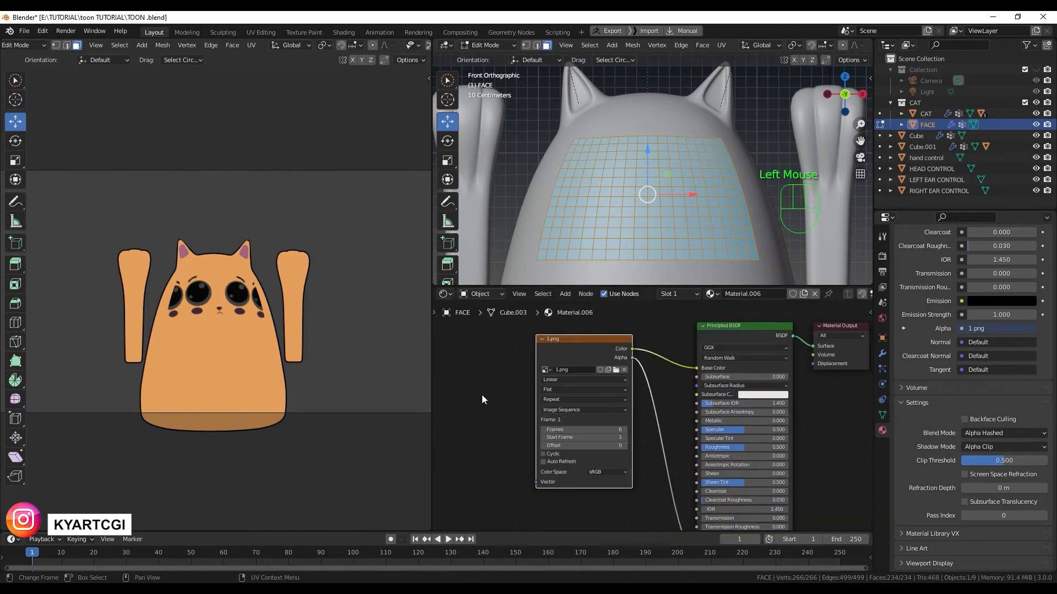
left_click(604, 339)
left_click(604, 339)
left_click(604, 338)
left_click(604, 339)
left_click(604, 339)
left_click(604, 339)
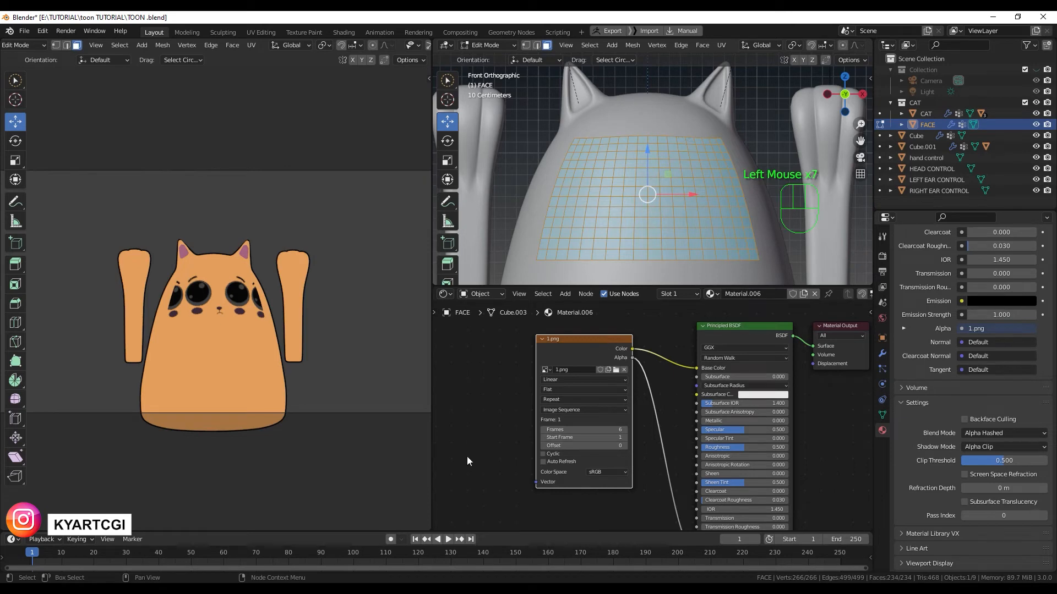
middle_click_drag(467, 457, 498, 386, "shift")
scroll(500, 384, "up", 3)
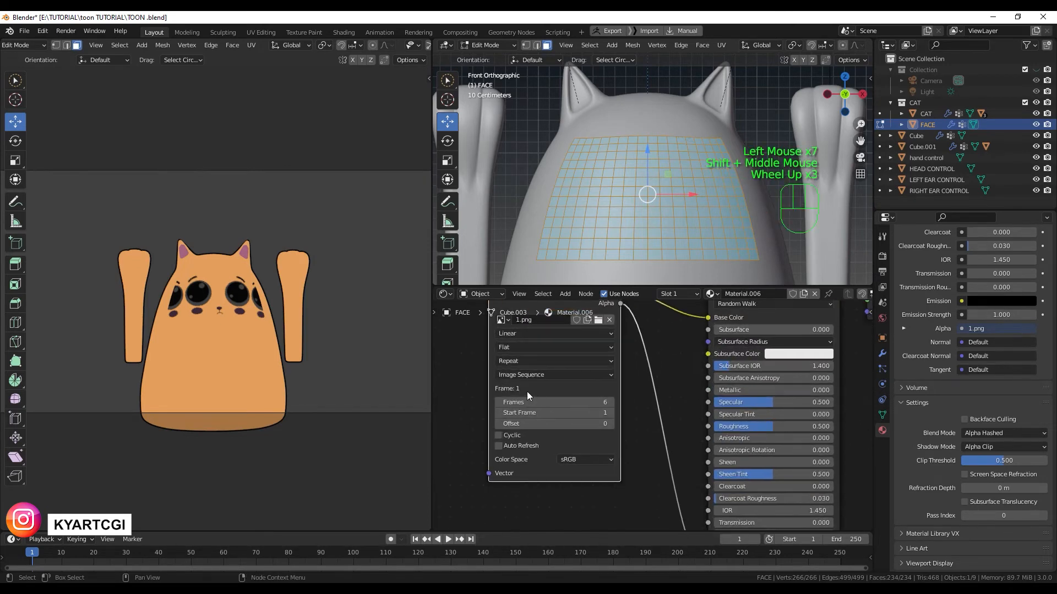
left_click(526, 362)
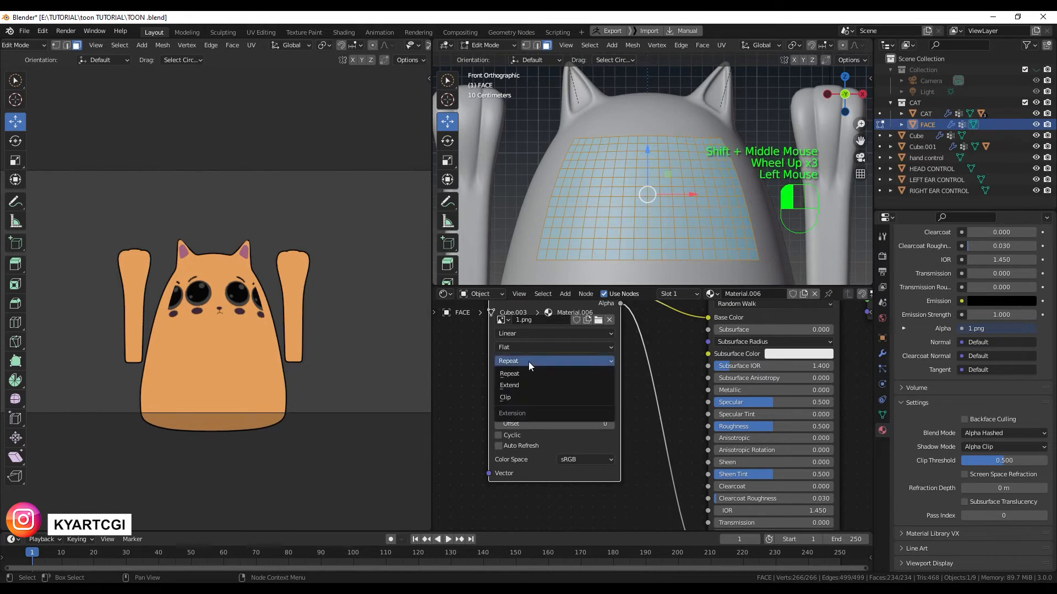
left_click(531, 397)
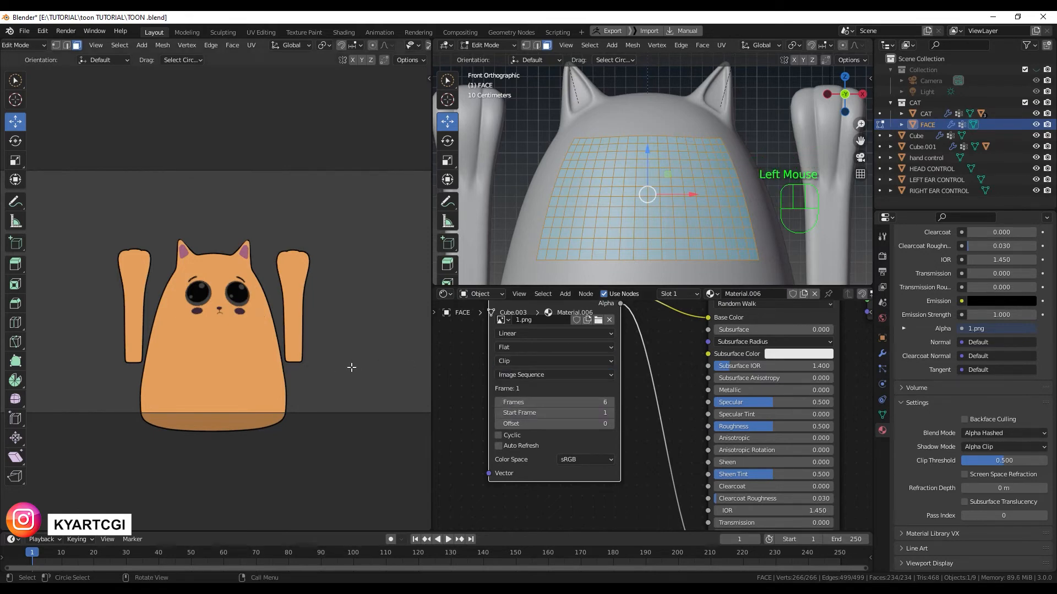
- Return to the UV Editor, scale the UV island down to enlarge the face, and move it about 0.033 in X and -0.01 in Y
left_click(446, 295)
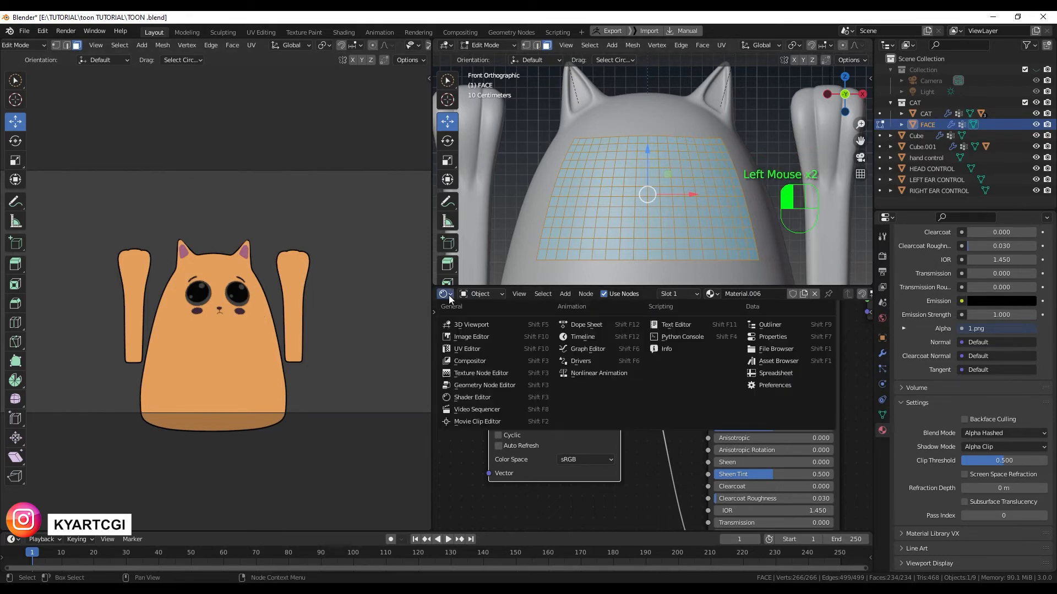
left_click(483, 349)
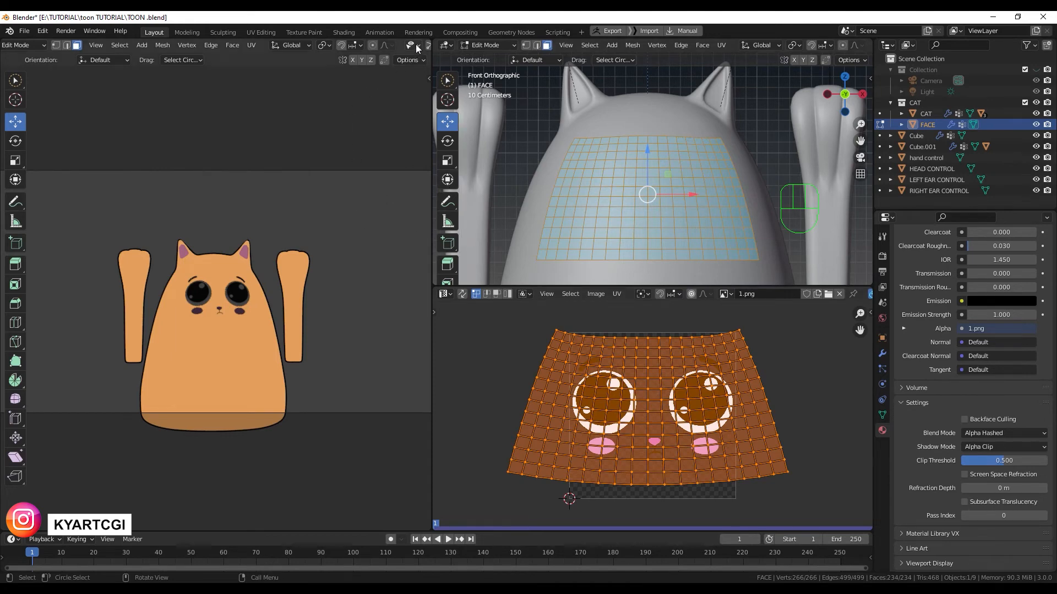
middle_click_drag(417, 49, 314, 48)
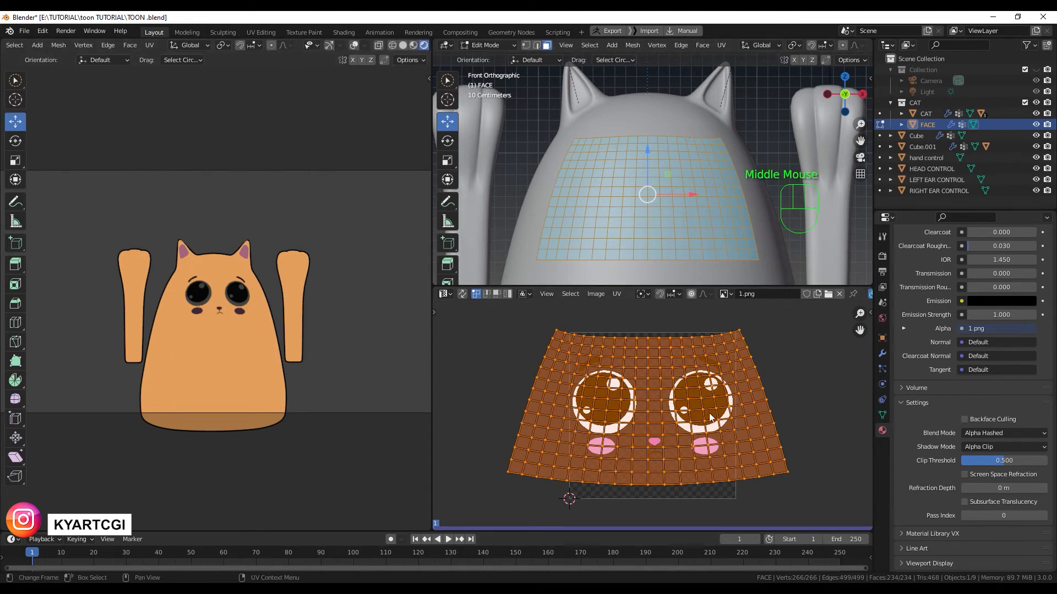
key("s")
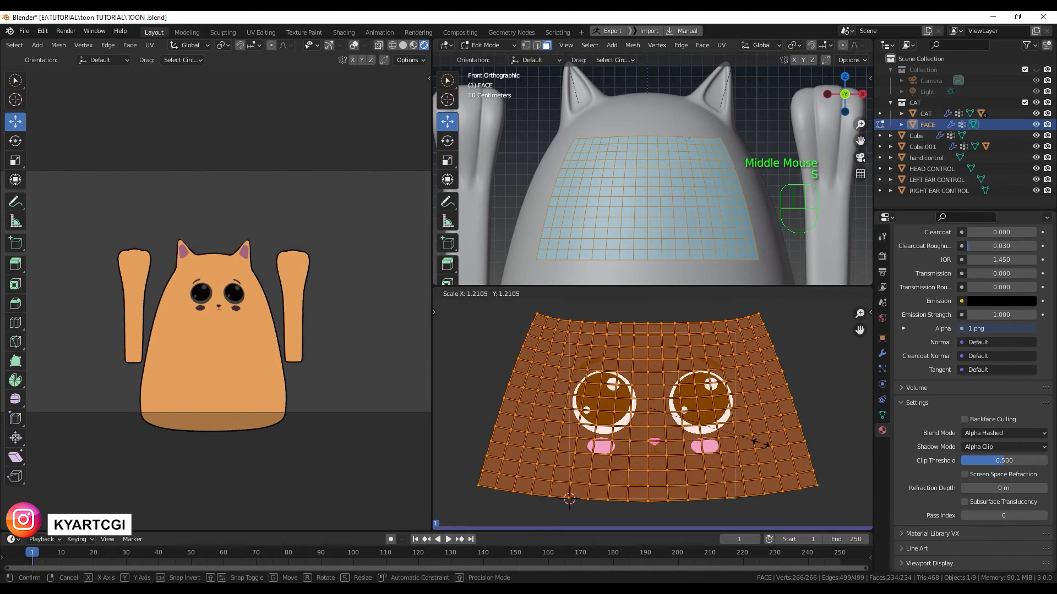
left_click(721, 445)
key("g")
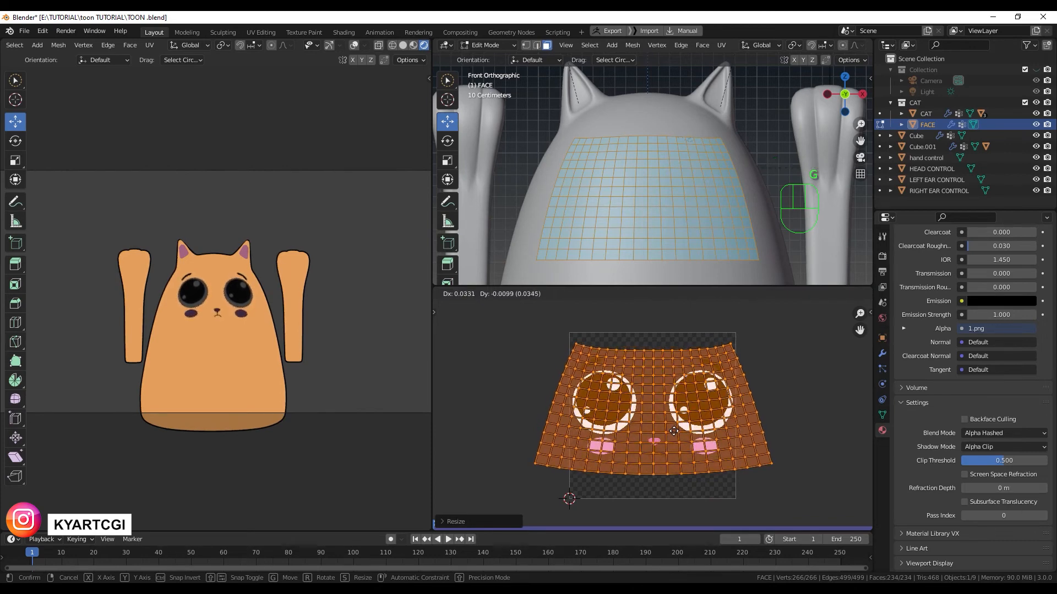
left_click(675, 433)
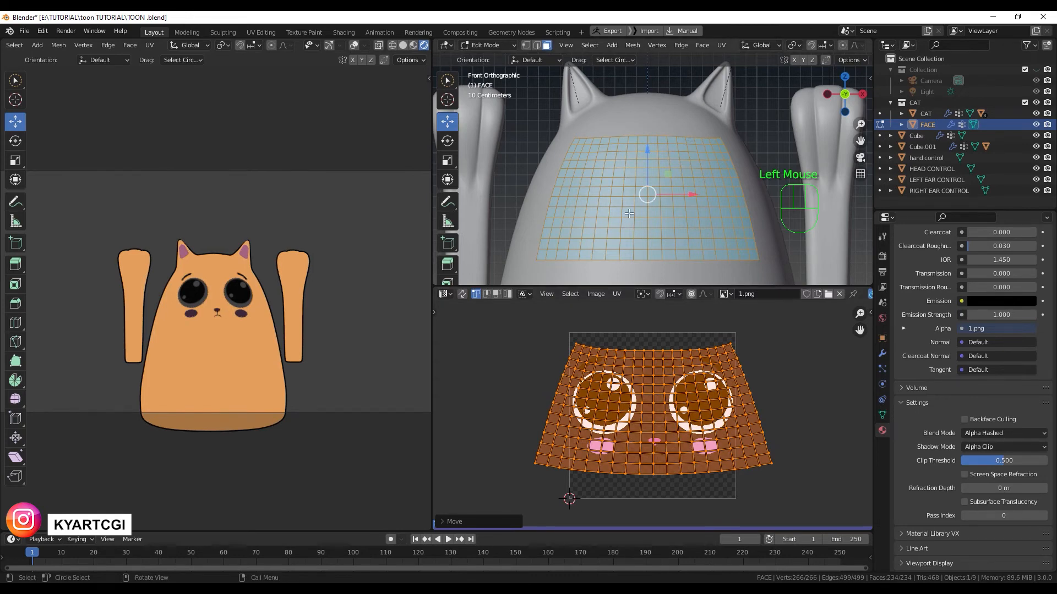
- Re-enable the collection holding the camera and light, leave Edit Mode, and select the Light
left_click(1036, 70)
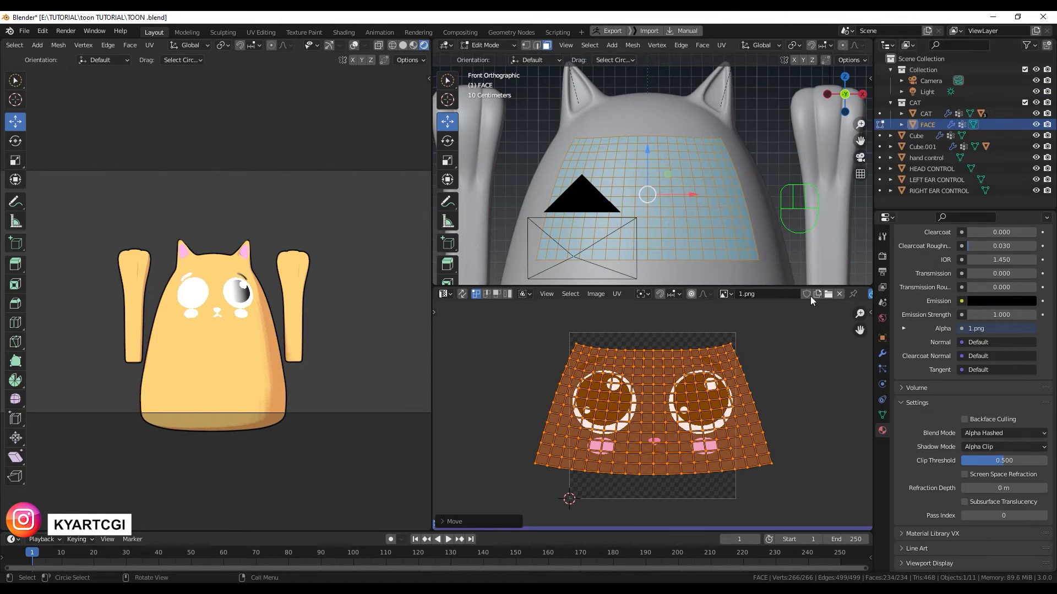
left_click(449, 293)
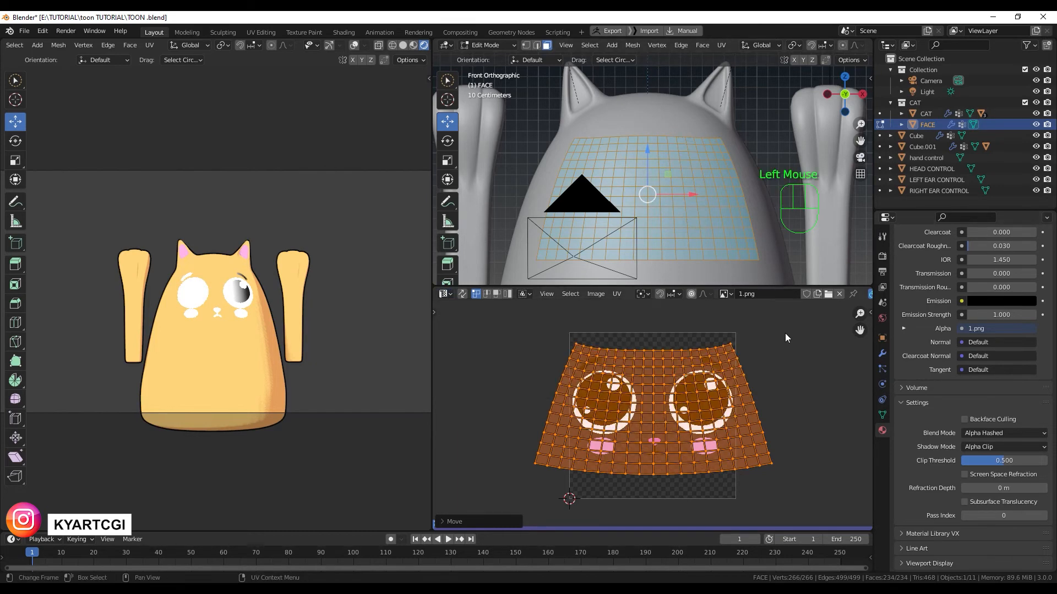
double_click(926, 90)
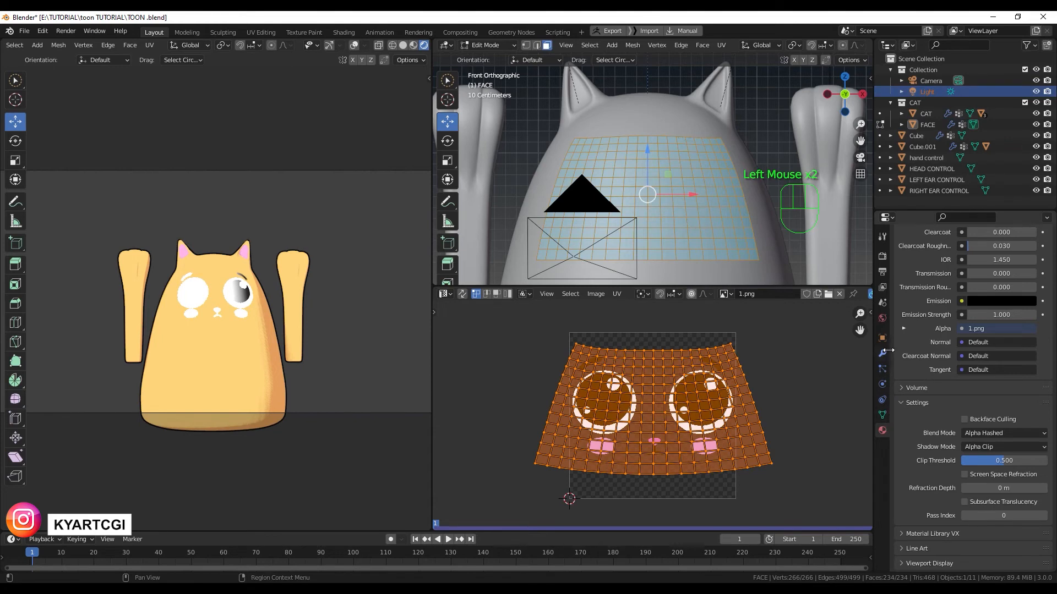
left_click(936, 91)
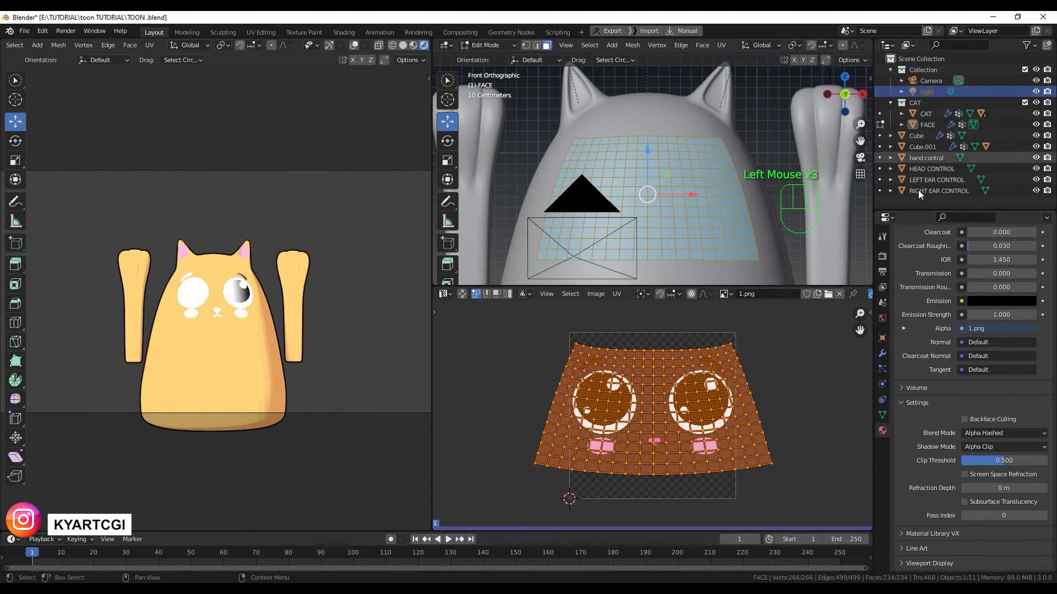
key("Tab")
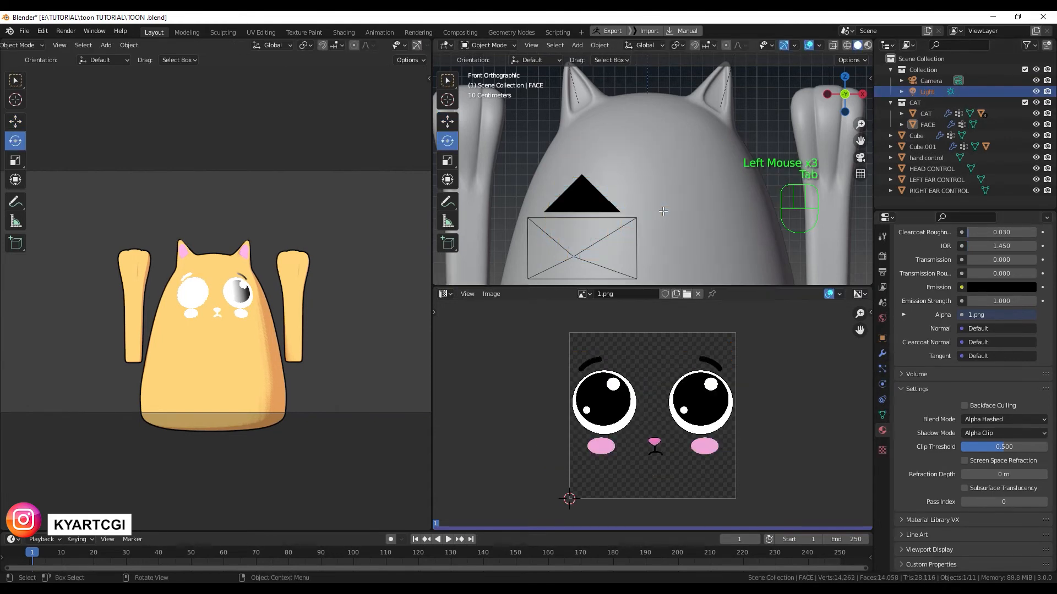
left_click(923, 90)
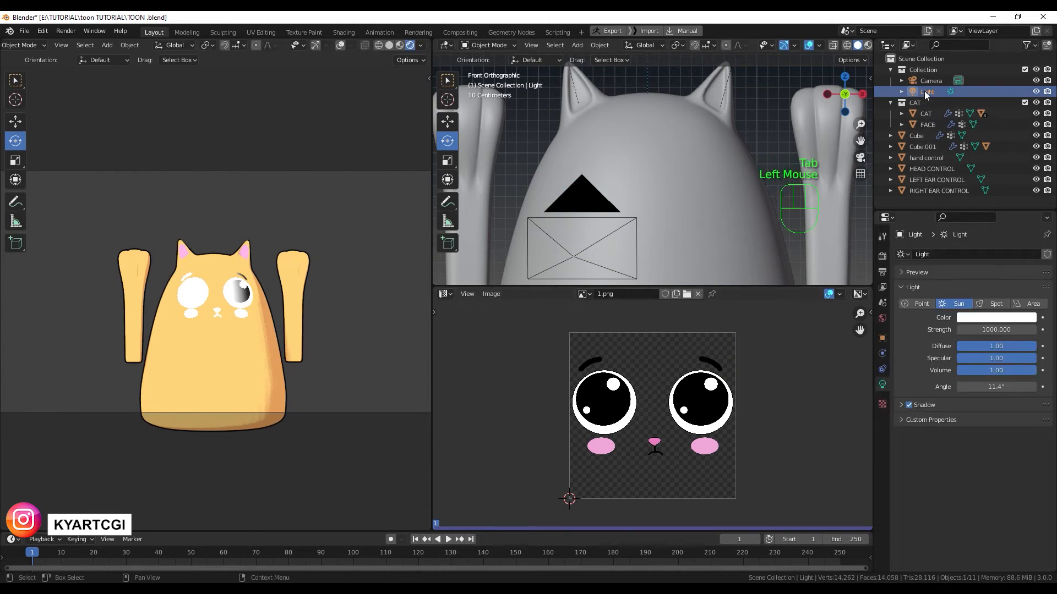
- Try the sun light's Strength at 10 and at 5
left_click(1001, 329)
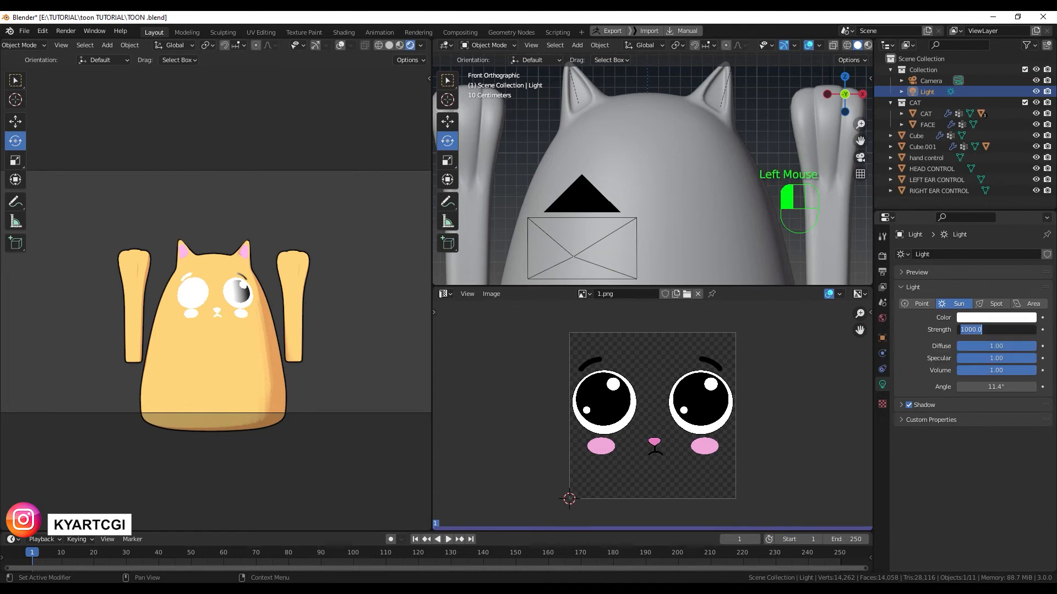
type("10")
key("Return")
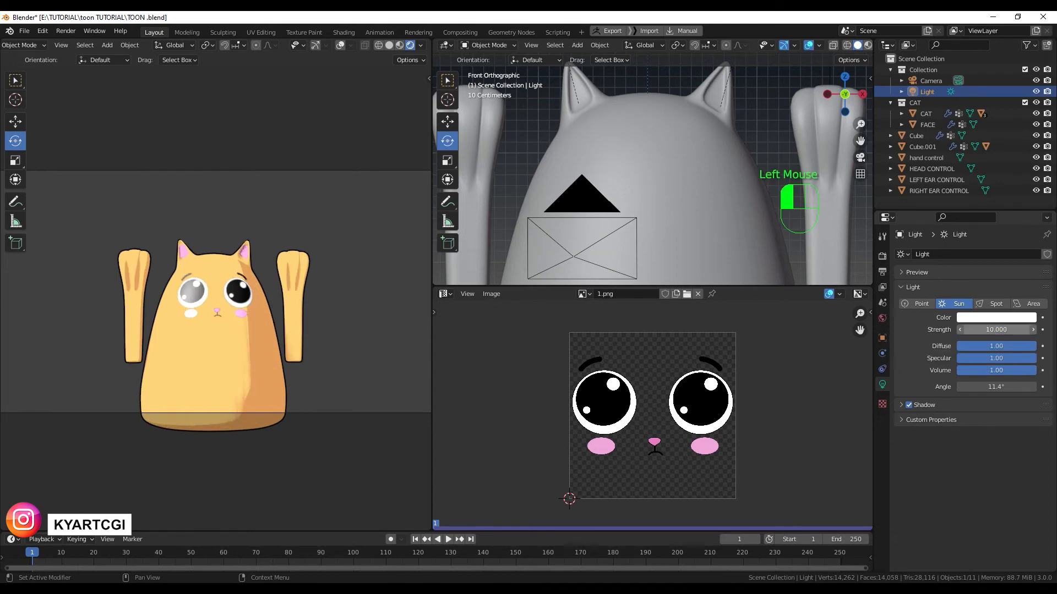
double_click(996, 329)
type("5")
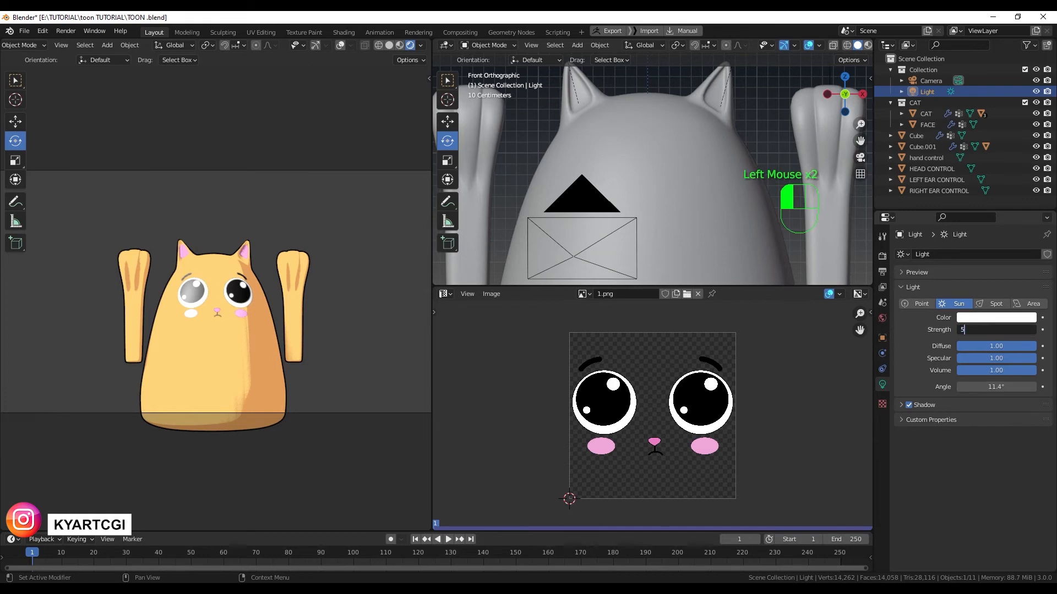
key("Return")
- Set the sun light's Strength to 7
left_click(996, 329)
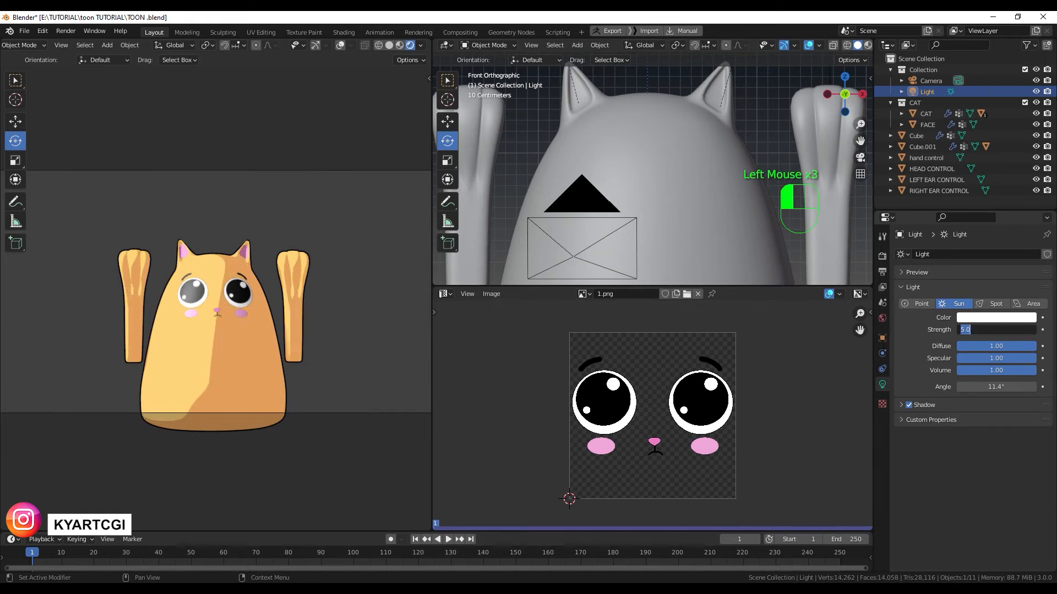
left_click(925, 341)
left_click(995, 330)
type("7")
key("Return")
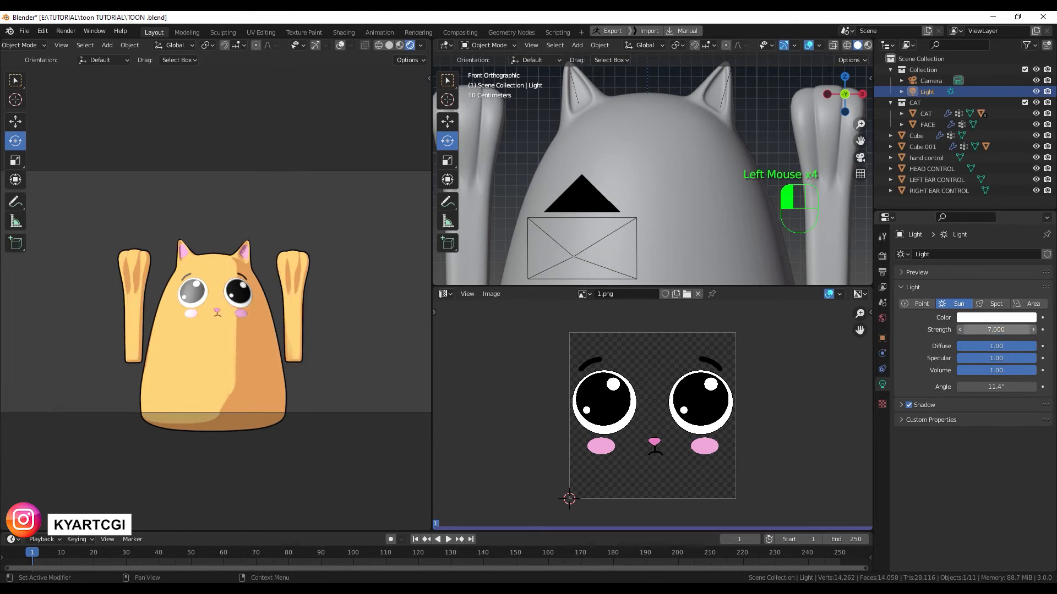
- Open the FACE material in the Shader Editor and set the Principled BSDF's Specular to 0 and Roughness to 1
left_click(448, 296)
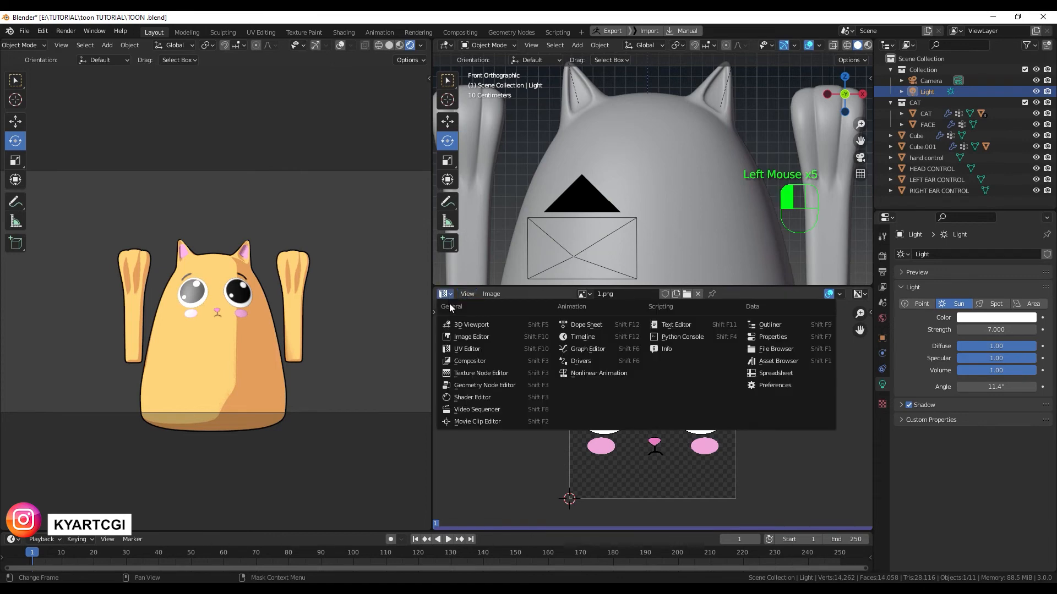
left_click(488, 397)
left_click(632, 173)
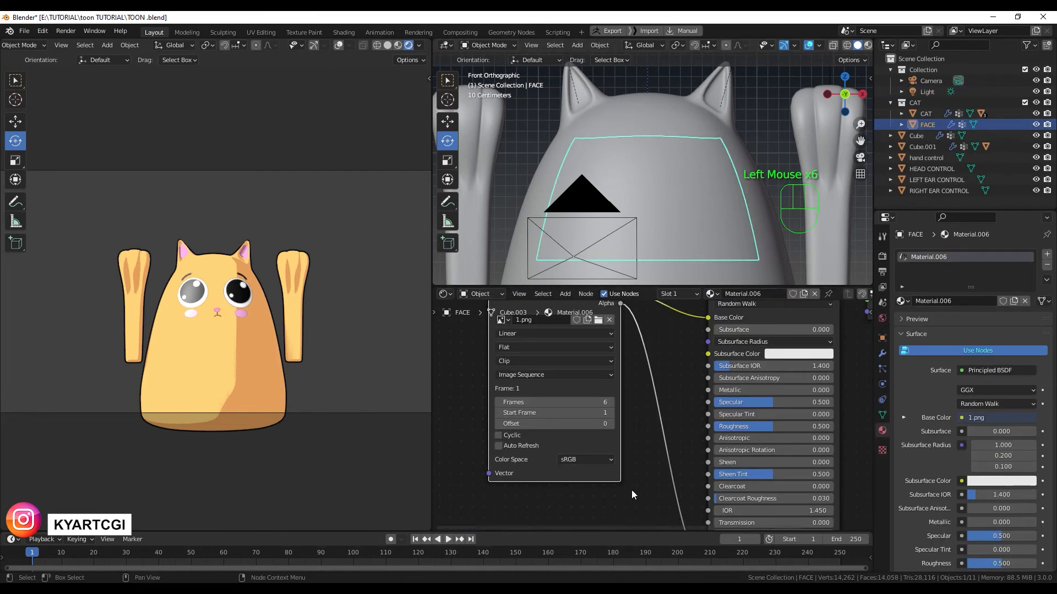
middle_click_drag(768, 406, 676, 384)
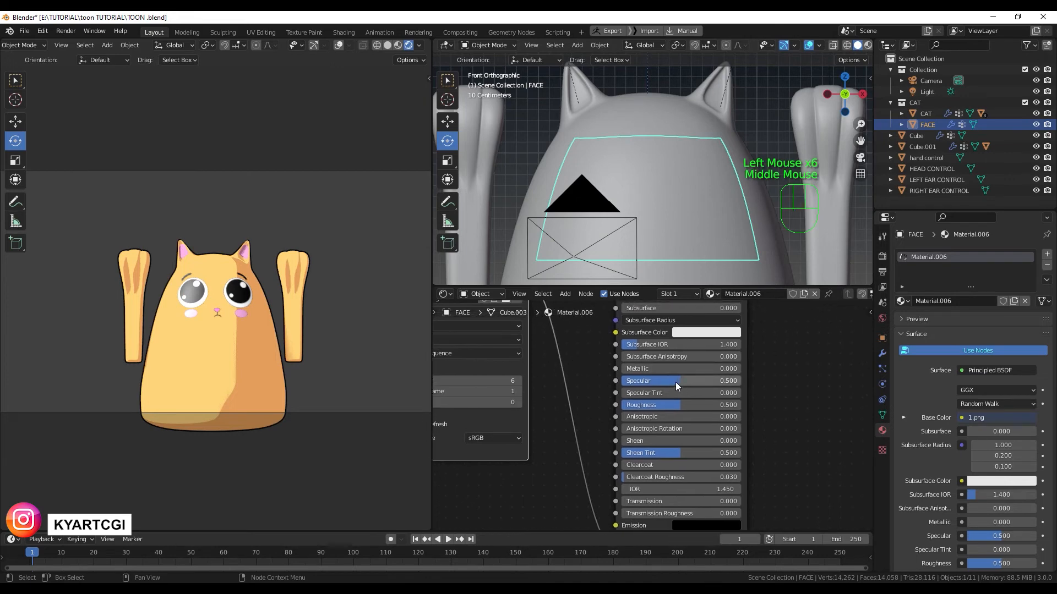
left_click_drag(676, 382, 642, 382)
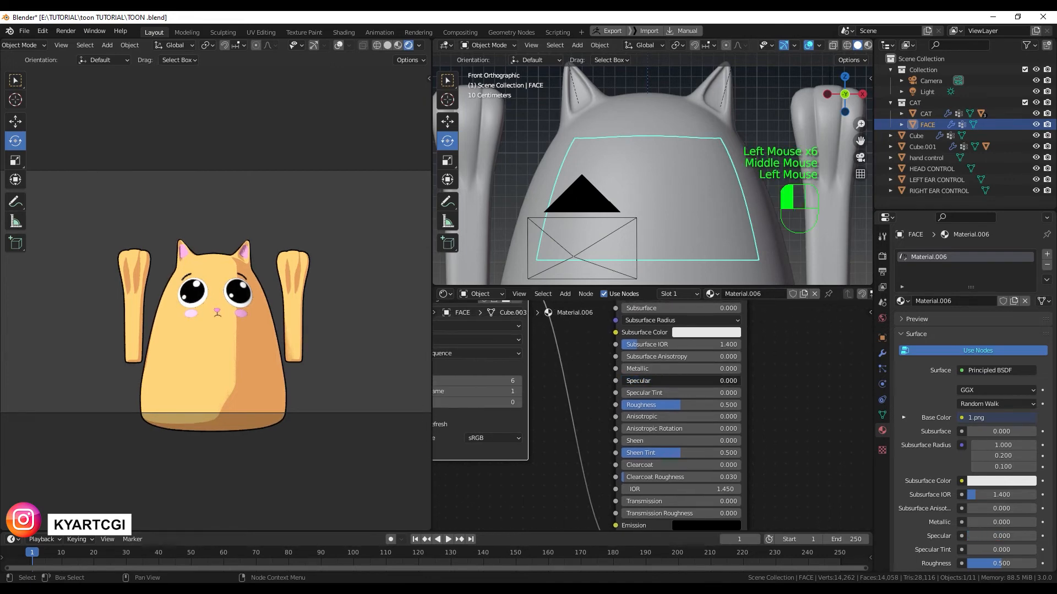
left_click_drag(669, 381, 625, 381)
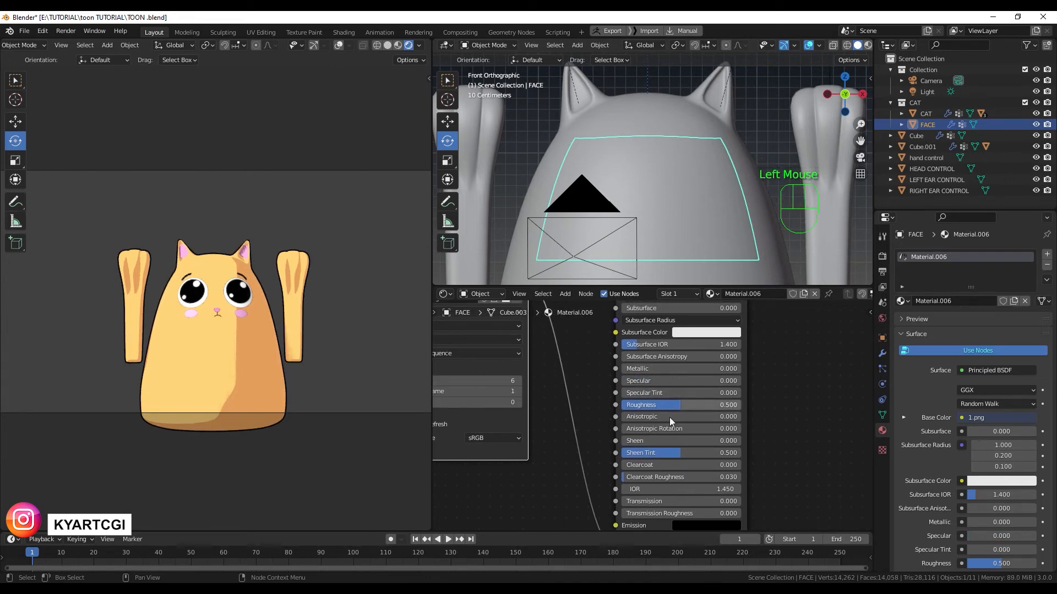
left_click_drag(678, 406, 740, 406)
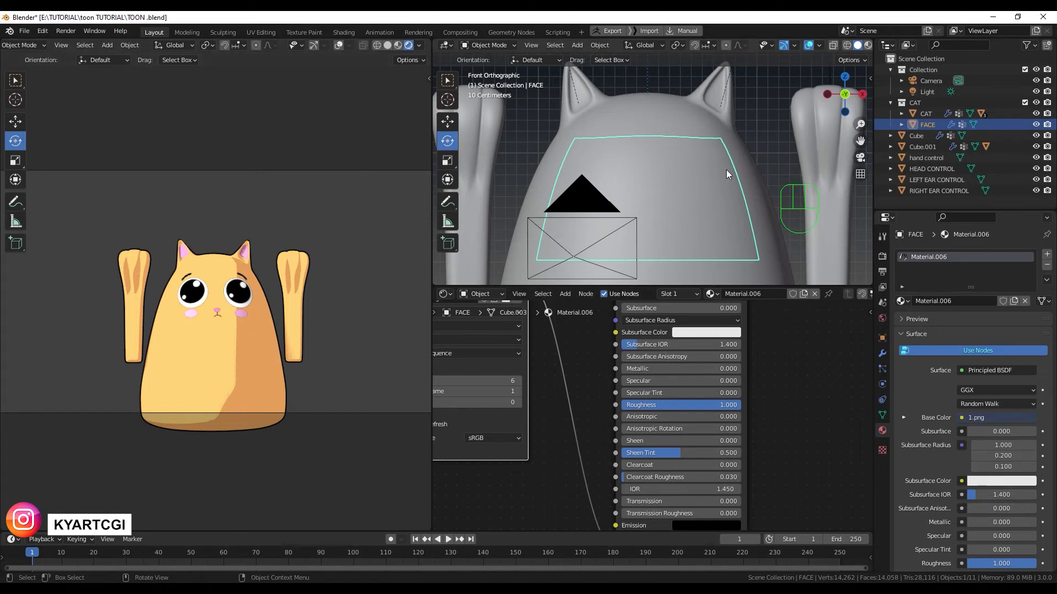
- Select the sun light and rotate it in the side and top views to narrow the shadow on the cat's body
scroll(726, 172, "down", 4)
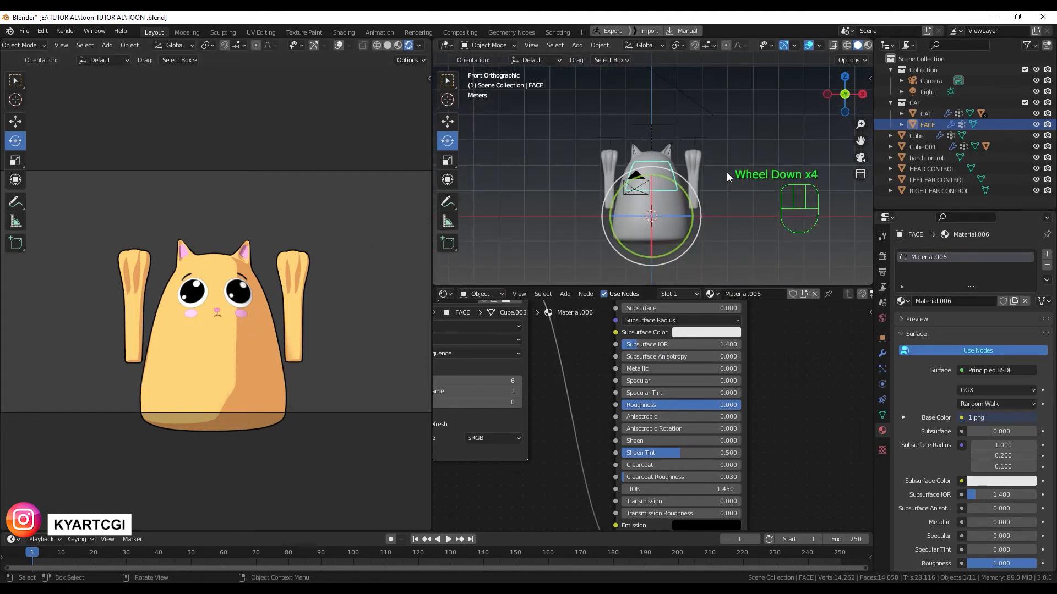
key("KP_3")
scroll(727, 172, "down", 4)
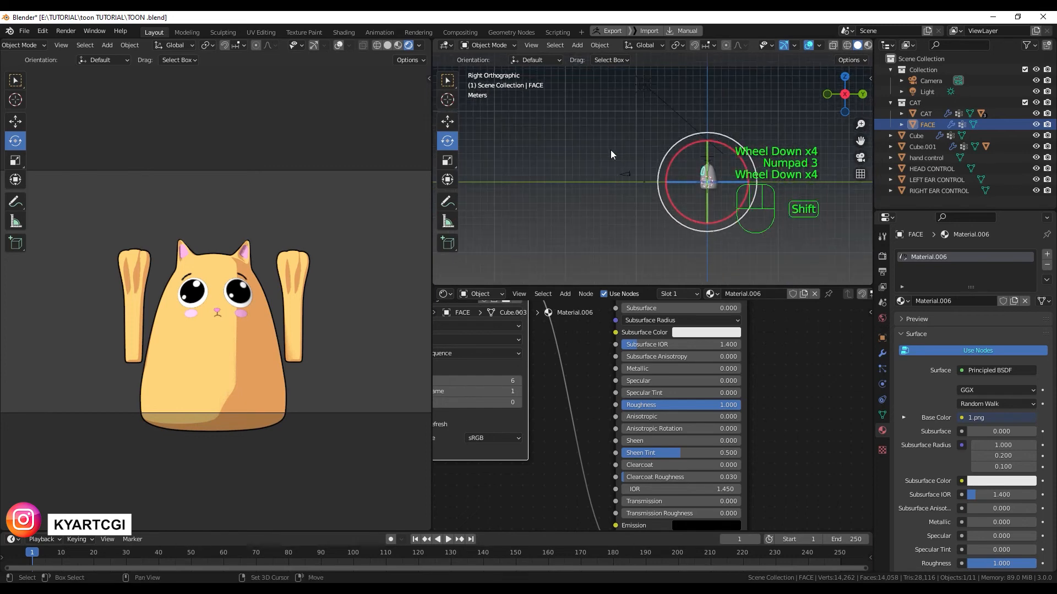
middle_click_drag(611, 154, 635, 174, "shift")
left_click(657, 164)
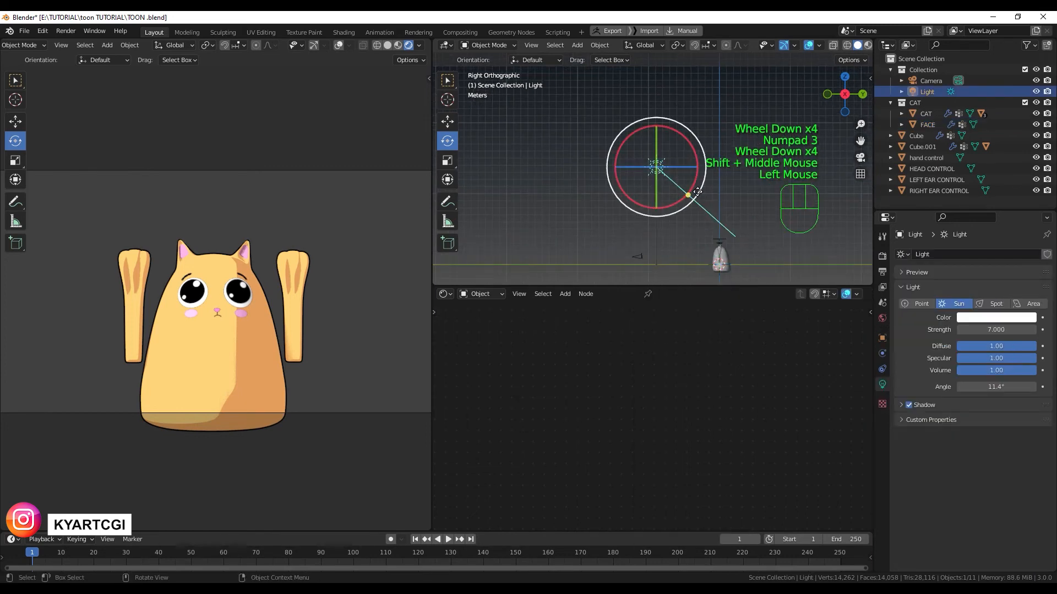
mouse_move(697, 191)
left_mouse_down()
mouse_move(709, 130)
mouse_move(704, 172)
left_mouse_up()
key("KP_7")
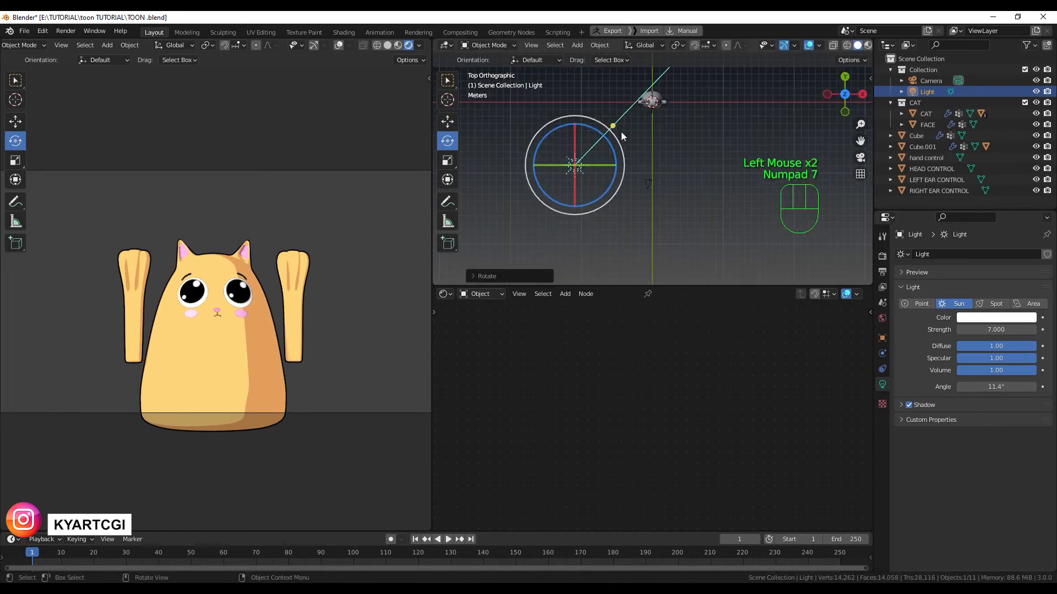
left_click_drag(621, 136, 575, 116)
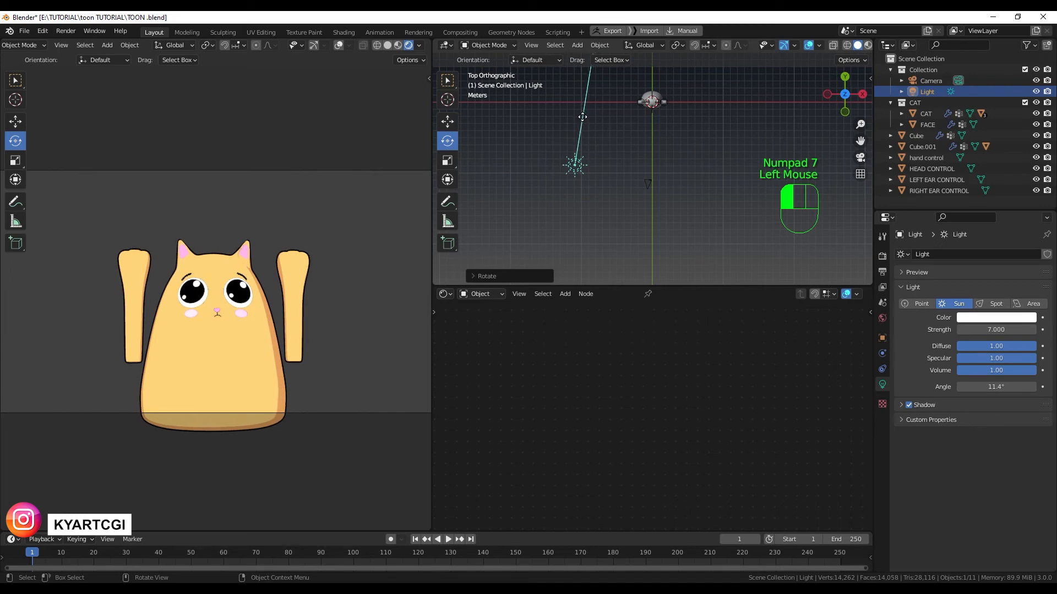
left_click_drag(580, 117, 602, 126)
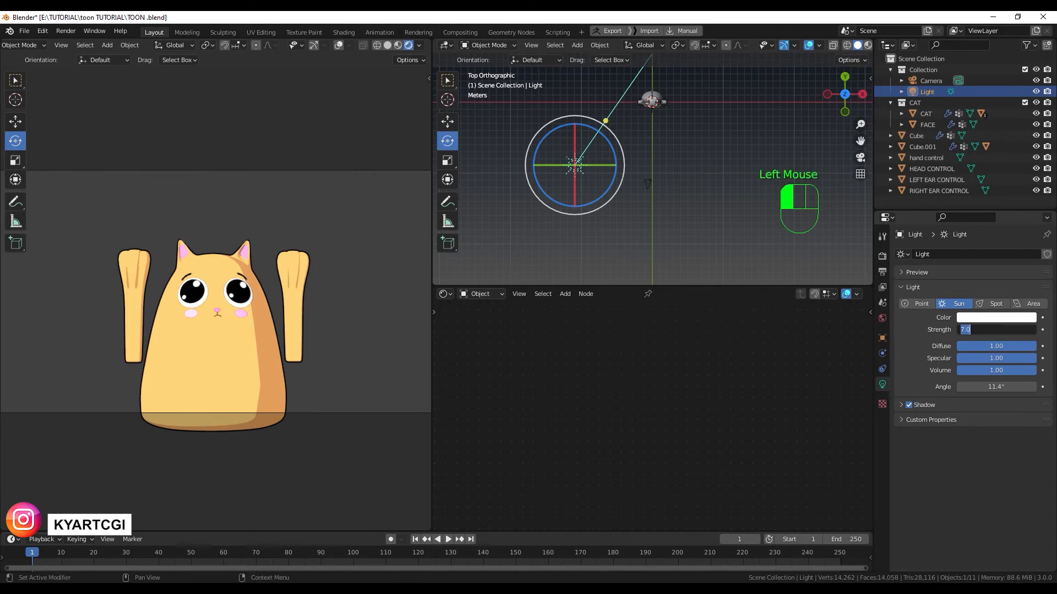
- Try the sun light's Strength at 5 and at 3
type("5")
key("Return")
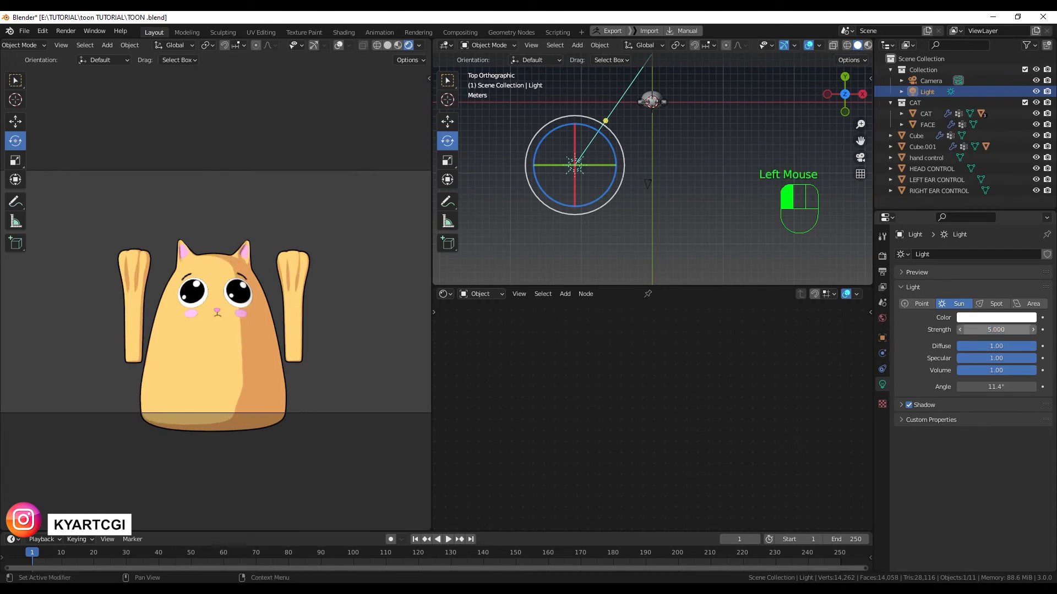
type("3")
key("Return")
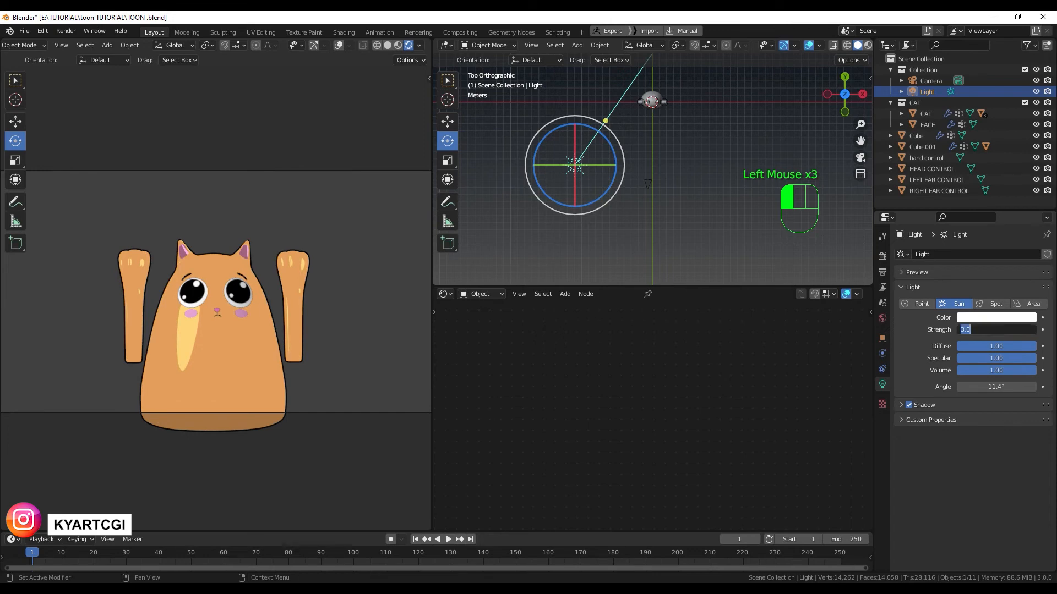
type("5")
key("Return")
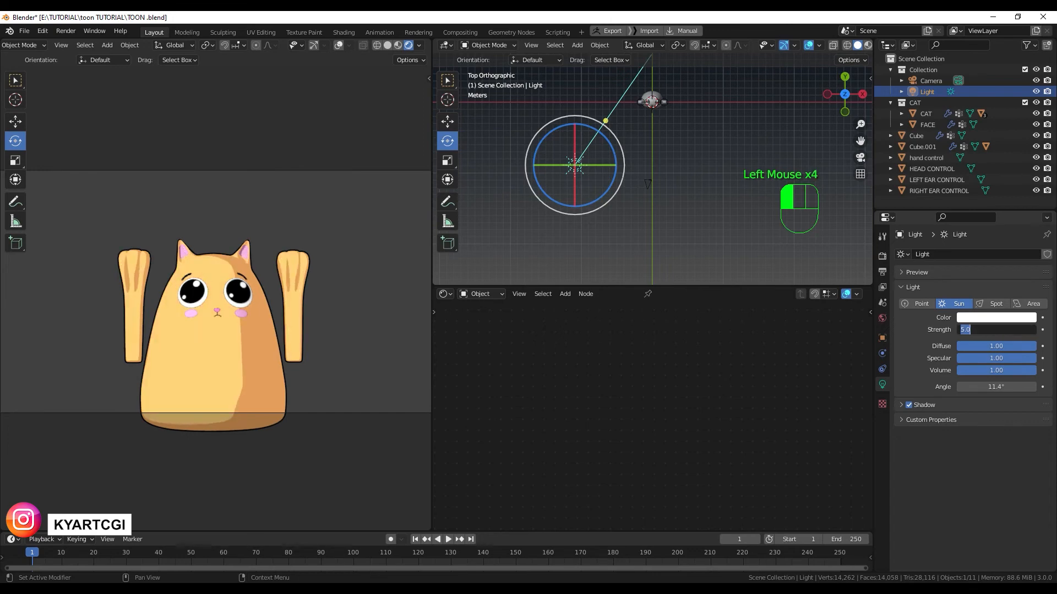
- Set the sun light's Strength to 6 and rotate the light to thin the shadow along the cat's side
type("6")
key("Return")
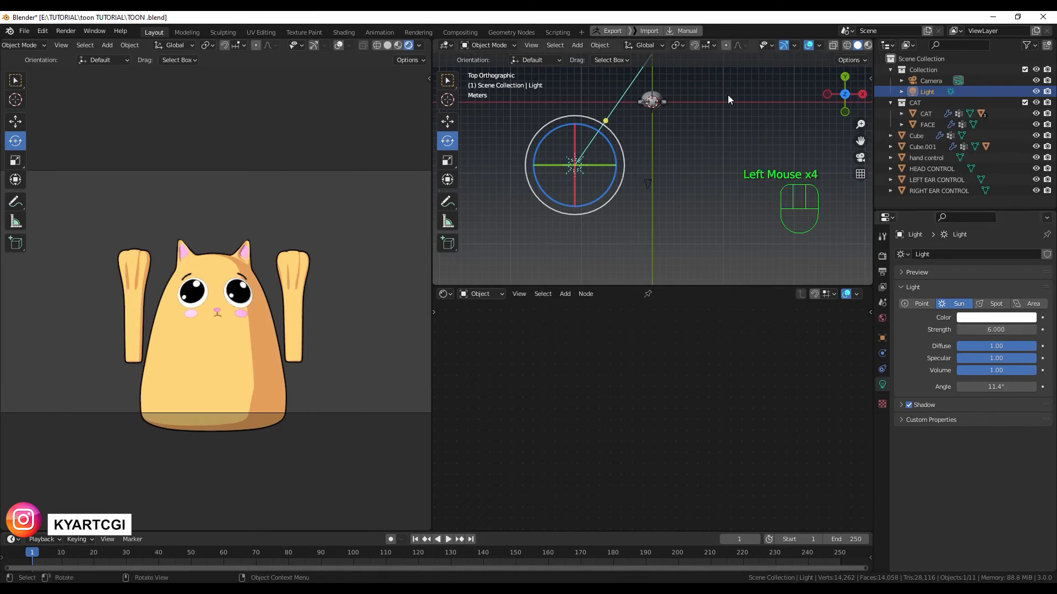
mouse_move(607, 120)
left_mouse_down()
mouse_move(616, 113)
mouse_move(589, 116)
left_mouse_up()
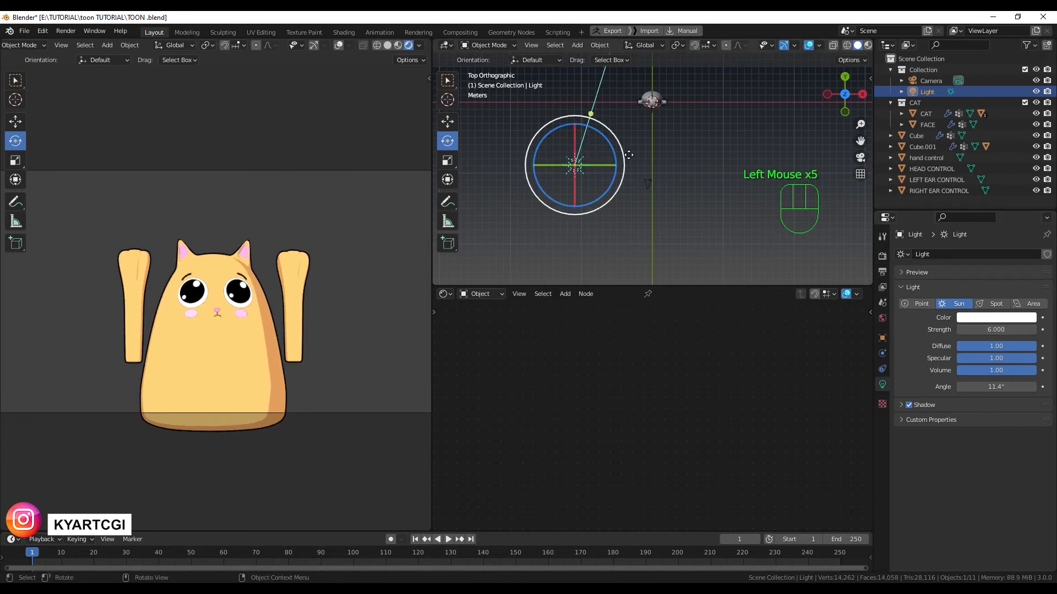
key("KP_3")
mouse_move(705, 179)
left_mouse_down()
mouse_move(705, 156)
mouse_move(689, 230)
mouse_move(698, 176)
left_mouse_up()
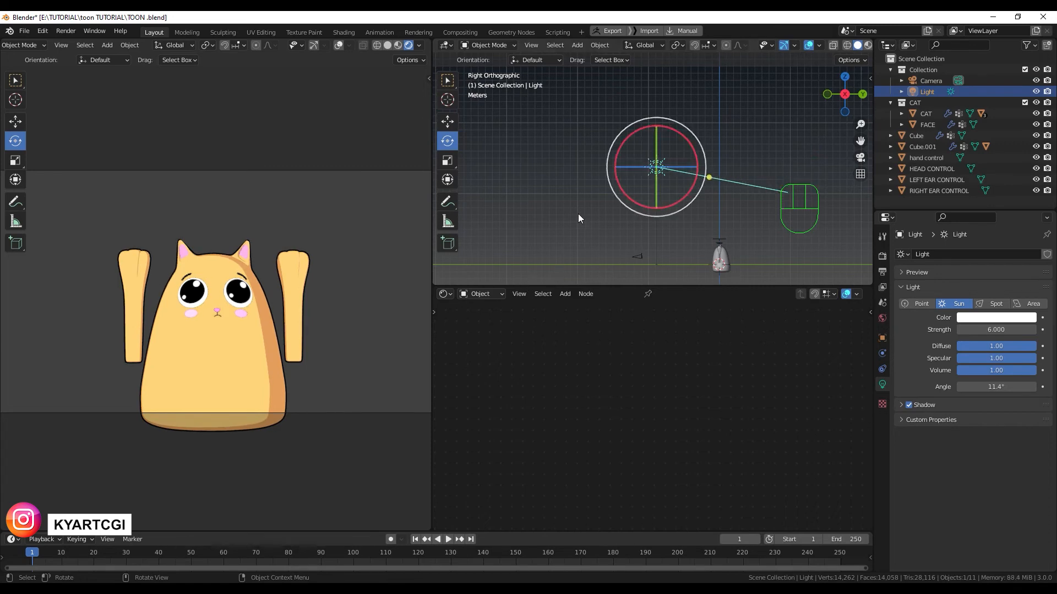
- Select FACE and give its image sequence texture 1 frame, an Offset of 1 and Auto Refresh
key("KP_1")
left_click(658, 253)
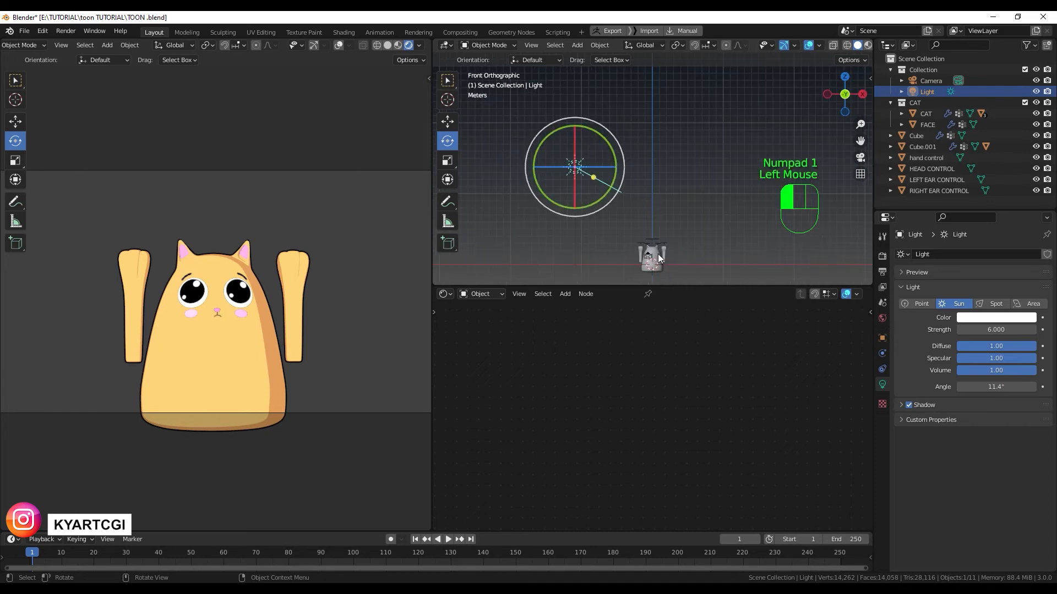
scroll(658, 253, "up", 3)
scroll(536, 393, "down", 3)
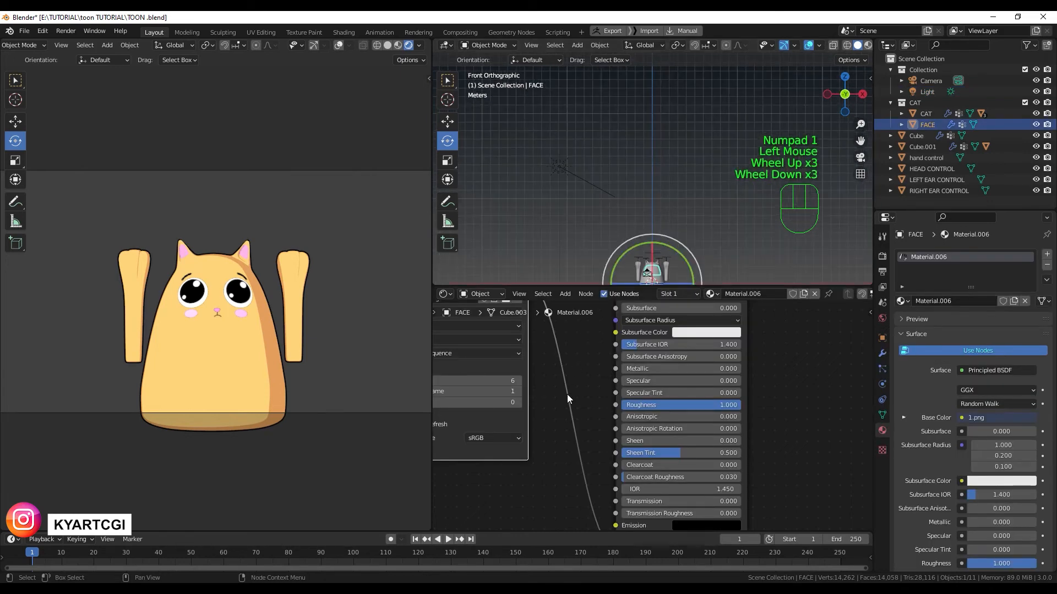
middle_click_drag(566, 394, 617, 397)
middle_click_drag(629, 419, 635, 428, "shift")
left_click(582, 397)
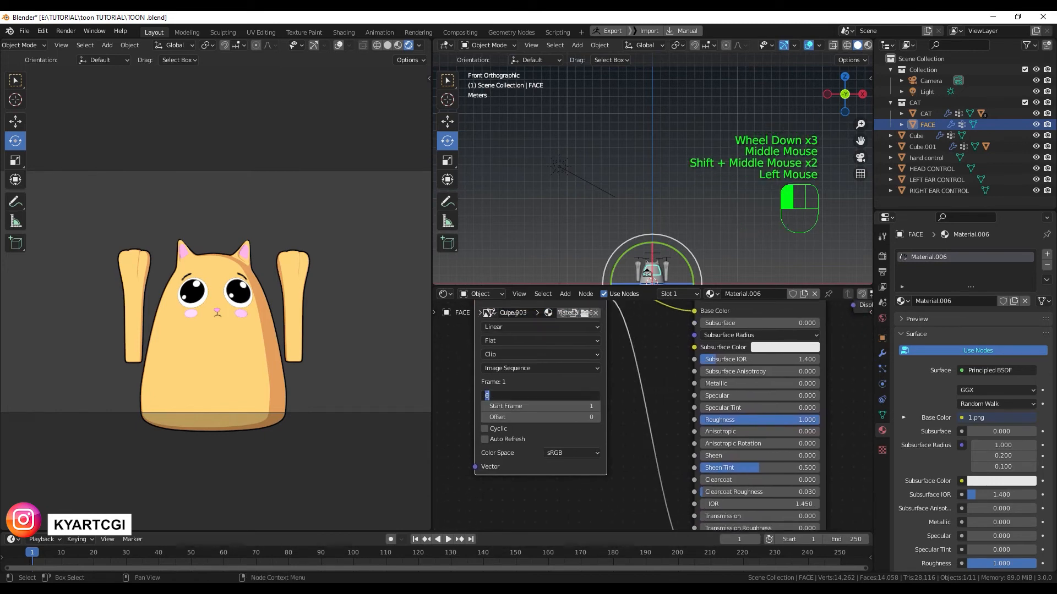
key("Return")
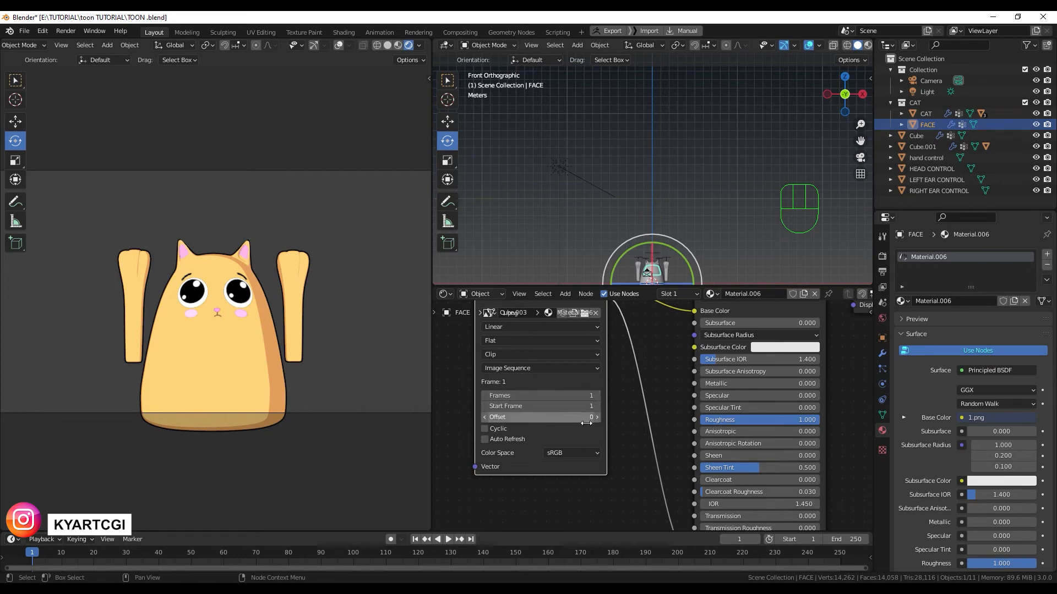
left_click(597, 417)
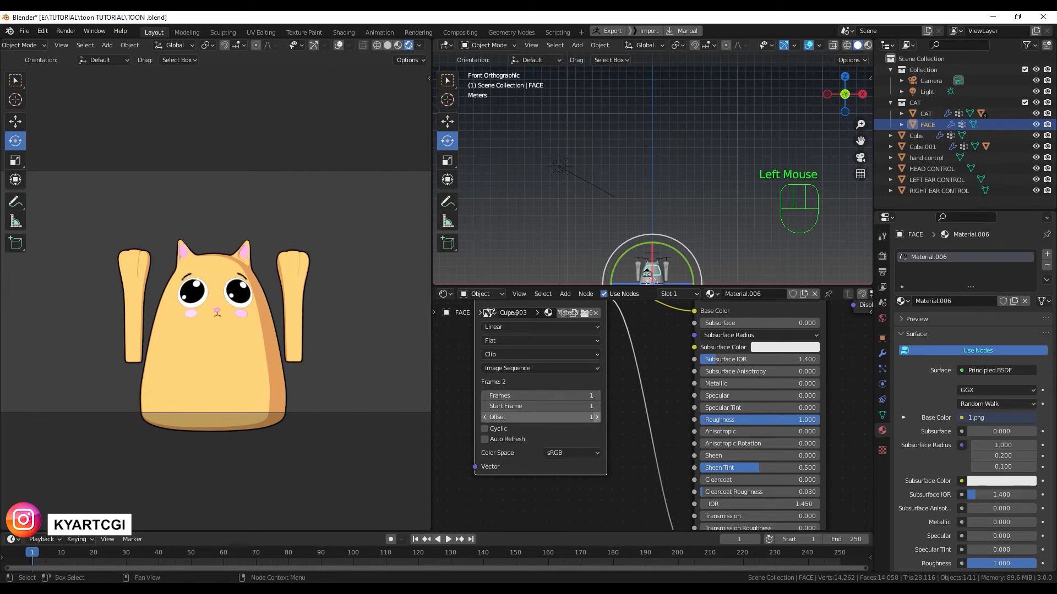
left_click(485, 439)
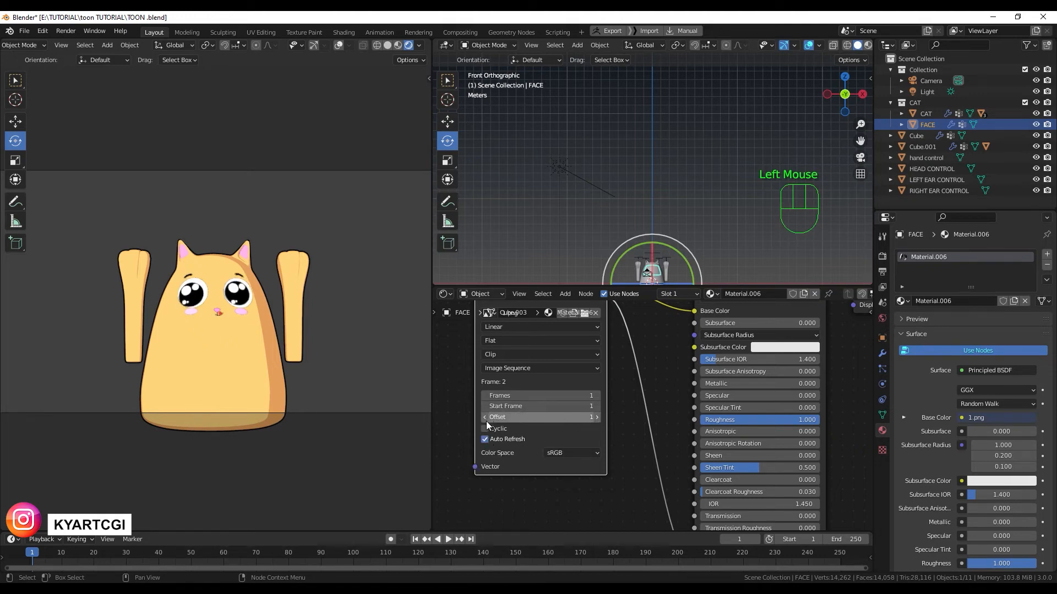
- Step the image sequence Offset up to 6 through the face expressions and bring it back to 3
left_click(485, 417)
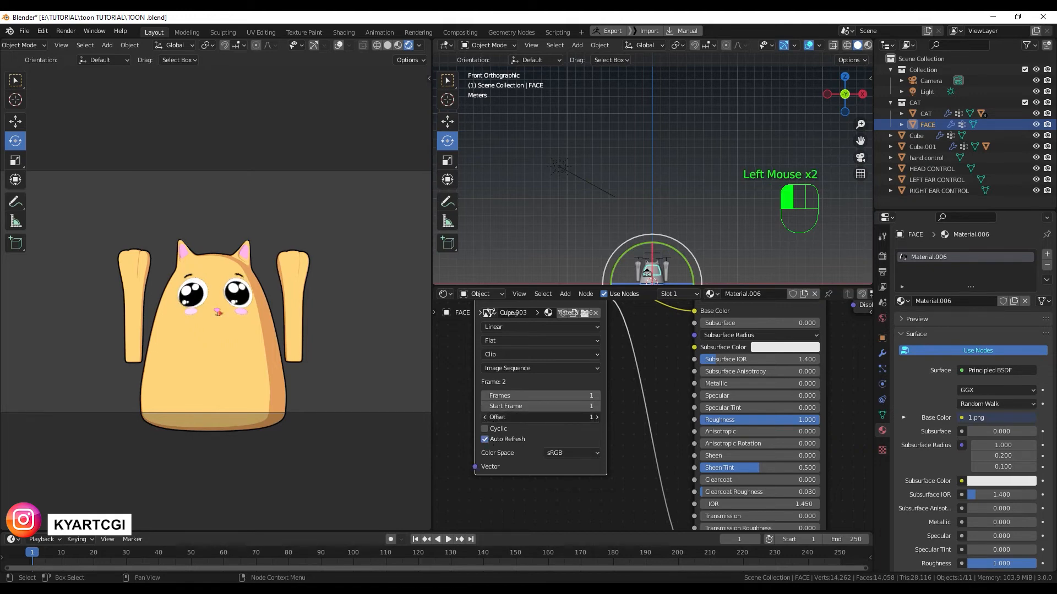
left_click(597, 417)
left_click(597, 417)
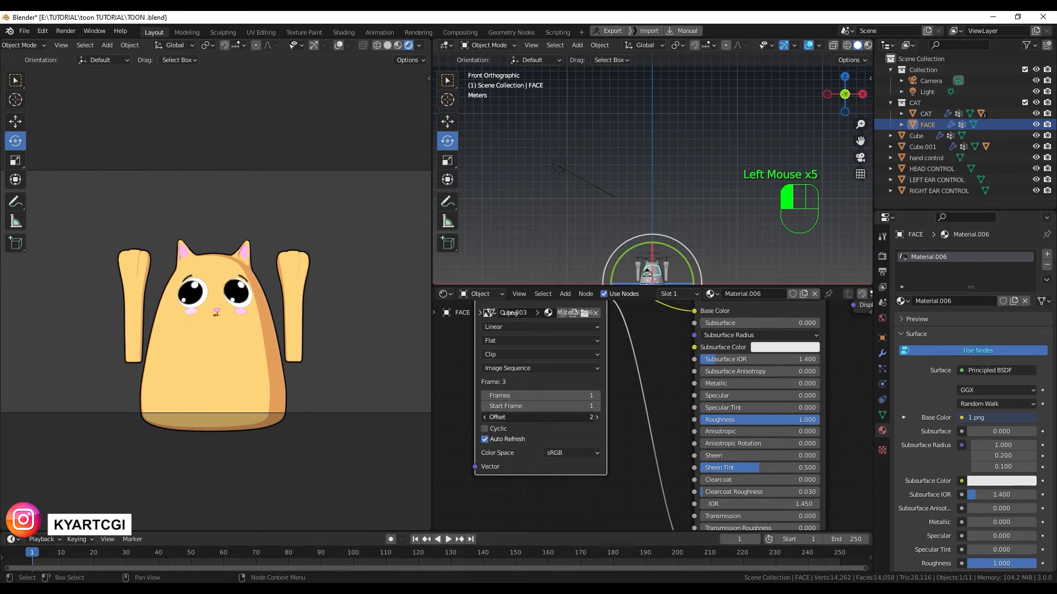
left_click(596, 417)
left_click(597, 417)
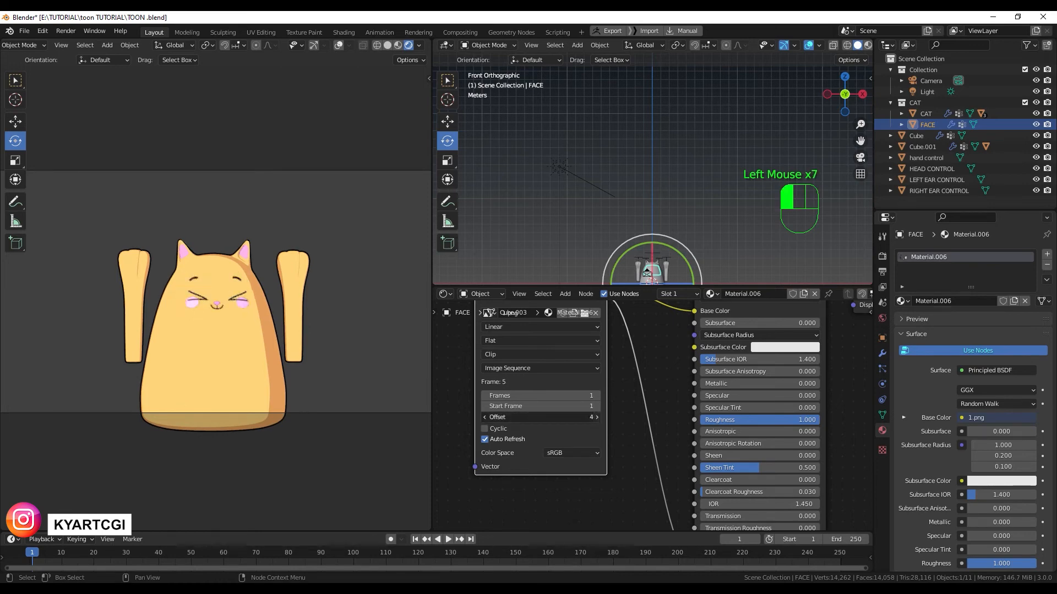
left_click(596, 418)
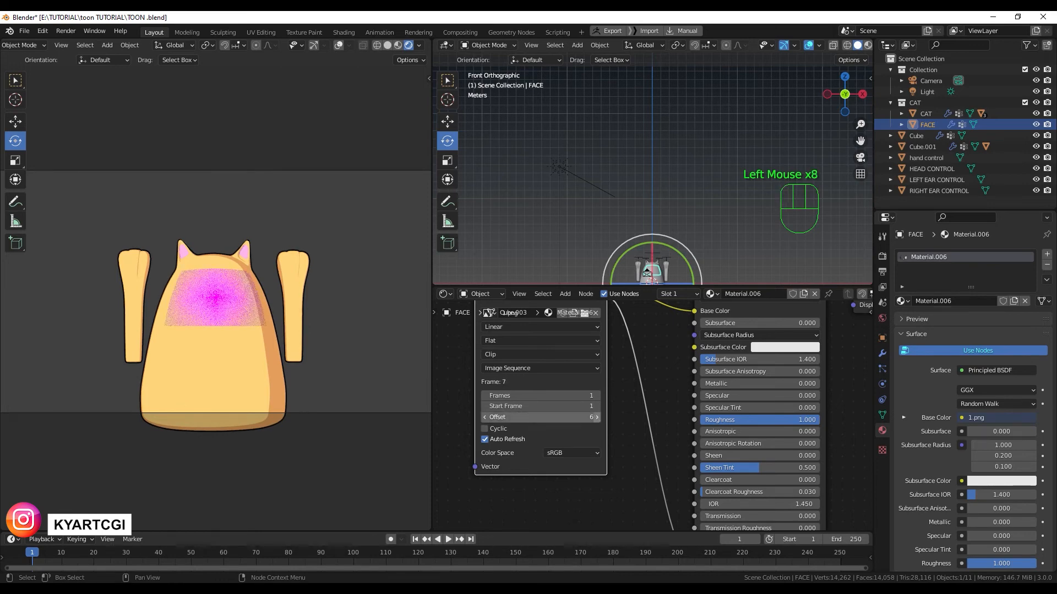
left_click(485, 417)
left_click(485, 417)
left_click(485, 418)
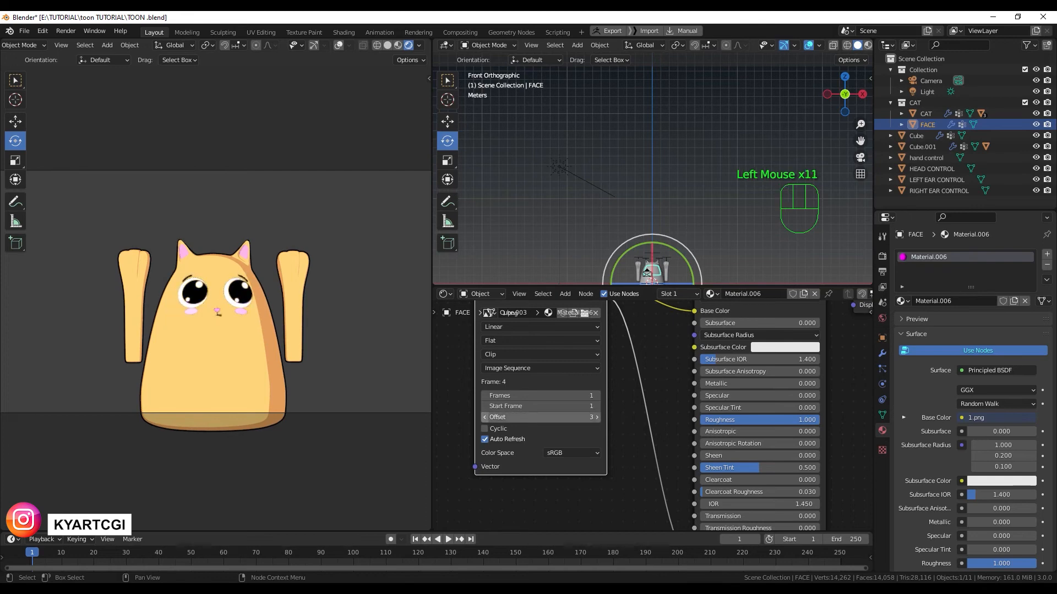
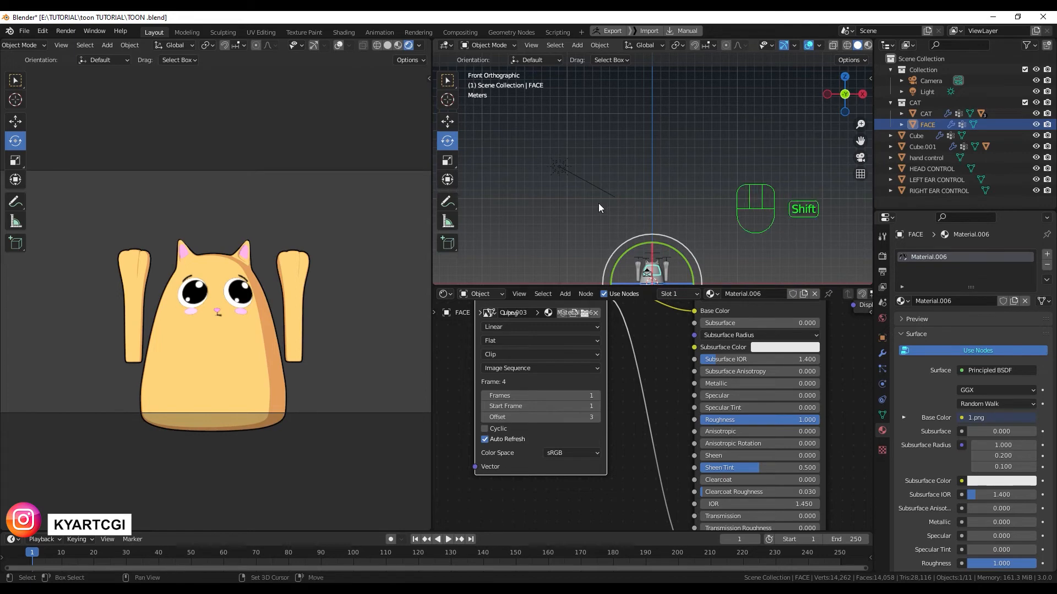
- Enlarge the 3D viewport above the Shader Editor and frame the cat in it
middle_click_drag(599, 203, 606, 108, "shift")
scroll(651, 157, "down", 3)
middle_click_drag(637, 166, 613, 203, "shift")
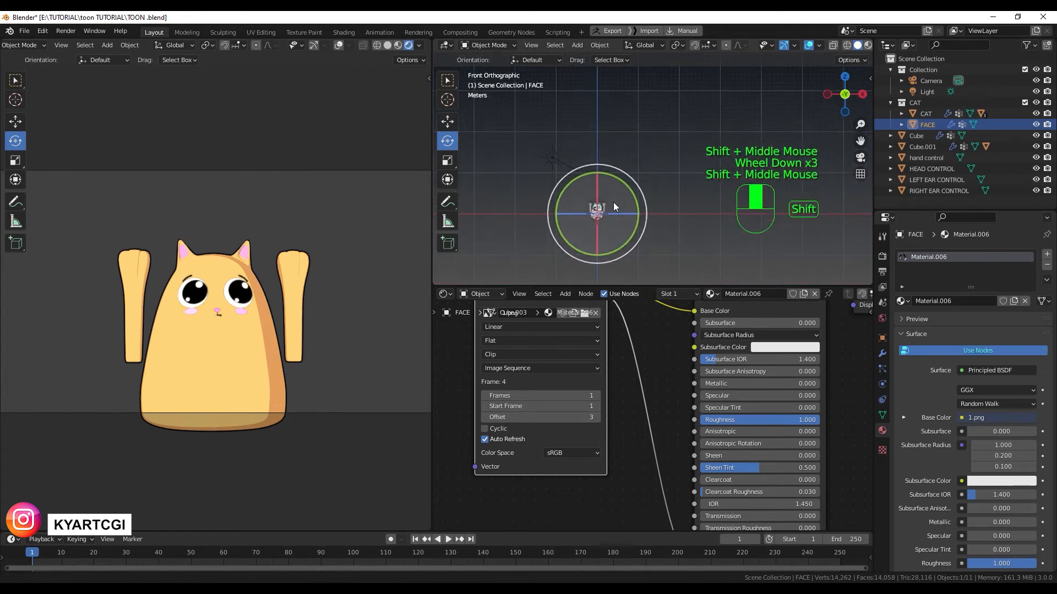
left_click_drag(644, 286, 641, 470)
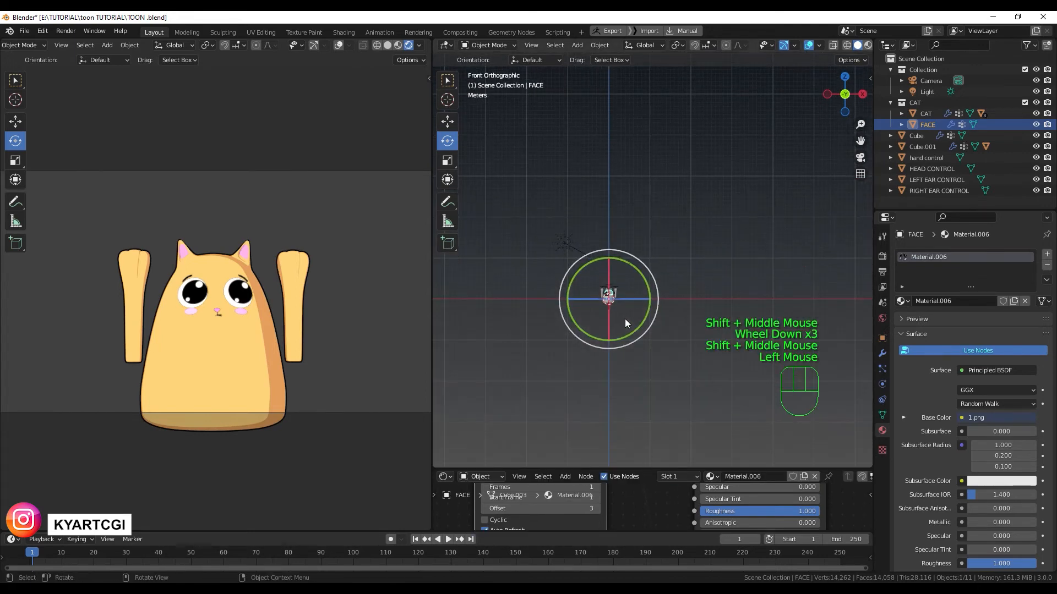
scroll(617, 298, "up", 4)
middle_click_drag(617, 297, 679, 253, "shift")
scroll(656, 254, "up", 2)
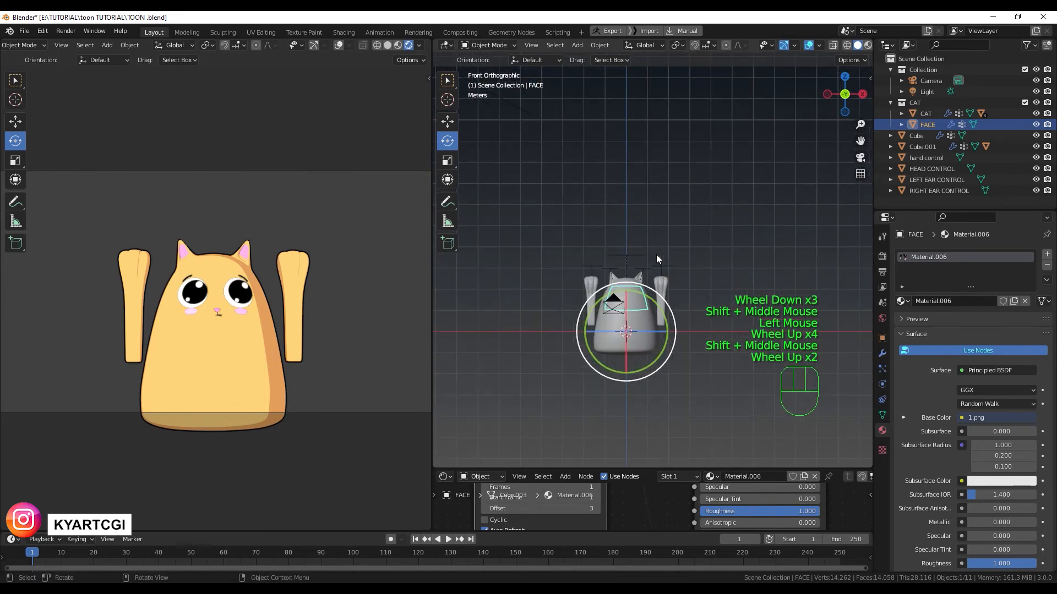
middle_click_drag(642, 283, 650, 219, "shift")
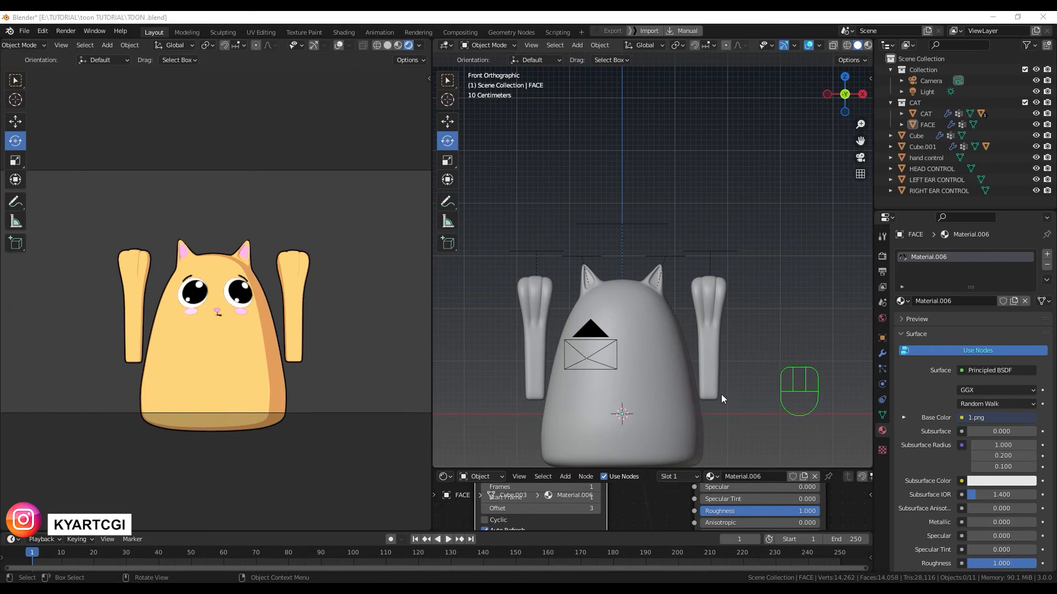
- Add a cube and move it along the Y axis in front of the cat
middle_click_drag(721, 394, 659, 278)
key("KP_1")
scroll(682, 309, "down", 2)
middle_click_drag(688, 352, 701, 328, "shift")
key("shift+a")
left_click(705, 323)
key("KP_3")
key("g")
key("y")
left_click(553, 286)
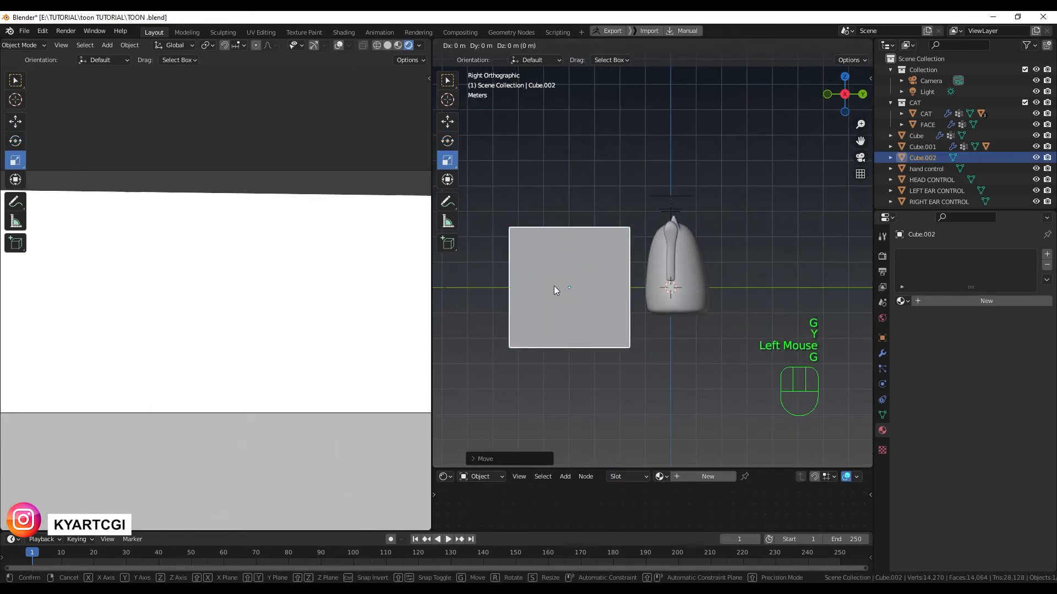
- Lower and widen the cube into a block across the cat's front, adjusting its distance along Y
key("z")
left_click(608, 330)
key("g")
key("y")
left_click(620, 325)
middle_click_drag(621, 308, 685, 390)
- Add a plane, stand it upright facing the front and raise it about 2.25 m along Z
key("KP_1")
key("shift+a")
left_click(563, 416)
left_click(672, 326)
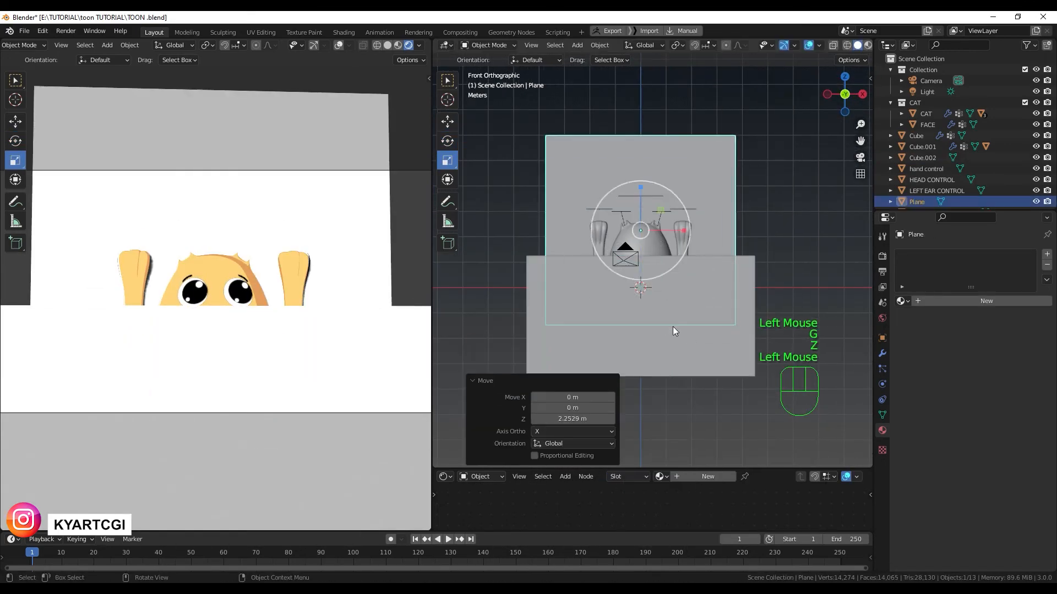
- Widen the upright plane along X and move it behind the cat as a backdrop
key("s")
key("x")
left_click(710, 352)
key("KP_3")
key("g")
scroll(606, 263, "down", 2)
left_click(500, 263)
- Select the cube in front of the cat and adjust its height along Z
key("KP_7")
left_click(608, 204)
key("KP_3")
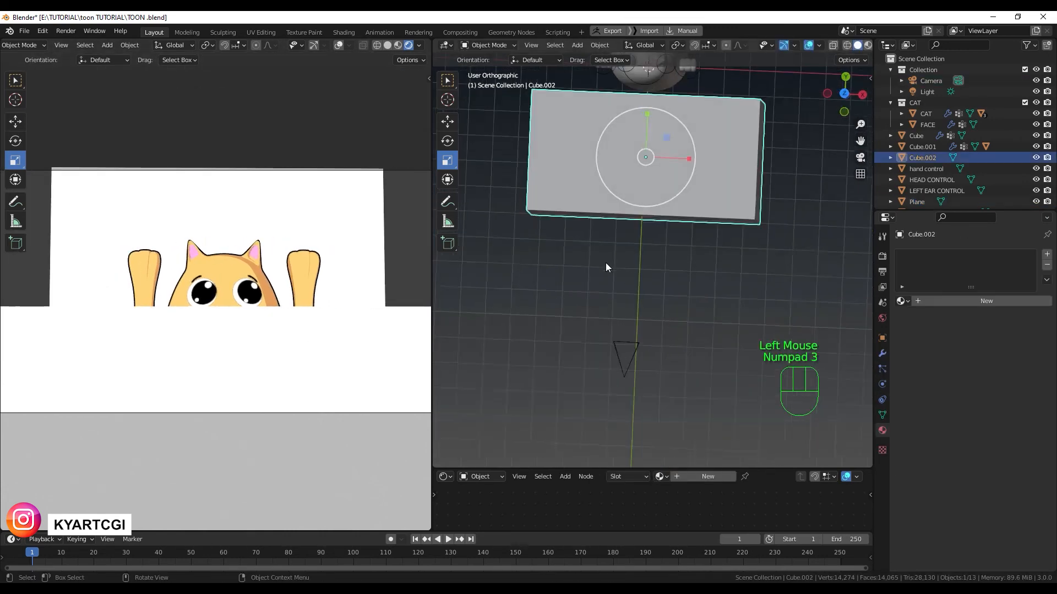
key("g")
key("z")
middle_click_drag(605, 262, 709, 308)
- Move the backdrop plane and scale it wide enough to span the camera view
left_click(781, 246)
key("shift+space")
key("g")
left_click_drag(825, 212, 845, 211)
key("shift+space")
key("s")
left_click_drag(661, 220, 695, 226)
left_click(584, 308)
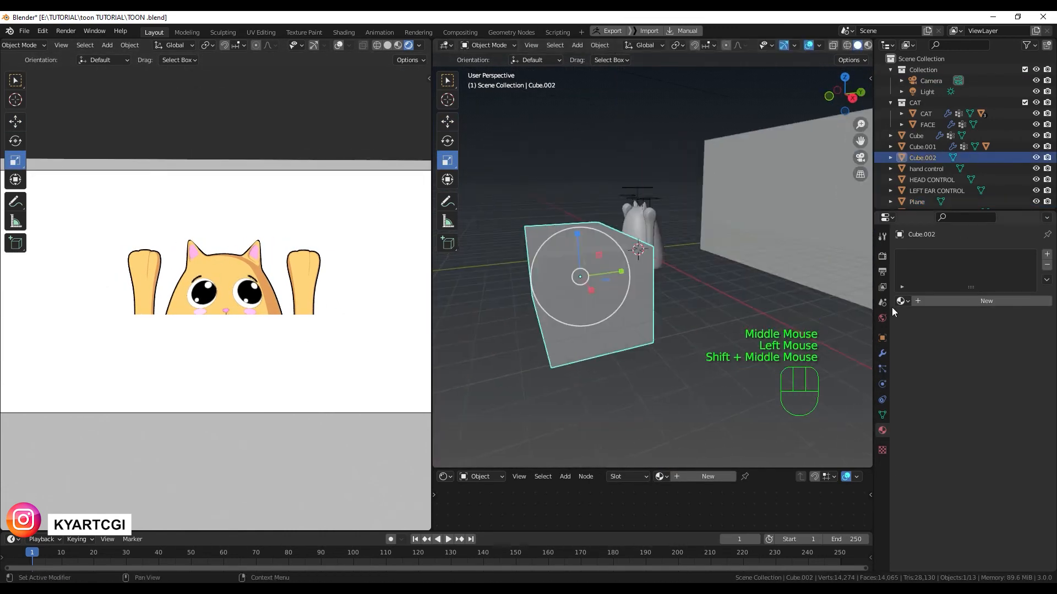
- Give the backdrop plane a new material with a blue Base Color
left_click(770, 264)
left_click(986, 301)
left_click(1002, 417)
left_click_drag(979, 299, 946, 294)
- Give the cube a new material with the green Base Color 6CE72C
left_click(586, 342)
left_click(987, 301)
left_click(1002, 418)
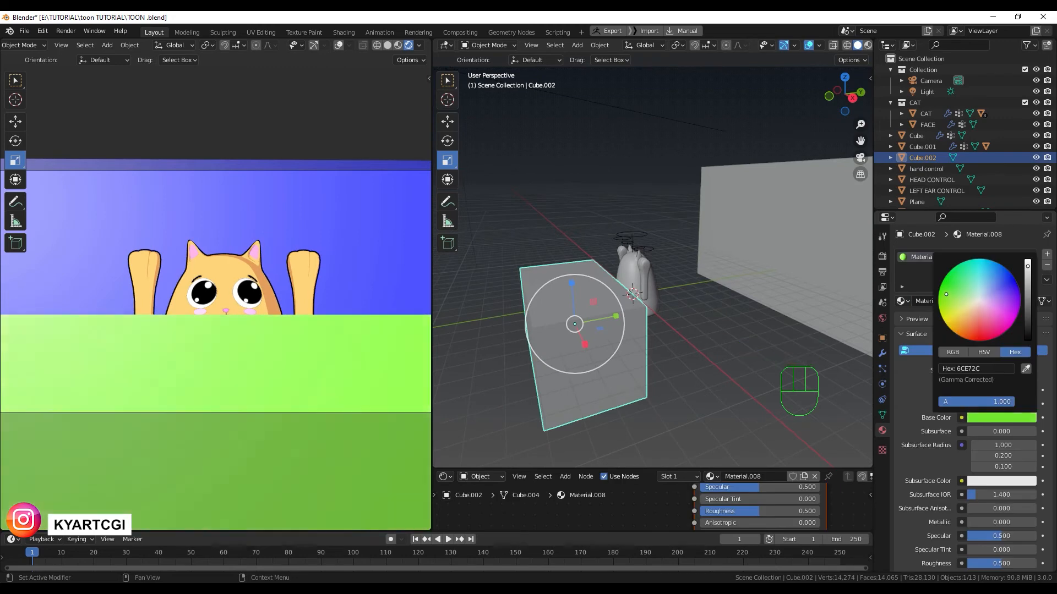
- Add a second material slot to the cube with a new near-black green Emission material and Backface Culling enabled
left_click(1047, 254)
left_click(974, 323)
left_click_drag(793, 469, 793, 207)
scroll(715, 330, "down", 3)
left_click(998, 392)
left_click(914, 169)
left_click(624, 356)
left_click_drag(680, 246, 679, 295)
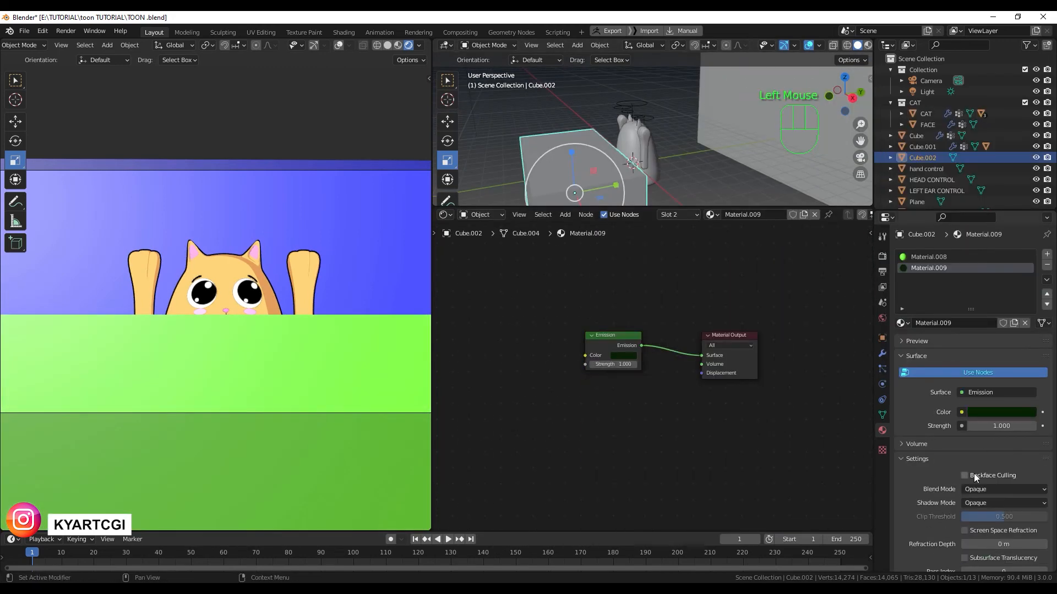
left_click(974, 476)
- Add a Solidify modifier to the cube with Thickness -0.01 m, flipped normals and Material Offset 1
left_click(882, 353)
left_click(973, 254)
left_click(826, 423)
left_click(961, 423)
left_click(940, 452)
left_click(1032, 469)
middle_click_drag(722, 448, 723, 486, "shift")
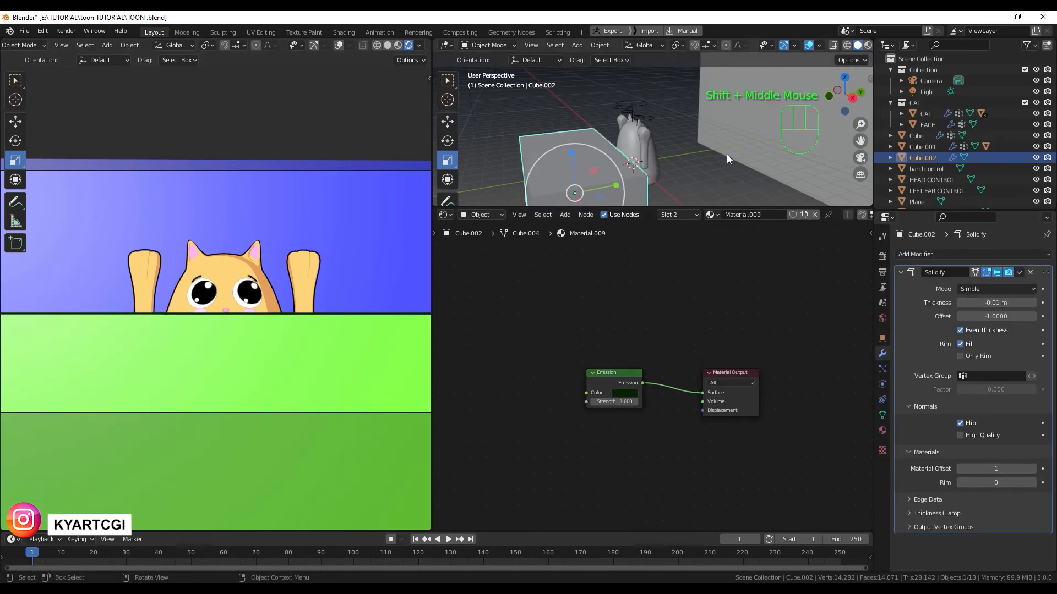
- Re-aim the sun light from the side view so that it shines down towards the cat at a new angle
middle_click_drag(727, 159, 682, 165)
scroll(643, 177, "down", 2)
left_click(677, 160)
key("shift+space")
left_click_drag(666, 209, 665, 368)
key("KP_3")
left_click(505, 140)
left_click_drag(522, 187, 541, 186)
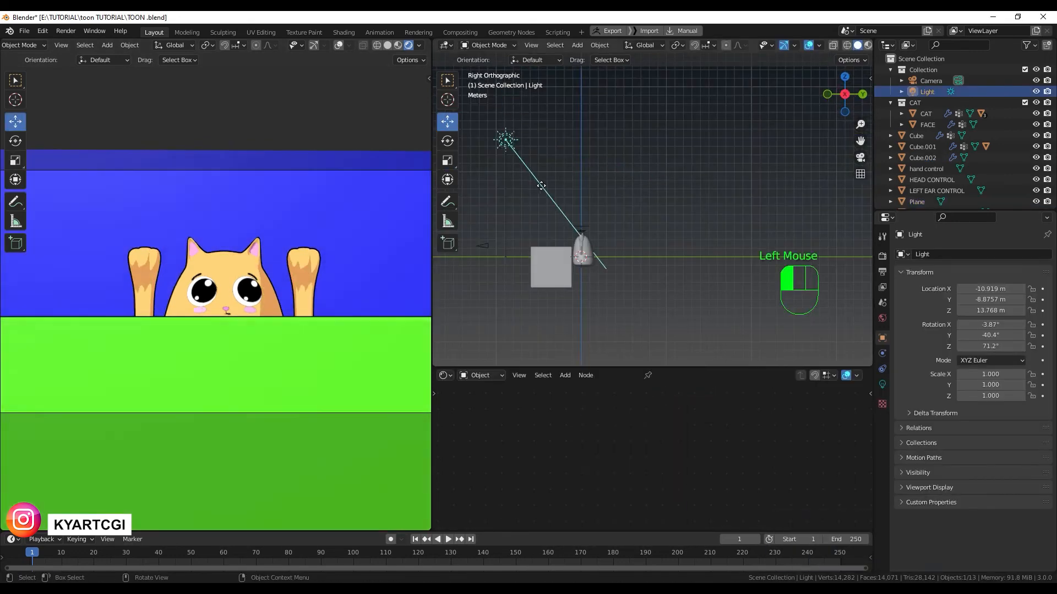
- Add a point light above the cat and move it about 8.2 m along Y, behind the cat
middle_click_drag(649, 220, 709, 234)
key("shift+a")
left_click_drag(625, 206, 625, 193)
left_click_drag(611, 233, 695, 233)
- Give the point light a cyan color and a power of 5000 W
left_click(882, 384)
double_click(996, 330)
type("1000")
left_click(996, 318)
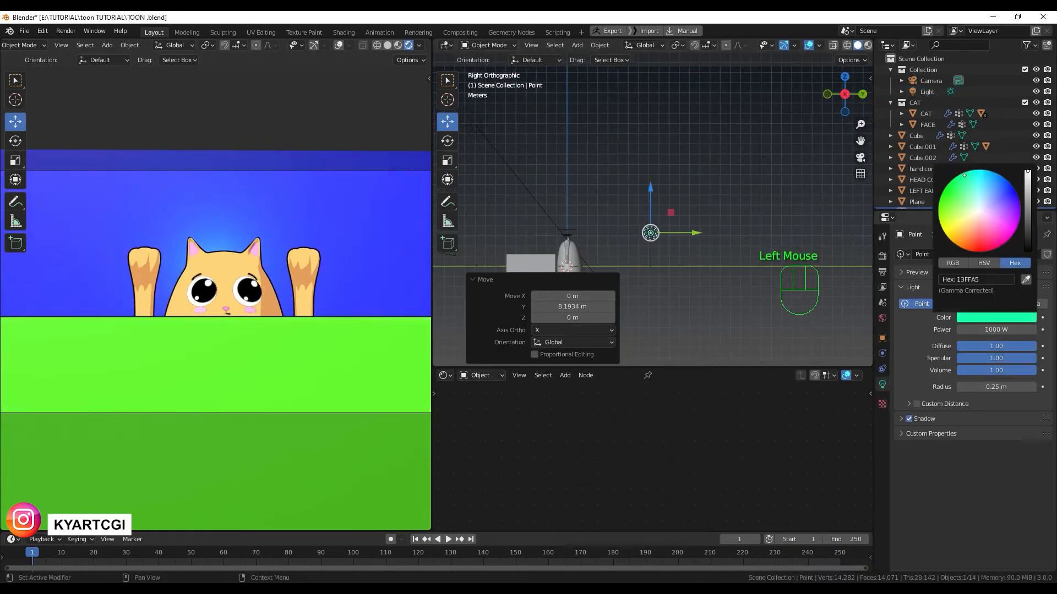
left_click_drag(964, 175, 979, 181)
double_click(996, 330)
type("5000")
key("Return")
- Set the sun light's strength to 5
middle_click_drag(649, 187, 732, 226)
left_click(927, 92)
double_click(996, 330)
type("5")
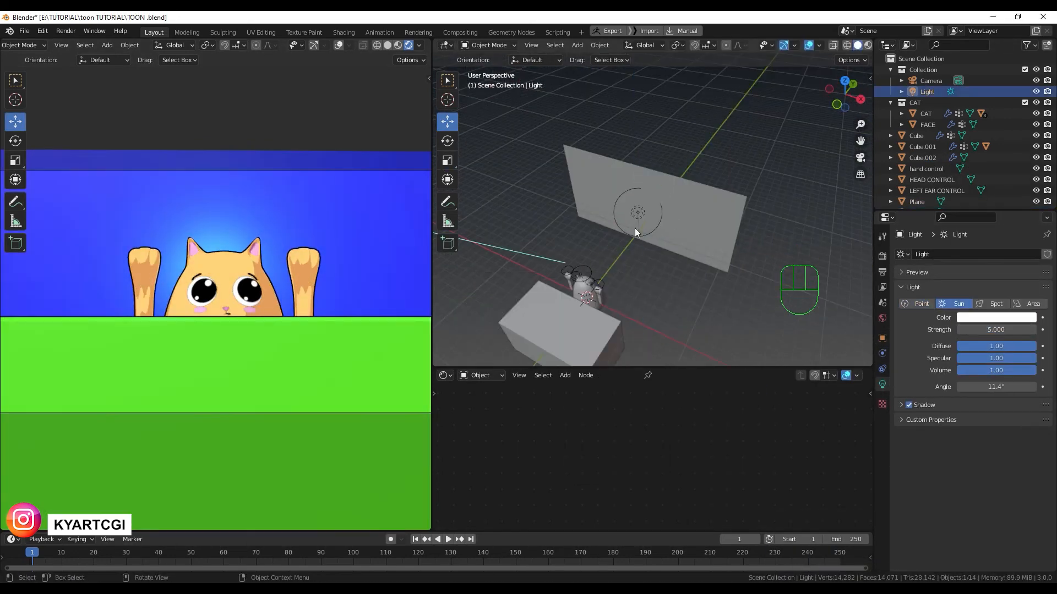
- Shift the point light slightly sideways, and set its radius to about 4.09 m and its power to 8000 W
left_click(637, 213)
left_click_drag(678, 225, 684, 227)
double_click(996, 330)
type("5000")
left_click_drag(996, 387, 1018, 387)
double_click(996, 330)
type("8000")
left_click(500, 278)
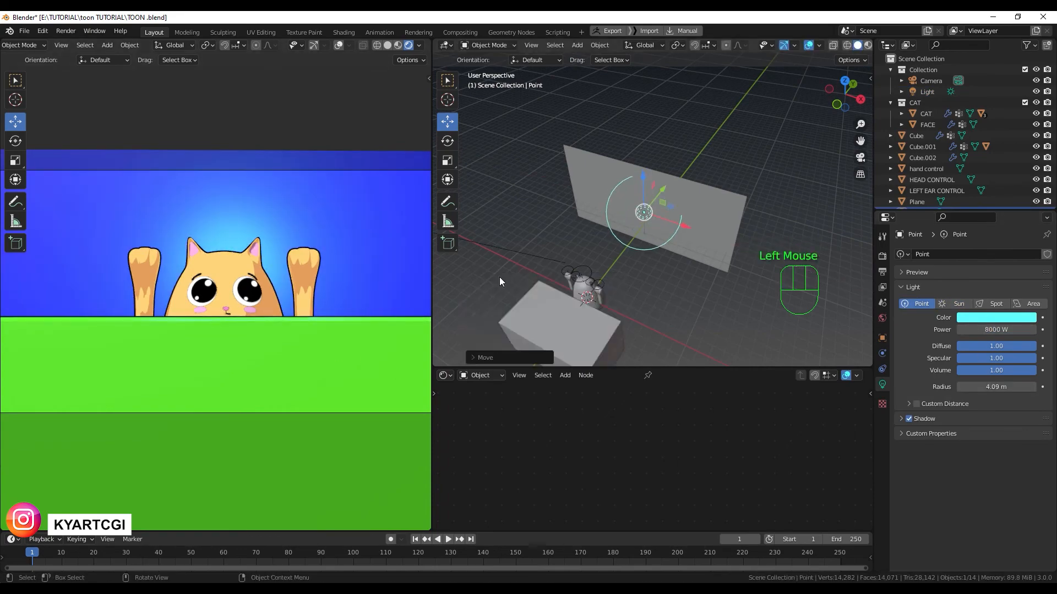
- Place the 3D cursor on the green block from the top view and add a circle mesh there
left_click_drag(649, 367, 649, 455)
key("KP_7")
right_click(656, 231, "shift")
key("shift+a")
left_click_drag(702, 219, 811, 220)
- Inset the circle's face and raise its outer edge loop to form a shallow plate
key("Tab")
scroll(716, 236, "up", 3)
key("i")
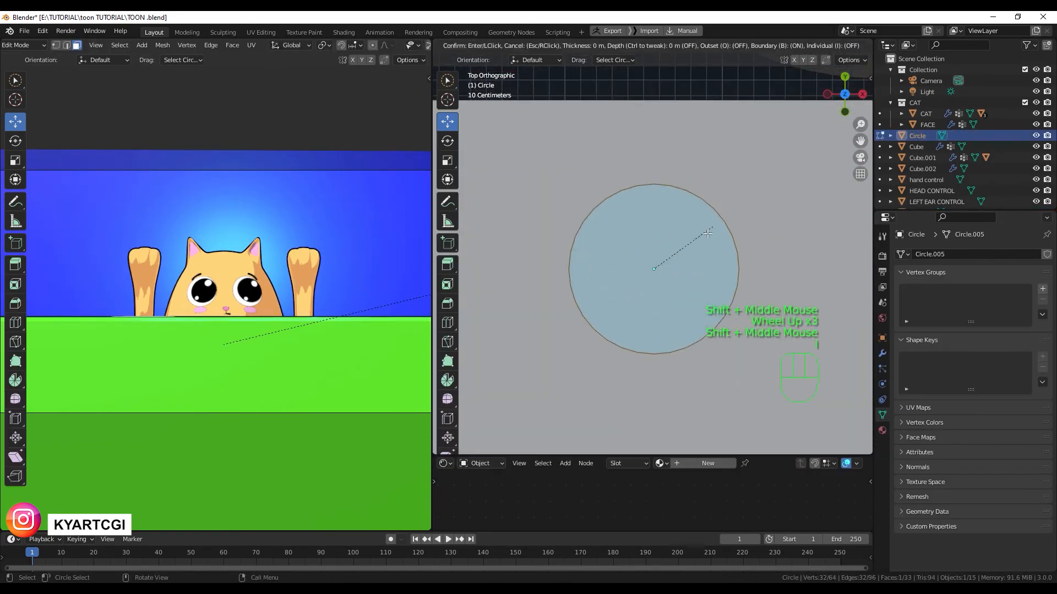
left_click(690, 245)
key("2")
left_click(716, 210, "alt")
key("KP_1")
left_click_drag(619, 336, 619, 325)
middle_click_drag(650, 297, 606, 330)
middle_click_drag(241, 349, 242, 309, "ctrl")
middle_click_drag(245, 330, 248, 353, "shift")
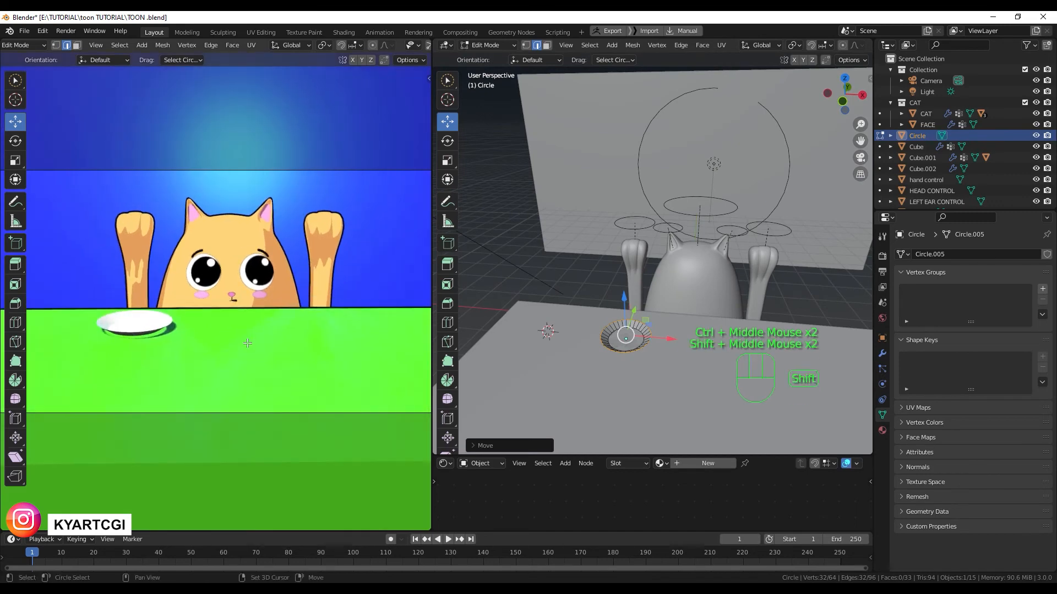
- Lower the point light so its glow sits directly behind the cat's head
key("Tab")
left_click(713, 164)
left_click_drag(712, 124, 711, 199)
- Raise the plate slightly above the block's surface and shade it smooth
left_click(626, 344)
left_click_drag(624, 297, 624, 293)
middle_click_drag(641, 365, 641, 340, "shift")
right_click(642, 337)
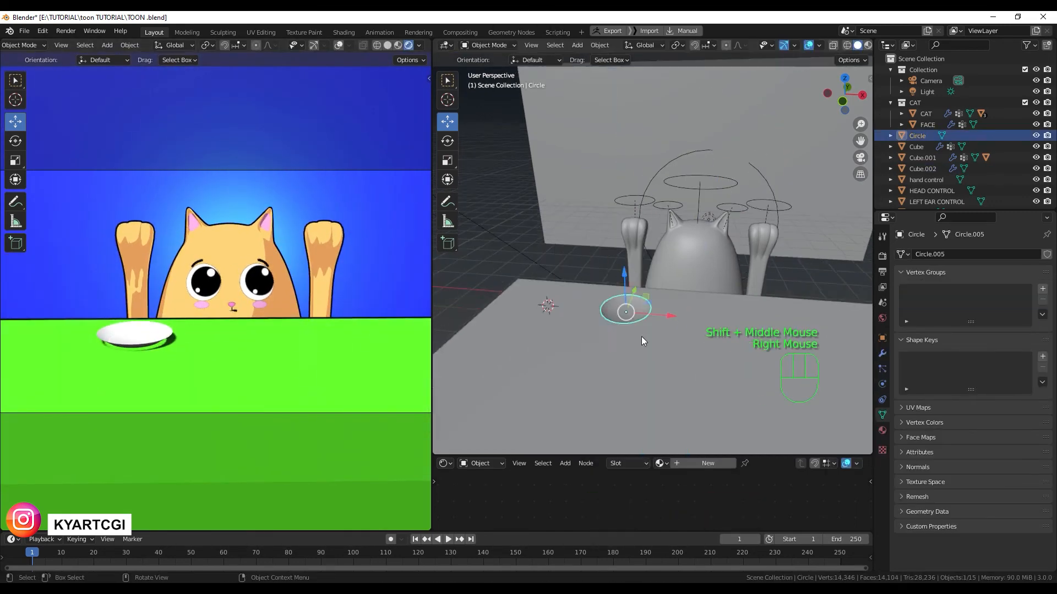
- Scale the plate's rim outward slightly in Edit Mode
key("Tab")
scroll(643, 340, "up", 3)
key("s")
left_click(631, 390)
key("Tab")
- Add a Solidify modifier and an Edge Split modifier to the plate
left_click(882, 353)
left_click(973, 254)
left_click(815, 416)
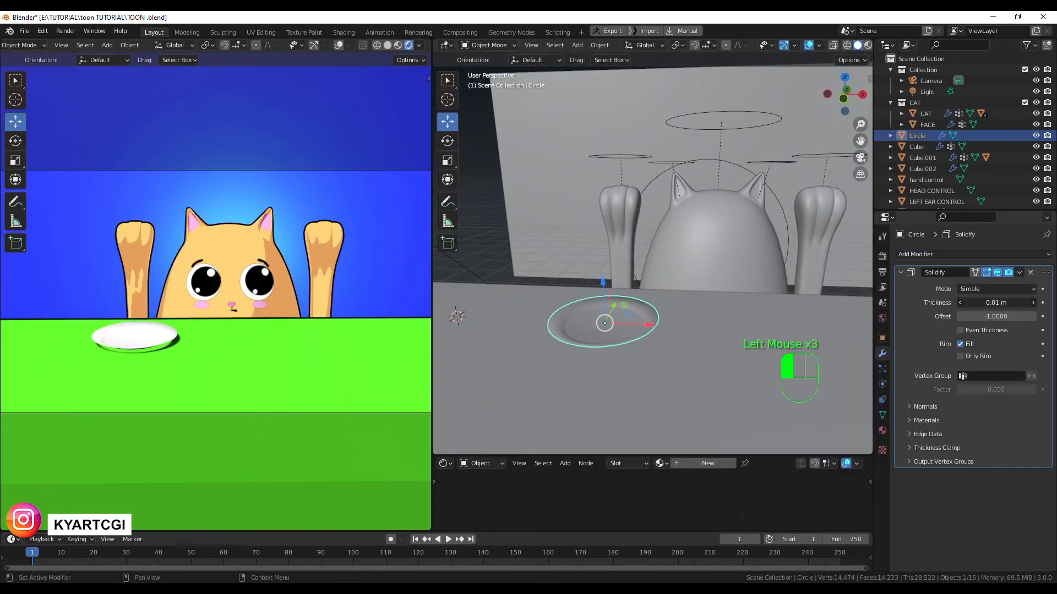
left_click(973, 254)
left_click(845, 346)
- Give the plate a new material and insert a Shader to RGB node after the Principled BSDF
left_click(882, 431)
left_click(982, 301)
left_click_drag(716, 456, 716, 293)
key("shift+a")
left_click(635, 455)
type("shader")
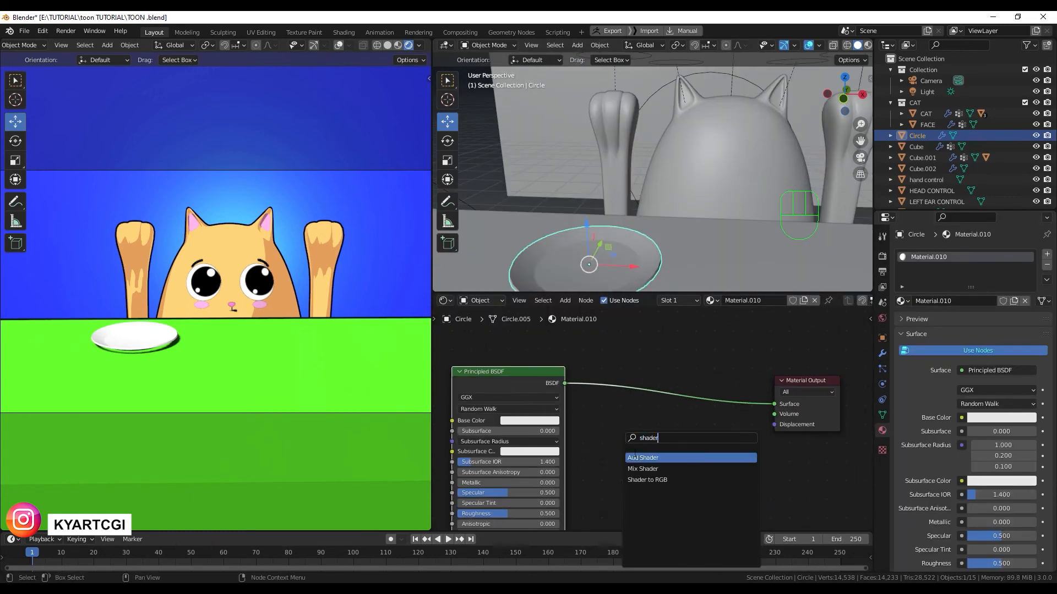
left_click(647, 480)
left_click(634, 397)
- Add a ColorRamp before the plate's Material Output and set its stops to a light grey shadow and a white highlight
key("shift+a")
type("color")
left_click(799, 414)
mouse_move(809, 428)
left_mouse_down()
mouse_move(719, 429)
mouse_move(806, 428)
left_mouse_up()
left_click(761, 451)
left_click(716, 428)
left_click(761, 451)
left_click_drag(793, 380, 793, 341)
left_click_drag(807, 429, 720, 428)
left_click(761, 450)
- Add a second material slot to the plate with a new near-black Emission material
left_click(1047, 256)
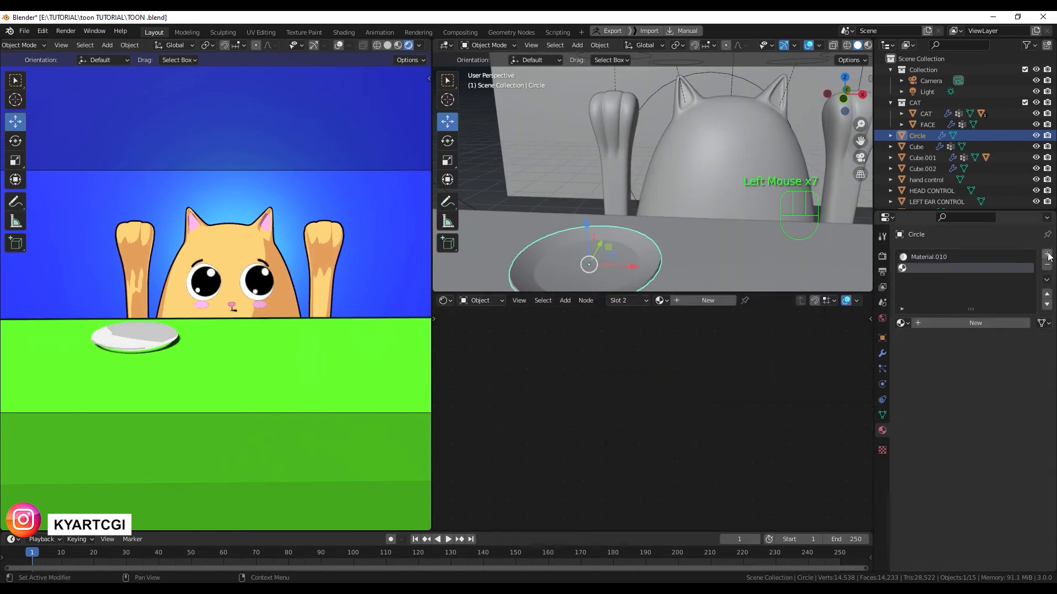
left_click(975, 323)
left_click(991, 391)
left_click(991, 413)
- Set up the plate's outline Solidify with Thickness -0.06 m, flipped normals, Material Offset 1 and Even Thickness, and raise the plate slightly
left_click(882, 353)
left_click_drag(1028, 270, 991, 303)
left_click(973, 255)
left_click(976, 523)
left_click(1033, 540)
left_click(997, 295)
left_click(1030, 343)
left_click(925, 406)
left_click(960, 424)
left_click(926, 452)
left_click(1032, 469)
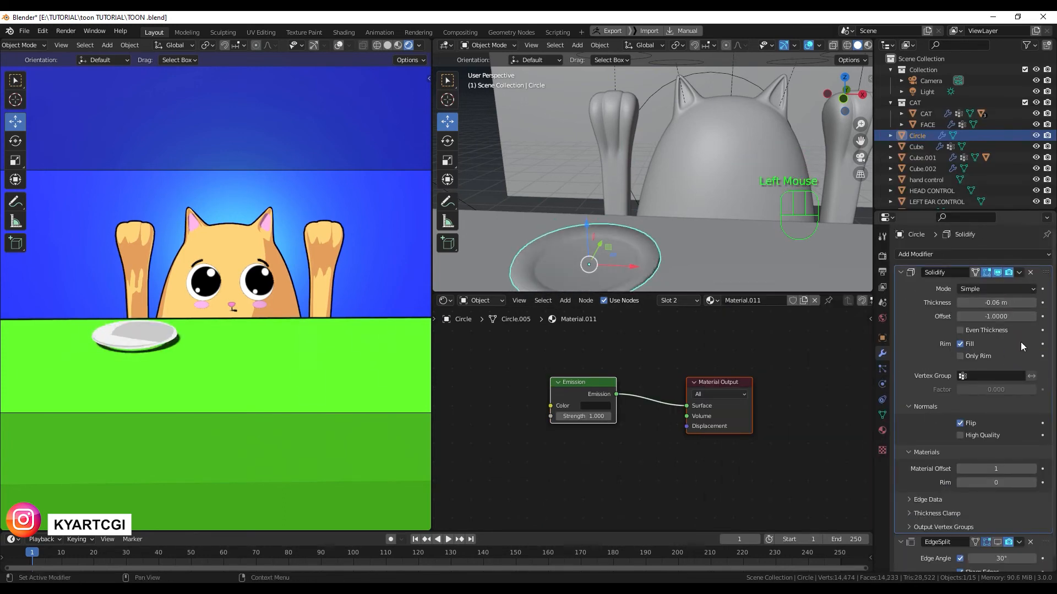
left_click(960, 330)
left_click_drag(586, 225, 586, 217)
- Place the 3D cursor beside the plate from the top view and add a torus there
left_click_drag(613, 292, 613, 424)
key("KP_7")
right_click(499, 249, "shift")
key("shift+a")
left_click(537, 297)
scroll(537, 297, "down", 3)
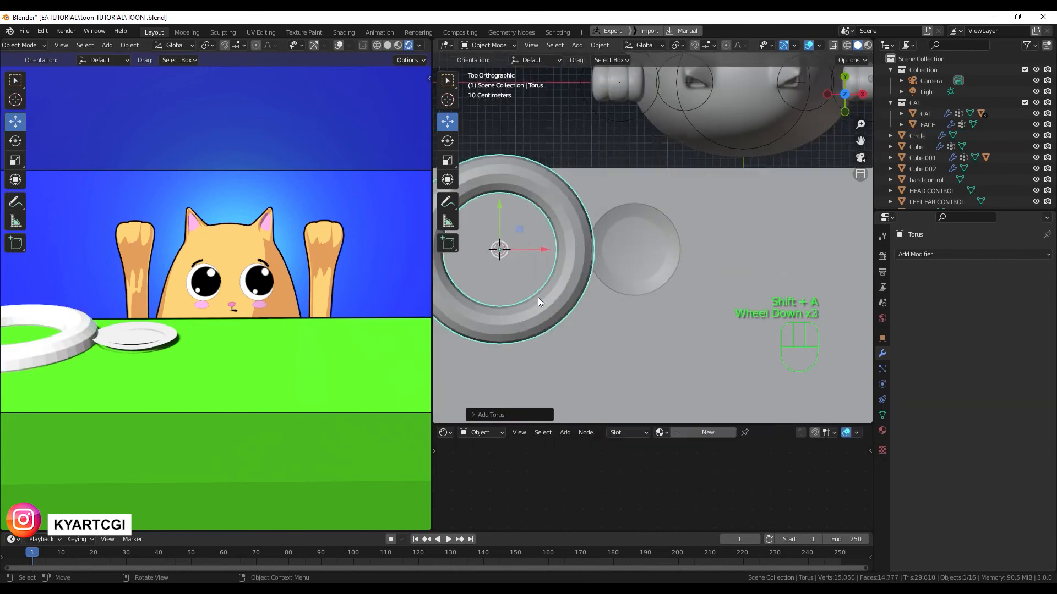
middle_click_drag(537, 297, 760, 338, "shift")
- Increase the torus's segments, shrink its radius to plate size, and move it about 1.78 m along X over the plate
left_click(475, 415)
left_click_drag(573, 273, 597, 274)
left_click_drag(573, 302, 534, 302)
middle_click_drag(685, 380, 704, 322)
left_click_drag(715, 297, 787, 311)
- Lower the torus onto the plate and shade it smooth
middle_click_drag(715, 336, 710, 281)
scroll(660, 275, "up", 3)
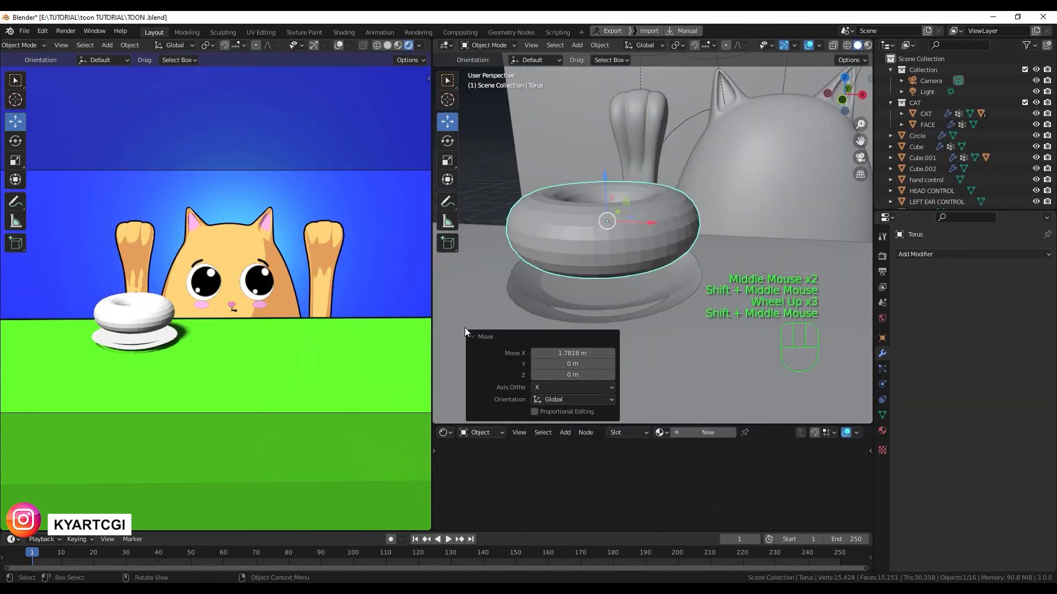
left_click(472, 336)
left_click_drag(605, 177, 605, 208)
middle_click_drag(669, 248, 670, 316)
right_click(670, 316)
- Select an irregular ring of faces across the top of the torus as the icing area with dripping edges
key("Tab")
key("KP_7")
left_click(546, 45)
left_click(587, 180)
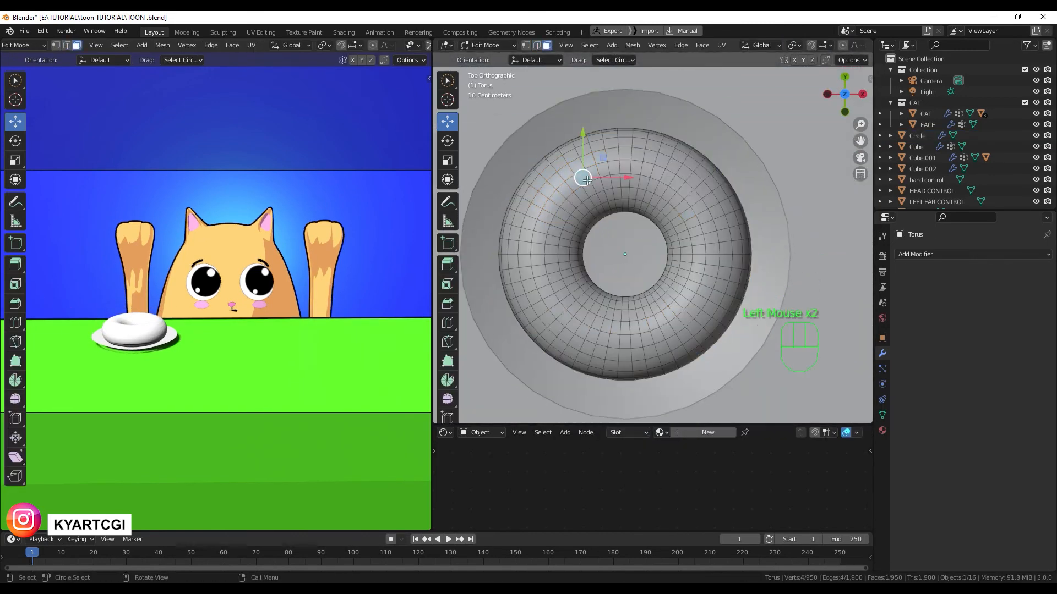
mouse_move(587, 180)
left_mouse_down()
mouse_move(710, 300)
mouse_move(556, 231)
left_mouse_up()
middle_click_drag(628, 265, 628, 204)
- Duplicate the selected top faces and separate them into their own object
key("shift+d")
key("p")
key("Tab")
- Rename the separated icing object as cover and the original torus as donud
scroll(932, 187, "down", 2)
double_click(932, 198)
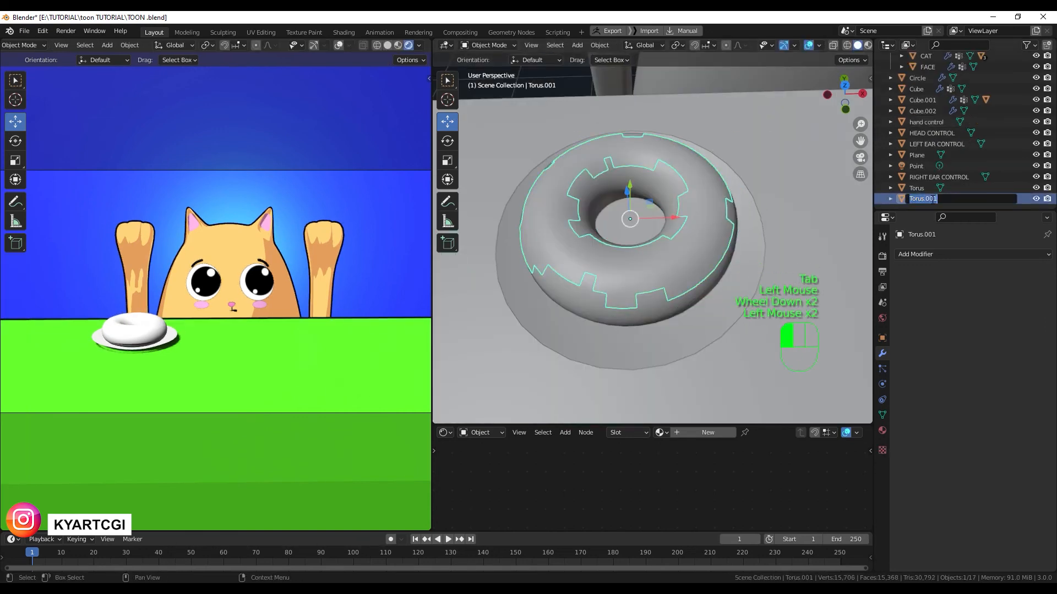
type("cover")
key("Return")
left_click(918, 199)
double_click(918, 198)
type("donud")
- Add Solidify and Subdivision modifiers to the cover, with a larger negative thickness and Levels Viewport 2
left_click(693, 282)
left_click(971, 254)
left_click(970, 254)
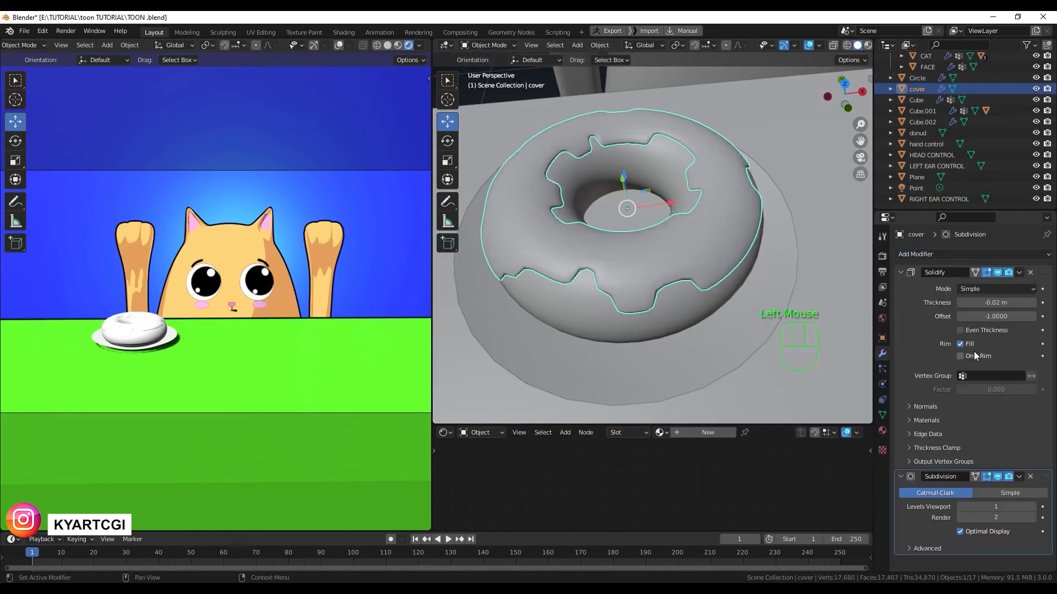
left_click(1033, 507)
left_click_drag(995, 303, 982, 303)
left_click(655, 328)
- Give the cover a new material and insert a Shader to RGB node after the Principled BSDF
left_click(707, 433)
left_click_drag(710, 424, 710, 319)
key("shift+a")
left_click(709, 447)
type("shader")
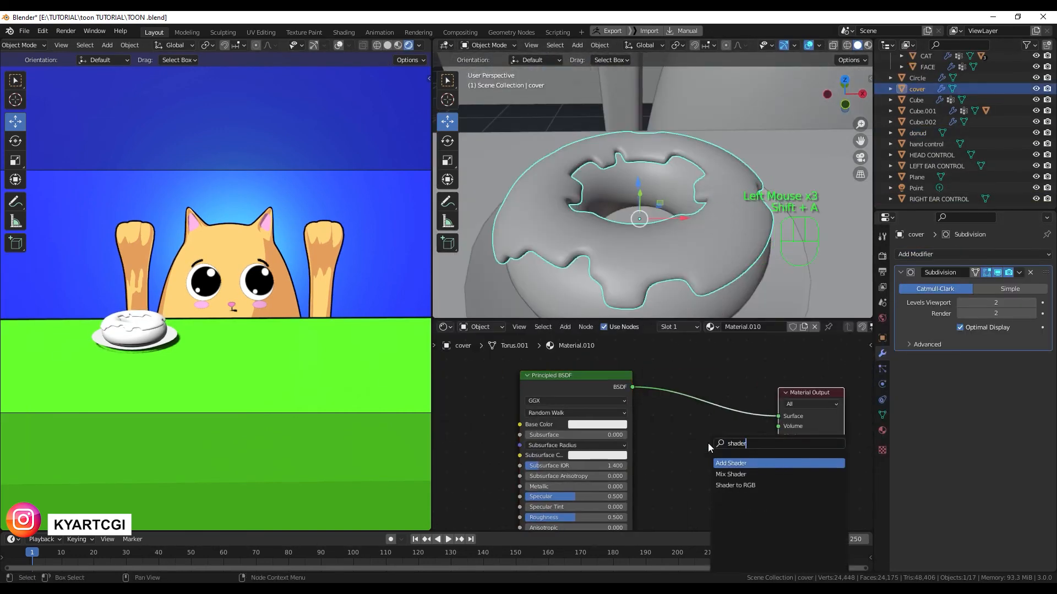
left_click(736, 485)
left_click(697, 418)
- Insert a ColorRamp after the Shader to RGB node with Constant interpolation and pink stops for the icing's toon shading
key("shift+a")
left_click(771, 423)
middle_click_drag(696, 463, 522, 463)
left_click(694, 428)
left_click(698, 466)
left_click(698, 464)
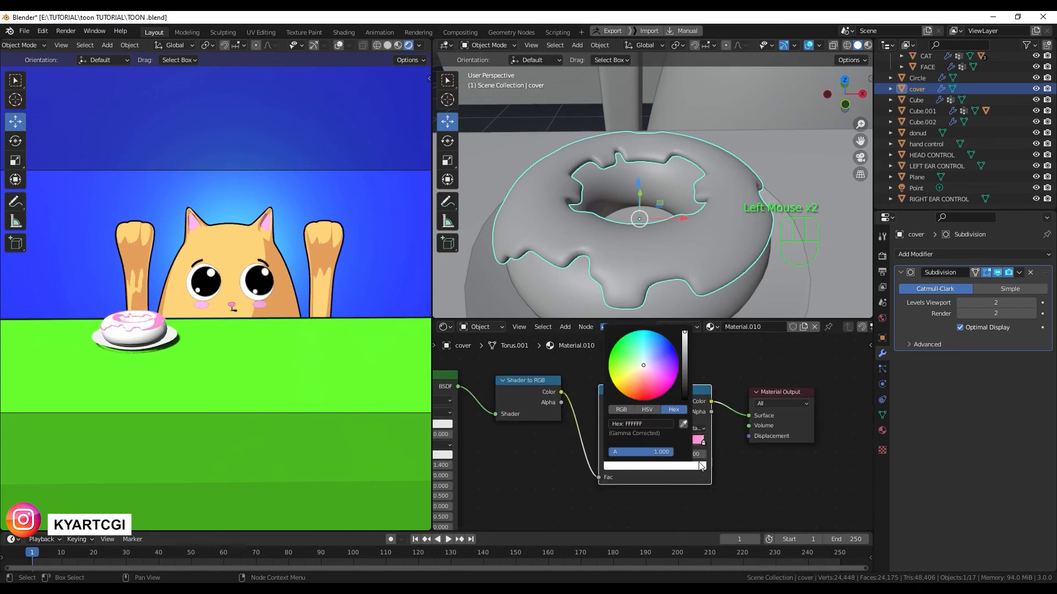
left_click(699, 466)
- Add a second material slot to the cover with a darkened pink Emission surface and Backface Culling enabled for the outline
left_click(882, 431)
left_click(1046, 255)
left_click(985, 323)
left_click(992, 392)
left_click(903, 175)
left_click(997, 412)
left_click(994, 309)
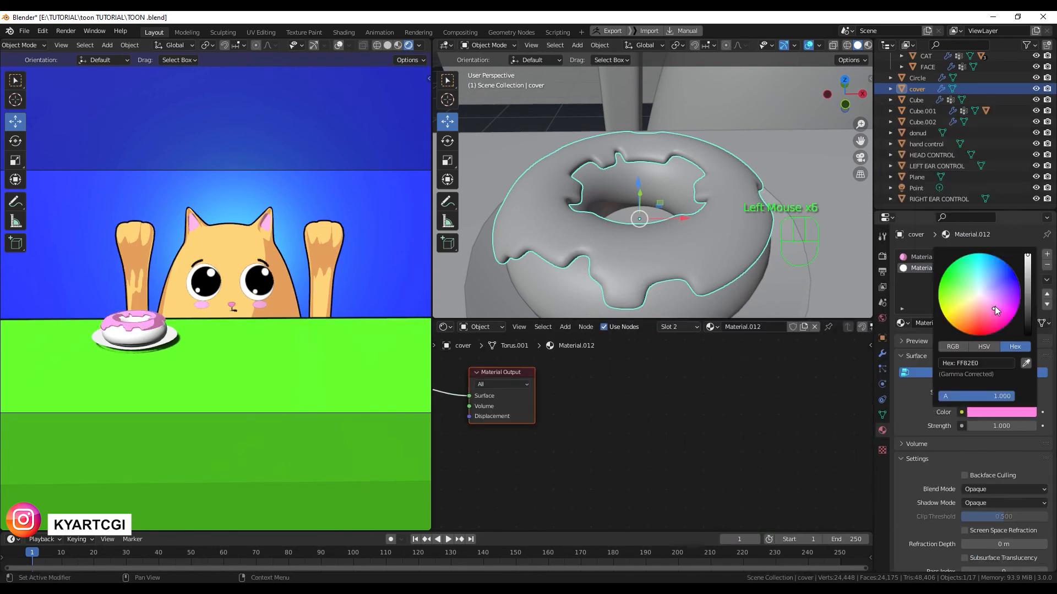
left_click_drag(1028, 256, 1027, 333)
left_click(964, 475)
- Add a Solidify modifier to the cover with flipped normals and a material offset that uses the outline material
left_click(882, 353)
left_click(973, 254)
left_click(926, 493)
left_click(962, 509)
left_click(930, 540)
- Give the donud torus a new material and insert Shader to RGB and ColorRamp nodes between the Principled BSDF and the output
left_click(677, 303)
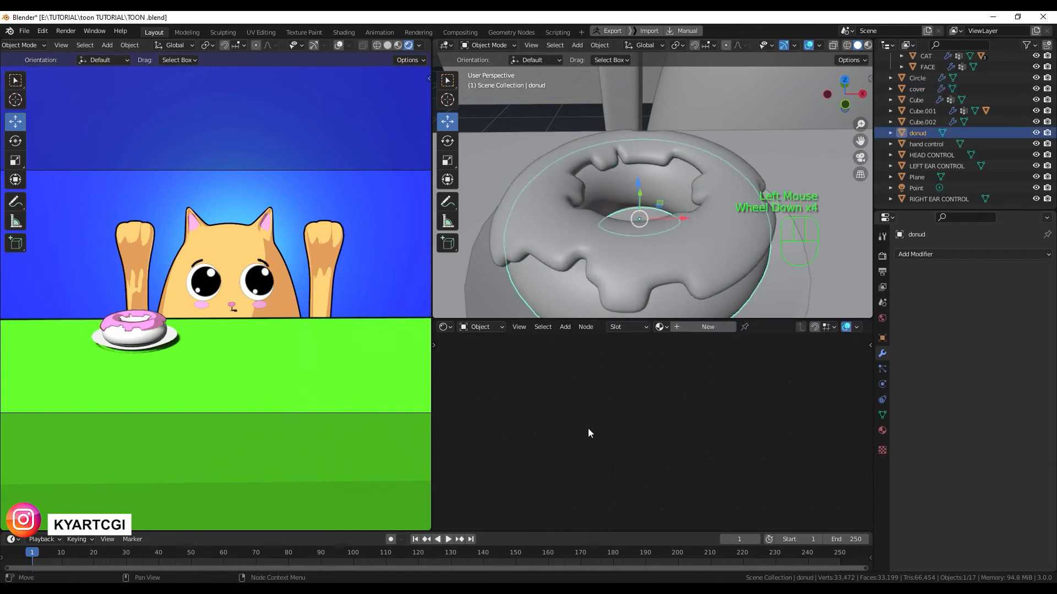
left_click(707, 327)
left_click(882, 431)
left_click(902, 301)
key("shift+a")
left_click(639, 380)
key("Delete")
key("shift+a")
type("color")
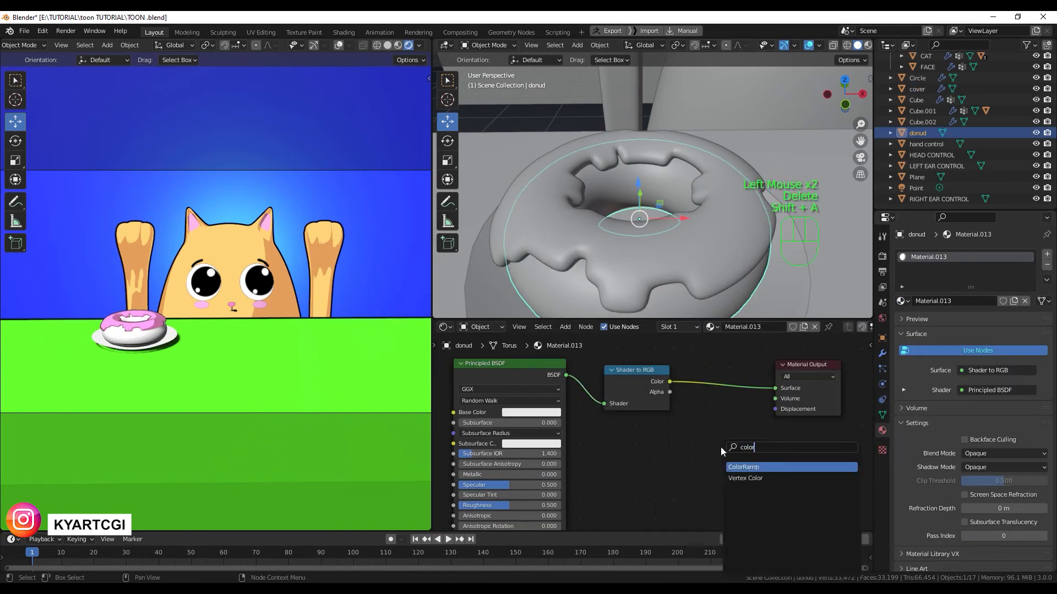
key("Return")
- Set the donut's ColorRamp to Constant interpolation, add a middle stop and color the stops in orange shades
left_click(642, 427)
left_click_drag(686, 409, 680, 410)
left_click(637, 433)
left_click_drag(626, 333, 616, 358)
left_click(626, 409)
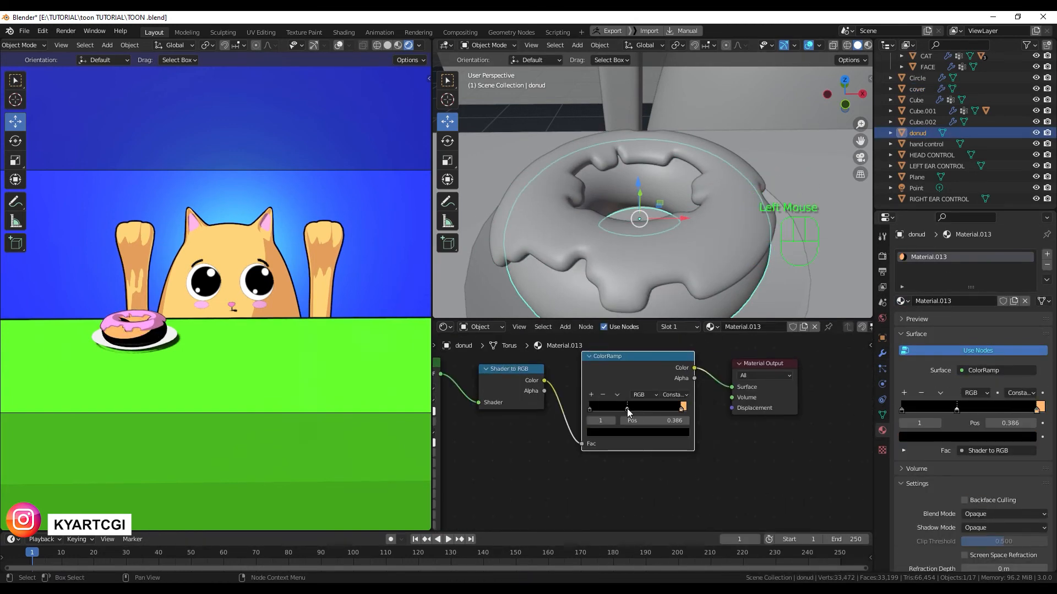
left_click(630, 433)
left_click(618, 350)
left_click(589, 409)
left_click(630, 433)
- Raise the donut and its icing cover slightly along the Z axis
left_click_drag(638, 183, 638, 176)
left_click(688, 254)
left_click_drag(638, 181, 638, 172)
left_click(712, 304)
- Add a second material slot to the donut with a dark brown Emission surface for the outline
left_click(1047, 254)
left_click(963, 323)
left_click(996, 393)
left_click(922, 174)
left_click(1001, 412)
- Add a Solidify modifier to the donut with flipped normals, Material Offset 1 and an increased thickness
left_click(883, 353)
left_click(963, 253)
left_click(814, 437)
left_click(1033, 469)
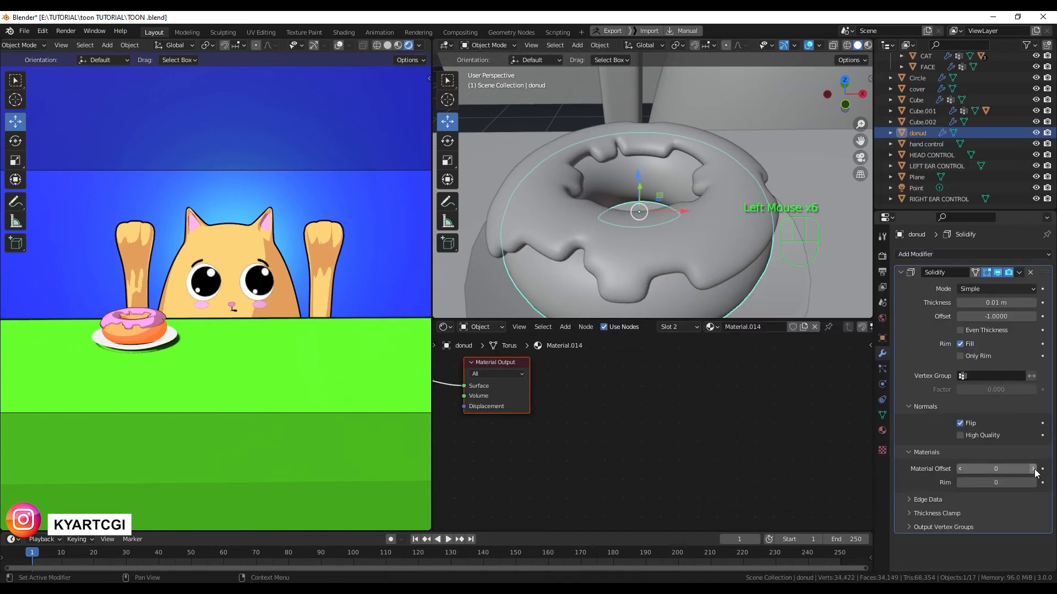
left_click_drag(995, 302, 1005, 302)
- Recolor the stops of the donut's toon ramp to dark orange, salmon and light peach
left_click(882, 430)
left_click(929, 256)
left_click(629, 432)
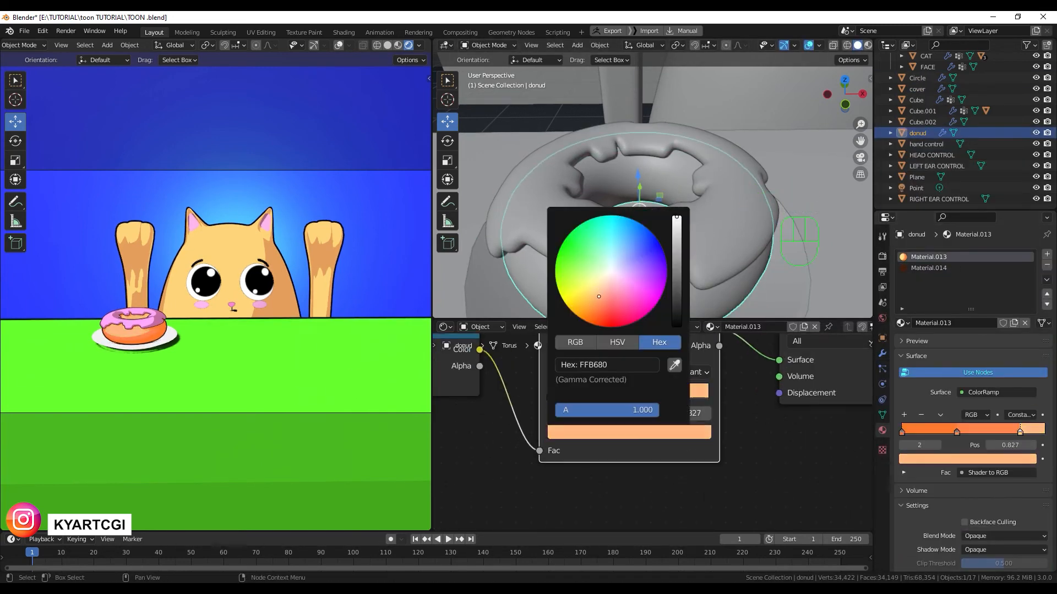
left_click(550, 397)
left_click(629, 433)
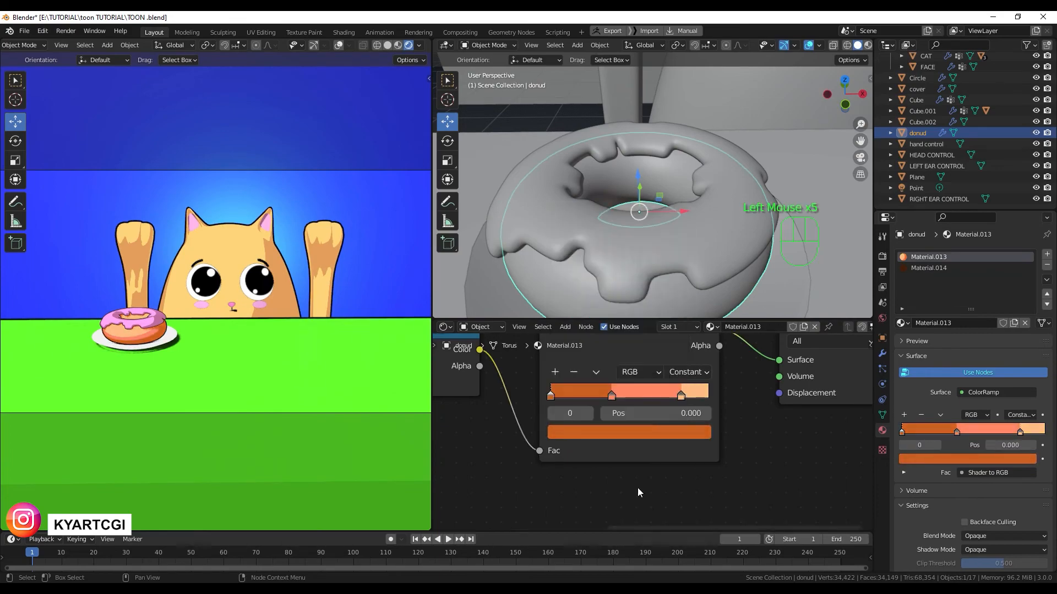
- Enlarge the 3D viewport and parent the icing cover and donut to the plate
left_click_drag(644, 319, 644, 425)
scroll(649, 253, "down", 3)
left_click(650, 220)
left_click(653, 253, "shift")
key("ctrl+p")
left_click(662, 295, "shift")
scroll(943, 461, "down", 5)
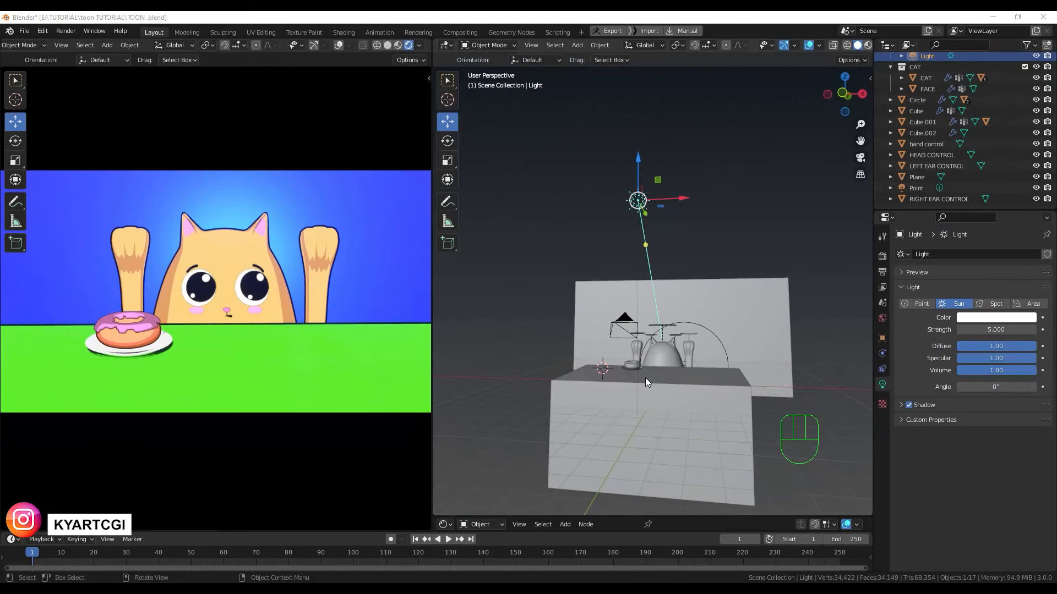
- Examine the backdrop plane, the point light, the sun light and the foreground block from the side
middle_click_drag(645, 378, 678, 351)
middle_click_drag(772, 334, 745, 349, "shift")
left_click(760, 339)
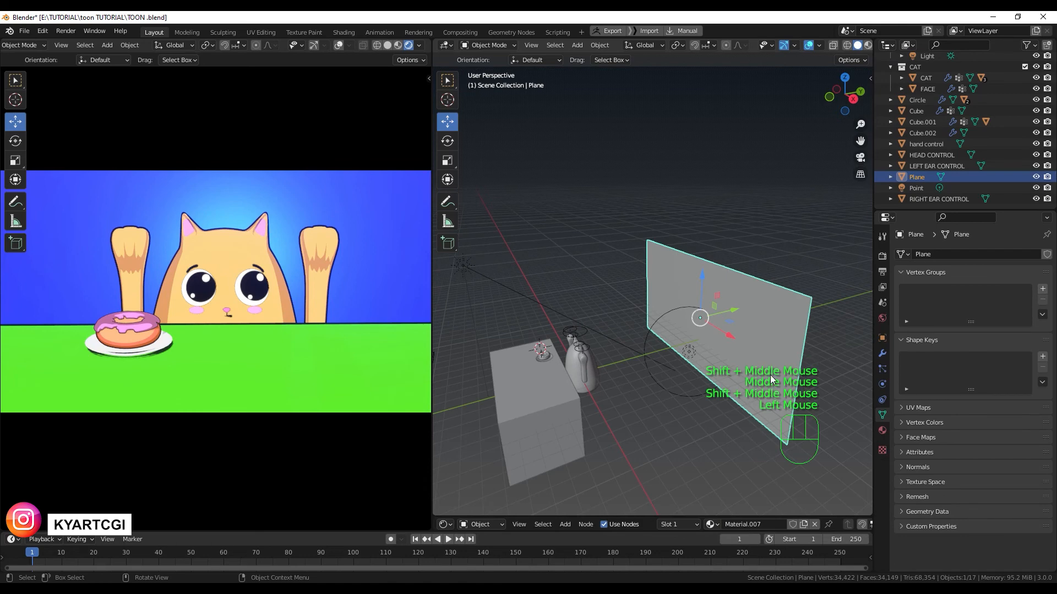
left_click(655, 378)
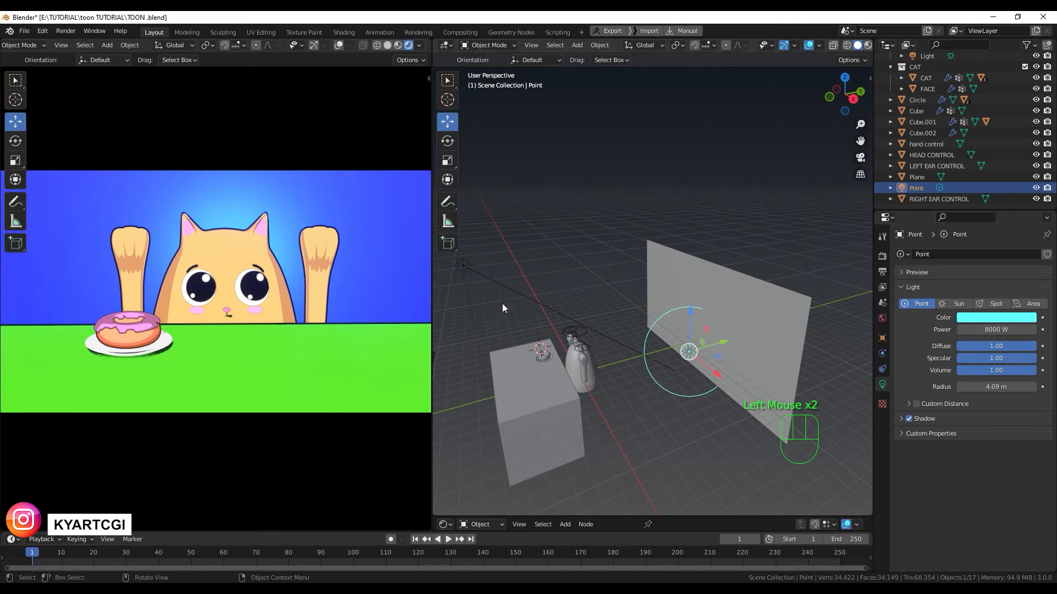
left_click(474, 270)
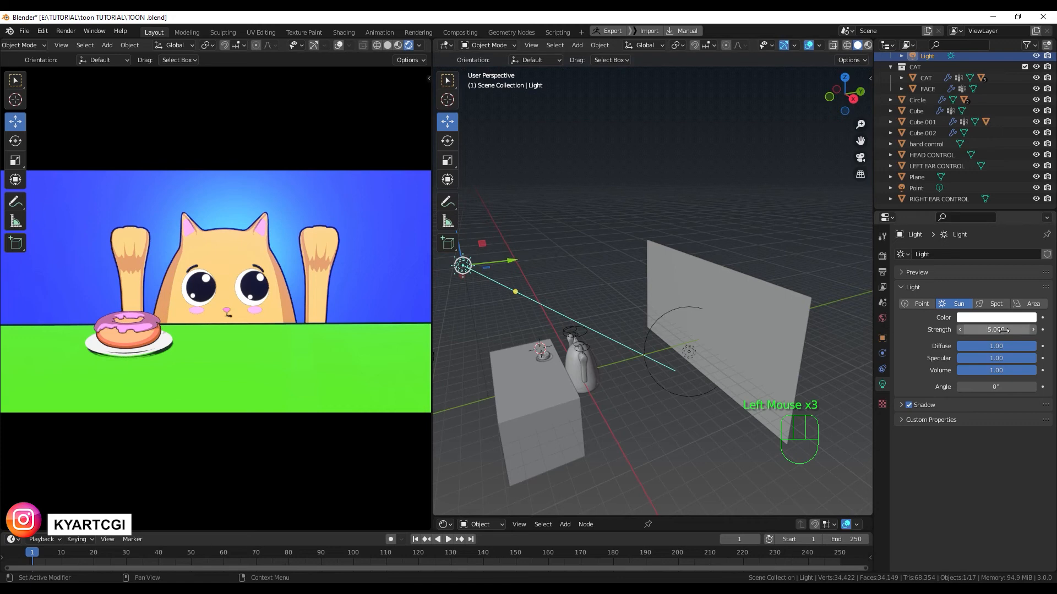
left_click(543, 395)
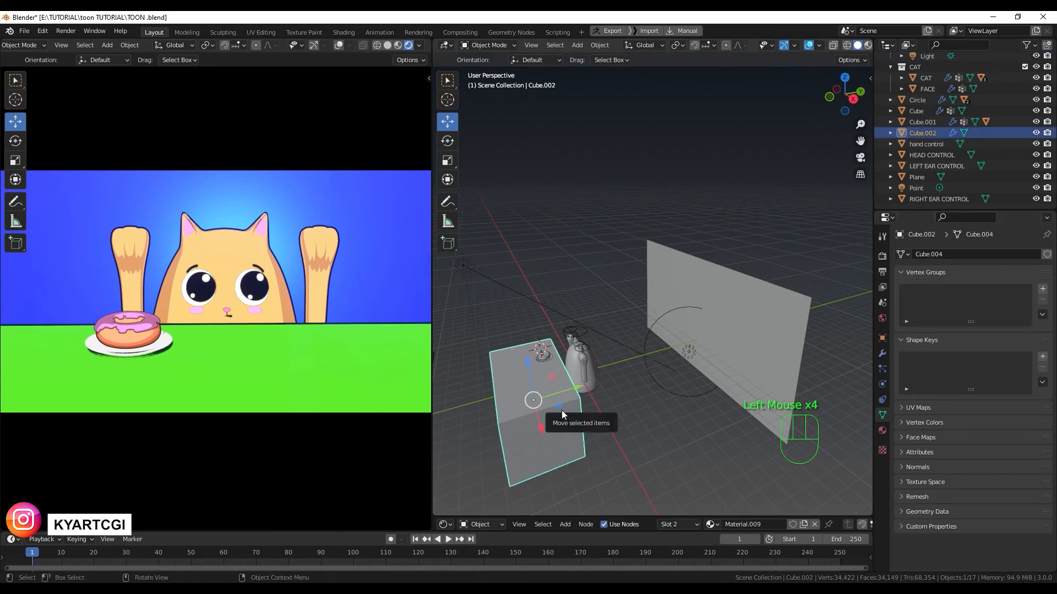
- Inspect the plate, donut and icing up close and check their placement in front of the cat
middle_click_drag(584, 425, 645, 358, "shift")
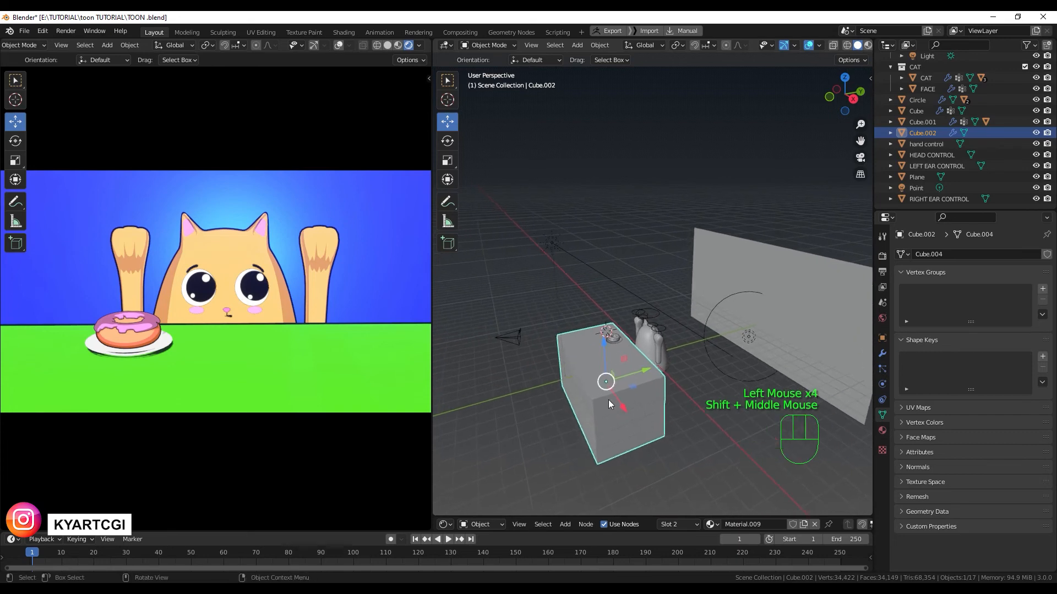
scroll(617, 340, "up", 2)
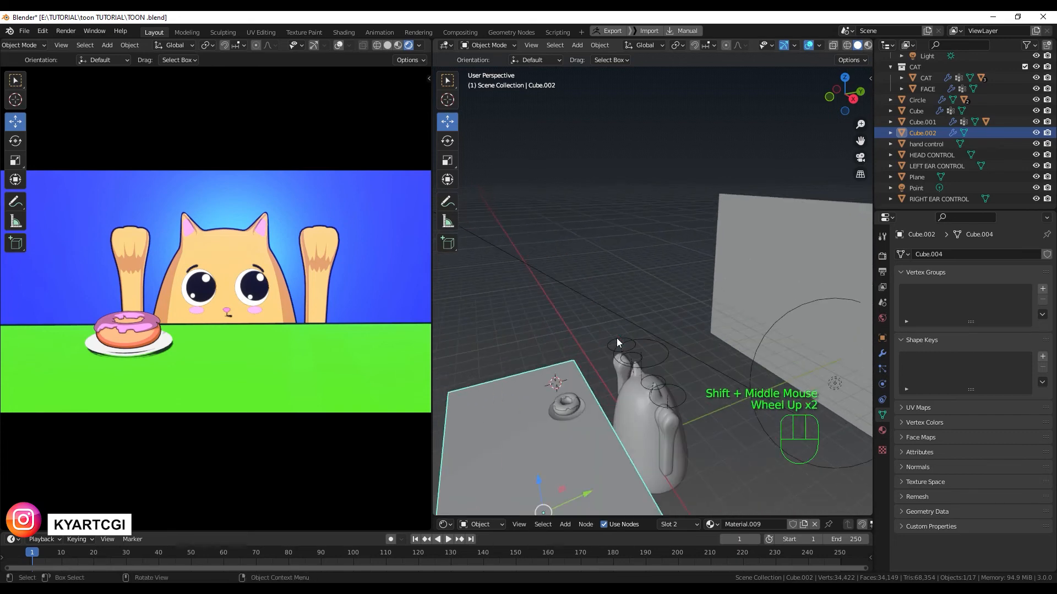
middle_click_drag(616, 337, 586, 384, "shift")
scroll(586, 385, "up", 3)
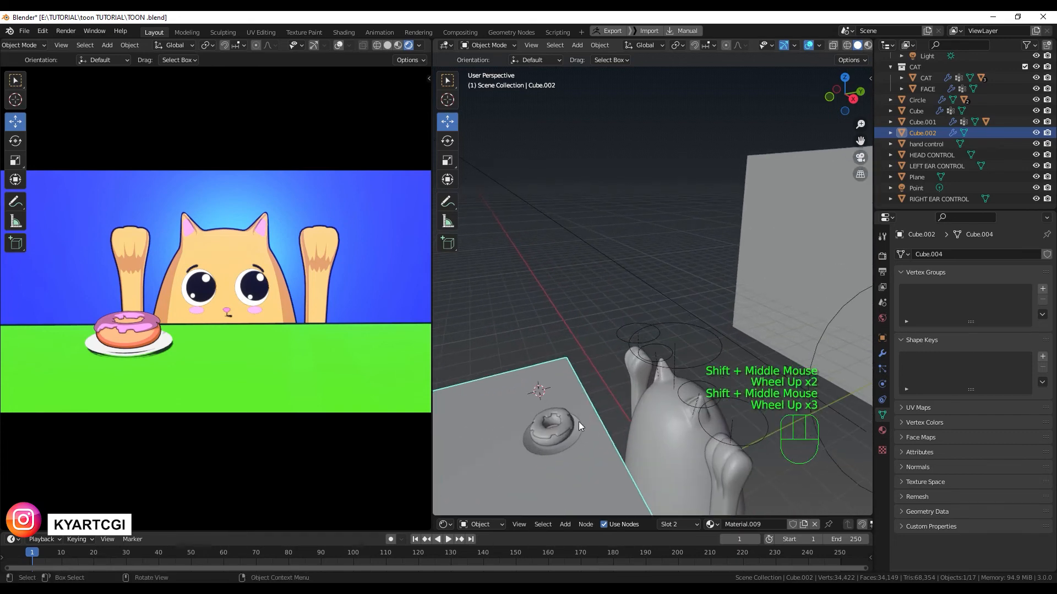
left_click(564, 446)
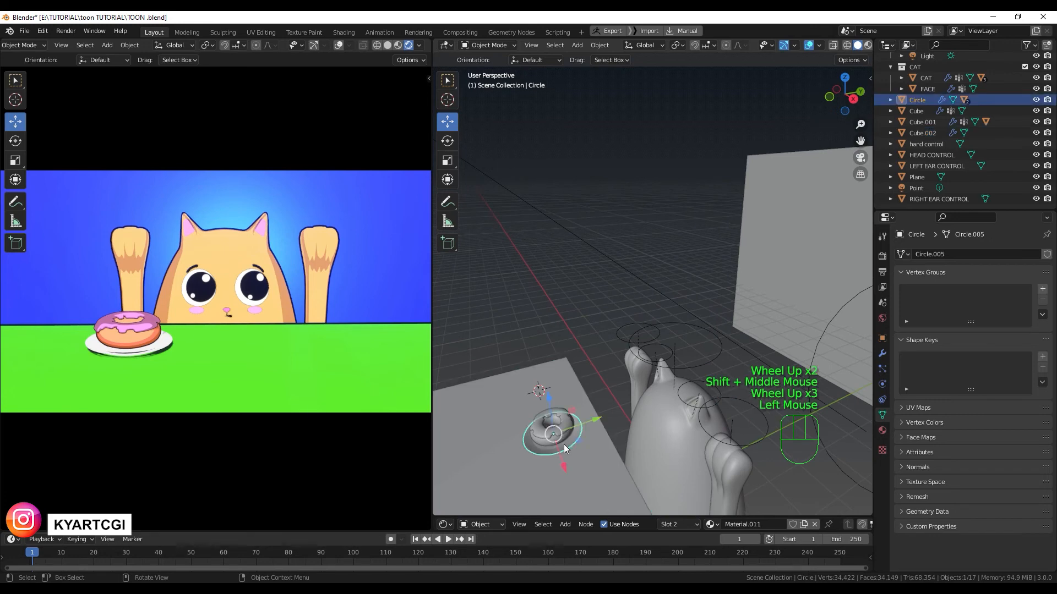
left_click(562, 454)
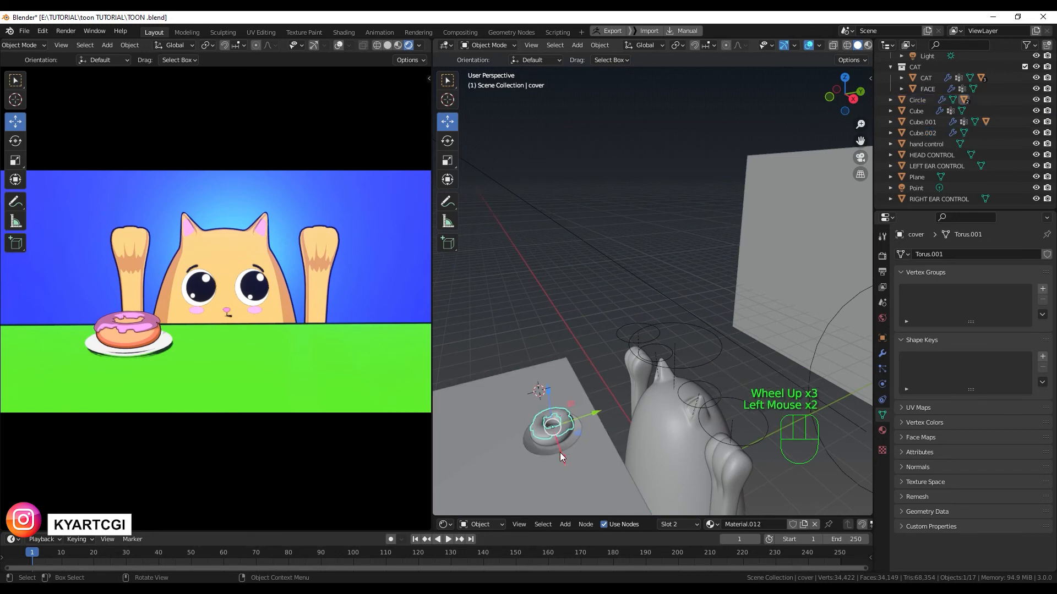
middle_click_drag(560, 453, 679, 290)
scroll(677, 295, "down", 3)
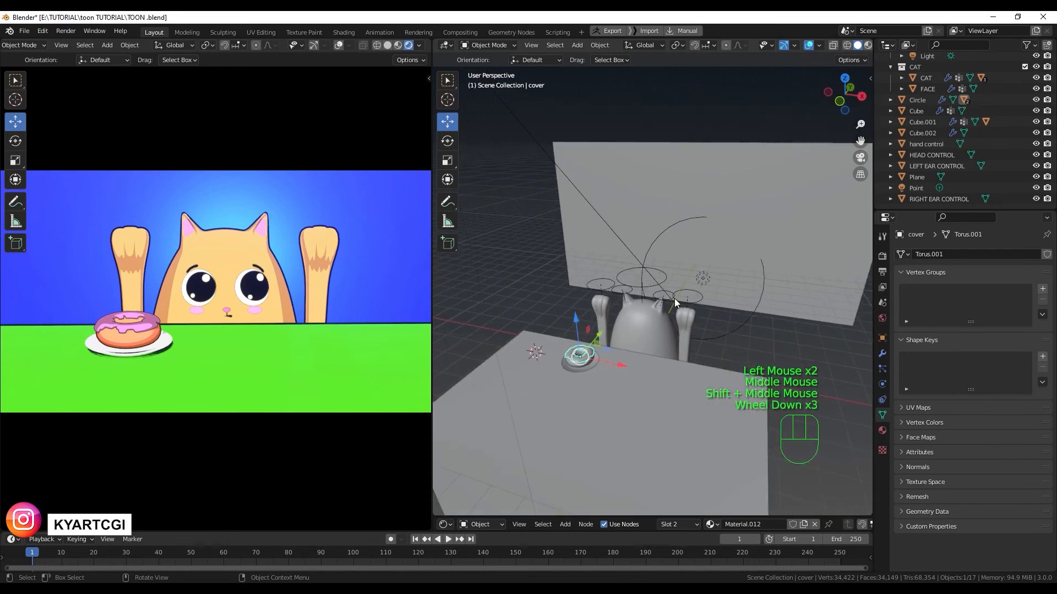
scroll(675, 298, "down", 2)
mouse_move(648, 329)
middle_mouse_down()
mouse_move(705, 315)
mouse_move(674, 312)
mouse_move(668, 325)
middle_mouse_up()
middle_click_drag(668, 325, 687, 256, "shift")
scroll(636, 348, "up", 3)
middle_click_drag(605, 370, 667, 318, "shift")
scroll(642, 299, "up", 2)
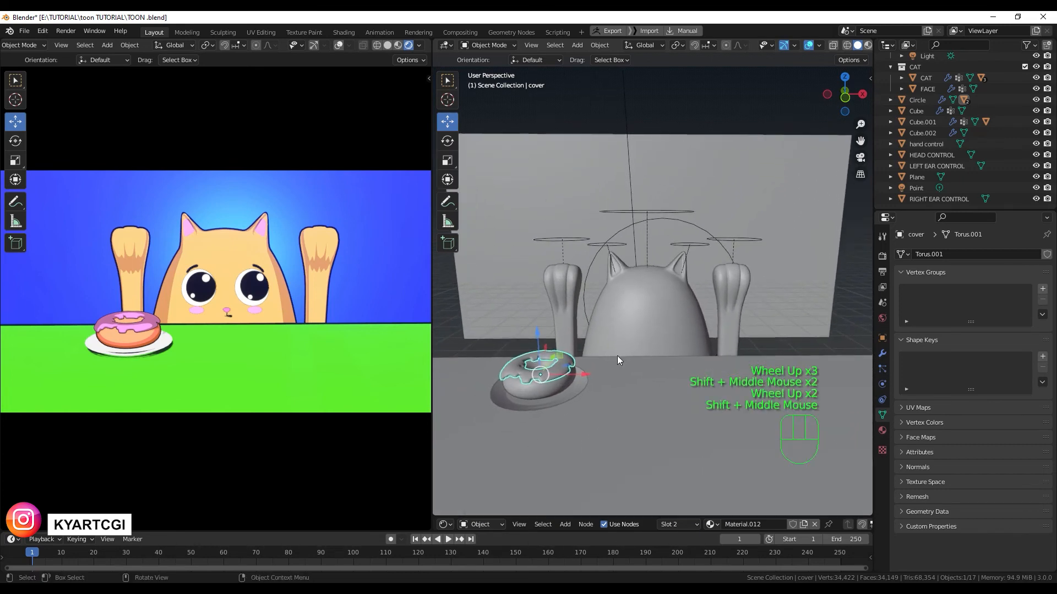
left_click(536, 388)
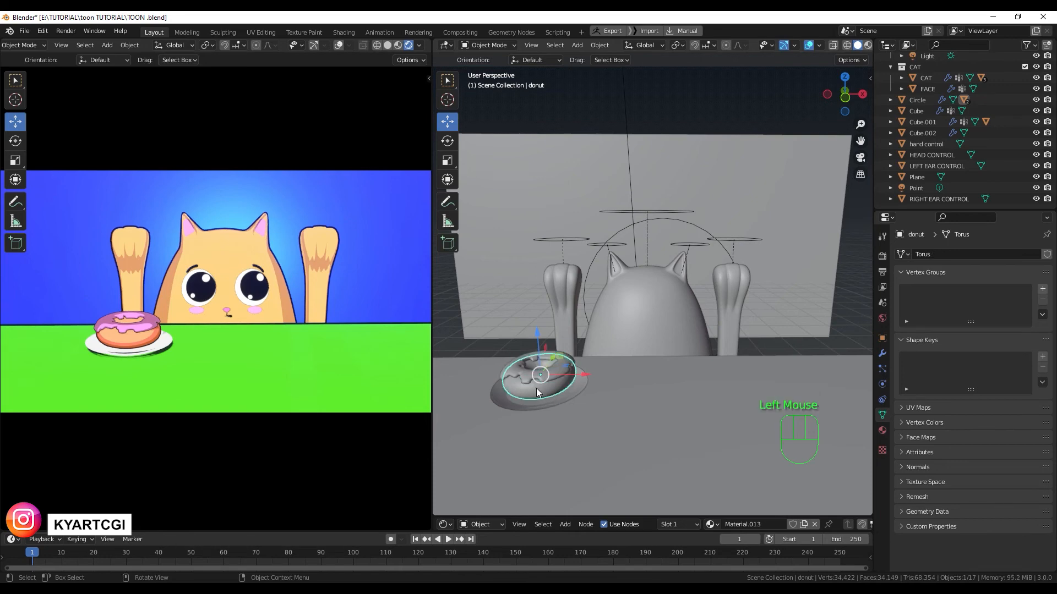
- Try the plate in front of the cat, undo that move and shift it slightly farther out beside the cat
left_click(567, 401)
key("g")
left_click_drag(599, 396, 675, 396)
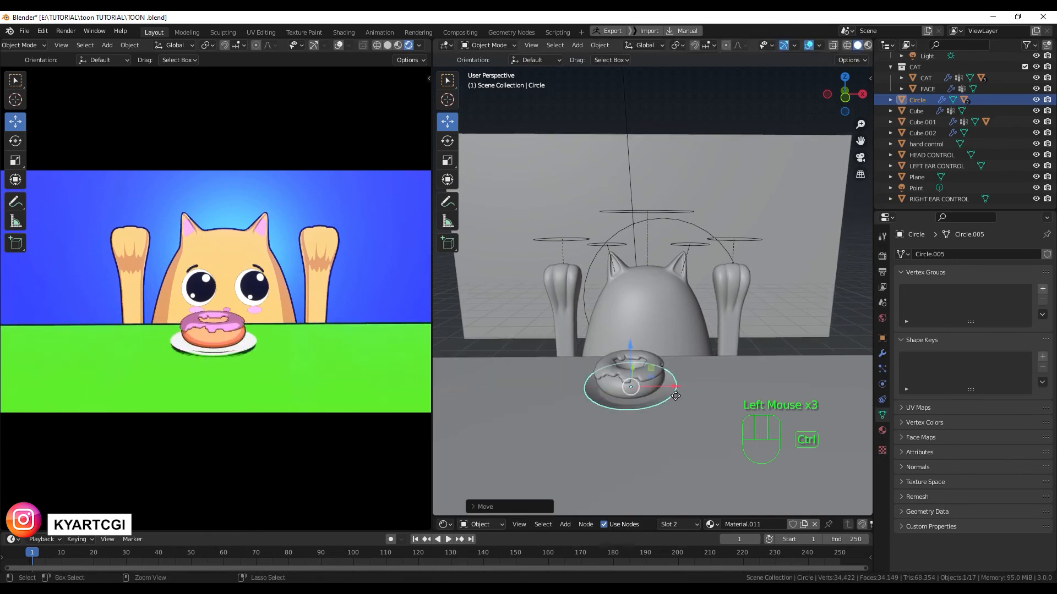
key("ctrl+z")
left_click_drag(586, 389, 561, 384)
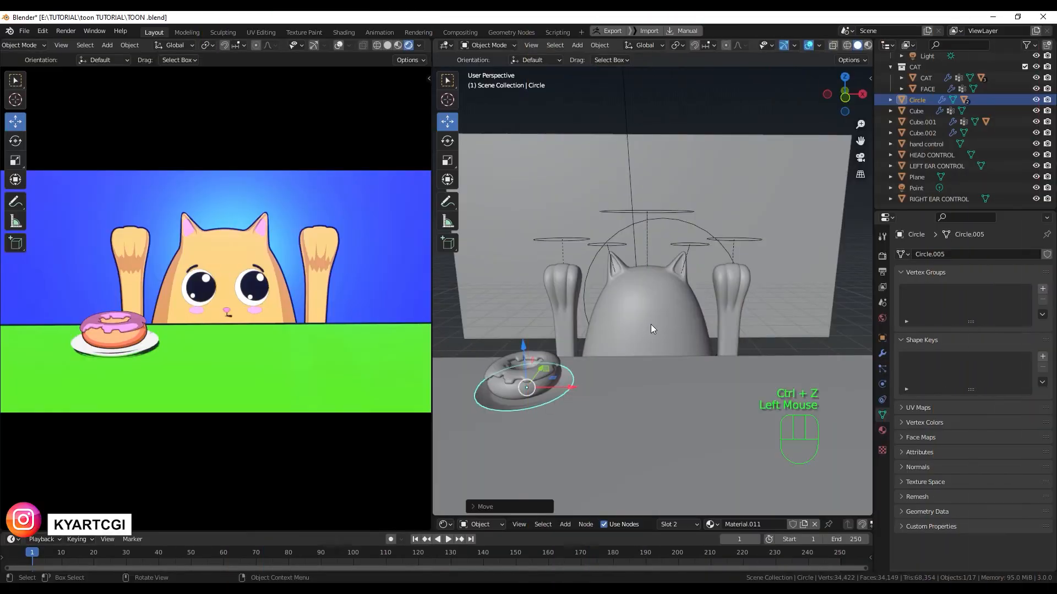
- Close up the shader editor area and enlarge the timeline beneath the viewports
left_click(277, 532)
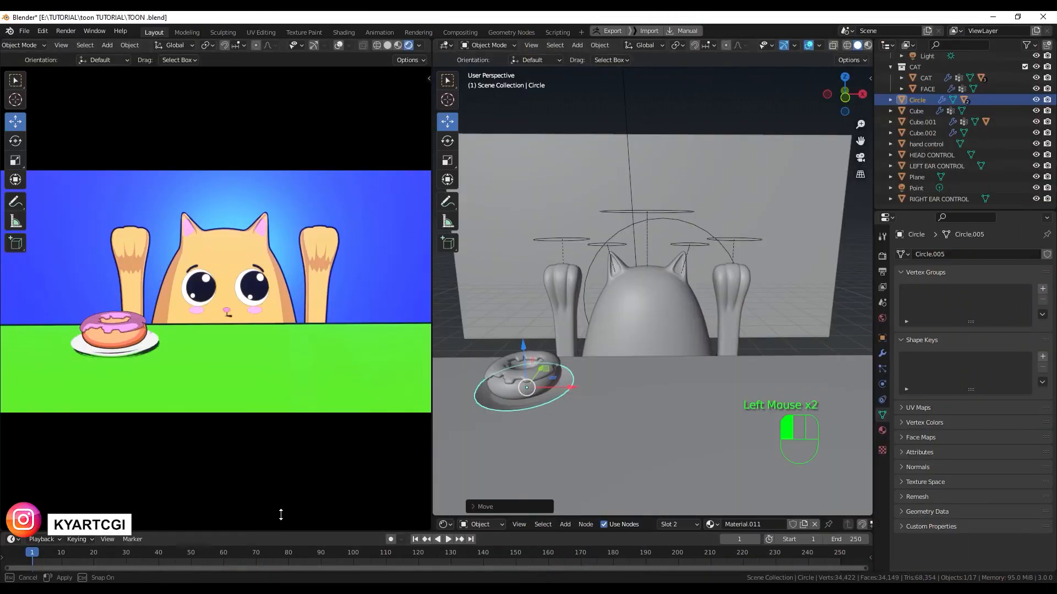
left_click(317, 531)
left_click(517, 533)
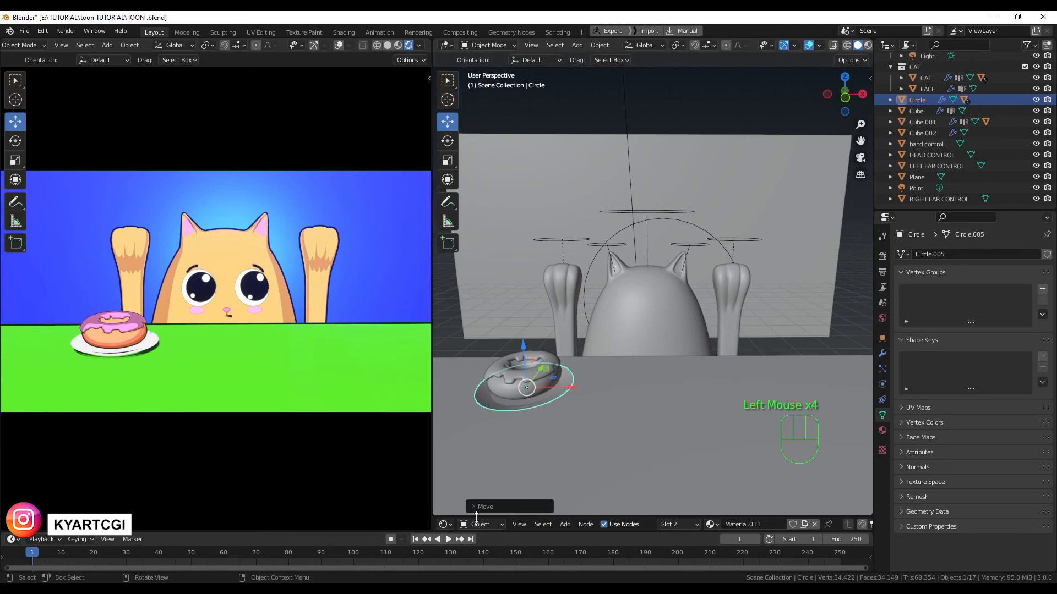
left_click_drag(567, 518, 554, 421)
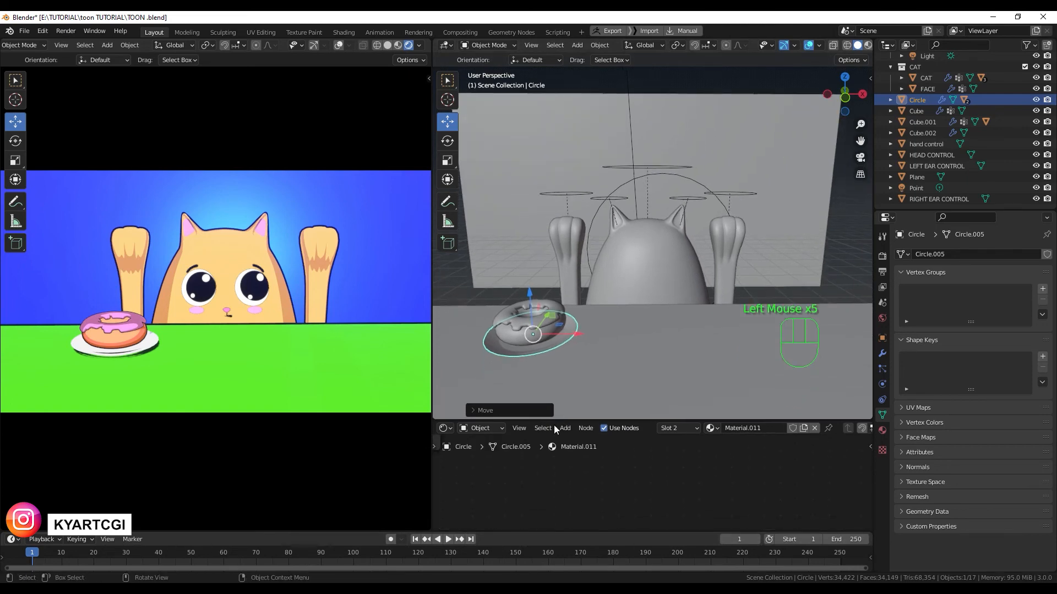
left_click_drag(436, 419, 450, 483)
left_click_drag(477, 531, 476, 458)
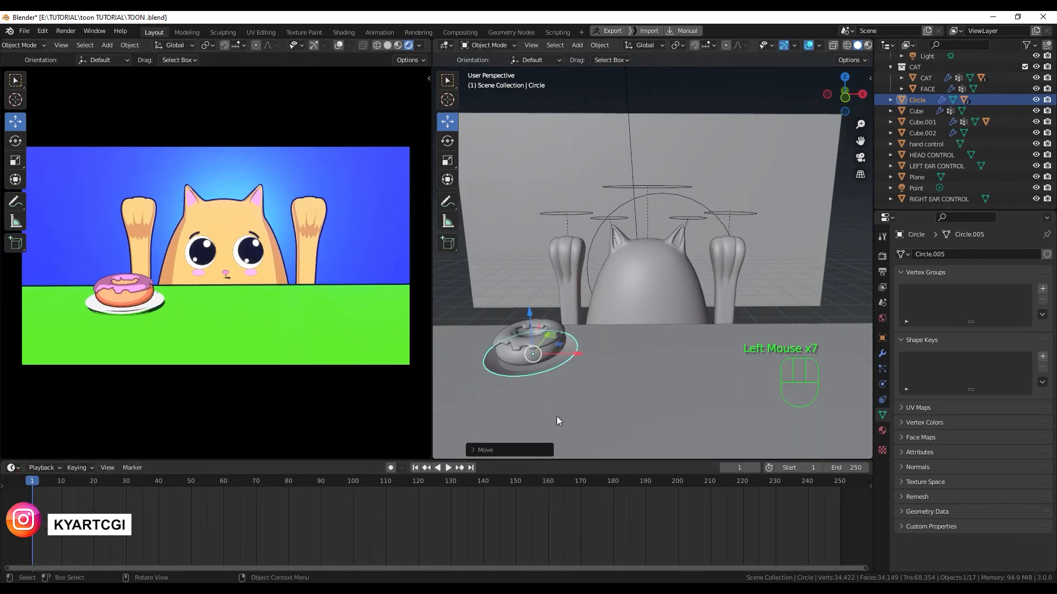
- Set the animation's end frame to 100
left_click(841, 468)
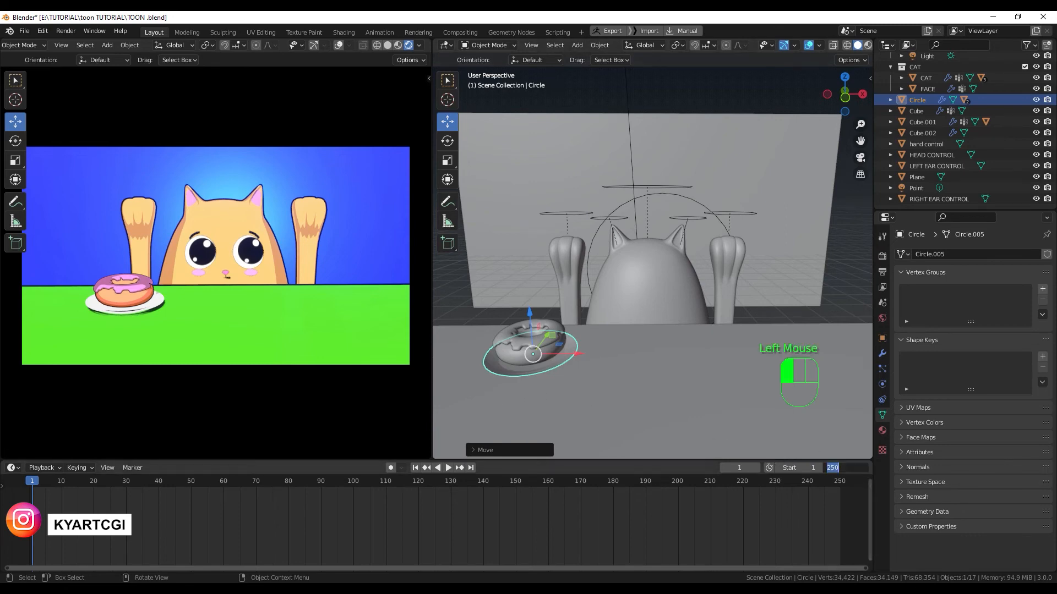
type("100")
key("Return")
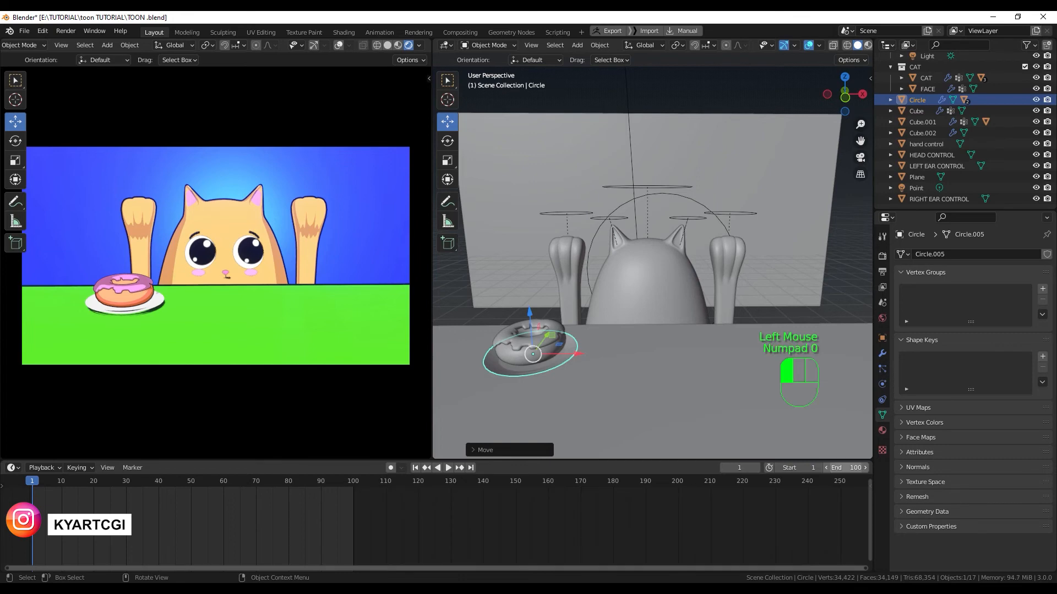
- Compare the render with and without Bloom, keep it enabled and set its Intensity to 0.013 and Threshold to 1.072
left_click(882, 256)
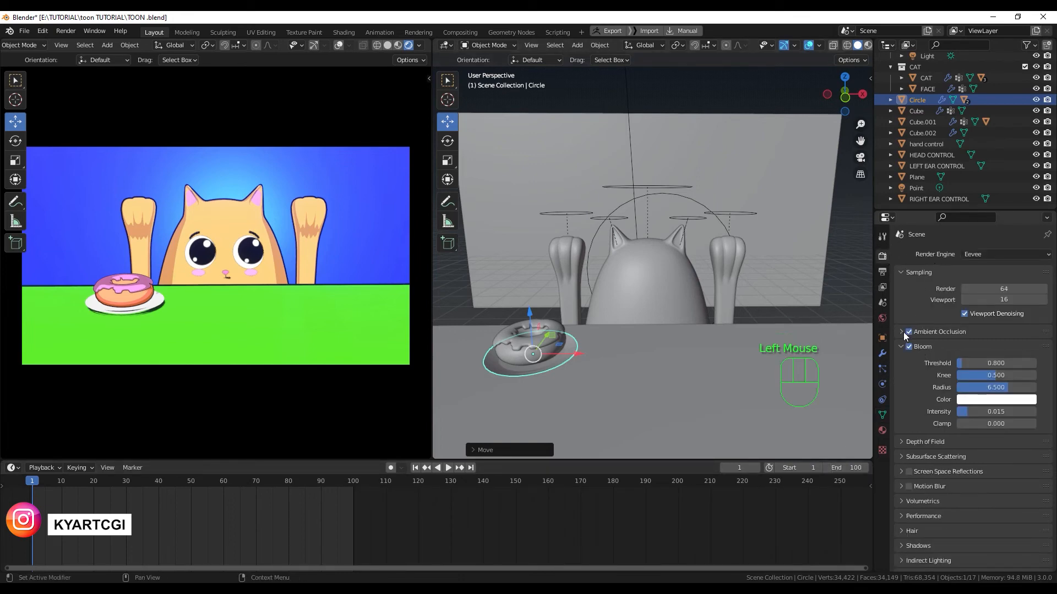
left_click(909, 347)
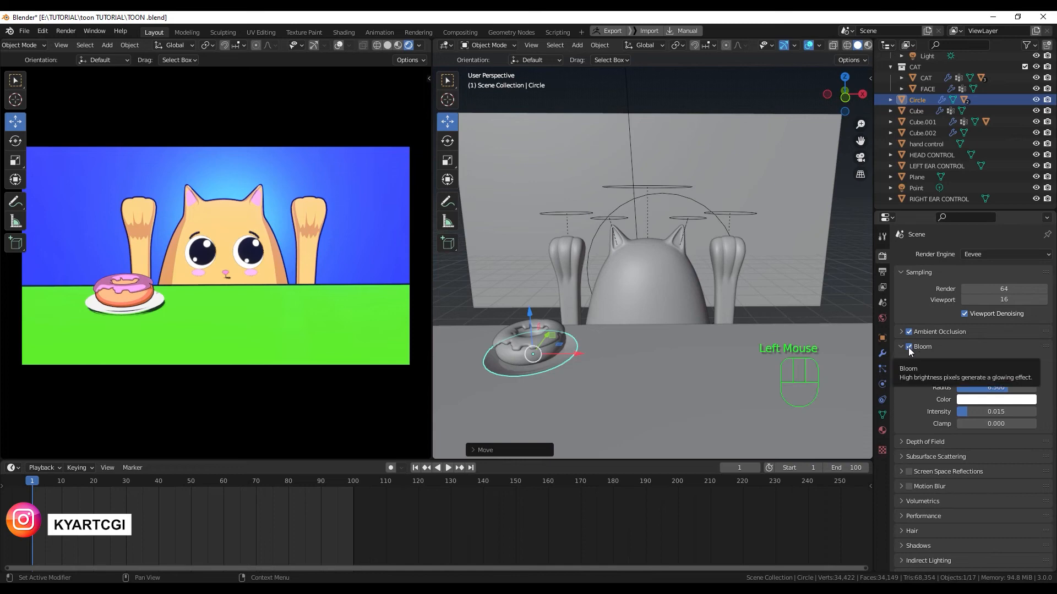
left_click(908, 346)
left_click(908, 347)
left_click(909, 347)
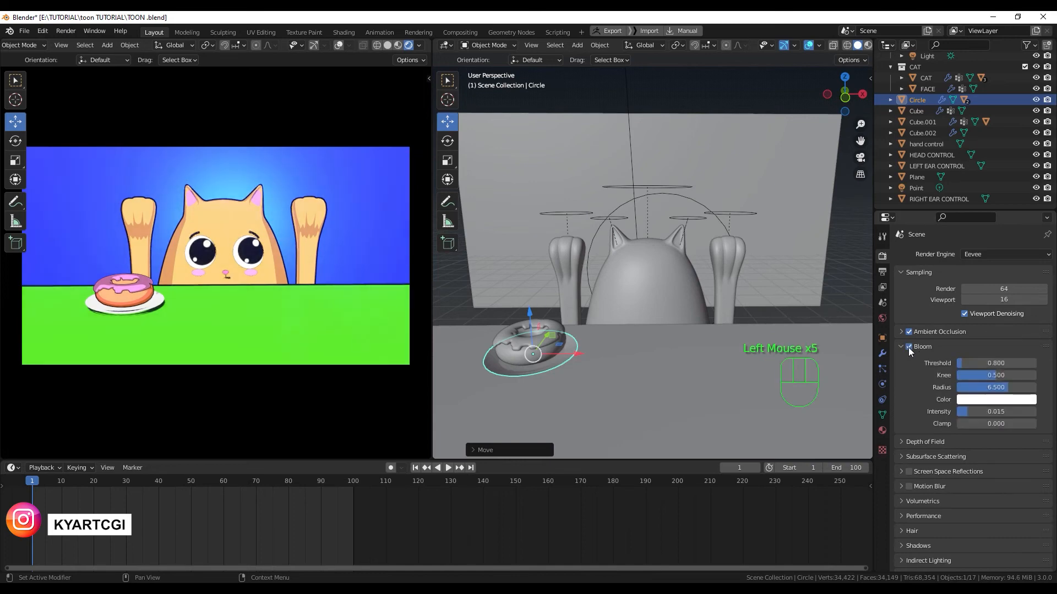
left_click(909, 347)
left_click(909, 347)
mouse_move(973, 411)
left_mouse_down()
mouse_move(986, 411)
mouse_move(972, 411)
left_mouse_up()
left_click_drag(962, 364, 985, 365)
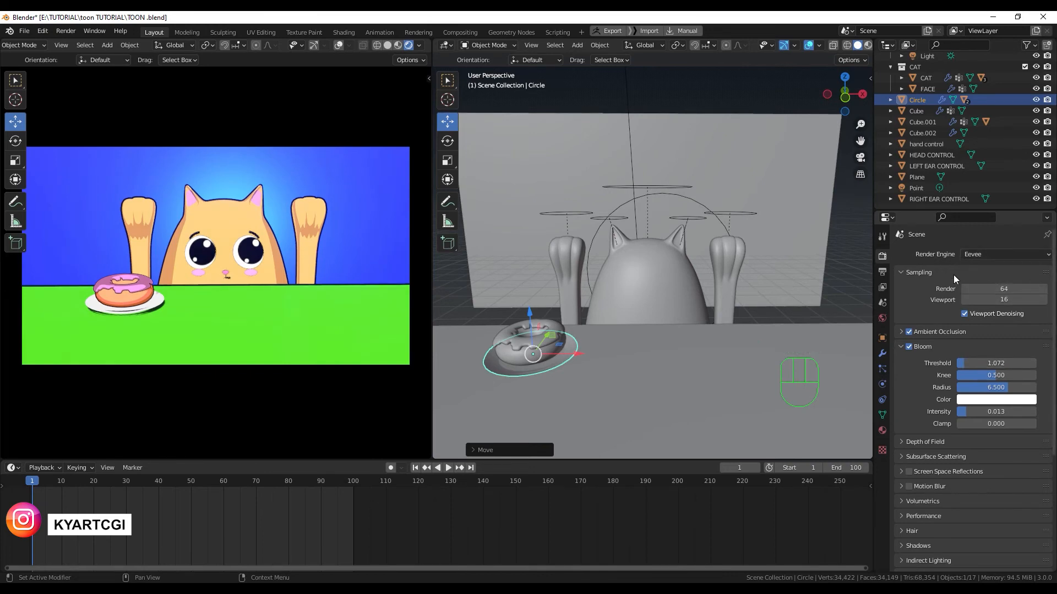
- Open the scene's output settings and place the playhead on frame 1
left_click(882, 272)
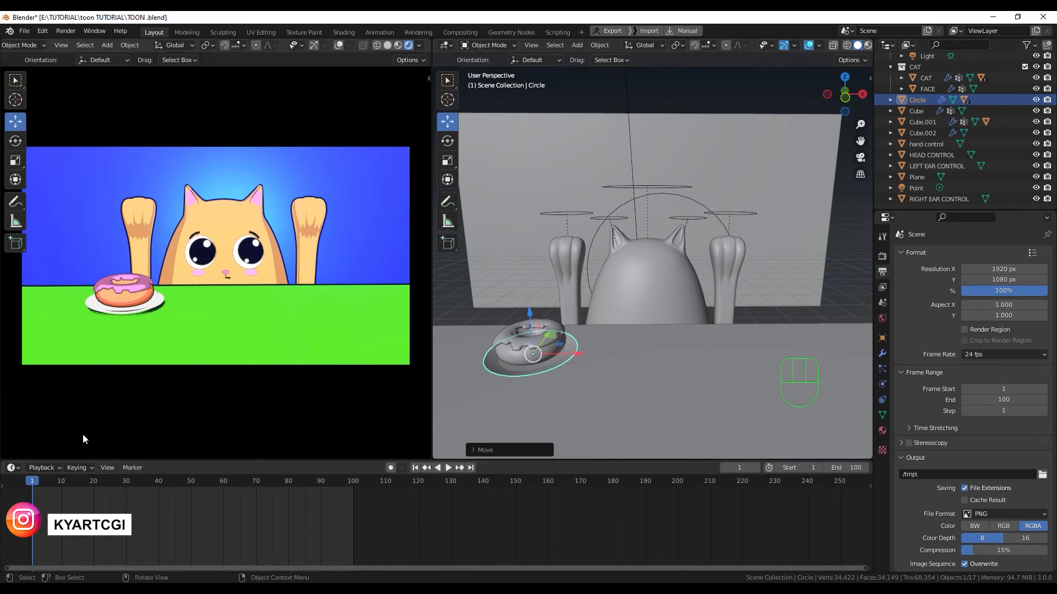
left_click(32, 483)
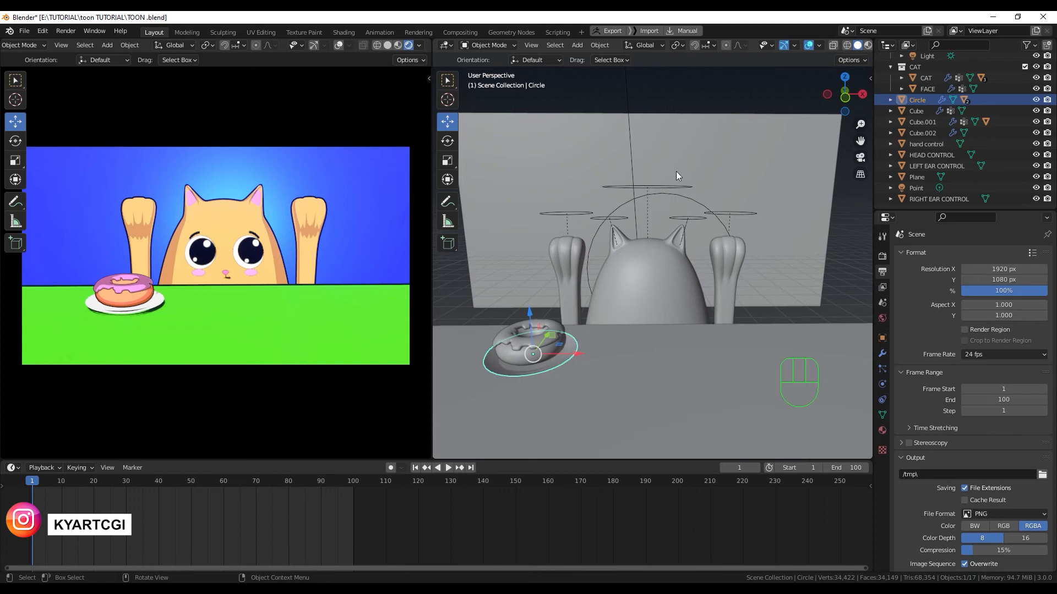
- Lower HEAD CONTROL until the cat's head is hidden behind the table and insert a Location & Rotation keyframe on frame 1
left_click(667, 186)
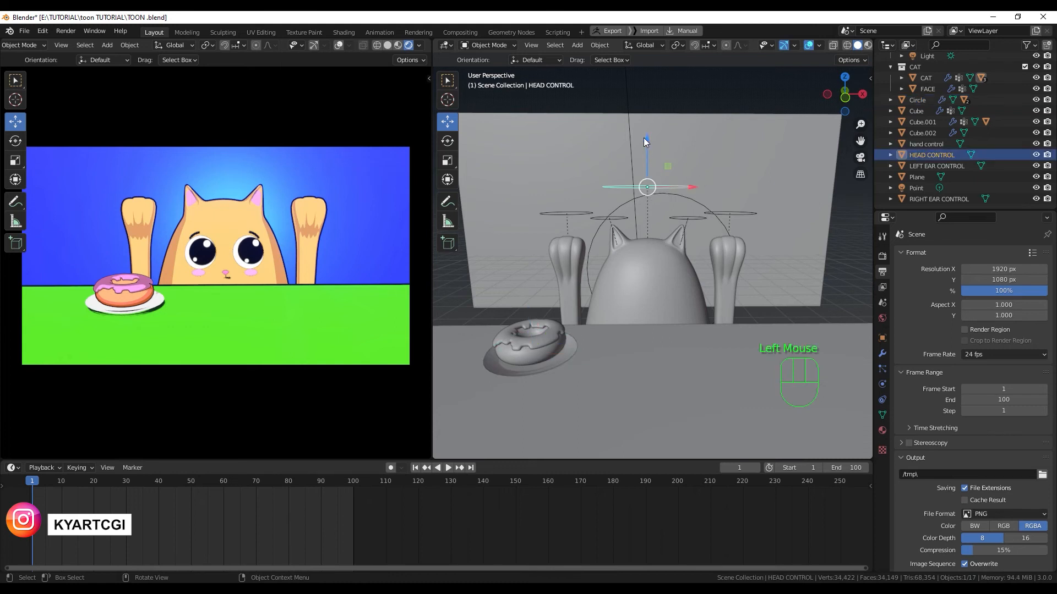
mouse_move(644, 139)
left_mouse_down()
mouse_move(648, 183)
mouse_move(649, 123)
mouse_move(657, 222)
mouse_move(655, 129)
left_mouse_up()
key("ctrl+z")
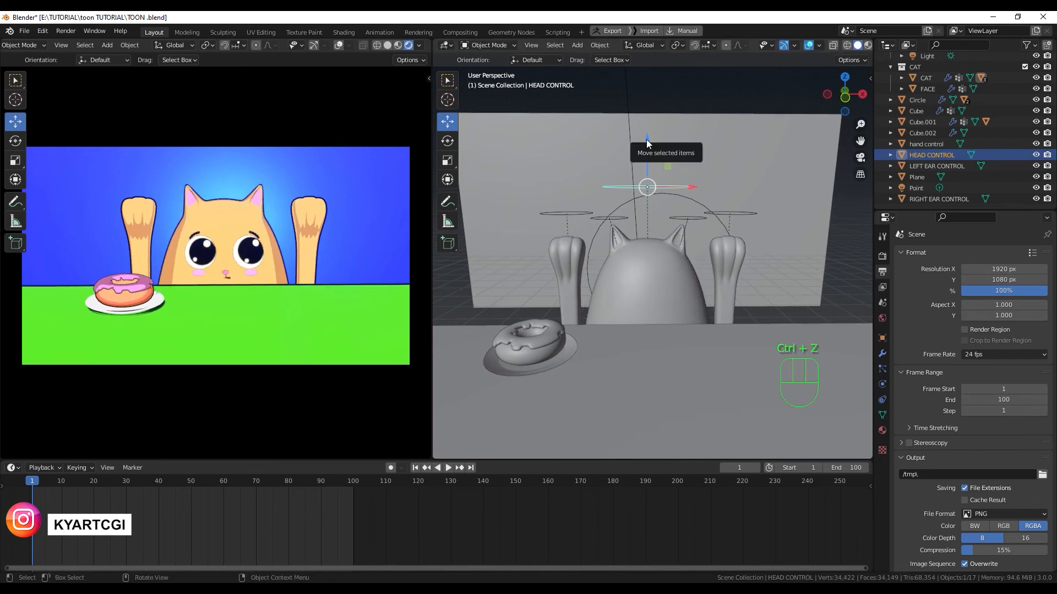
left_click_drag(647, 139, 650, 216)
key("i")
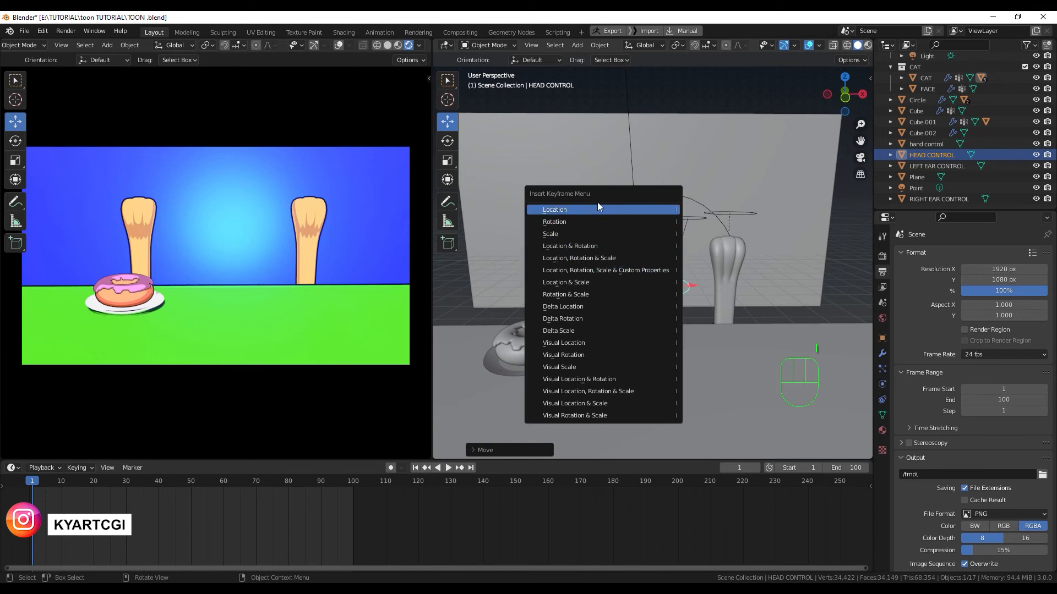
left_click(604, 248)
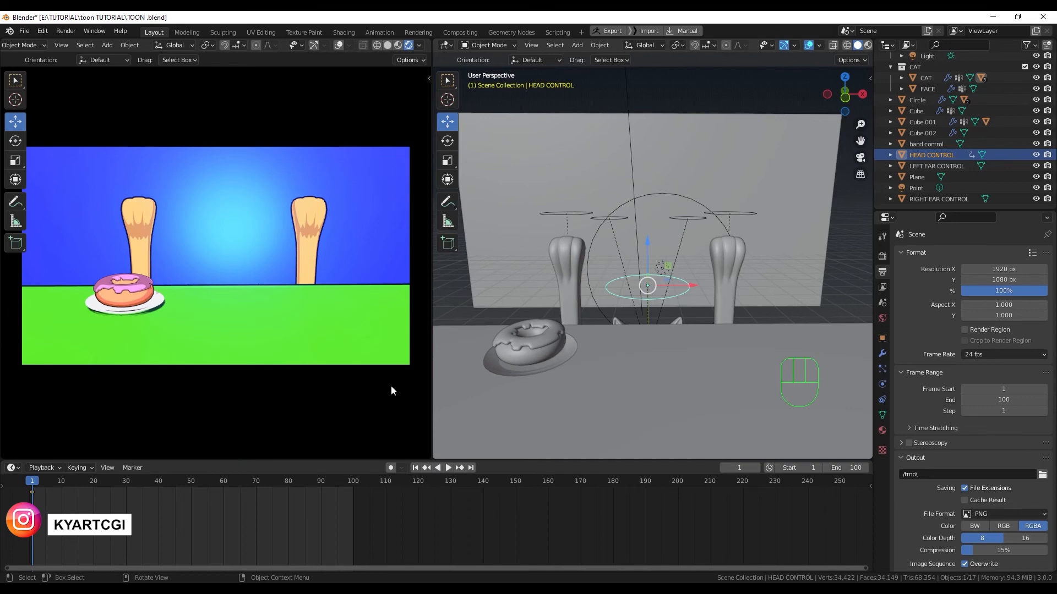
- Raise HEAD CONTROL above the table on frame 20, insert a Location & Rotation keyframe and play the move back
left_click_drag(34, 484, 93, 490)
left_click_drag(652, 256, 633, 132)
key("i")
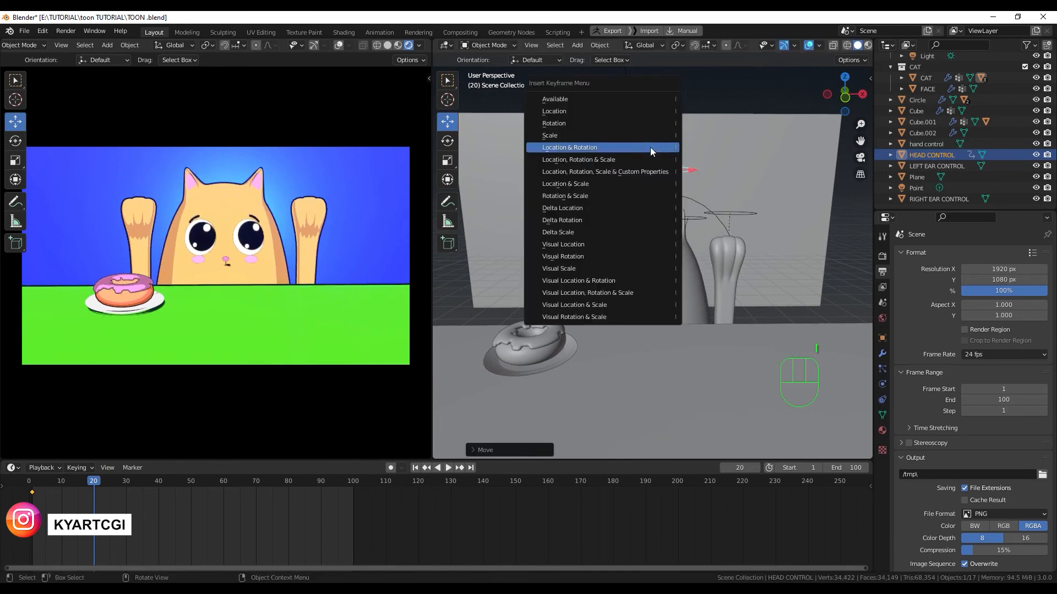
left_click(650, 147)
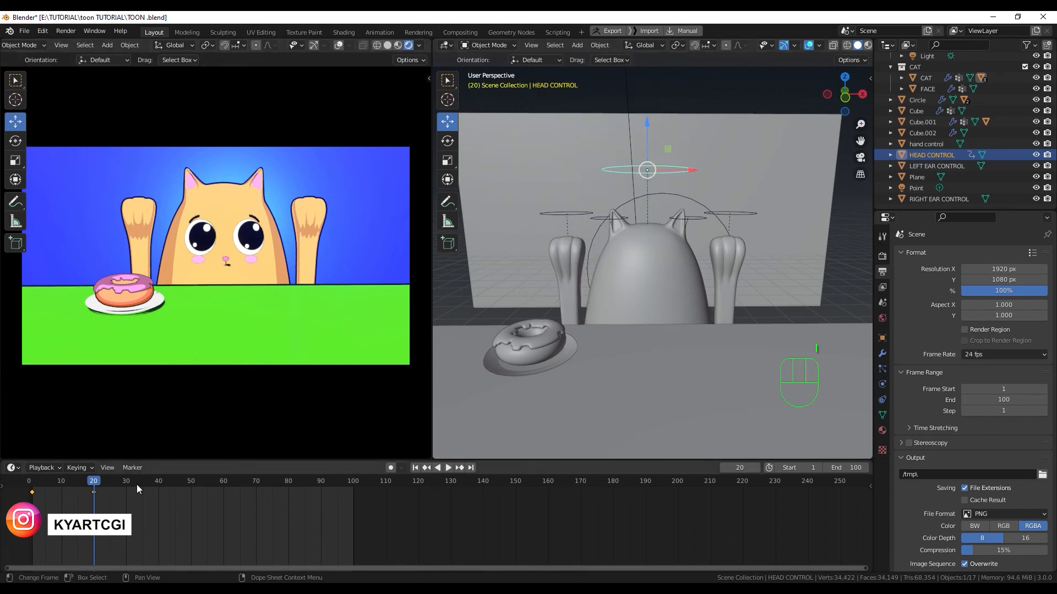
left_click_drag(100, 485, 21, 481)
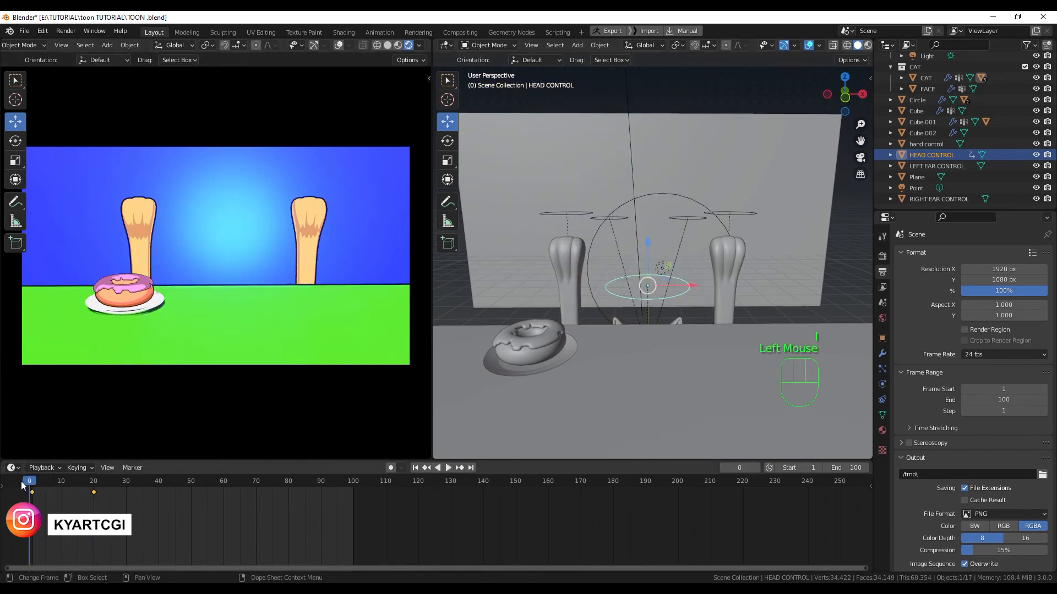
key("space")
key("space")
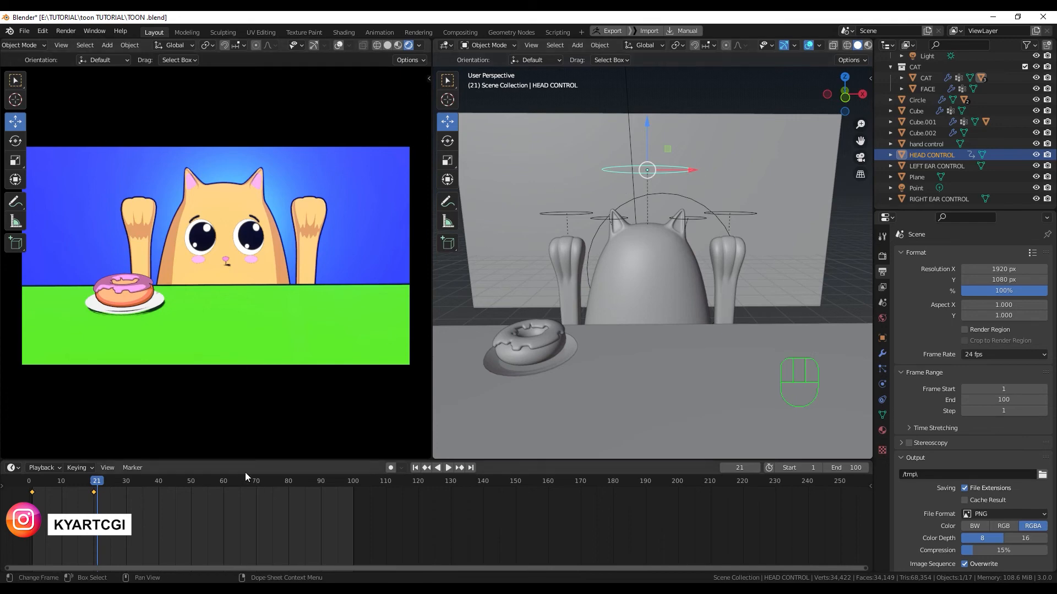
- Delete the trial keyframes of HEAD CONTROL on frames 1 and 20
mouse_move(98, 482)
left_mouse_down()
mouse_move(34, 484)
mouse_move(97, 484)
left_mouse_up()
left_click(752, 214)
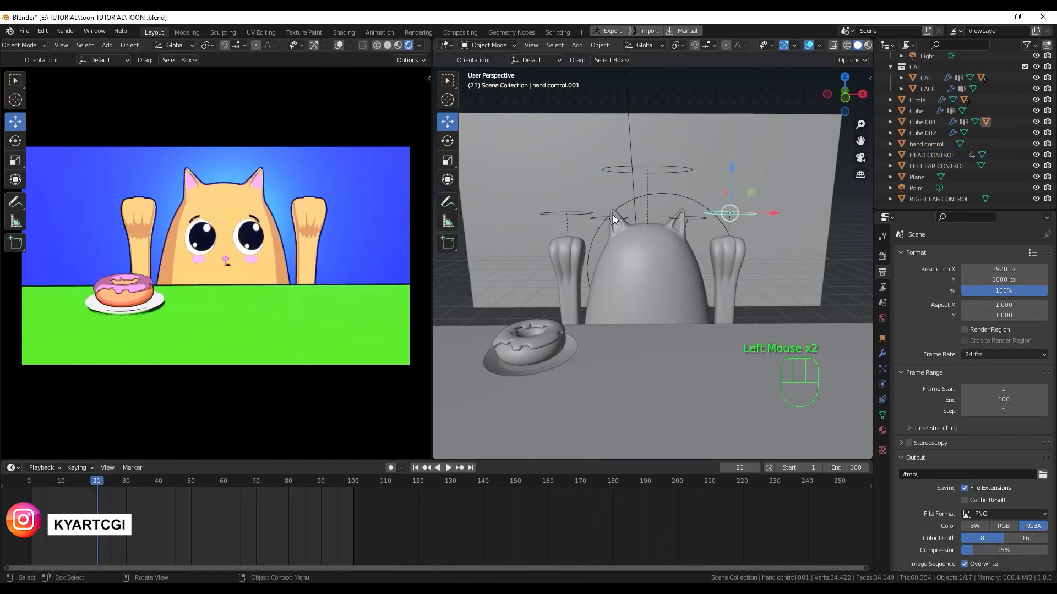
left_click(571, 213)
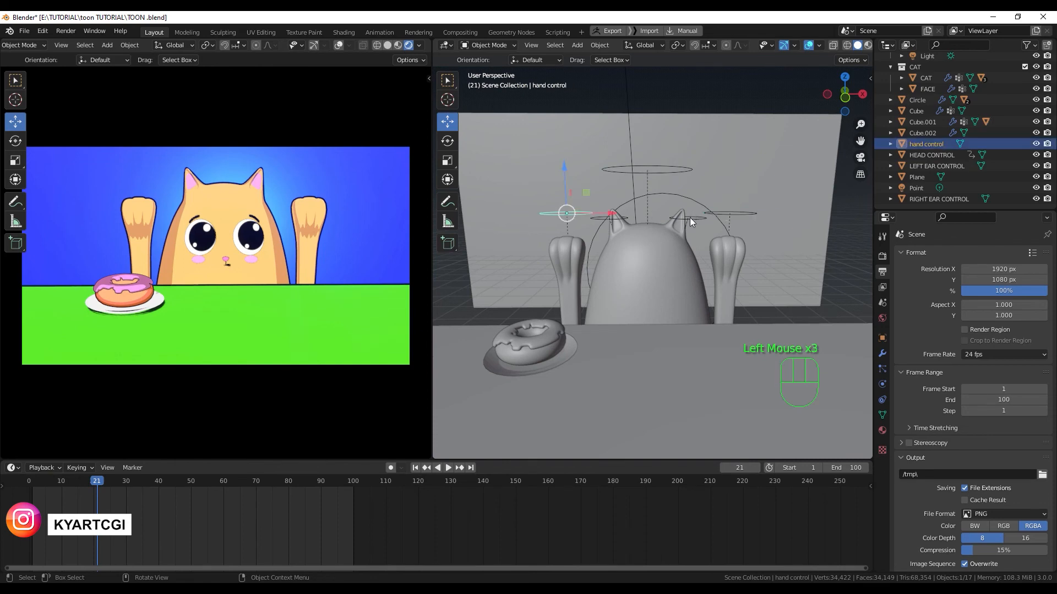
left_click(679, 166)
left_click_drag(20, 515, 107, 488)
key("Delete")
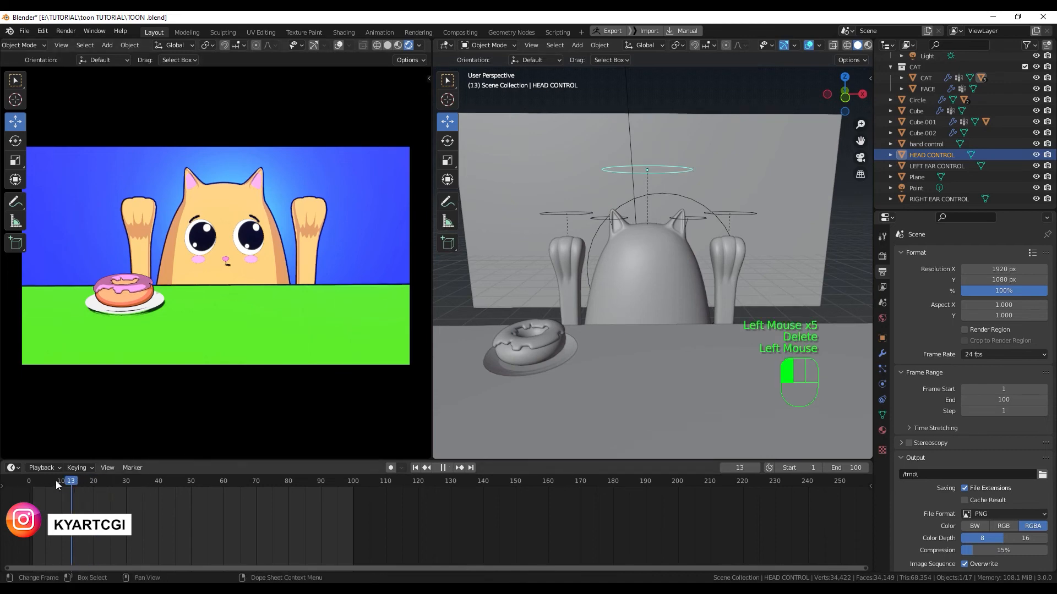
- Lower HEAD CONTROL on frame 1 so the head hides behind the table, and insert a Location & Rotation keyframe
mouse_move(55, 481)
left_mouse_down()
mouse_move(32, 485)
mouse_move(70, 480)
left_mouse_up()
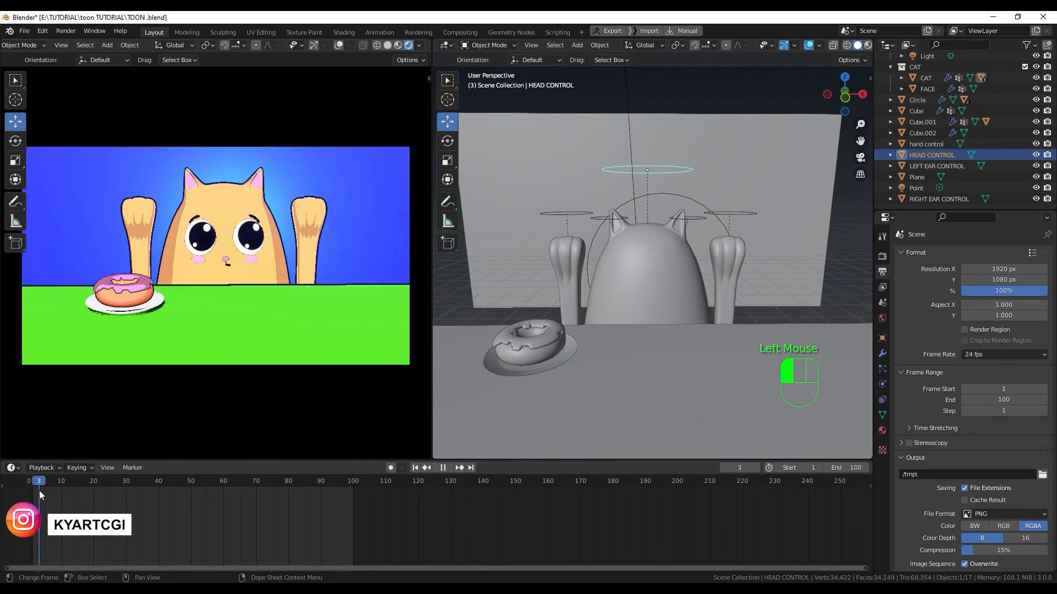
left_click_drag(38, 493, 32, 497)
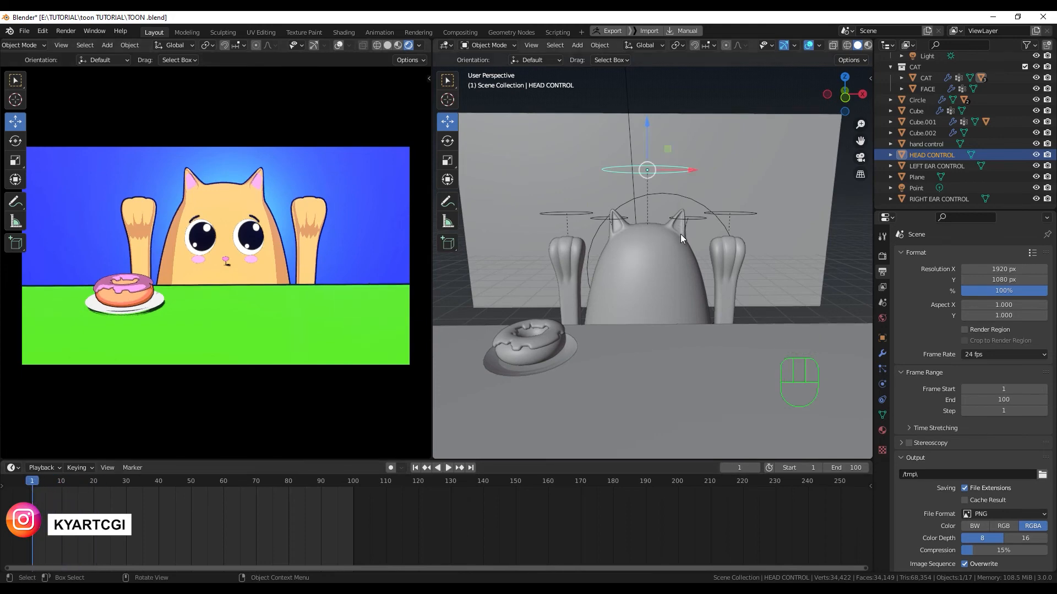
middle_click_drag(681, 237, 673, 269, "shift")
left_click_drag(644, 138, 654, 159)
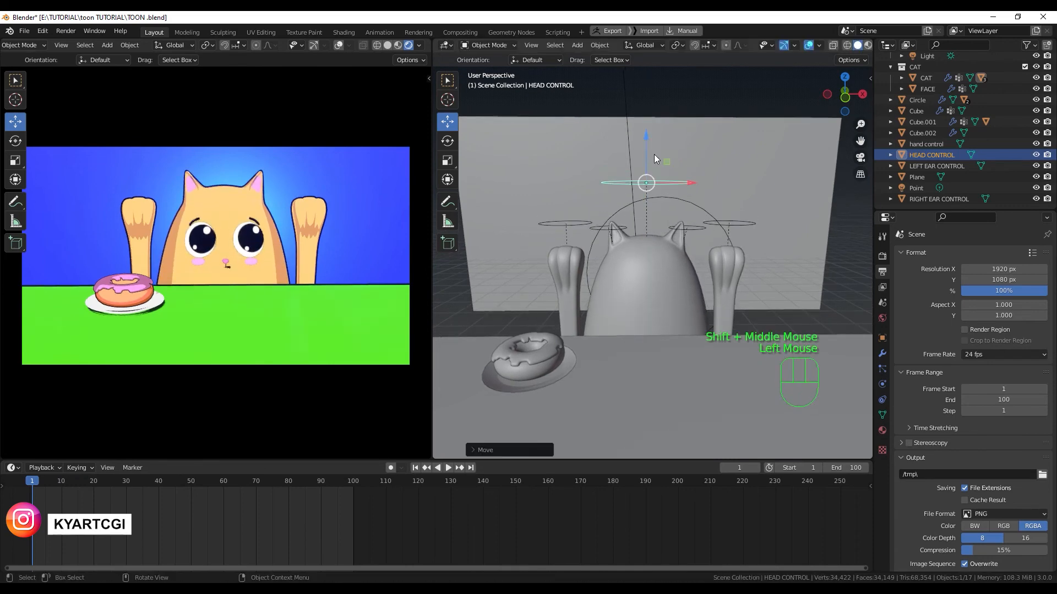
key("i")
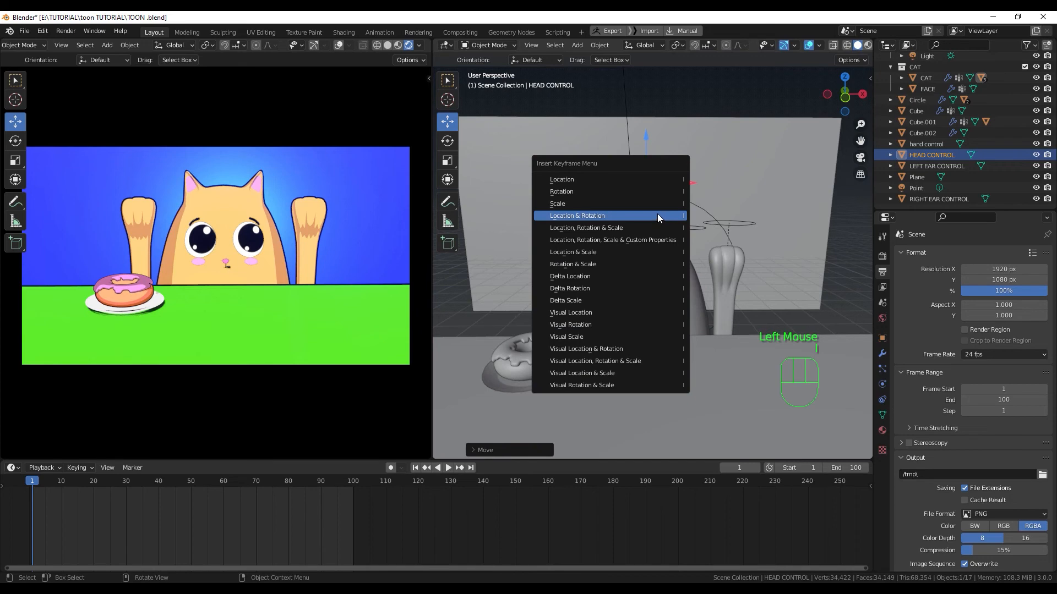
left_click(657, 215)
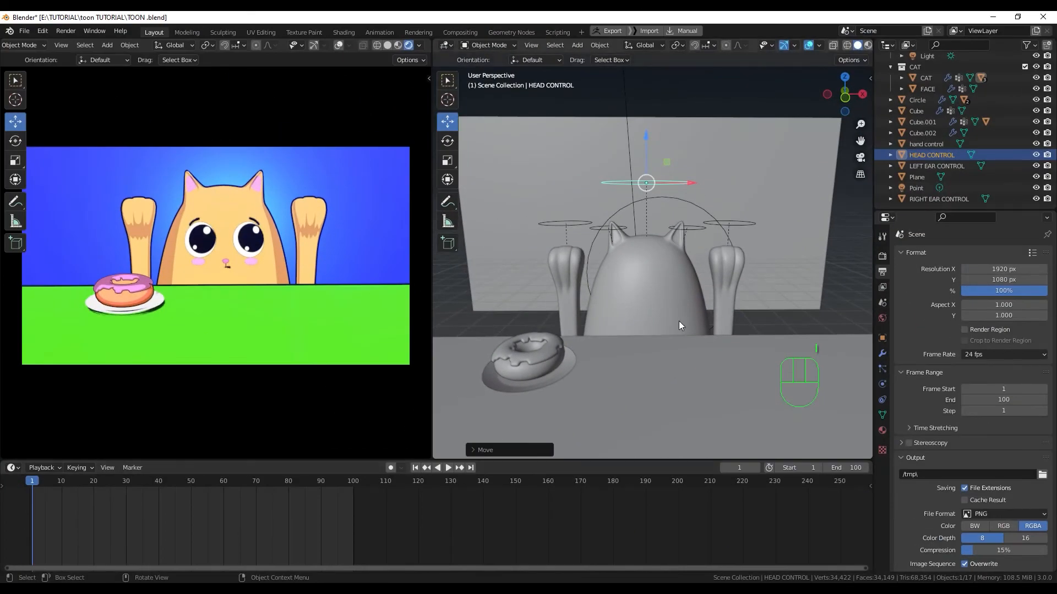
left_click_drag(646, 160, 633, 135)
key("i")
left_click(711, 431)
- Raise HEAD CONTROL above the table on frame 30 and insert a keyframe there
left_click(127, 487)
key("i")
left_click(632, 138)
left_click_drag(120, 484, 126, 487)
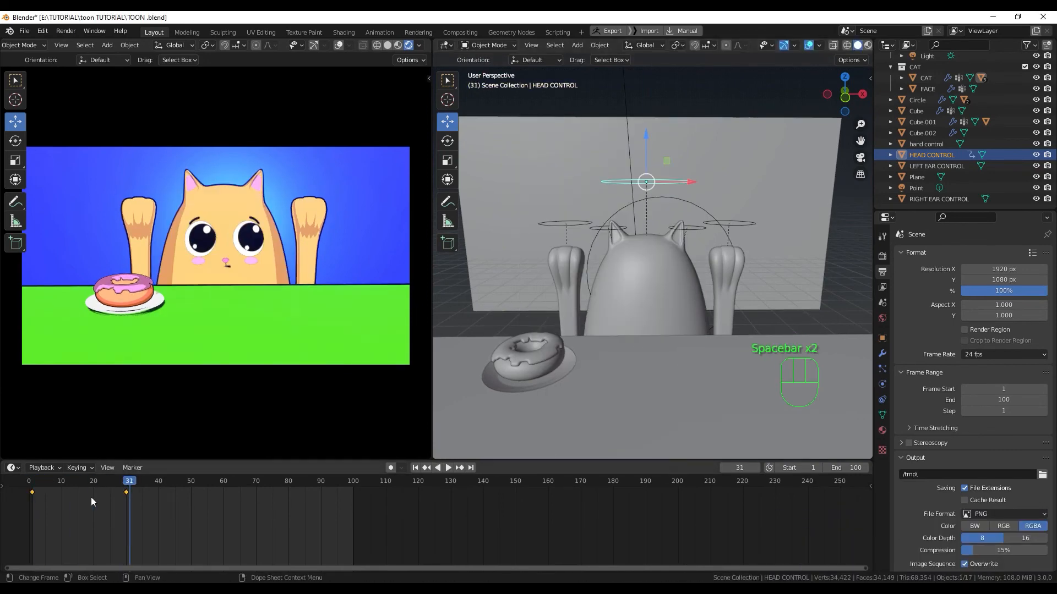
- Try to lower both arms together
left_click(566, 225)
left_click(725, 265)
left_click(567, 268, "shift")
left_click_drag(647, 251, 655, 298)
key("ctrl+z")
- Parent the hand control on the donut's side to its arm mesh
left_click(580, 225)
left_click(567, 272, "shift")
key("ctrl+p")
left_click(541, 386)
- Move the donut and its plate slightly toward the middle of the table and closer to the camera
left_click_drag(531, 342, 529, 355)
left_click_drag(568, 379, 587, 384)
middle_click_drag(624, 352, 596, 374)
left_click_drag(597, 293, 592, 299)
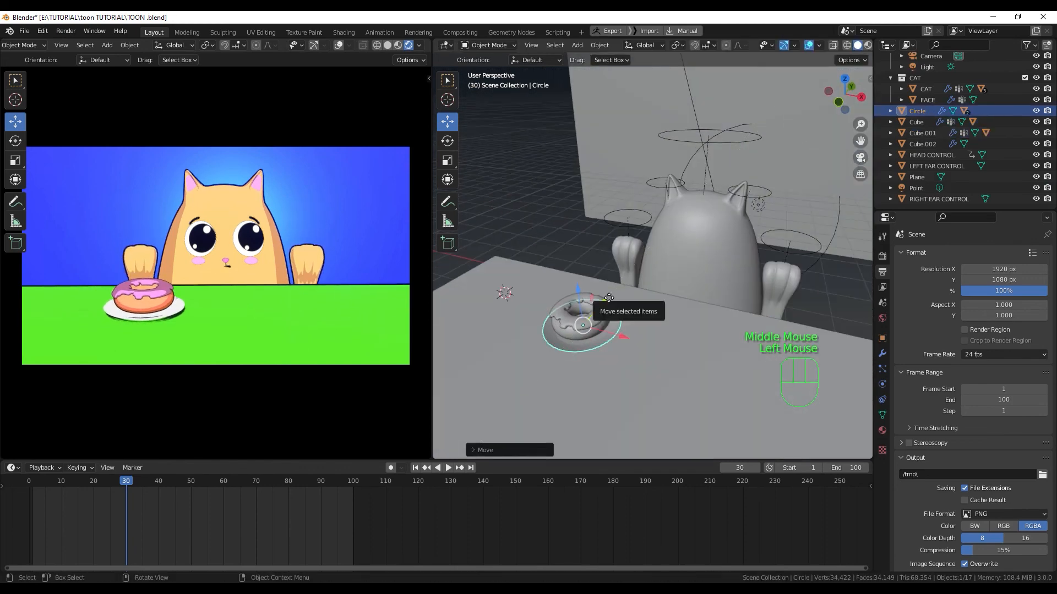
- Lower HEAD CONTROL on frame 40 and insert a keyframe
left_click(677, 142)
left_click_drag(128, 484, 156, 485)
left_click_drag(708, 104, 717, 141)
key("i")
- Lower both hand controls about 1.05 m behind the table on frame 1 and insert a keyframe
left_click(628, 226)
left_click(770, 251, "shift")
left_click_drag(159, 486, 32, 486)
left_click_drag(709, 198, 705, 243)
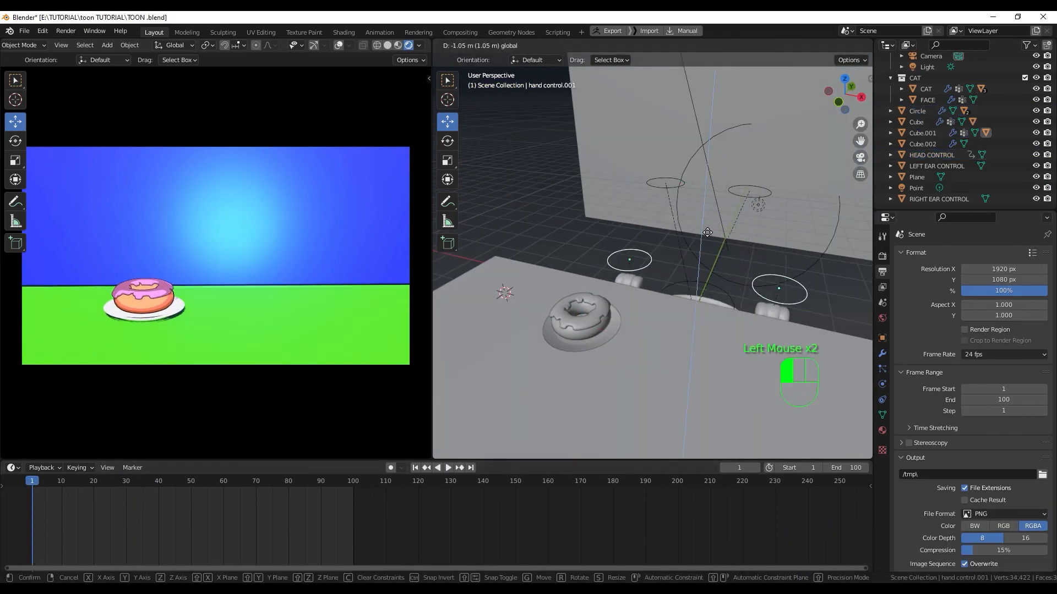
key("i")
- Raise the hand controls on frame 10, and shift both arms closer to the table's edge
left_click_drag(33, 486, 62, 485)
left_click_drag(705, 242, 707, 193)
scroll(572, 242, "down", 2)
middle_click_drag(710, 258, 573, 248)
left_click(678, 308)
left_click(651, 266, "shift")
middle_click_drag(650, 270, 622, 258)
left_click_drag(700, 261, 664, 261)
- Raise both hand controls on frame 10 and bring them forward over the tabletop
left_click_drag(66, 484, 32, 484)
left_click(607, 282)
left_click(611, 238, "shift")
left_click_drag(128, 484, 62, 485)
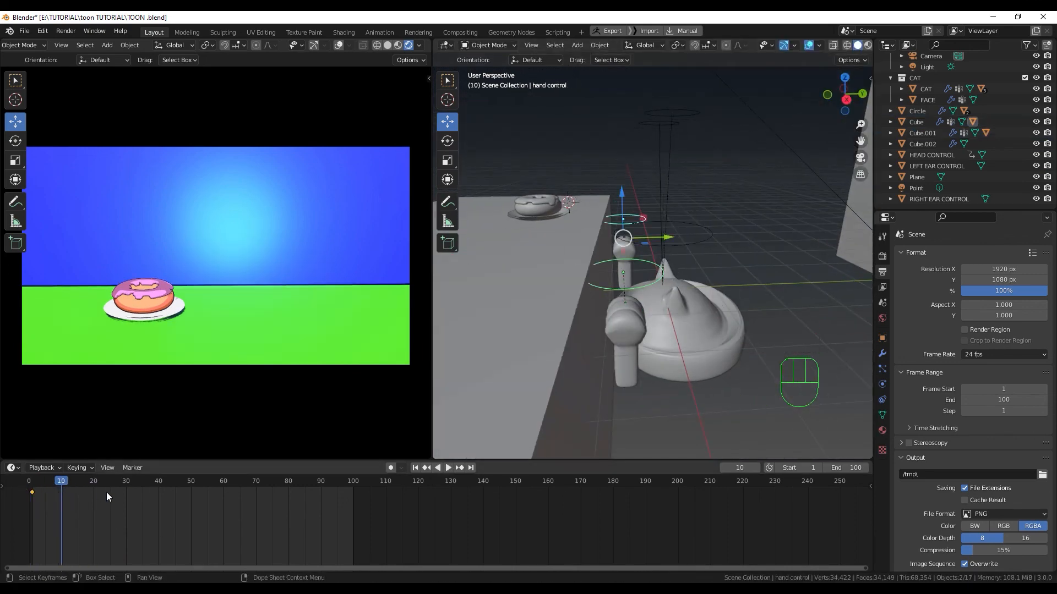
left_click_drag(623, 207, 623, 165)
key("KP_3")
key("g")
left_click(561, 234)
- Rotate and adjust both hand controls so the paws rest on the table, key frame 10 and play the animation
key("r")
left_click(591, 193)
left_click_drag(547, 145, 547, 165)
left_click_drag(593, 219, 573, 220)
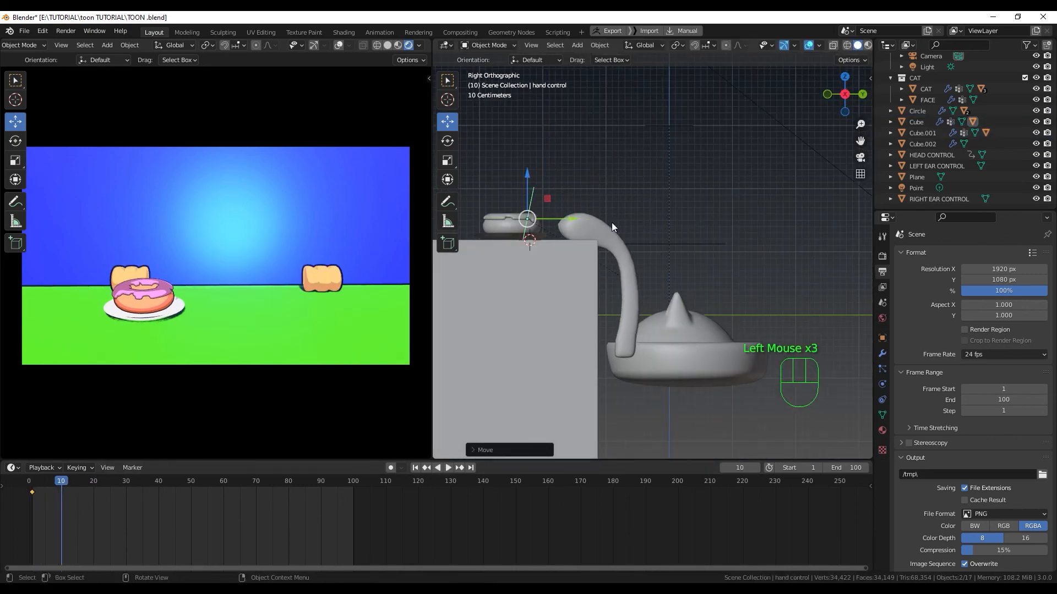
key("i")
left_click_drag(33, 487, 160, 495)
key("space")
key("space")
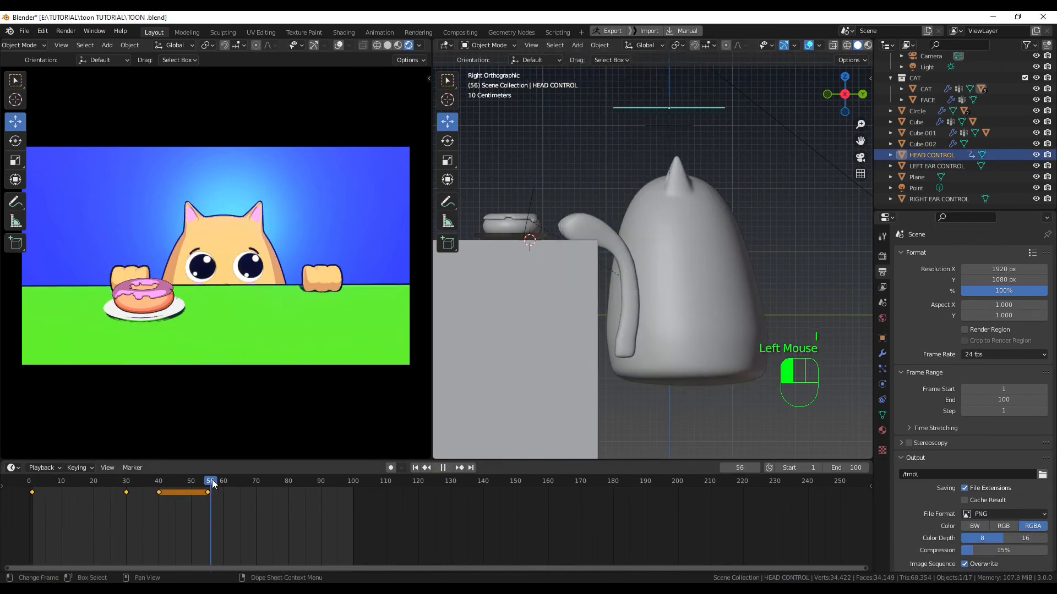
- Adjust the height and position of HEAD CONTROL on frame 70
left_click_drag(226, 485, 256, 486)
middle_click_drag(669, 110, 669, 165, "shift")
left_click_drag(669, 106, 669, 118)
middle_click_drag(611, 160, 681, 193)
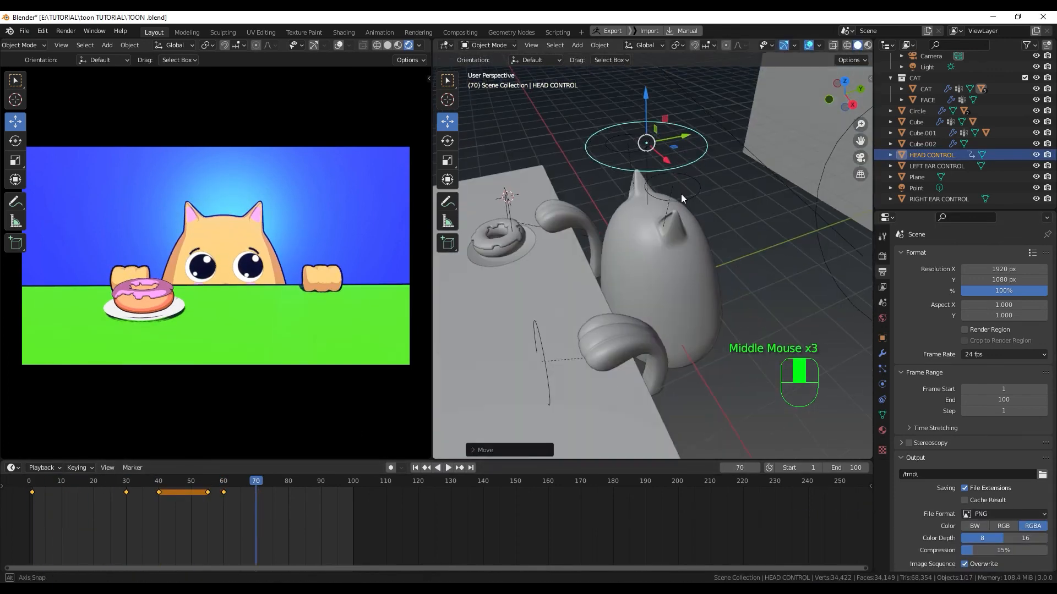
left_click_drag(726, 165, 680, 157)
- Tilt the cat's head sideways with HEAD CONTROL, fine-tune its position and insert a keyframe on frame 70
left_click(448, 141)
left_click_drag(674, 137, 672, 163)
middle_click_drag(673, 163, 698, 181)
middle_click_drag(698, 182, 695, 191, "shift")
key("g")
left_click(710, 170)
key("r")
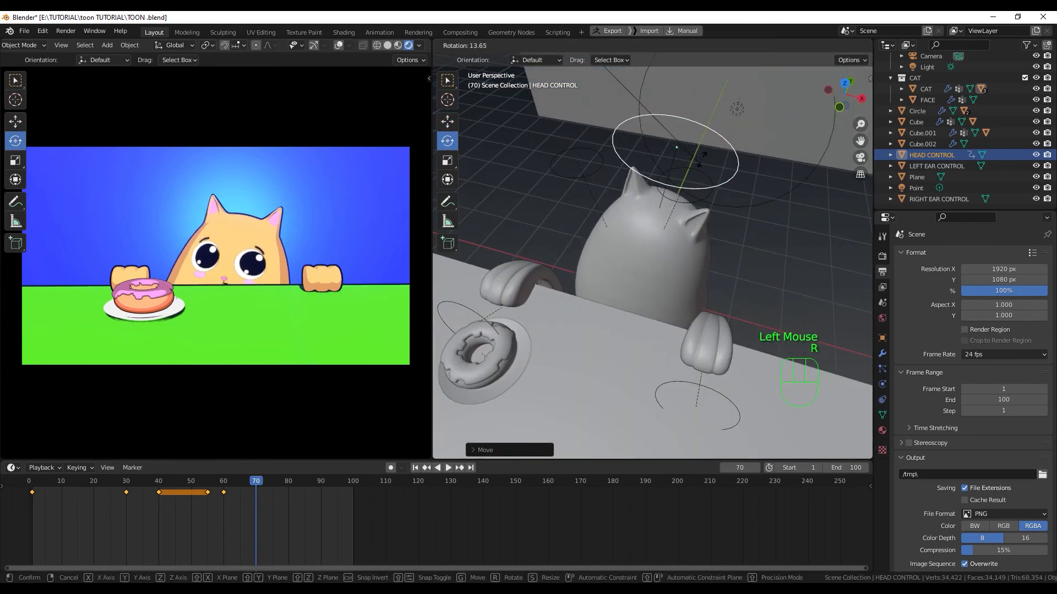
left_click_drag(688, 159, 689, 152)
key("g")
left_click(688, 159)
key("i")
- Retime the head keyframes by shifting the tilt pose and duplicating the upright pose to about frame 75
left_click_drag(254, 487, 288, 492)
key("ctrl+z")
left_click(198, 483)
key("space")
left_click_drag(224, 492, 301, 492)
key("shift+d")
left_click(270, 492)
left_click_drag(306, 485, 267, 497)
- Select the hand control on the donut's side and insert a keyframe on frame 75
left_click(490, 325)
middle_click_drag(491, 330, 540, 362)
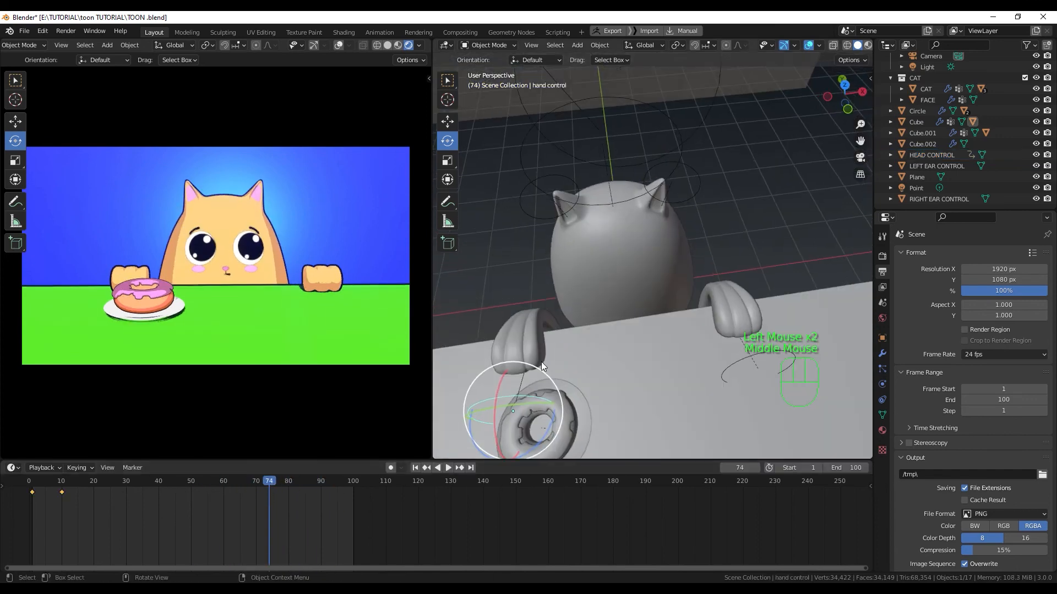
left_click_drag(267, 484, 272, 486)
key("i")
- Extend the donut-side paw forward on frame 85 to the outer side of the donut
key("KP_7")
middle_click_drag(550, 380, 599, 309, "shift")
left_click_drag(272, 484, 304, 491)
key("g")
left_click(573, 363)
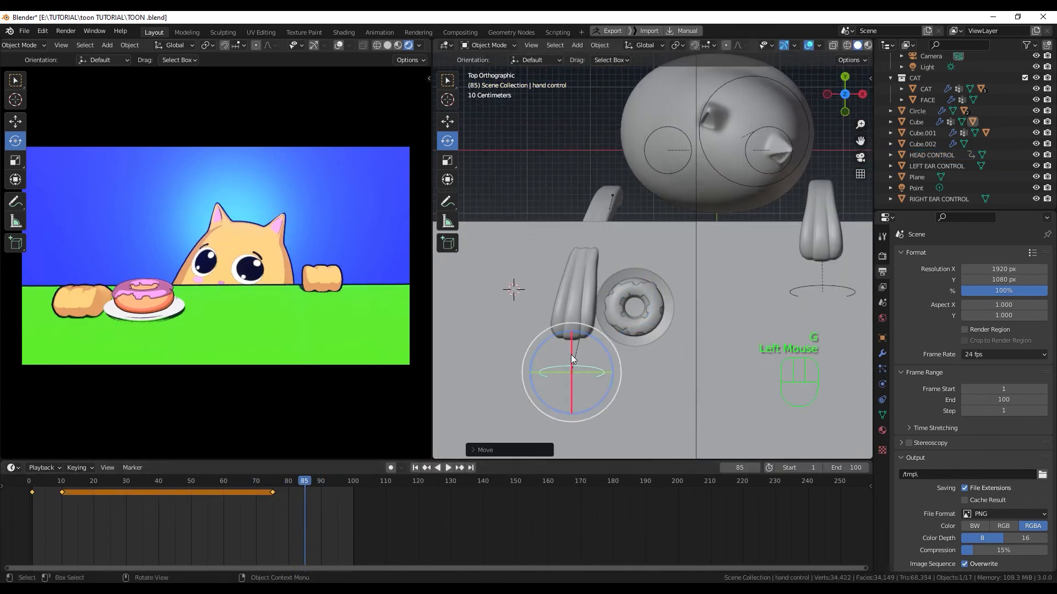
- Rotate the donut-side hand control and lower the paw onto the table beside the plate
middle_click_drag(573, 360, 523, 319)
left_click_drag(473, 294, 497, 313)
key("KP_1")
key("g")
left_click(554, 362)
left_click_drag(604, 204, 535, 212)
middle_click_drag(583, 247, 613, 286)
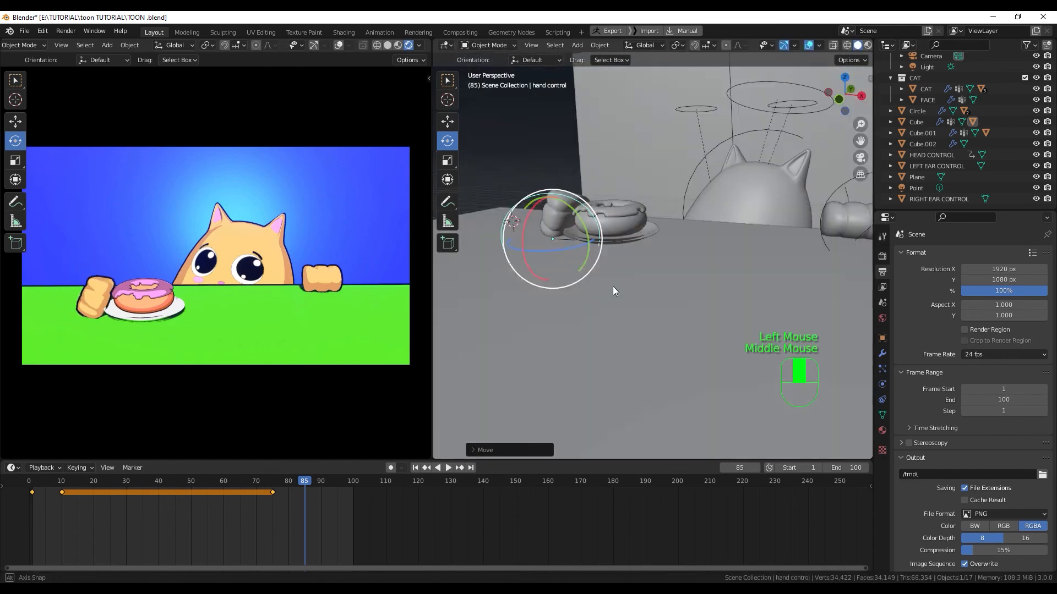
- Refine the hand control's position around the donut, undoing the unwanted moves
left_click(580, 220)
middle_click_drag(781, 237, 717, 227)
left_click(447, 122)
left_click_drag(704, 196, 705, 163)
left_click(537, 179)
key("ctrl+z")
key("ctrl+z")
left_click(535, 180)
left_click_drag(575, 205, 543, 184)
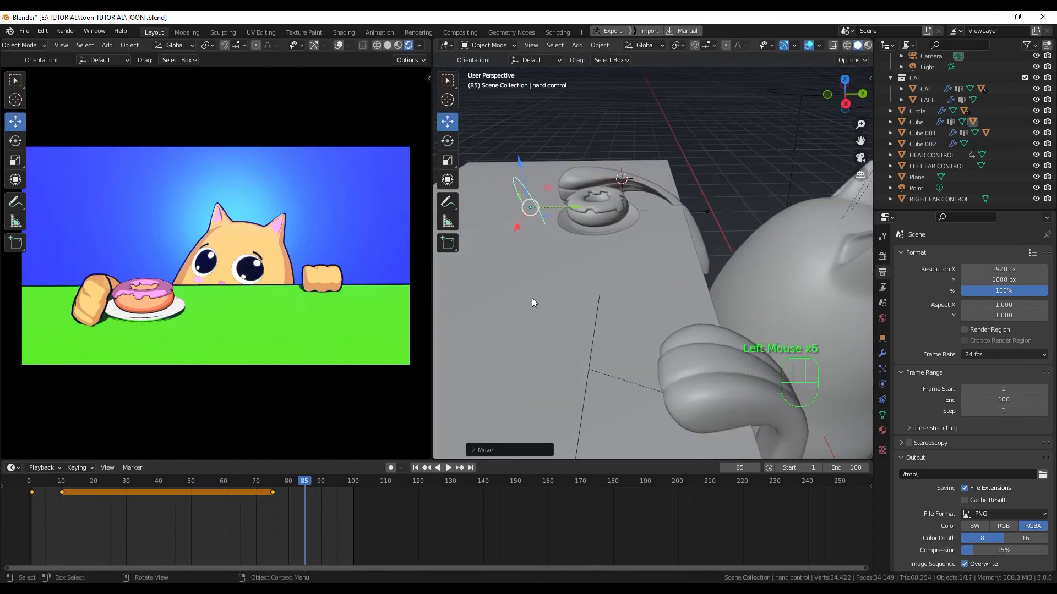
- Turn the paw toward the donut, adjust its position from the front and insert a keyframe on frame 85
middle_click_drag(532, 302, 589, 350)
key("shift+space")
key("r")
left_click_drag(588, 350, 585, 364)
key("KP_1")
key("g")
left_click(586, 265)
key("i")
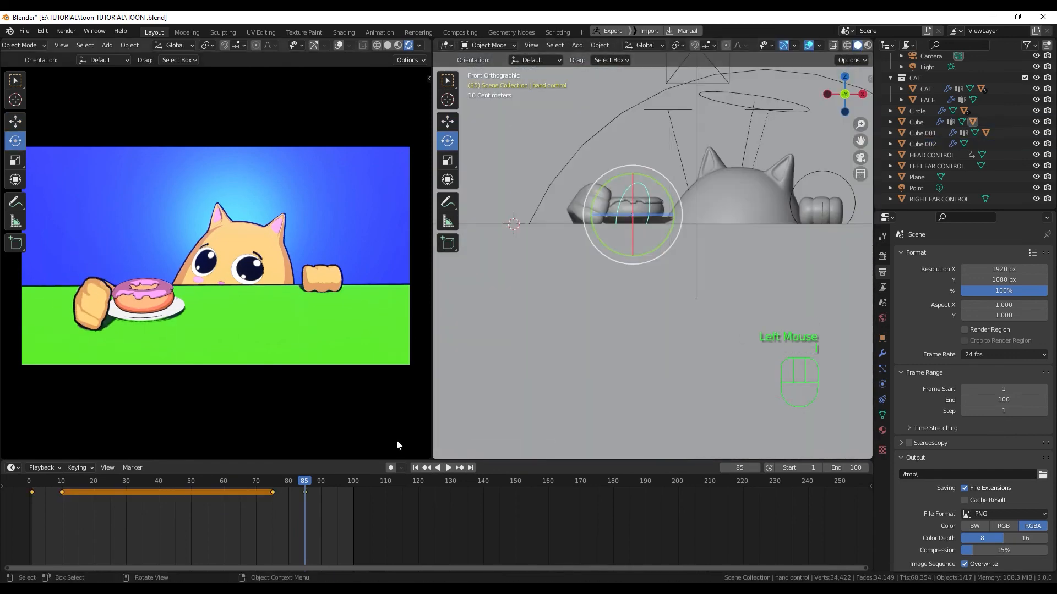
- Check the paw's poses on frames 75 and 10, and duplicate the hand control's frame 10 keyframe to frame 75
left_click_drag(300, 484, 273, 486)
middle_click_drag(674, 247, 597, 297)
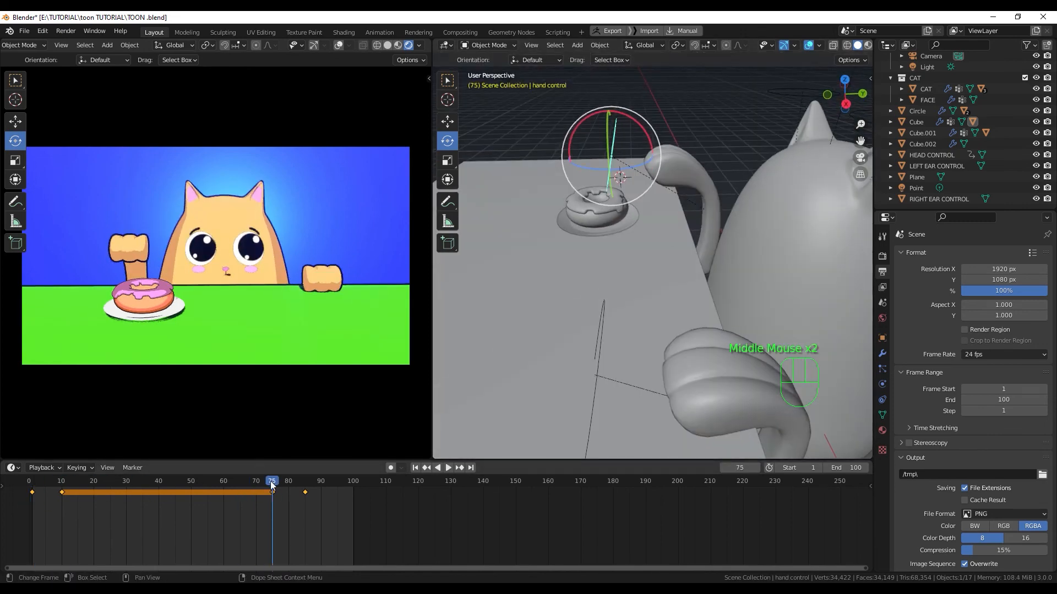
left_click_drag(271, 483, 61, 484)
key("KP_3")
left_click(447, 122)
left_click(271, 484)
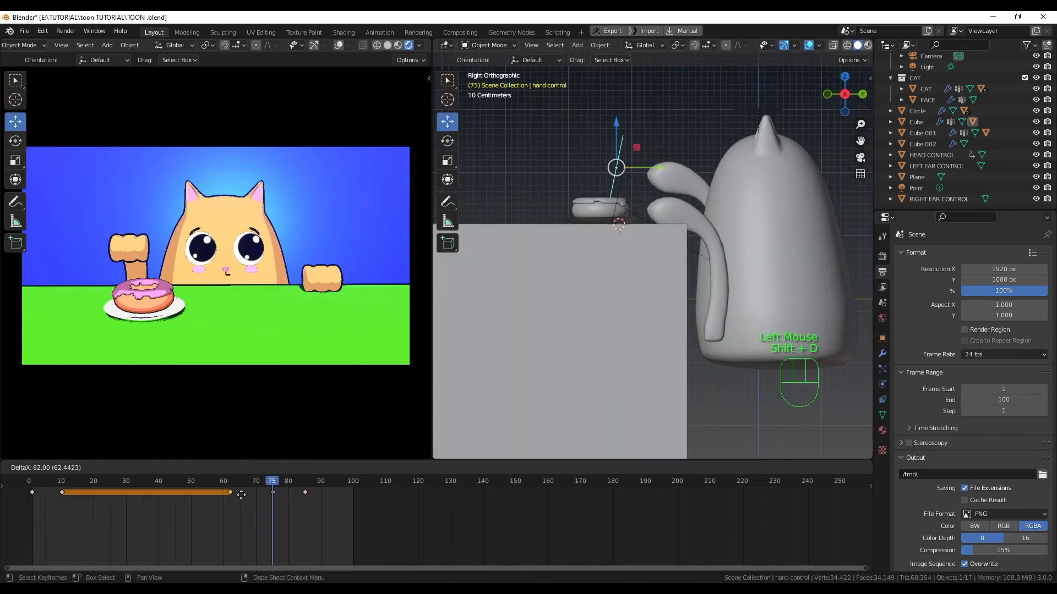
- Move the hand control outward on frame 80 so the paw clears the donut, and insert a keyframe
left_click_drag(269, 484, 294, 493)
middle_click_drag(578, 243, 683, 281)
middle_click_drag(330, 231, 275, 253)
middle_click_drag(248, 283, 245, 306, "shift")
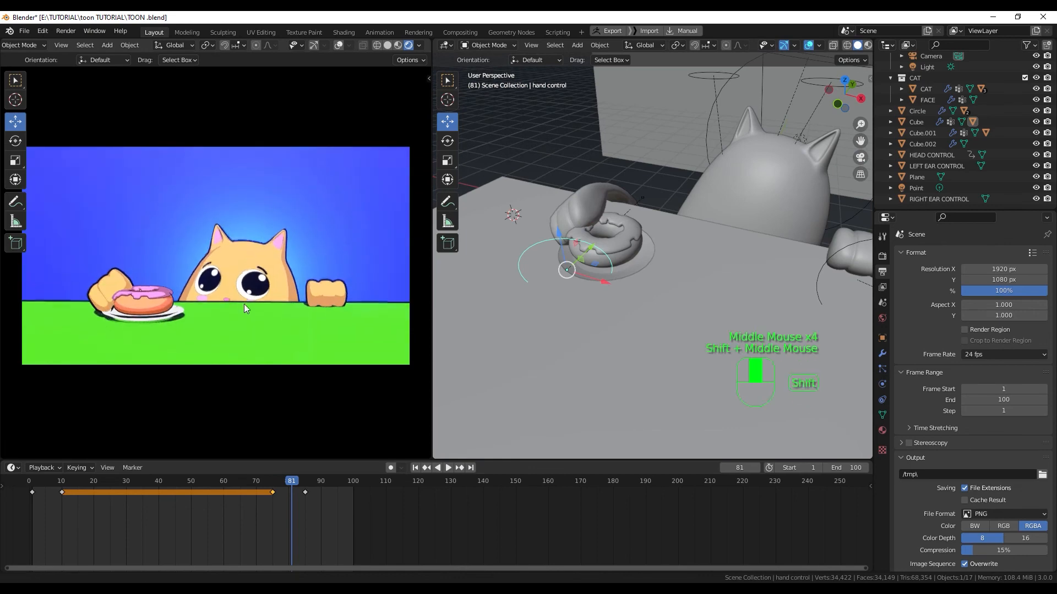
middle_click_drag(622, 264, 594, 259)
left_click(294, 484)
left_click_drag(293, 483, 289, 484)
left_click_drag(598, 284, 567, 287)
key("i")
- Pull the donut-side hand control back toward the cat on frame 95, insert a keyframe and play the animation
left_click_drag(290, 484, 311, 489)
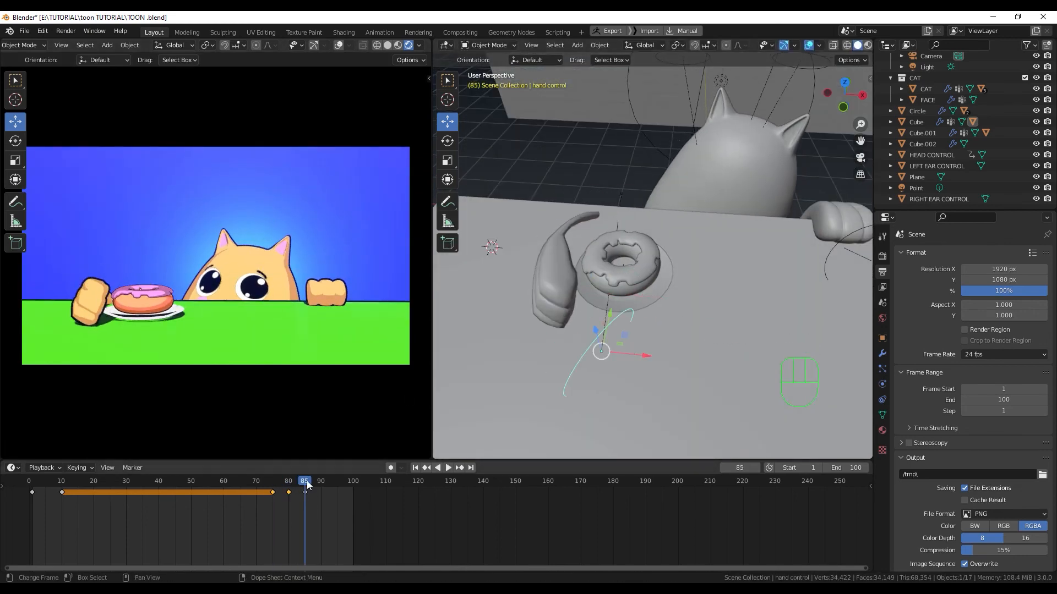
key("KP_7")
key("r")
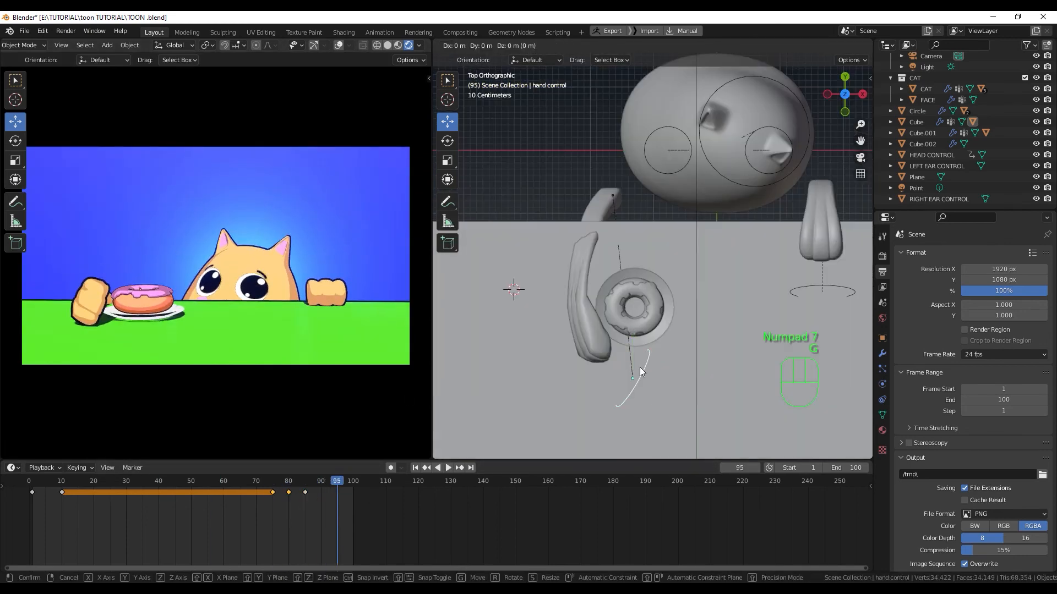
left_click(707, 380)
mouse_move(337, 484)
left_mouse_down()
mouse_move(306, 487)
mouse_move(337, 488)
left_mouse_up()
left_click_drag(633, 339, 633, 234)
key("i")
key("space")
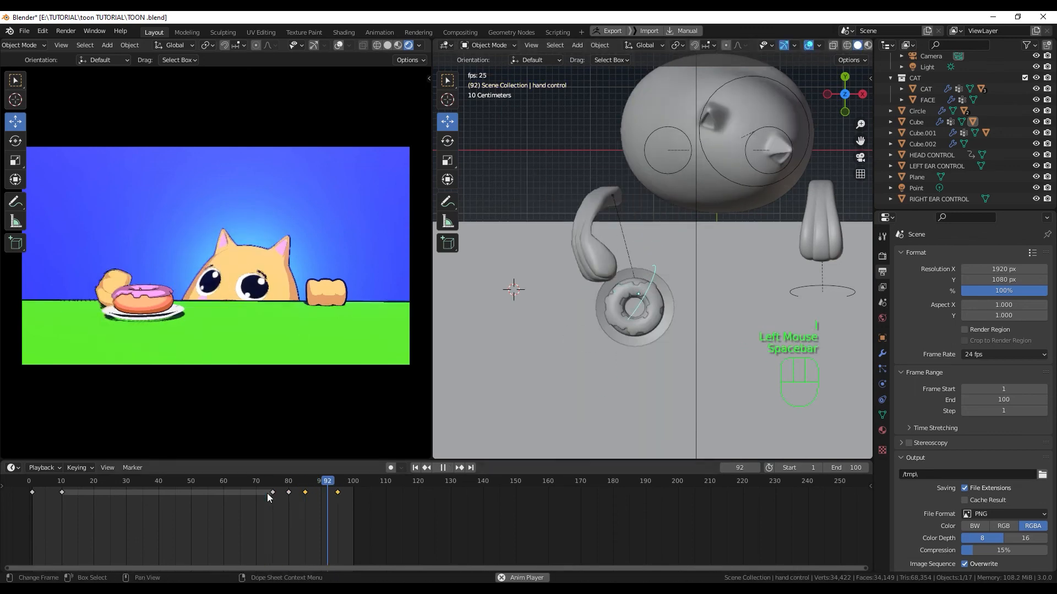
- Insert a keyframe for the donut plate on frame 90, pull it about 1.4 m toward the cat on frame 95 and insert another
key("space")
left_click_drag(312, 487, 339, 487)
key("shift+d")
key("space")
left_click(634, 340)
key("i")
left_click(660, 291)
left_click_drag(634, 274, 623, 187)
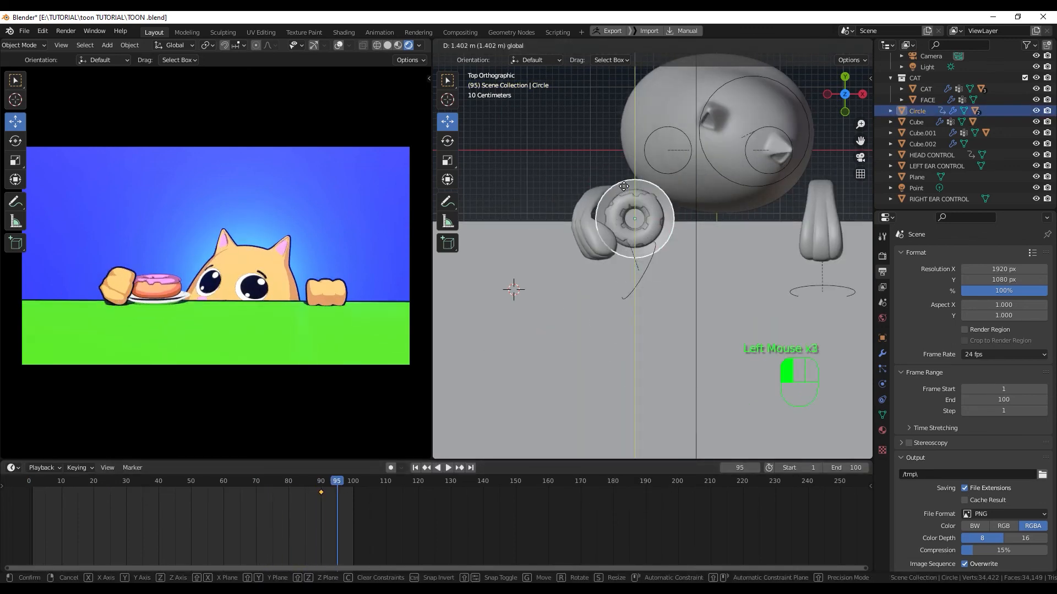
key("i")
left_click(627, 193)
- Play the animation to check the donut being pulled, and set the scene's end frame to 150
mouse_move(338, 486)
left_mouse_down()
mouse_move(320, 489)
mouse_move(338, 497)
left_mouse_up()
key("space")
key("space")
left_click(848, 468)
type("150")
key("Return")
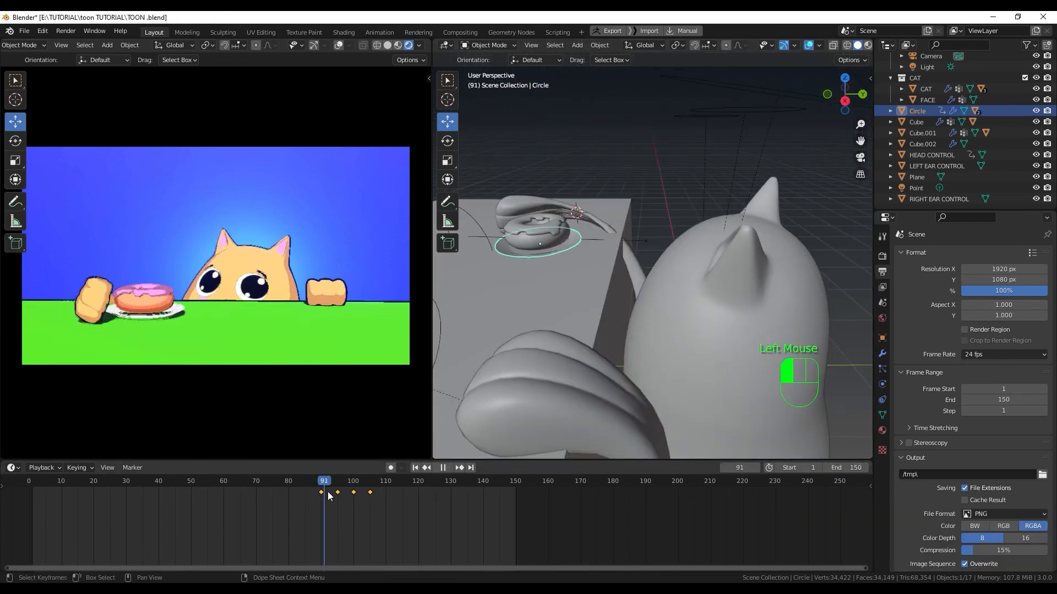
- Hold the head control with a keyframe on frame 103, and lower it behind the table with a keyframe on frame 110
left_click_drag(326, 492, 370, 491)
middle_click_drag(676, 325, 701, 330)
left_click(732, 152)
left_click_drag(795, 144, 795, 102)
middle_click_drag(759, 232, 735, 225)
left_click_drag(372, 484, 363, 483)
key("i")
left_click_drag(364, 484, 368, 483)
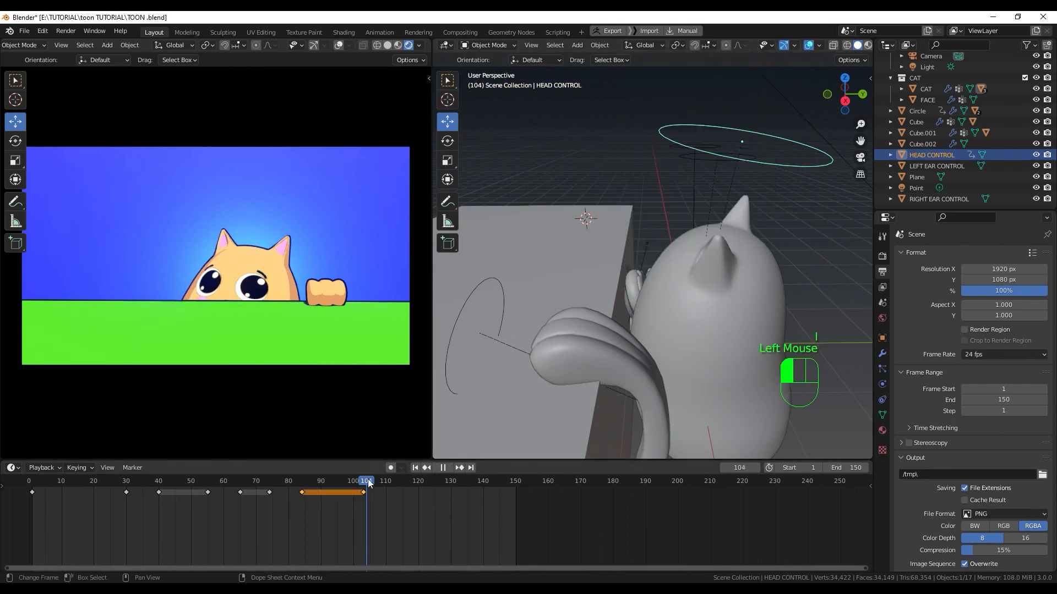
left_click_drag(387, 484, 418, 486)
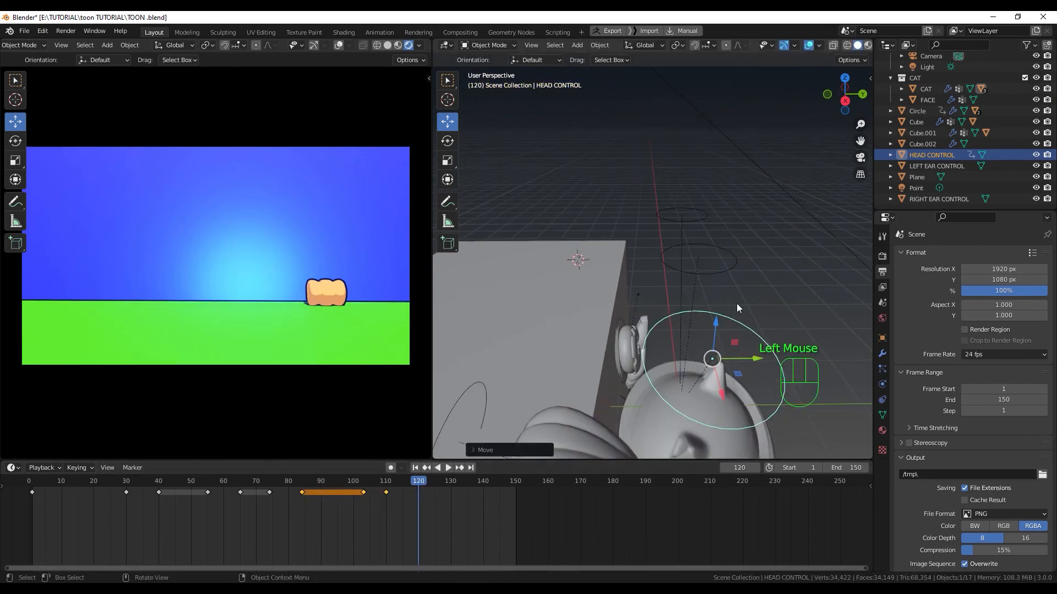
- Play back the animation, view the table from the front and above, and scrub back to frame 0
key("space")
key("space")
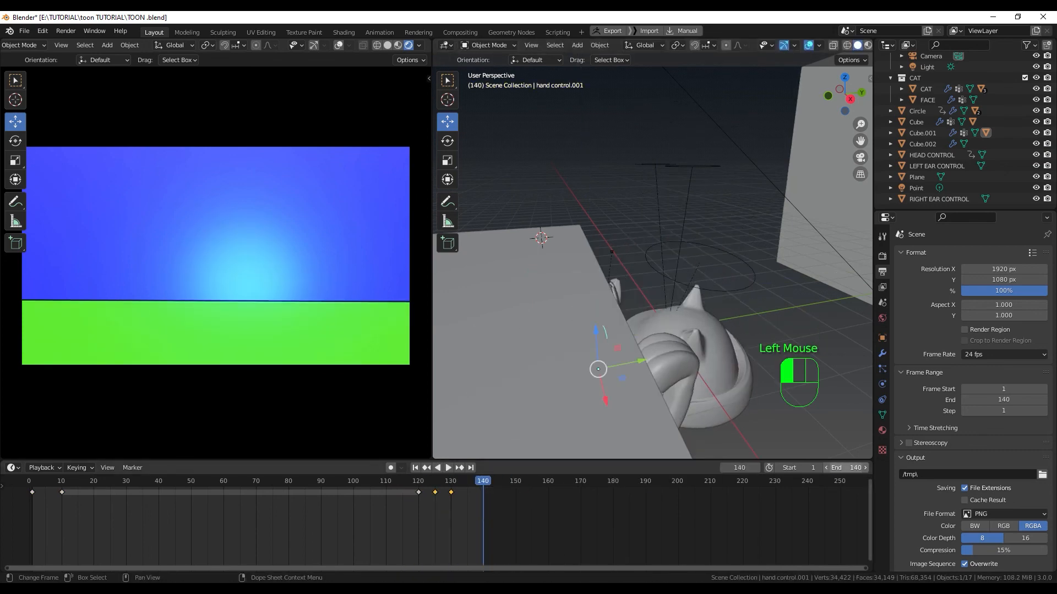
key("space")
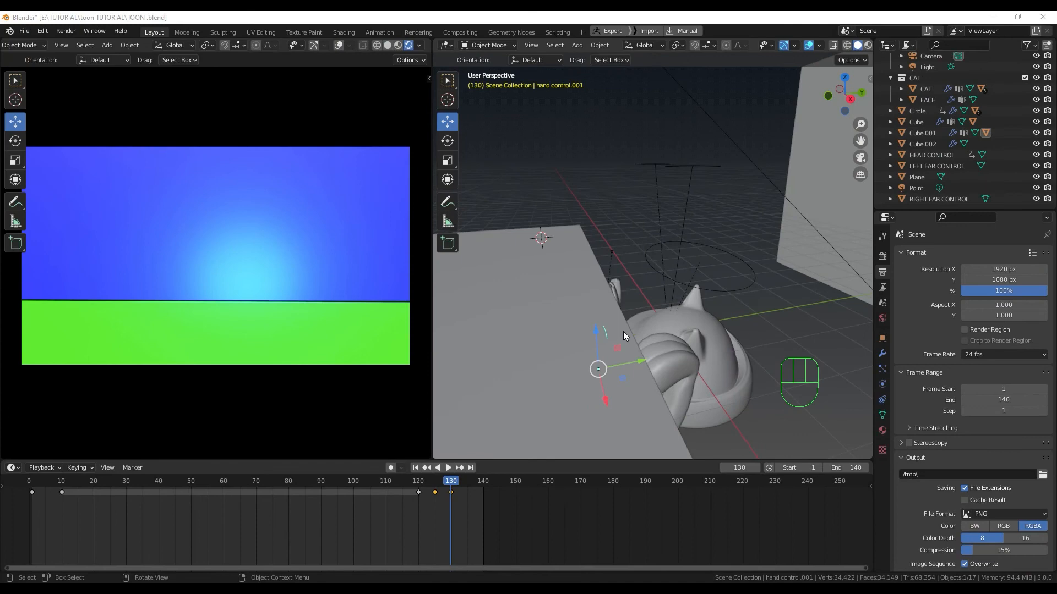
scroll(627, 316, "down", 2)
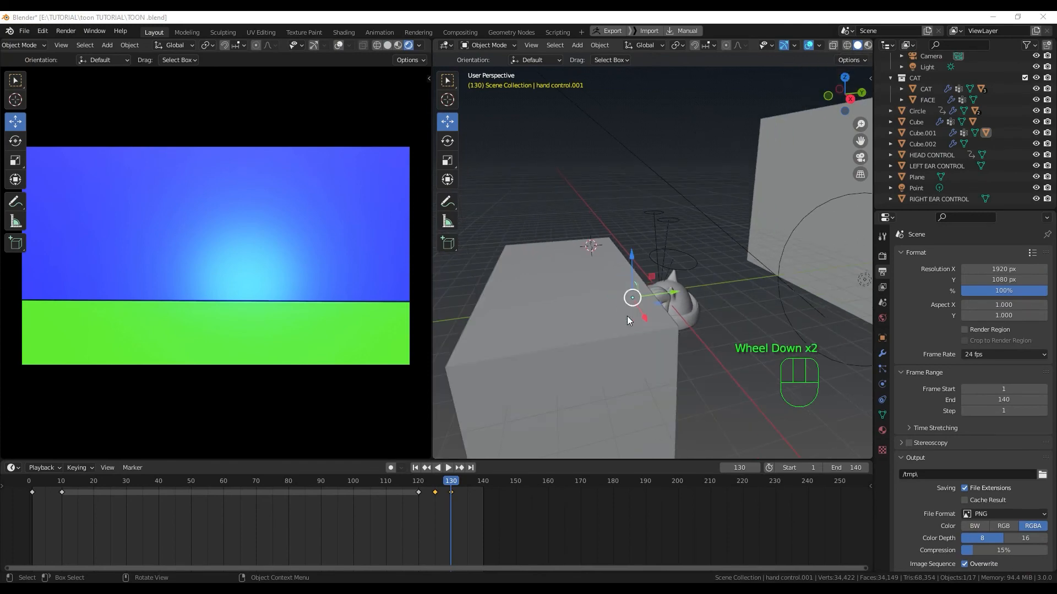
middle_click_drag(583, 340, 642, 377)
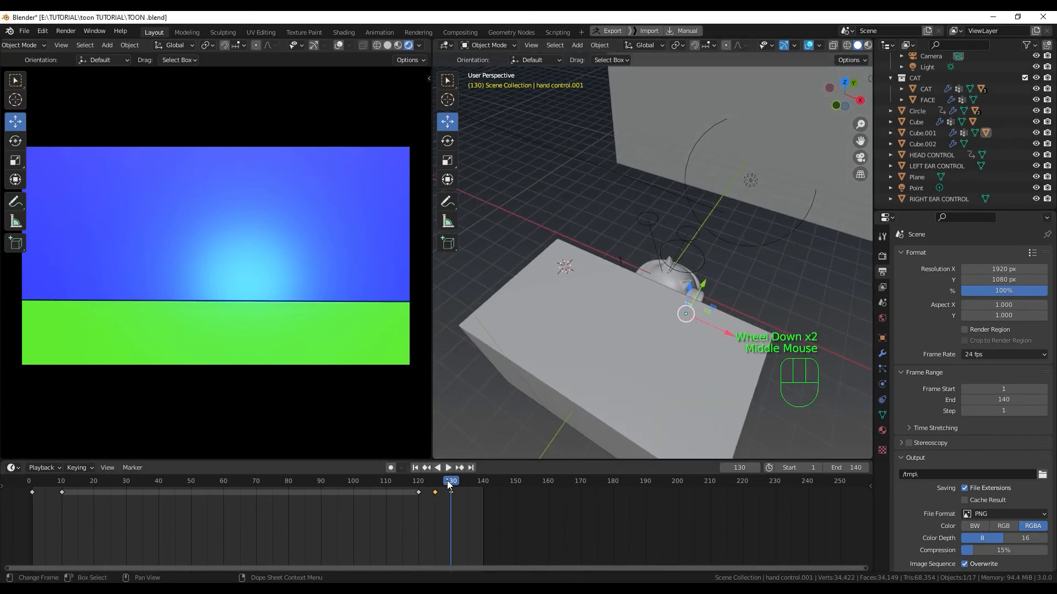
left_click_drag(449, 484, 28, 501)
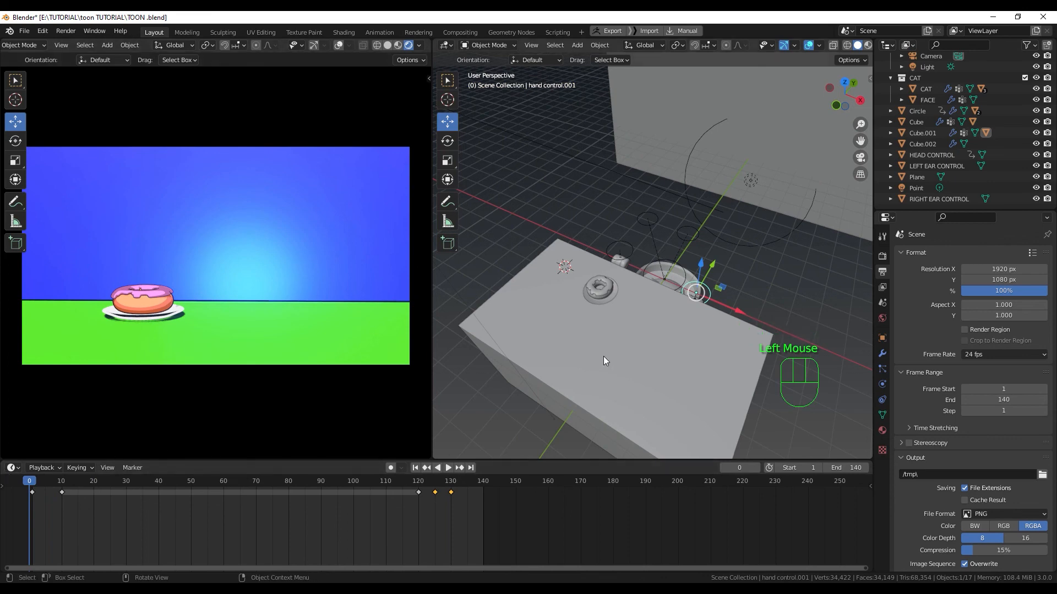
- Split the 3D viewport horizontally, select the cat's FACE object on frame 27 and make the lower area a Shader Editor
right_click(432, 458)
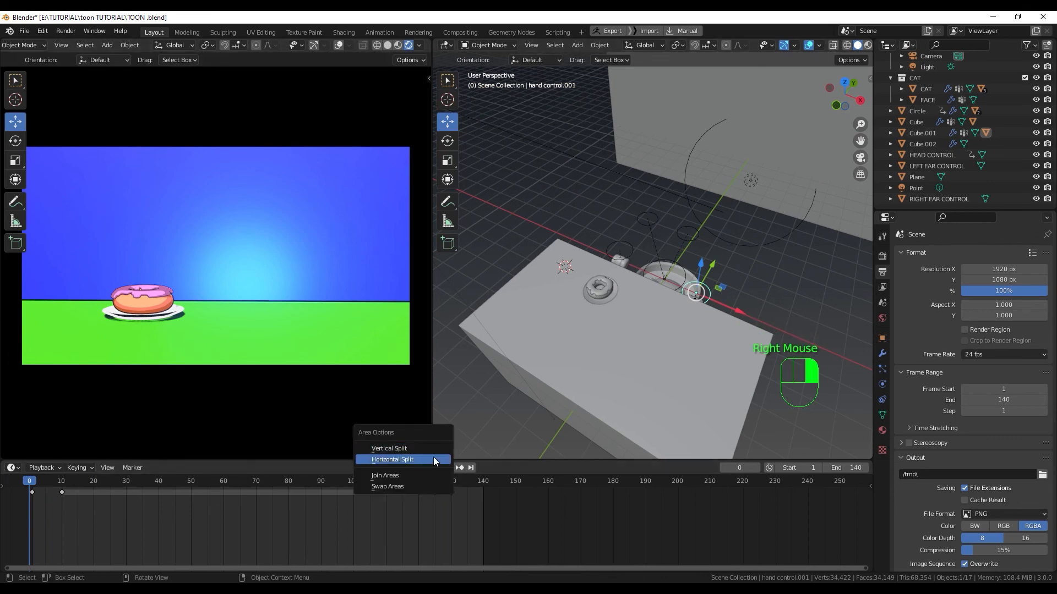
left_click(433, 459)
left_click(448, 276)
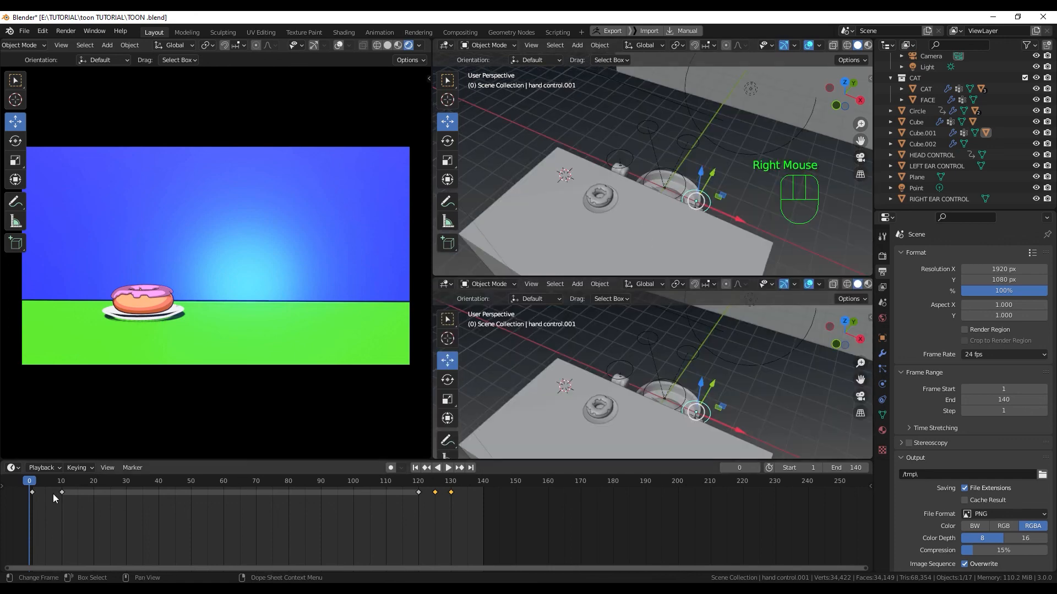
left_click_drag(32, 483, 116, 493)
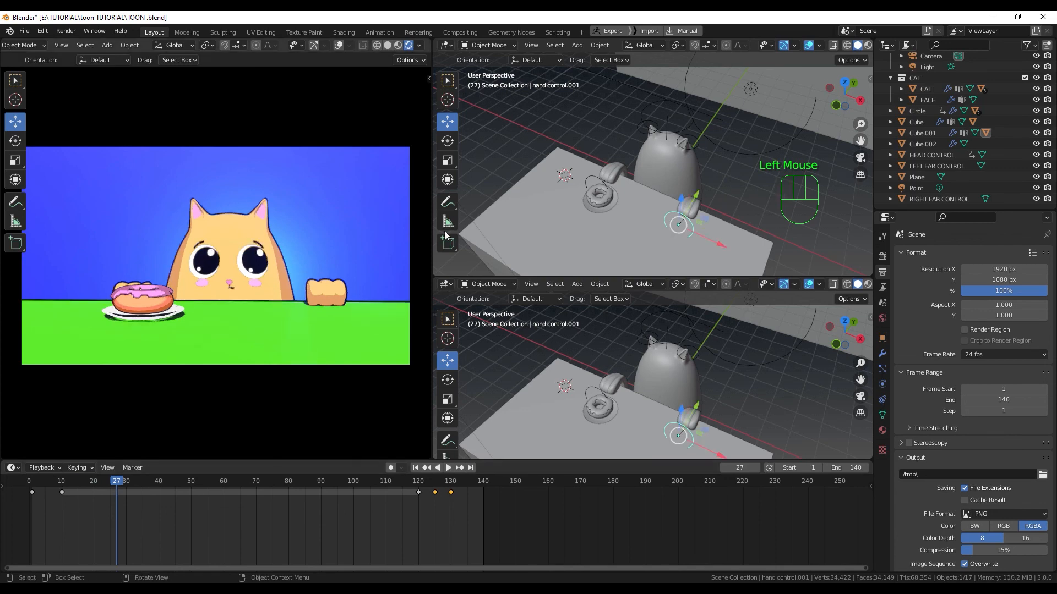
left_click(658, 166)
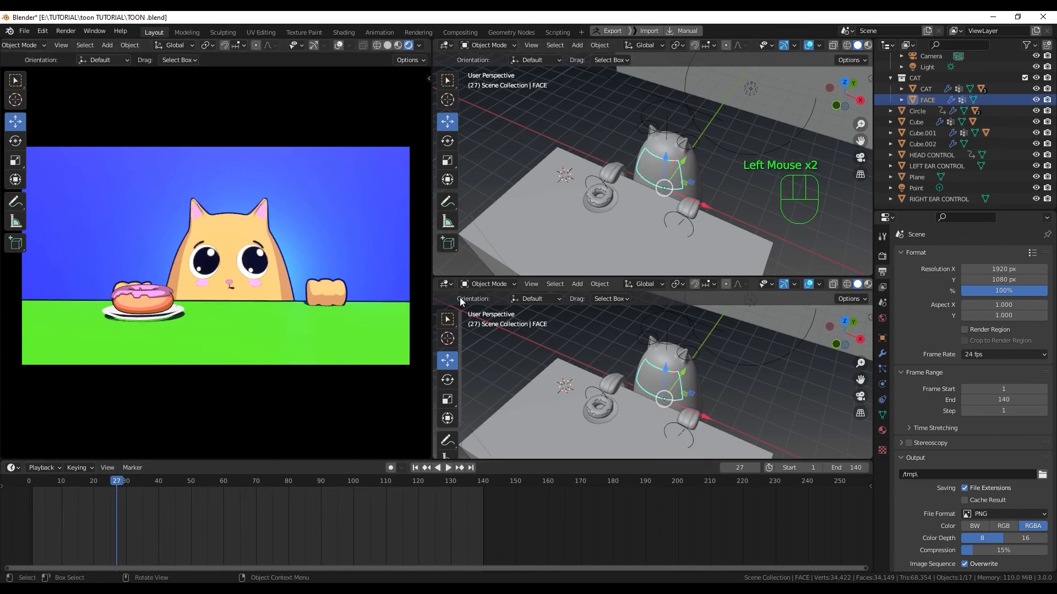
left_click(446, 284)
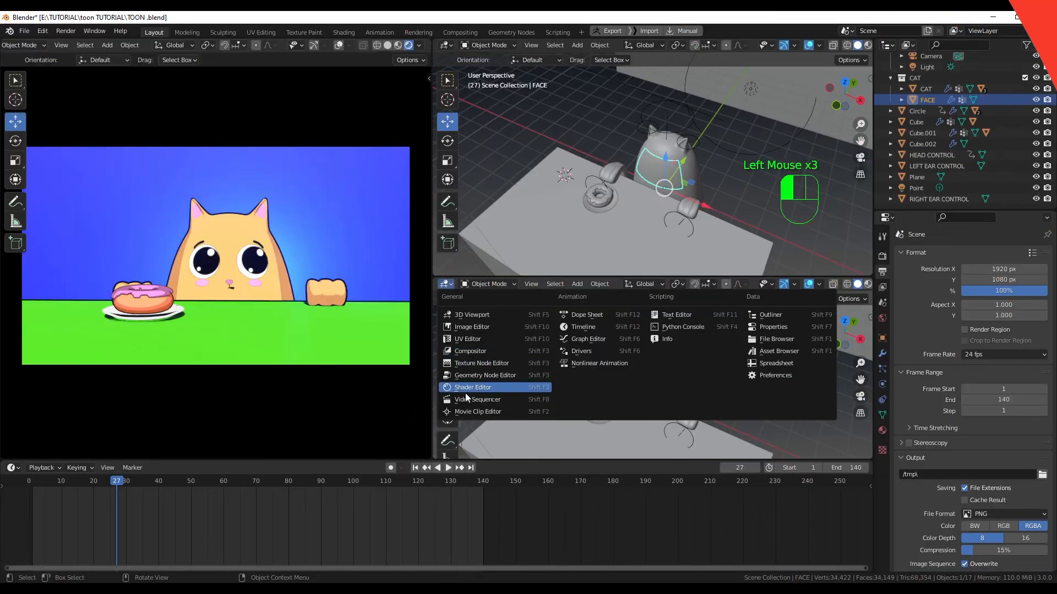
left_click(464, 393)
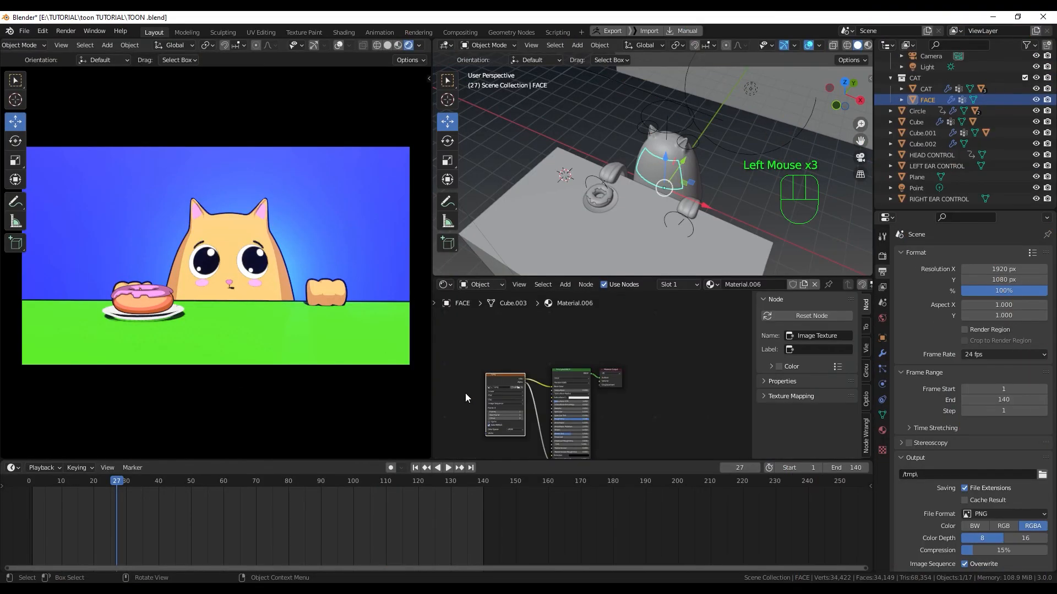
- Step the face Image Texture node's Offset down to -1 to try the expressions, and set it back to 0
middle_click_drag(536, 346, 545, 348)
scroll(545, 348, "up", 3)
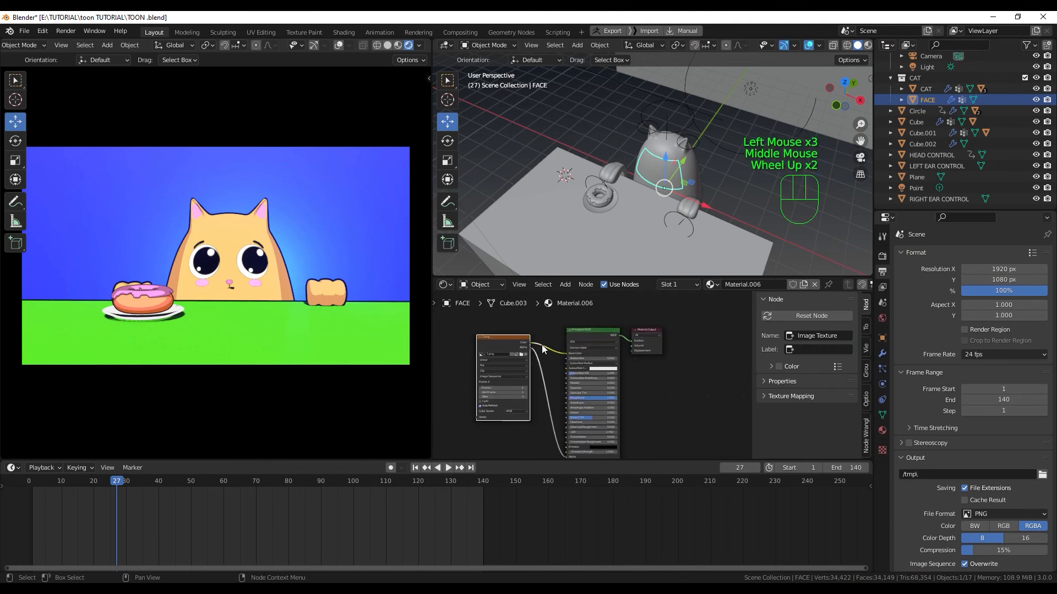
left_click(501, 334)
middle_click_drag(446, 376, 533, 365)
scroll(495, 381, "up", 2)
scroll(538, 365, "up", 3)
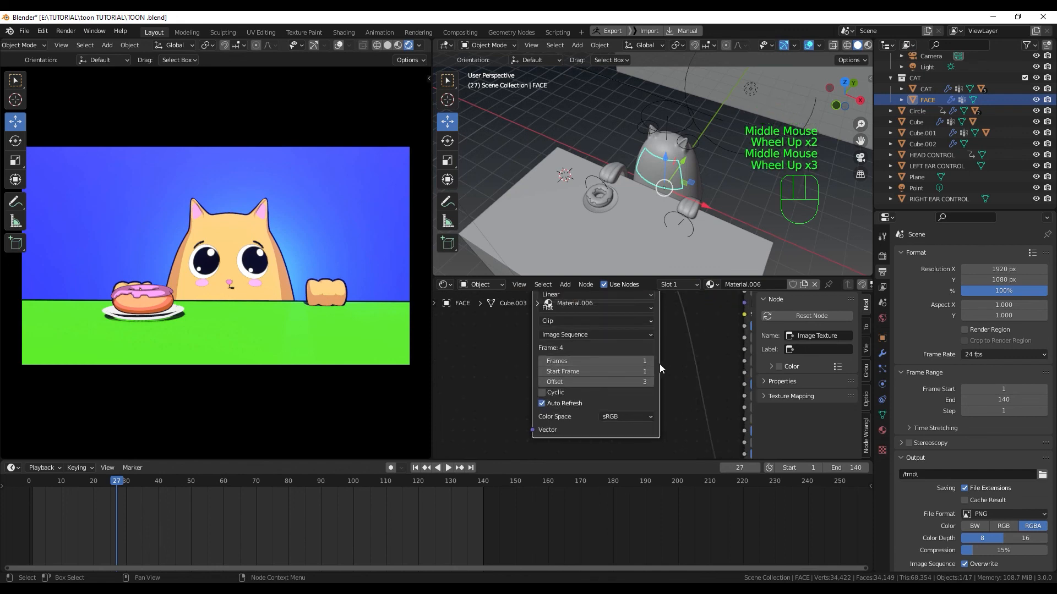
left_click(542, 381)
left_click(542, 381)
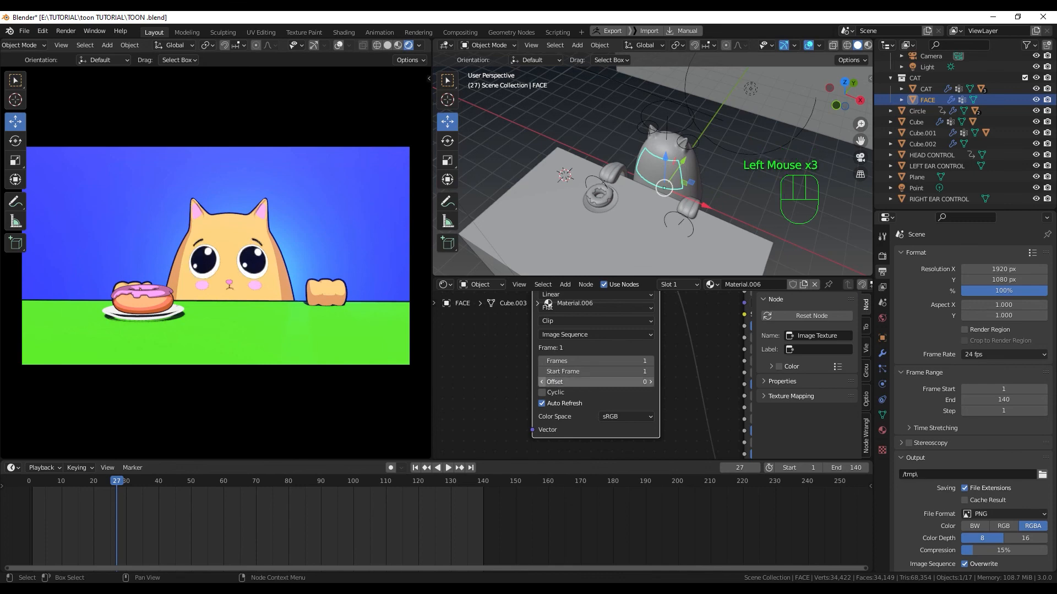
left_click(542, 381)
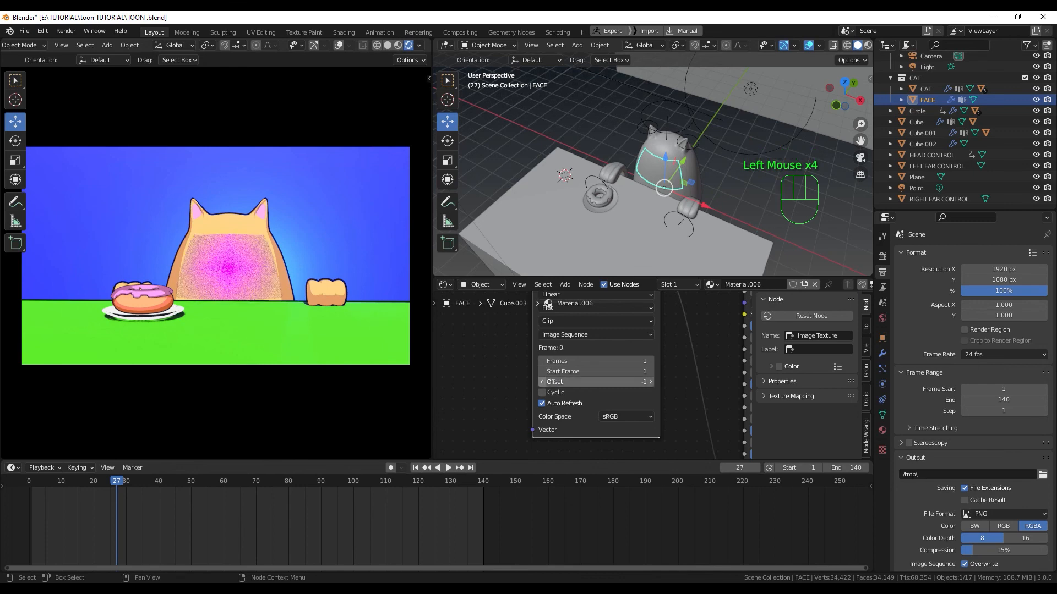
left_click(651, 382)
- Preview the cat's rise, return to frame 1 and insert a keyframe on the face texture's Offset of 0
left_click_drag(121, 486, 31, 492)
key("space")
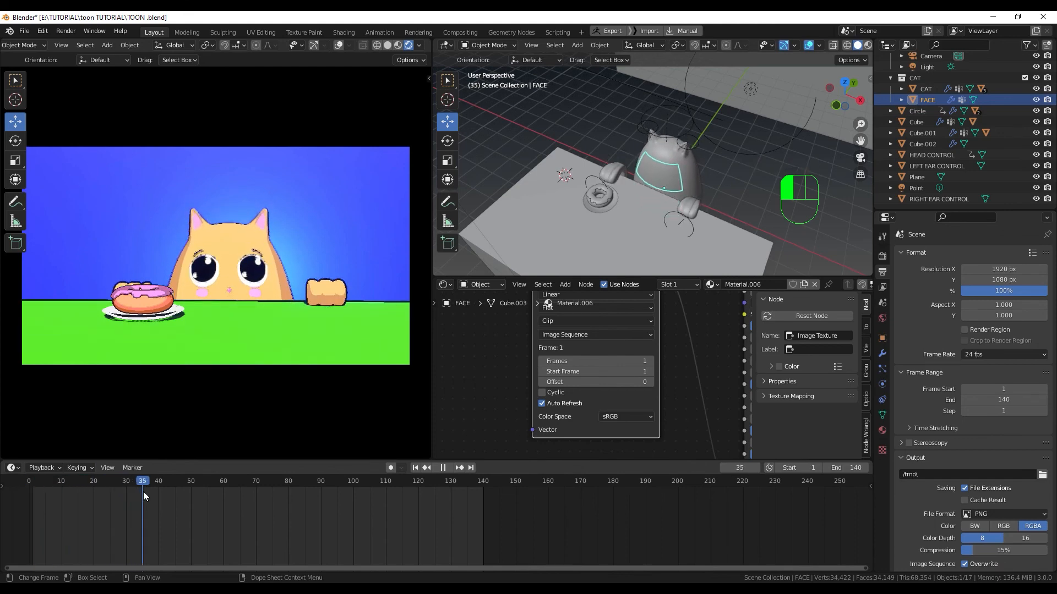
left_click_drag(143, 491, 32, 486)
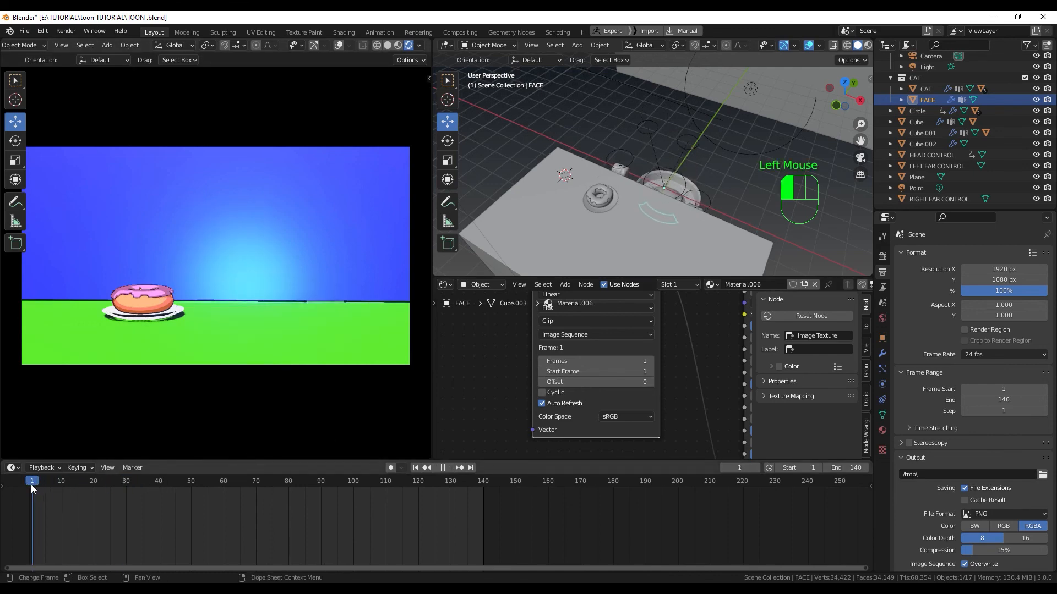
right_click(595, 382)
left_click(561, 385)
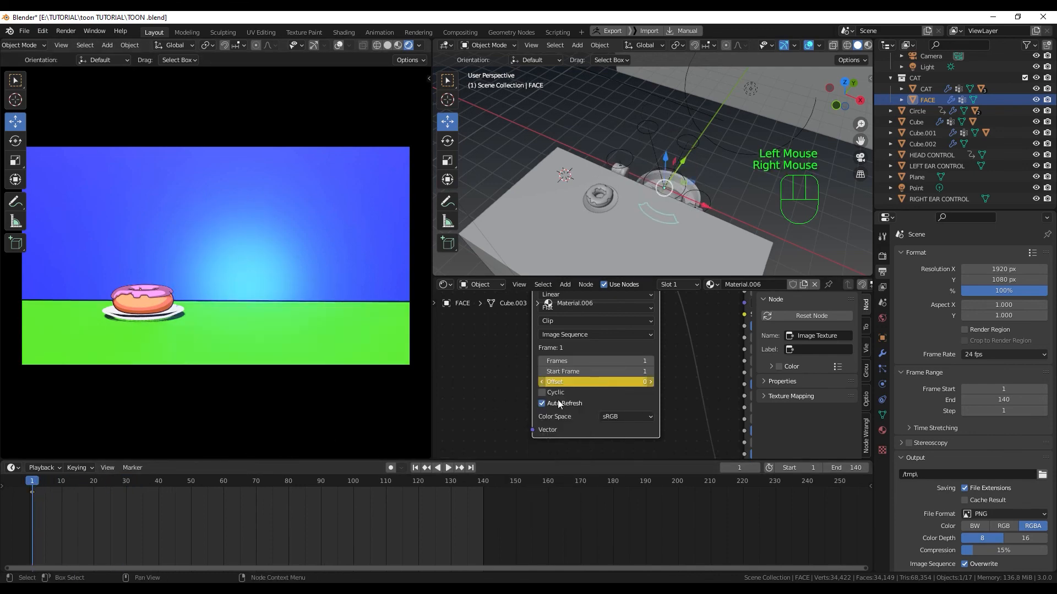
- Set the face texture's Offset to 1 on frame 30 and insert a keyframe
left_click_drag(29, 481, 125, 489)
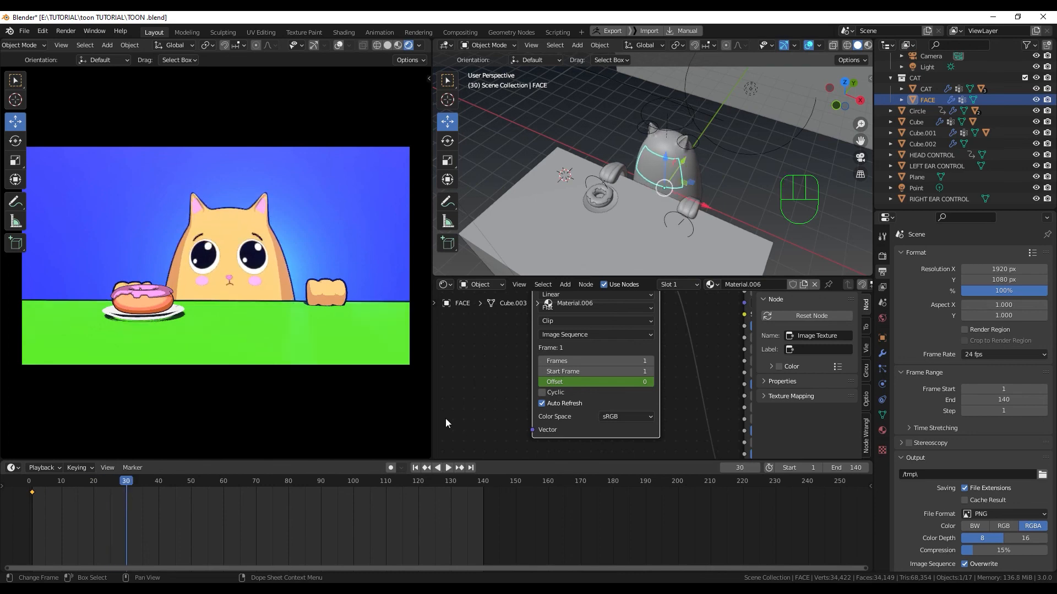
left_click(651, 381)
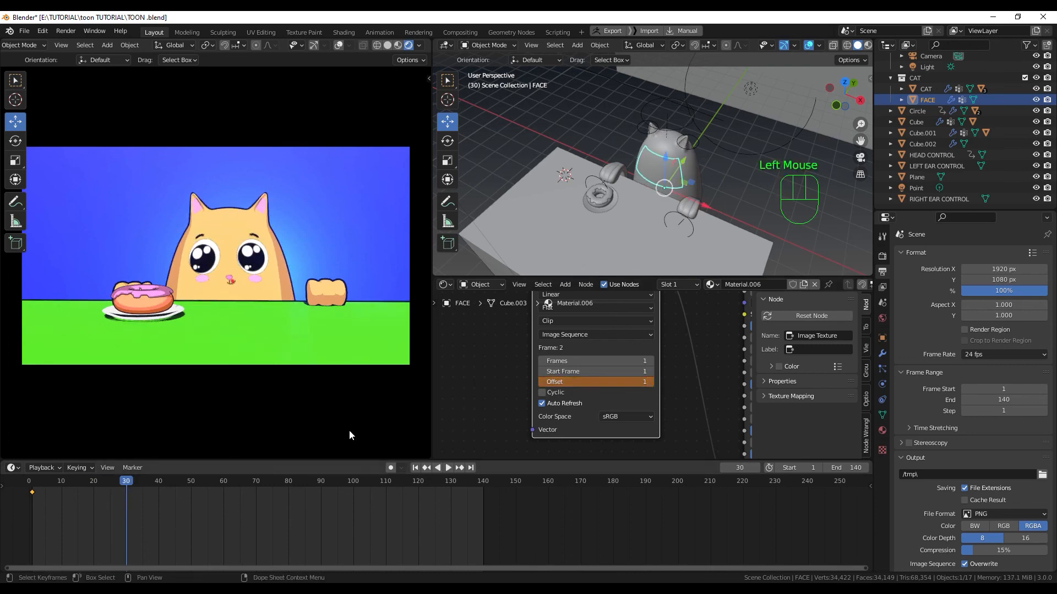
right_click(591, 384)
left_click(591, 386)
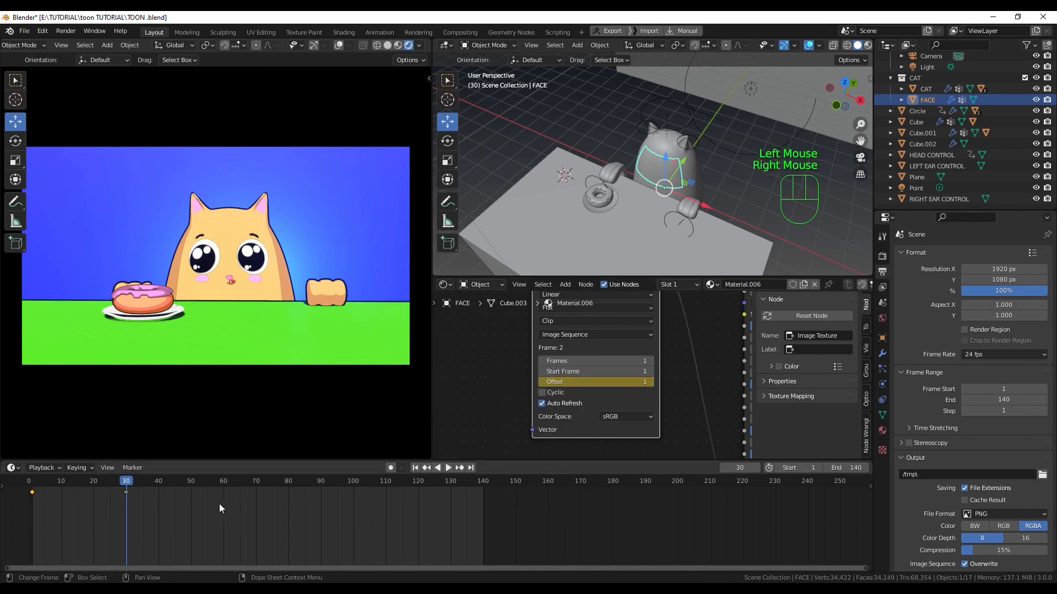
- Compare the face expressions on frame 40, set the texture's Offset to 2 and insert a keyframe
left_click_drag(128, 481, 160, 484)
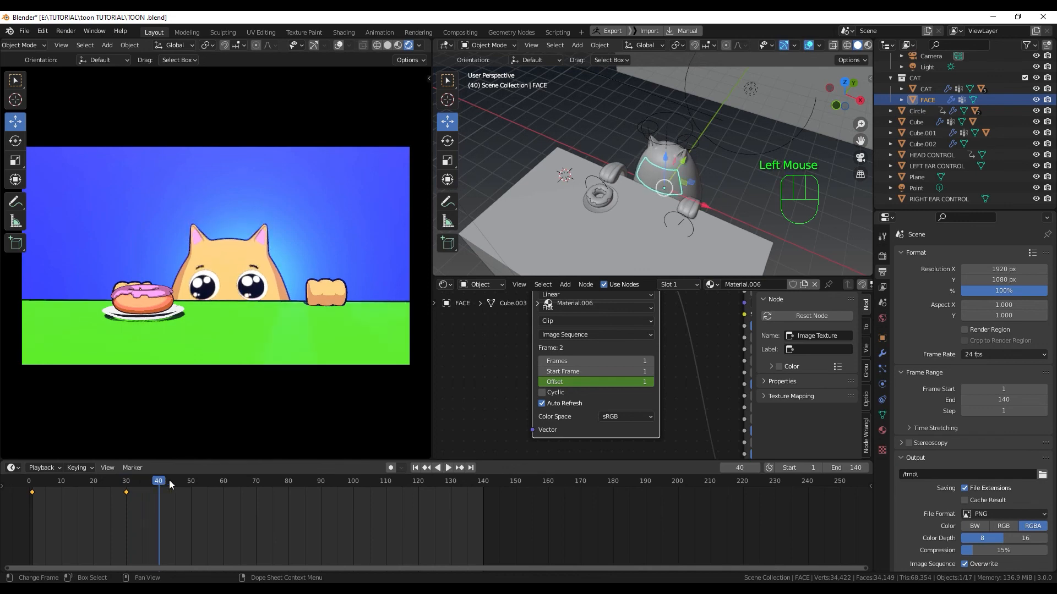
left_click(650, 381)
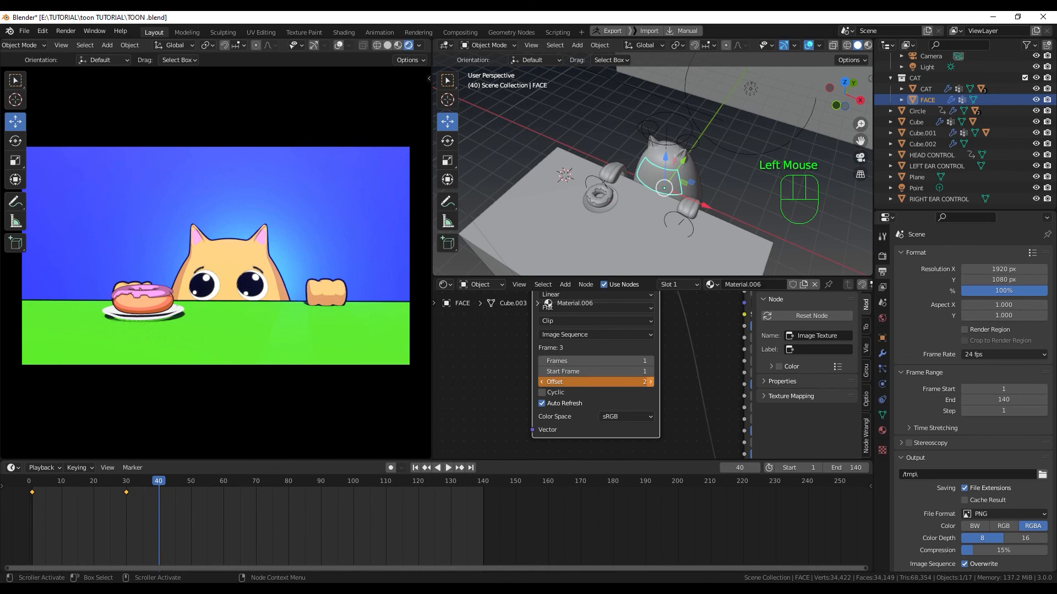
left_click(650, 381)
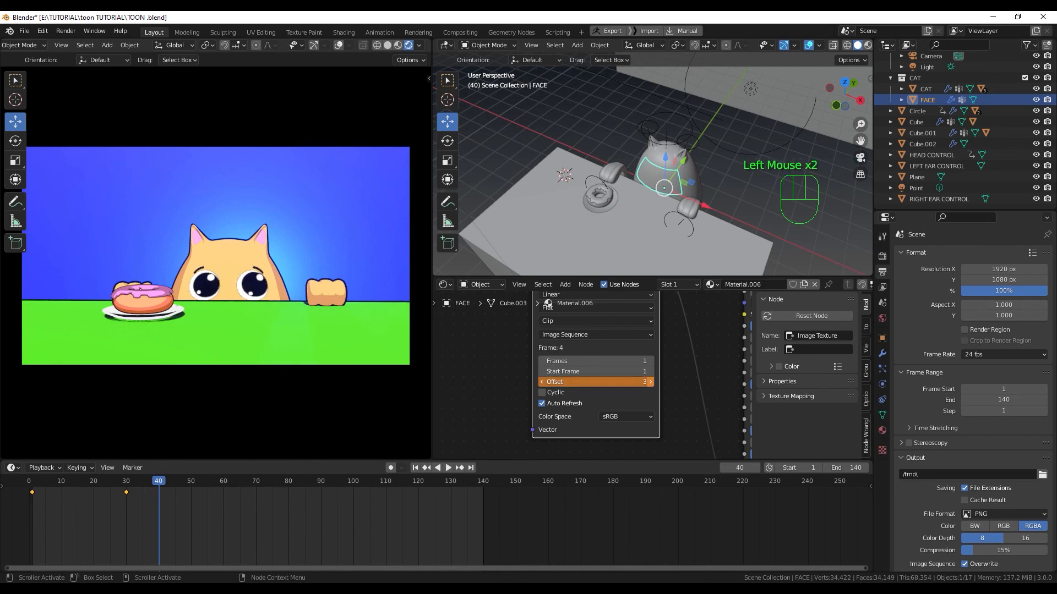
left_click(542, 381)
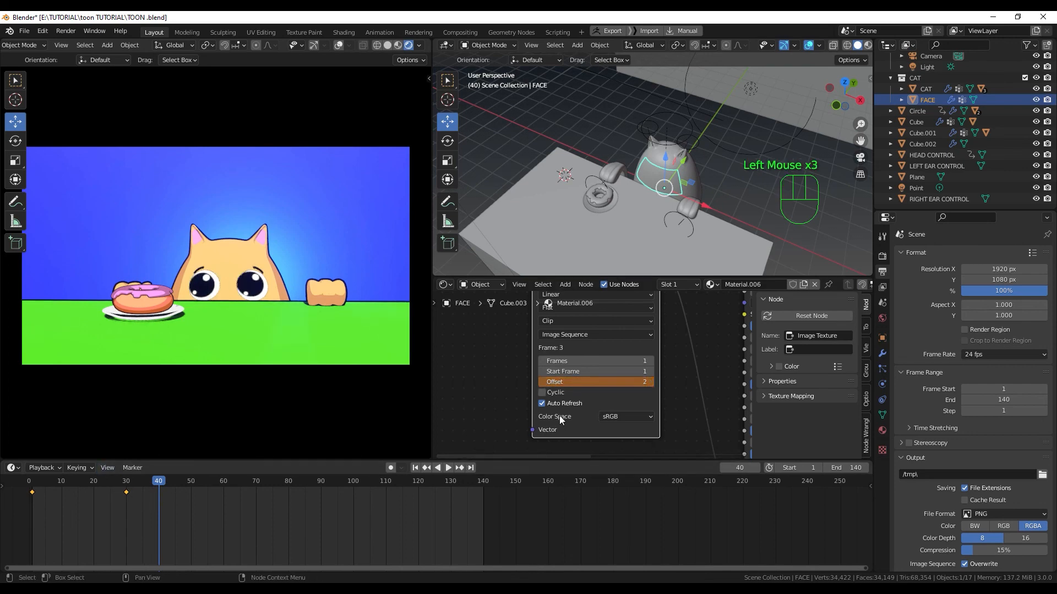
right_click(599, 386)
left_click(600, 384)
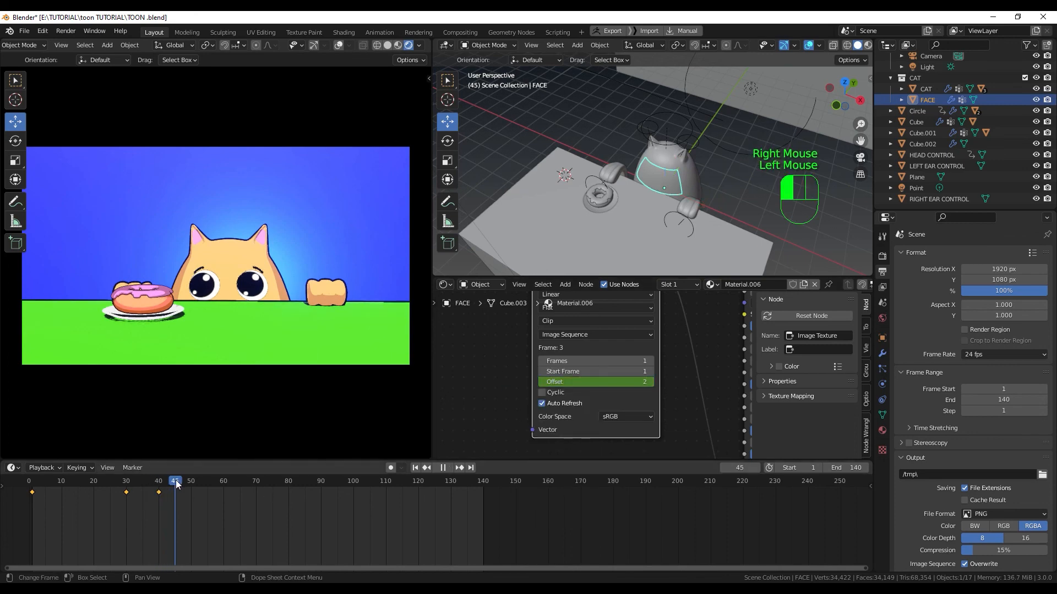
- Set the face texture's Offset to 3 on frame 45, insert a keyframe and move that keyframe to frame 50
left_click_drag(176, 480, 176, 480)
left_click(650, 382)
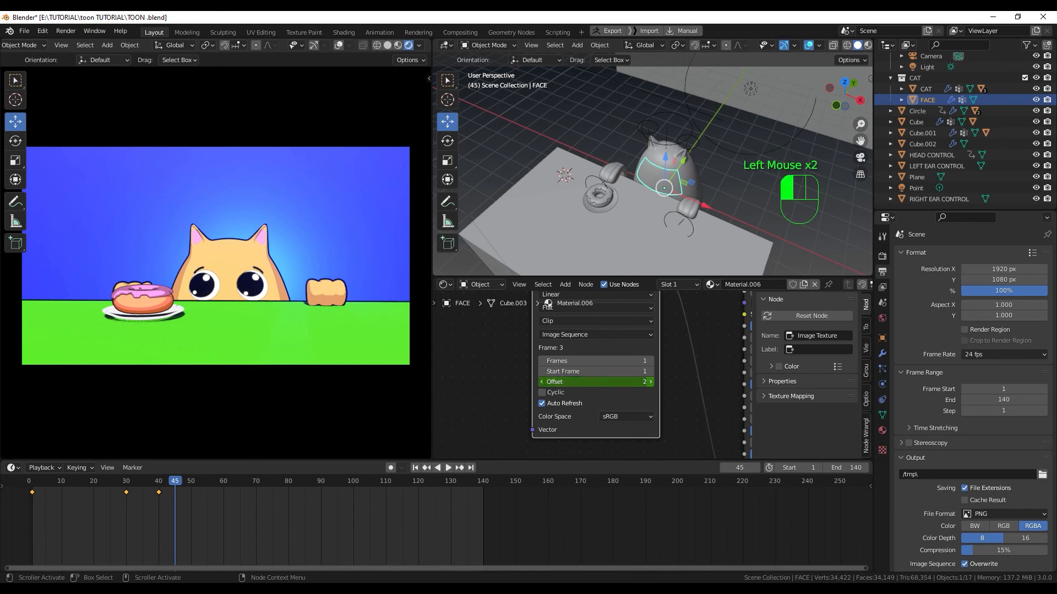
right_click(631, 381)
left_click(577, 381)
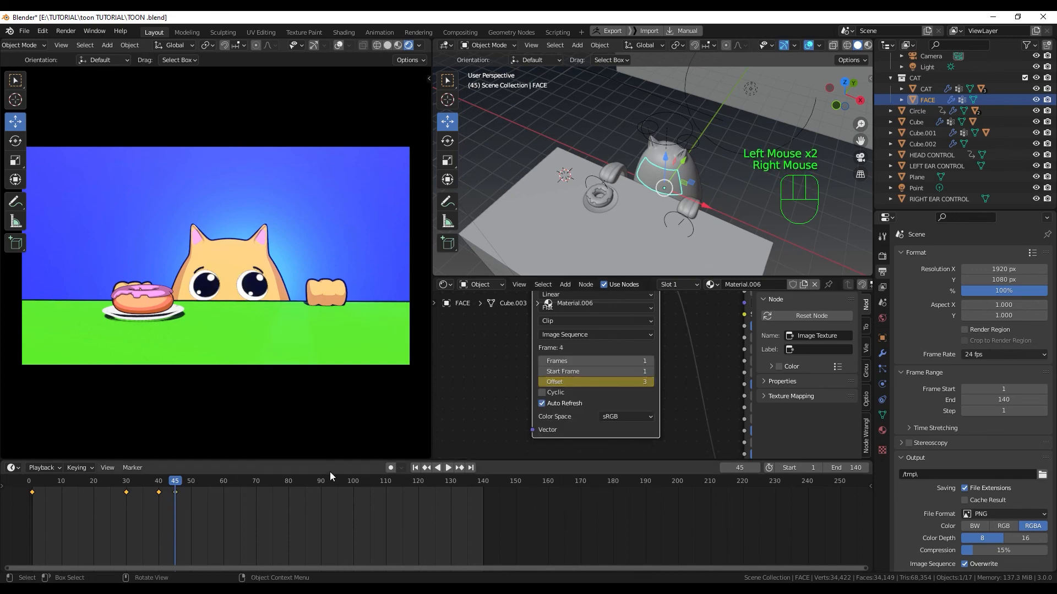
left_click_drag(175, 485, 243, 495)
left_click(176, 492)
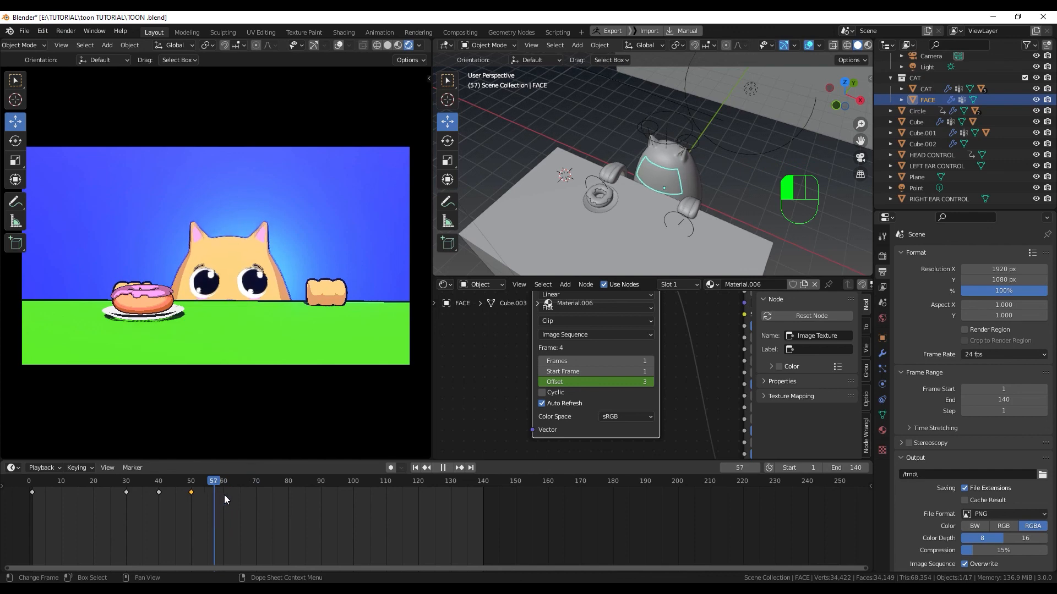
- Set the face texture's Offset to 4 on frame 65 and insert a keyframe
left_click(239, 491)
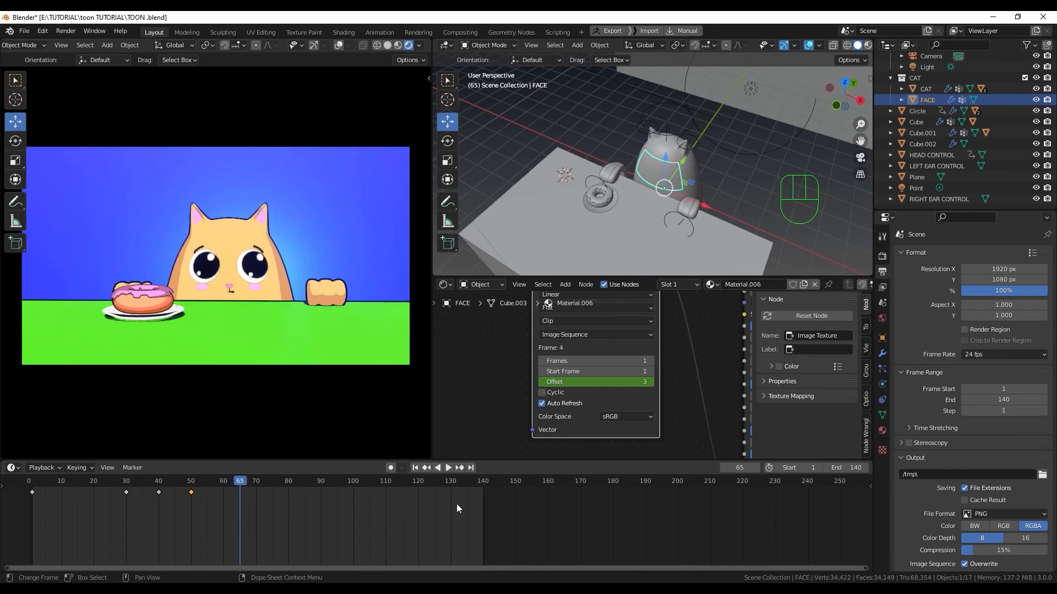
left_click(649, 381)
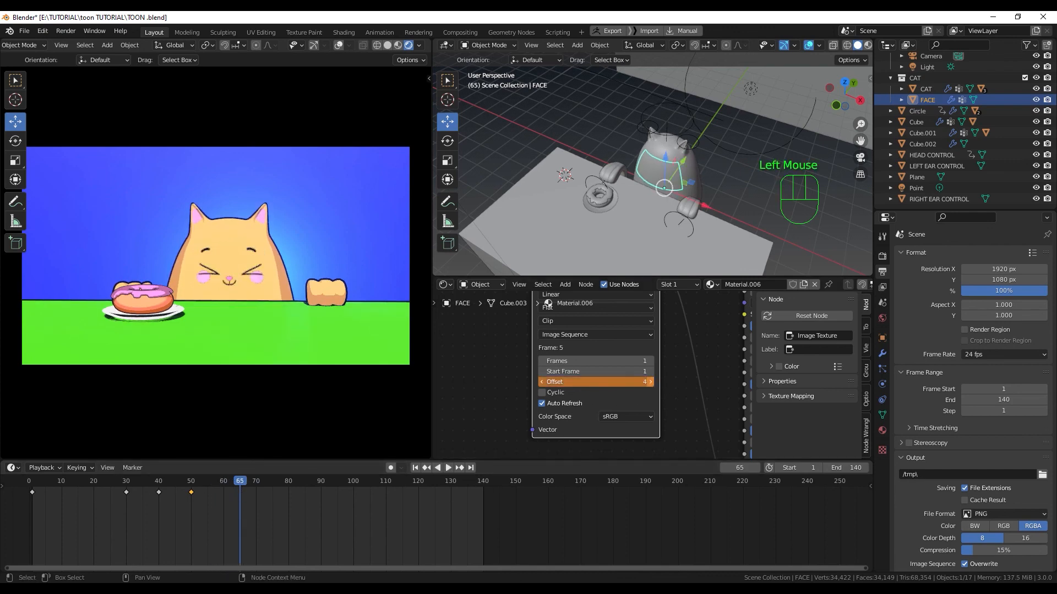
right_click(649, 381)
left_click(638, 381)
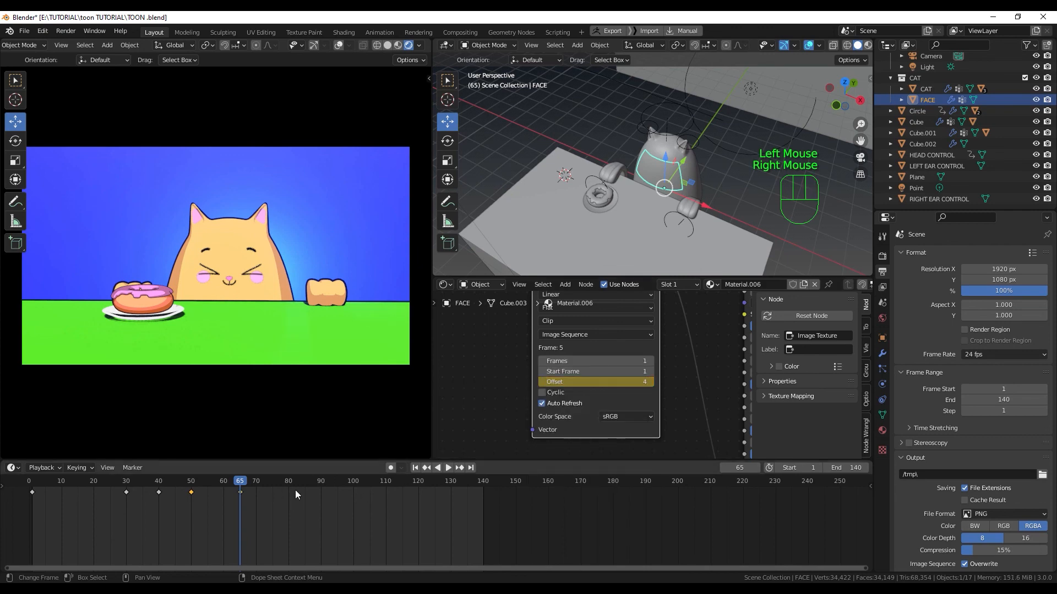
- Set the face texture's Offset to 5 on frame 75 and insert a keyframe
left_click_drag(240, 480, 272, 484)
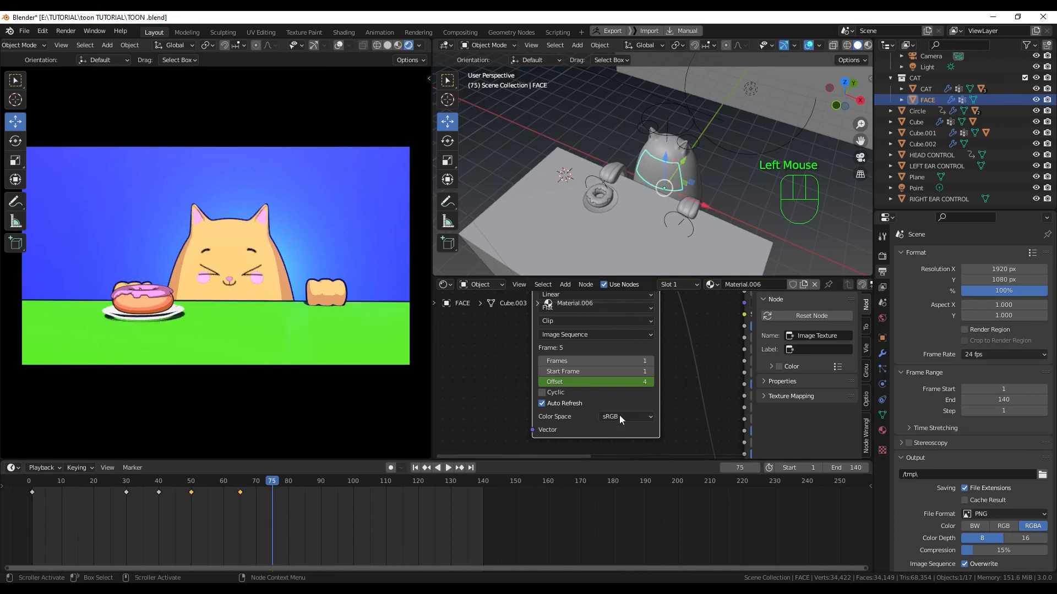
left_click(650, 382)
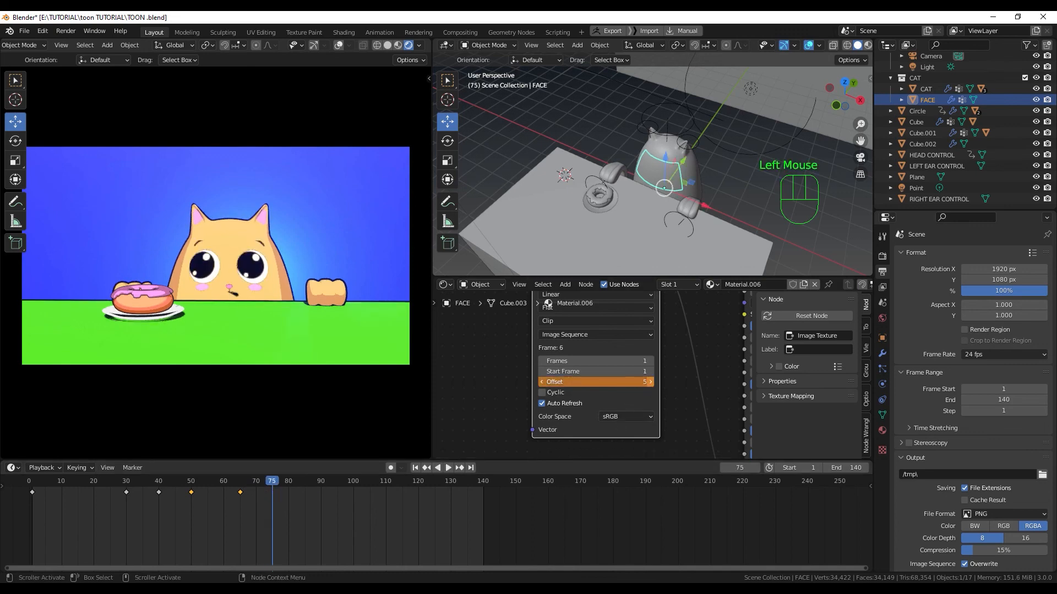
right_click(650, 382)
left_click(616, 384)
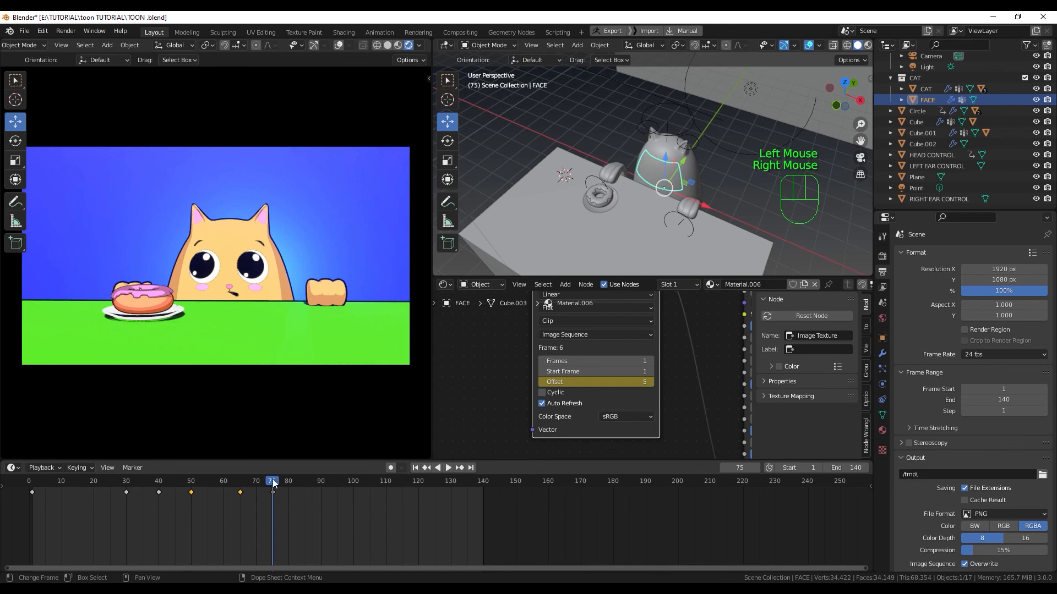
- Set the face texture's Offset to 4 on frame 110 and insert a keyframe
left_click_drag(273, 484, 388, 491)
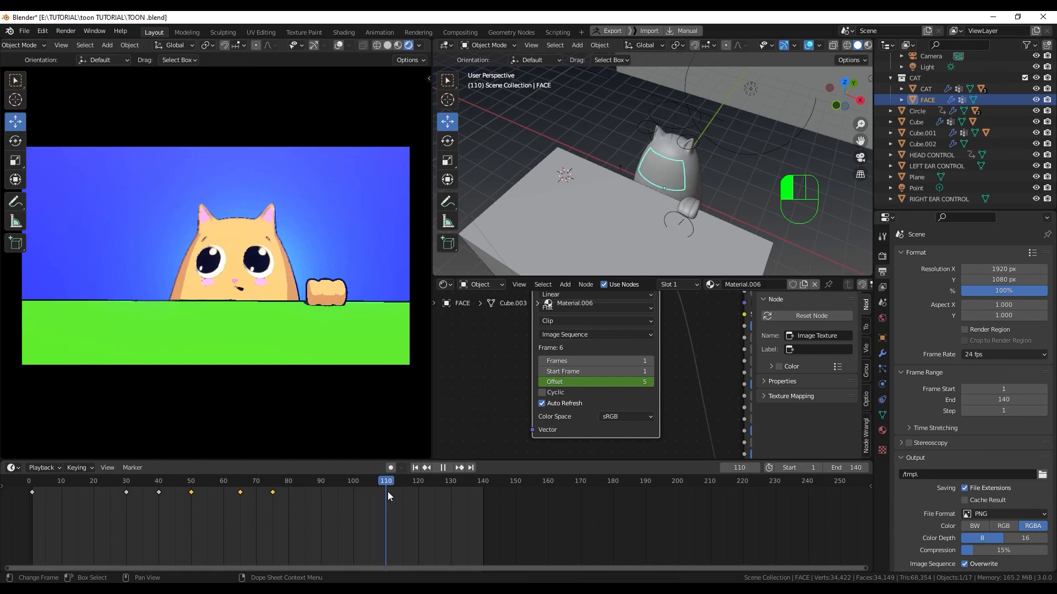
left_click(541, 384)
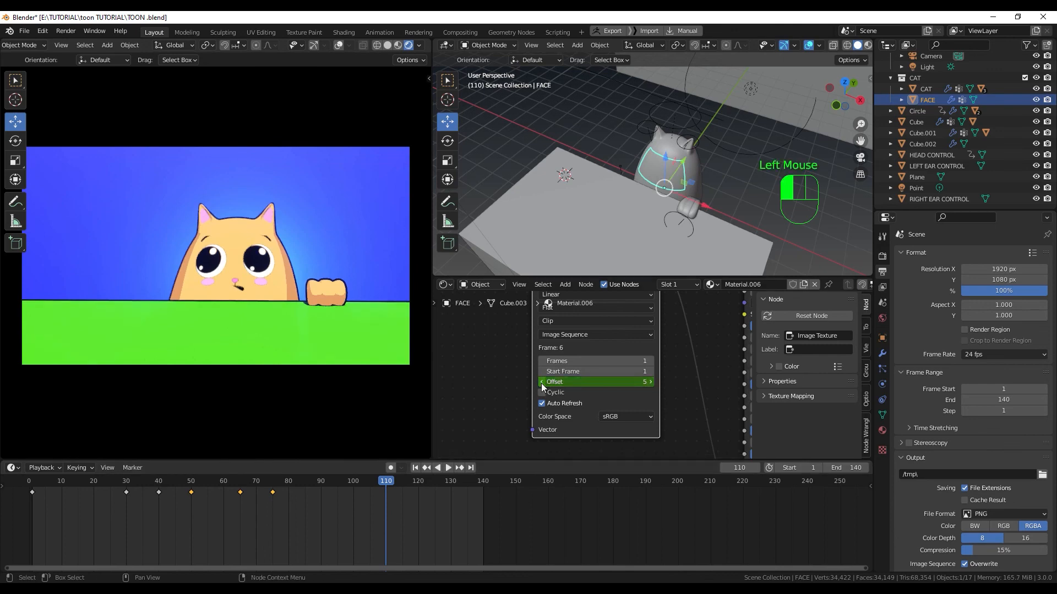
left_click(542, 382)
right_click(546, 382)
left_click(550, 382)
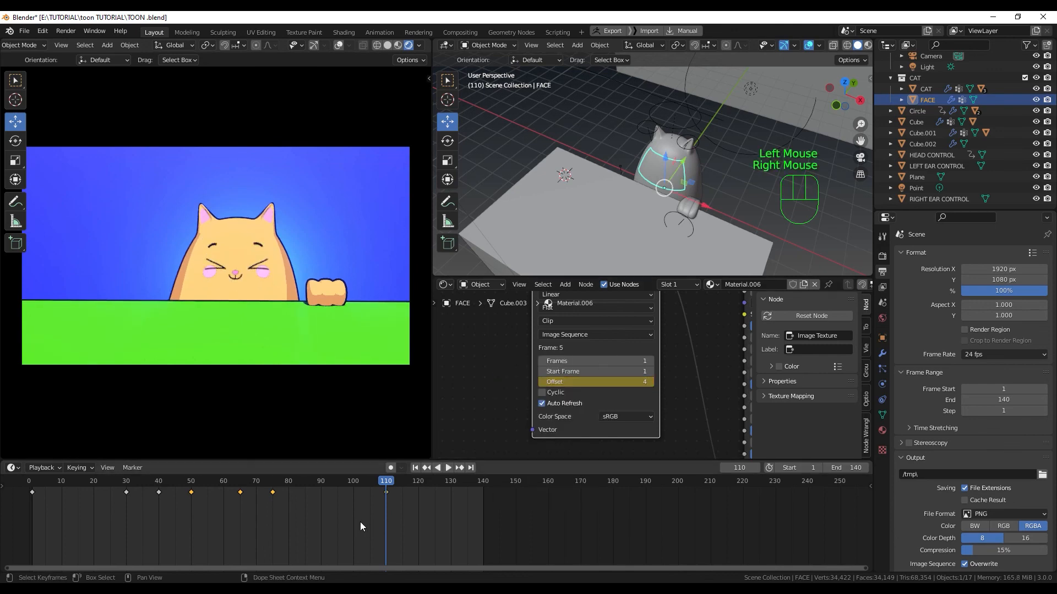
- Preview the expressions from frame 0 and set the interpolation of all Offset keyframes to Constant
left_click_drag(398, 481, 25, 508)
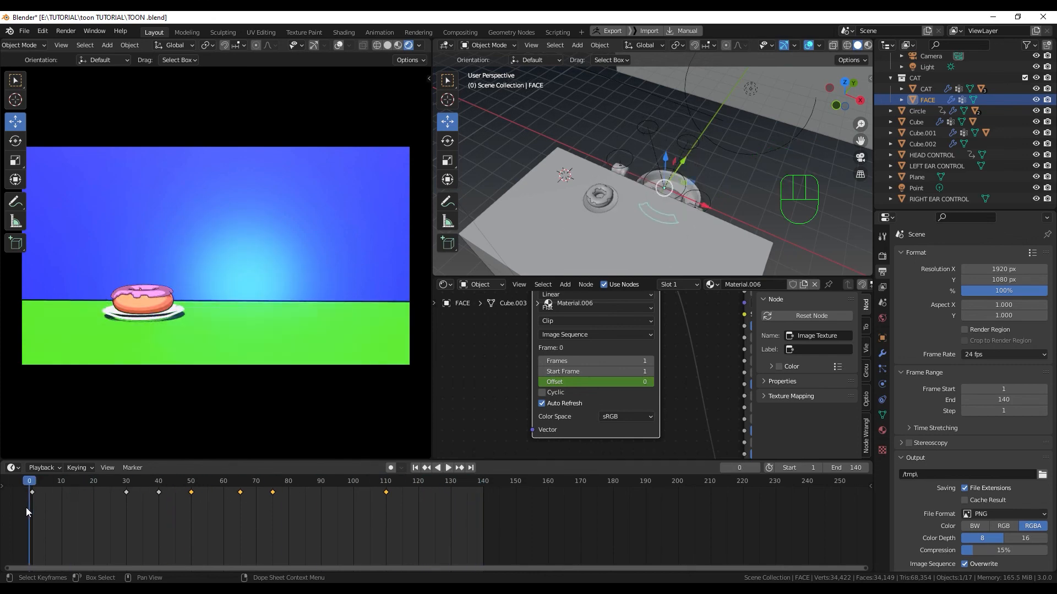
key("space")
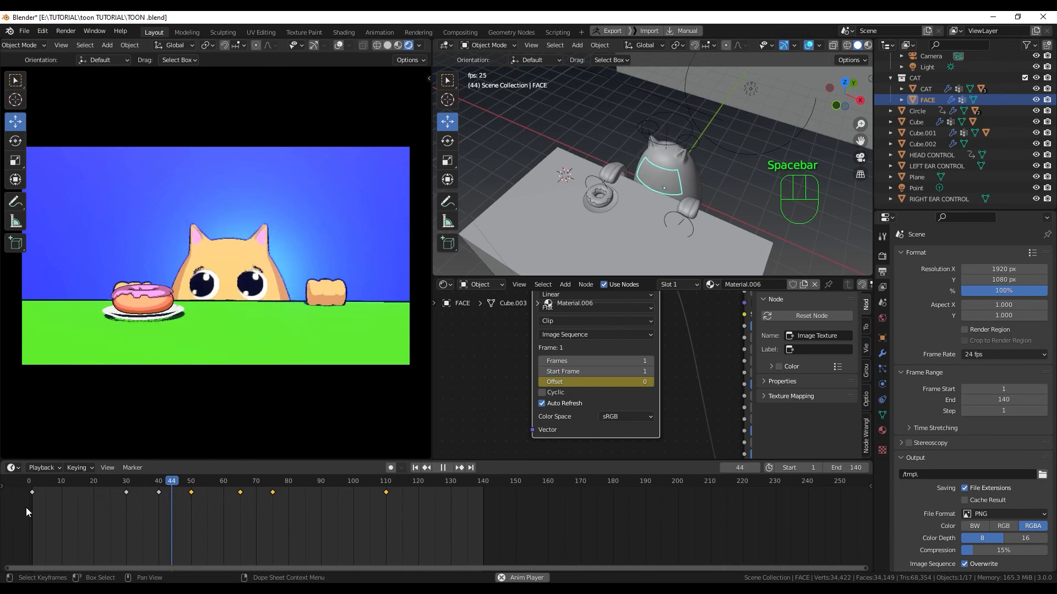
key("space")
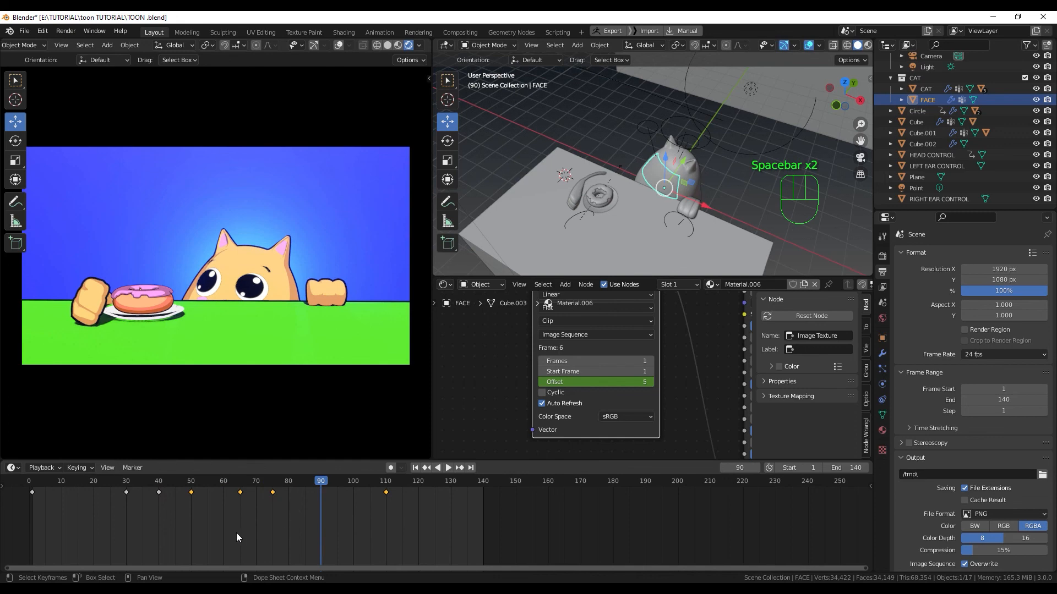
left_click_drag(17, 527, 405, 485)
key("t")
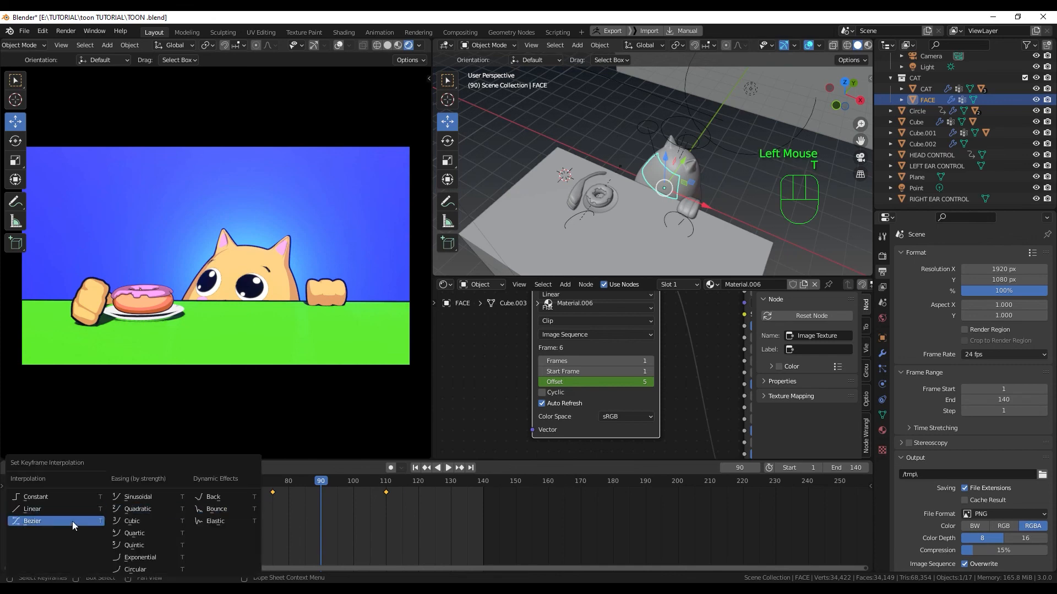
left_click(51, 494)
- Return to frame 0 and play the animation to check how the expressions switch
left_click_drag(315, 483, 34, 490)
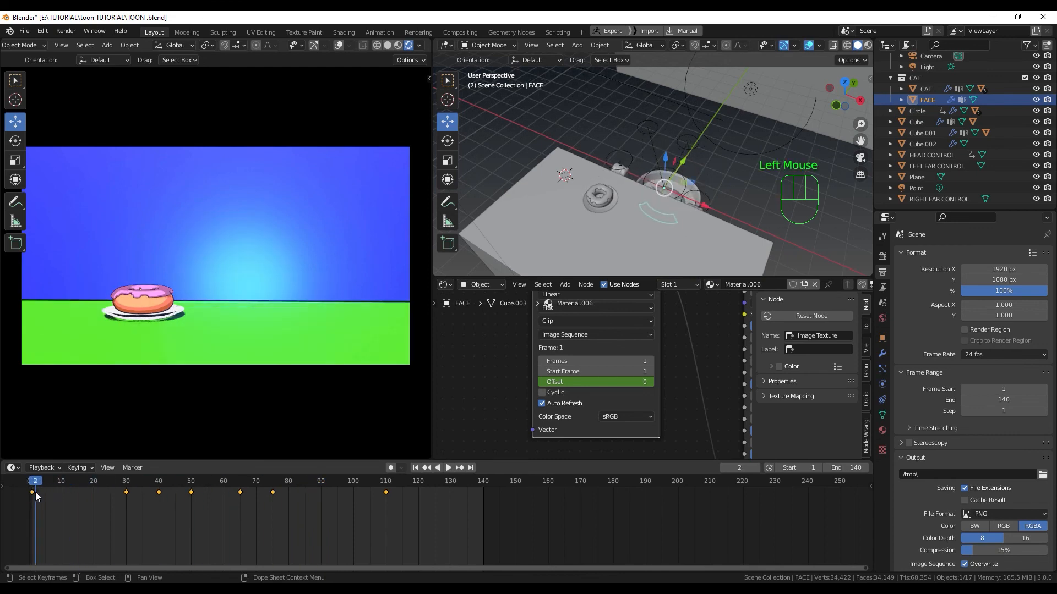
left_click(29, 482)
key("space")
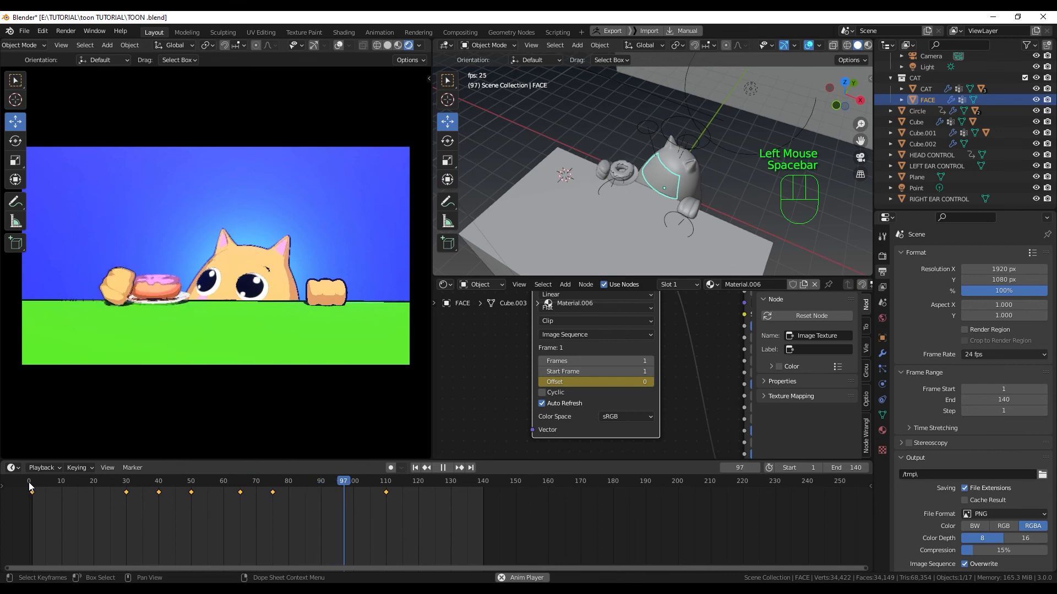
key("space")
- Move the Offset keyframe on frame 30 to frame 25 and play back the animation to check the timing
left_click_drag(44, 482, 121, 492)
left_click(127, 492)
left_click(112, 474)
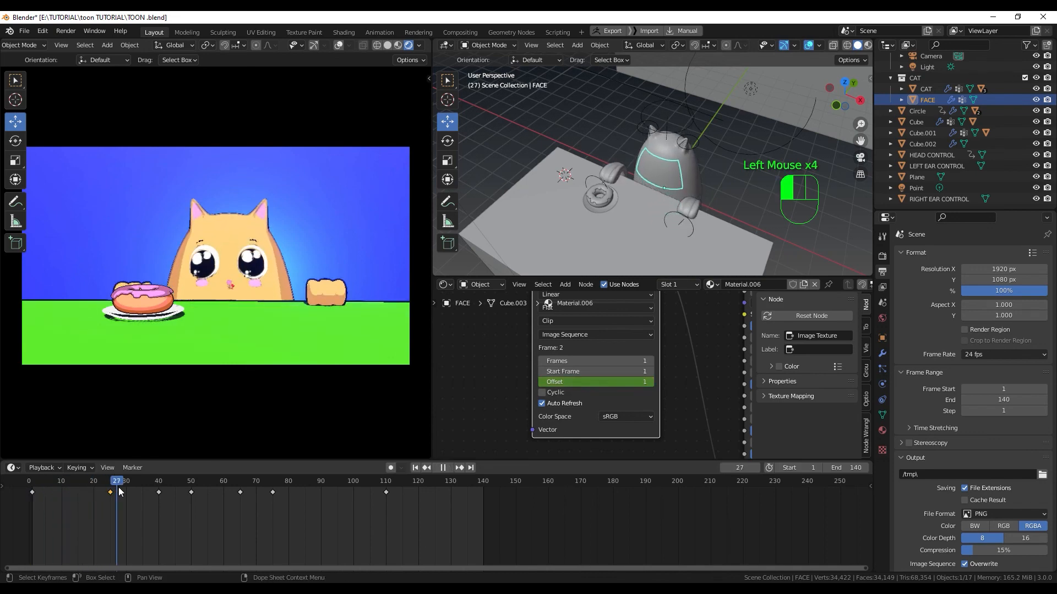
key("space")
key("space")
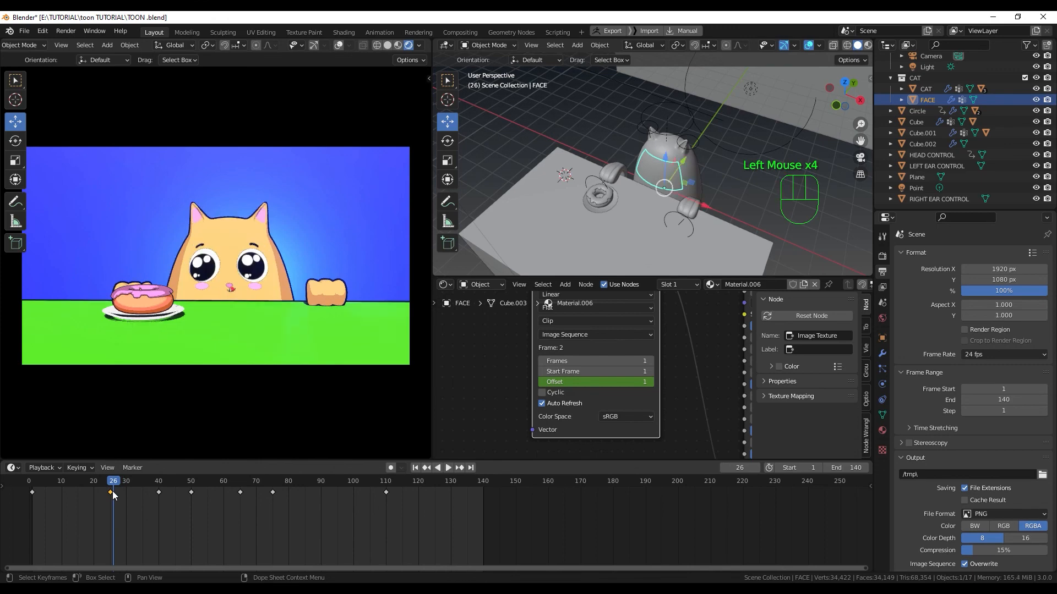
left_click(158, 482)
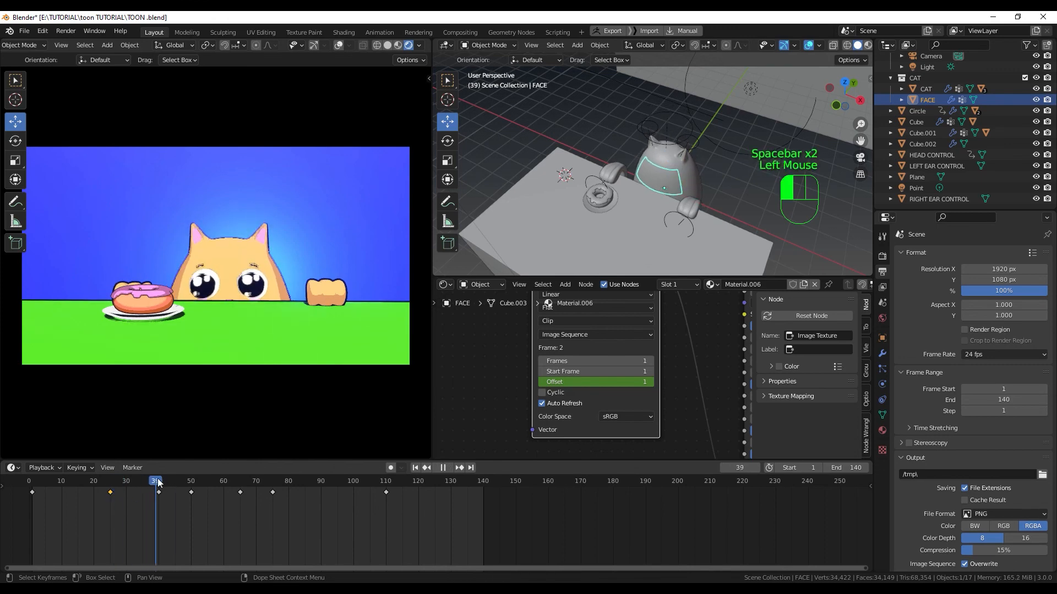
key("space")
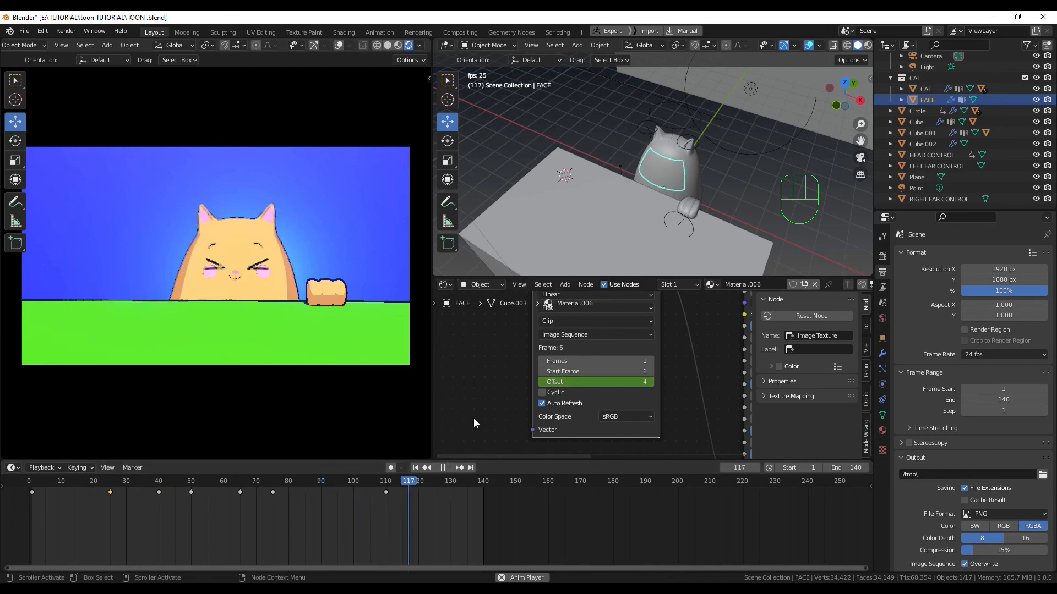
key("space")
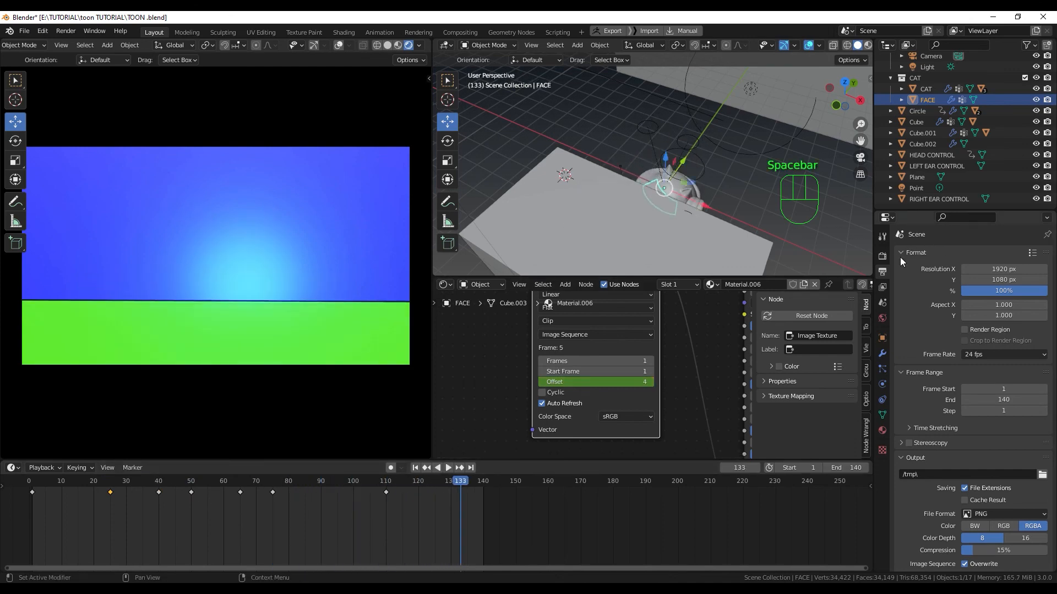
- Set the Eevee render samples to 80
left_click(883, 257)
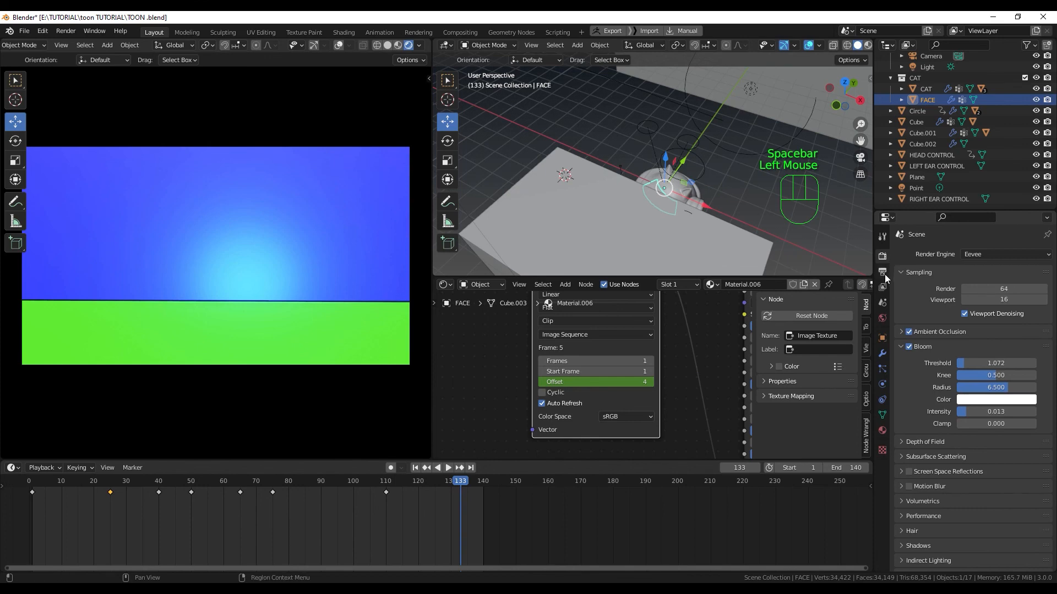
left_click(882, 272)
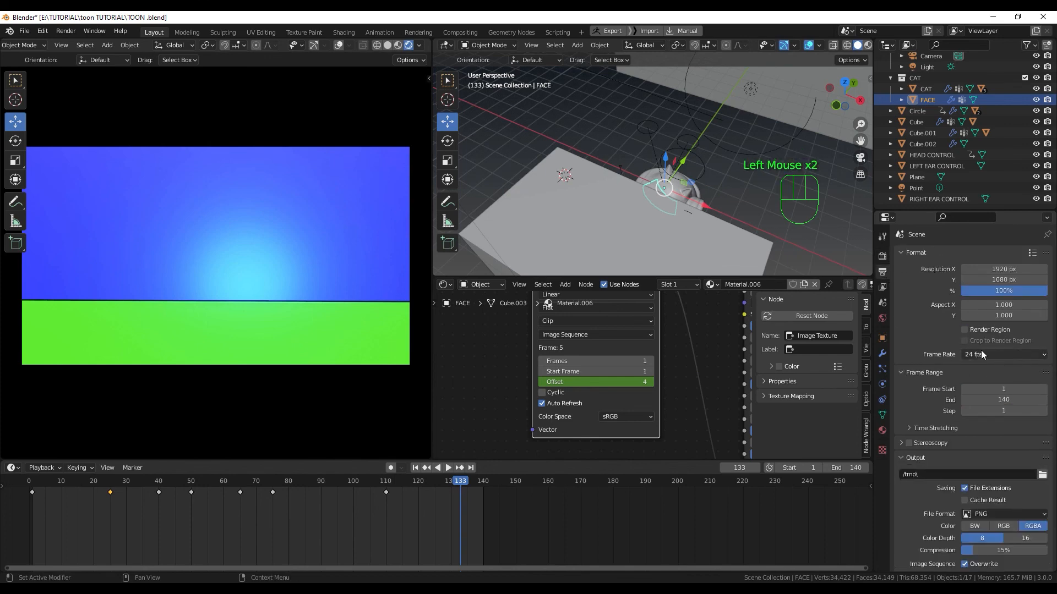
scroll(939, 306, "up", 2)
scroll(938, 306, "down", 1)
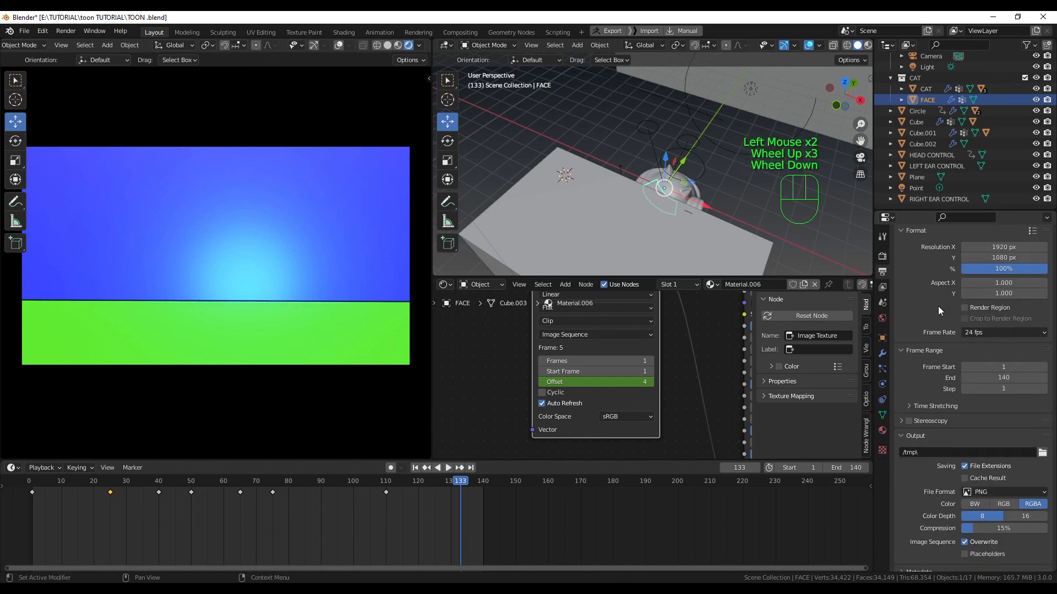
left_click(883, 257)
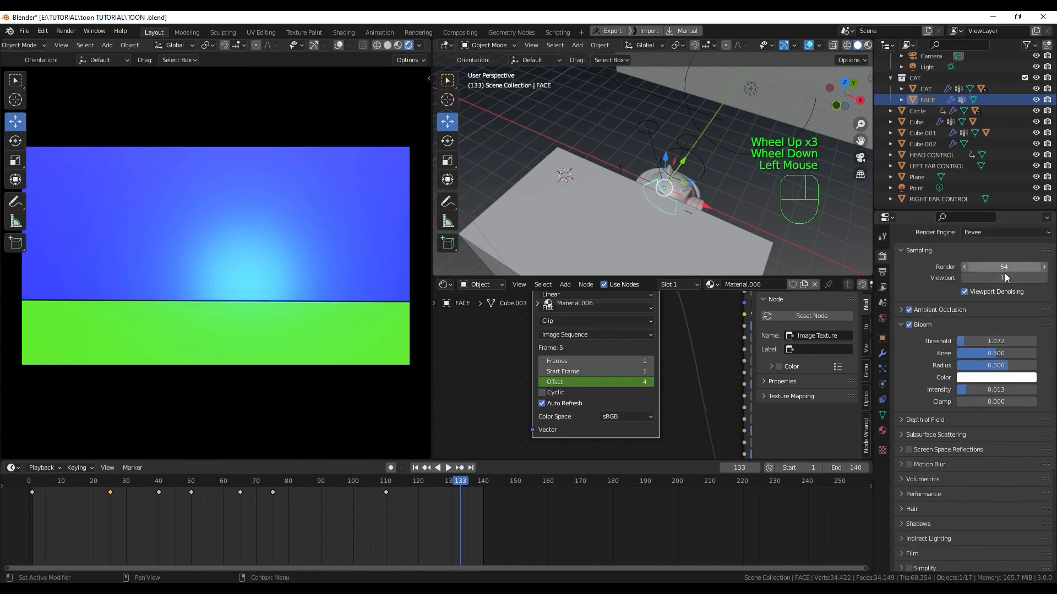
left_click(1008, 268)
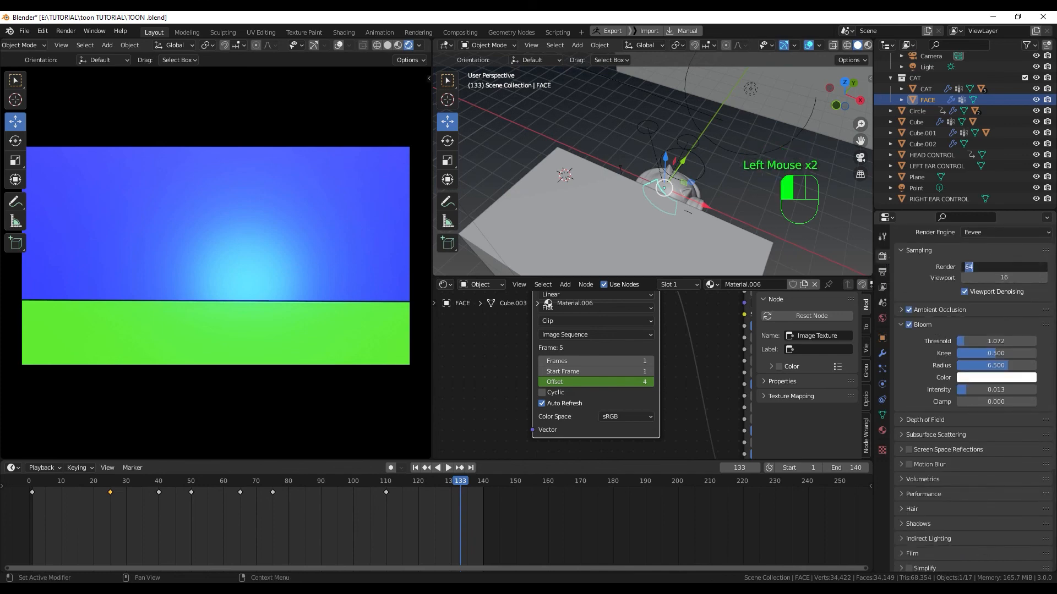
key("Return")
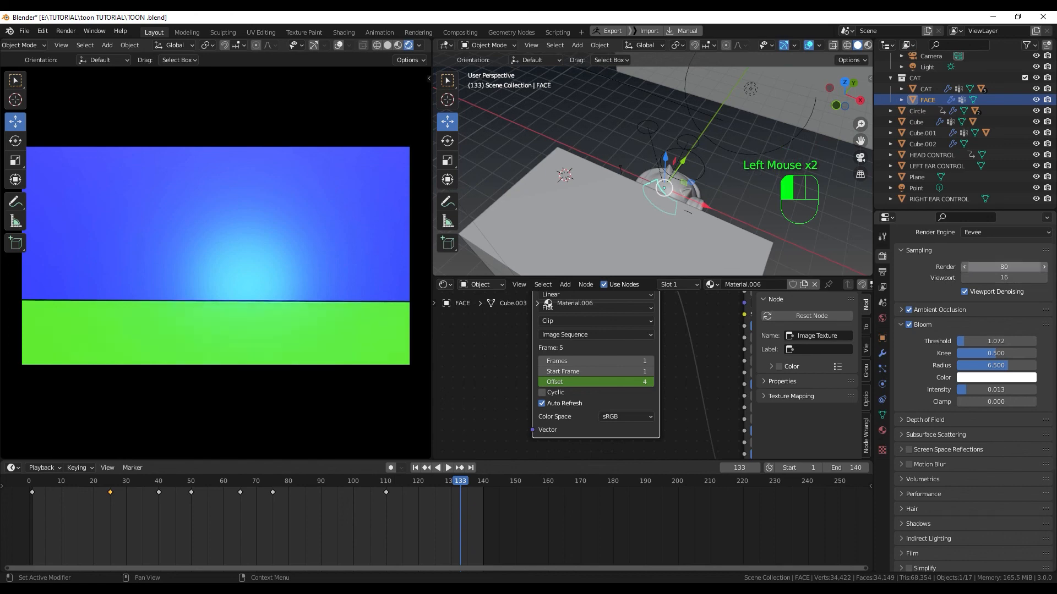
- Examine the output settings for resolution, frame range and file format
left_click(882, 272)
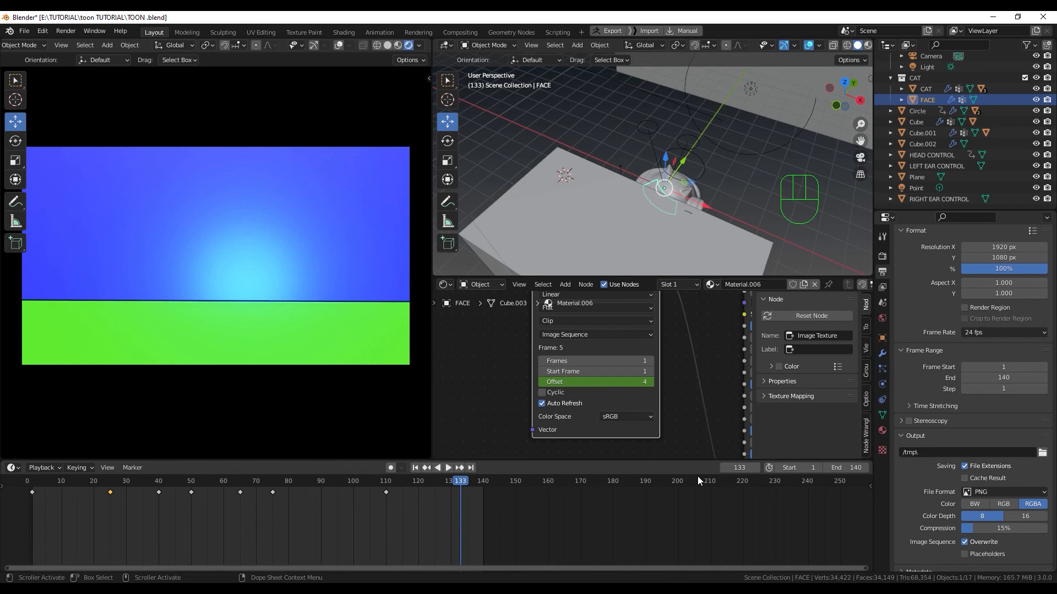
left_click_drag(1053, 476, 1054, 487)
left_click_drag(1053, 485, 1053, 451)
- Go to frame 69, render it as a test image, inspect the result and close the render window
left_click(262, 504)
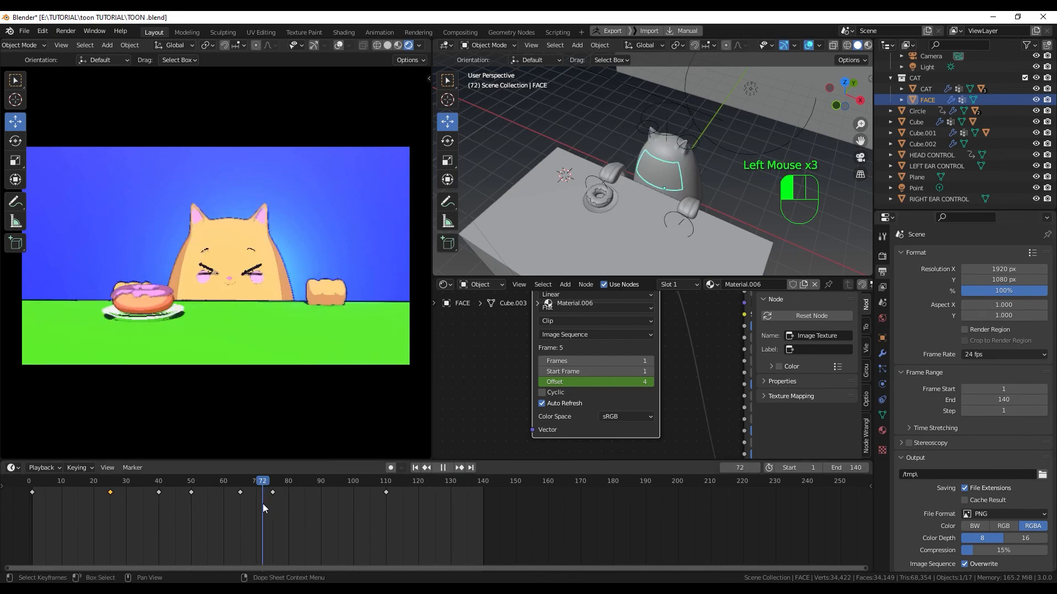
left_click(299, 504)
left_click(255, 506)
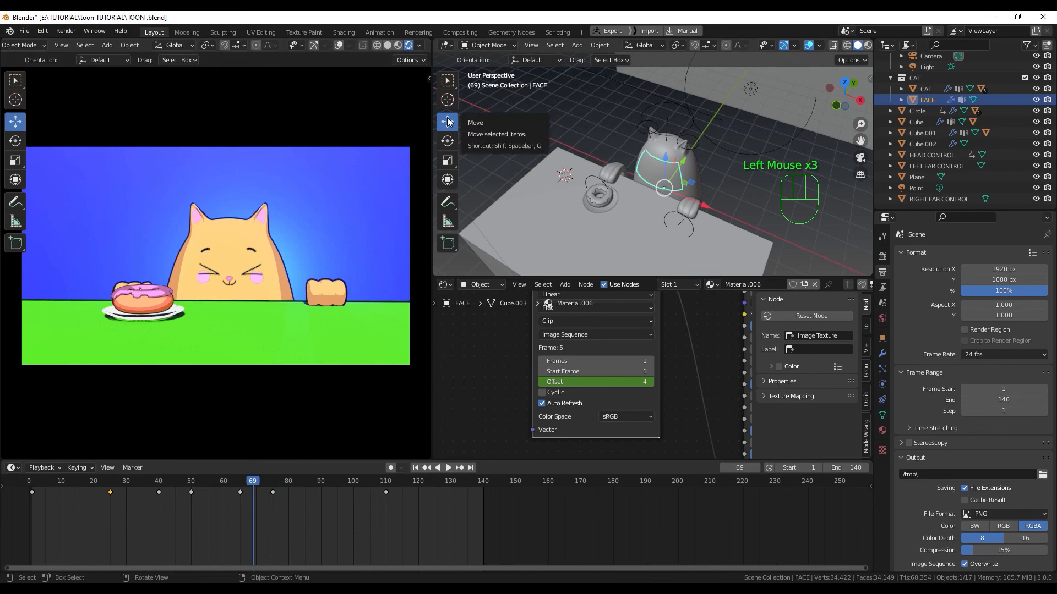
key("F12")
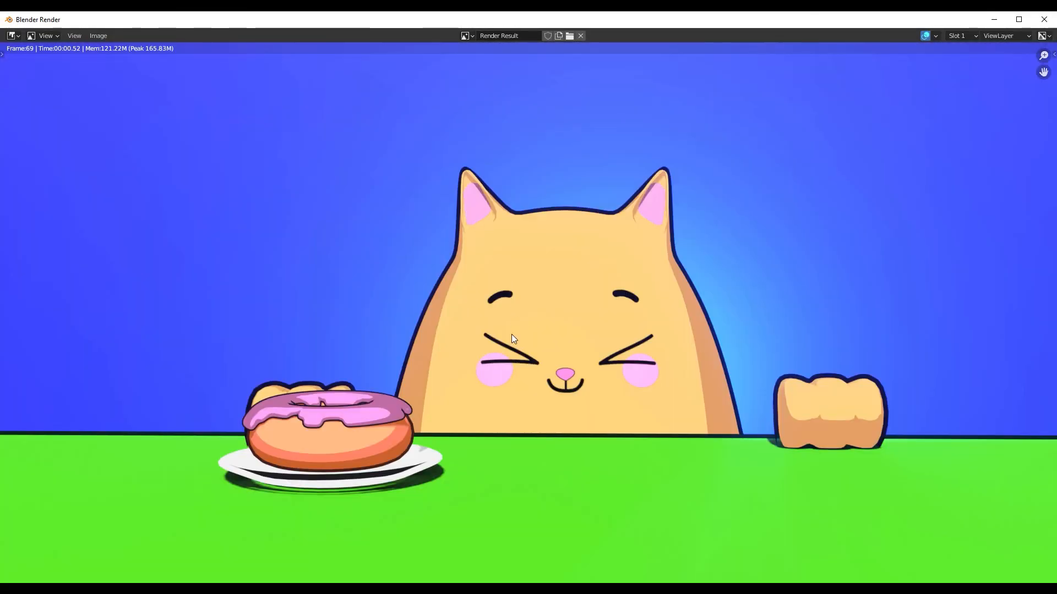
scroll(511, 335, "down", 1)
scroll(512, 335, "up", 1)
left_click(1044, 19)
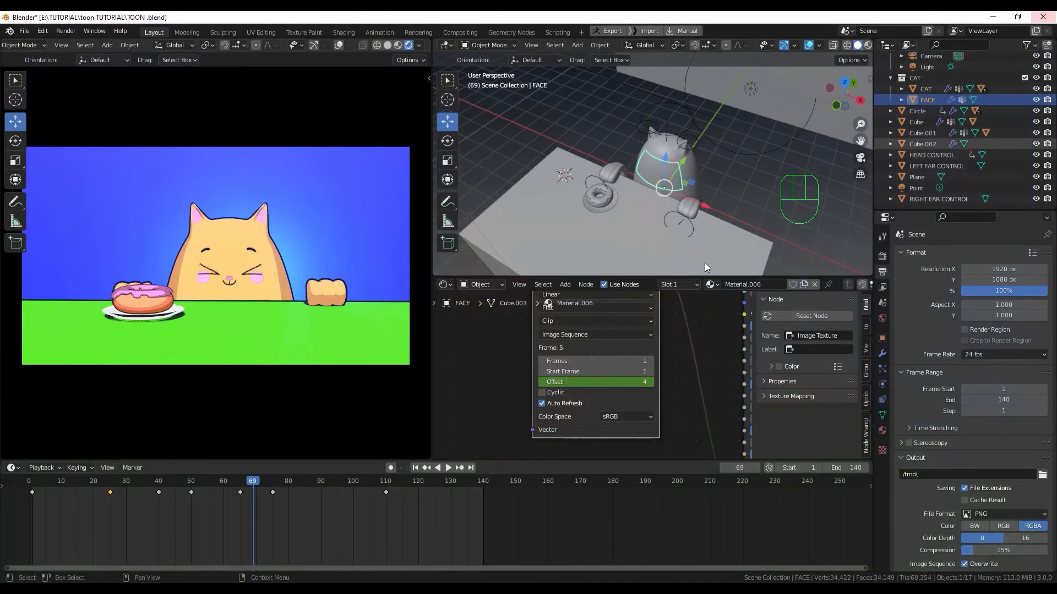